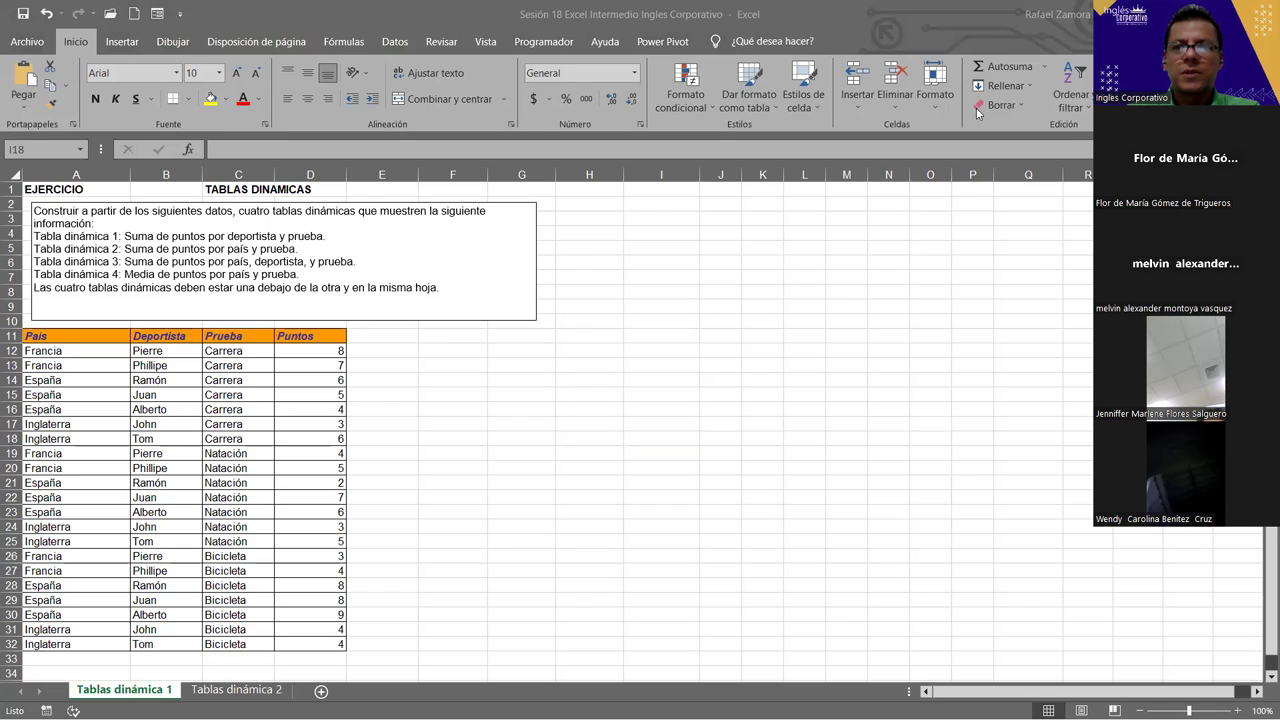
Look over the data on the Tablas dinámica 1 and Tablas dinámica 2 sheets, down to the employee table's last row.
{"action": "key", "text": "alt+Tab"}
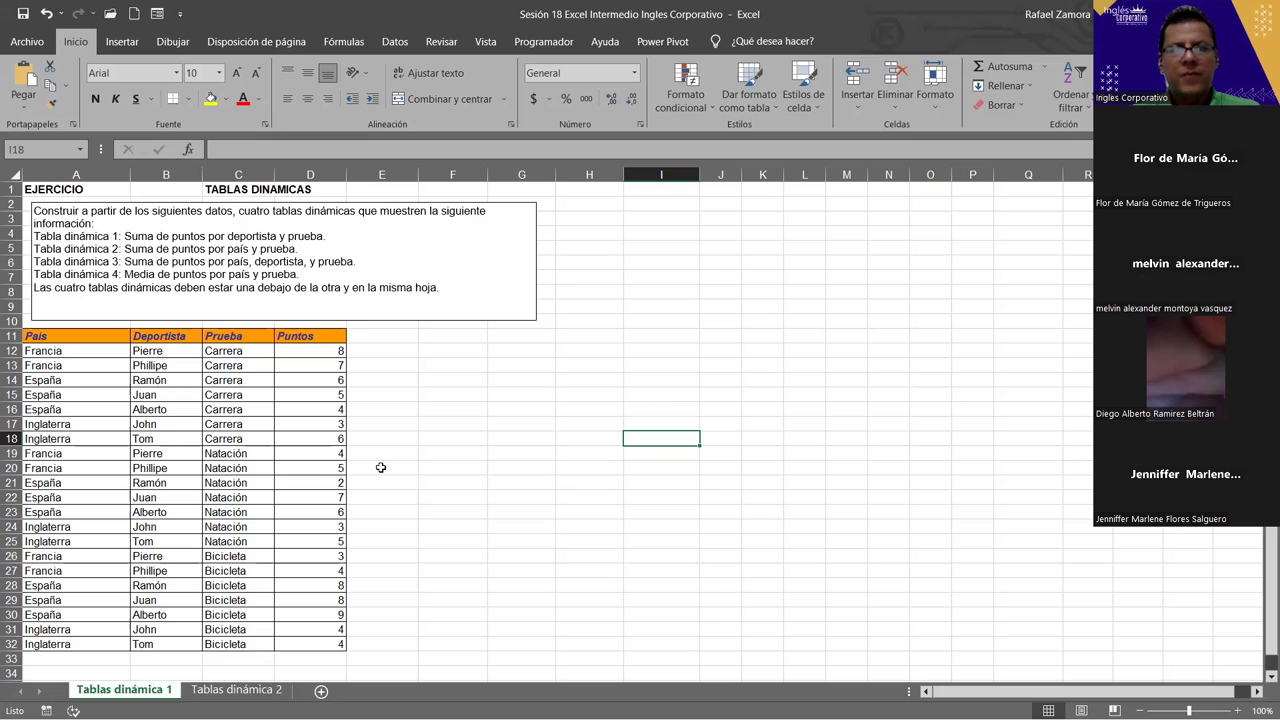
{"action": "left_click", "coordinate": [252, 690]}
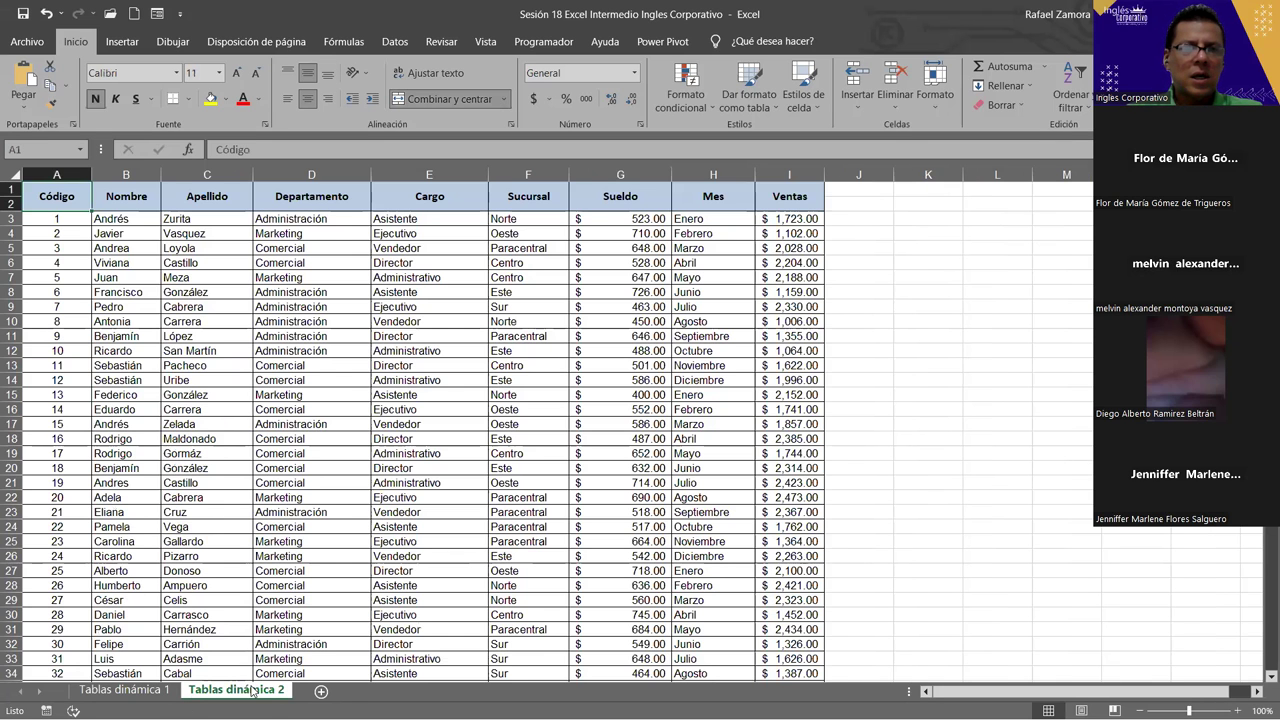
{"action": "left_click", "coordinate": [154, 690]}
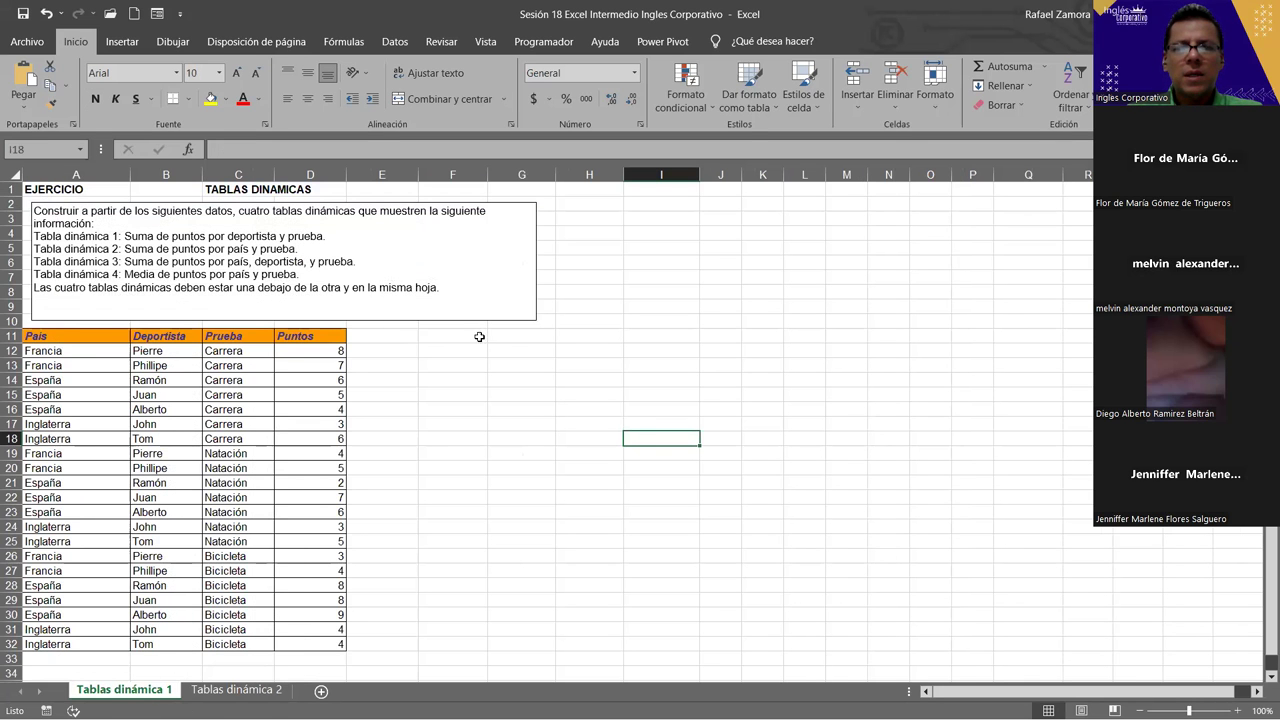
{"action": "left_click_drag", "start_coordinate": [586, 352], "coordinate": [586, 338]}
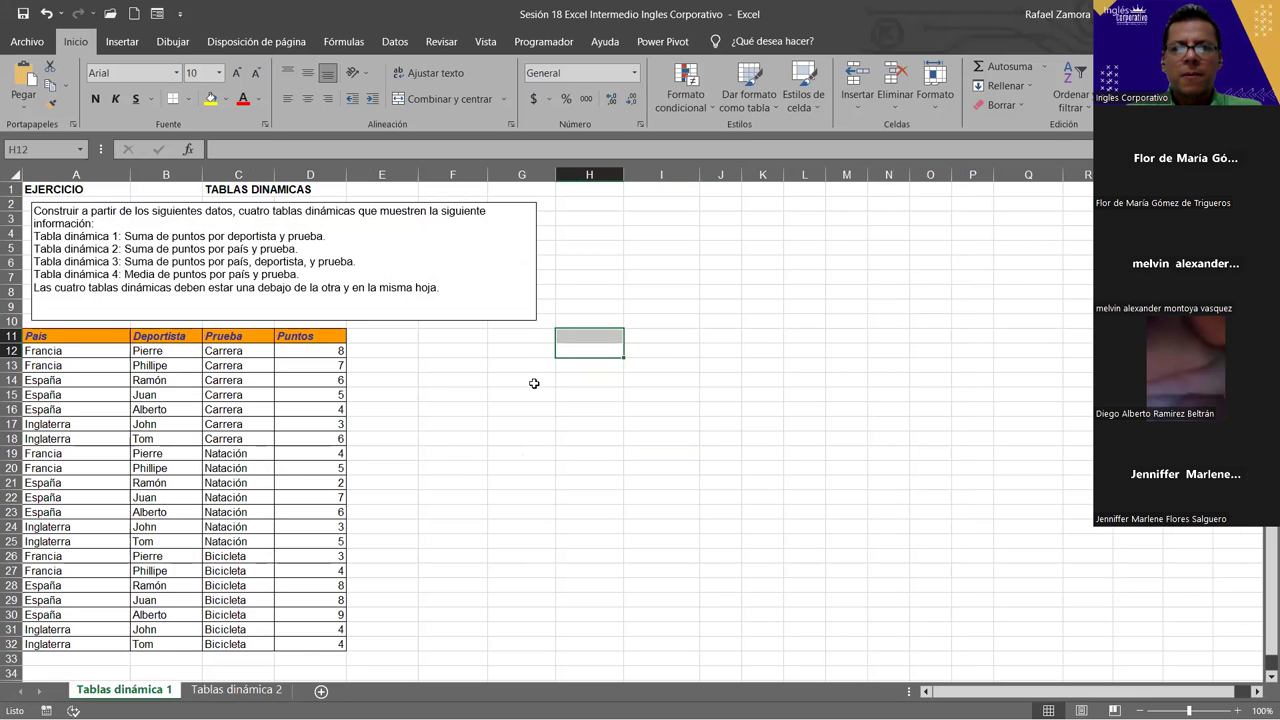
{"action": "left_click", "coordinate": [240, 689]}
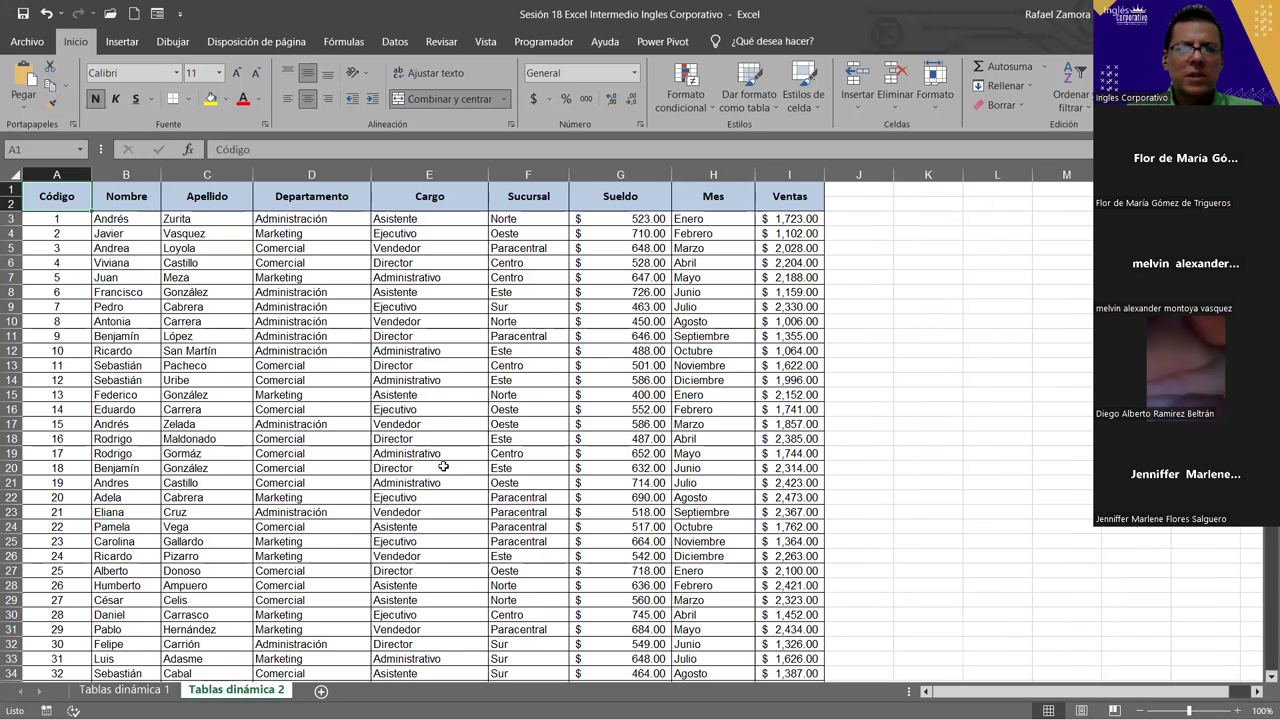
{"action": "left_click", "coordinate": [429, 393]}
{"action": "left_click", "coordinate": [510, 218]}
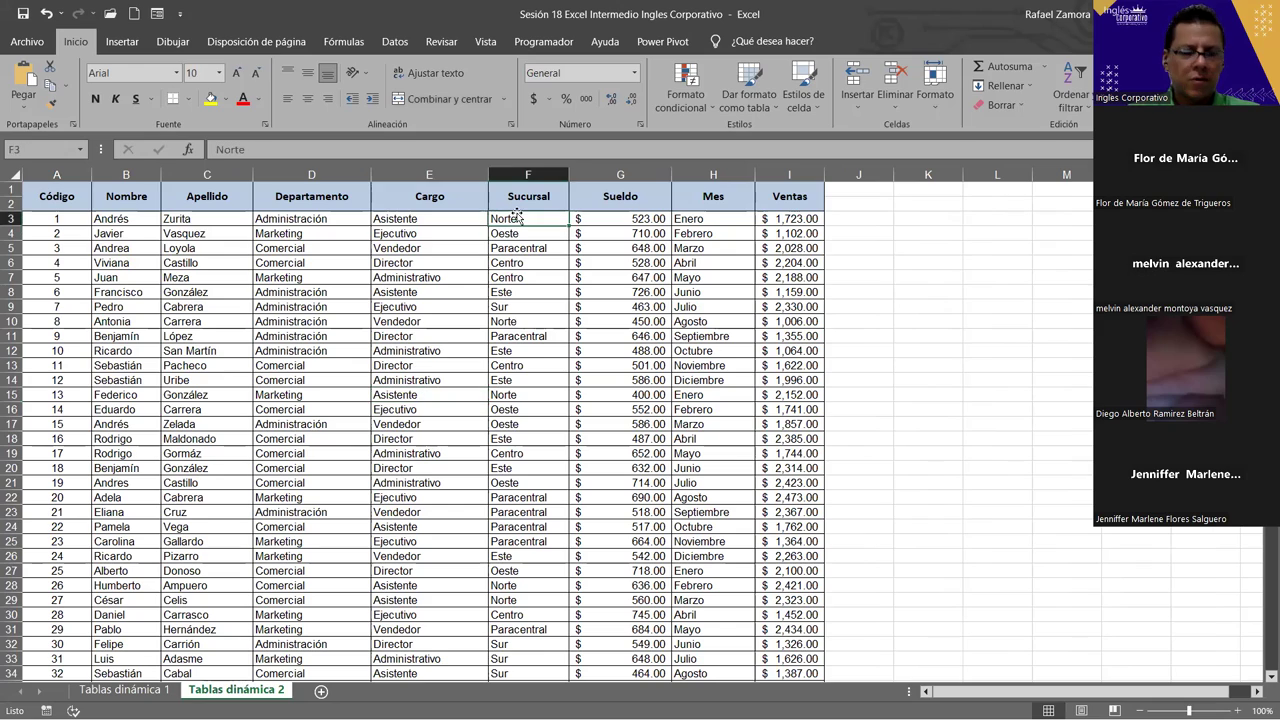
{"action": "key", "text": "ctrl+Down"}
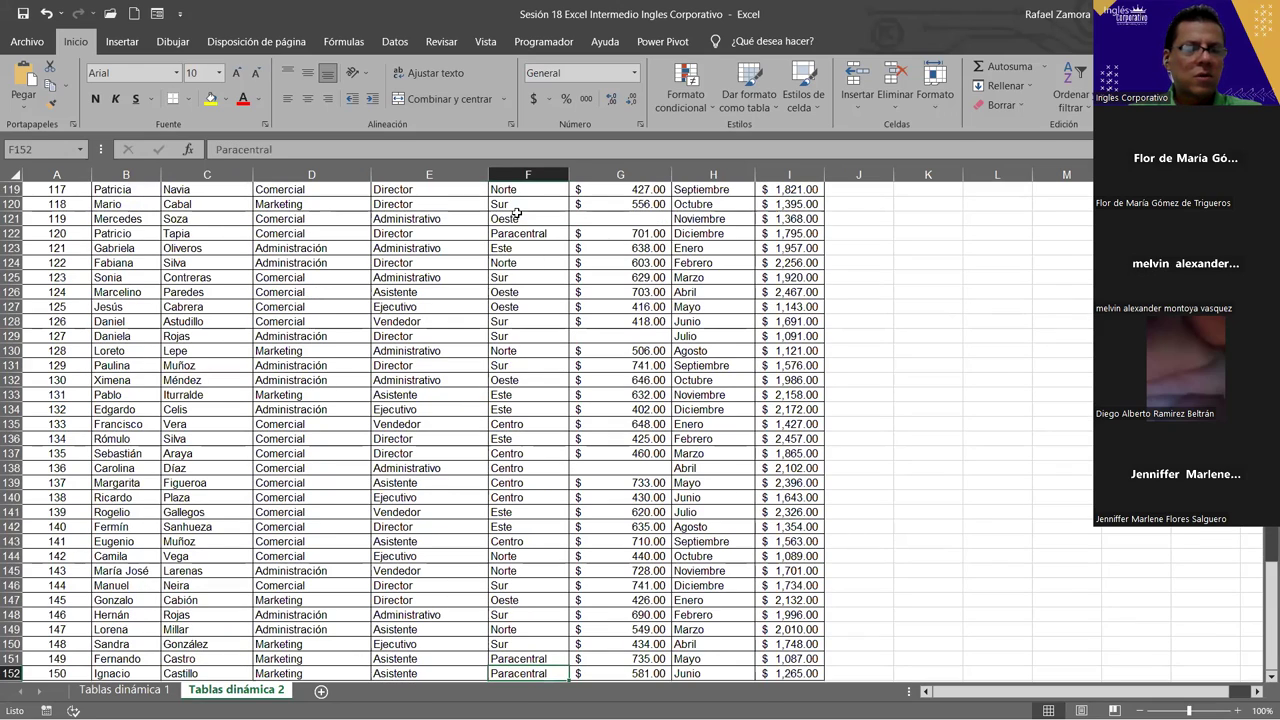
{"action": "key", "text": "ctrl+Up"}
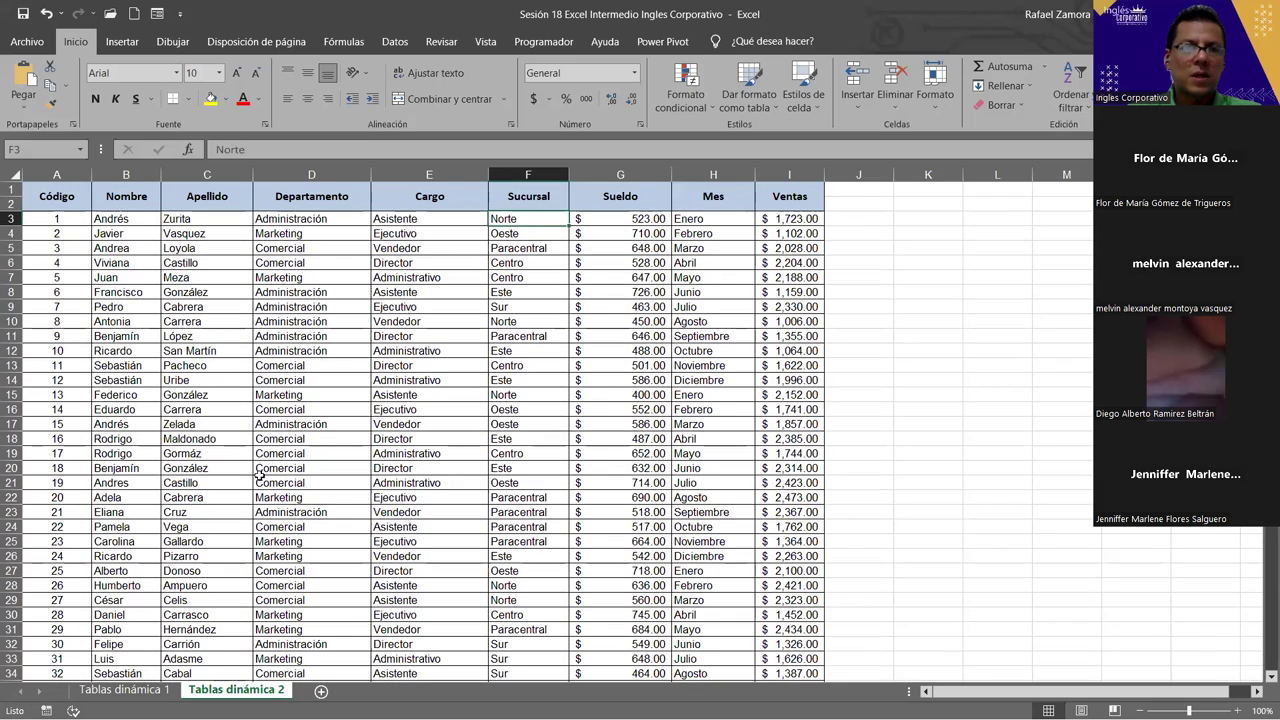
Examine the four pivot table requirements in the exercise text box on the Tablas dinámica 1 sheet at 115% zoom.
{"action": "left_click", "coordinate": [138, 691]}
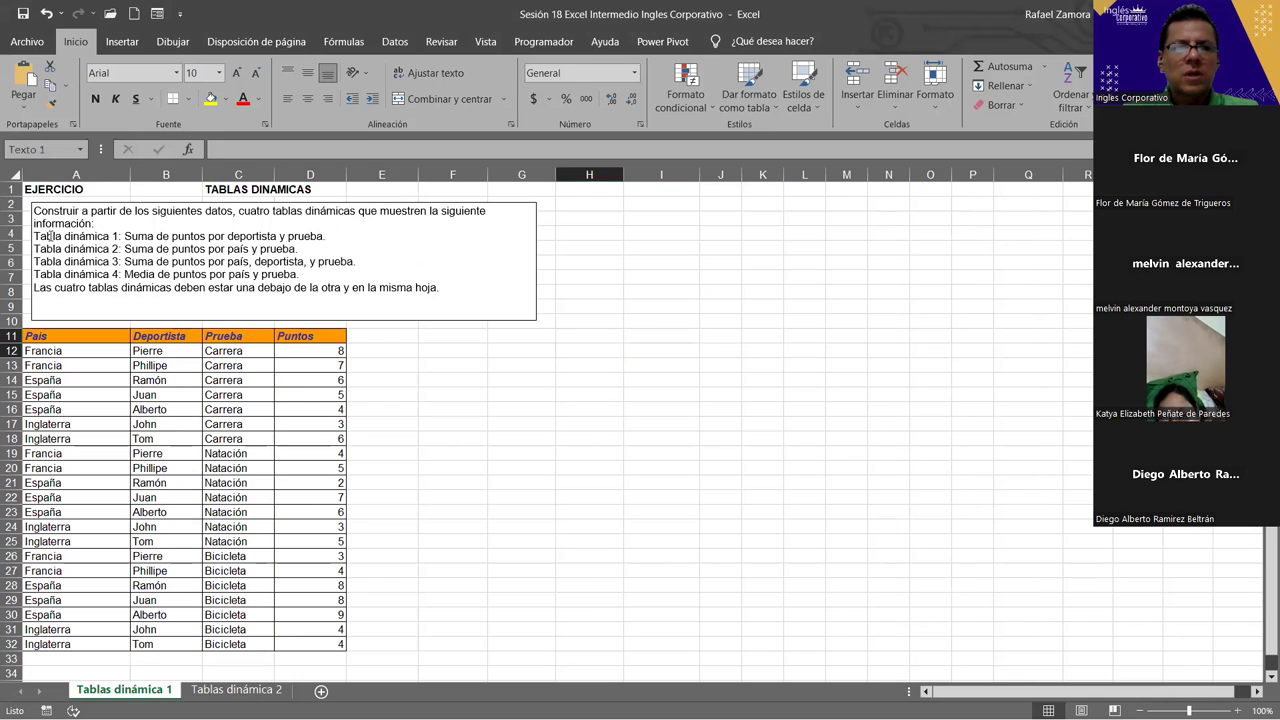
{"action": "left_click", "coordinate": [88, 290]}
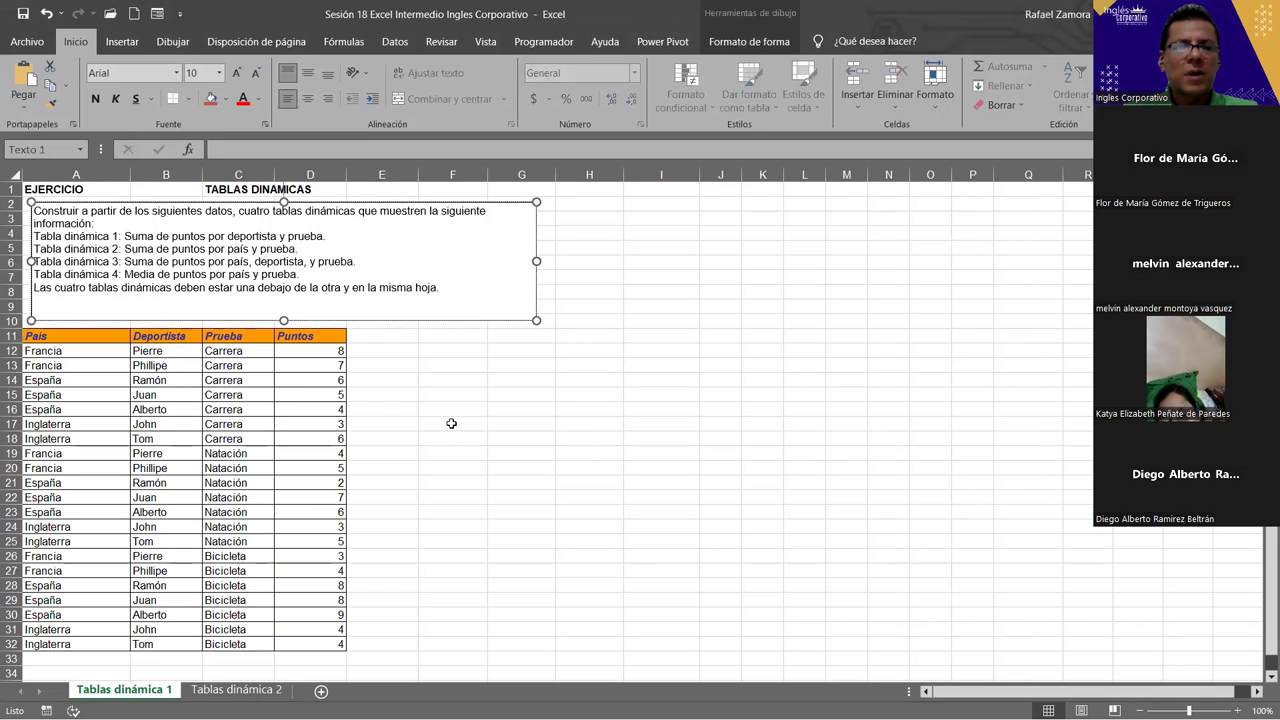
{"action": "left_click", "coordinate": [490, 424]}
{"action": "scroll", "coordinate": [471, 428], "scroll_direction": "up", "scroll_amount": 1, "text": "ctrl"}
{"action": "scroll", "coordinate": [471, 428], "scroll_direction": "up", "scroll_amount": 1}
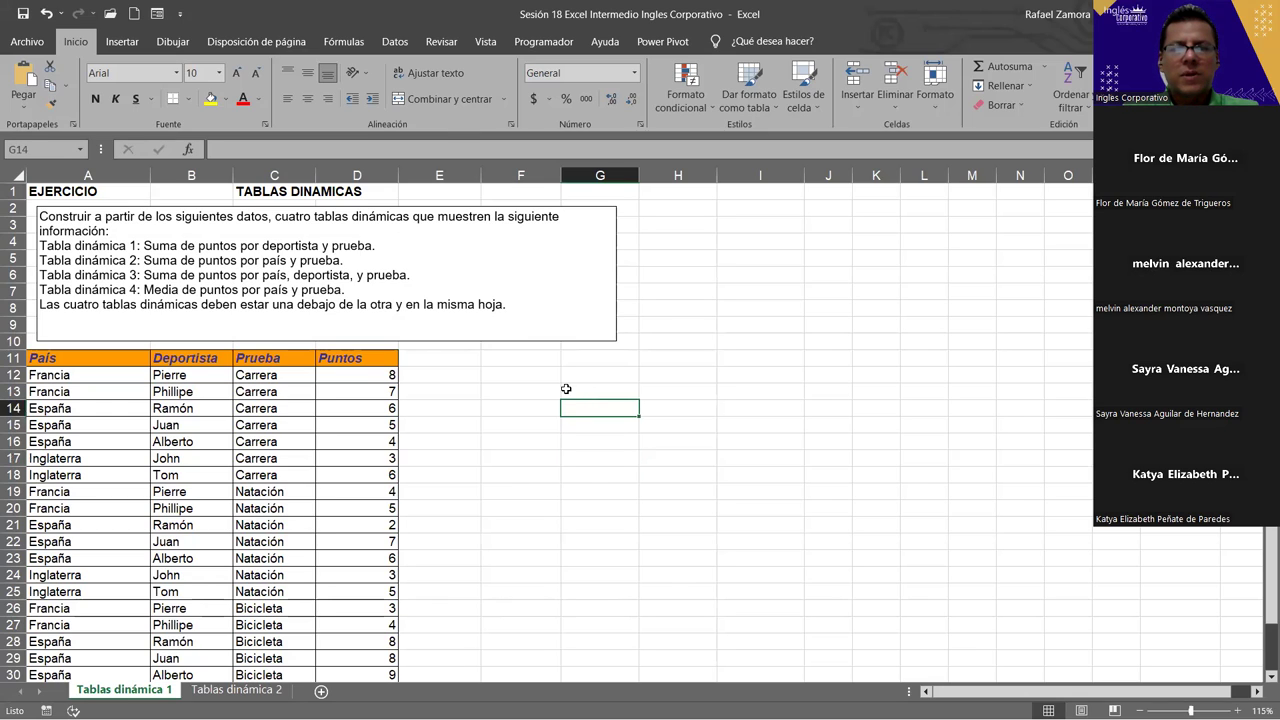
{"action": "left_click", "coordinate": [524, 393]}
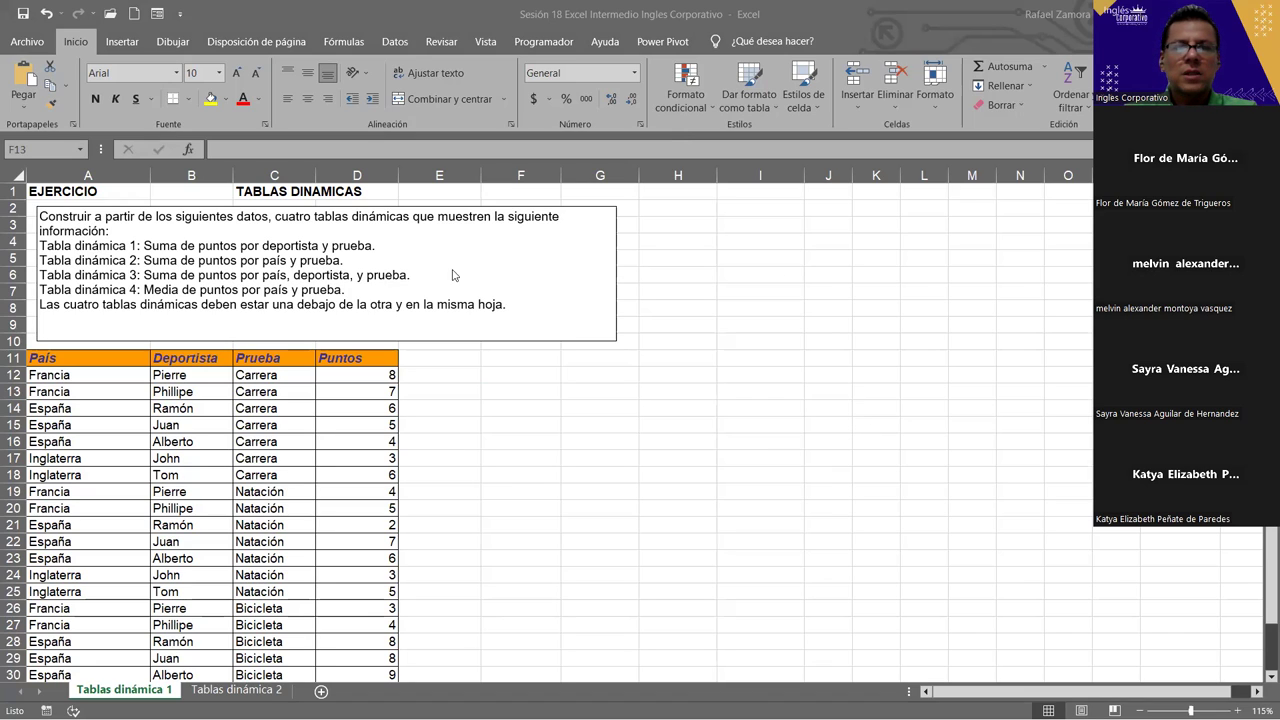
Insert a pivot table from the range A11:D32, placing it on the existing Tablas dinámica 1 sheet at cell G12.
{"action": "left_click", "coordinate": [196, 477]}
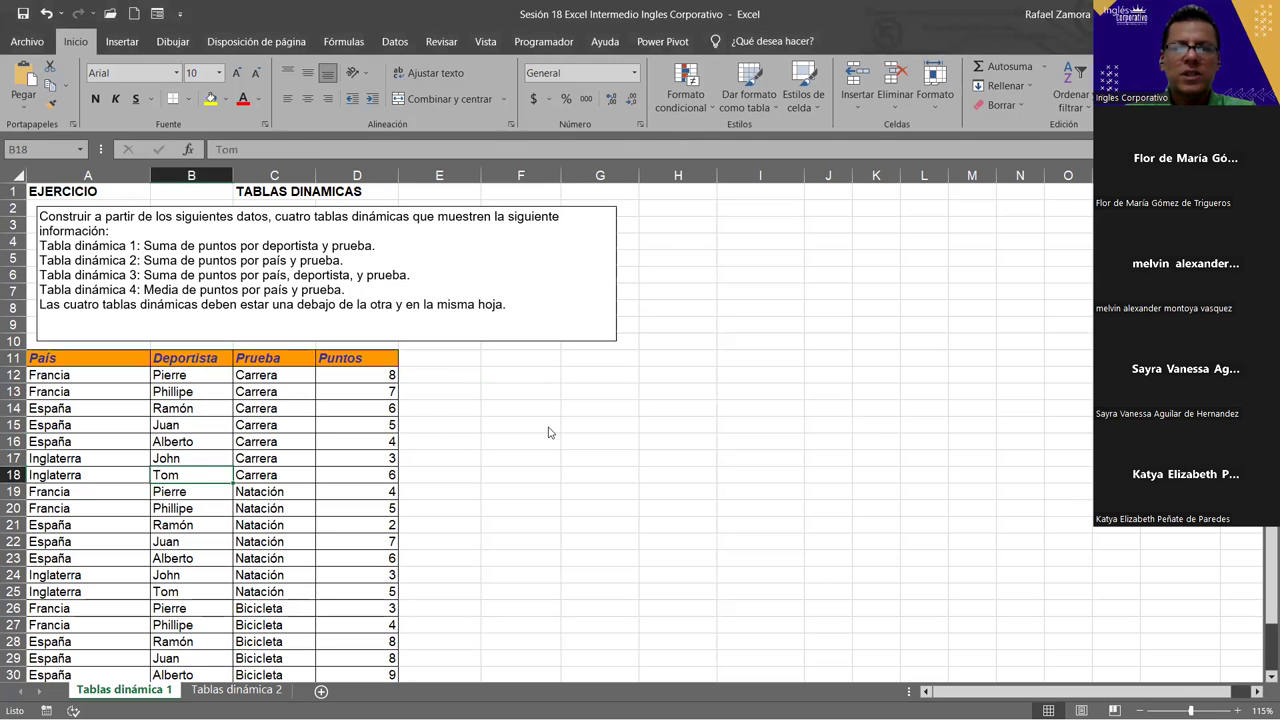
{"action": "left_click", "coordinate": [294, 441]}
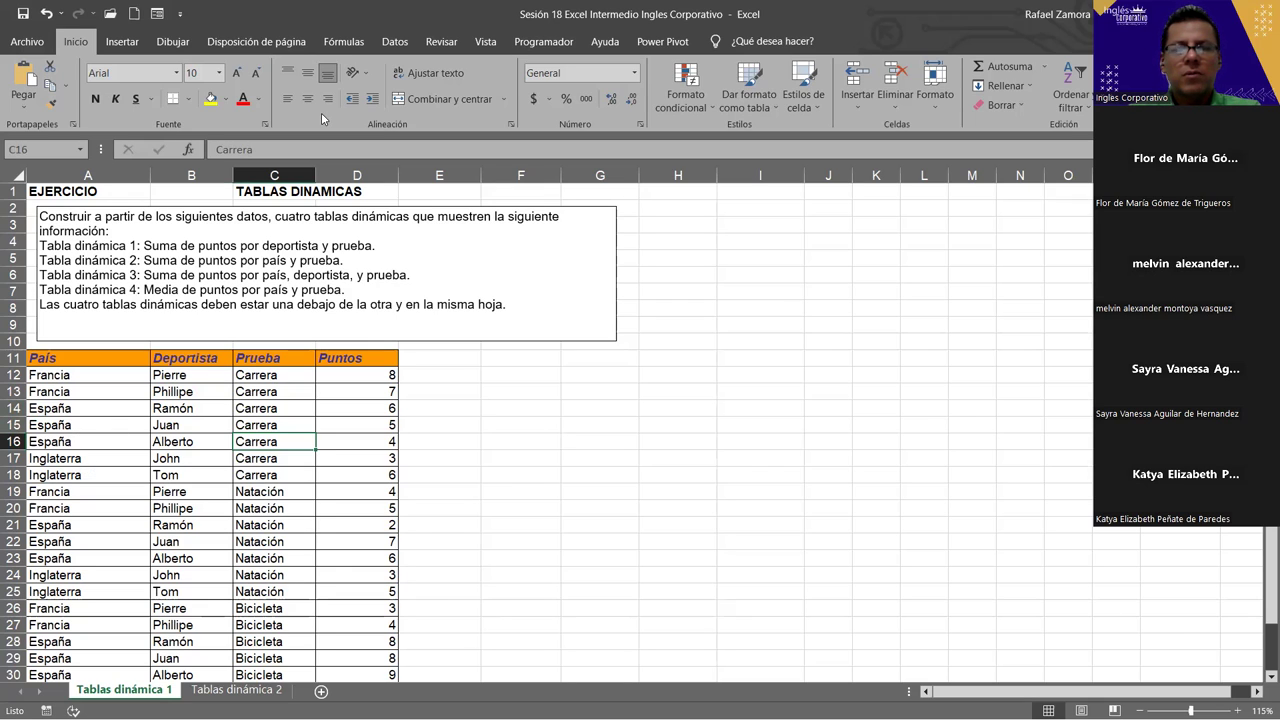
{"action": "left_click", "coordinate": [136, 40]}
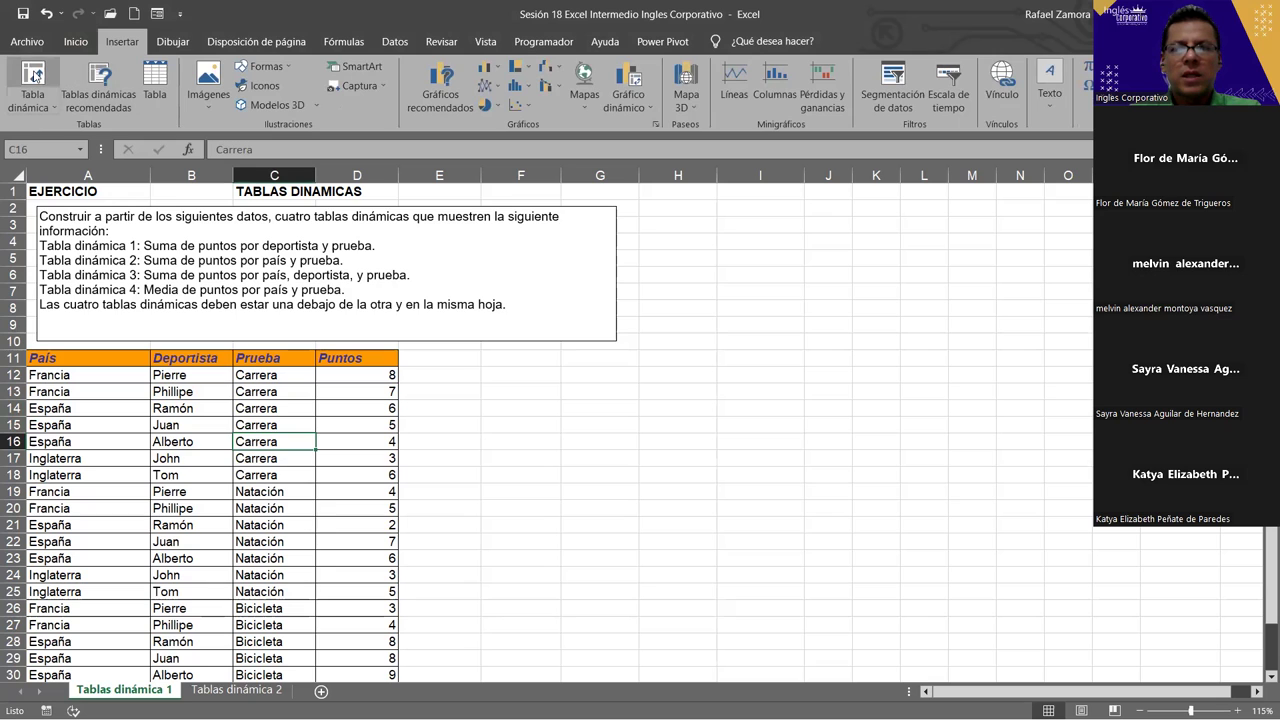
{"action": "left_click", "coordinate": [24, 80]}
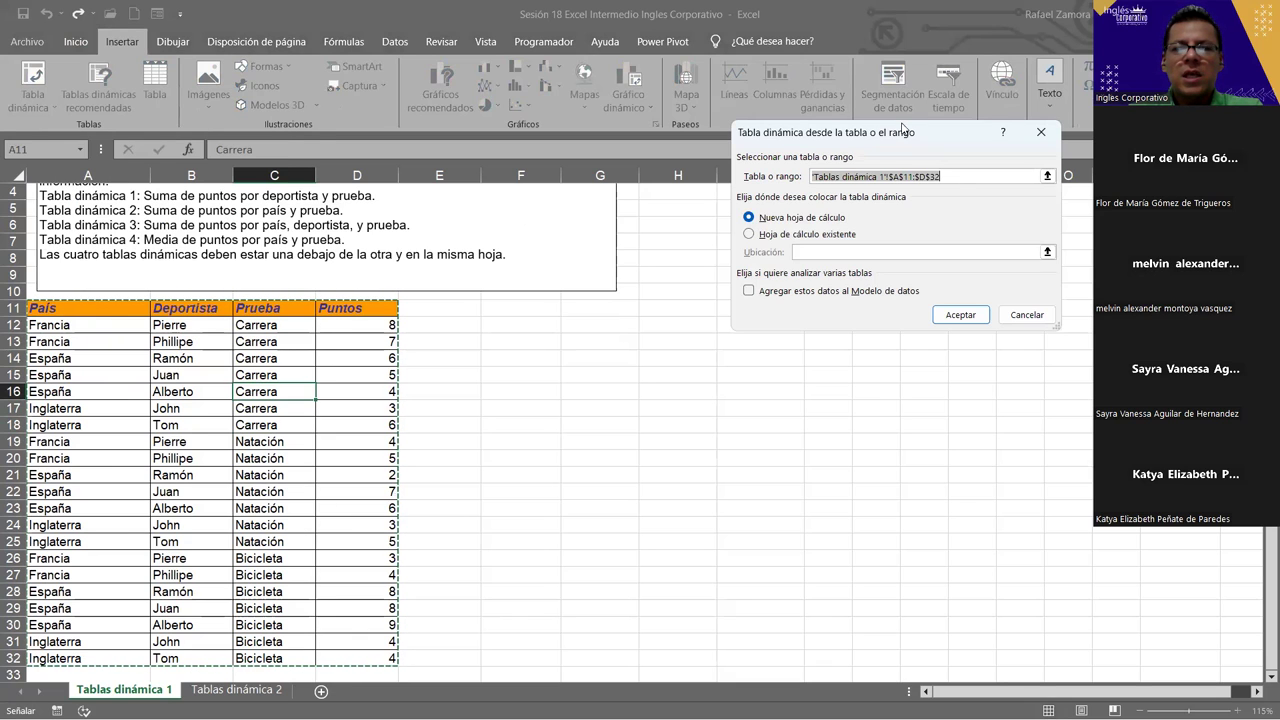
{"action": "left_click_drag", "start_coordinate": [902, 127], "coordinate": [945, 66]}
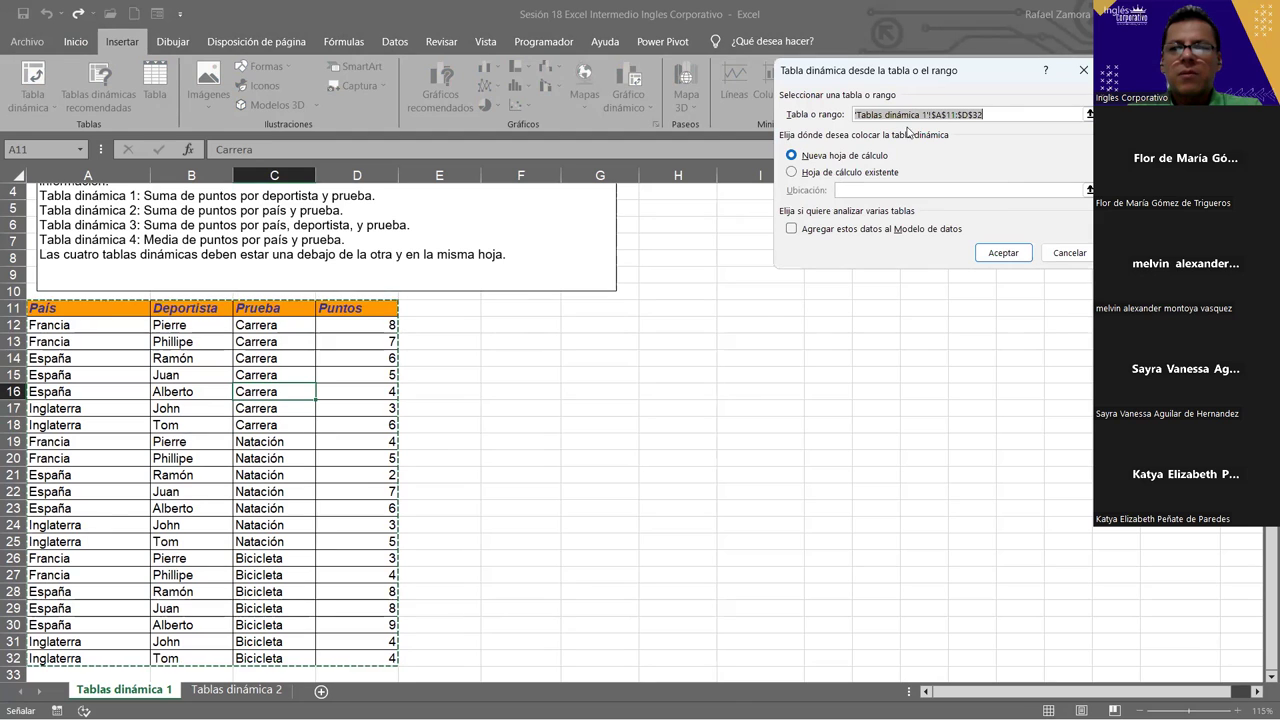
{"action": "scroll", "coordinate": [342, 370], "scroll_direction": "down", "scroll_amount": 4}
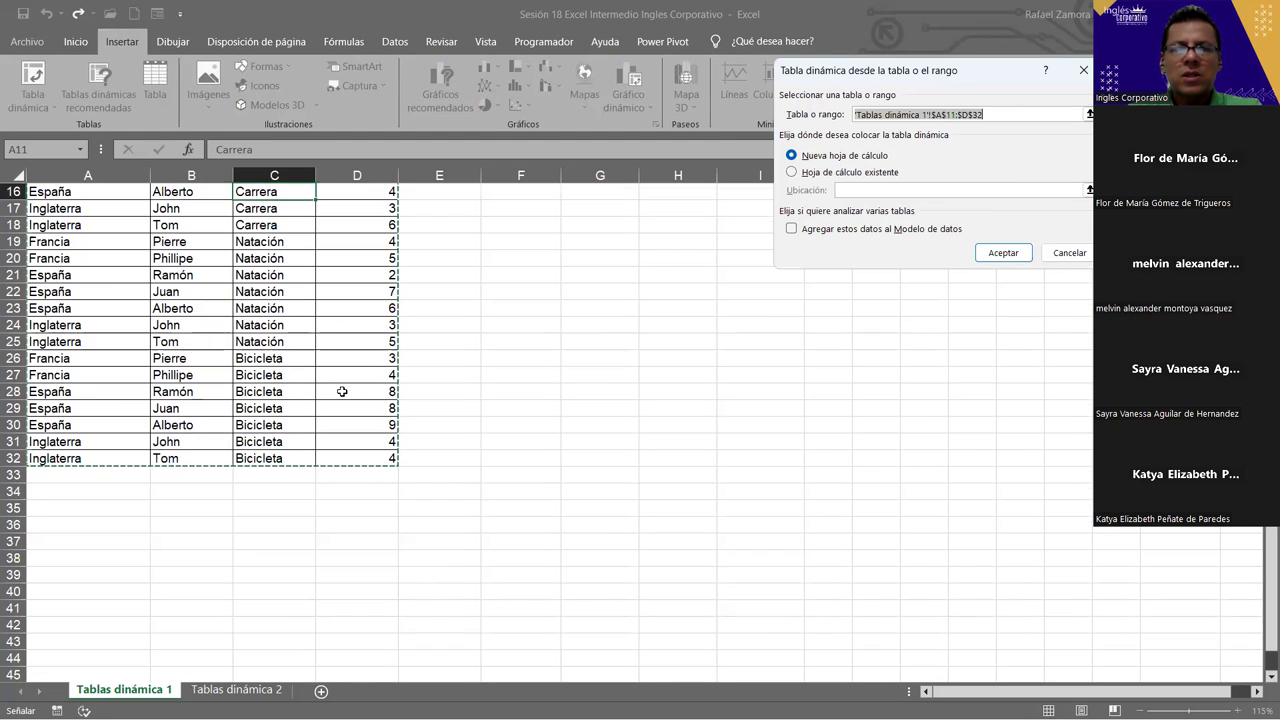
{"action": "scroll", "coordinate": [328, 450], "scroll_direction": "up", "scroll_amount": 4}
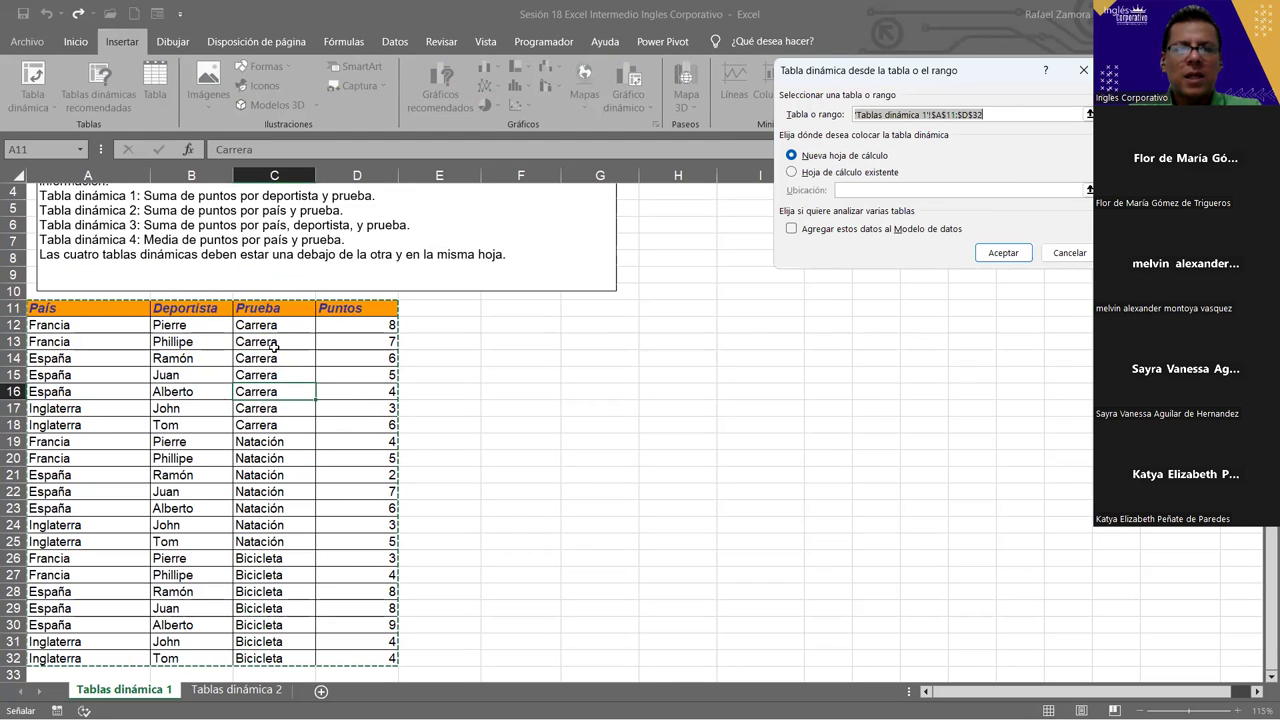
{"action": "scroll", "coordinate": [108, 344], "scroll_direction": "down", "scroll_amount": 2}
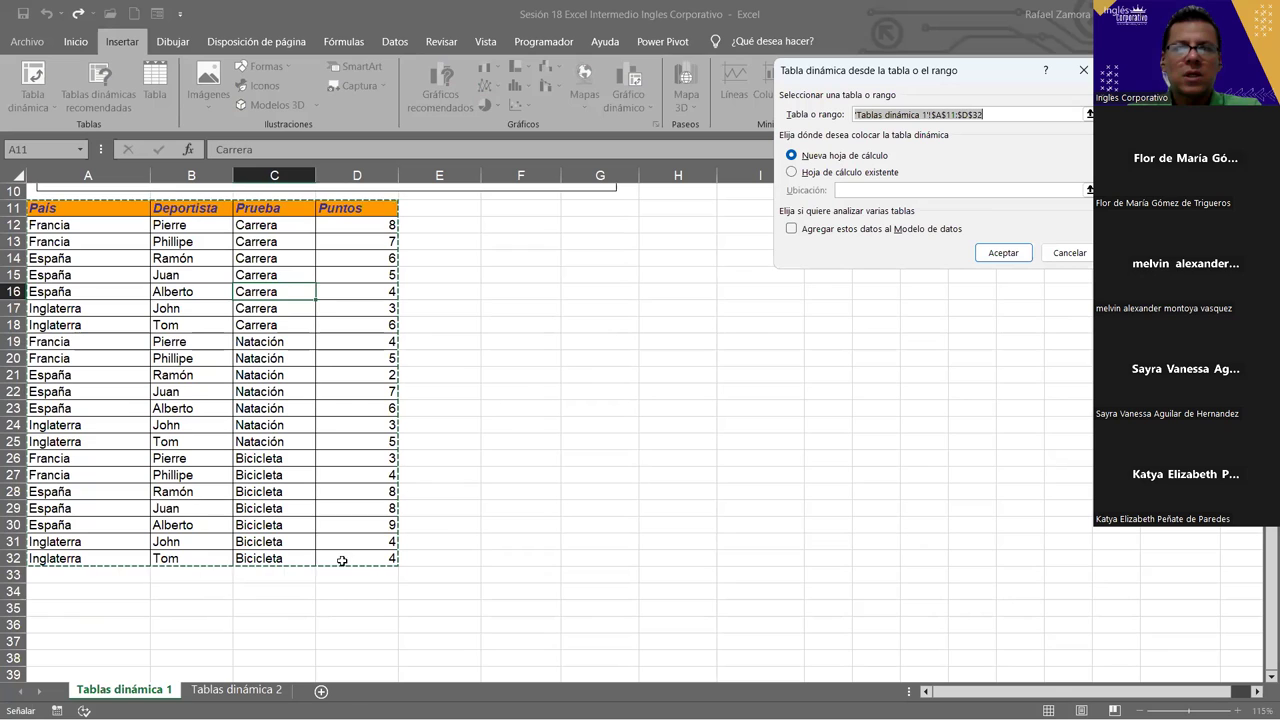
{"action": "left_click", "coordinate": [829, 175]}
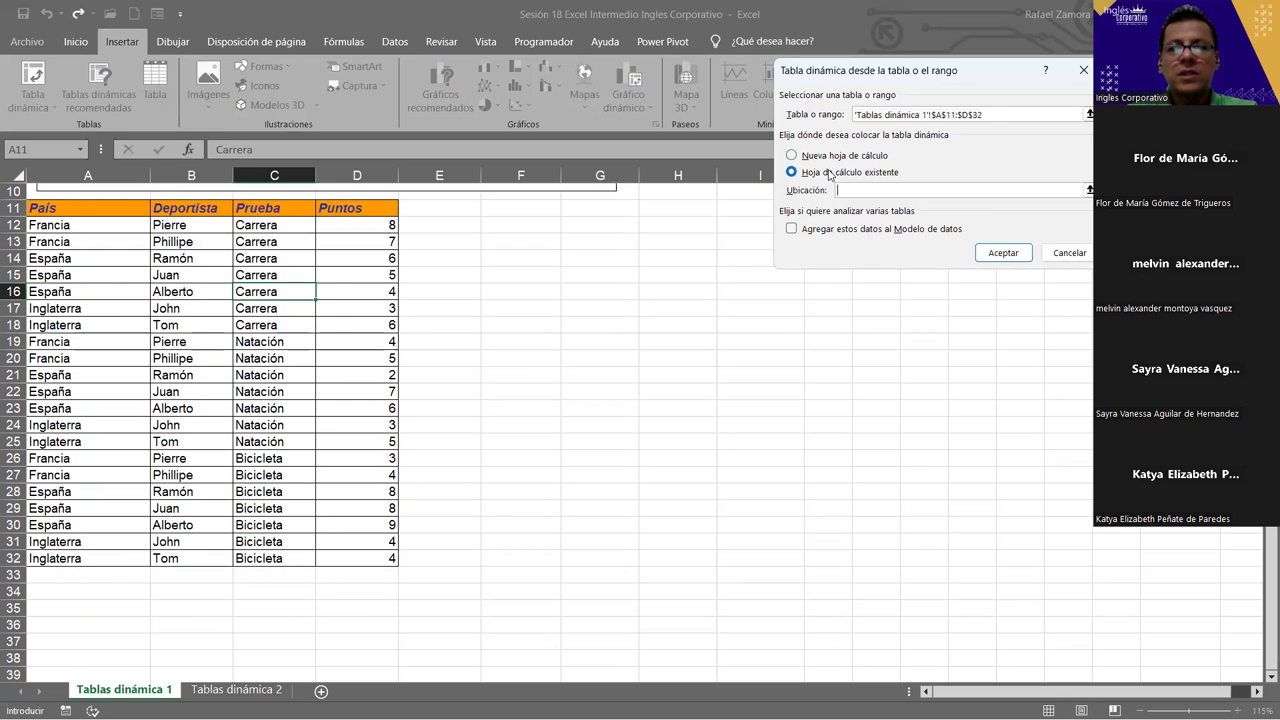
{"action": "left_click", "coordinate": [526, 223]}
{"action": "left_click", "coordinate": [588, 220]}
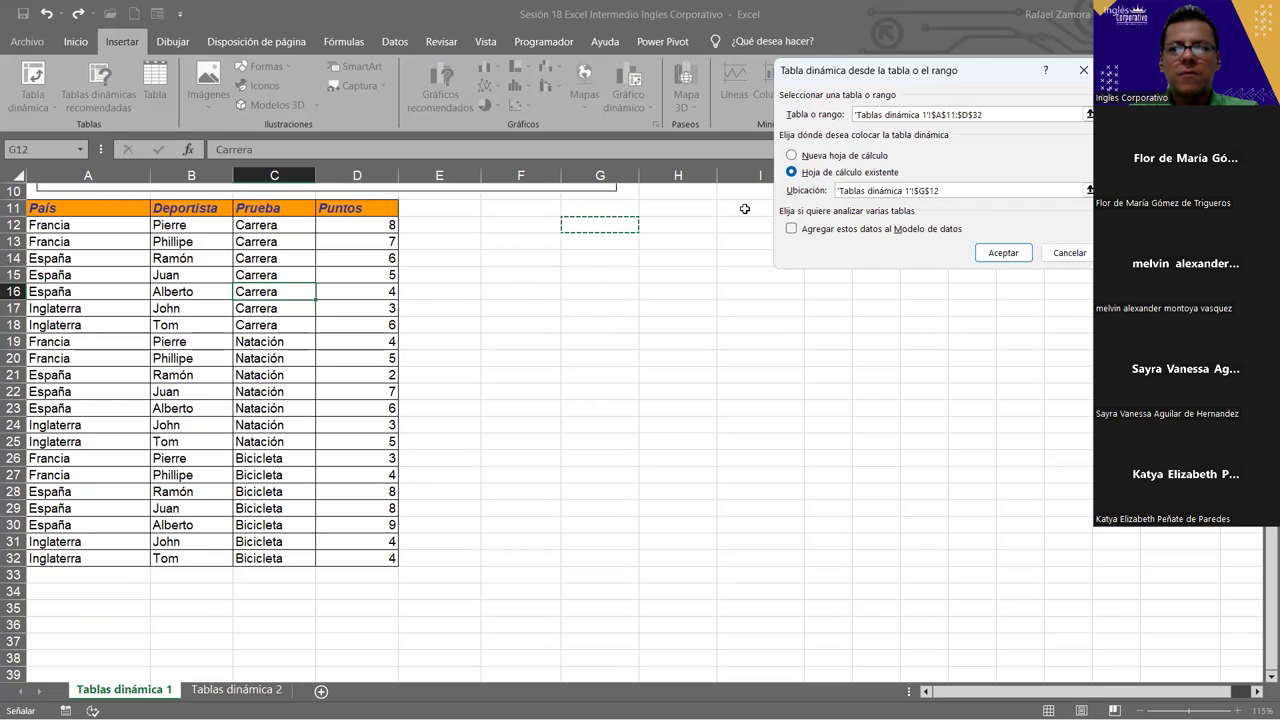
{"action": "left_click", "coordinate": [1003, 253]}
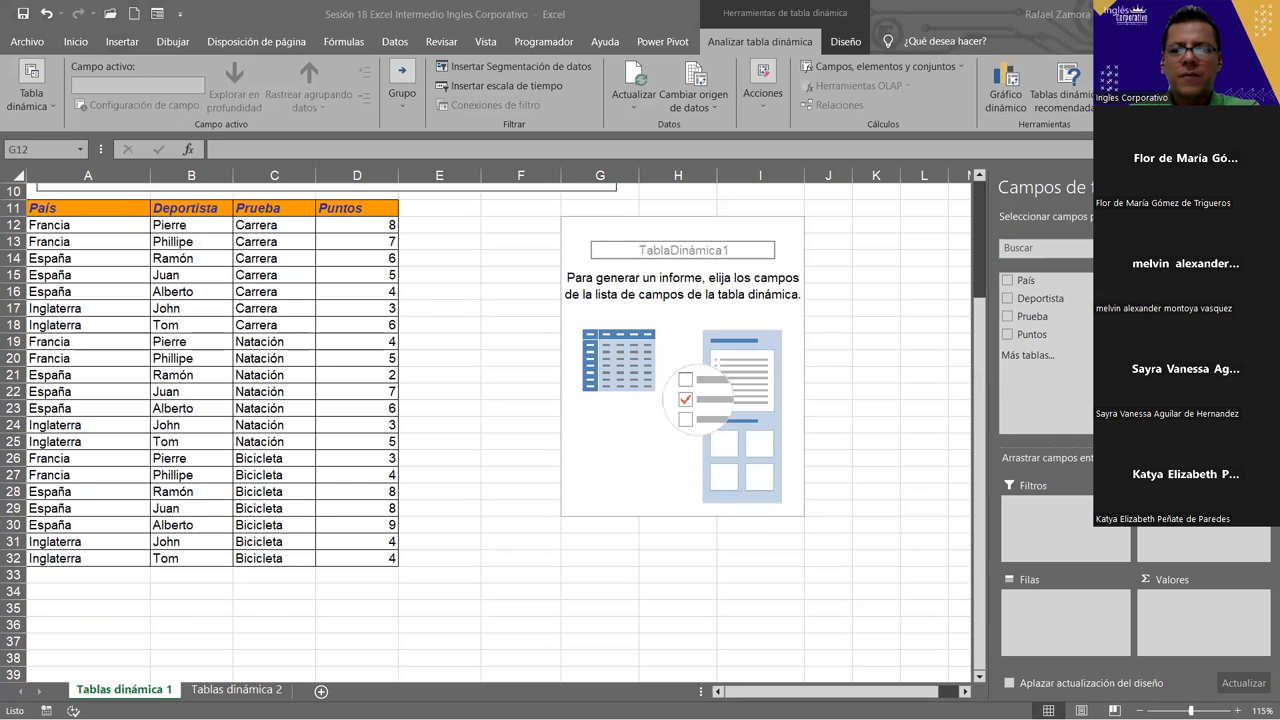
Copy ": Suma de puntos por deportista y prueba." from the exercise text box into cell G11, above the empty pivot table.
{"action": "scroll", "coordinate": [368, 415], "scroll_direction": "right", "scroll_amount": 1}
{"action": "scroll", "coordinate": [368, 415], "scroll_direction": "up", "scroll_amount": 2}
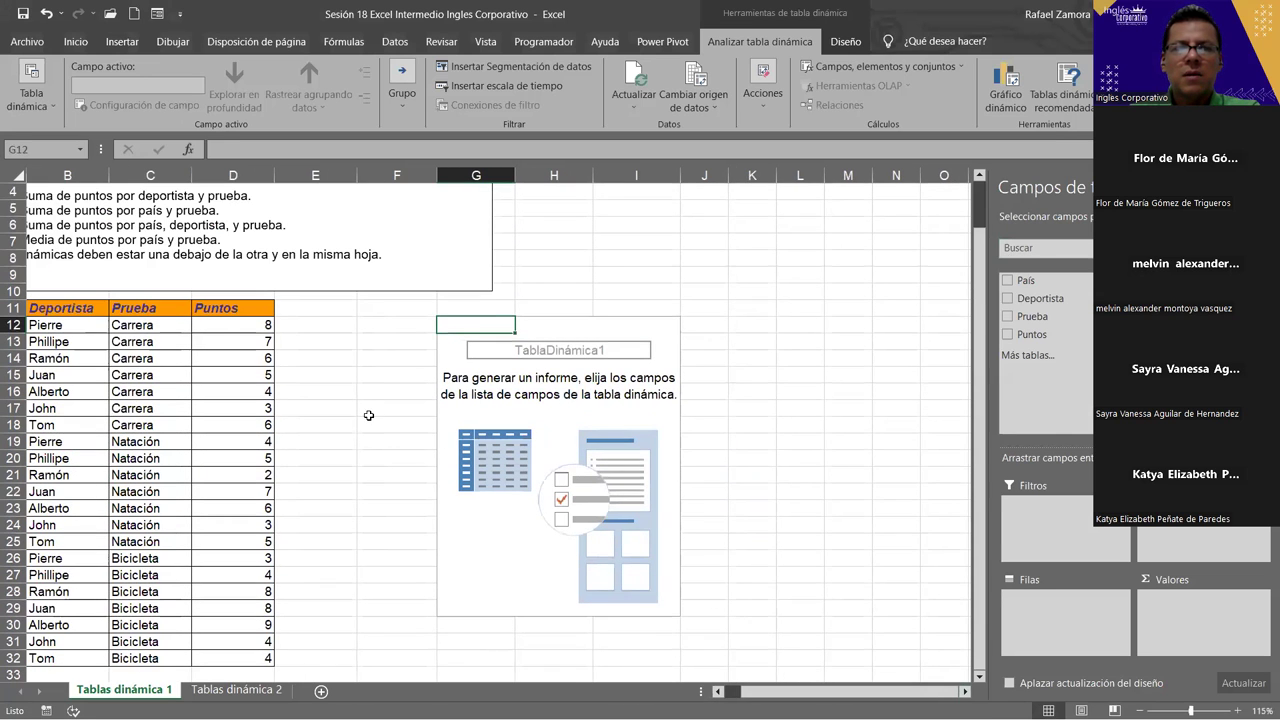
{"action": "scroll", "coordinate": [760, 690], "scroll_direction": "left", "scroll_amount": 2}
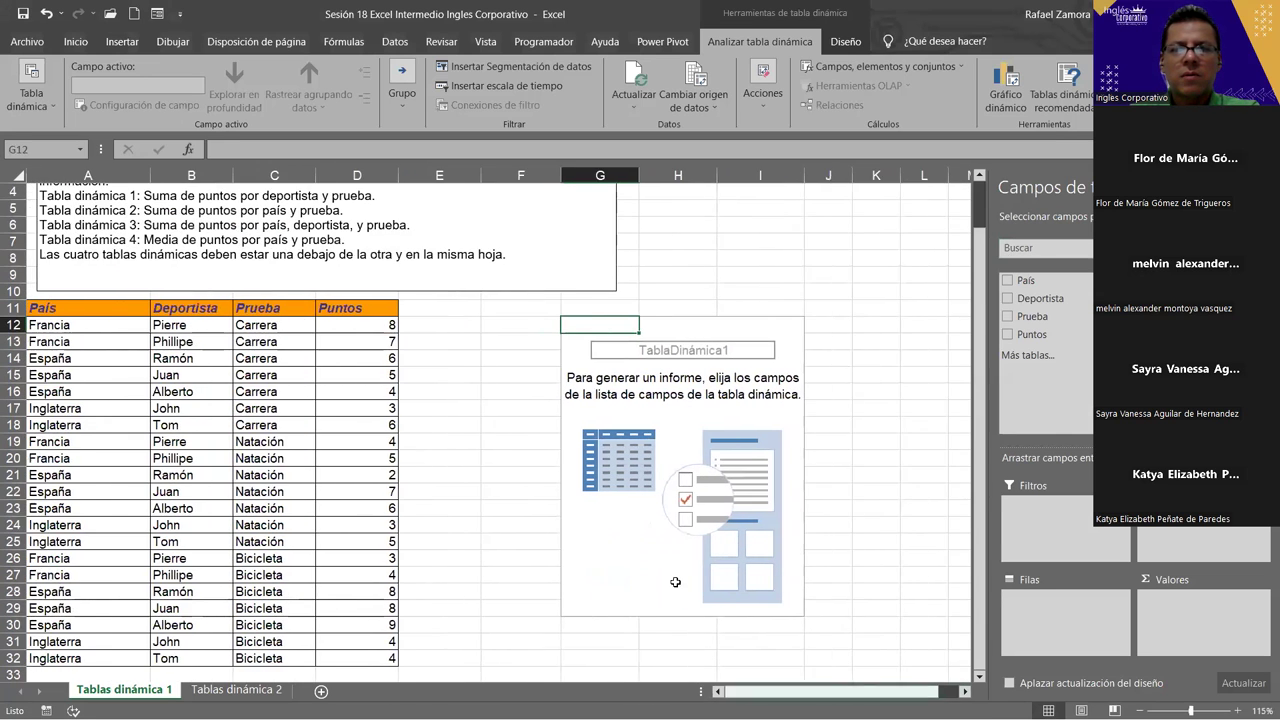
{"action": "left_click", "coordinate": [611, 307]}
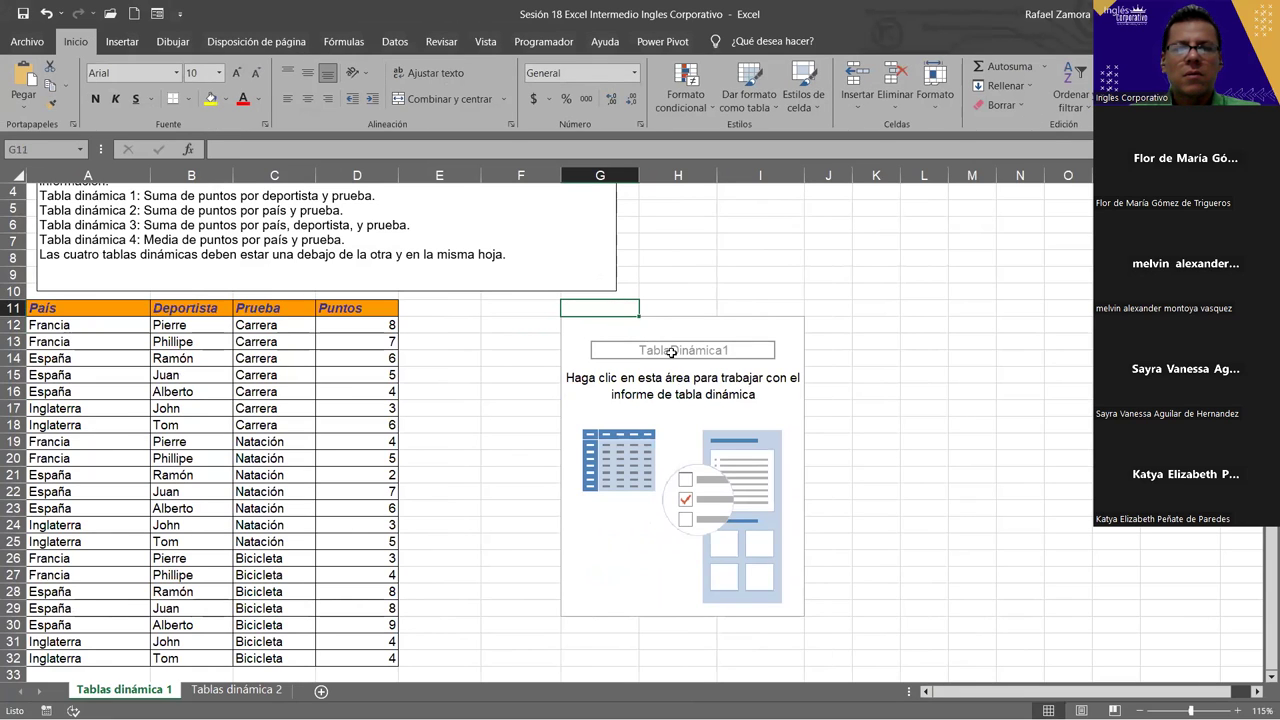
{"action": "left_click_drag", "start_coordinate": [147, 195], "coordinate": [326, 195]}
{"action": "left_click", "coordinate": [244, 196]}
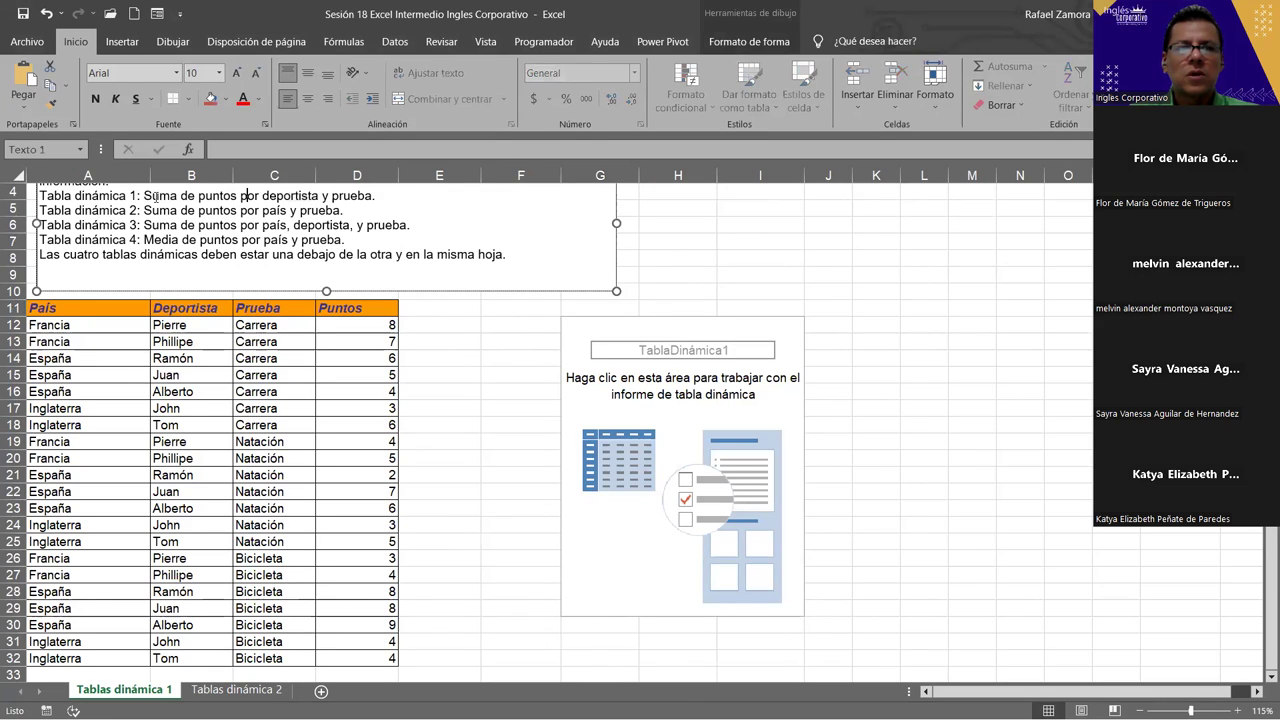
{"action": "left_click_drag", "start_coordinate": [141, 196], "coordinate": [383, 196]}
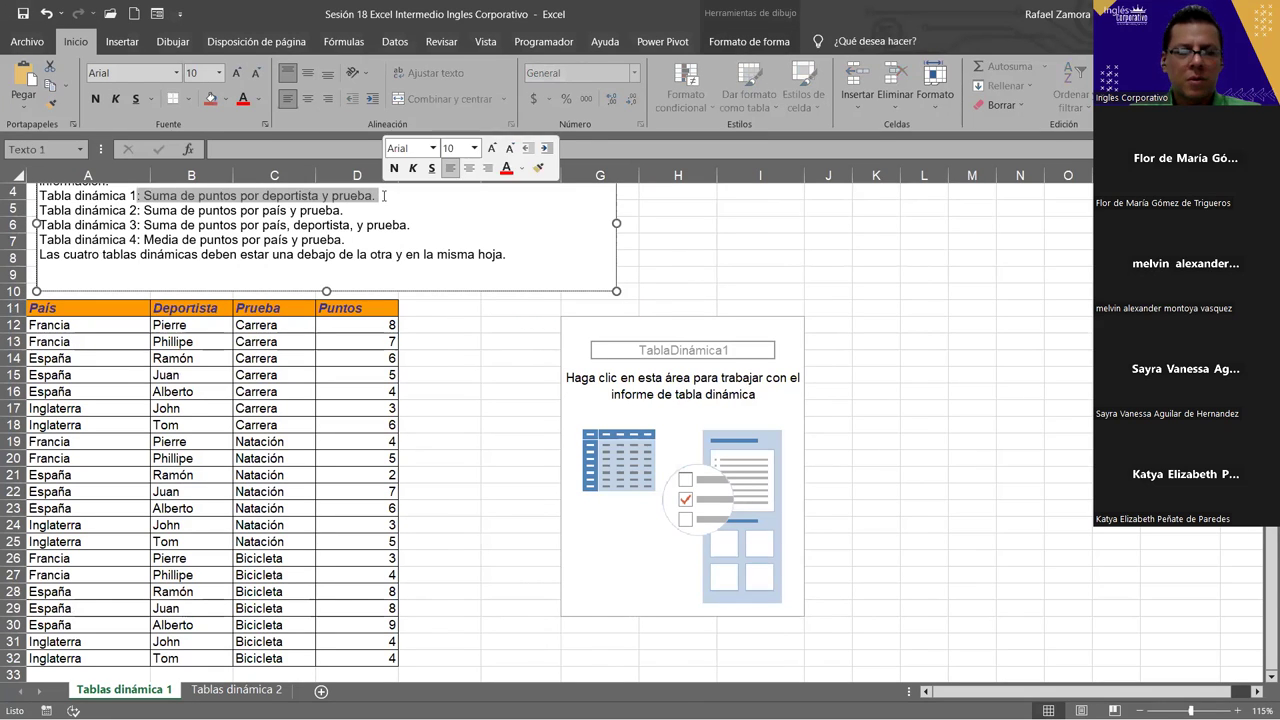
{"action": "left_click", "coordinate": [585, 308]}
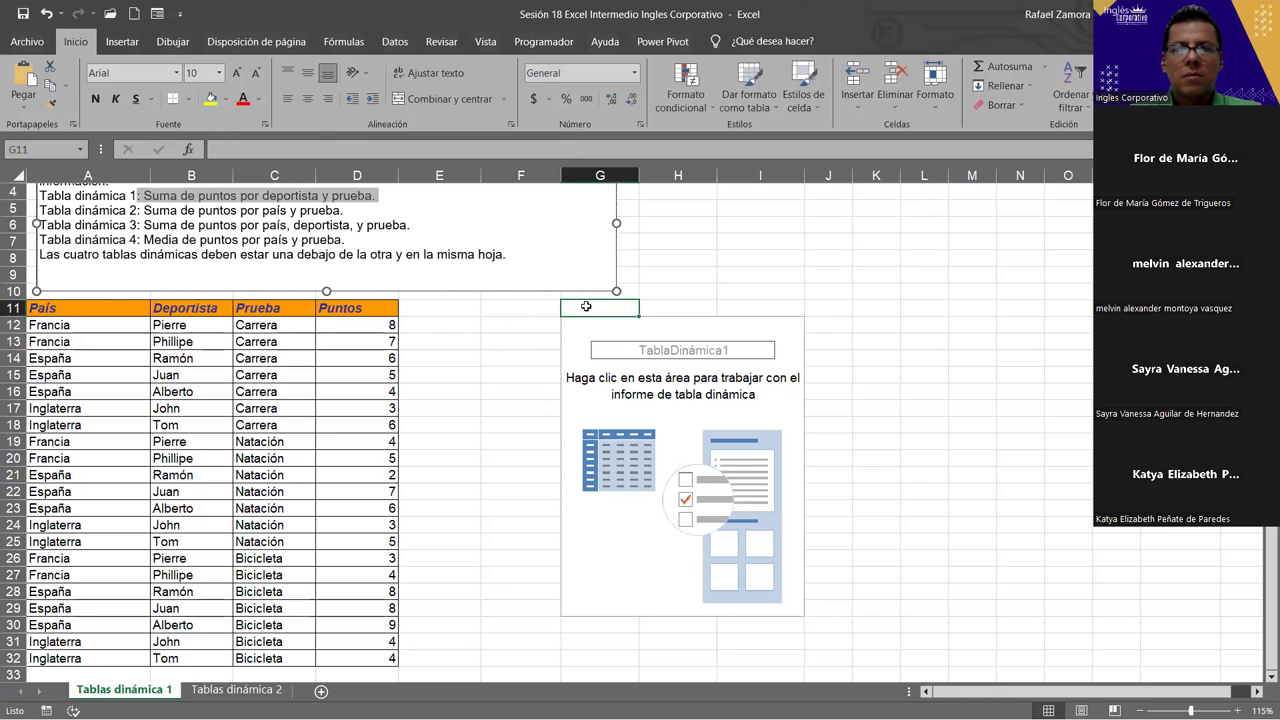
{"action": "type", "text": ": Suma de puntos por deportista y prueba."}
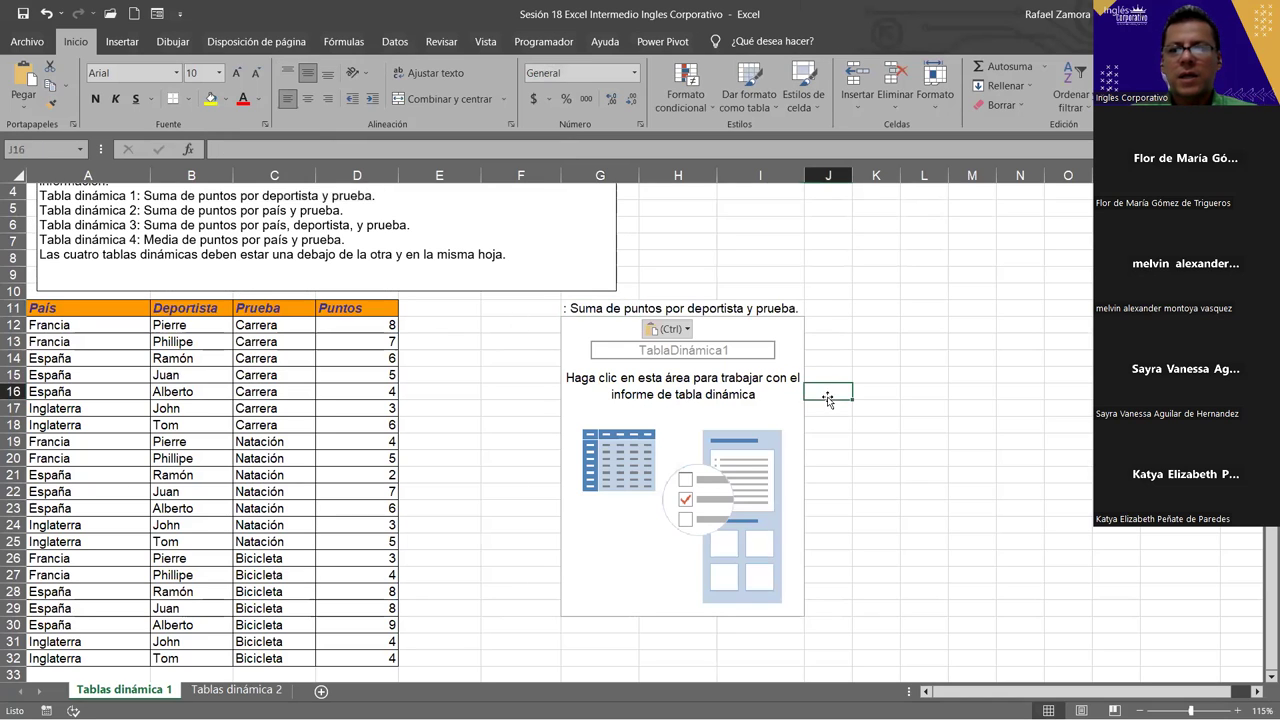
Remove the leading colon and space from the title in G11, leaving "Suma de puntos por deportista y prueba.".
{"action": "double_click", "coordinate": [595, 308]}
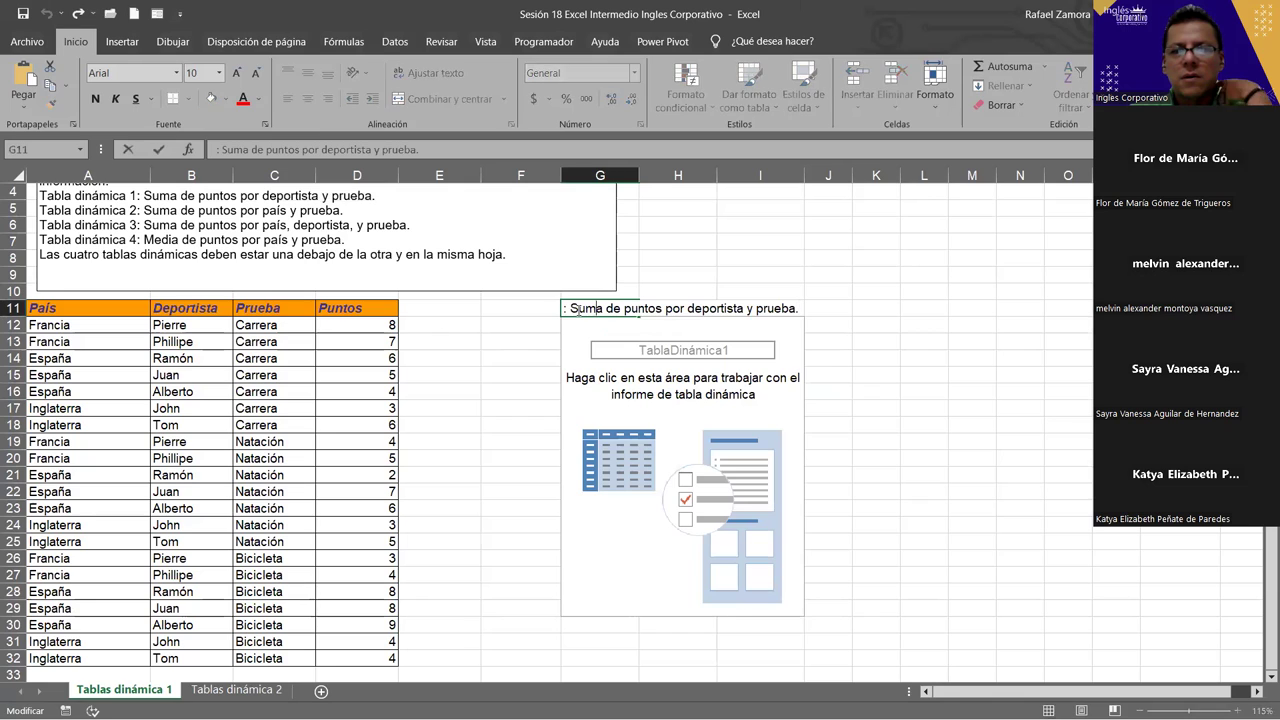
{"action": "left_click_drag", "start_coordinate": [572, 309], "coordinate": [551, 310]}
{"action": "key", "text": "BackSpace"}
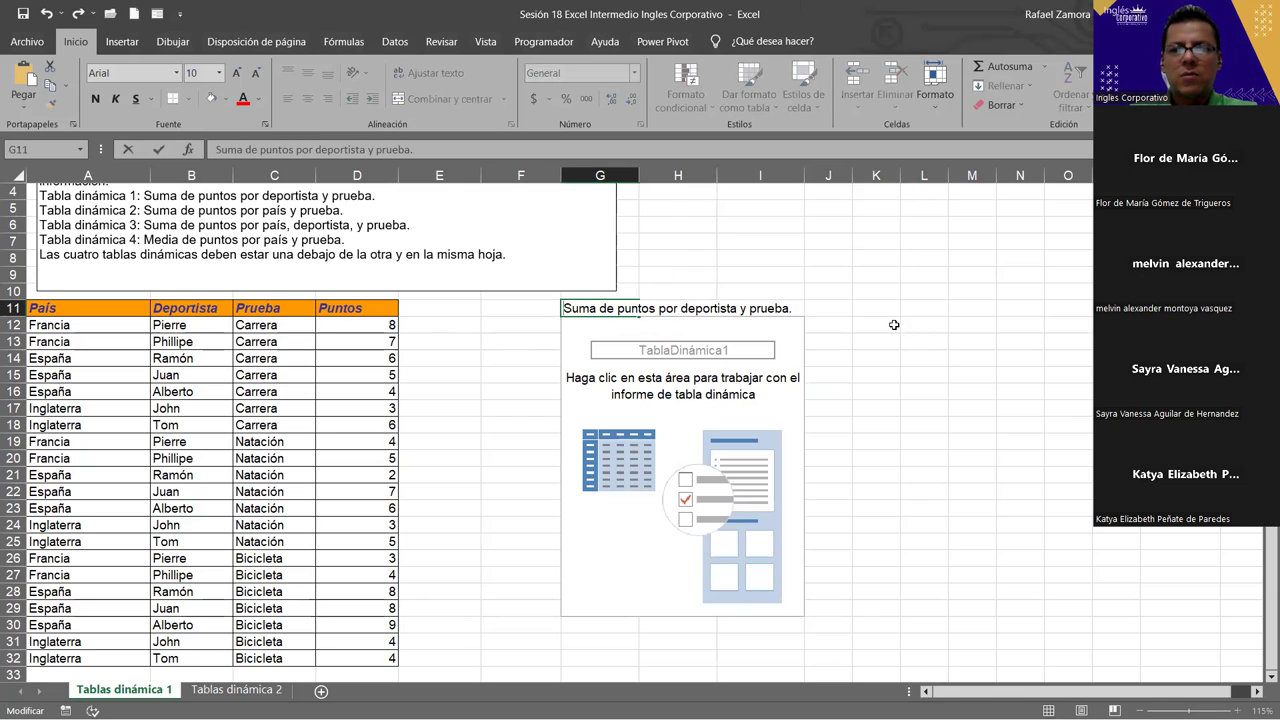
{"action": "left_click", "coordinate": [850, 316]}
Format the pivot table title in cell G11 as bold red text.
{"action": "left_click", "coordinate": [578, 308]}
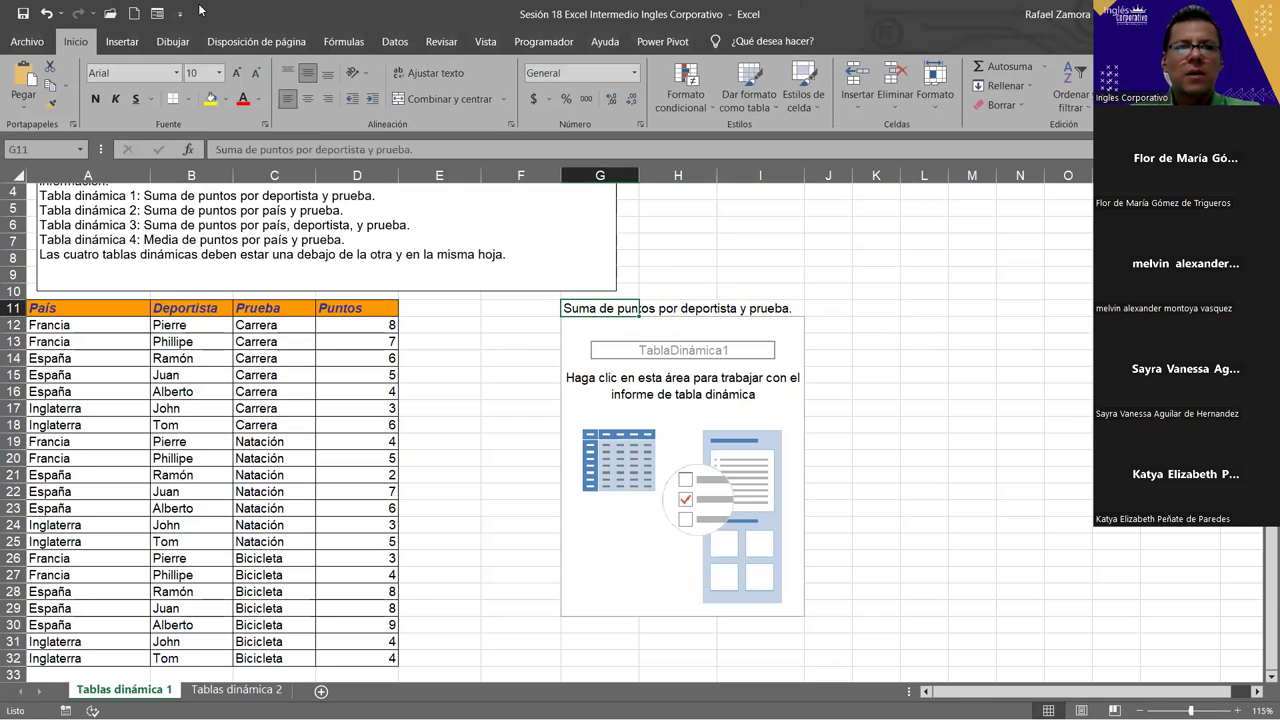
{"action": "left_click", "coordinate": [95, 98]}
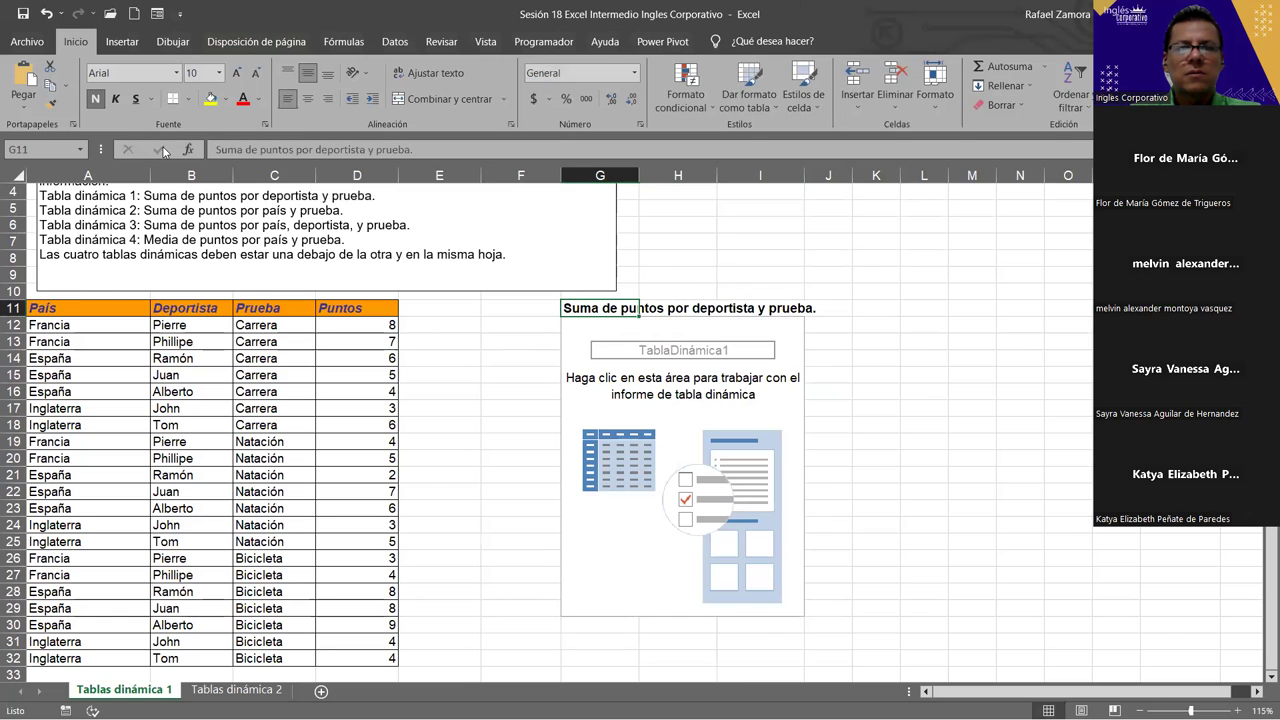
{"action": "left_click", "coordinate": [240, 99]}
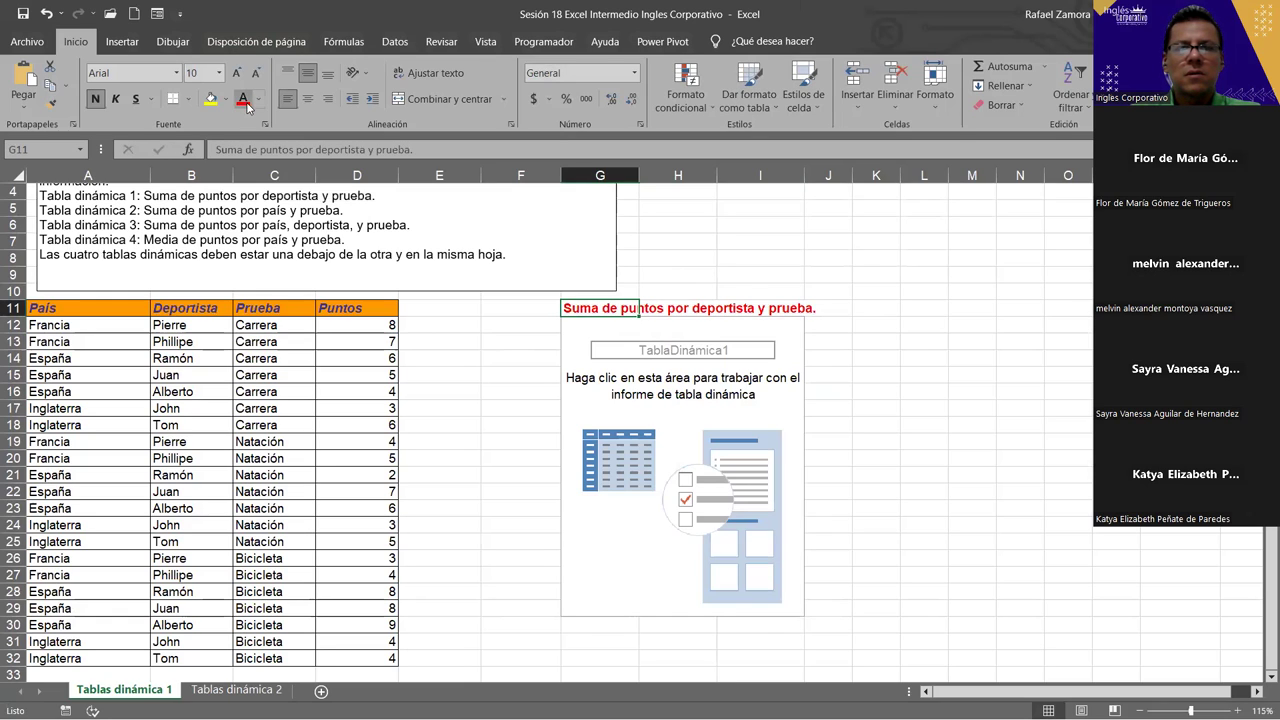
Lay out the first pivot table with Deportista as rows, Prueba as columns and the sum of Puntos as values.
{"action": "left_click", "coordinate": [921, 481]}
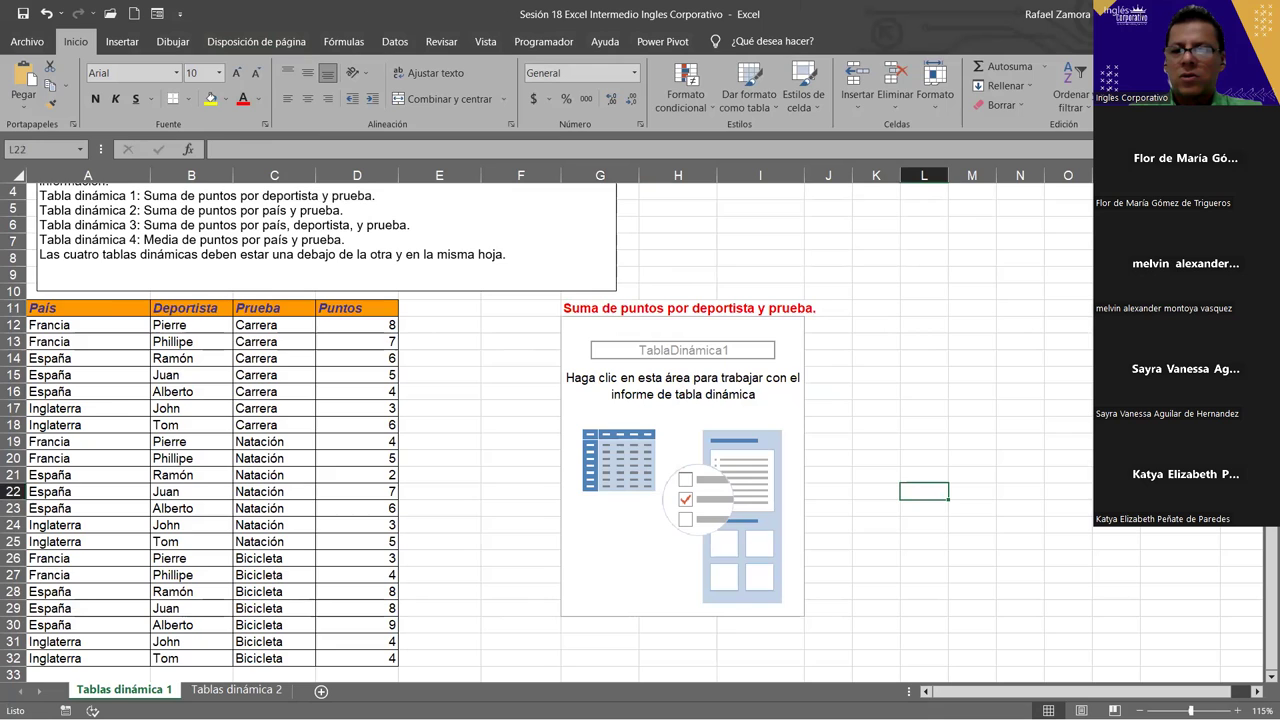
{"action": "scroll", "coordinate": [517, 346], "scroll_direction": "right", "scroll_amount": 3}
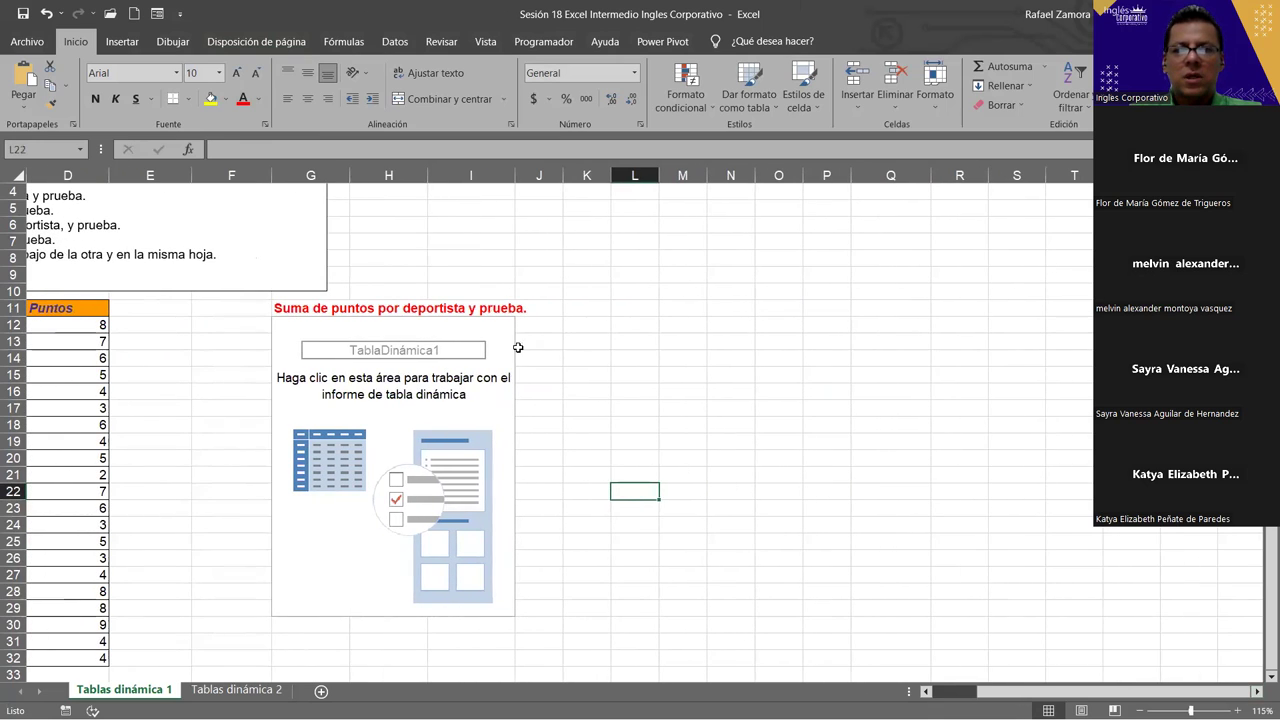
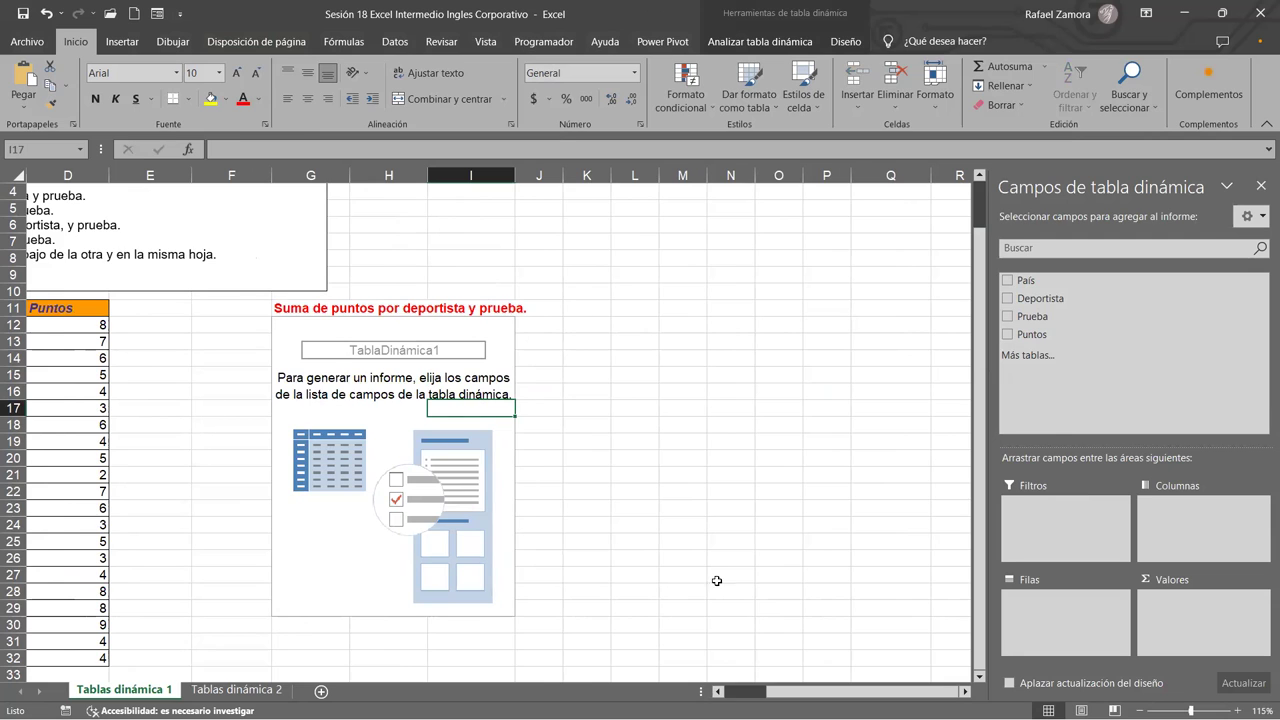
{"action": "scroll", "coordinate": [614, 640], "scroll_direction": "left", "scroll_amount": 3}
{"action": "scroll", "coordinate": [490, 497], "scroll_direction": "up", "scroll_amount": 1}
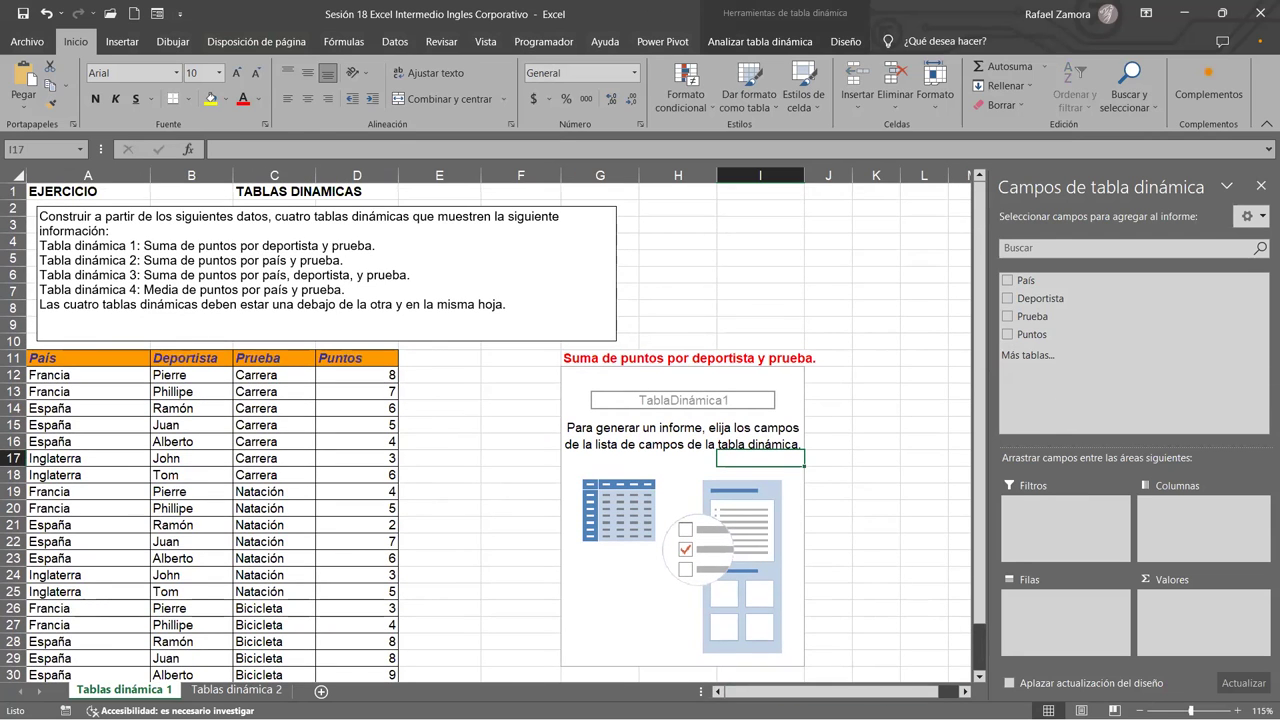
{"action": "left_click_drag", "start_coordinate": [957, 697], "coordinate": [880, 697]}
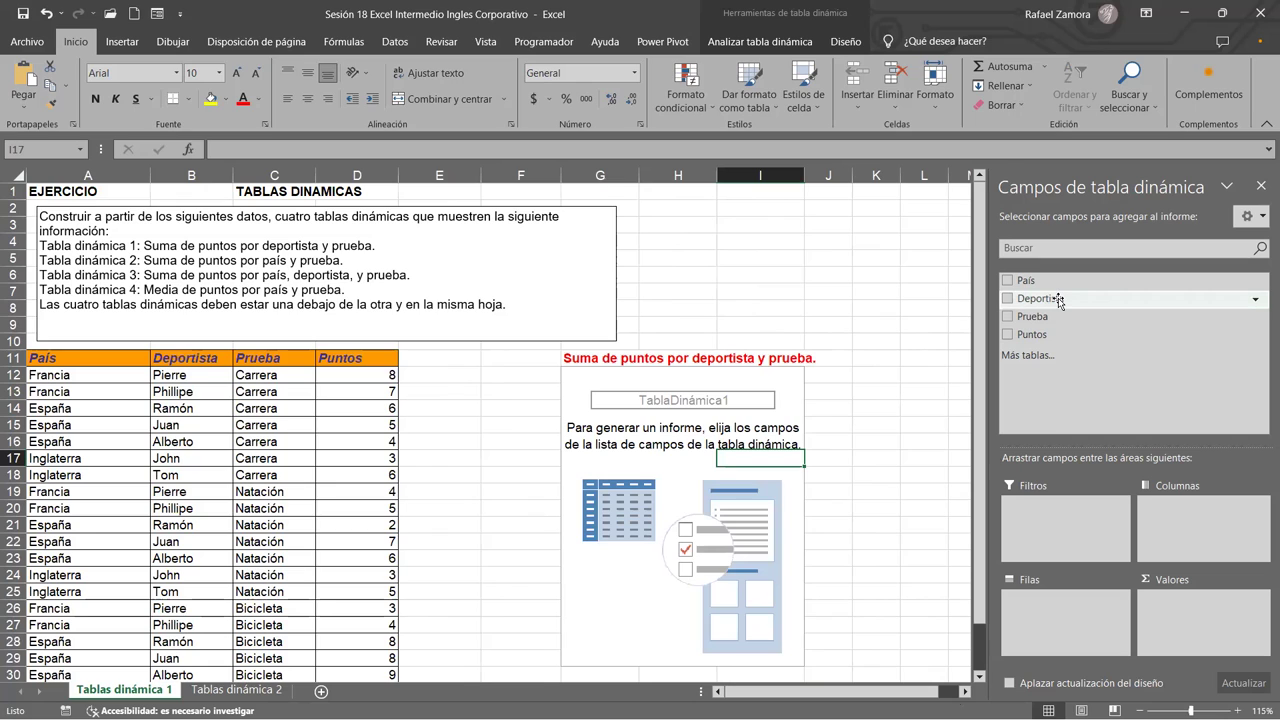
{"action": "left_click_drag", "start_coordinate": [1057, 299], "coordinate": [1052, 616]}
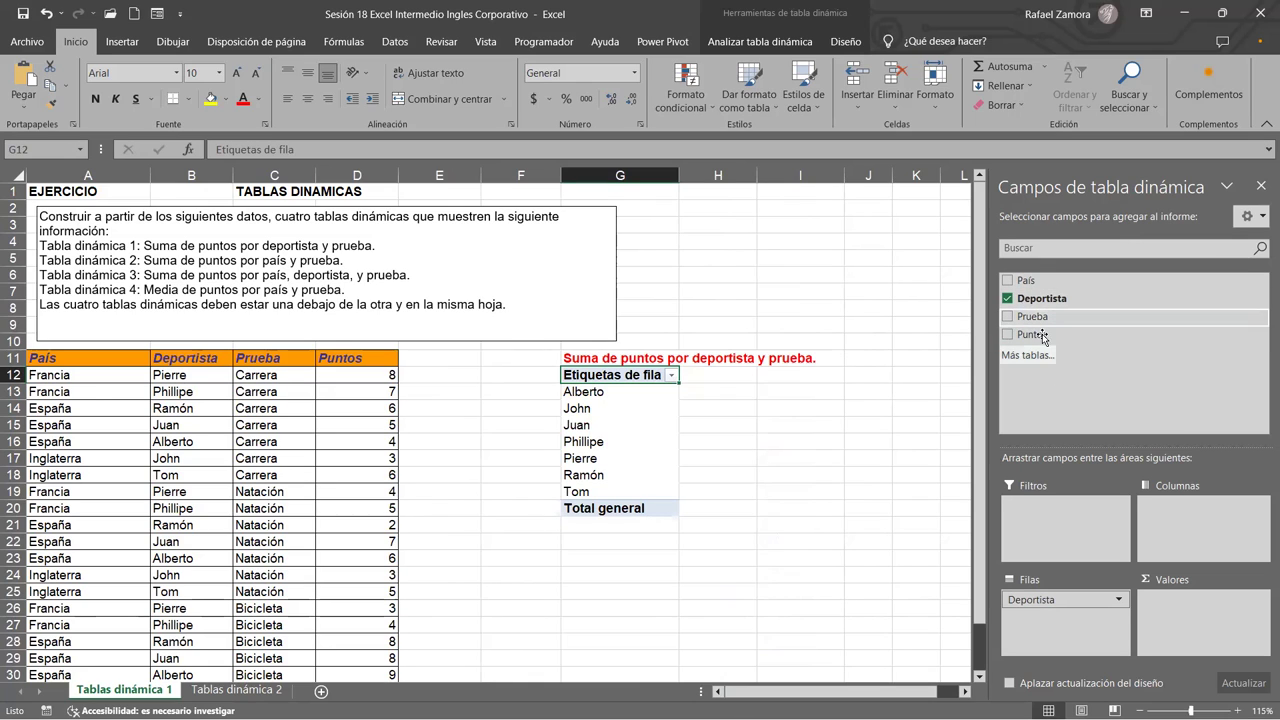
{"action": "left_click_drag", "start_coordinate": [1004, 336], "coordinate": [1199, 626]}
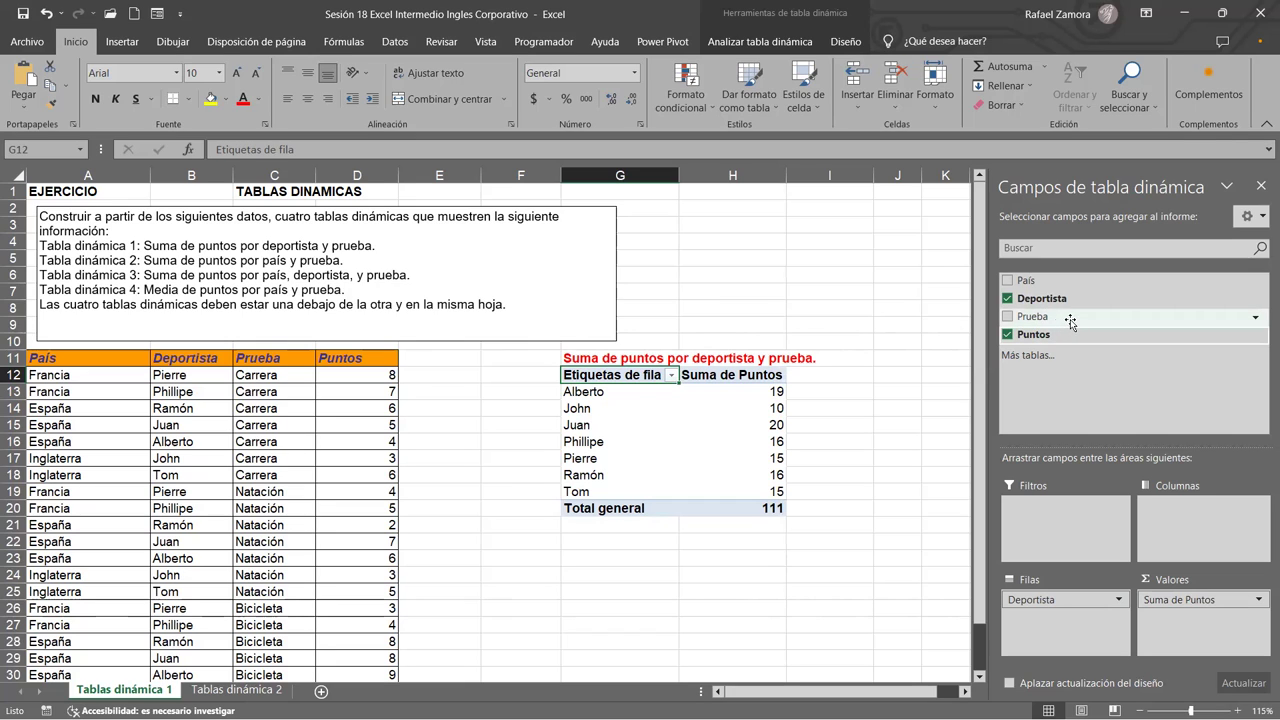
{"action": "left_click_drag", "start_coordinate": [1059, 318], "coordinate": [1174, 526]}
Examine the first pivot table's athlete rows, event columns and point totals.
{"action": "left_click_drag", "start_coordinate": [928, 691], "coordinate": [950, 691]}
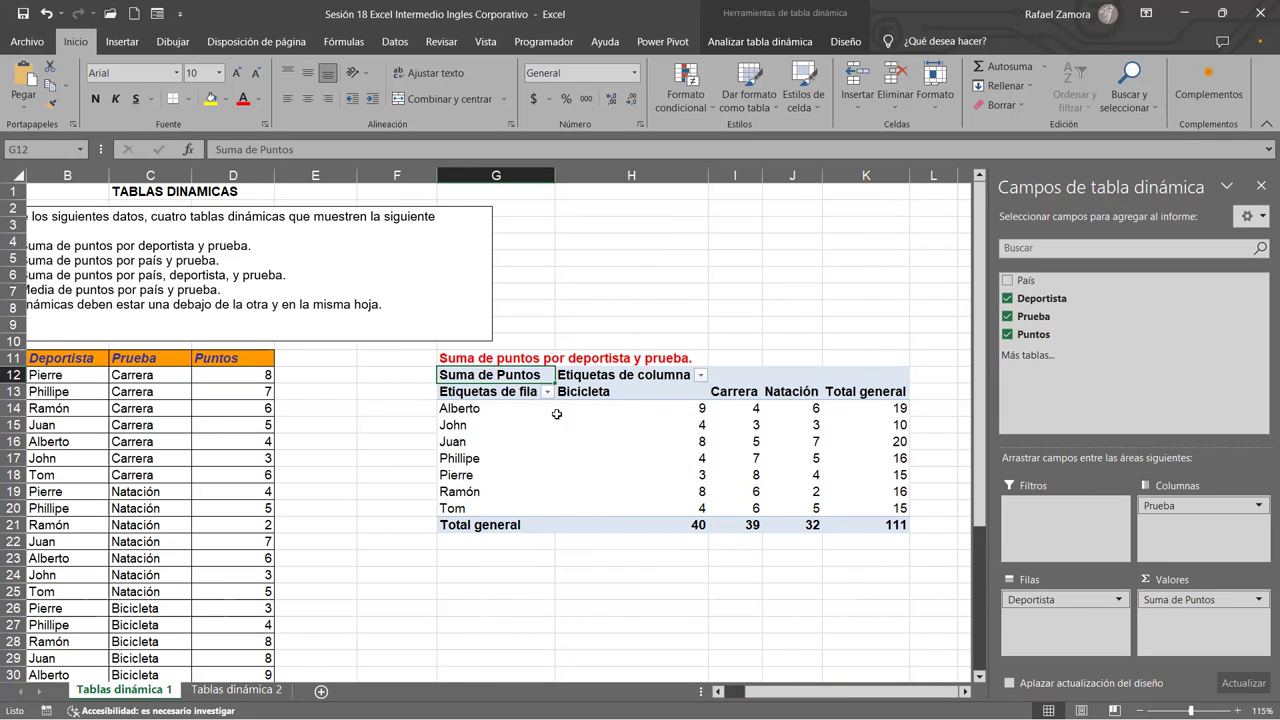
{"action": "left_click_drag", "start_coordinate": [478, 406], "coordinate": [465, 504]}
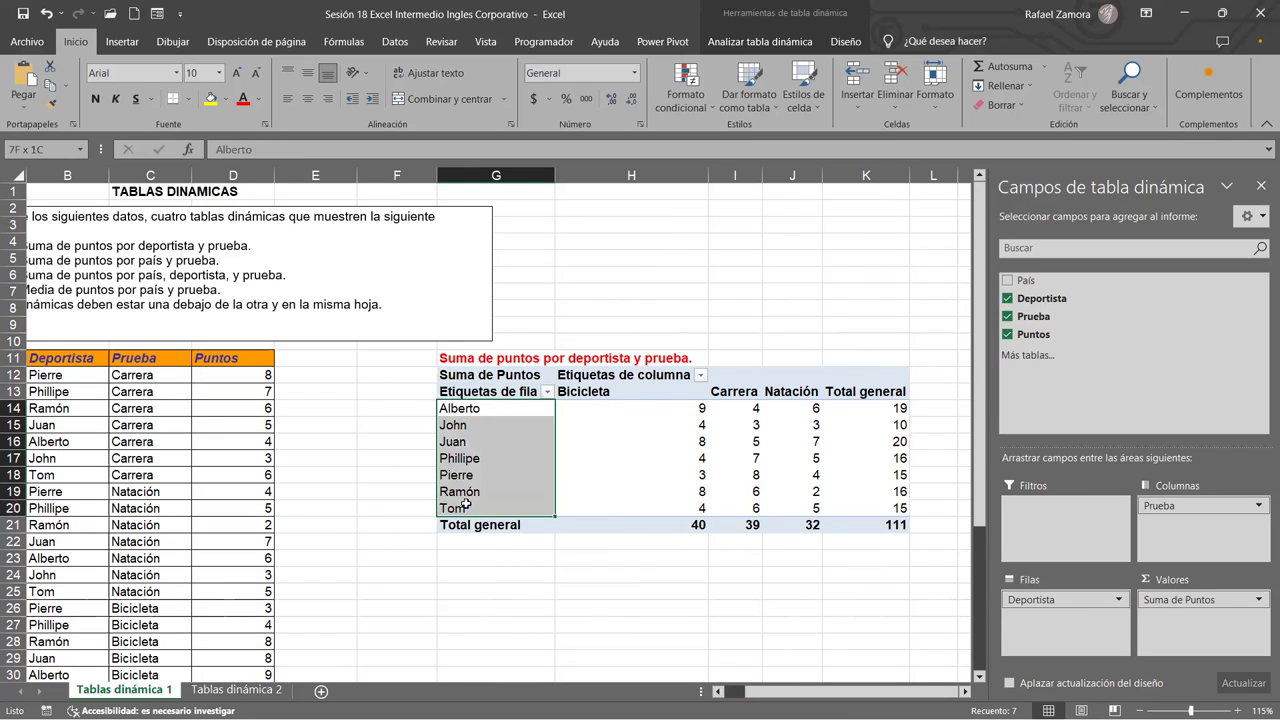
{"action": "left_click", "coordinate": [665, 384]}
{"action": "left_click_drag", "start_coordinate": [737, 392], "coordinate": [981, 443]}
{"action": "left_click", "coordinate": [886, 438]}
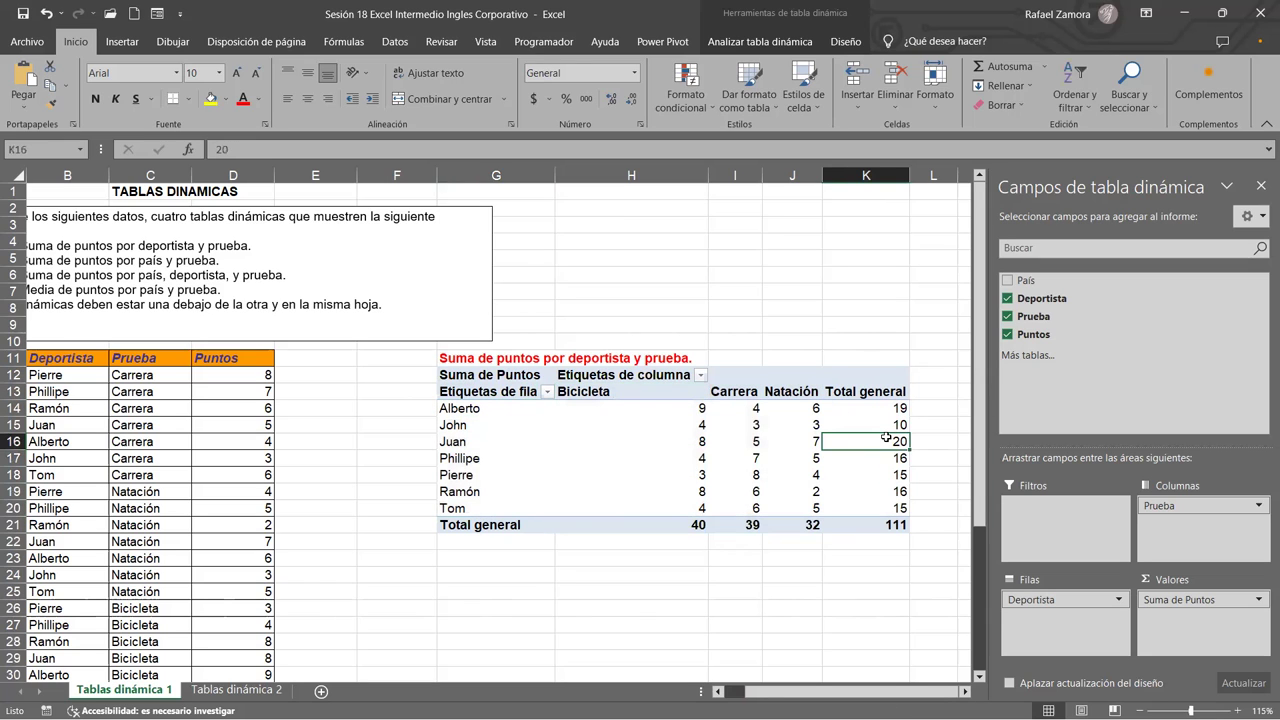
{"action": "mouse_move", "coordinate": [886, 438]}
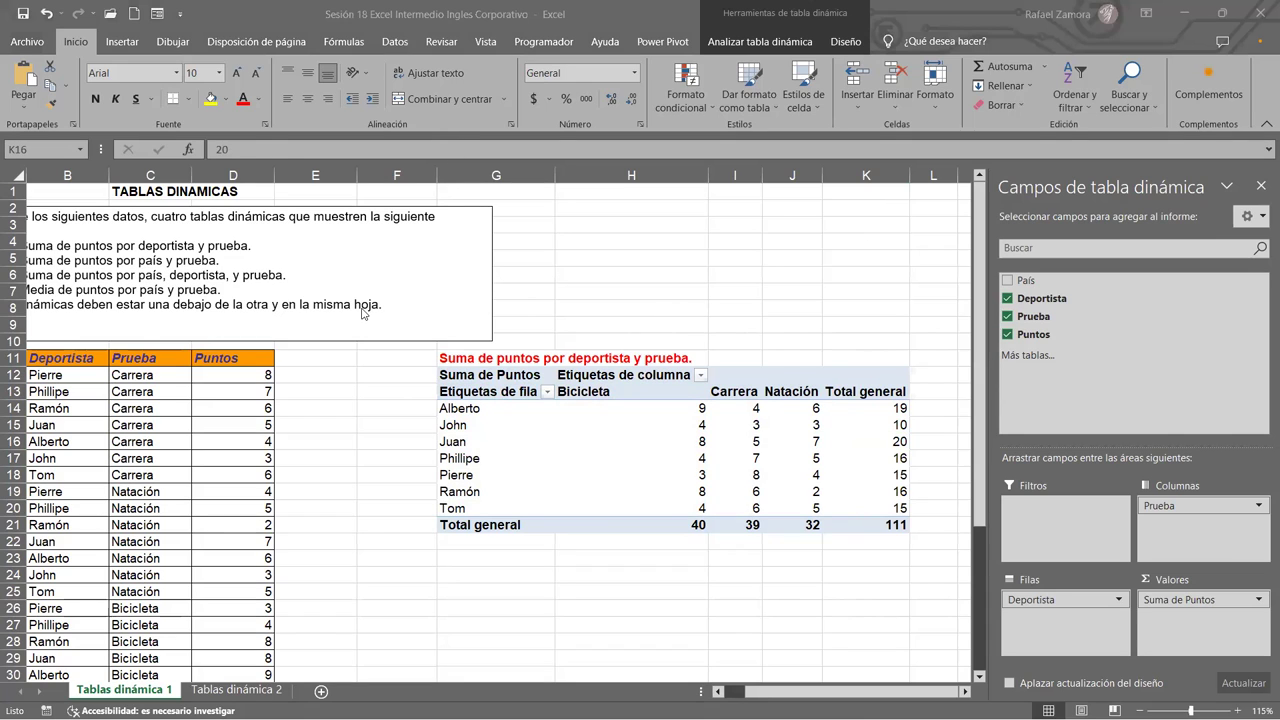
{"action": "left_click", "coordinate": [627, 438]}
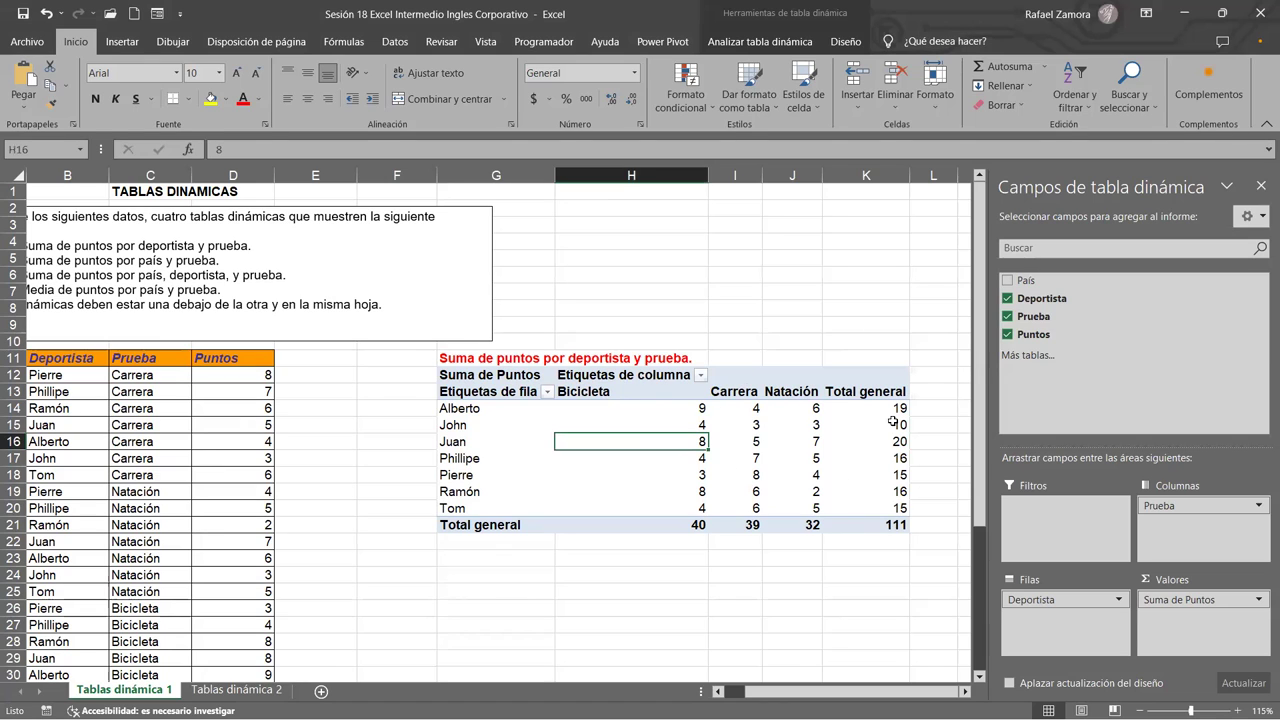
{"action": "left_click", "coordinate": [896, 524]}
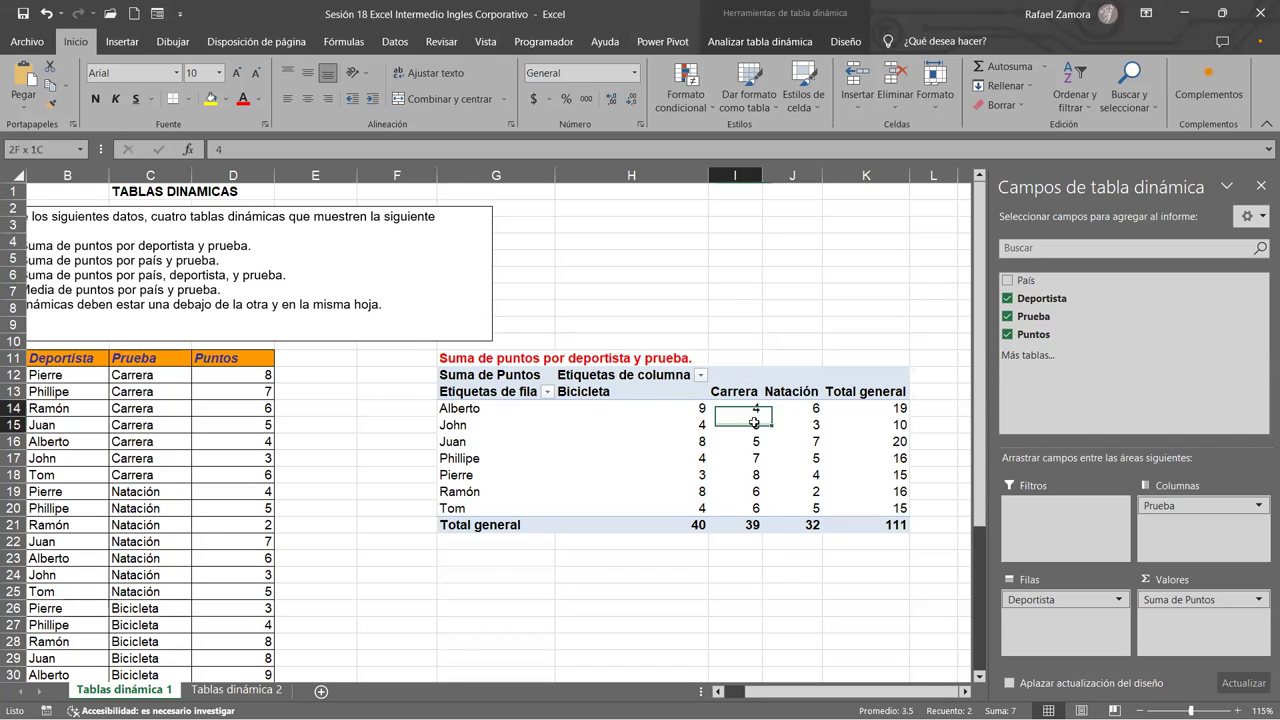
Narrow column H, which holds the Bicicleta points of the first pivot table.
{"action": "left_click", "coordinate": [665, 380]}
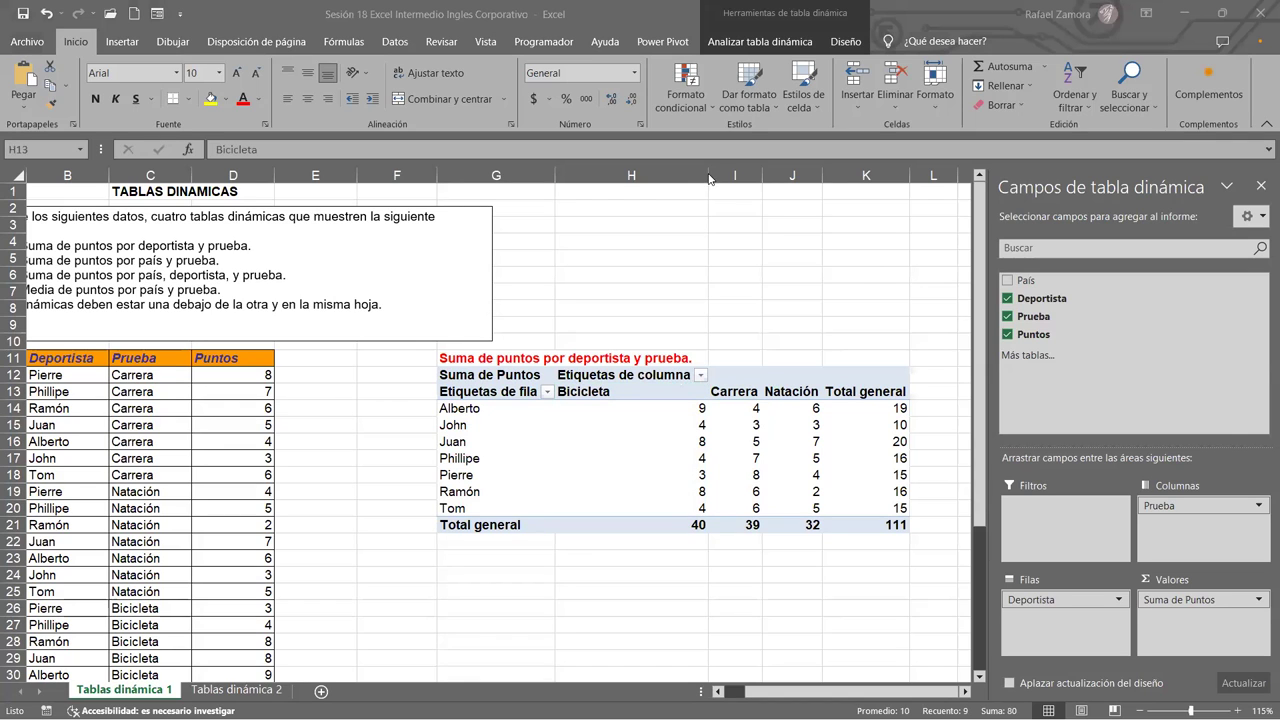
{"action": "left_click_drag", "start_coordinate": [709, 178], "coordinate": [655, 200]}
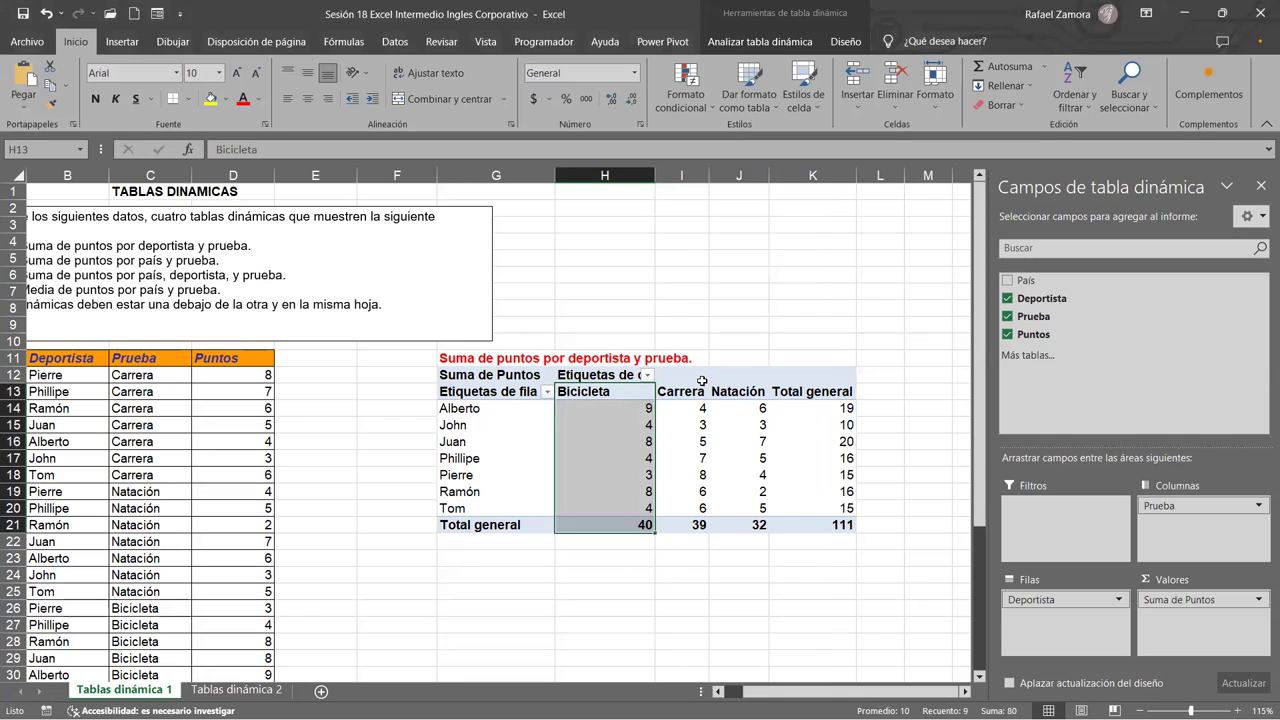
{"action": "left_click", "coordinate": [747, 615]}
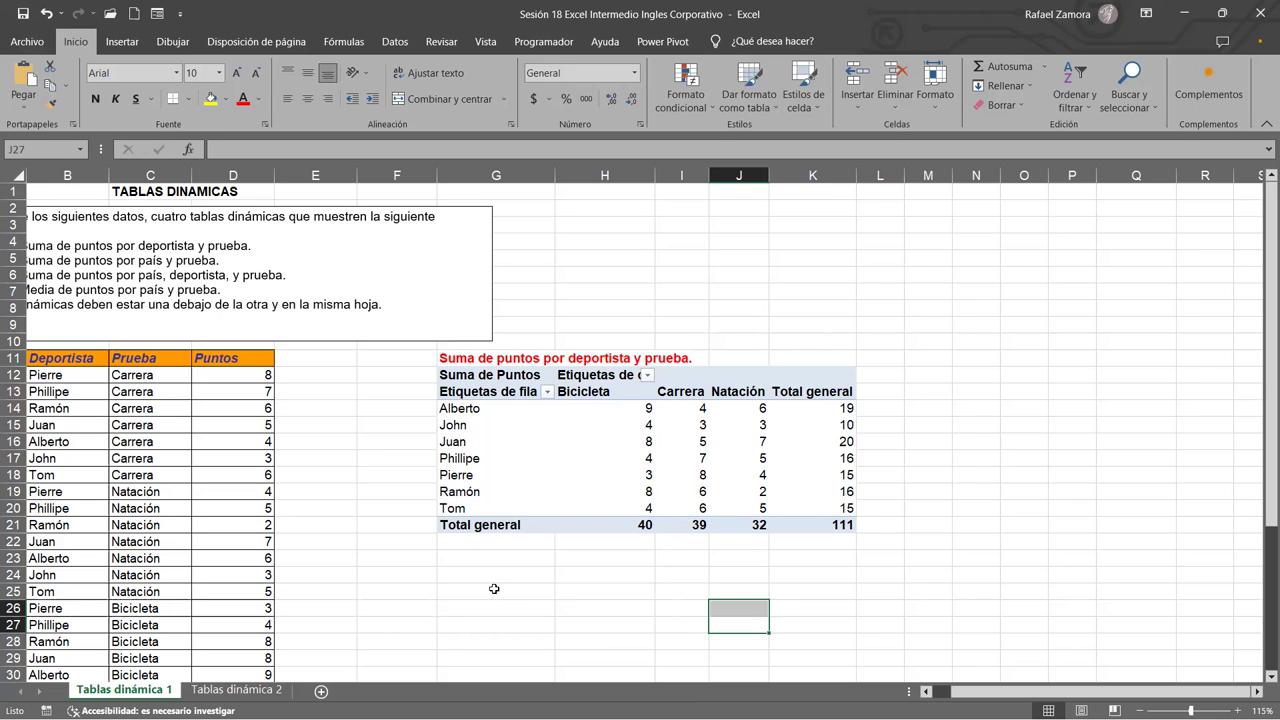
{"action": "left_click", "coordinate": [522, 578]}
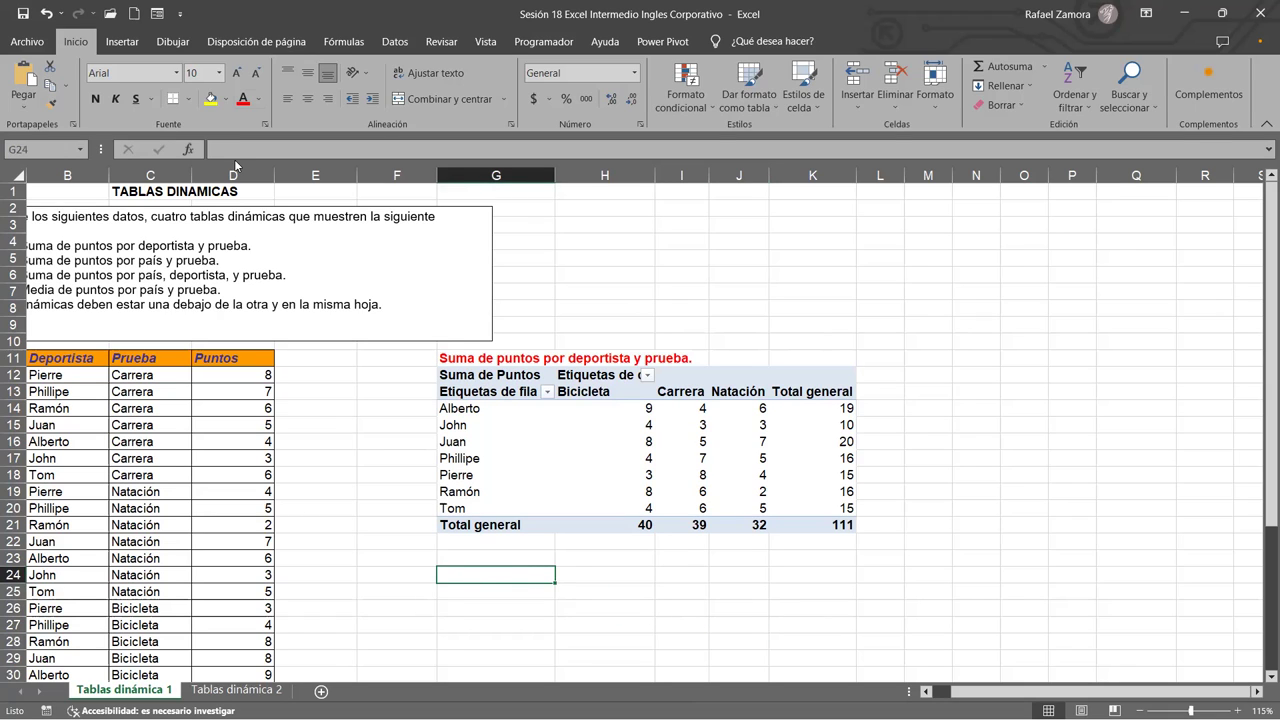
{"action": "left_click", "coordinate": [495, 591]}
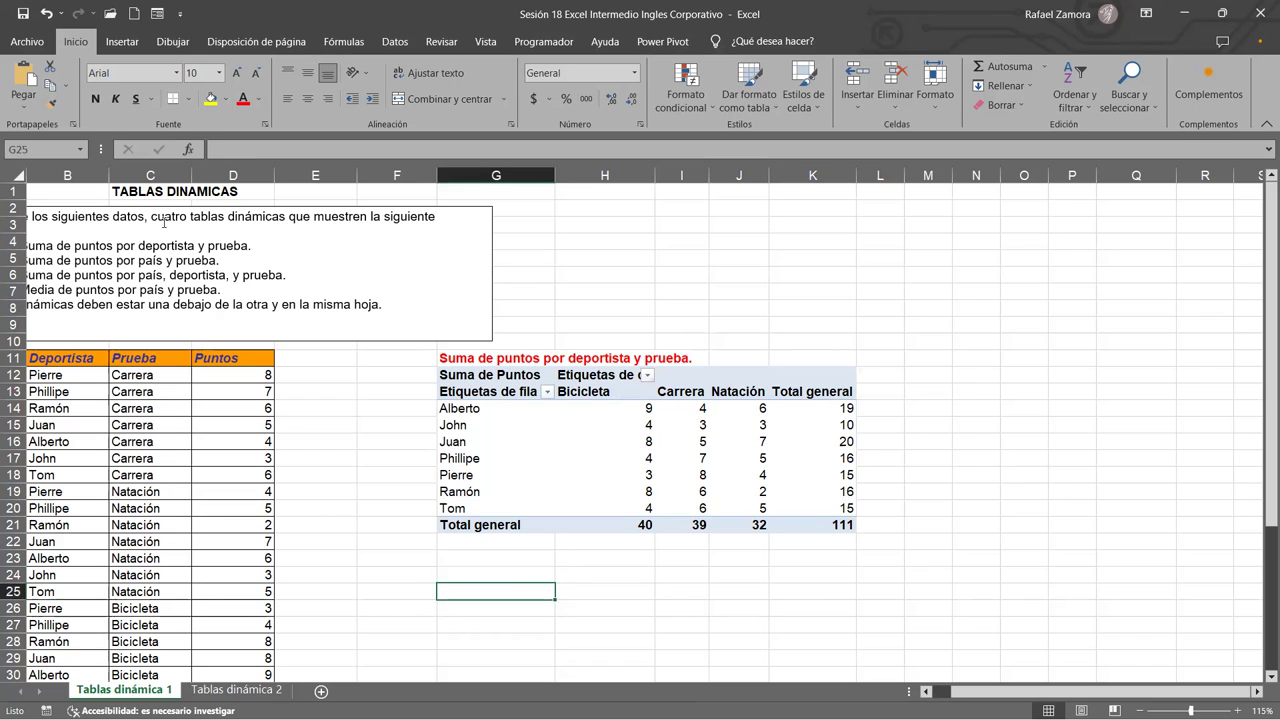
{"action": "left_click", "coordinate": [122, 41]}
{"action": "left_click", "coordinate": [33, 82]}
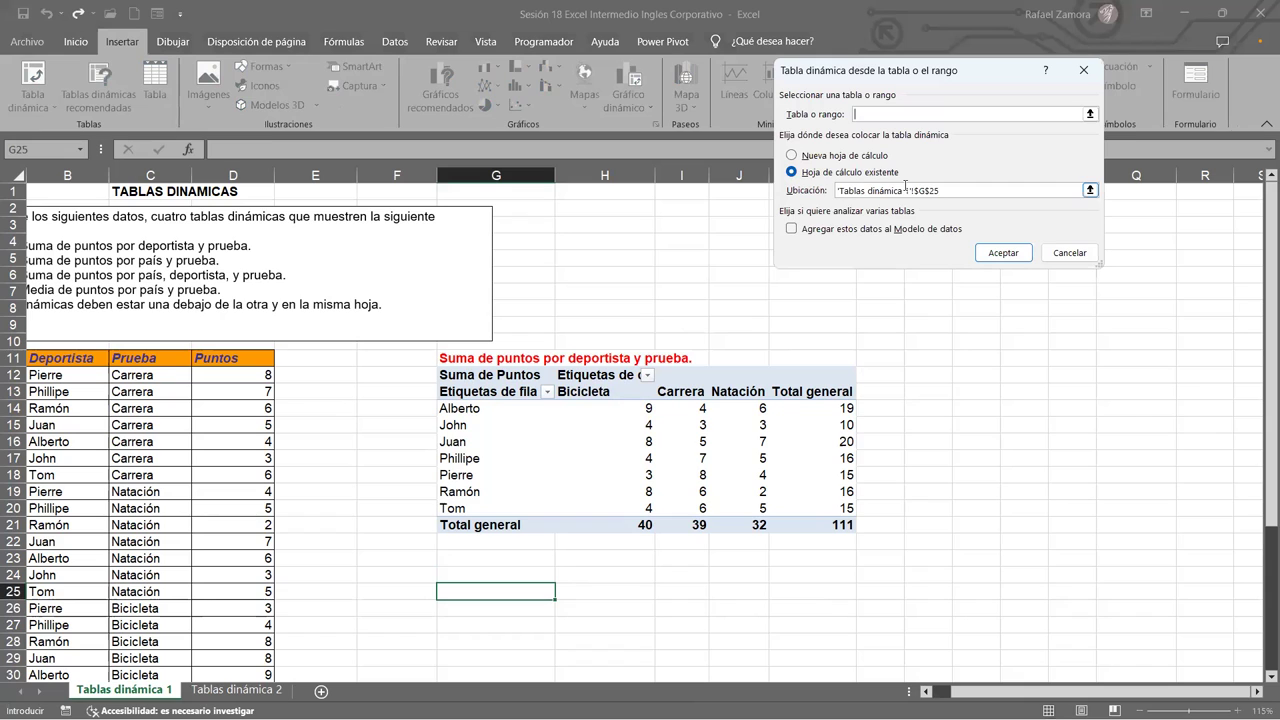
{"action": "left_click", "coordinate": [1066, 250]}
Insert a second pivot table from the range A11:D32, placing it on the existing Tablas dinámica 1 sheet at cell G25.
{"action": "left_click", "coordinate": [166, 540]}
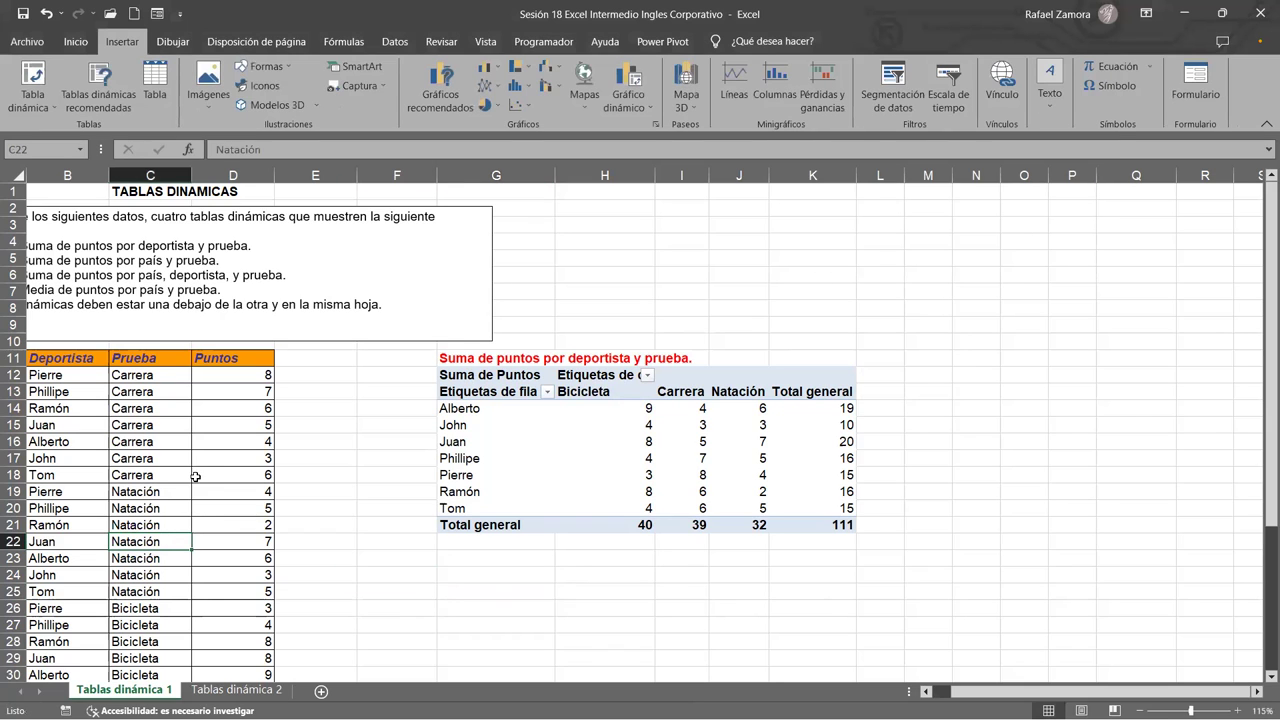
{"action": "left_click", "coordinate": [34, 76]}
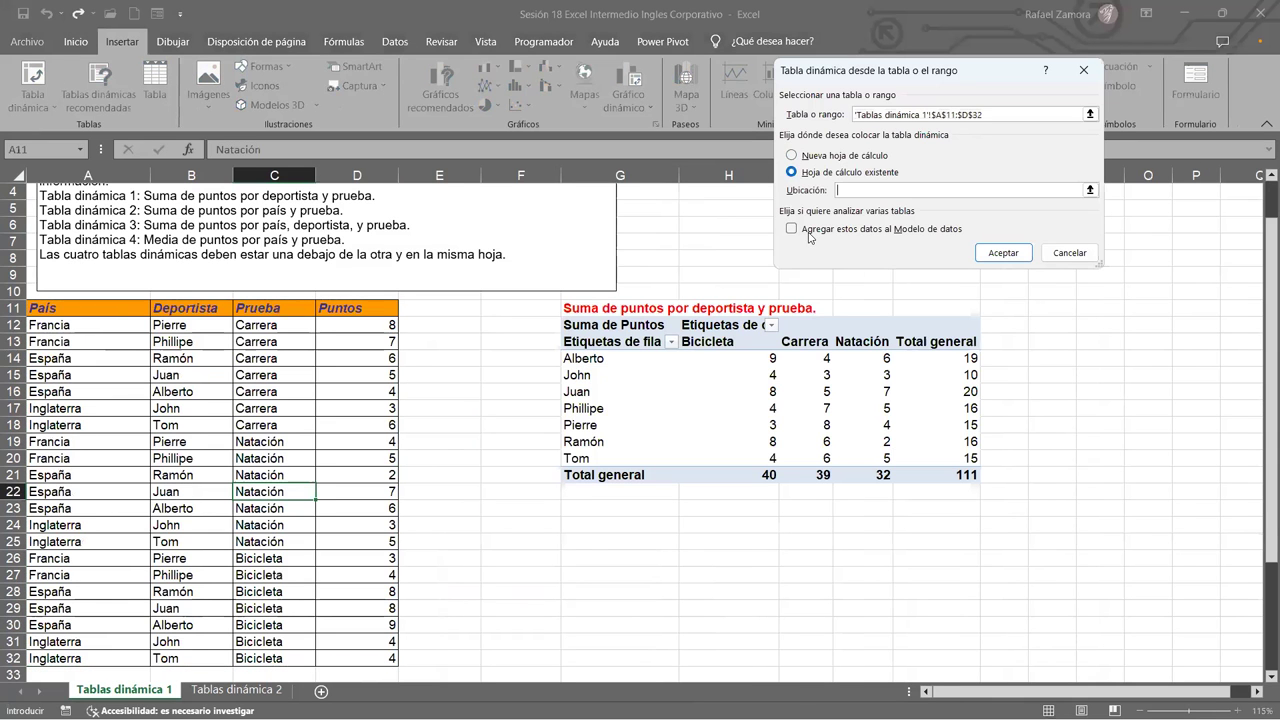
{"action": "left_click", "coordinate": [625, 543]}
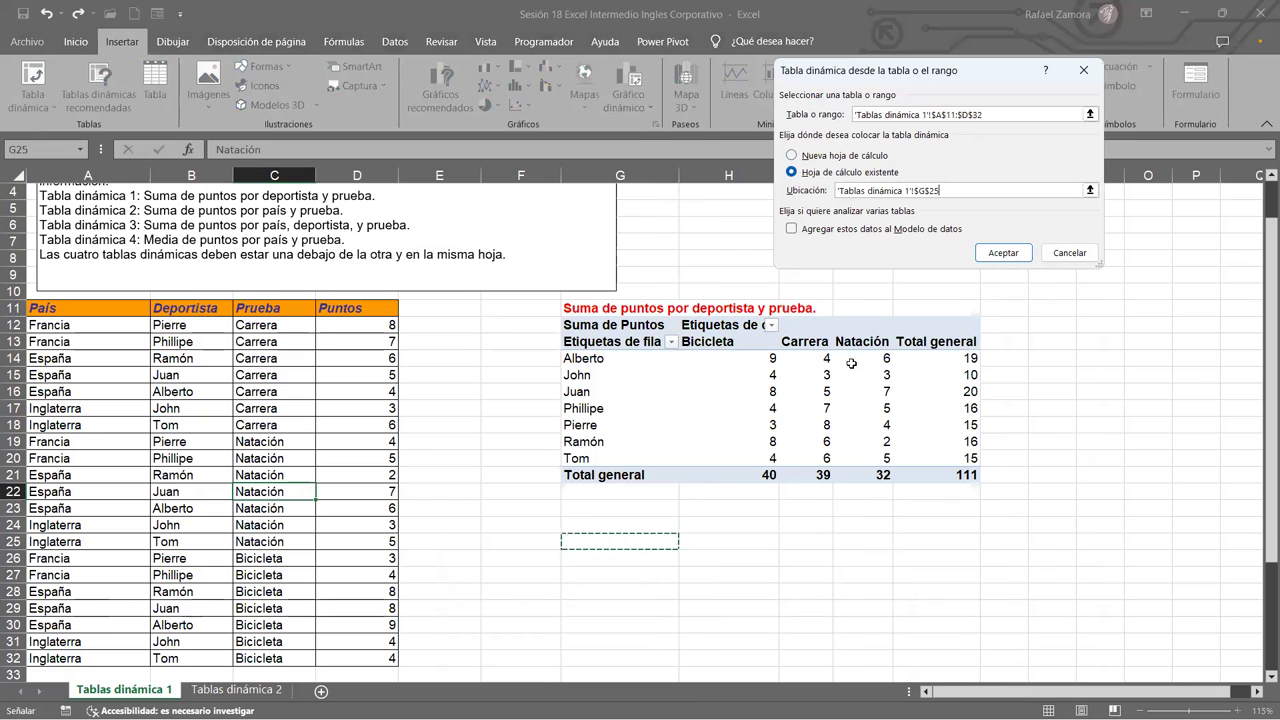
{"action": "left_click", "coordinate": [1003, 253]}
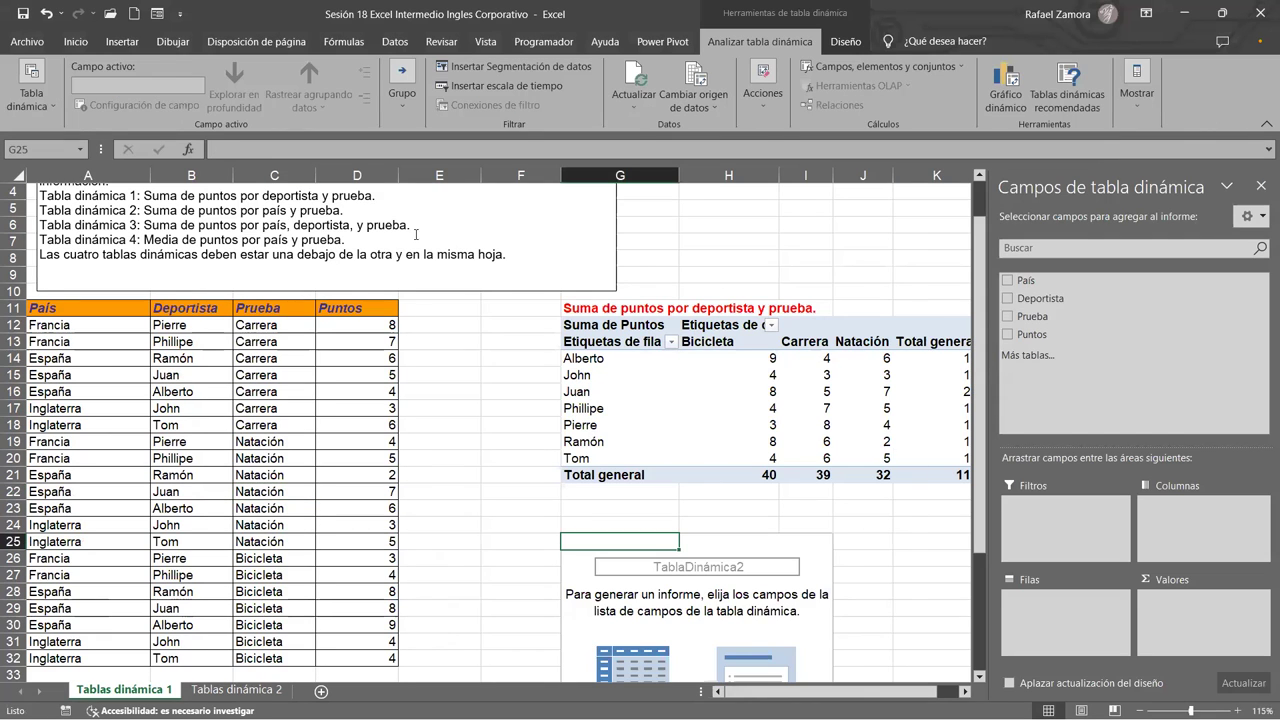
Copy "Suma de puntos por país y prueba" from the exercise text box into cell G24 and format it as bold red text.
{"action": "left_click_drag", "start_coordinate": [144, 211], "coordinate": [340, 212]}
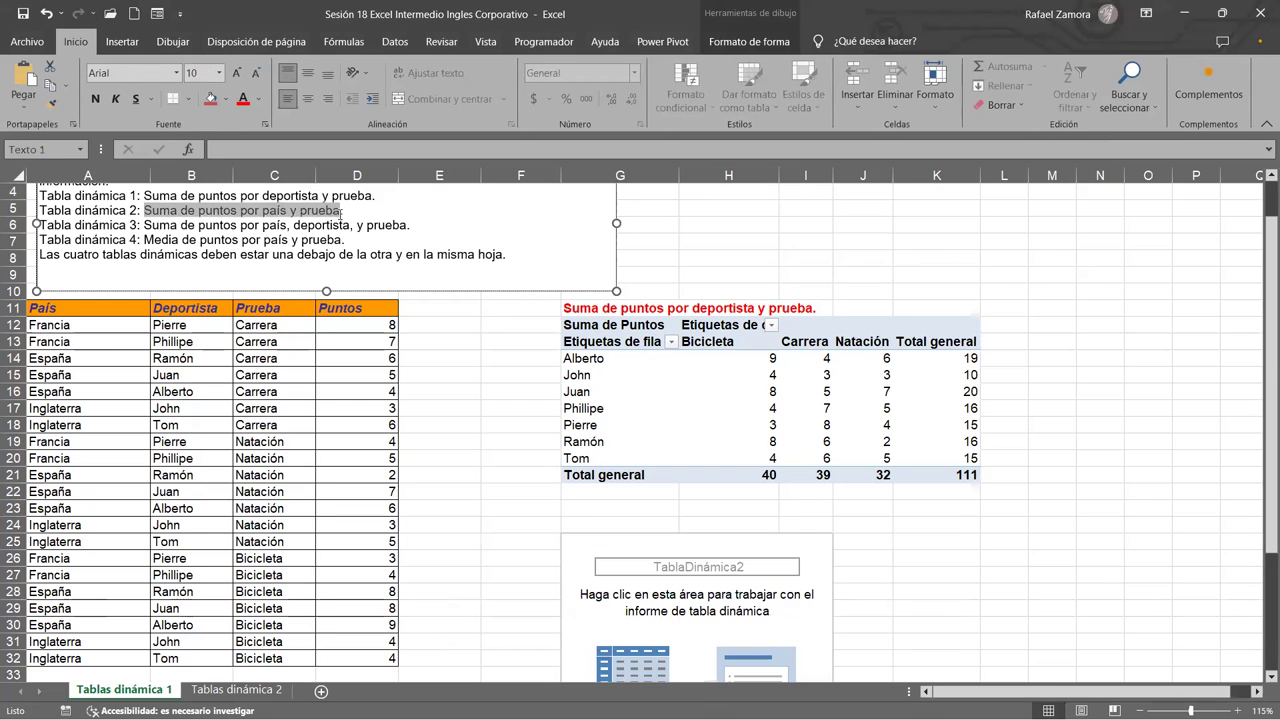
{"action": "left_click", "coordinate": [593, 527]}
{"action": "key", "text": "ctrl+v"}
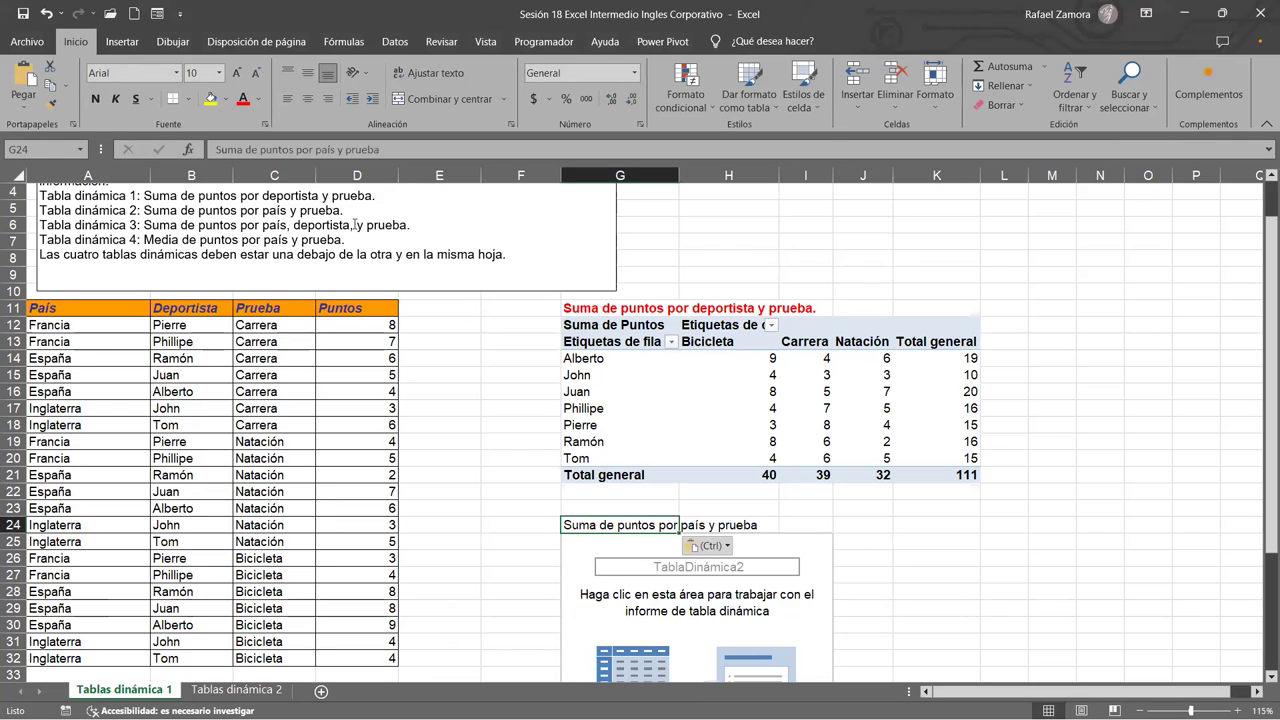
{"action": "left_click", "coordinate": [95, 98]}
Lay out the second pivot table with País as rows, Prueba as columns and the sum of Puntos as values.
{"action": "scroll", "coordinate": [907, 579], "scroll_direction": "down", "scroll_amount": 4}
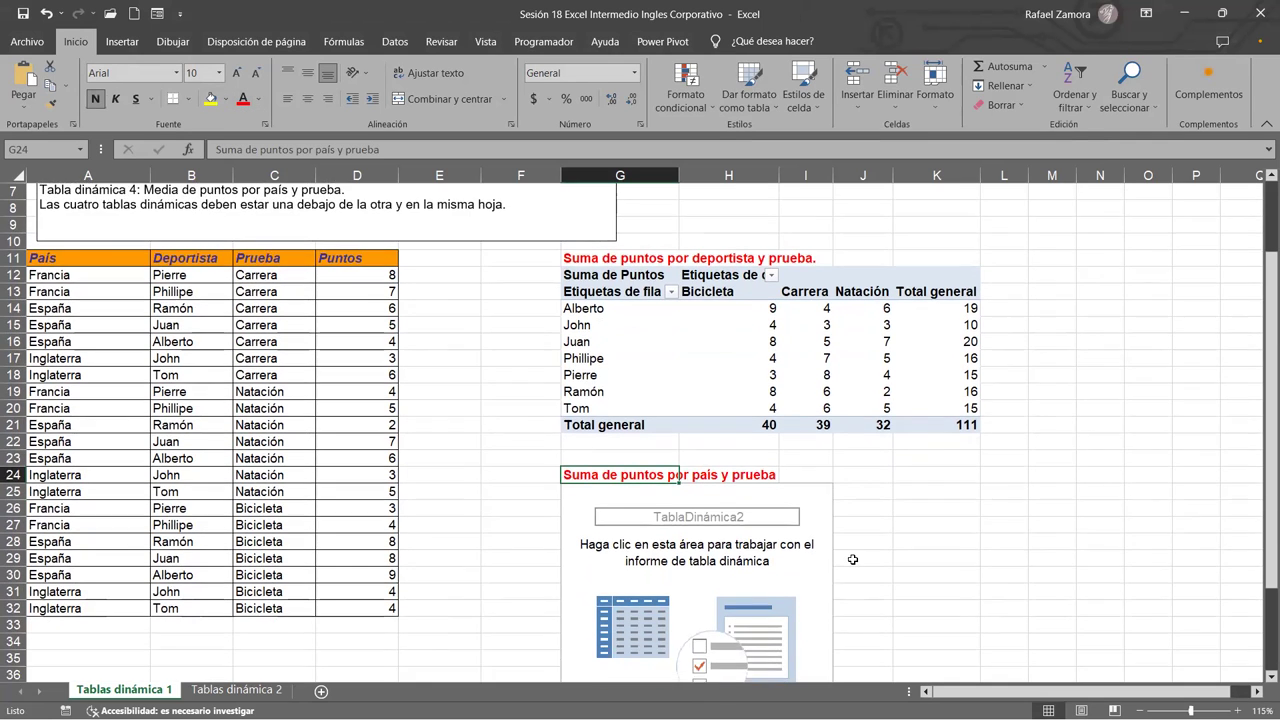
{"action": "left_click", "coordinate": [818, 430]}
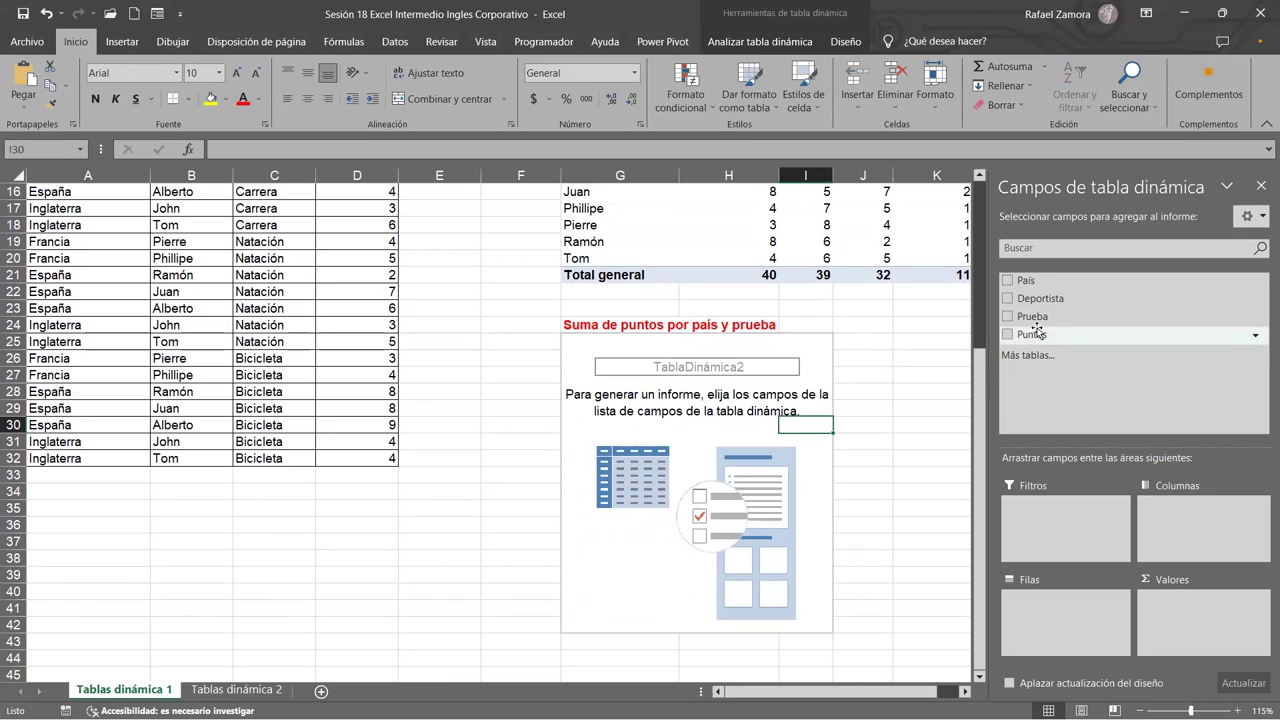
{"action": "left_click_drag", "start_coordinate": [1040, 334], "coordinate": [1186, 600]}
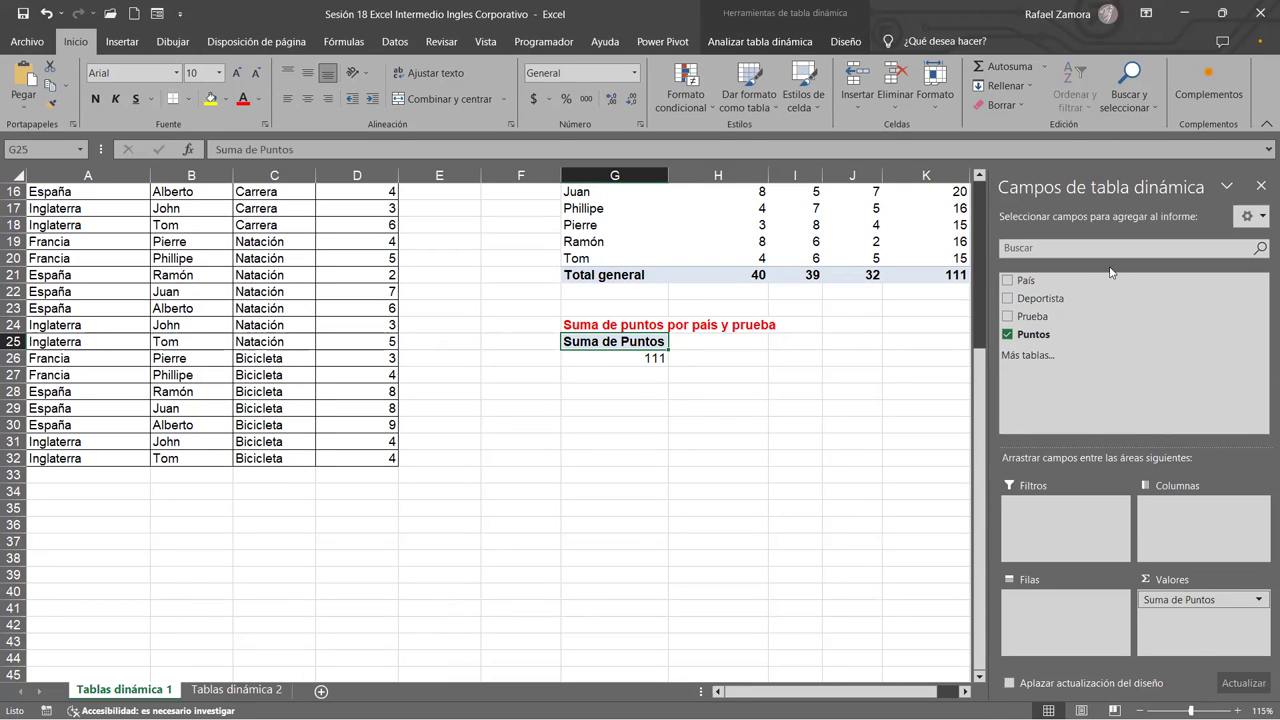
{"action": "left_click_drag", "start_coordinate": [1070, 280], "coordinate": [1057, 610]}
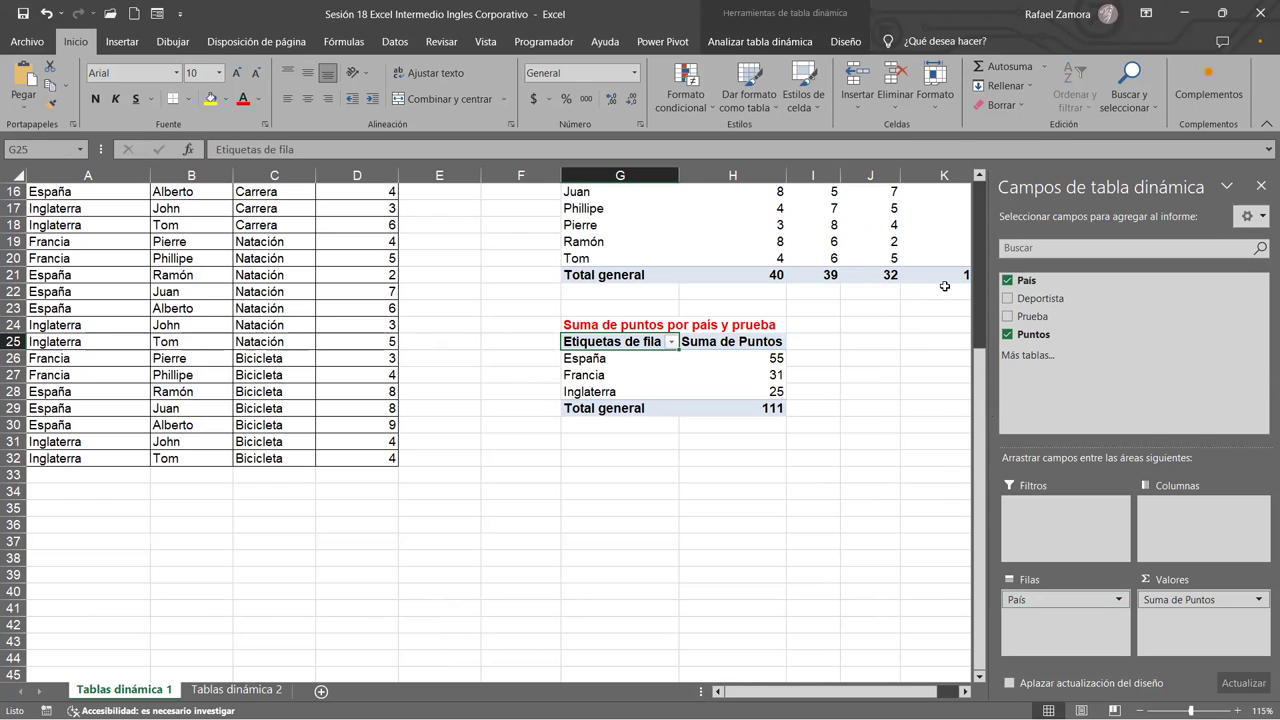
{"action": "left_click_drag", "start_coordinate": [1052, 316], "coordinate": [1205, 538]}
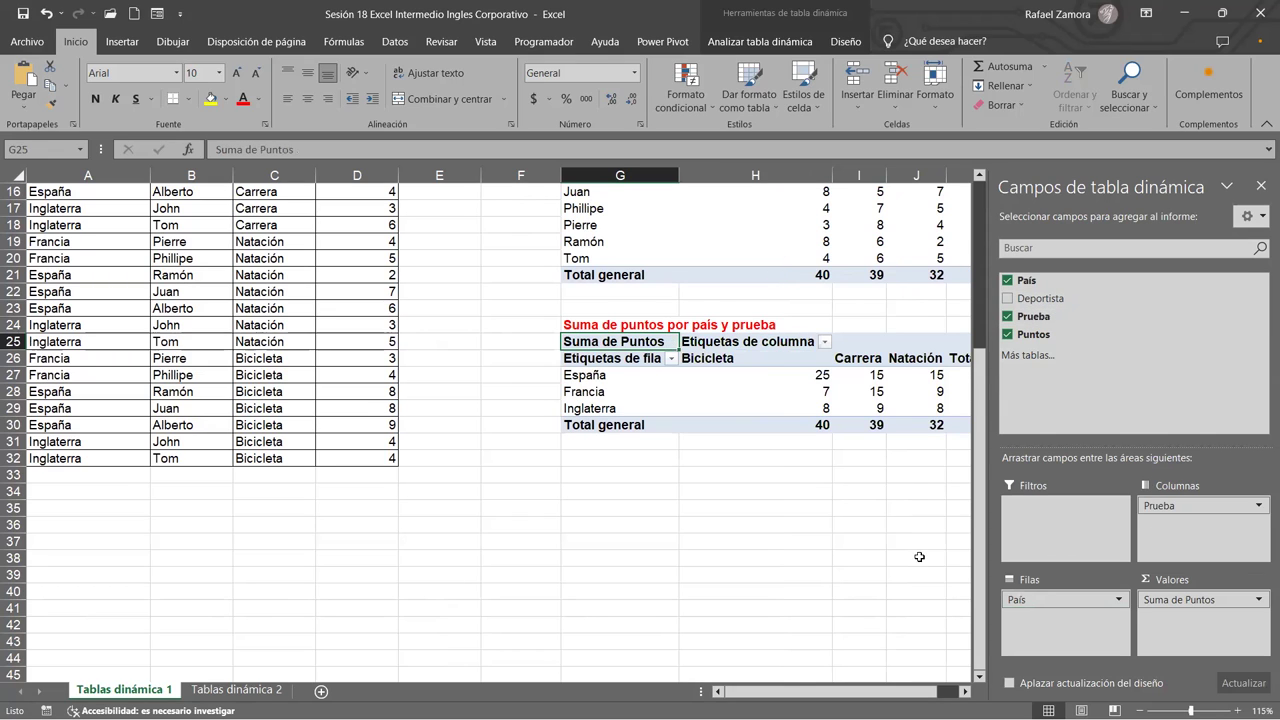
Compare the results and field layouts of the athlete-and-event and country-and-event pivot tables.
{"action": "left_click", "coordinate": [965, 691]}
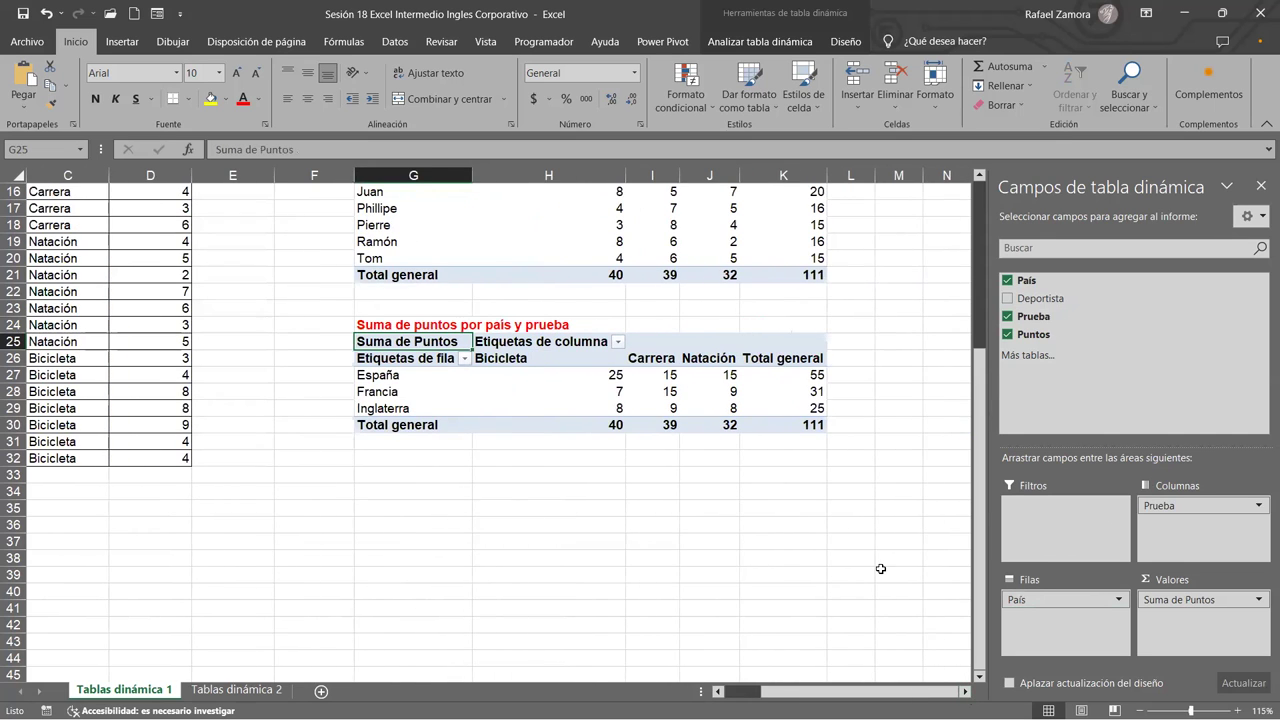
{"action": "scroll", "coordinate": [879, 565], "scroll_direction": "up", "scroll_amount": 2}
{"action": "scroll", "coordinate": [879, 565], "scroll_direction": "up", "scroll_amount": 1}
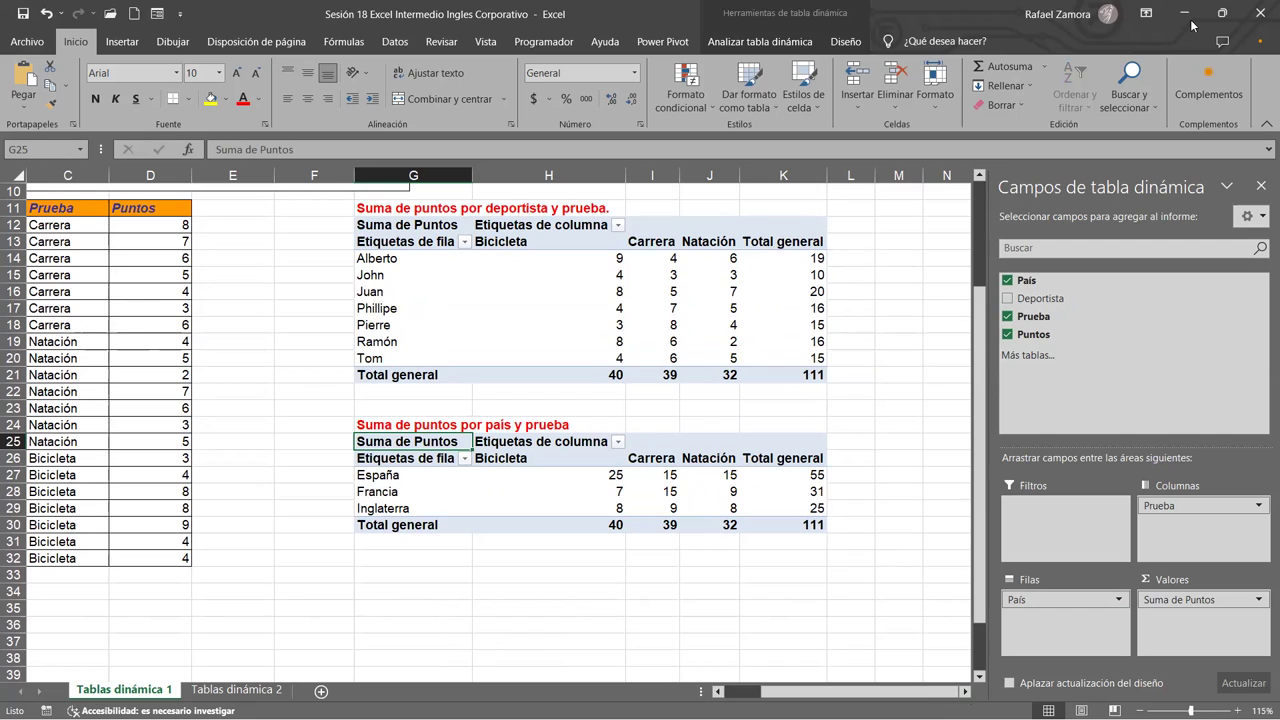
{"action": "left_click", "coordinate": [735, 524]}
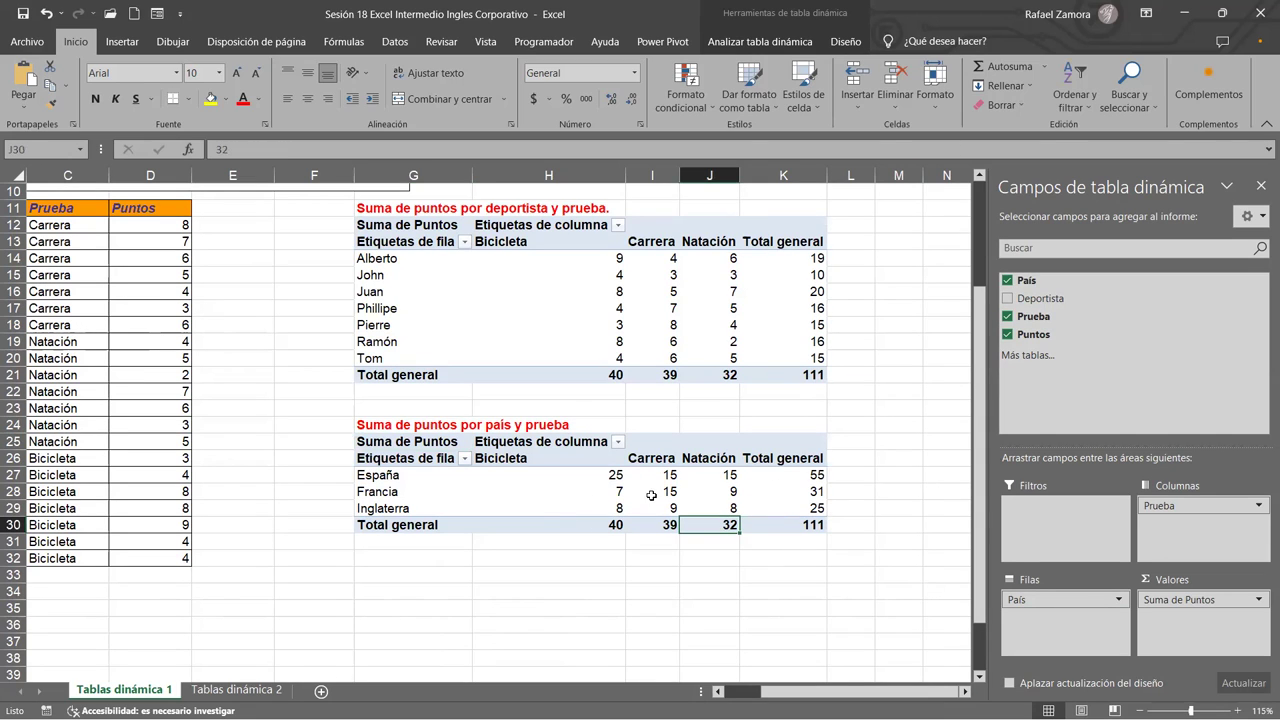
{"action": "left_click", "coordinate": [556, 274]}
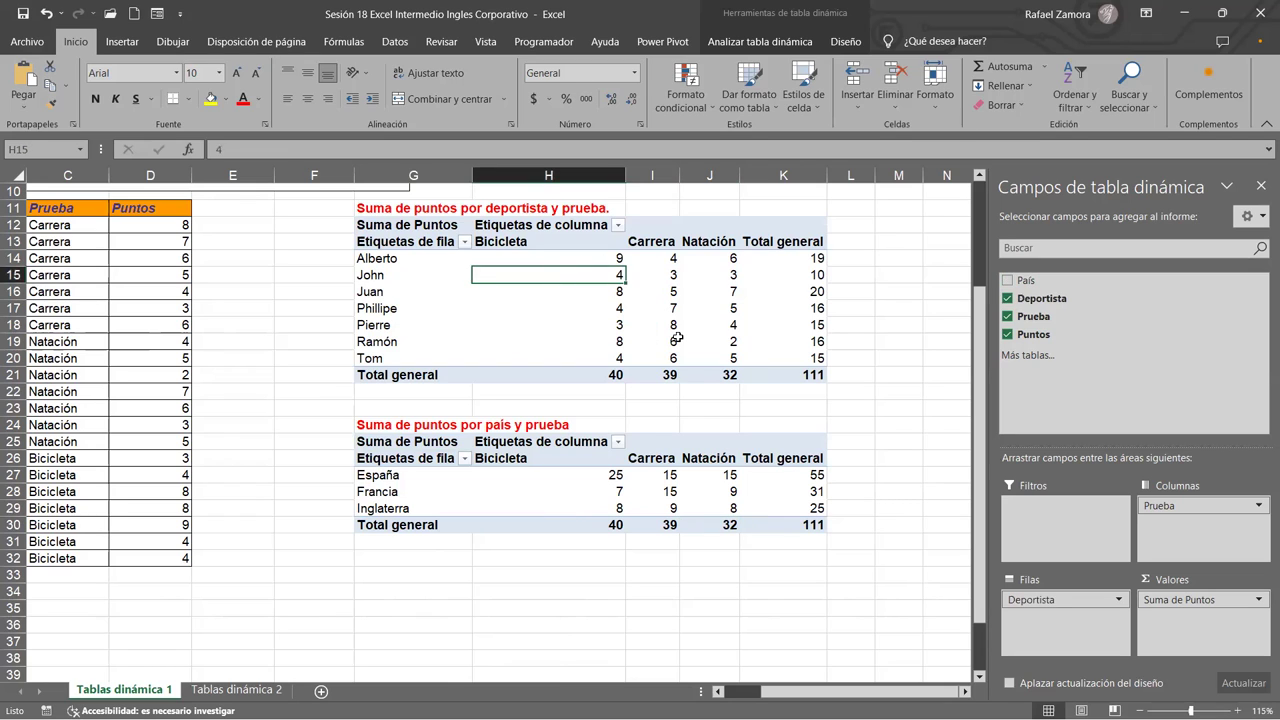
{"action": "left_click", "coordinate": [540, 306]}
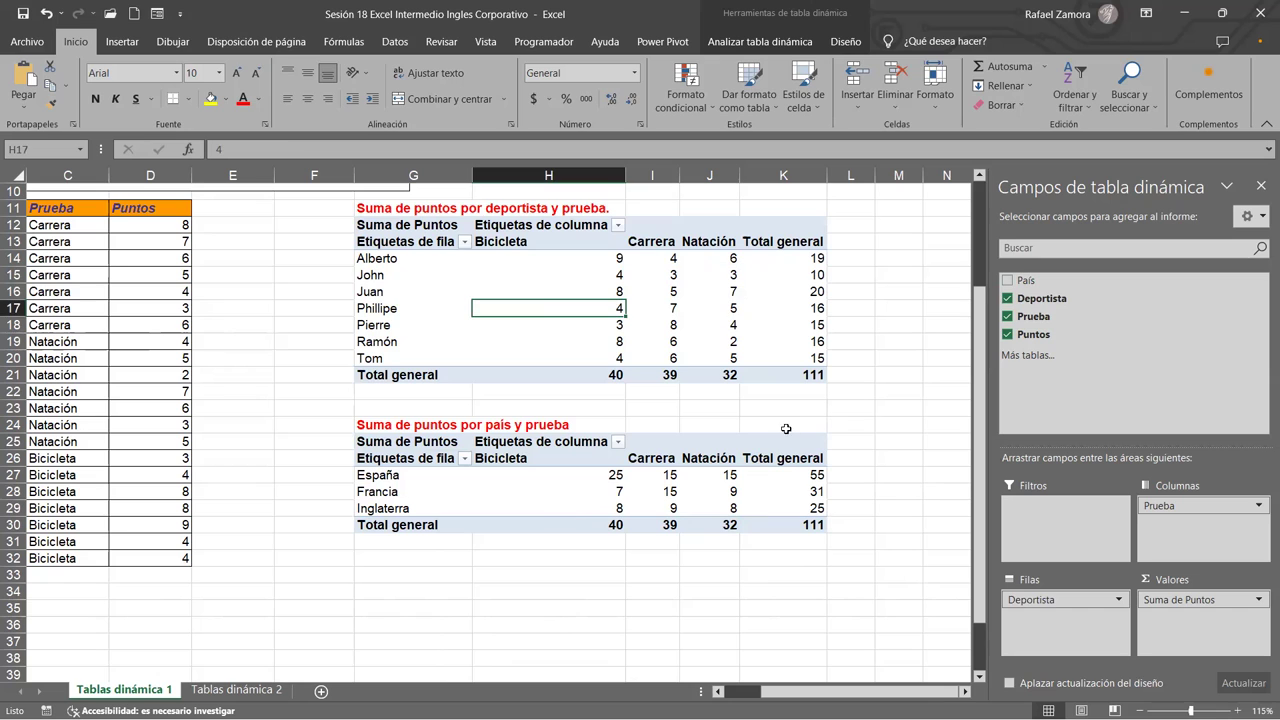
Review the exercise instructions and check the first two pivot tables and their field layouts against them.
{"action": "left_click", "coordinate": [645, 492]}
{"action": "left_click", "coordinate": [541, 491]}
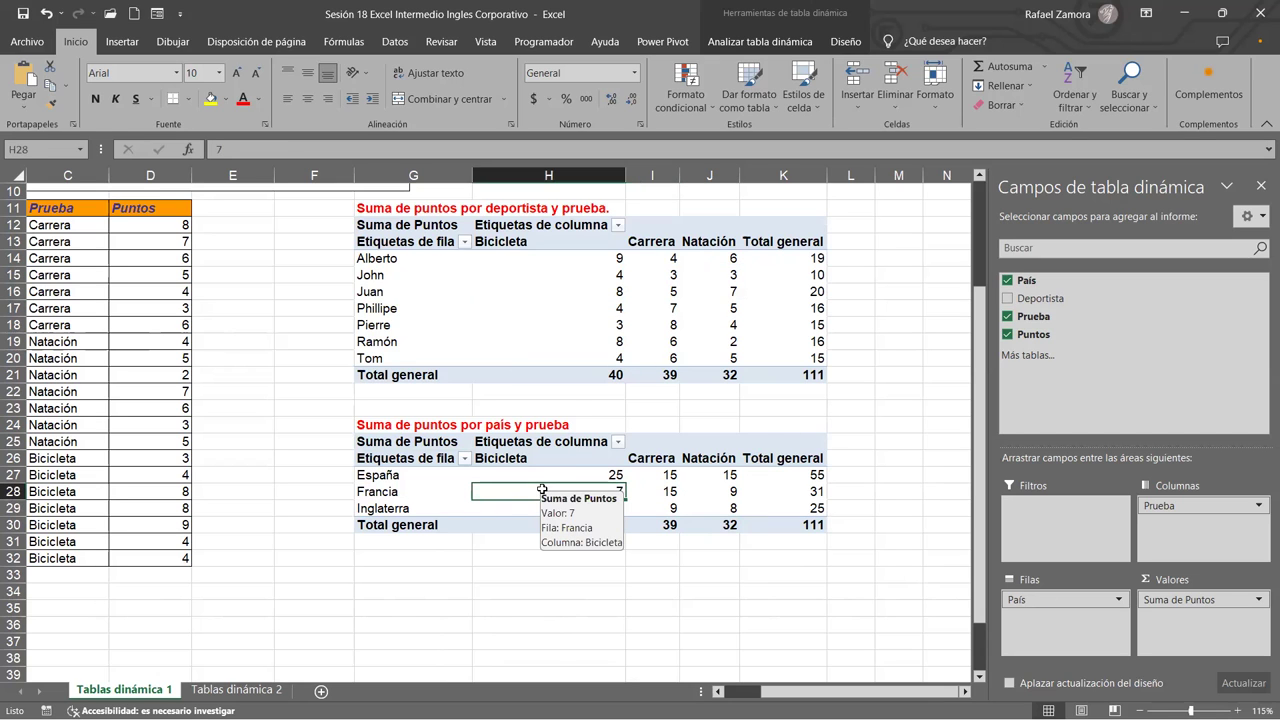
{"action": "scroll", "coordinate": [900, 620], "scroll_direction": "up", "scroll_amount": 3}
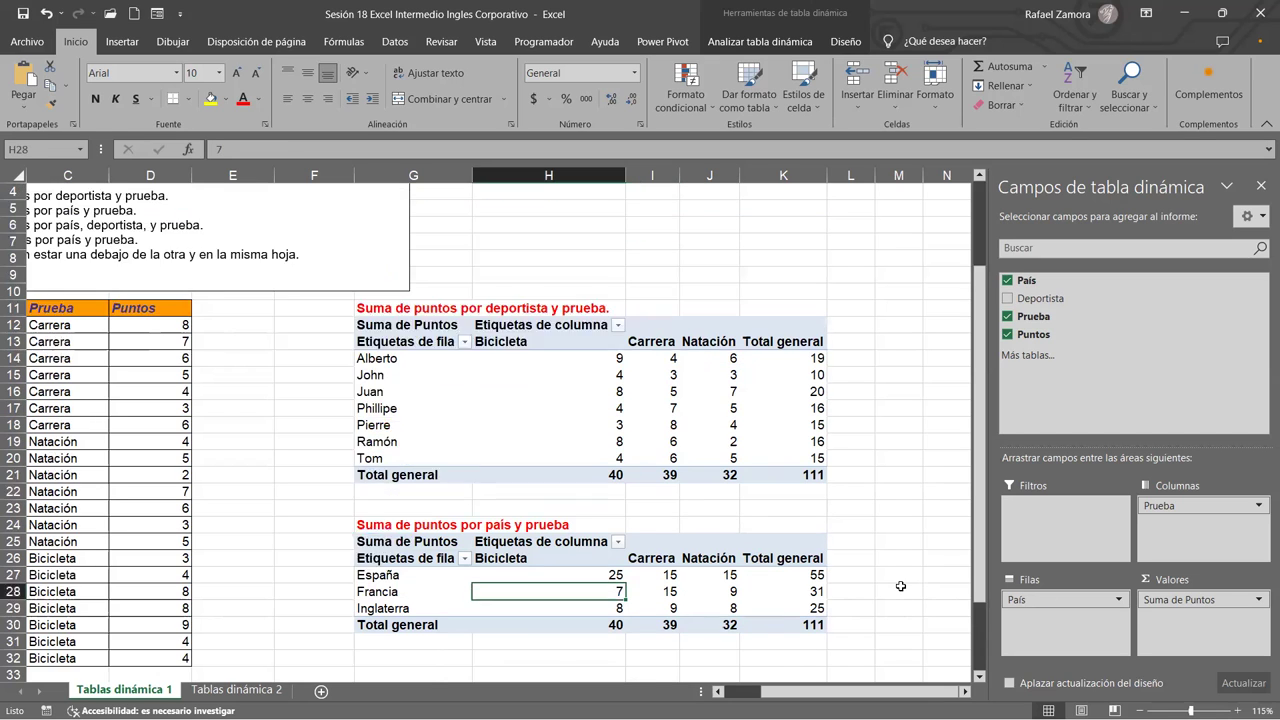
{"action": "scroll", "coordinate": [865, 690], "scroll_direction": "left", "scroll_amount": 2}
{"action": "scroll", "coordinate": [490, 430], "scroll_direction": "down", "scroll_amount": 3}
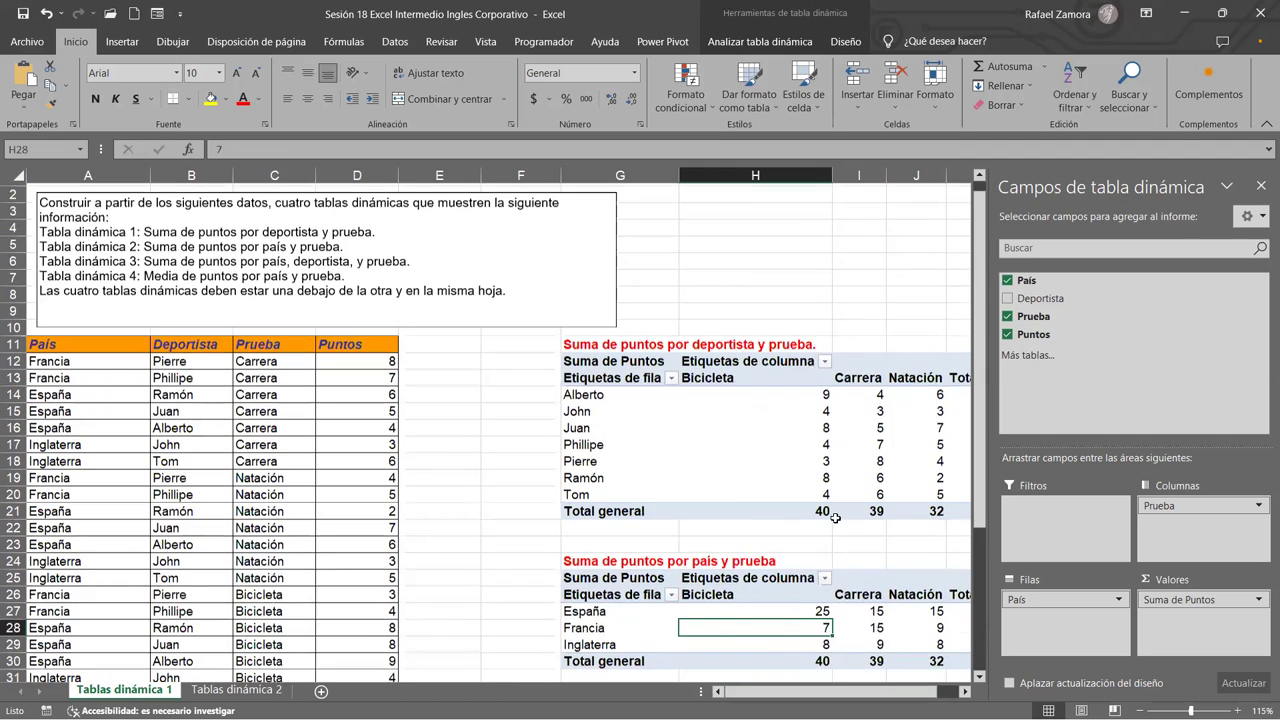
{"action": "scroll", "coordinate": [963, 695], "scroll_direction": "right", "scroll_amount": 2}
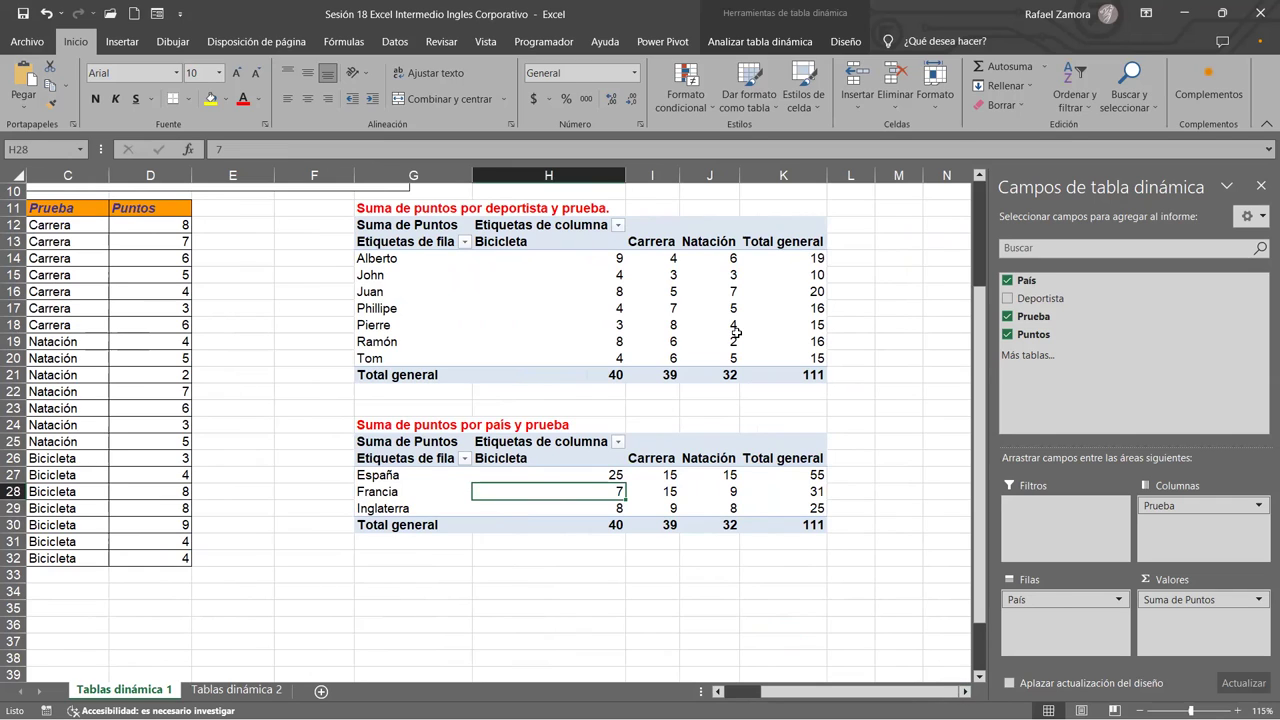
{"action": "left_click", "coordinate": [705, 292]}
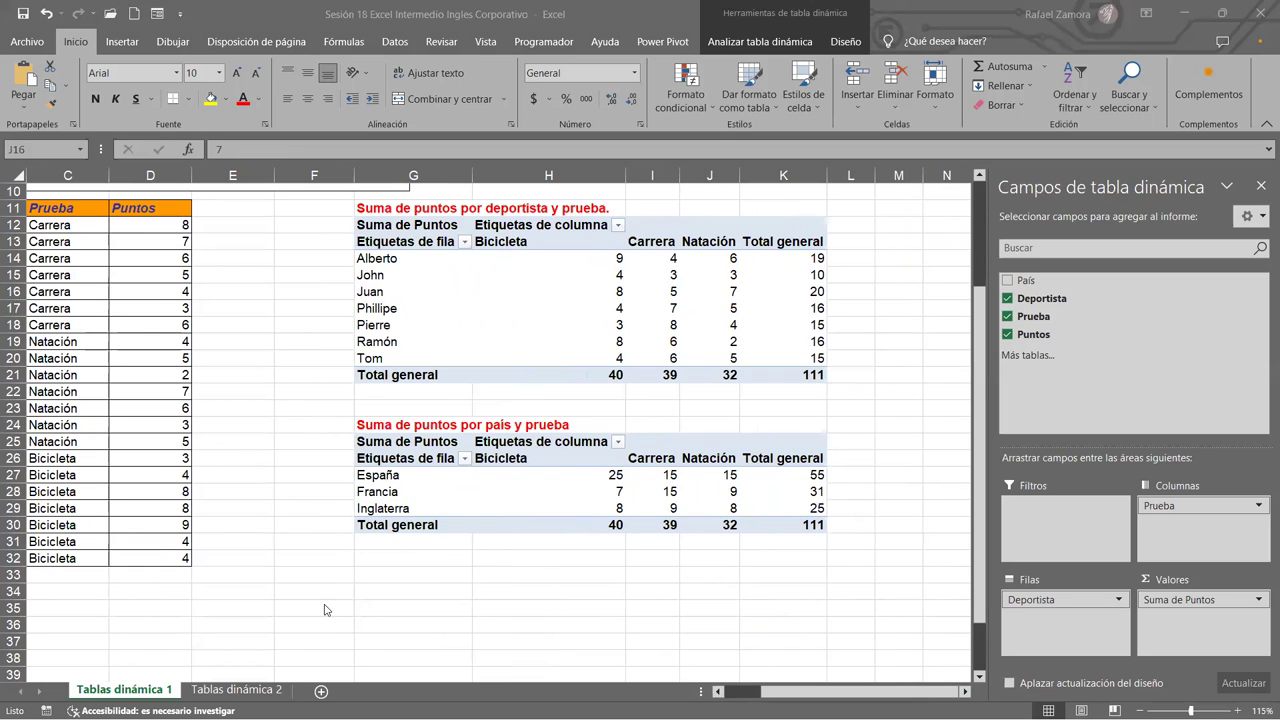
Copy the second pivot table's red title from cell G24 into cell G35.
{"action": "scroll", "coordinate": [330, 611], "scroll_direction": "up", "scroll_amount": 2}
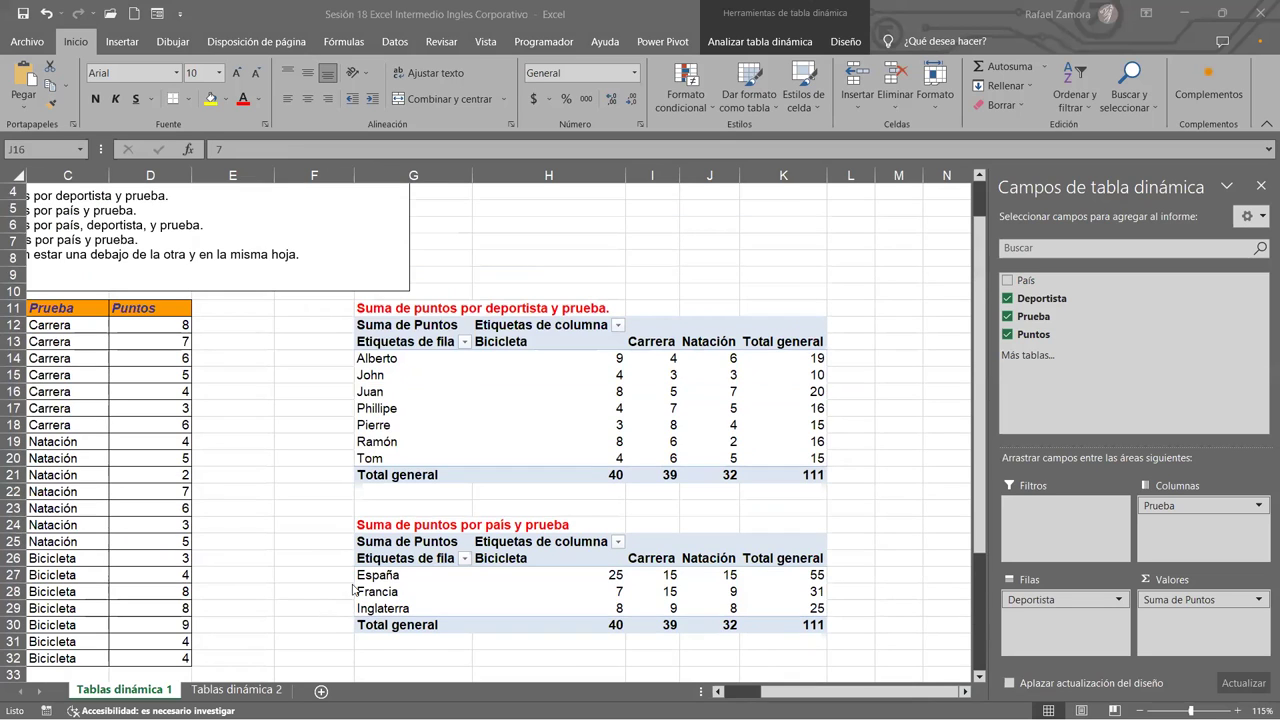
{"action": "left_click", "coordinate": [388, 521]}
{"action": "key", "text": "ctrl+c"}
{"action": "scroll", "coordinate": [395, 540], "scroll_direction": "down", "scroll_amount": 3}
{"action": "left_click", "coordinate": [398, 550]}
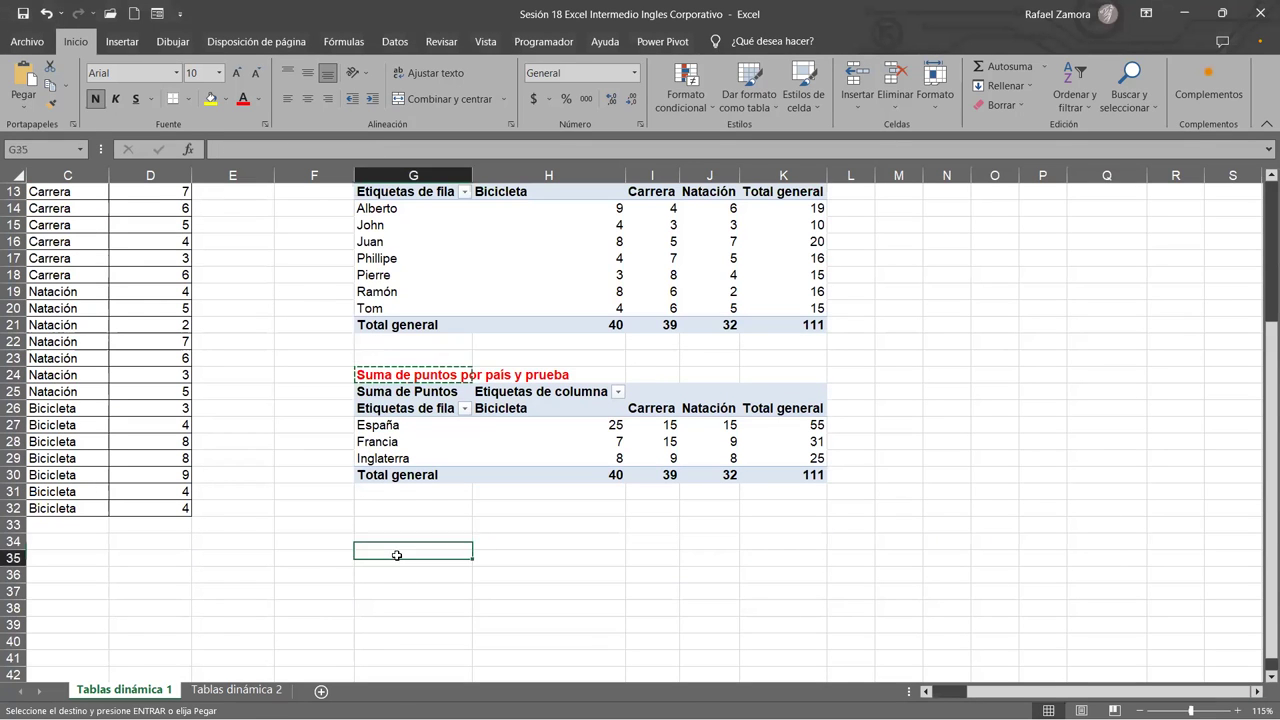
{"action": "key", "text": "ctrl+v"}
Replace the title in G35 with "Suma de puntos por país, deportista, y prueba" copied from the exercise text box, keeping the cell's bold red format.
{"action": "scroll", "coordinate": [395, 550], "scroll_direction": "up", "scroll_amount": 3}
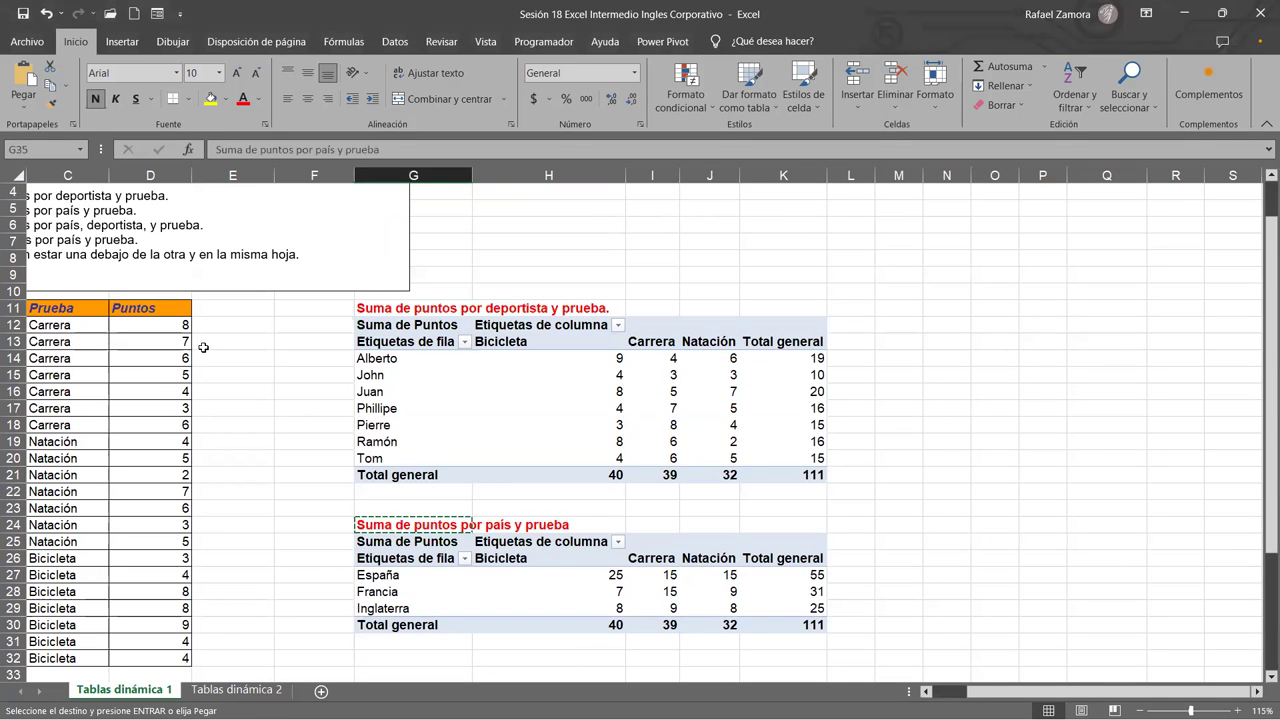
{"action": "left_click_drag", "start_coordinate": [960, 691], "coordinate": [940, 695]}
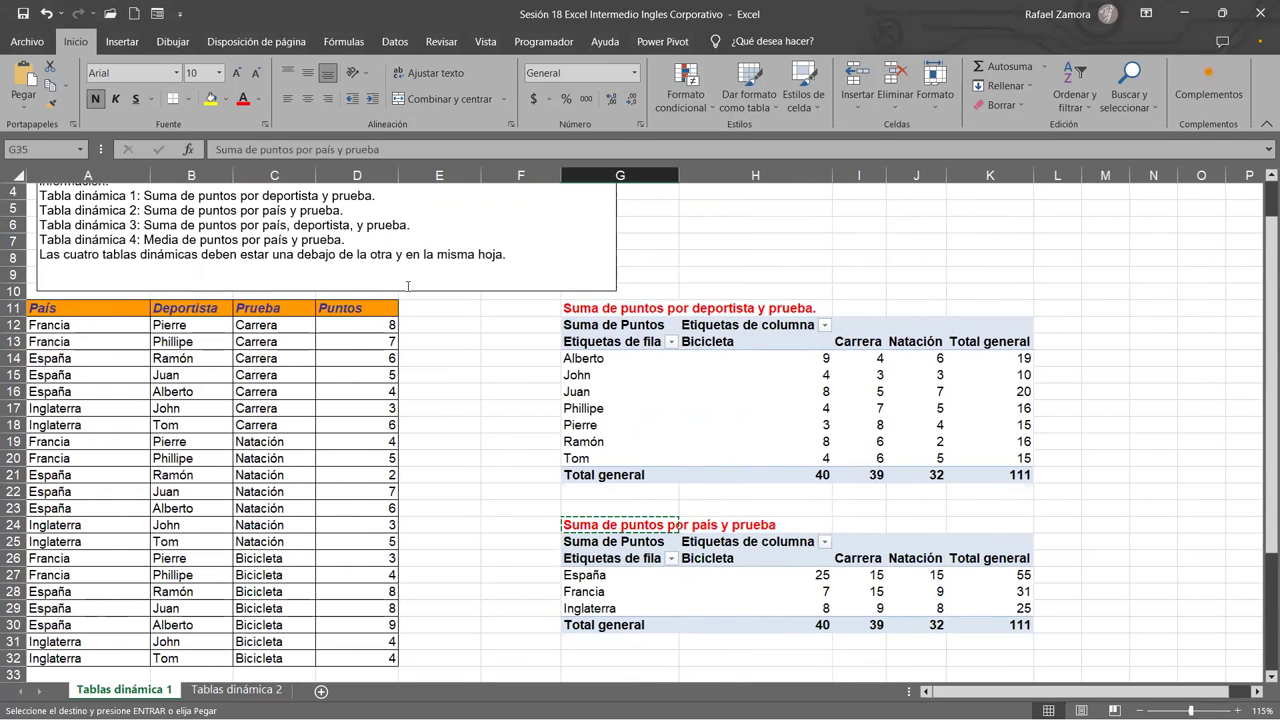
{"action": "left_click_drag", "start_coordinate": [144, 225], "coordinate": [407, 225]}
{"action": "key", "text": "ctrl+c"}
{"action": "scroll", "coordinate": [594, 590], "scroll_direction": "down", "scroll_amount": 2}
{"action": "left_click", "coordinate": [609, 607]}
{"action": "right_click", "coordinate": [610, 607]}
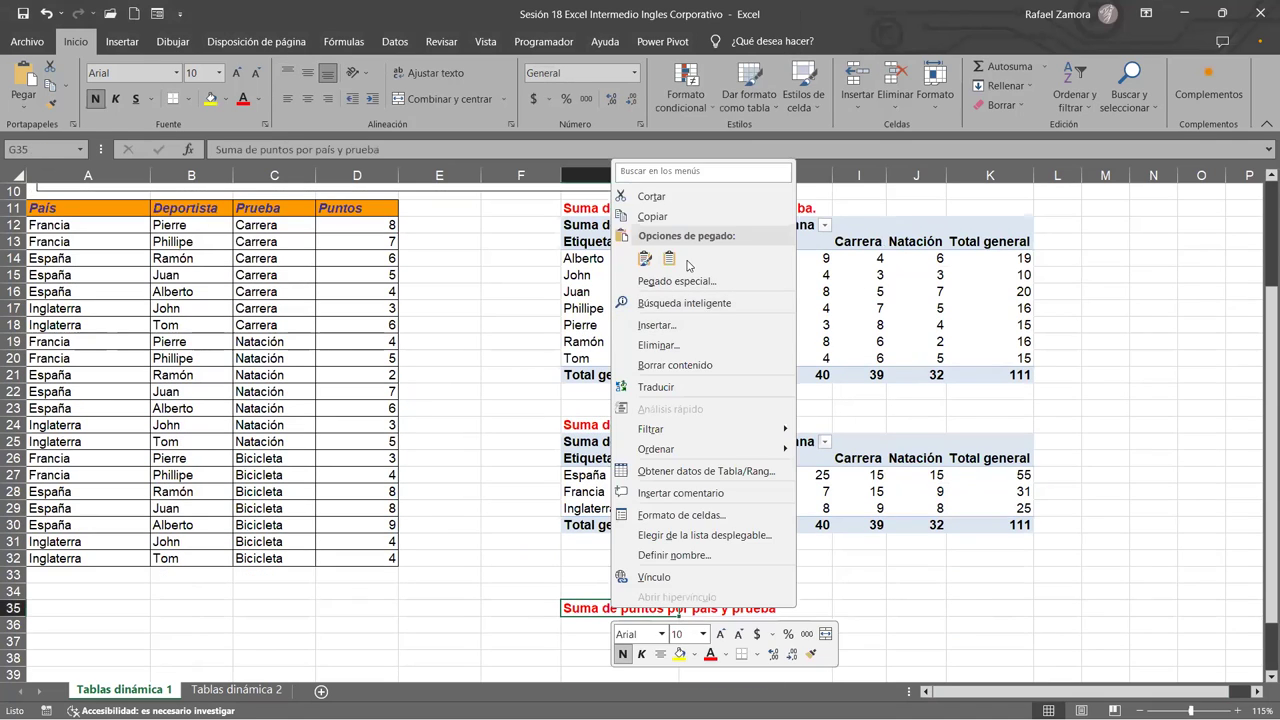
{"action": "left_click", "coordinate": [673, 260]}
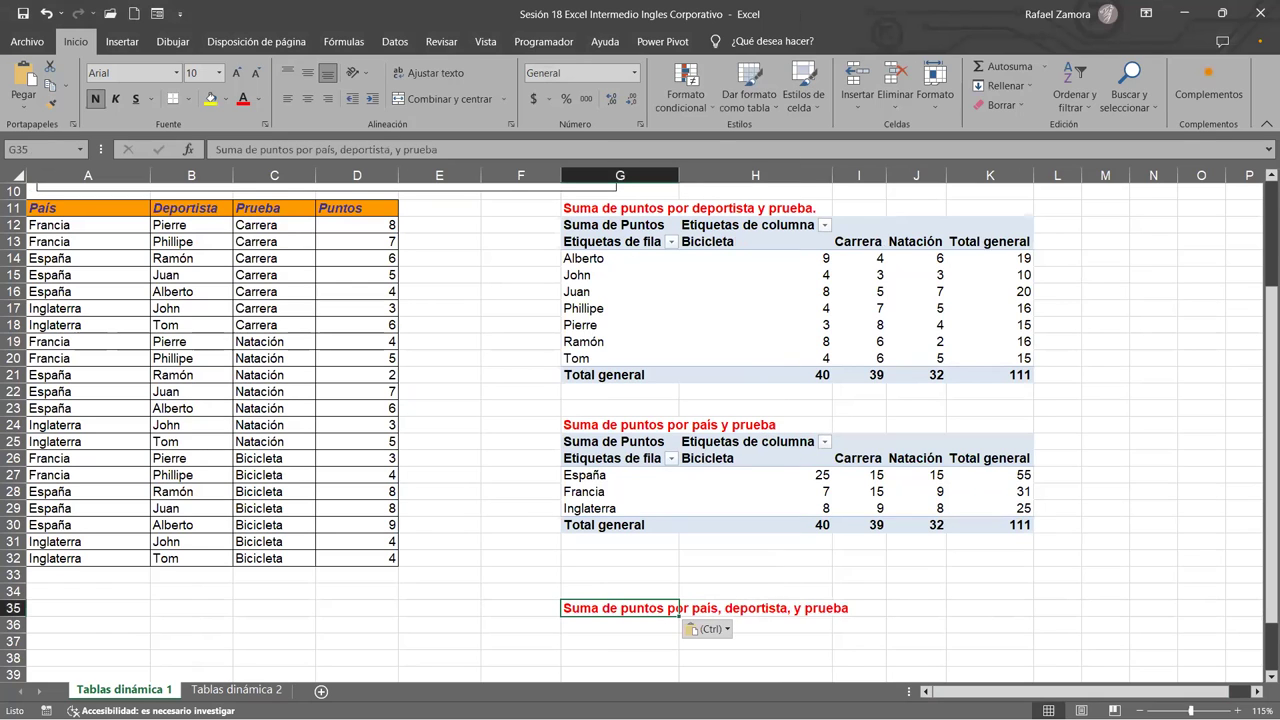
Insert a third pivot table from the range A11:D32, placing it on the existing Tablas dinámica 1 sheet at cell G36.
{"action": "scroll", "coordinate": [851, 583], "scroll_direction": "down", "scroll_amount": 1}
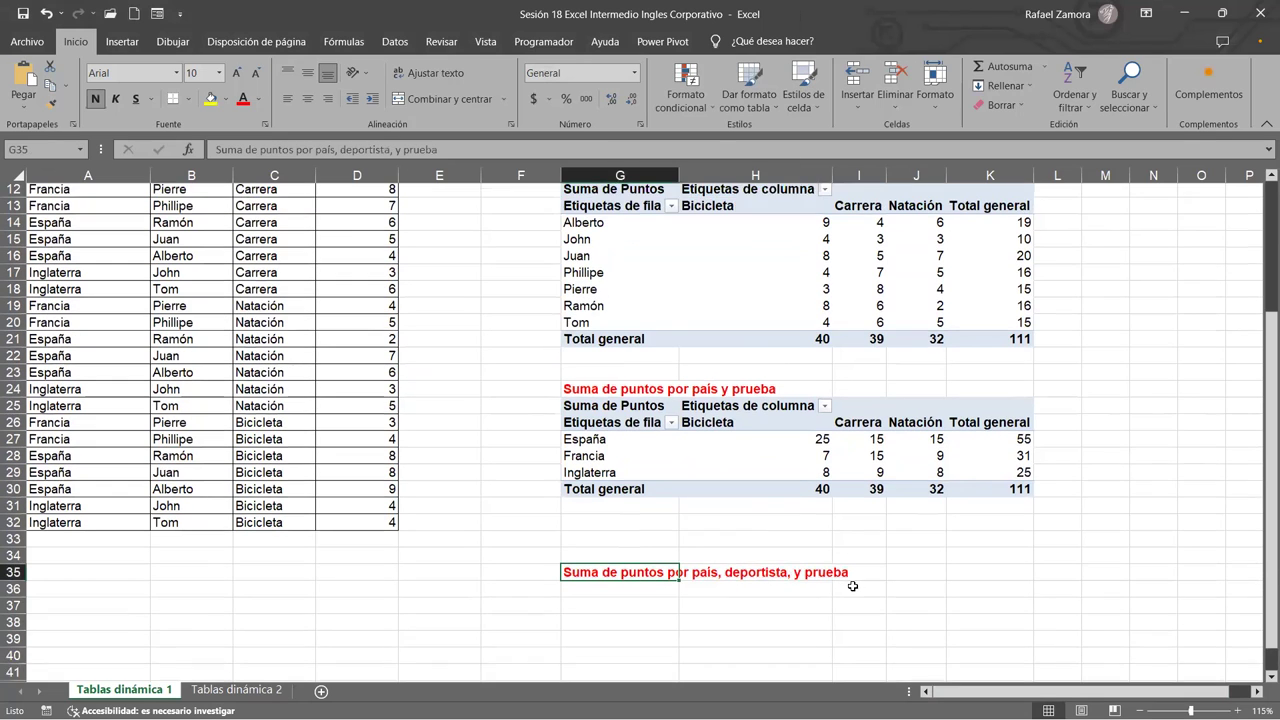
{"action": "left_click", "coordinate": [359, 260]}
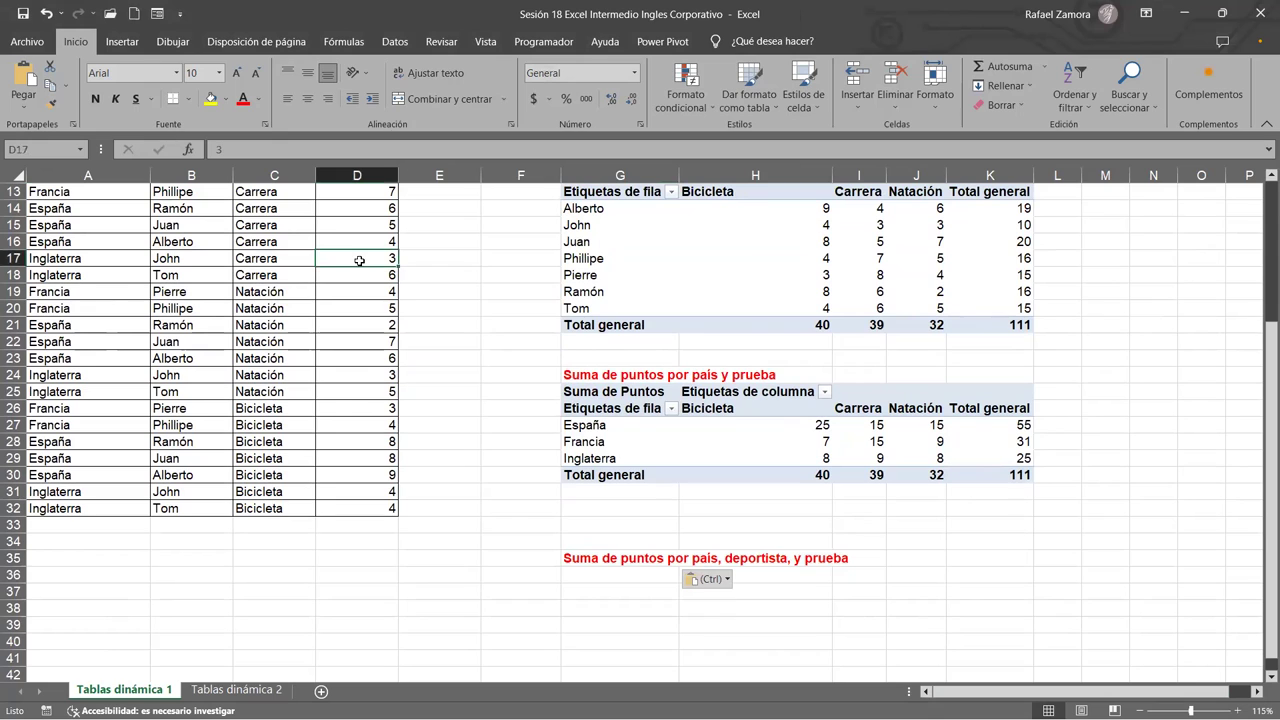
{"action": "left_click", "coordinate": [117, 46]}
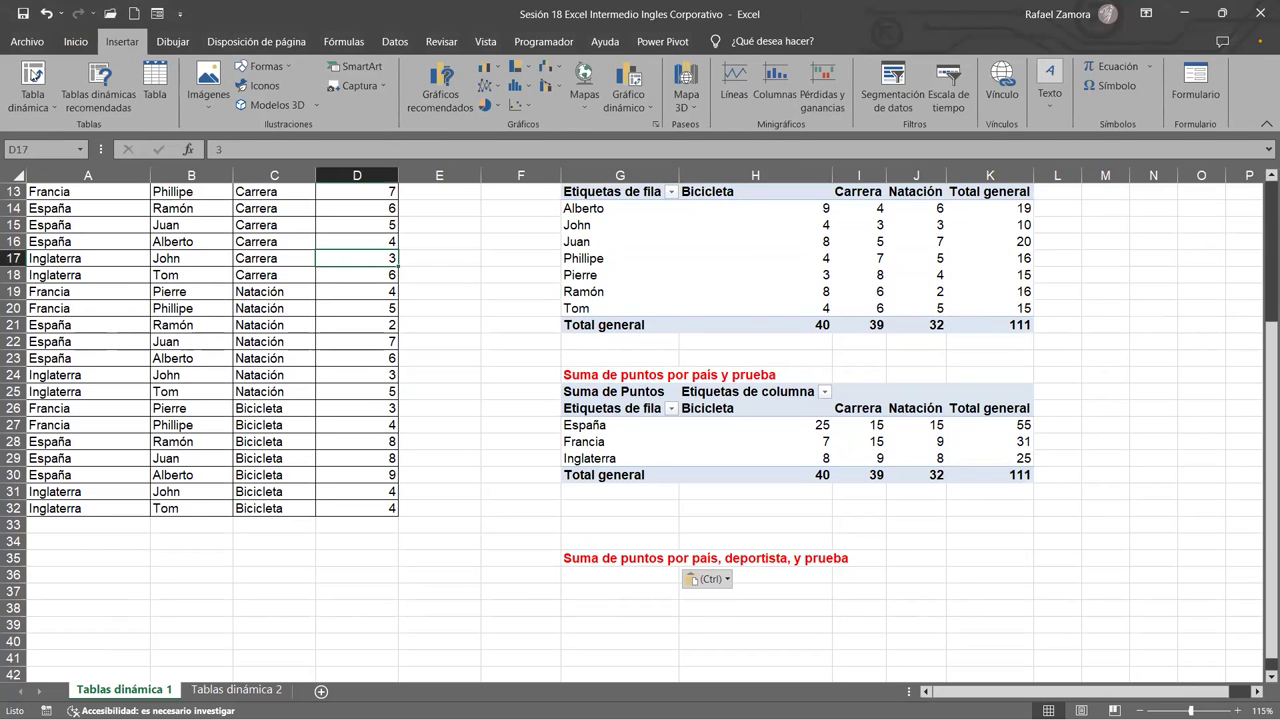
{"action": "left_click", "coordinate": [33, 78]}
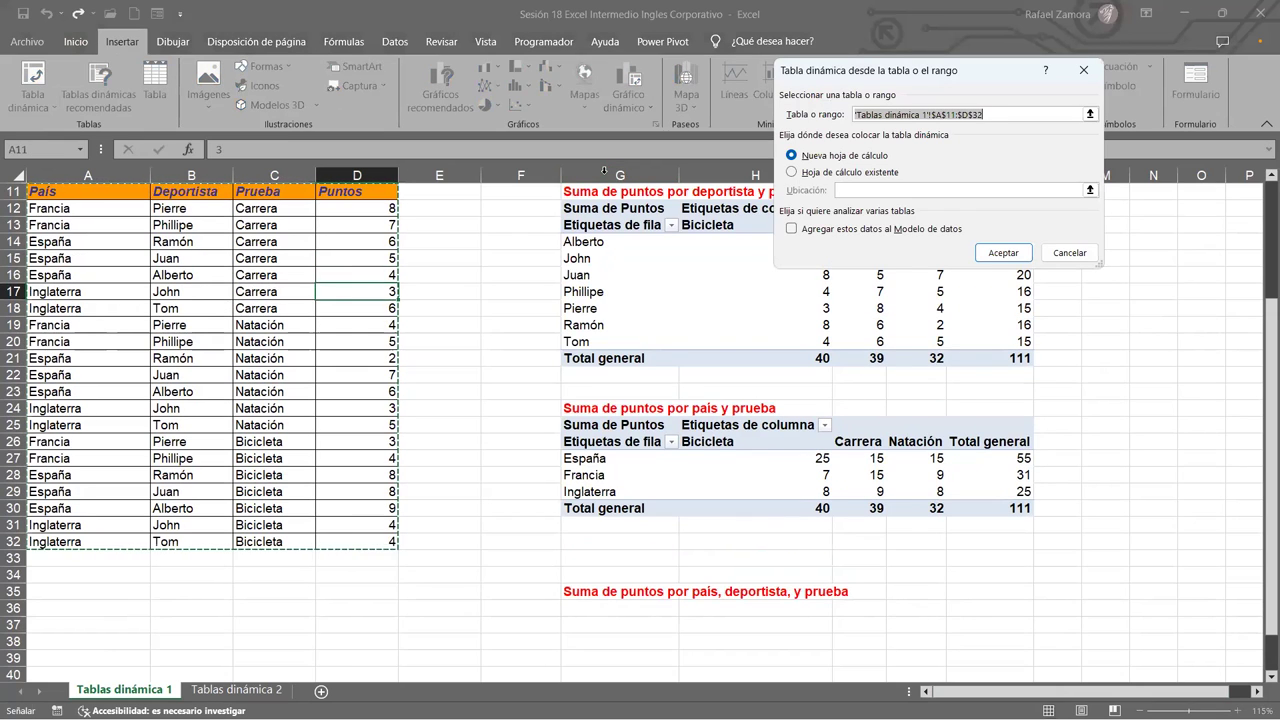
{"action": "left_click", "coordinate": [843, 174]}
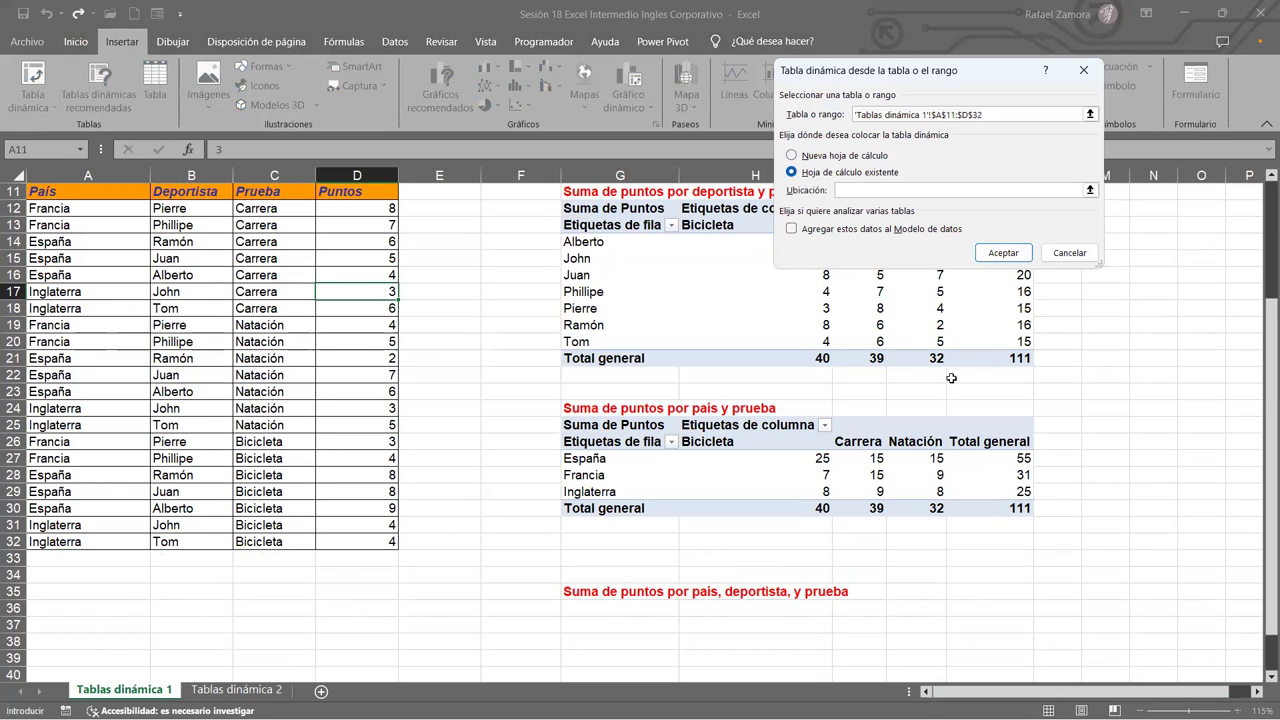
{"action": "left_click", "coordinate": [619, 611]}
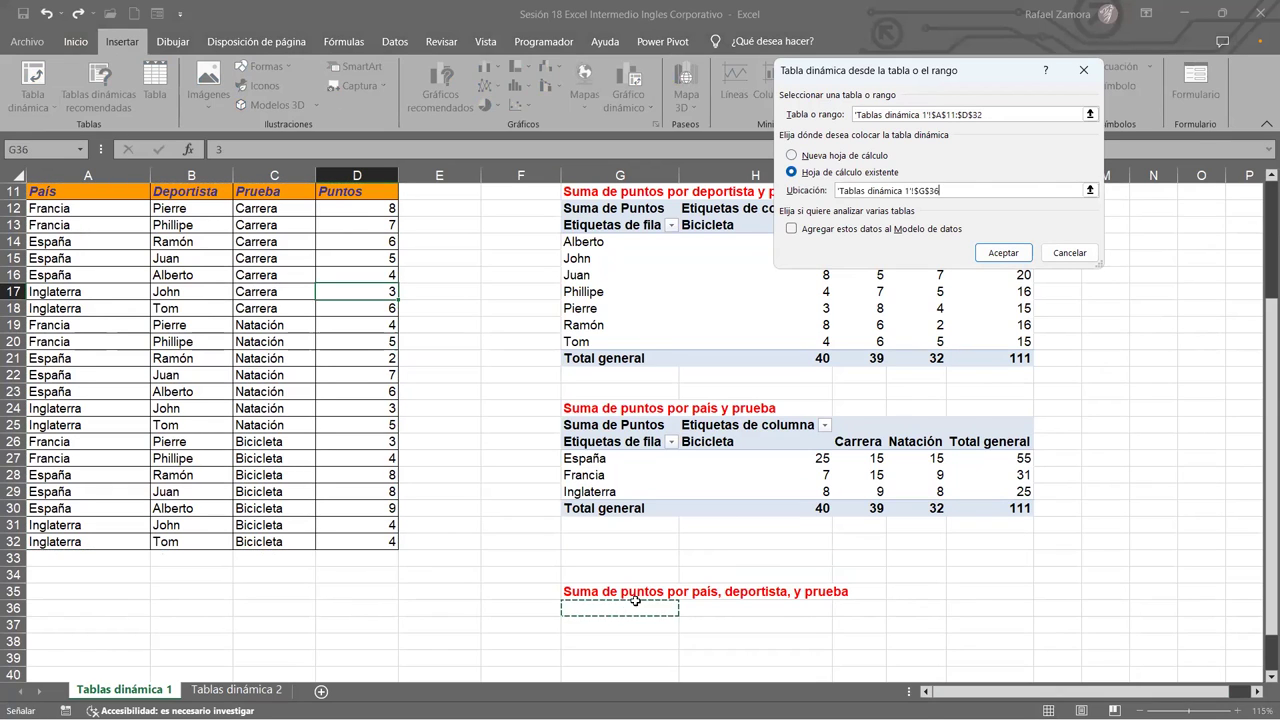
{"action": "left_click", "coordinate": [1014, 252]}
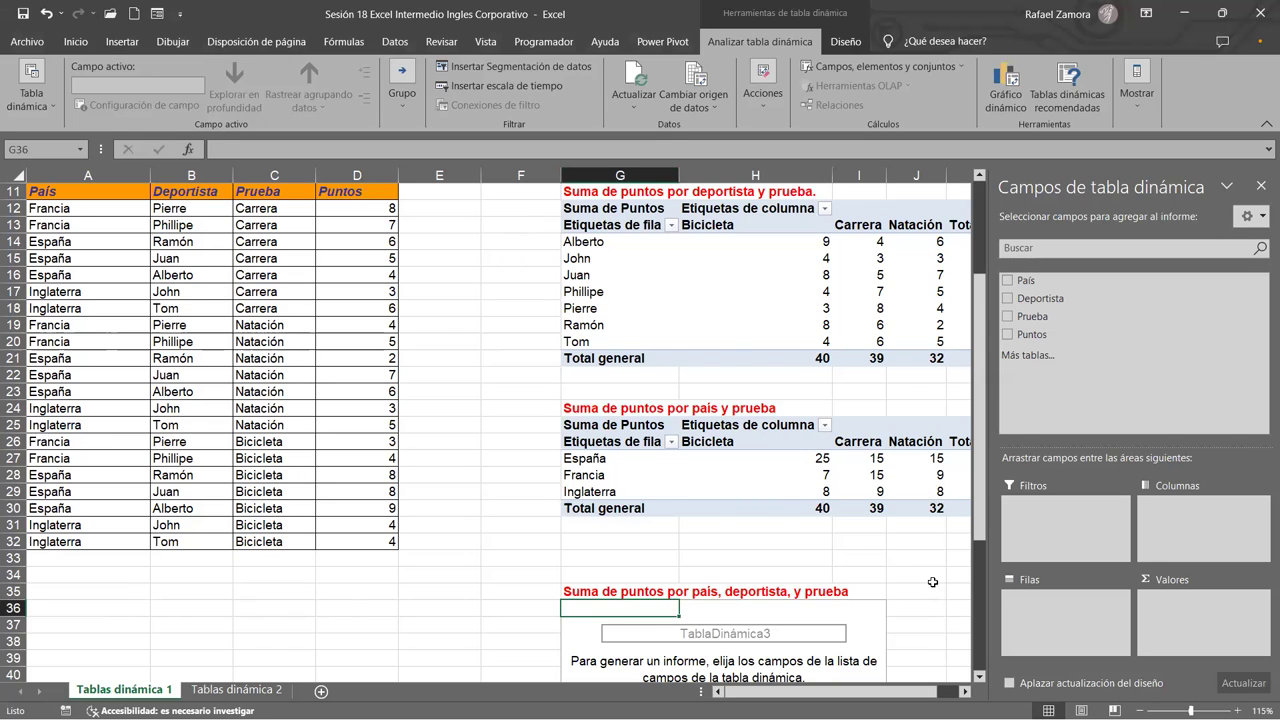
Lay out the third pivot table with País and then Deportista as rows, Prueba as columns and the sum of Puntos as values.
{"action": "scroll", "coordinate": [932, 582], "scroll_direction": "down", "scroll_amount": 2}
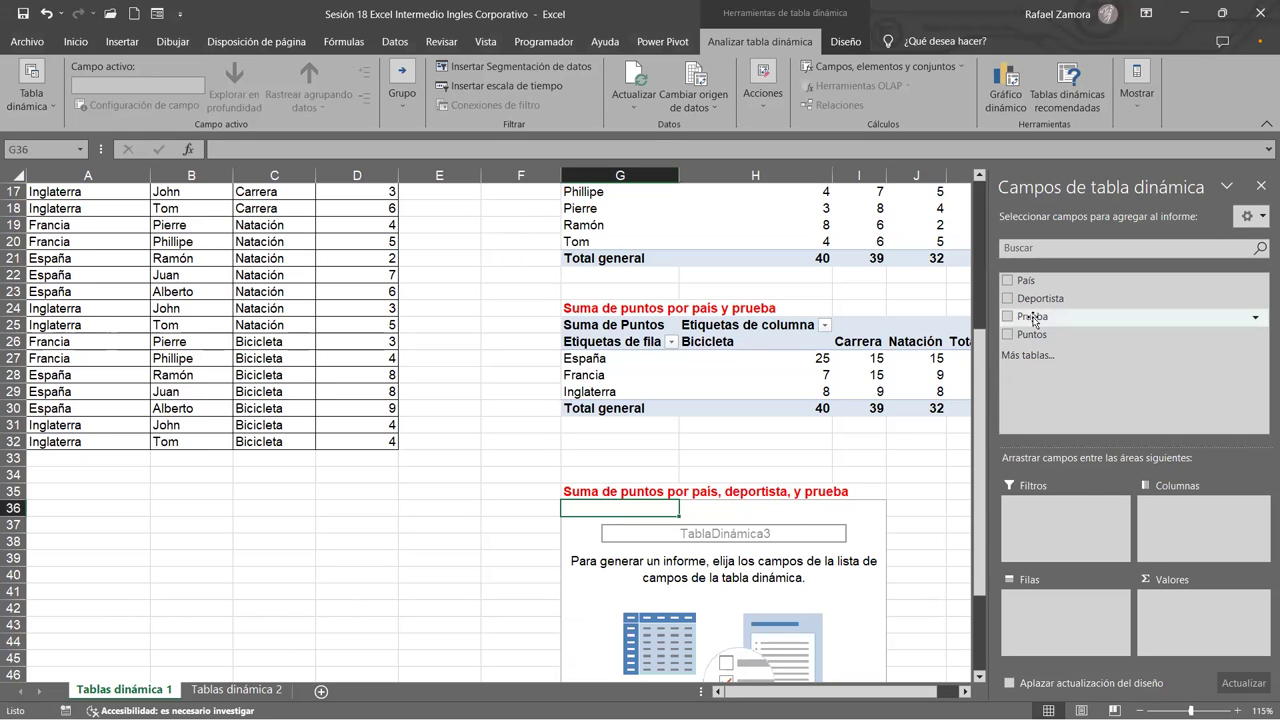
{"action": "left_click_drag", "start_coordinate": [1033, 334], "coordinate": [1190, 606]}
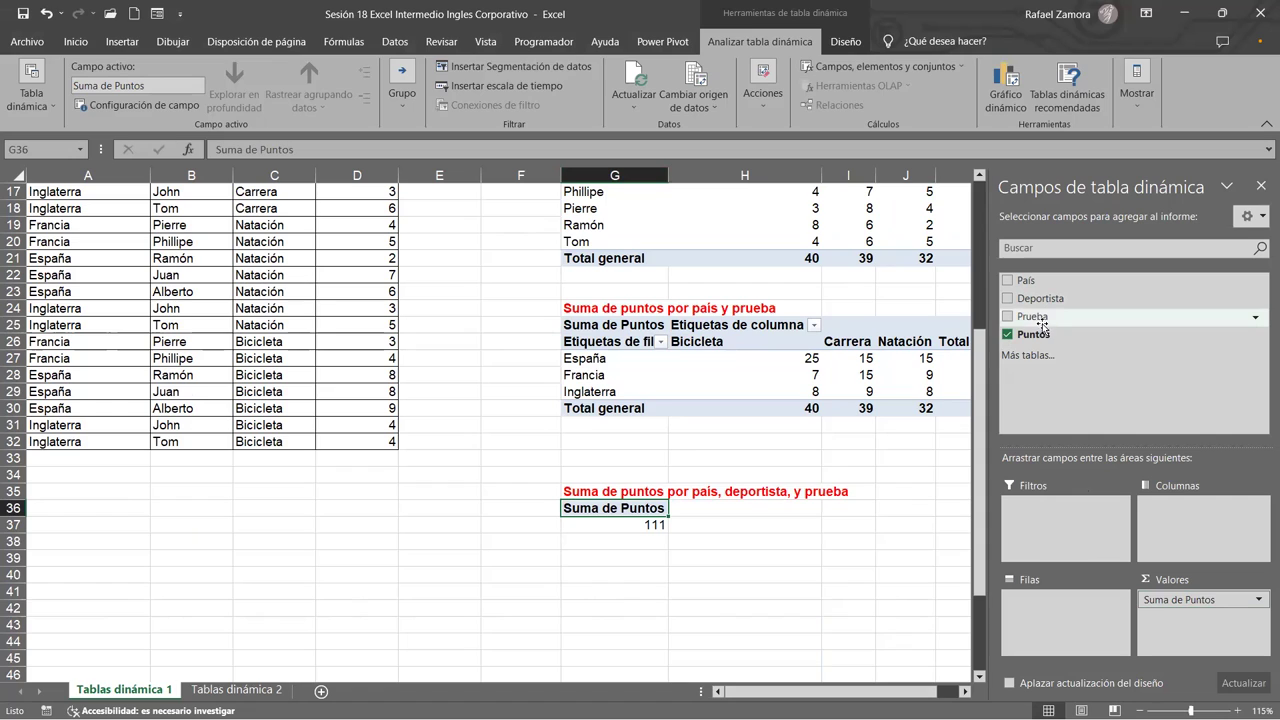
{"action": "left_click_drag", "start_coordinate": [1040, 322], "coordinate": [1205, 542]}
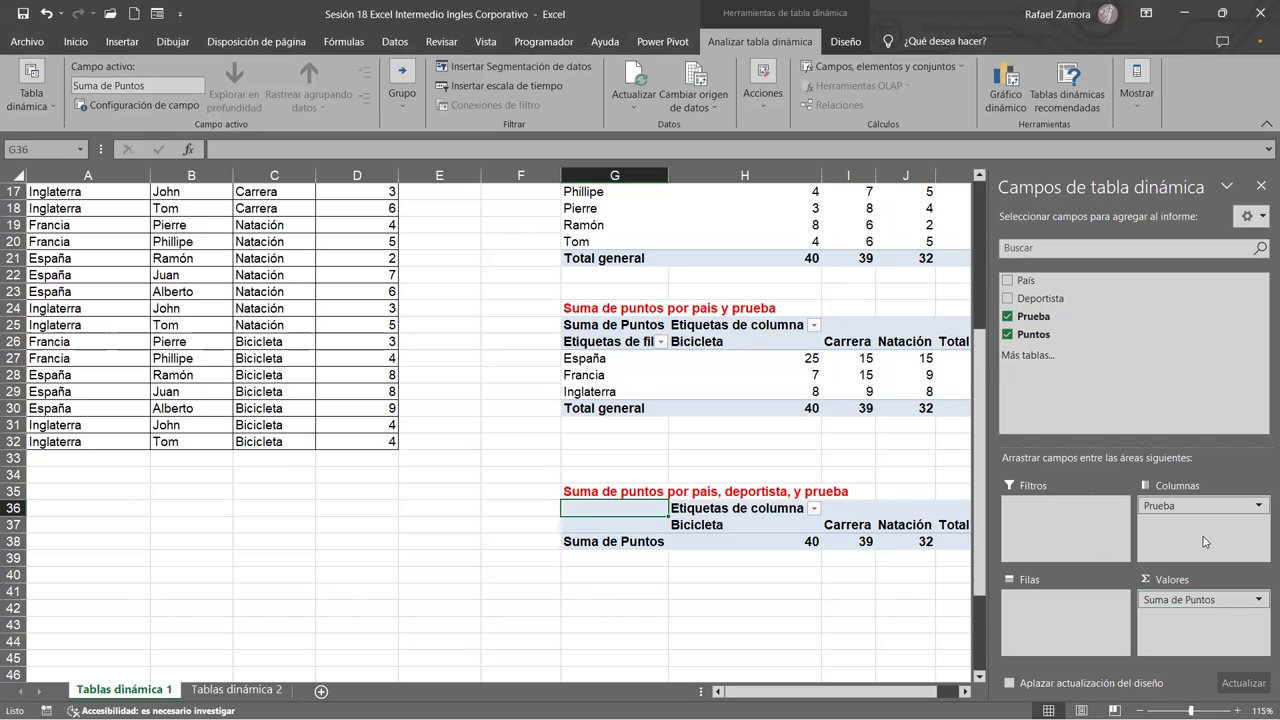
{"action": "left_click", "coordinate": [966, 692]}
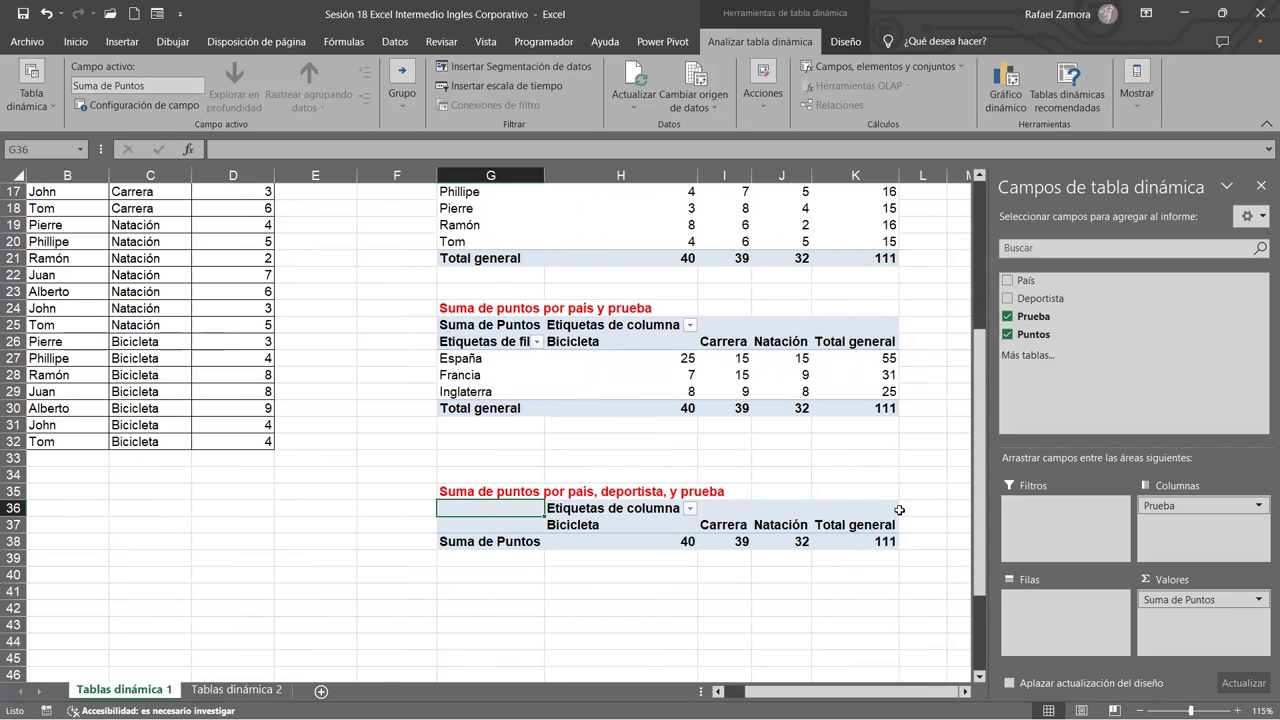
{"action": "left_click_drag", "start_coordinate": [1027, 281], "coordinate": [1038, 631]}
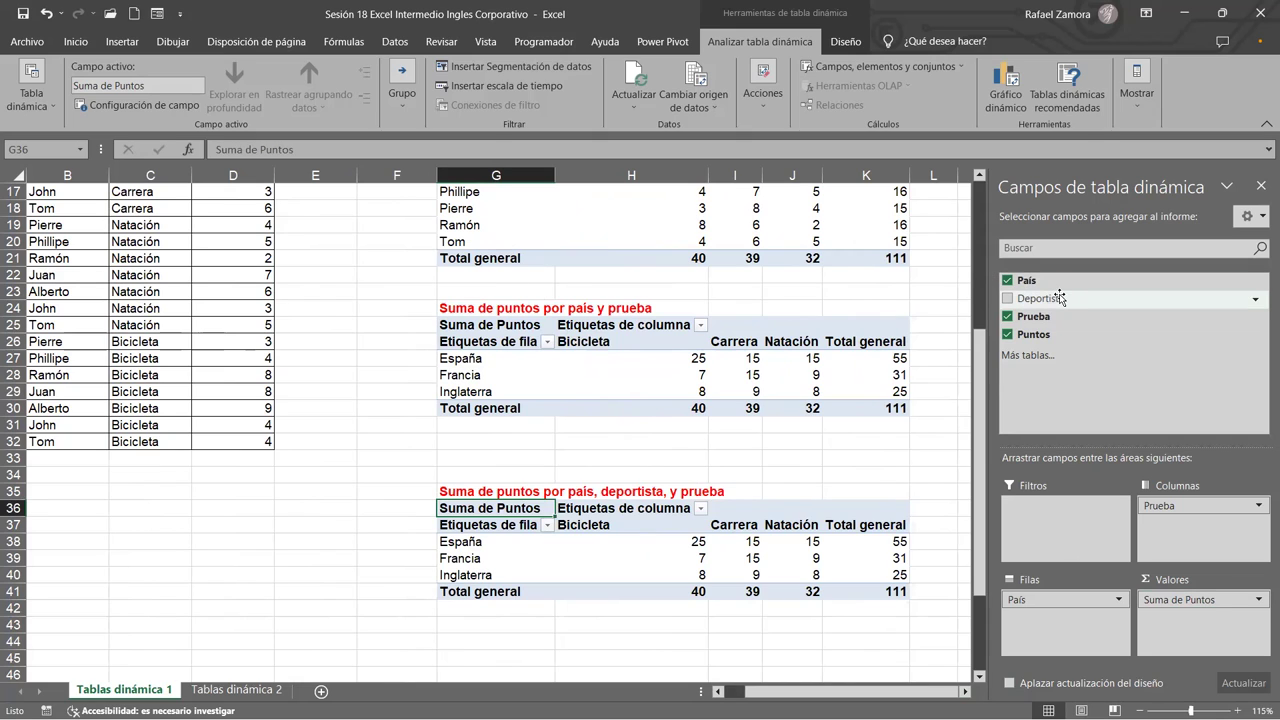
{"action": "left_click_drag", "start_coordinate": [1058, 297], "coordinate": [1082, 622]}
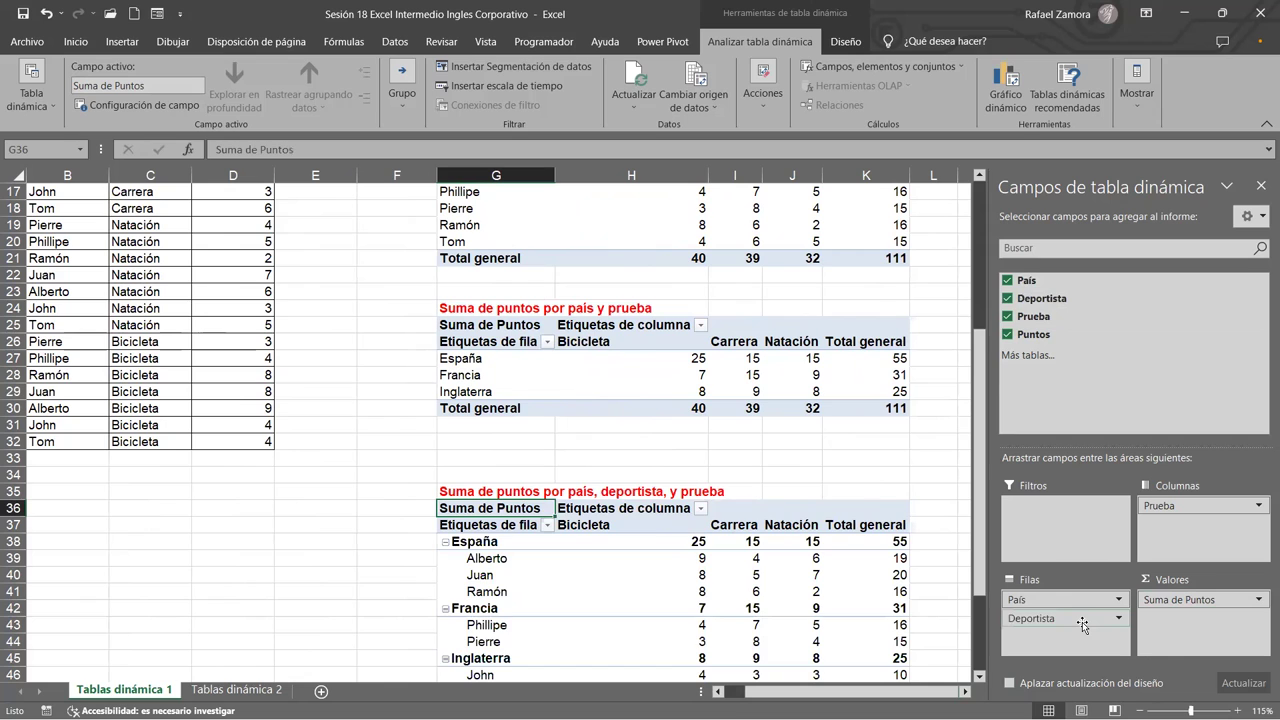
Examine how the third pivot table groups athletes by country, comparing it with the first two pivot tables and the exercise instructions.
{"action": "scroll", "coordinate": [826, 560], "scroll_direction": "down", "scroll_amount": 2}
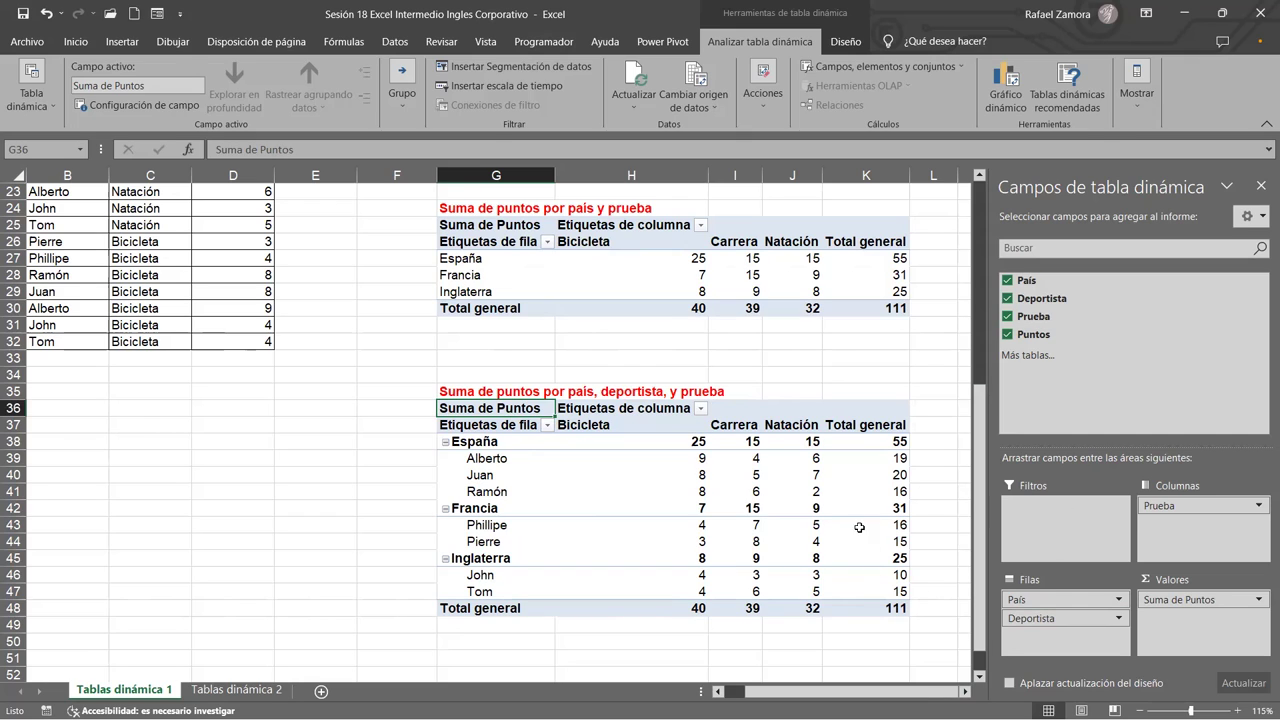
{"action": "mouse_move", "coordinate": [737, 543]}
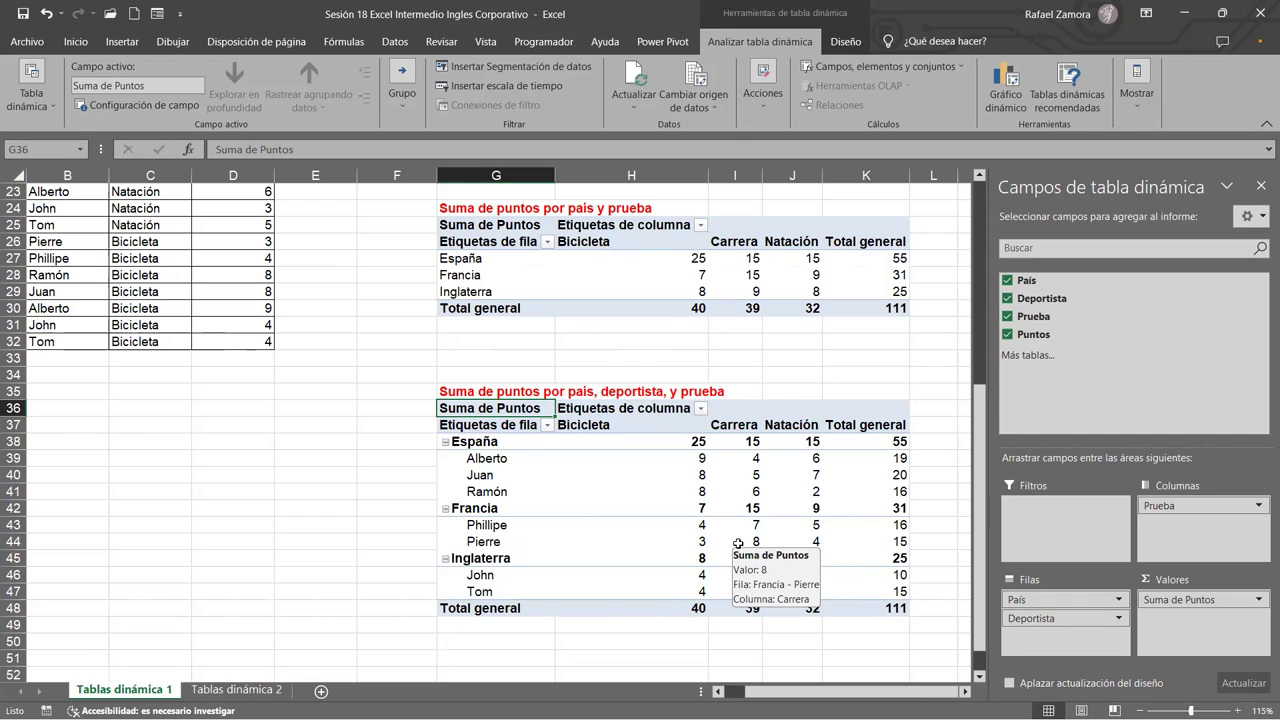
{"action": "scroll", "coordinate": [805, 521], "scroll_direction": "up", "scroll_amount": 2}
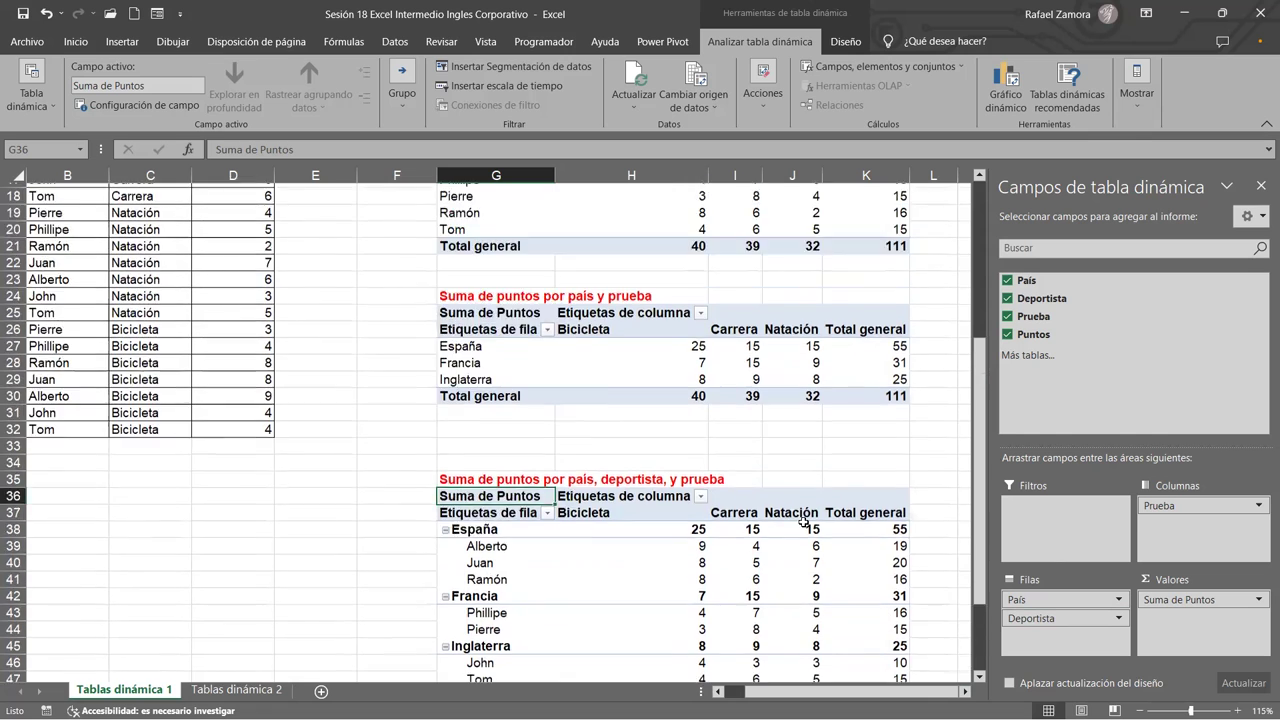
{"action": "scroll", "coordinate": [805, 521], "scroll_direction": "up", "scroll_amount": 6}
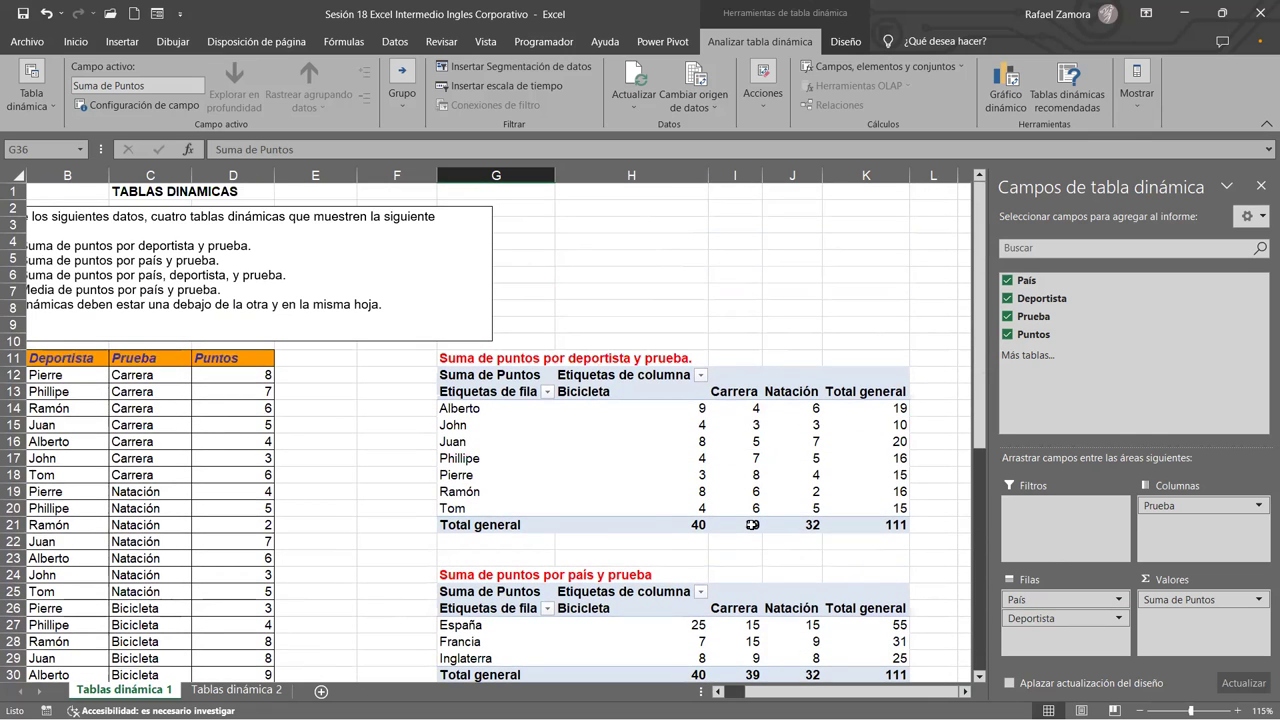
{"action": "mouse_move", "coordinate": [828, 507]}
{"action": "scroll", "coordinate": [205, 309], "scroll_direction": "down", "scroll_amount": 1}
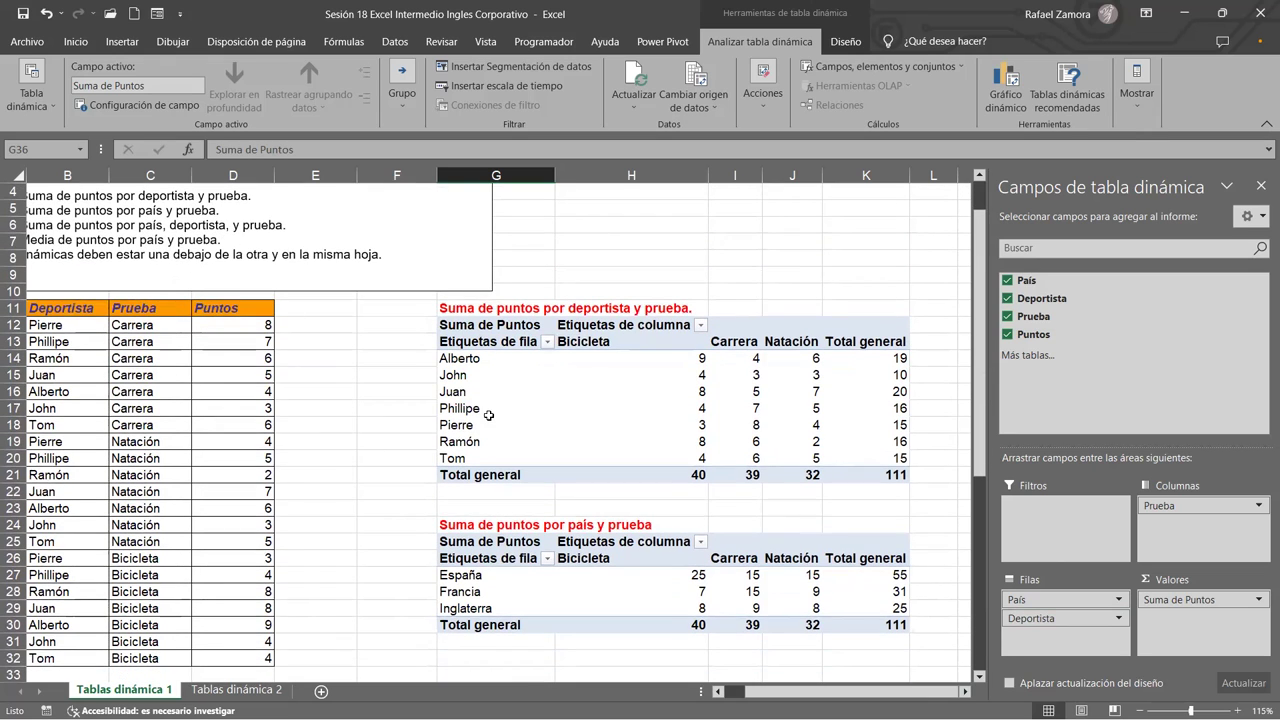
{"action": "scroll", "coordinate": [683, 591], "scroll_direction": "down", "scroll_amount": 4}
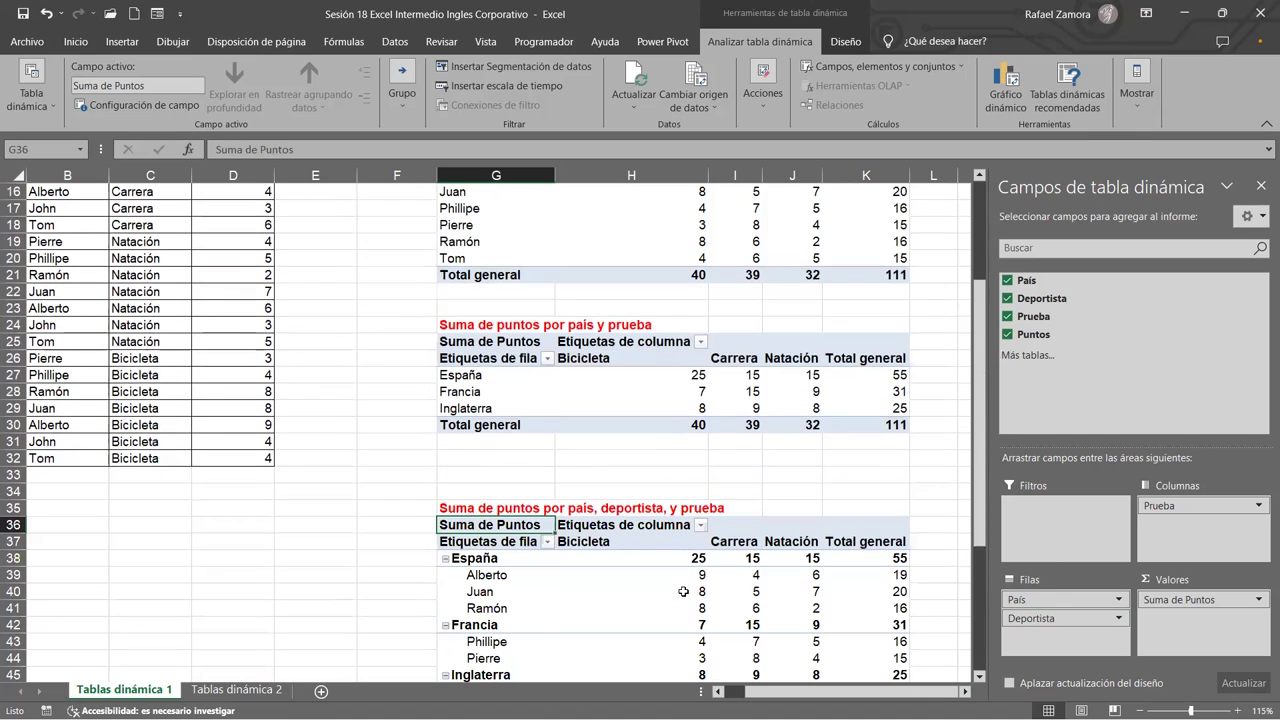
{"action": "scroll", "coordinate": [651, 553], "scroll_direction": "up", "scroll_amount": 5}
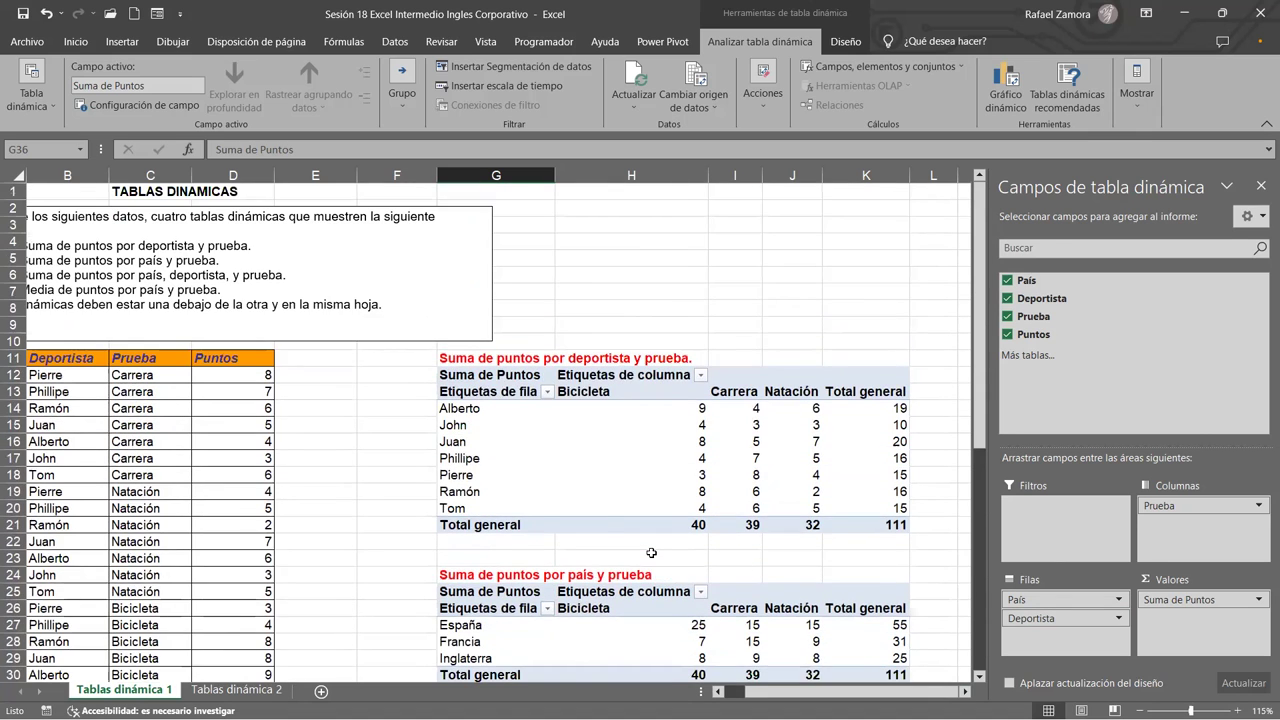
{"action": "scroll", "coordinate": [651, 553], "scroll_direction": "down", "scroll_amount": 7}
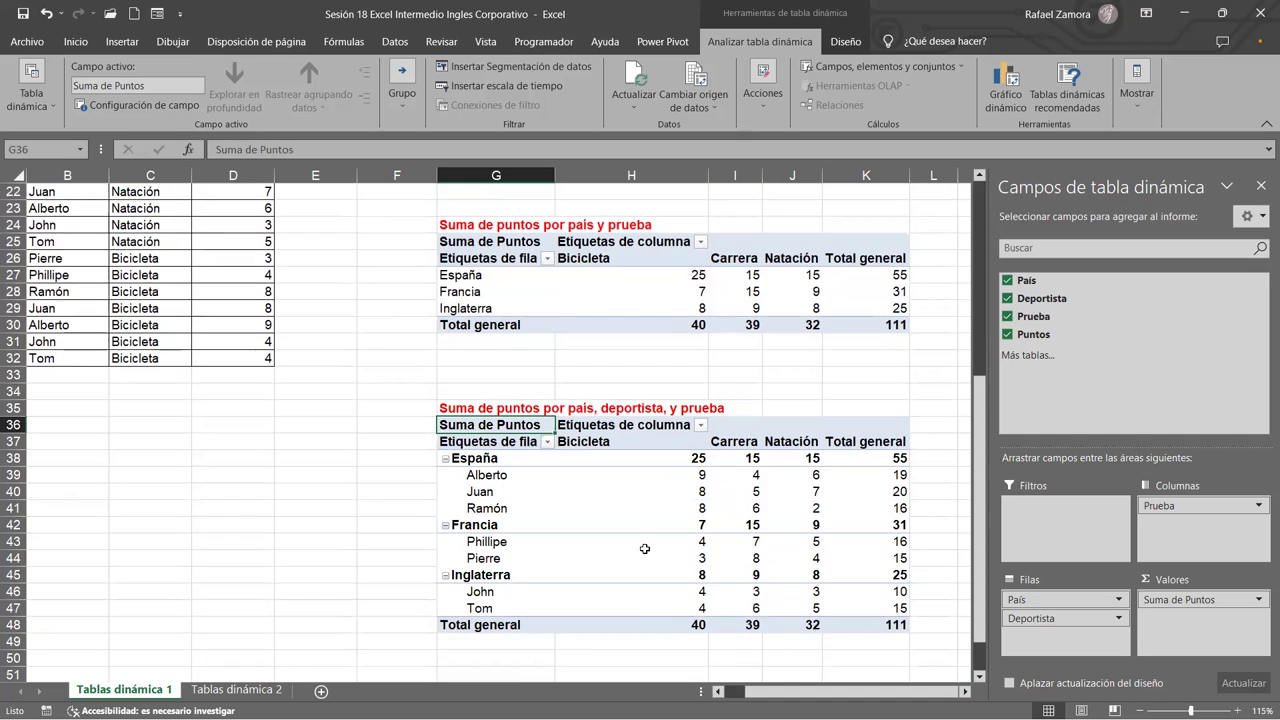
{"action": "mouse_move", "coordinate": [645, 548]}
{"action": "mouse_move", "coordinate": [641, 517]}
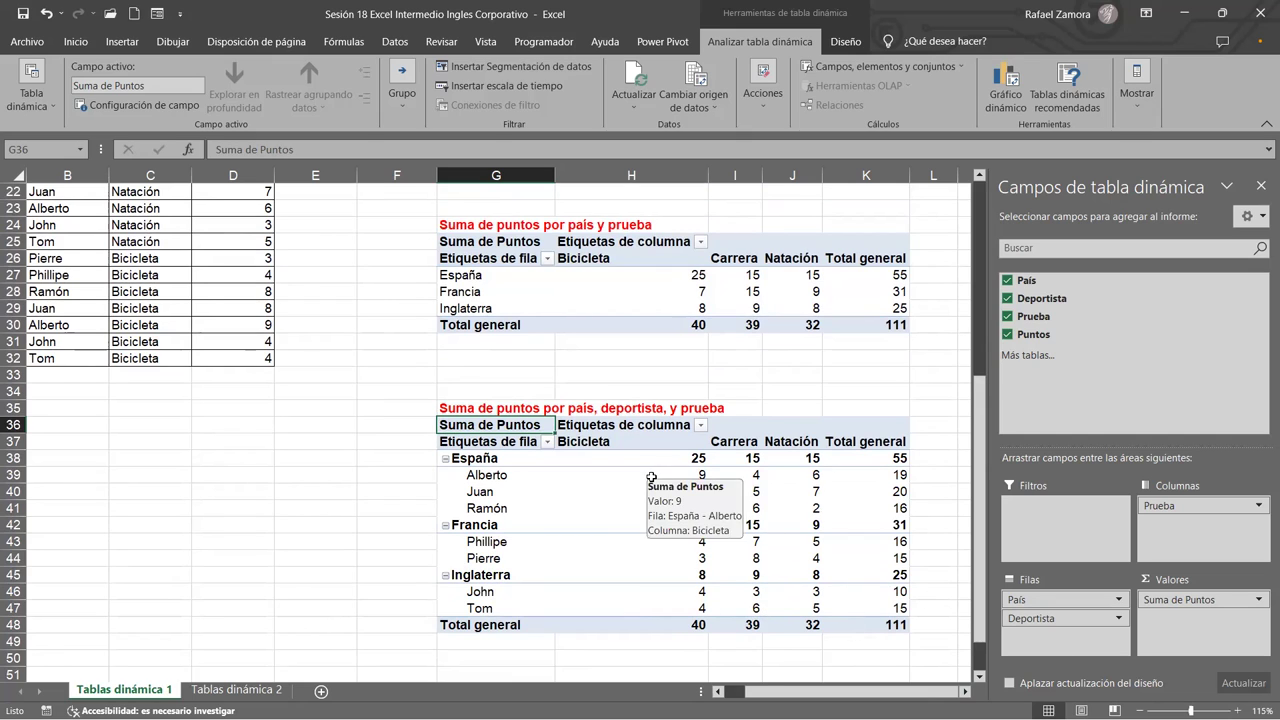
Collapse the España, Francia and Inglaterra groups in the third pivot table and expand all three again.
{"action": "scroll", "coordinate": [658, 470], "scroll_direction": "down", "scroll_amount": 2}
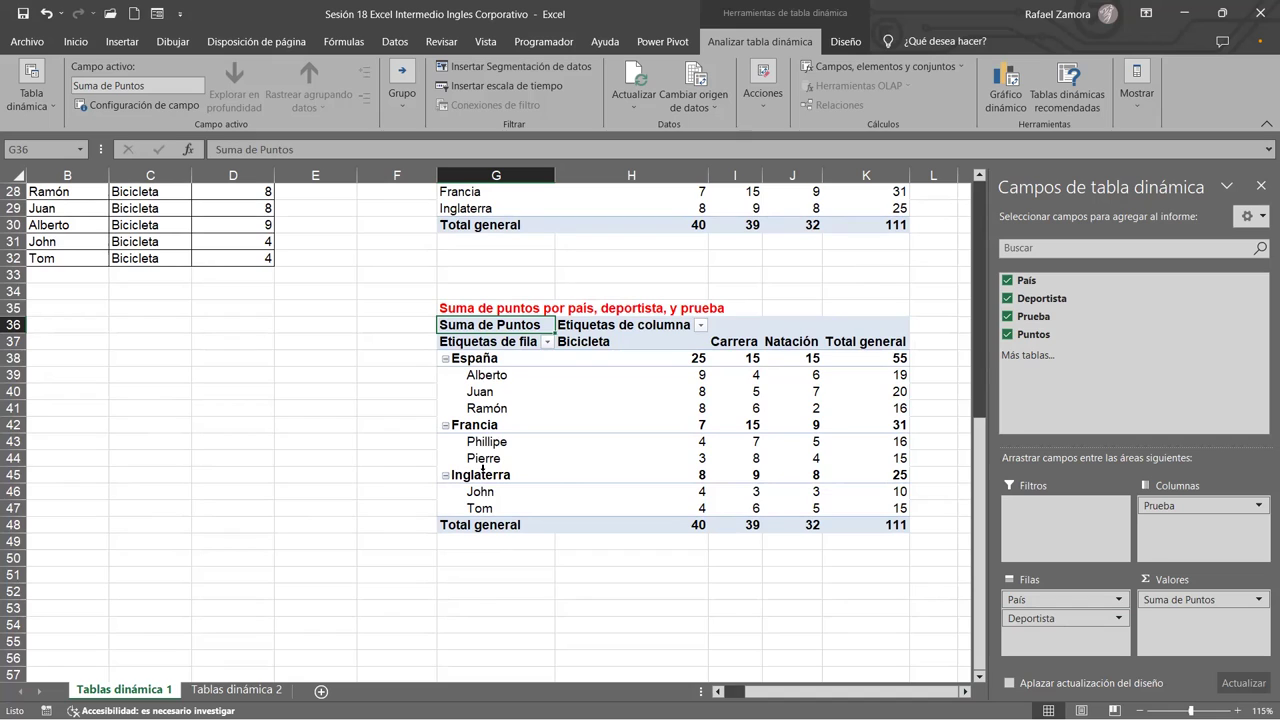
{"action": "left_click", "coordinate": [445, 359]}
{"action": "left_click", "coordinate": [445, 376]}
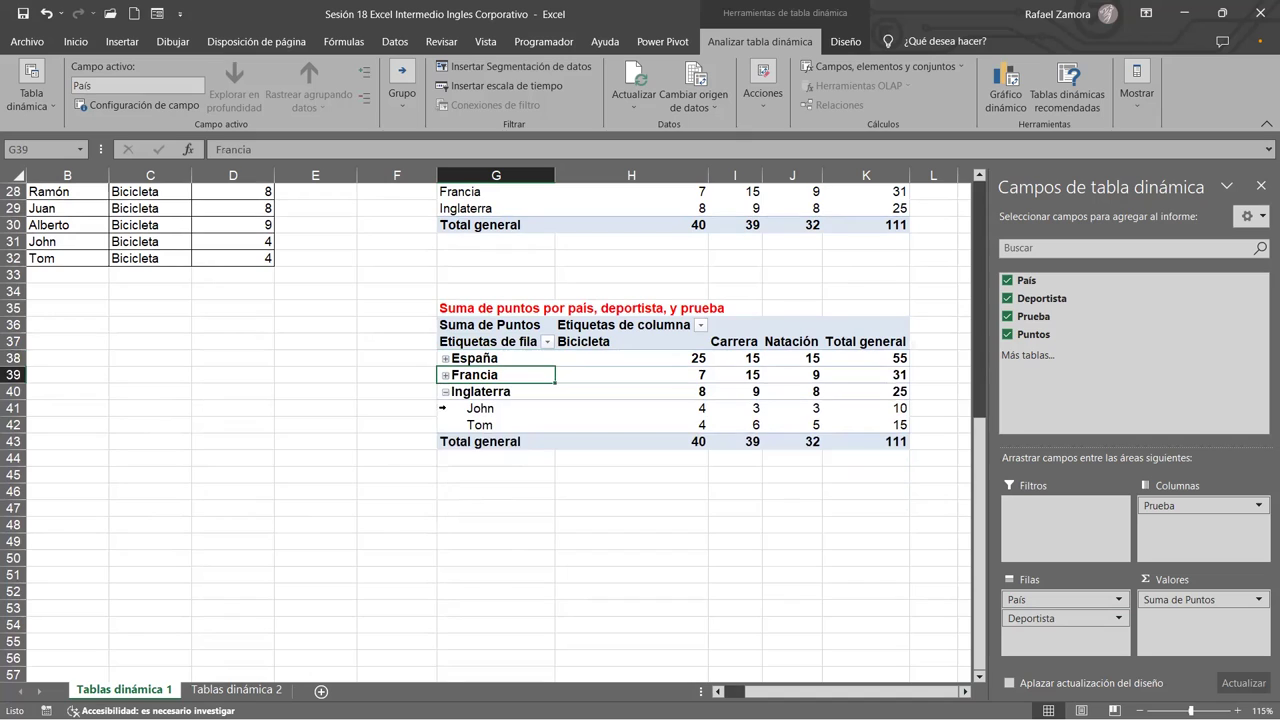
{"action": "left_click", "coordinate": [446, 392]}
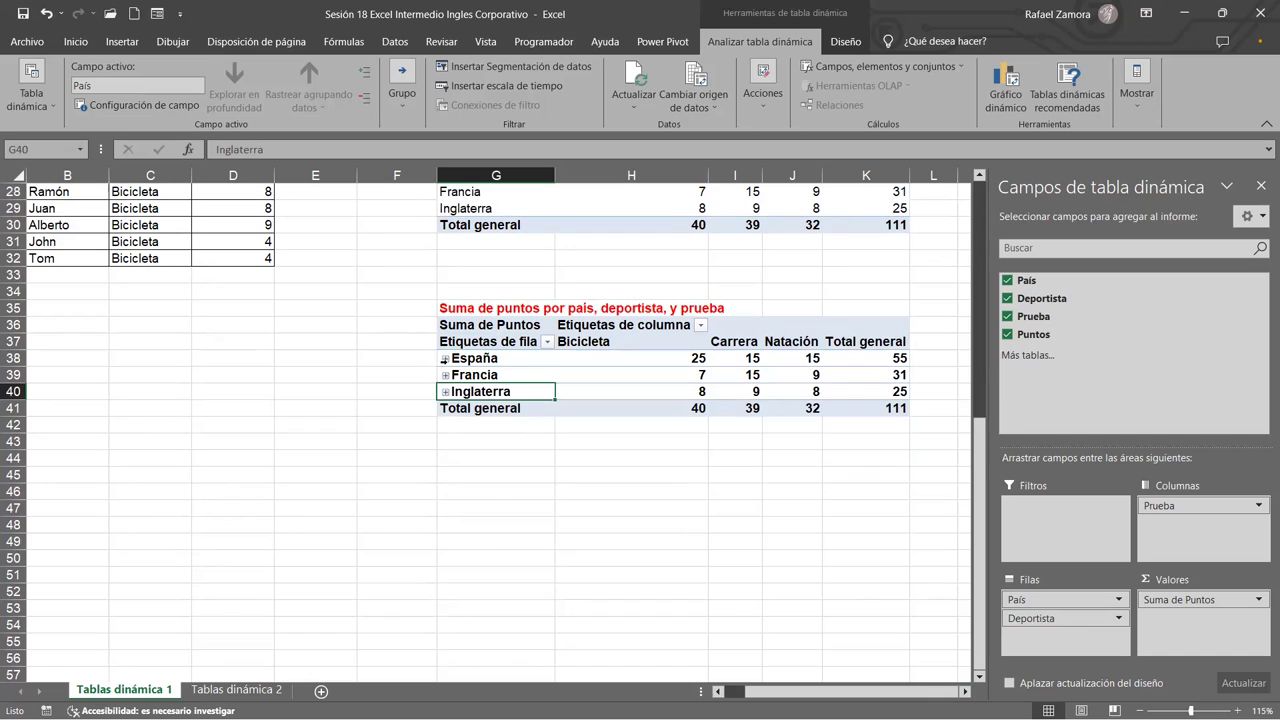
{"action": "left_click", "coordinate": [446, 359]}
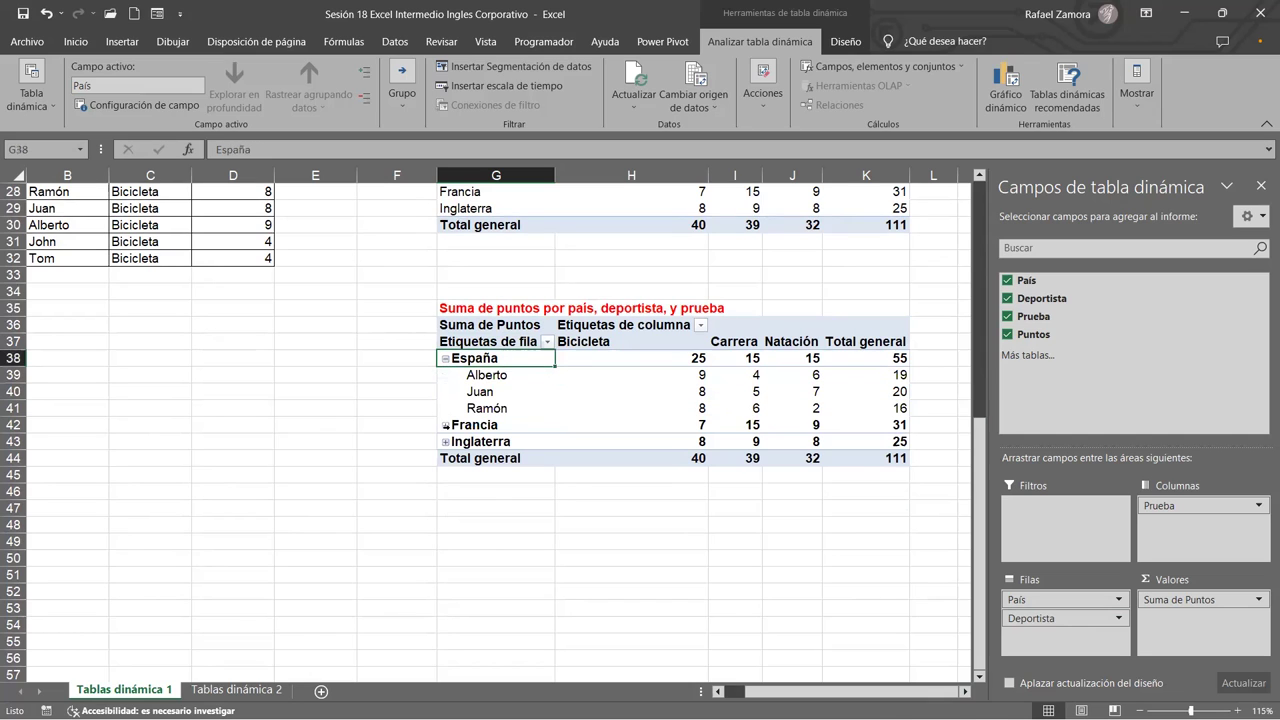
{"action": "left_click", "coordinate": [446, 425]}
{"action": "left_click", "coordinate": [446, 425]}
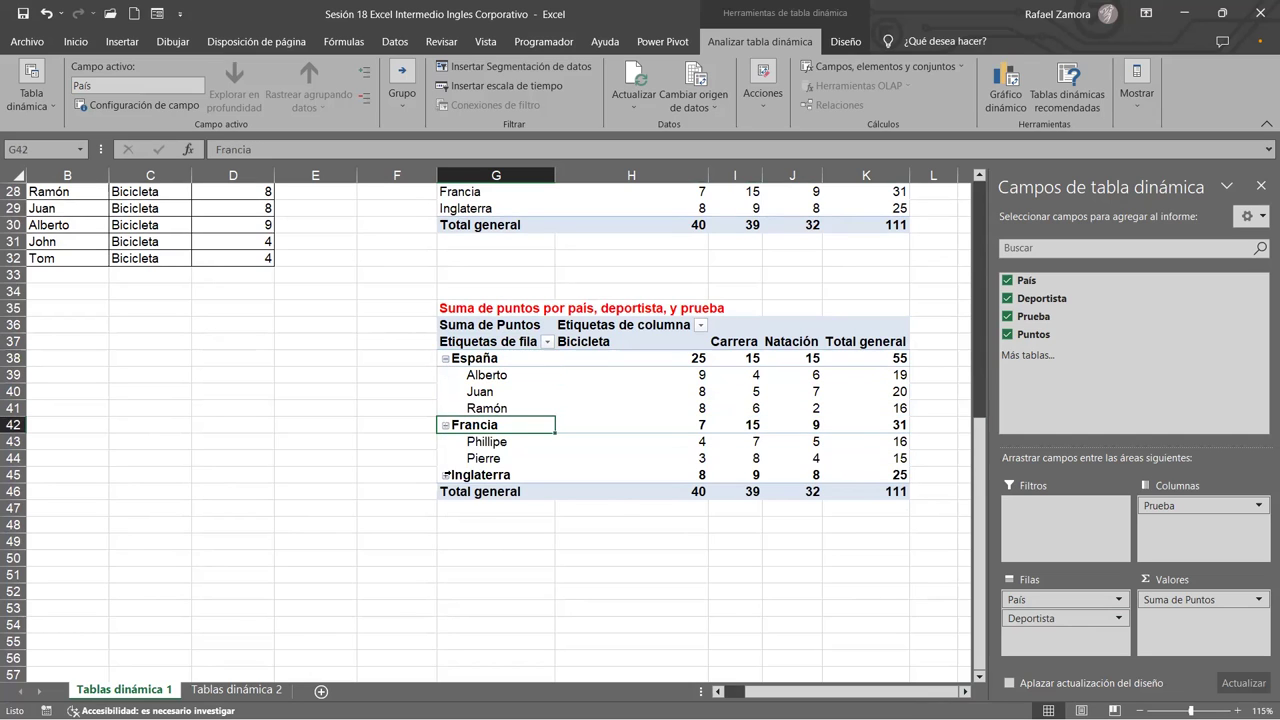
{"action": "left_click", "coordinate": [445, 475]}
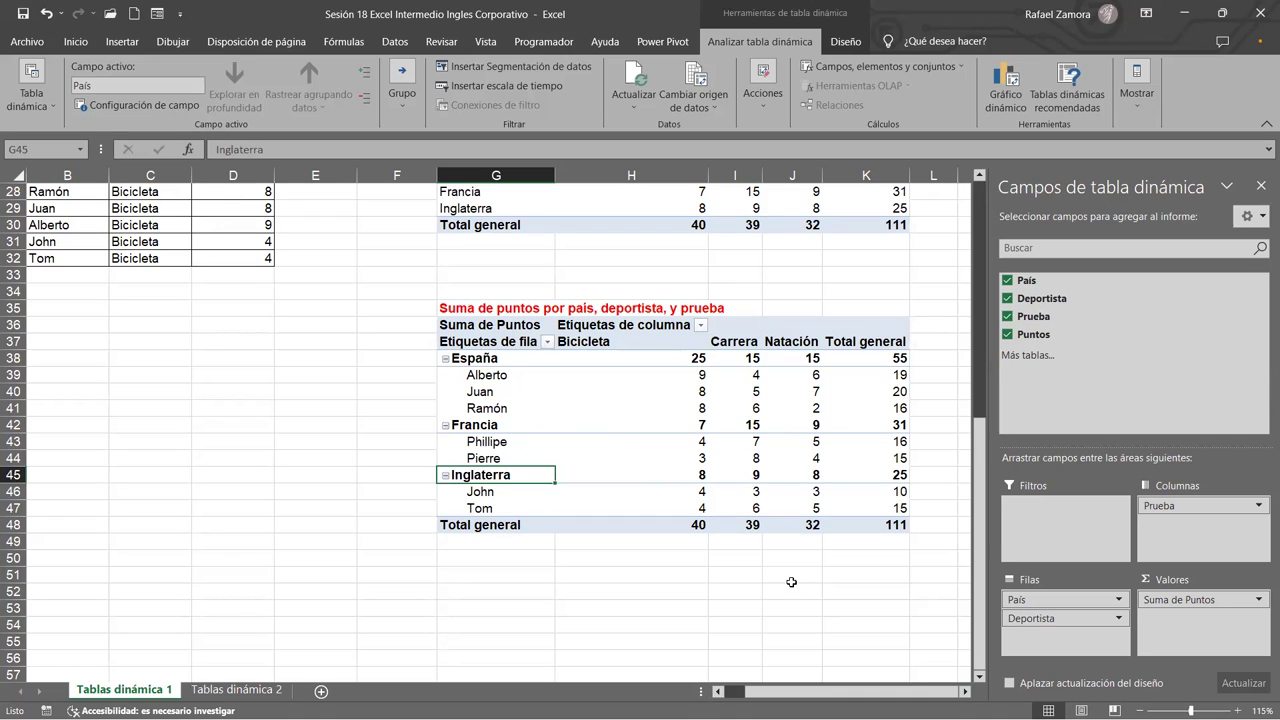
Copy the third pivot table's title from G35 into cell G52, keeping its bold red format.
{"action": "scroll", "coordinate": [791, 582], "scroll_direction": "up", "scroll_amount": 9}
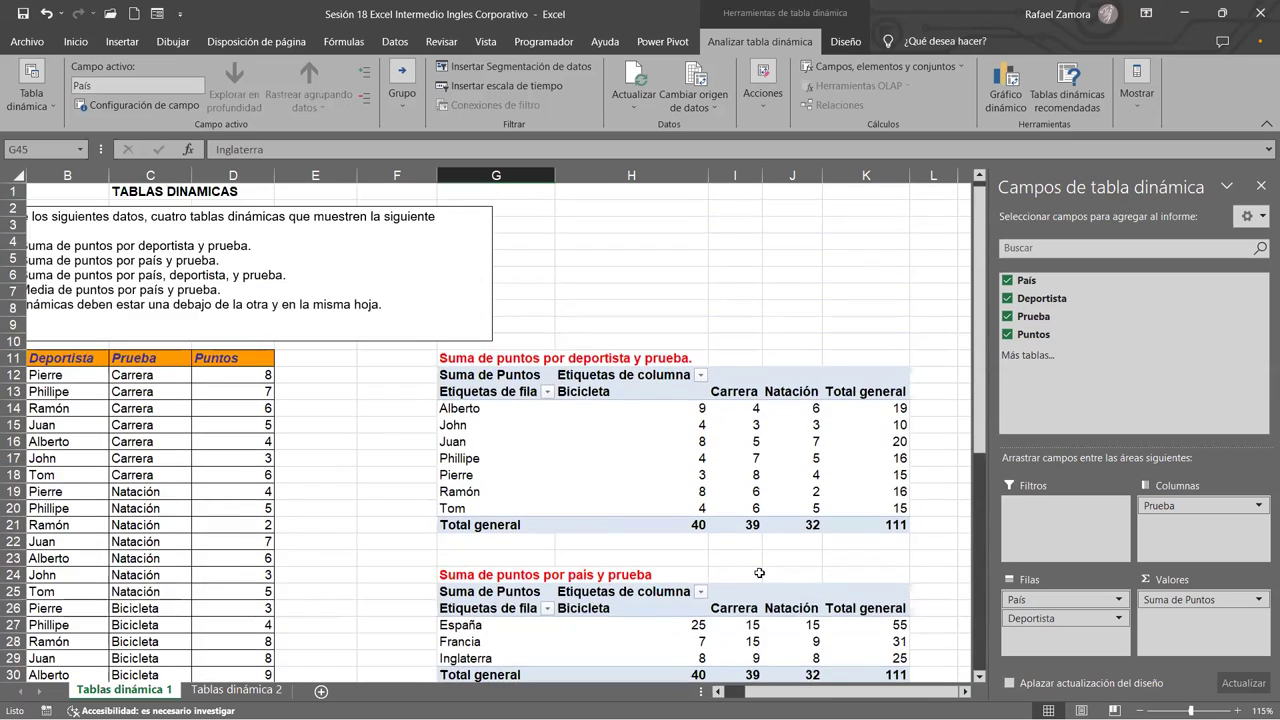
{"action": "scroll", "coordinate": [759, 573], "scroll_direction": "down", "scroll_amount": 9}
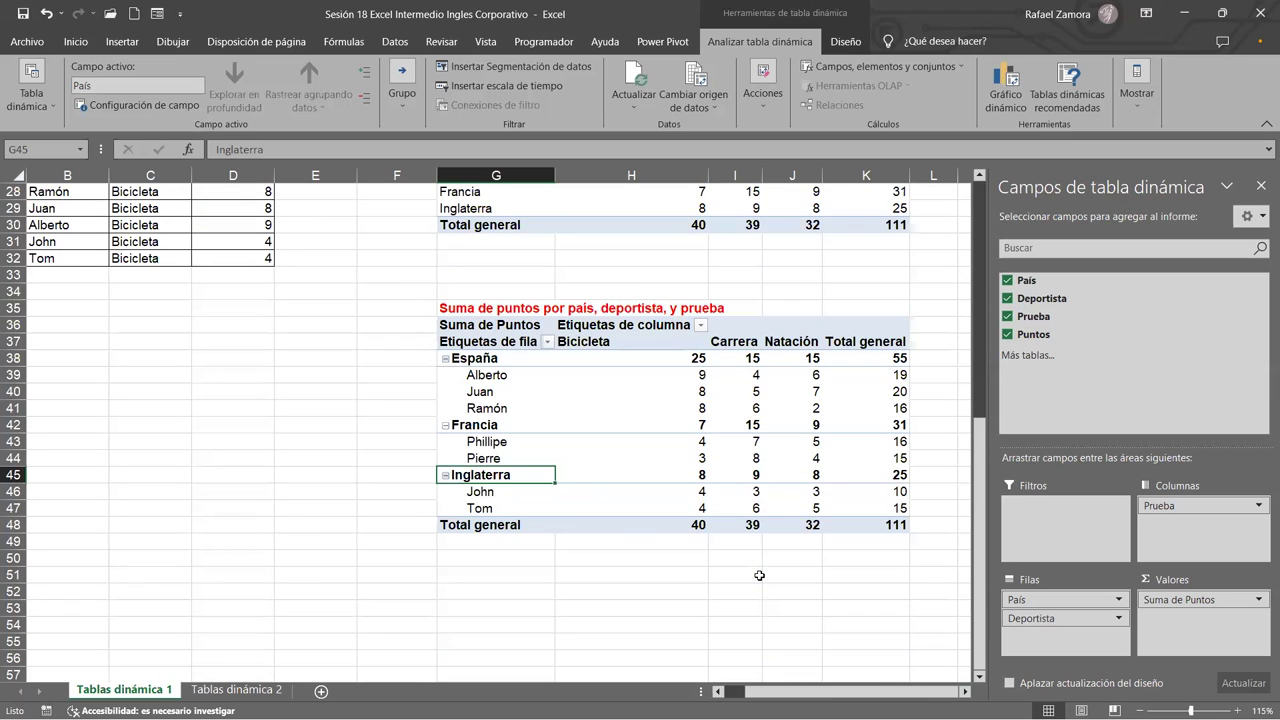
{"action": "scroll", "coordinate": [600, 460], "scroll_direction": "up", "scroll_amount": 4}
{"action": "scroll", "coordinate": [600, 460], "scroll_direction": "down", "scroll_amount": 4}
{"action": "left_click", "coordinate": [485, 309]}
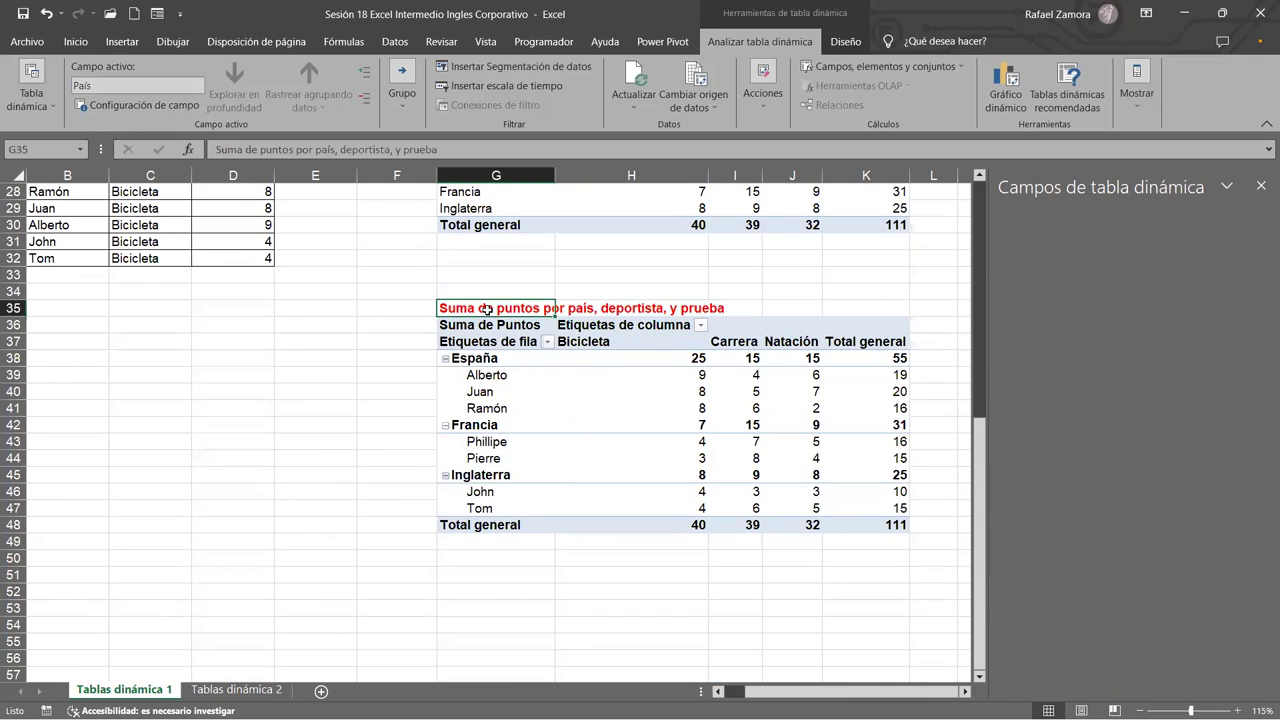
{"action": "key", "text": "ctrl+c"}
{"action": "left_click", "coordinate": [478, 594]}
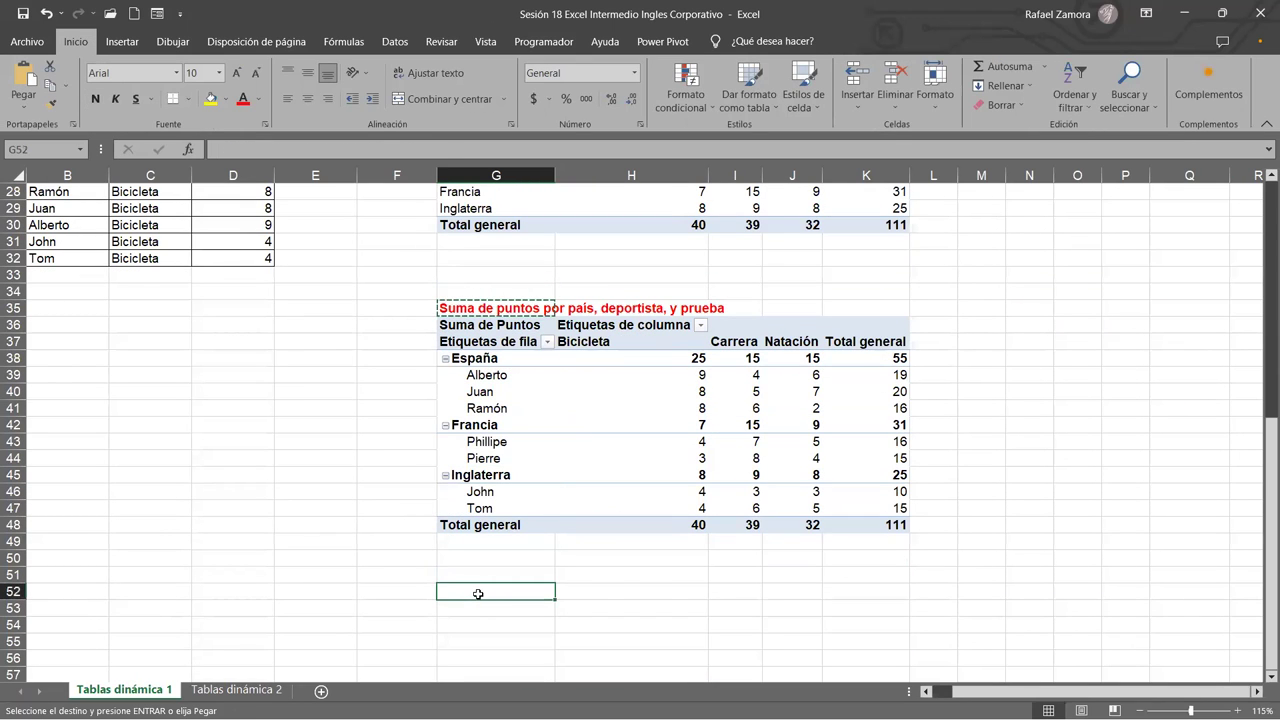
{"action": "key", "text": "ctrl+v"}
Replace the title in G52 with "Media de puntos por país y prueba" copied from the exercise text box, keeping the cell's bold red format.
{"action": "scroll", "coordinate": [238, 266], "scroll_direction": "up", "scroll_amount": 9}
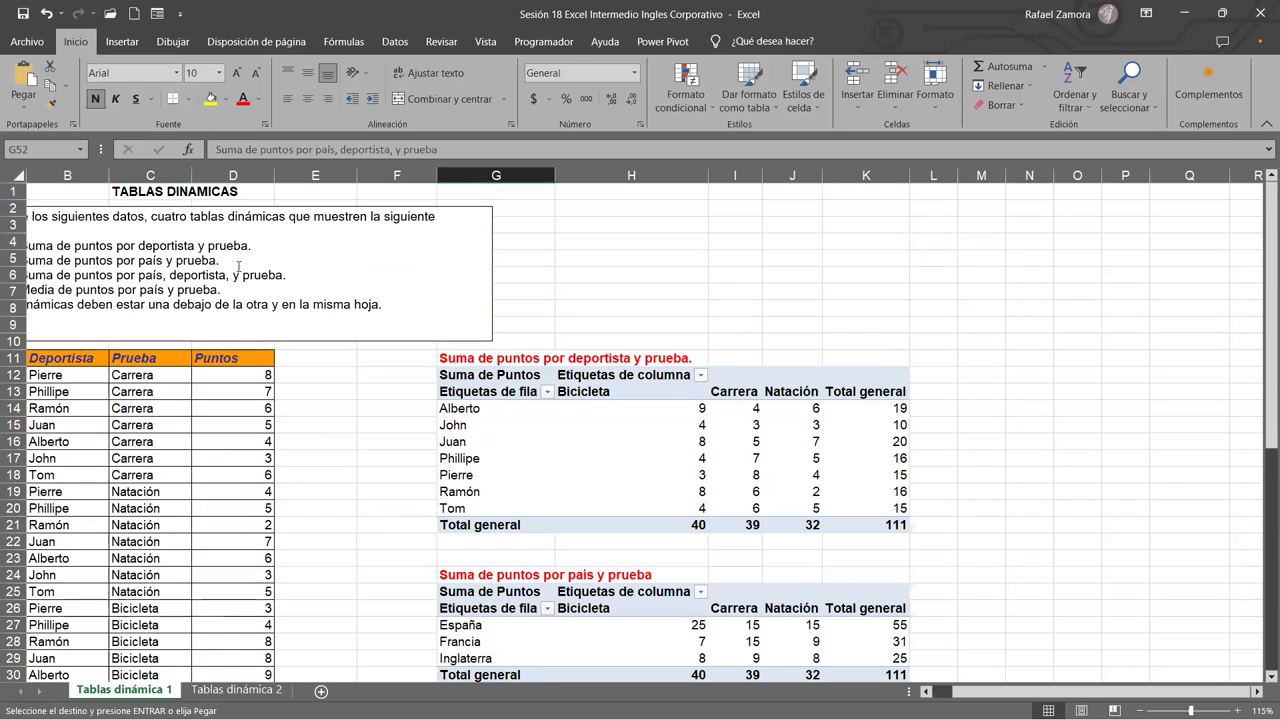
{"action": "left_click", "coordinate": [143, 291]}
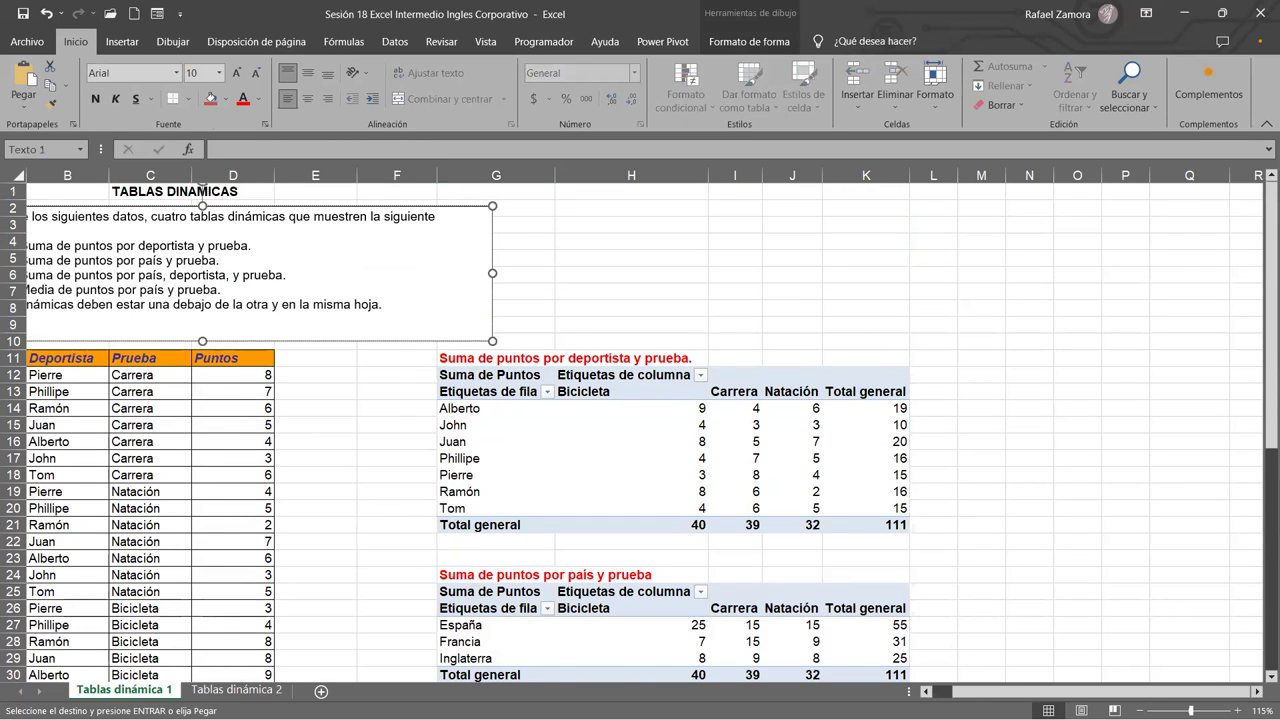
{"action": "scroll", "coordinate": [259, 303], "scroll_direction": "left", "scroll_amount": 1}
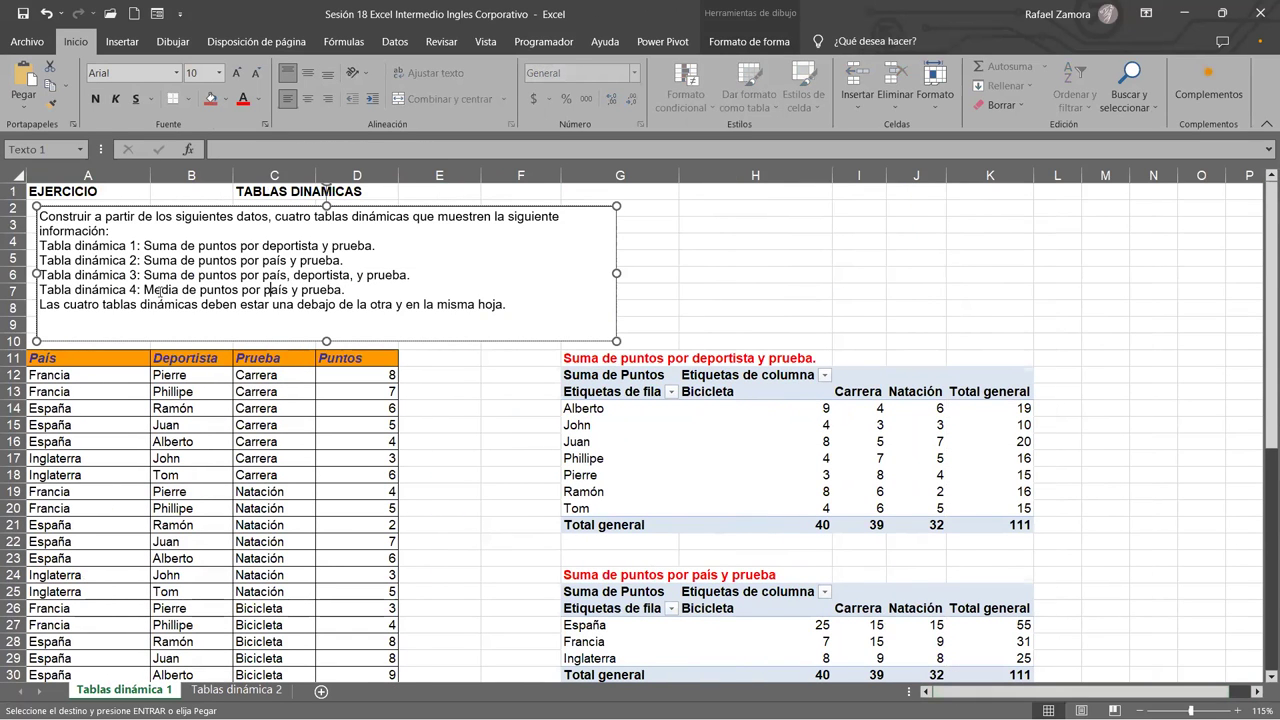
{"action": "left_click_drag", "start_coordinate": [143, 289], "coordinate": [290, 290]}
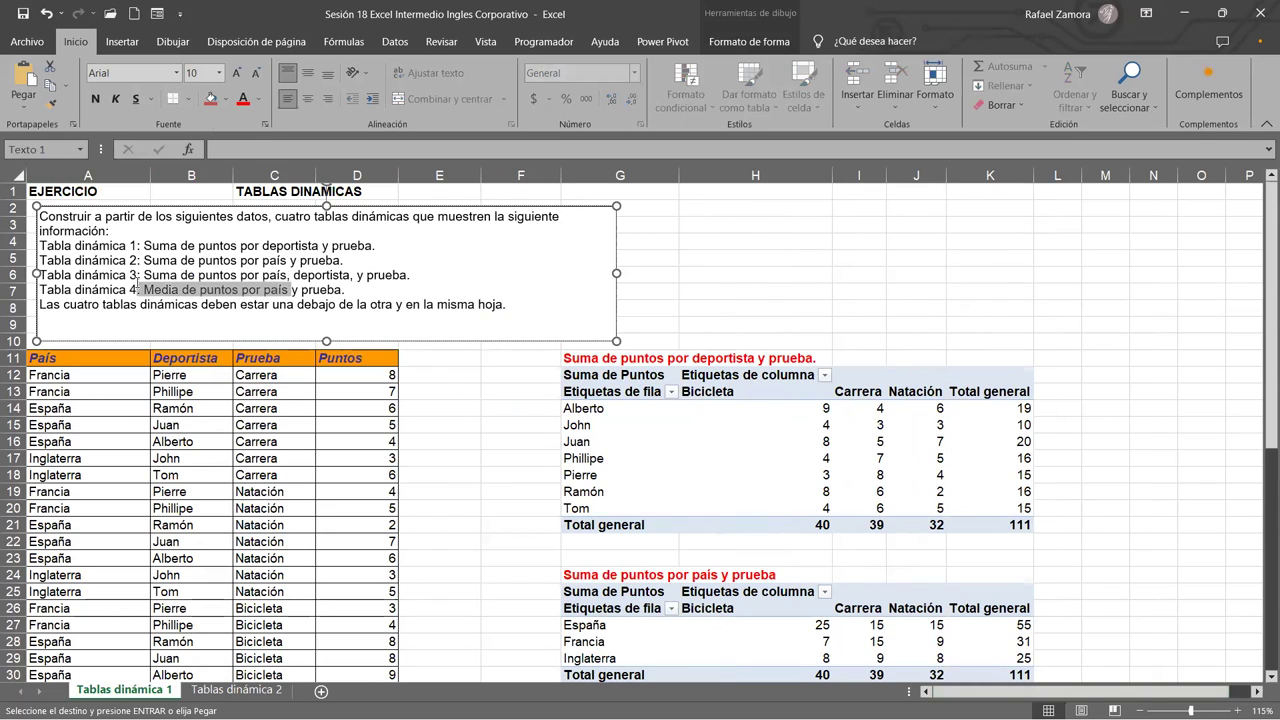
{"action": "left_click", "coordinate": [137, 284]}
{"action": "left_click_drag", "start_coordinate": [144, 290], "coordinate": [341, 289]}
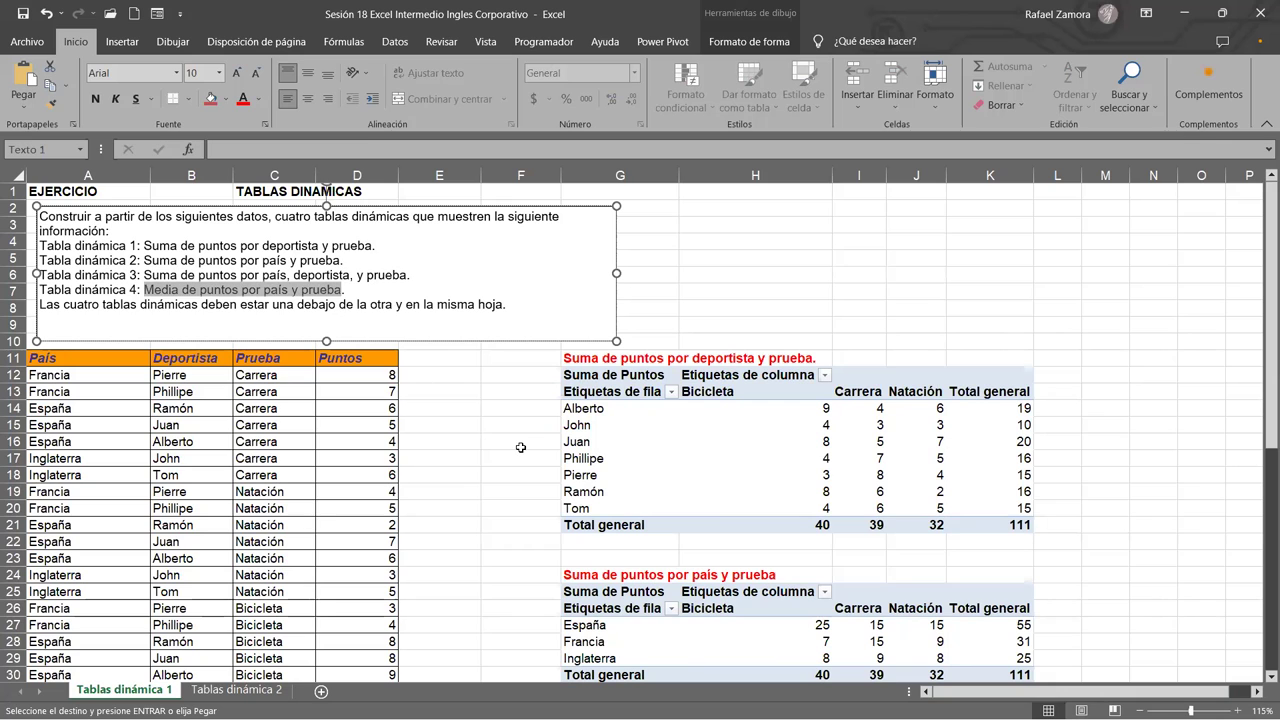
{"action": "key", "text": "Escape"}
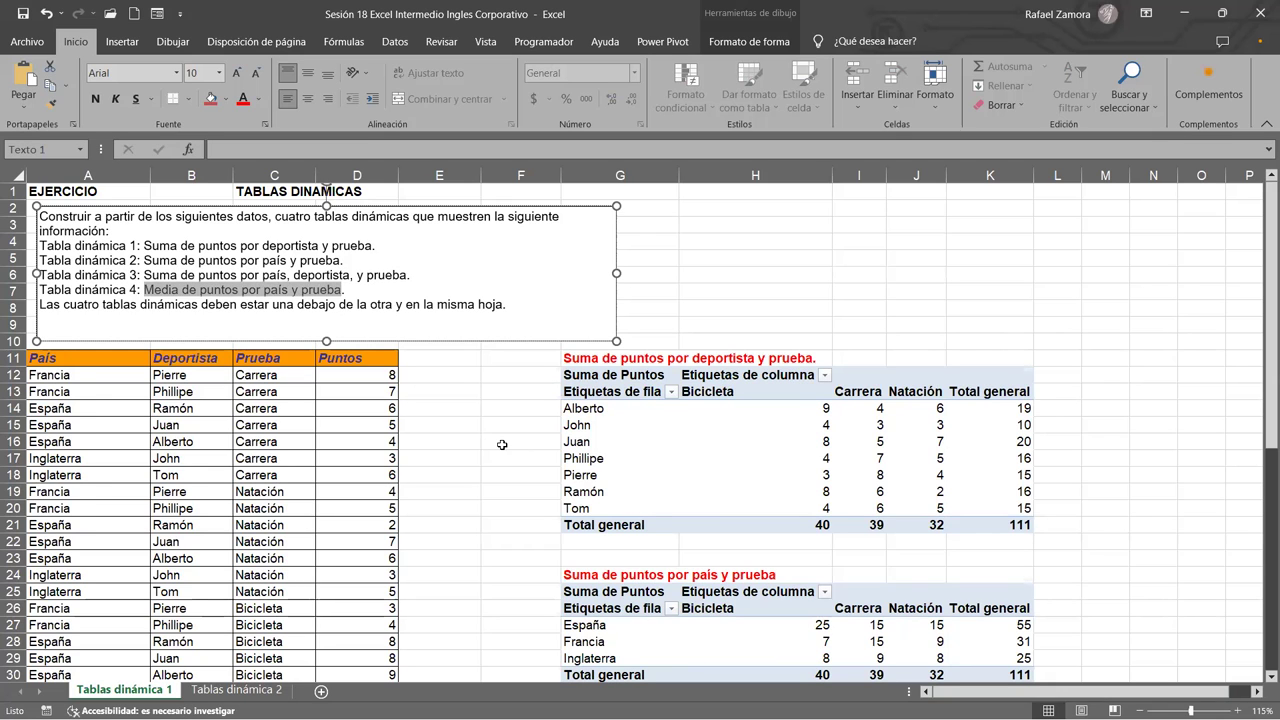
{"action": "scroll", "coordinate": [520, 446], "scroll_direction": "down", "scroll_amount": 10}
{"action": "left_click", "coordinate": [610, 542]}
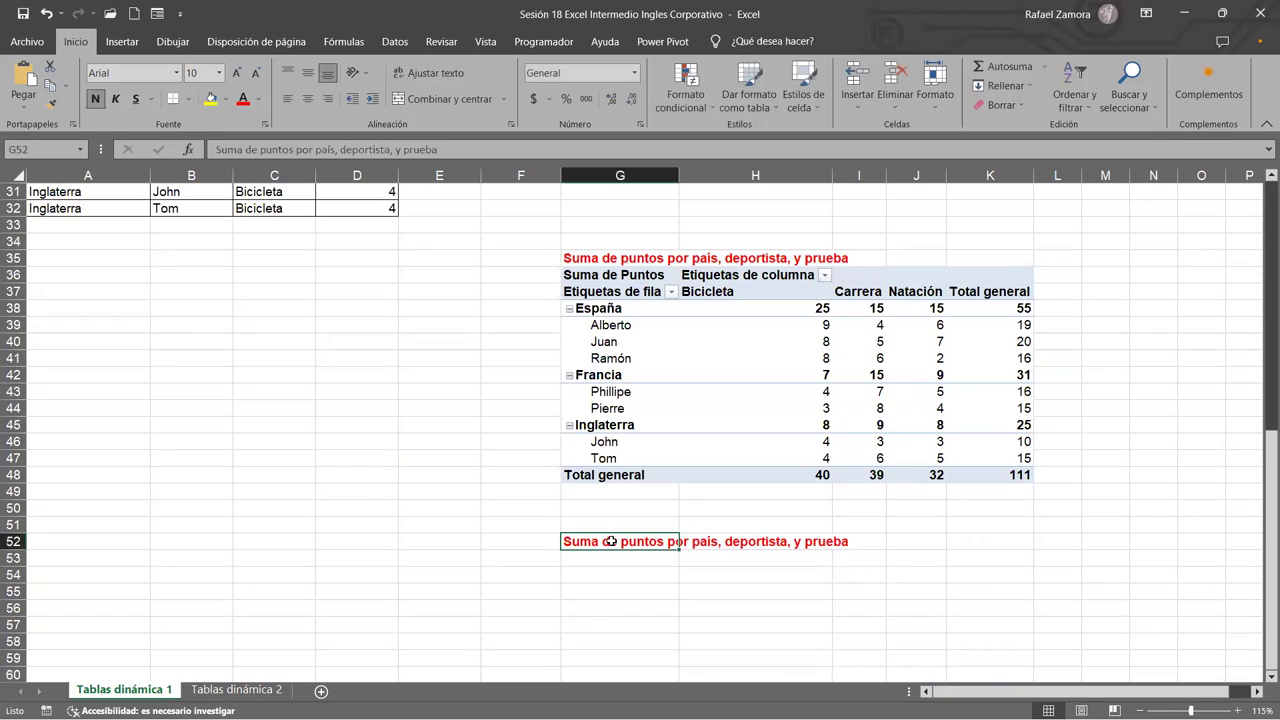
{"action": "right_click", "coordinate": [610, 541]}
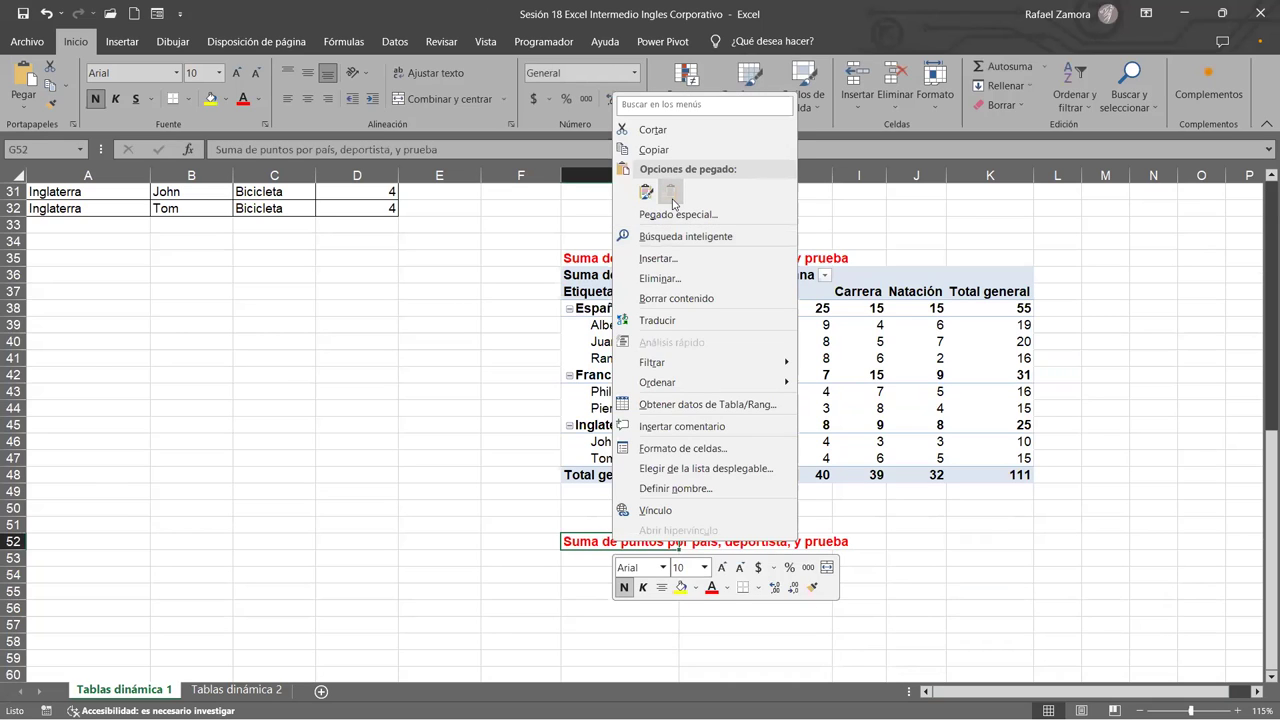
{"action": "left_click", "coordinate": [671, 194]}
{"action": "left_click", "coordinate": [826, 620]}
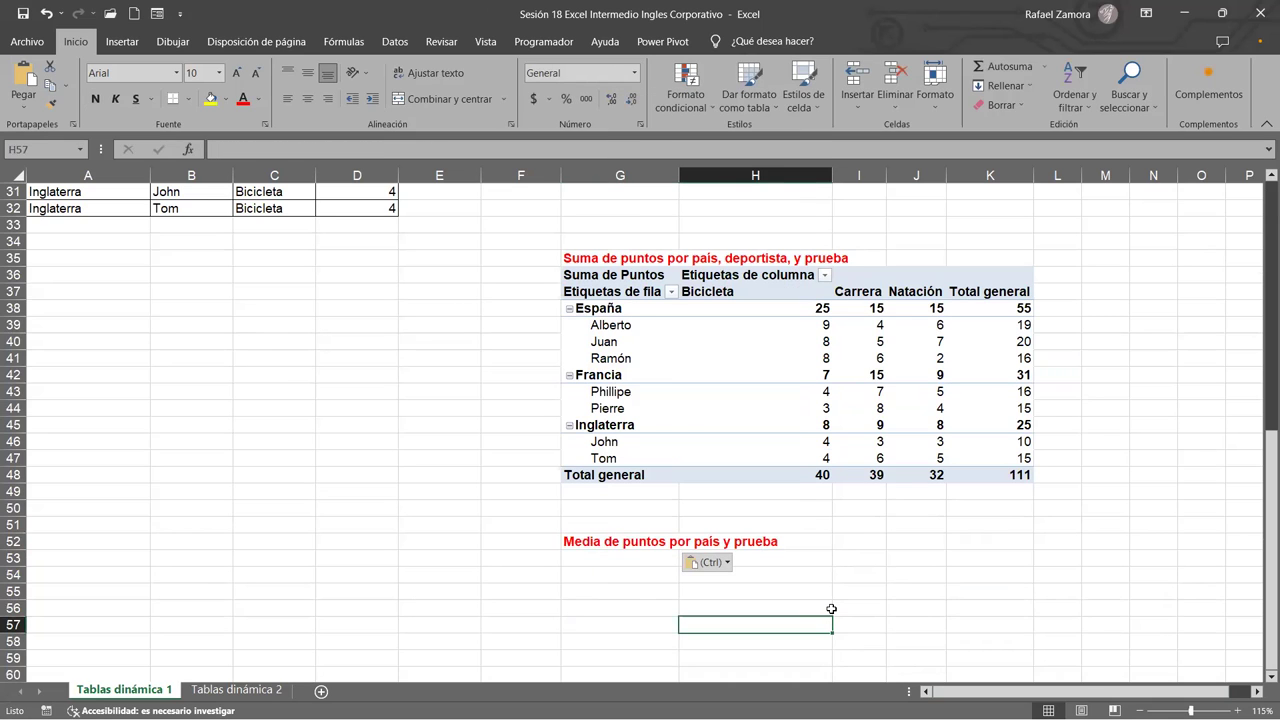
Insert a fourth pivot table from the range A11:D32, placing it on the existing Tablas dinámica 1 sheet at cell G53.
{"action": "scroll", "coordinate": [650, 530], "scroll_direction": "up", "scroll_amount": 3}
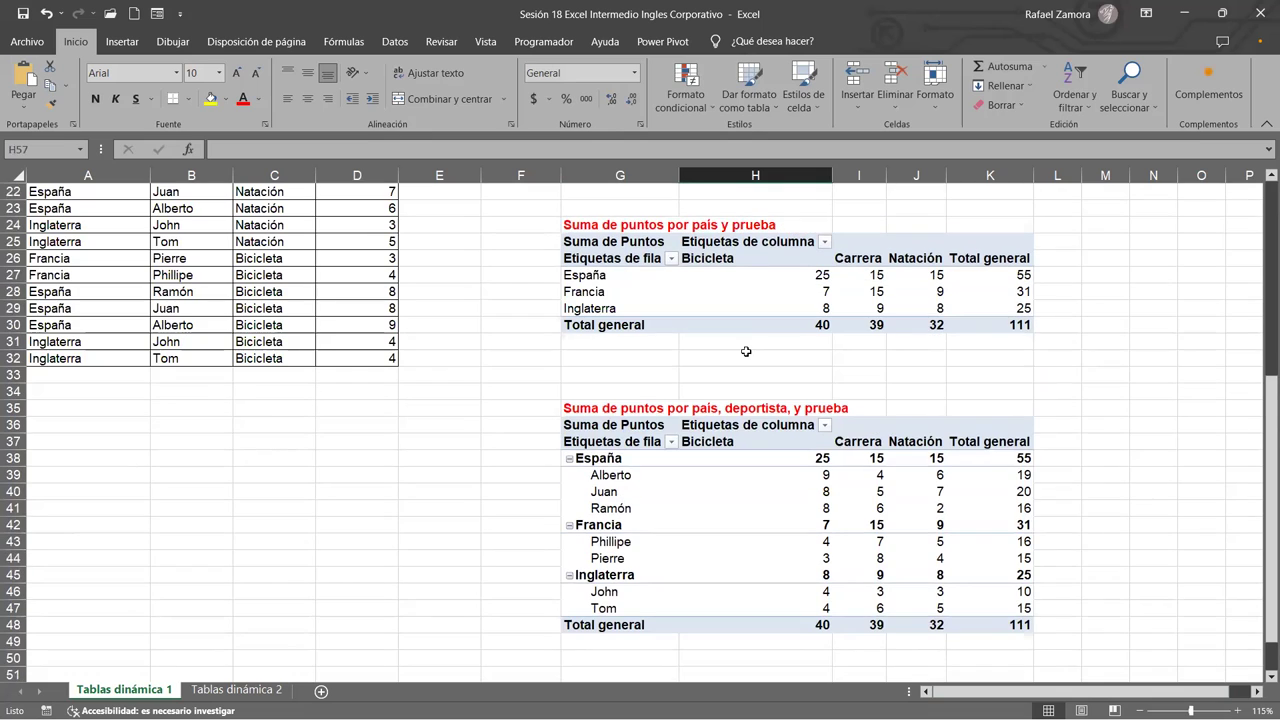
{"action": "left_click", "coordinate": [260, 211]}
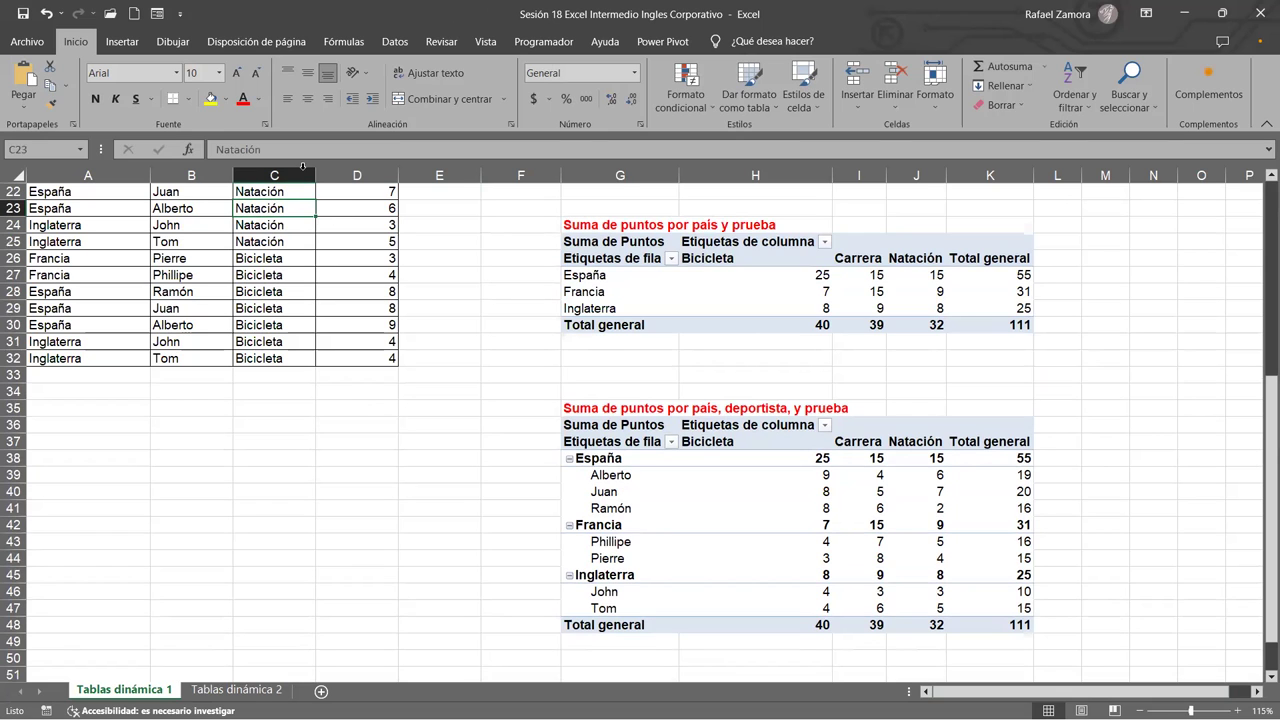
{"action": "left_click", "coordinate": [134, 40]}
{"action": "left_click", "coordinate": [33, 85]}
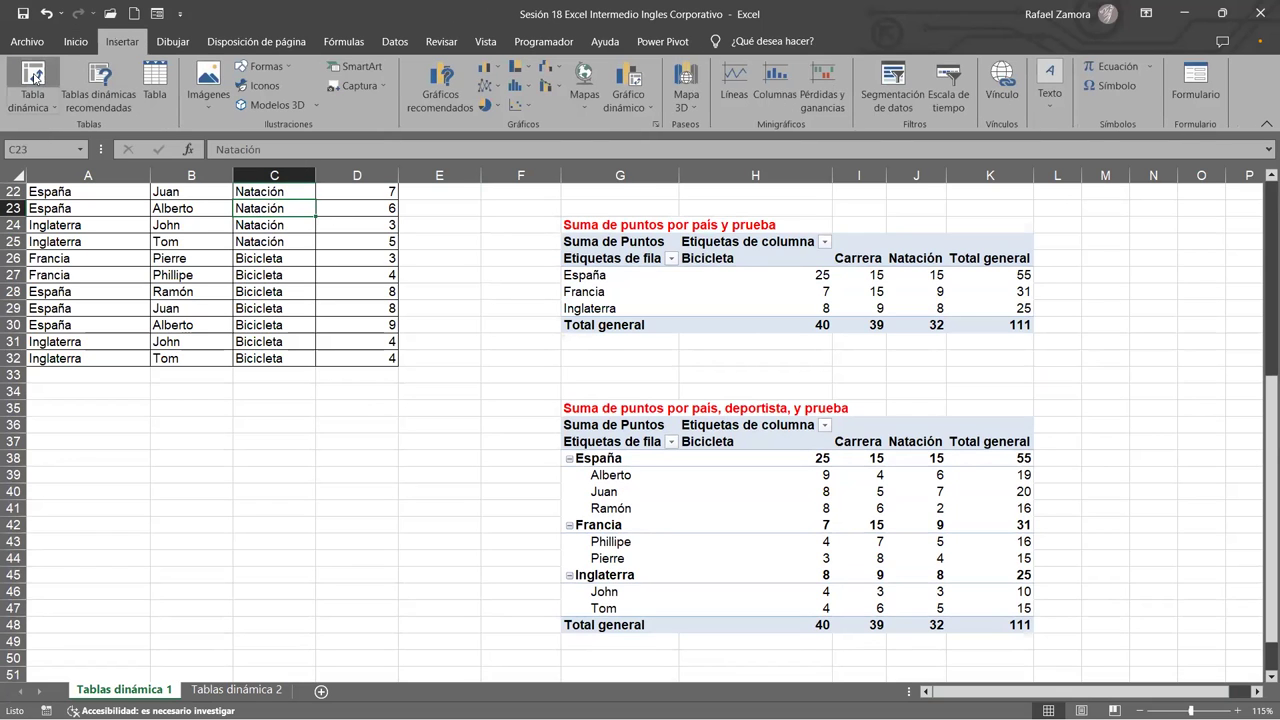
{"action": "left_click", "coordinate": [896, 172]}
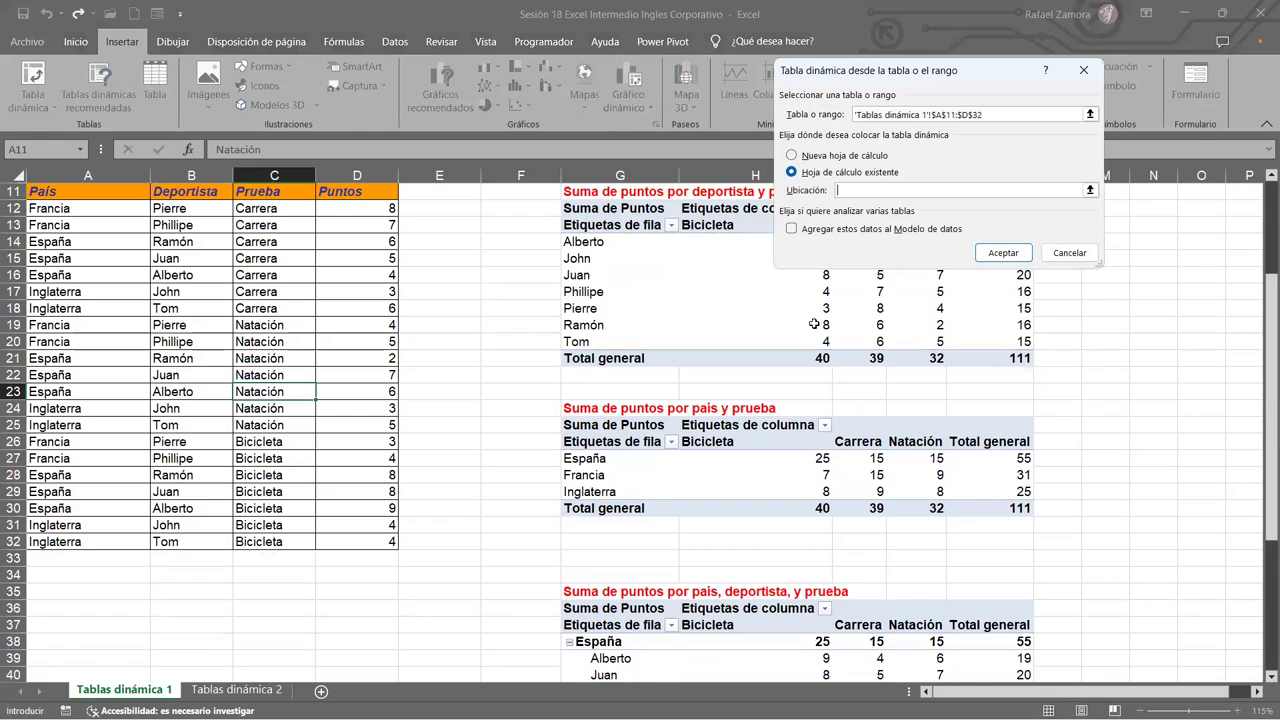
{"action": "scroll", "coordinate": [696, 450], "scroll_direction": "down", "scroll_amount": 7}
{"action": "scroll", "coordinate": [696, 450], "scroll_direction": "down", "scroll_amount": 2}
{"action": "left_click", "coordinate": [660, 441]}
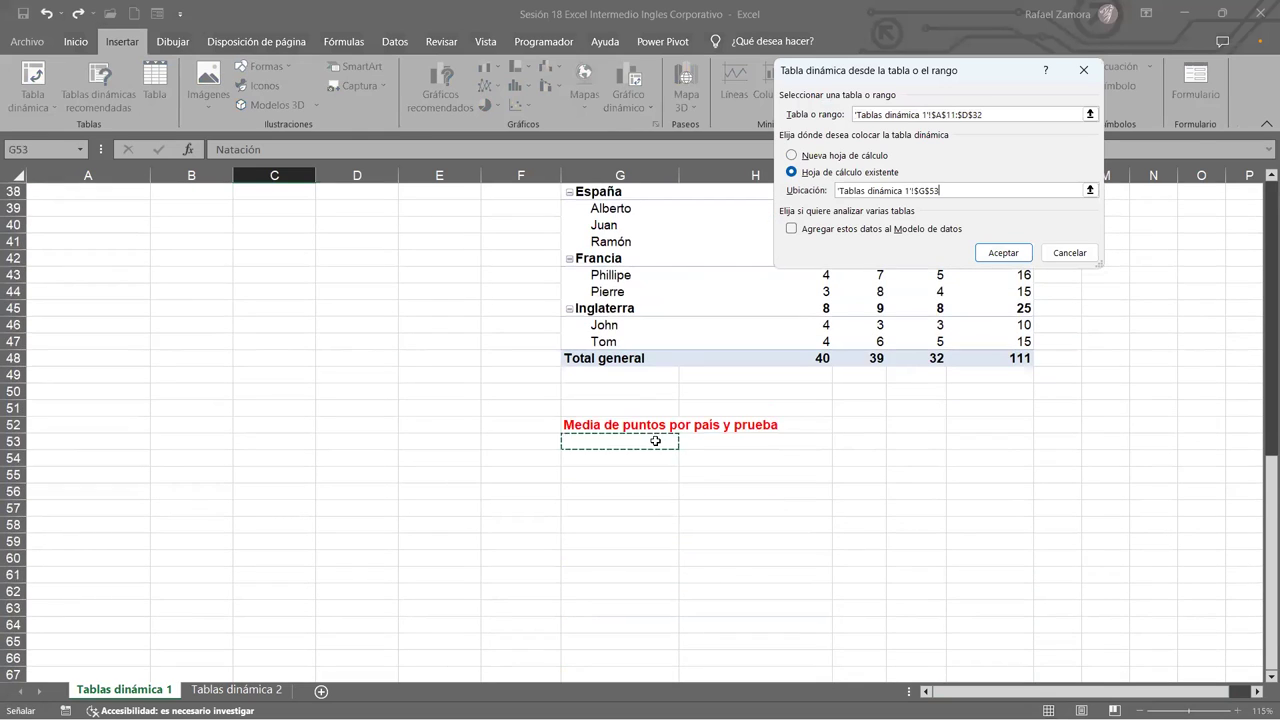
{"action": "left_click", "coordinate": [1000, 258]}
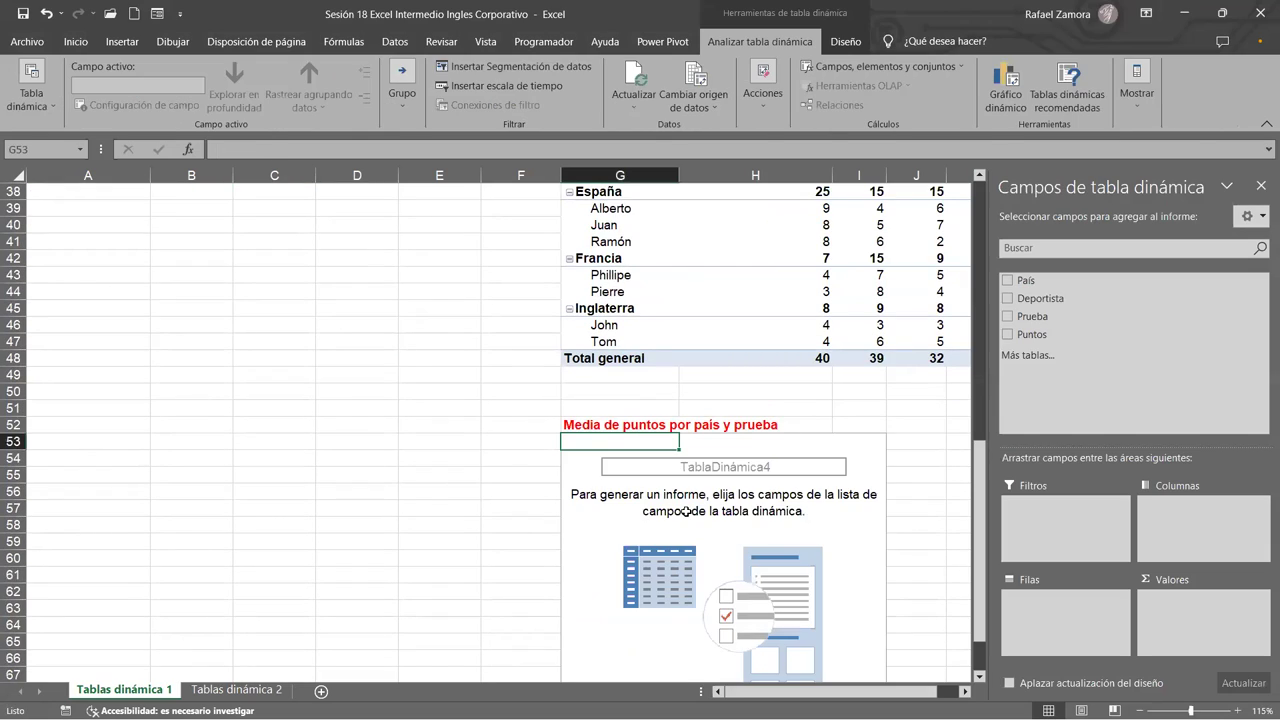
Lay out the fourth pivot table with País as rows, Prueba as columns and the sum of Puntos as values.
{"action": "scroll", "coordinate": [712, 606], "scroll_direction": "down", "scroll_amount": 2}
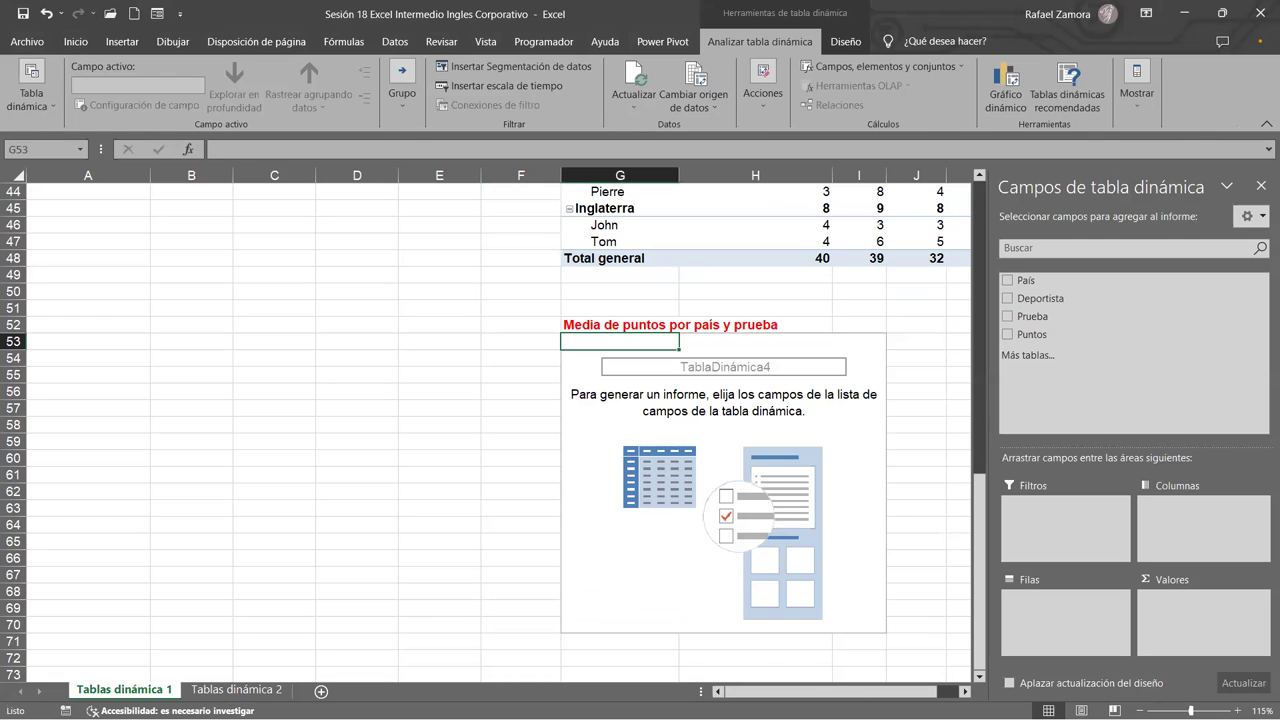
{"action": "left_click_drag", "start_coordinate": [940, 691], "coordinate": [952, 691]}
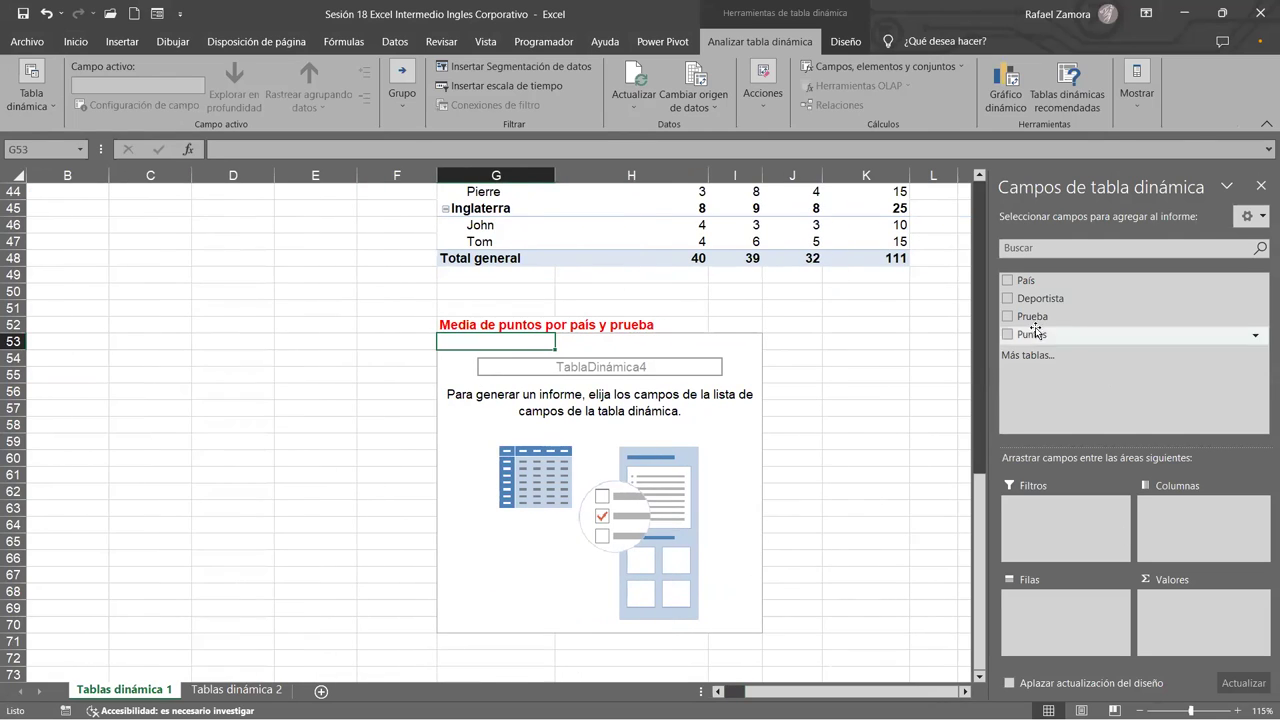
{"action": "left_click_drag", "start_coordinate": [1035, 330], "coordinate": [1218, 633]}
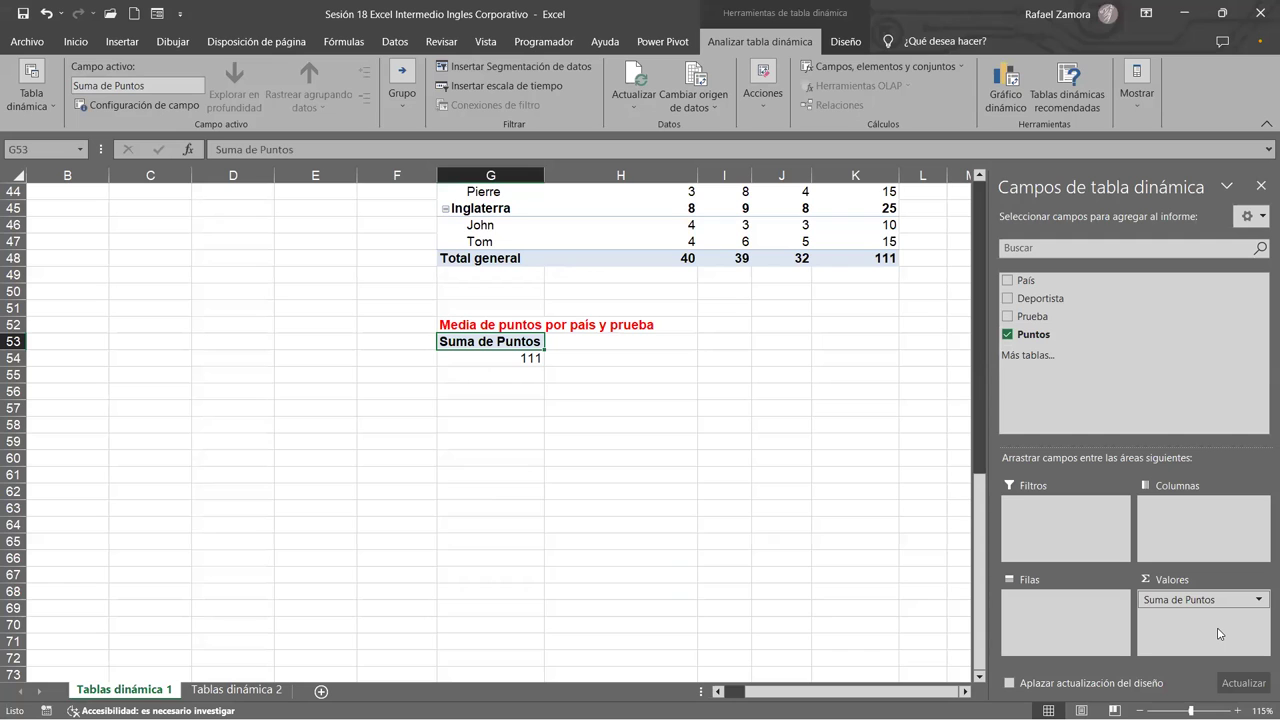
{"action": "scroll", "coordinate": [691, 491], "scroll_direction": "up", "scroll_amount": 3}
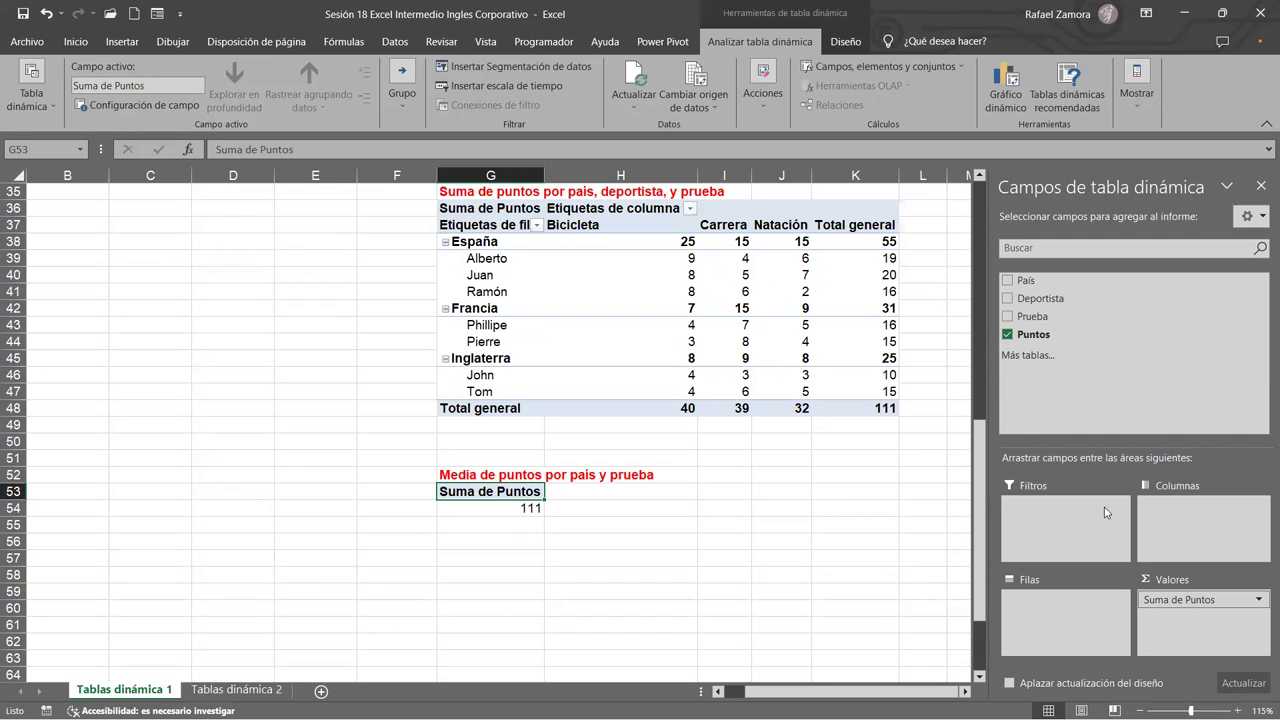
{"action": "left_click_drag", "start_coordinate": [1025, 281], "coordinate": [1045, 615]}
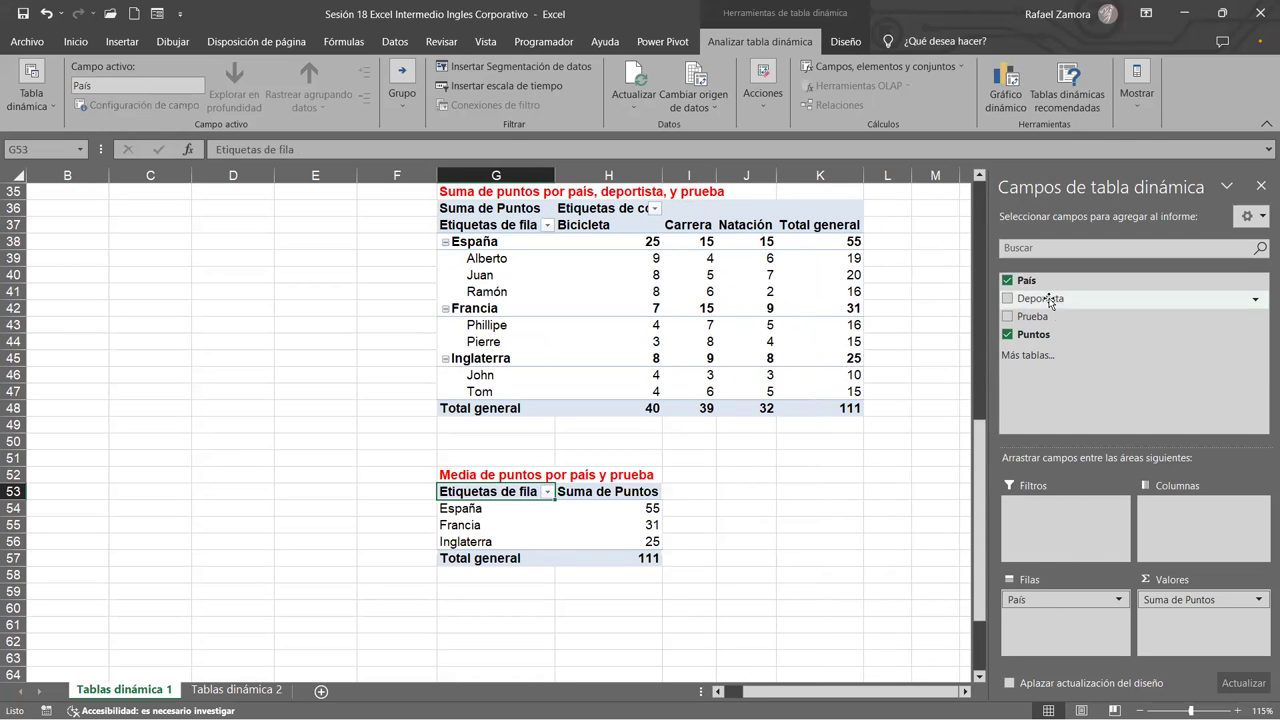
{"action": "left_click_drag", "start_coordinate": [1048, 318], "coordinate": [1198, 532]}
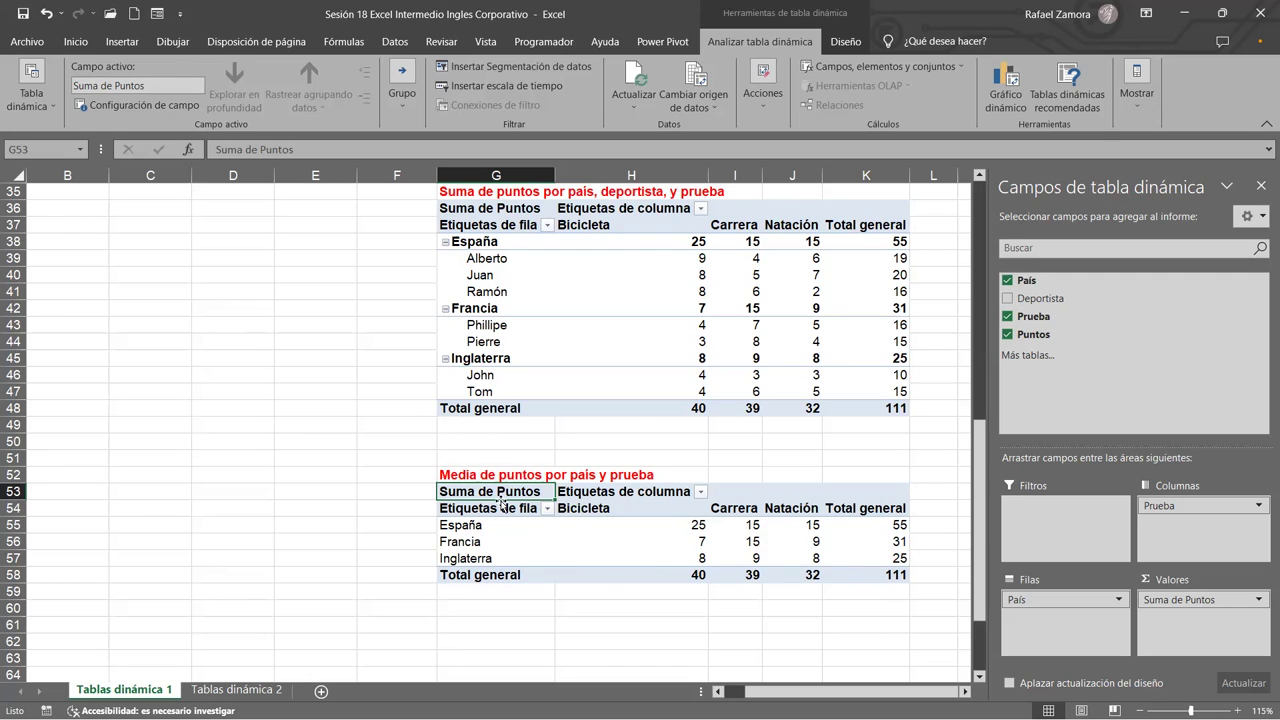
Change the fourth pivot table's Puntos values from a sum to Promedio.
{"action": "scroll", "coordinate": [539, 415], "scroll_direction": "up", "scroll_amount": 3}
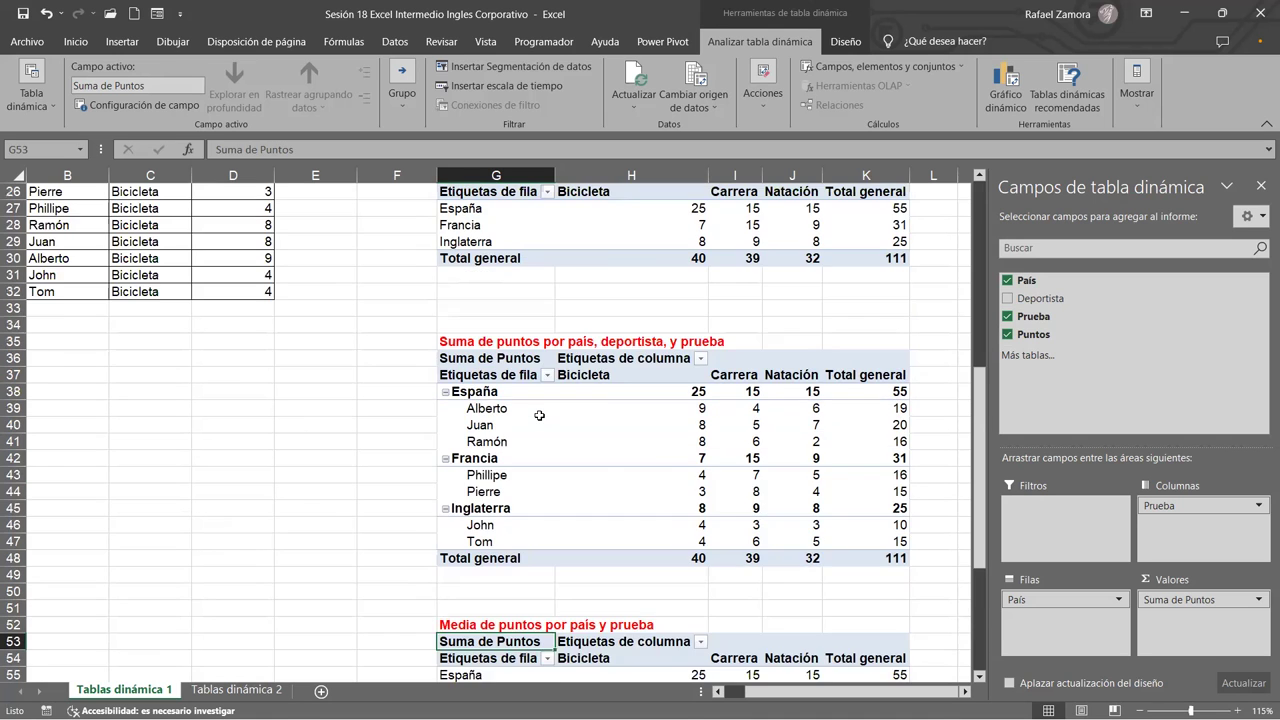
{"action": "scroll", "coordinate": [539, 415], "scroll_direction": "up", "scroll_amount": 8}
{"action": "scroll", "coordinate": [496, 316], "scroll_direction": "down", "scroll_amount": 8}
{"action": "scroll", "coordinate": [531, 378], "scroll_direction": "down", "scroll_amount": 4}
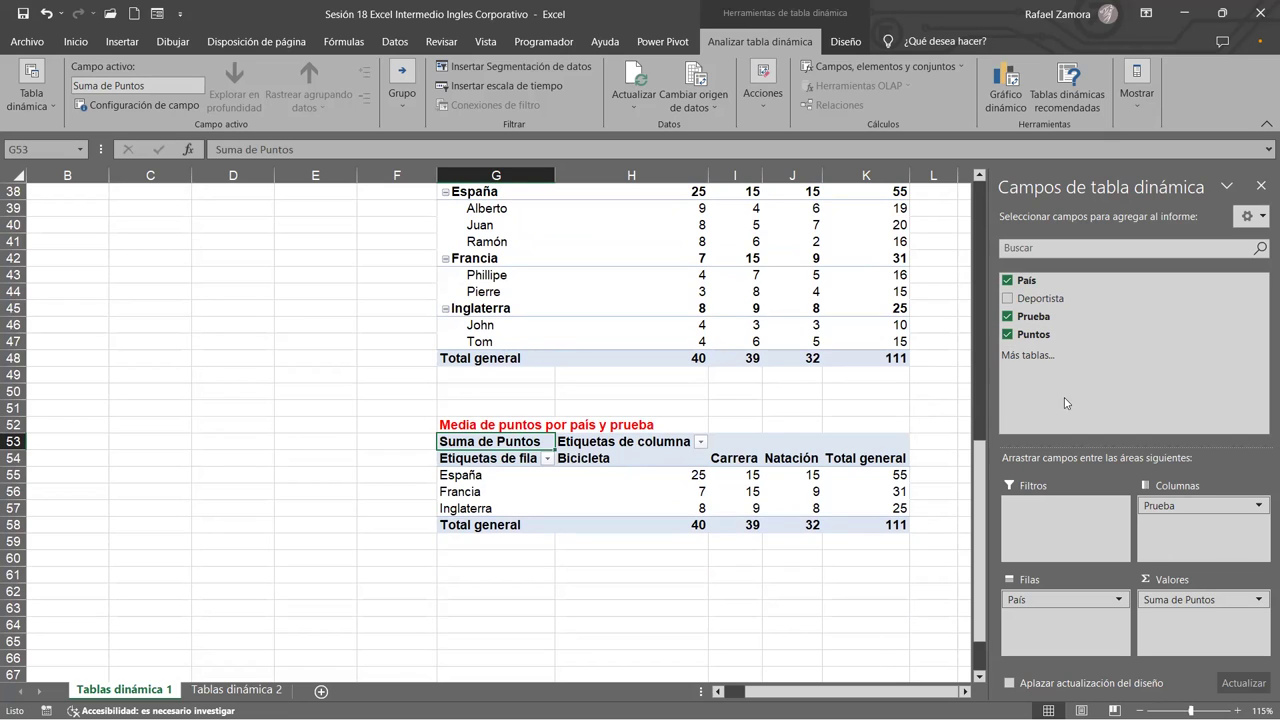
{"action": "left_click", "coordinate": [1259, 602]}
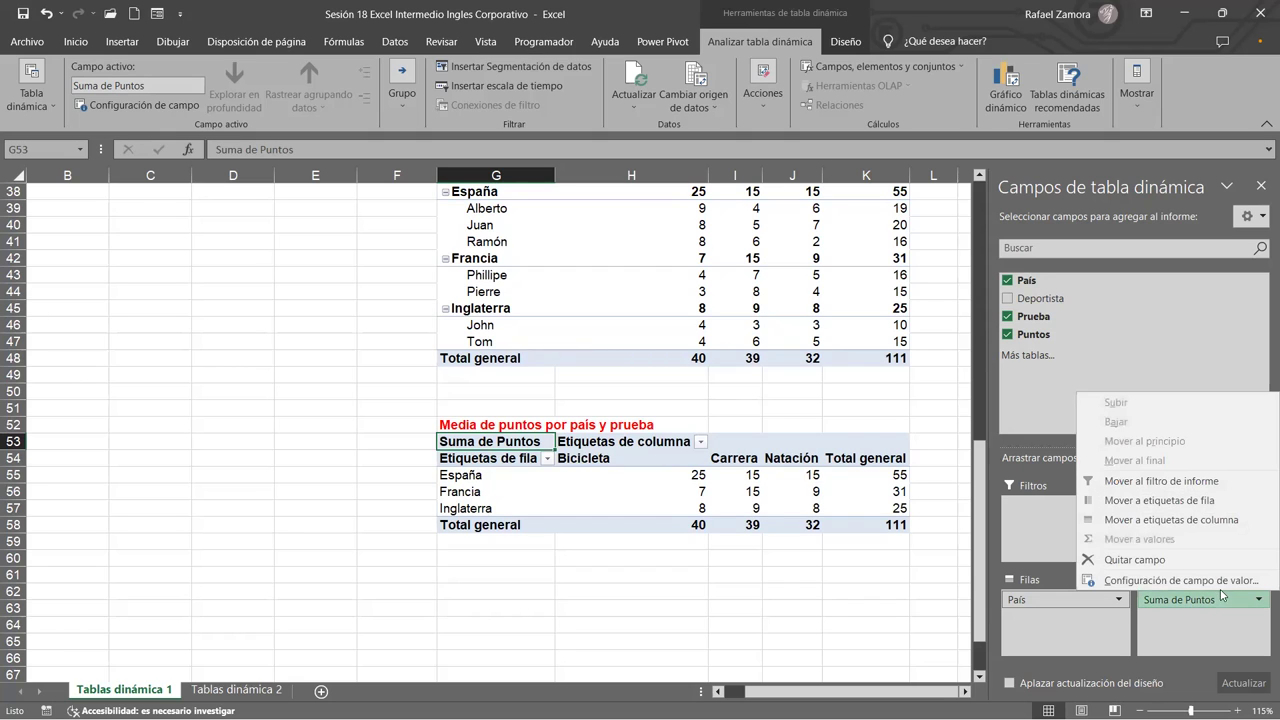
{"action": "left_click", "coordinate": [1180, 580]}
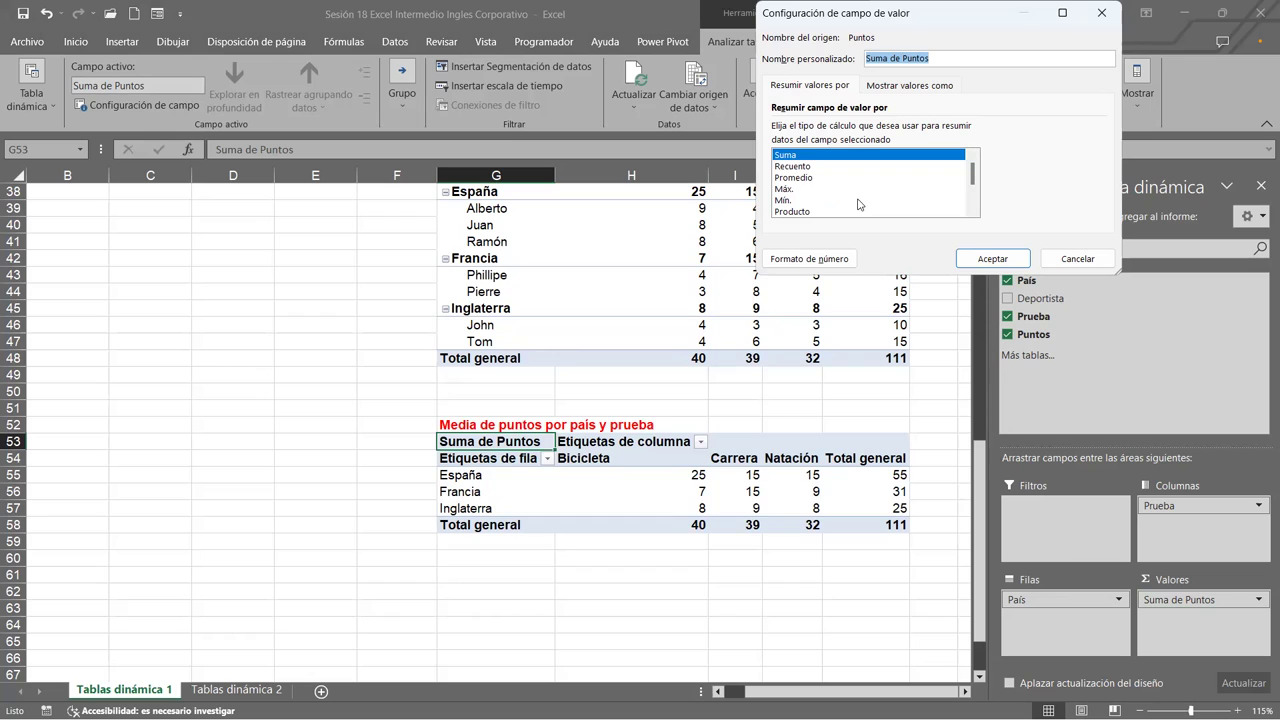
{"action": "left_click", "coordinate": [816, 188]}
{"action": "left_click", "coordinate": [818, 179]}
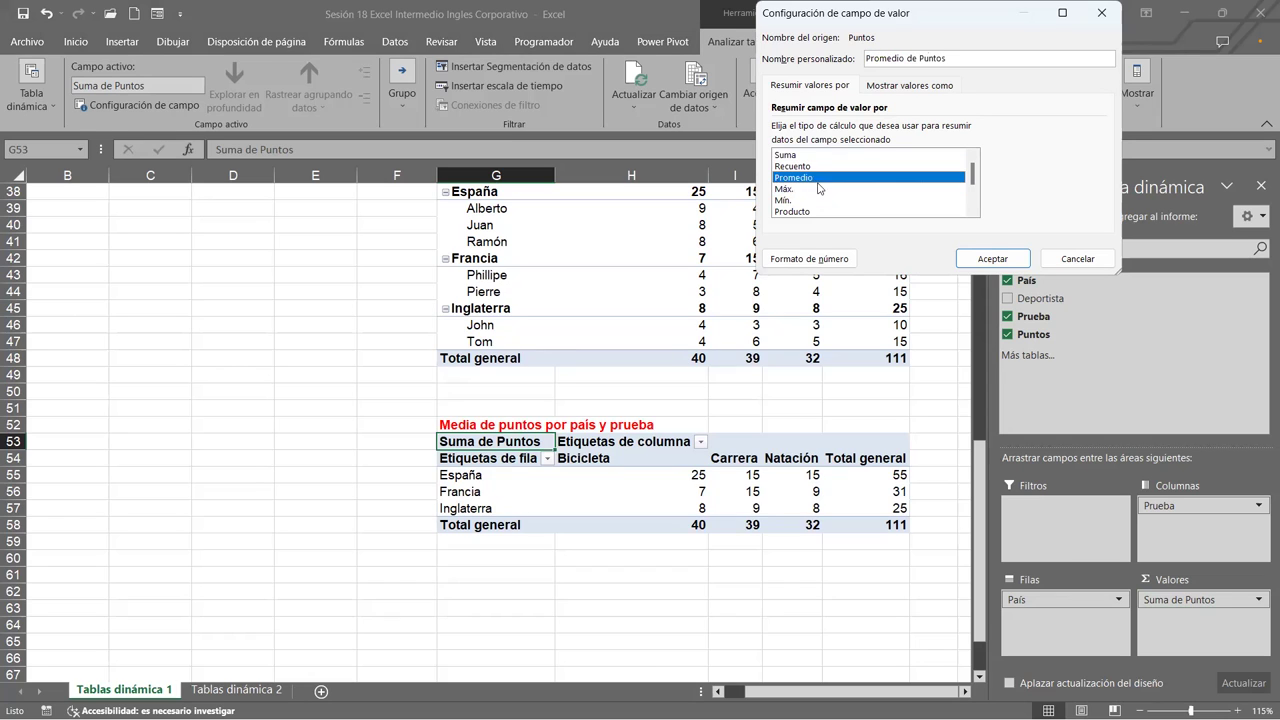
{"action": "left_click", "coordinate": [1018, 261]}
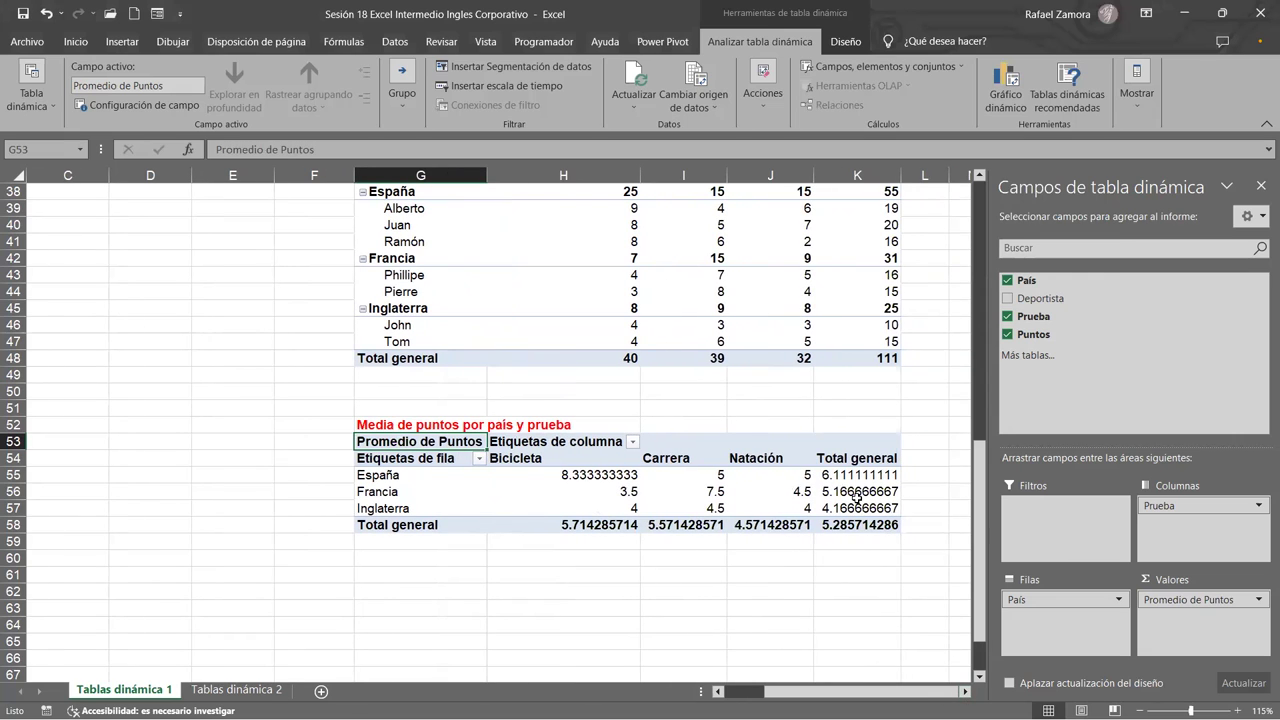
{"action": "mouse_move", "coordinate": [857, 497]}
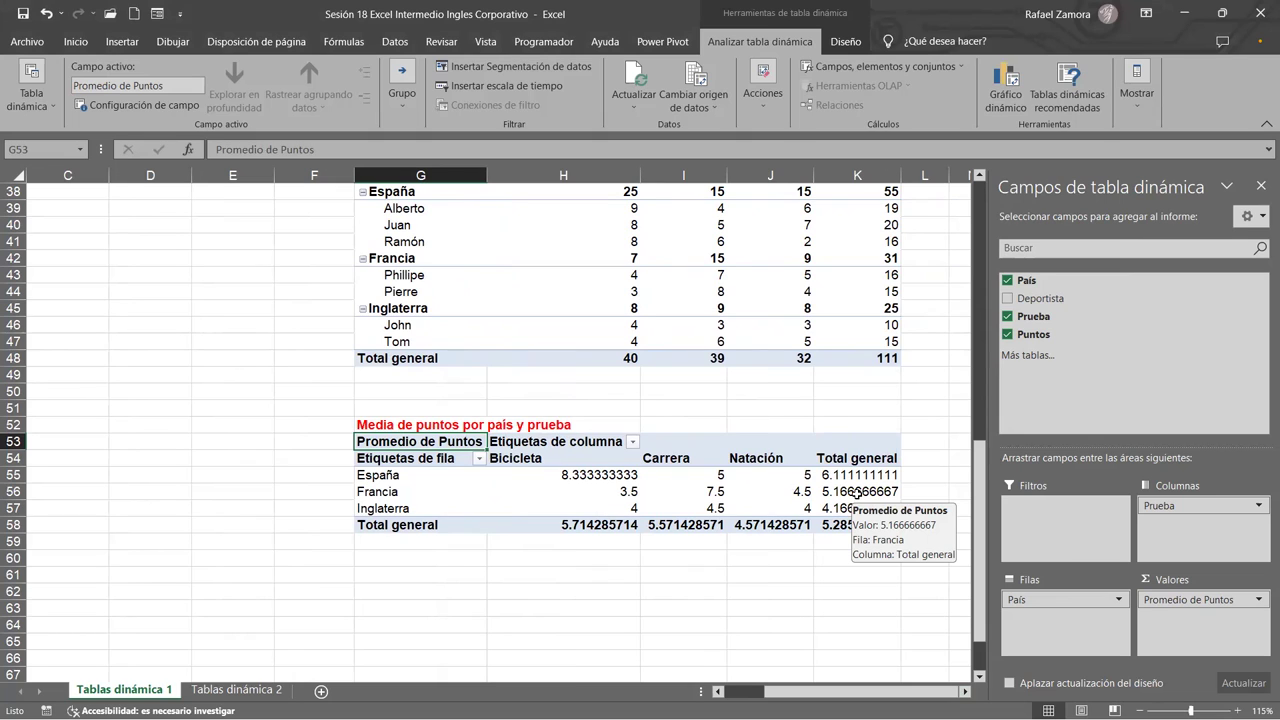
{"action": "left_click", "coordinate": [857, 494]}
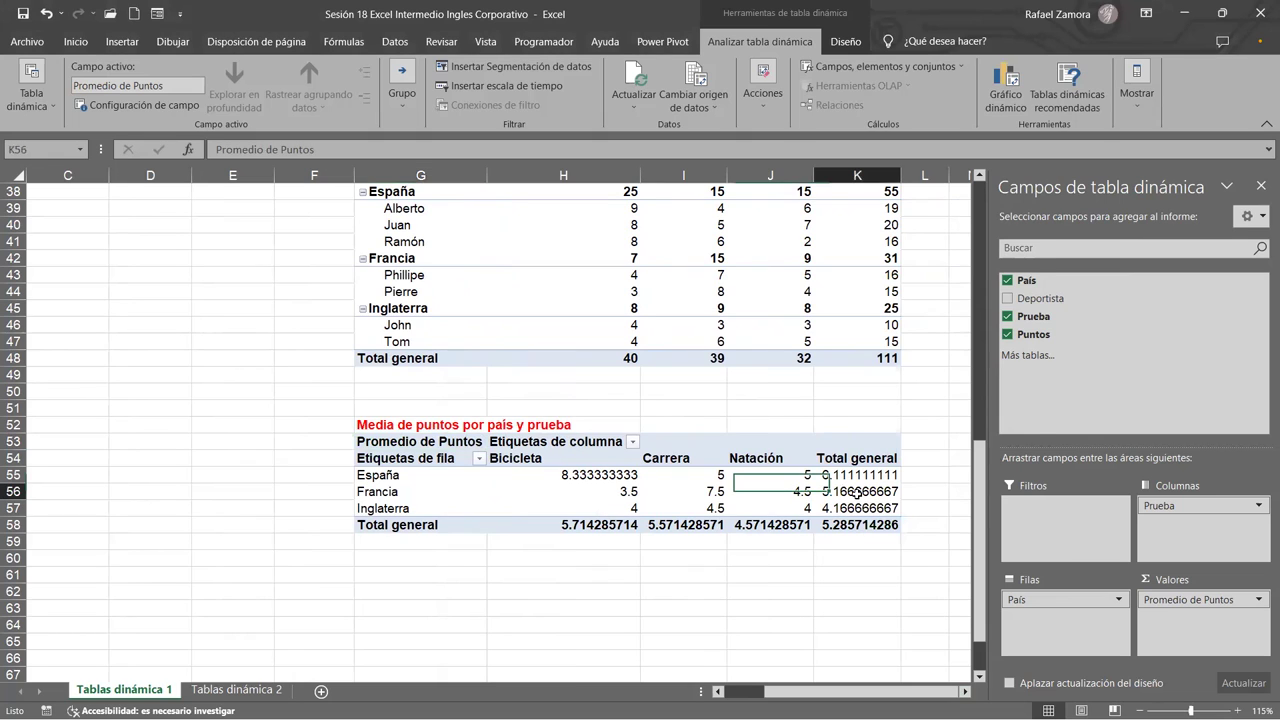
{"action": "right_click", "coordinate": [857, 494]}
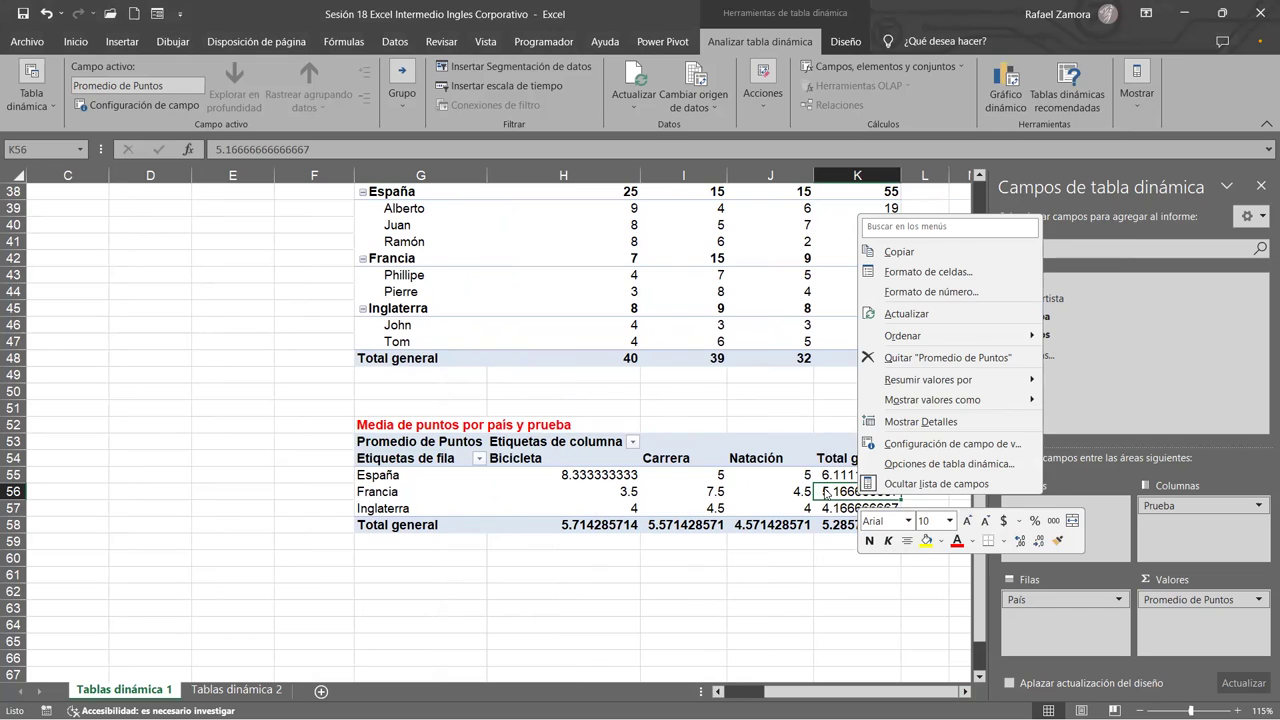
{"action": "right_click", "coordinate": [826, 494]}
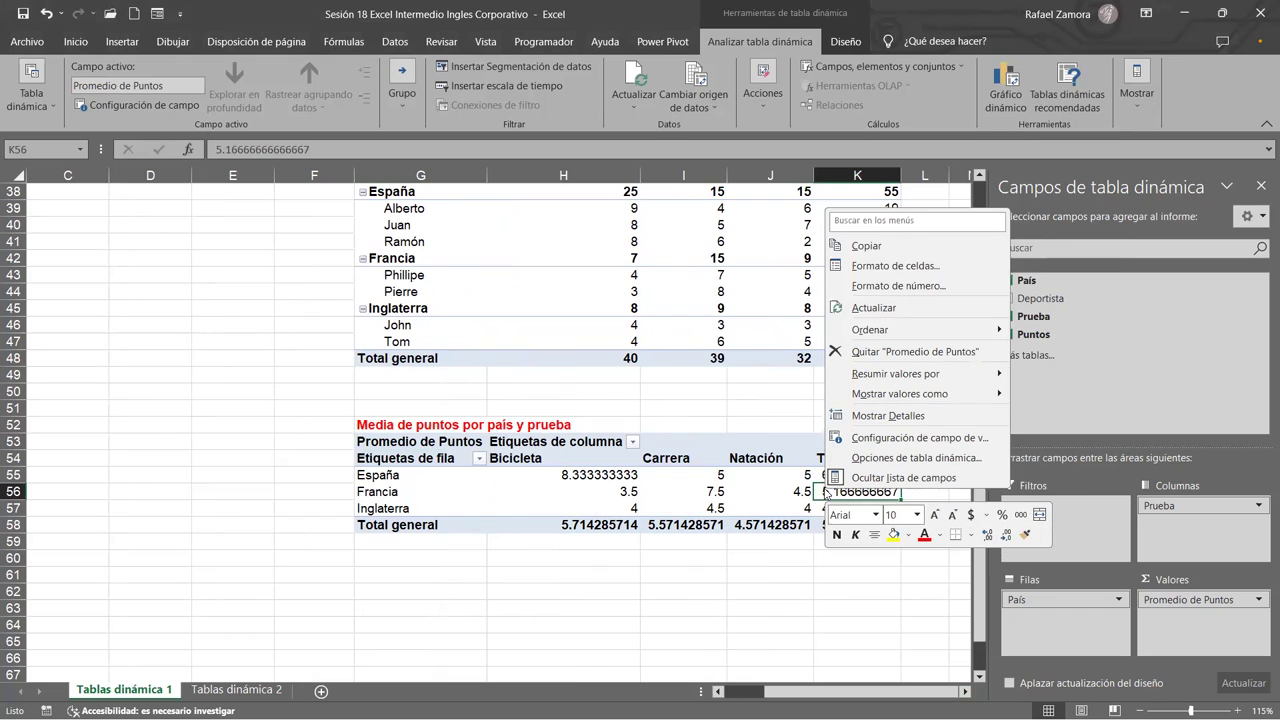
{"action": "left_click", "coordinate": [1258, 600]}
{"action": "left_click", "coordinate": [1185, 581]}
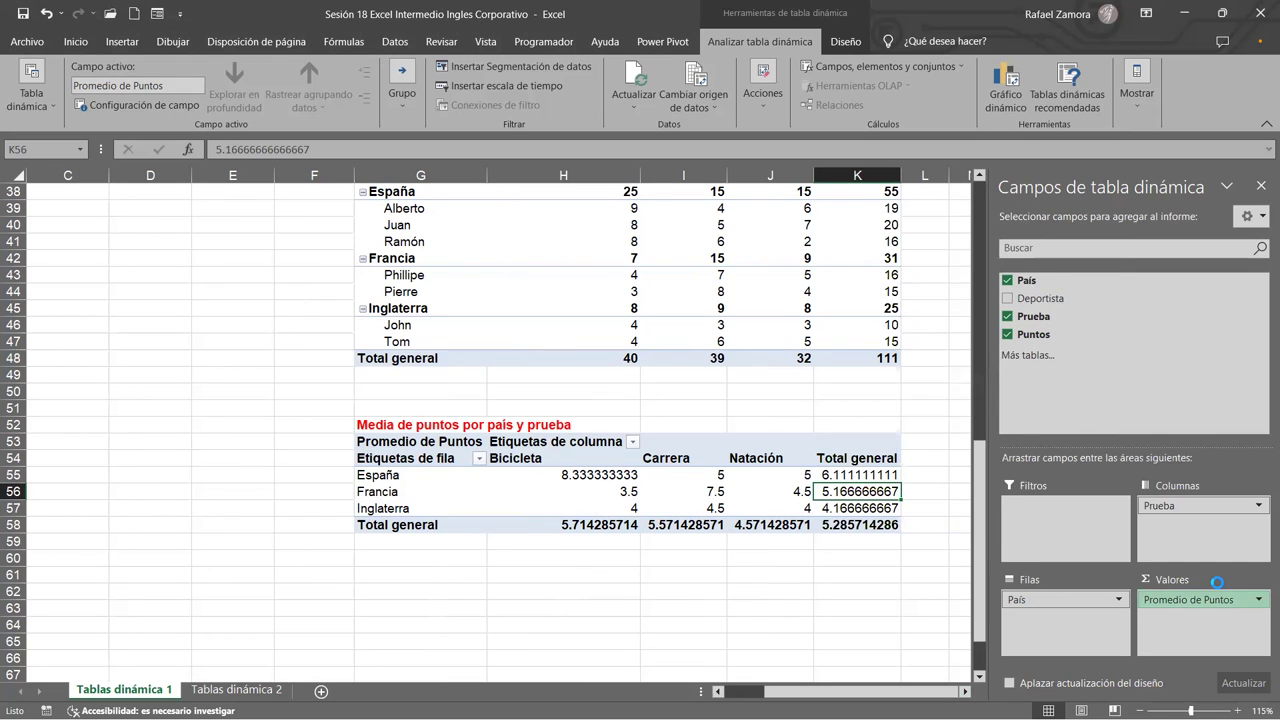
{"action": "left_click", "coordinate": [790, 262]}
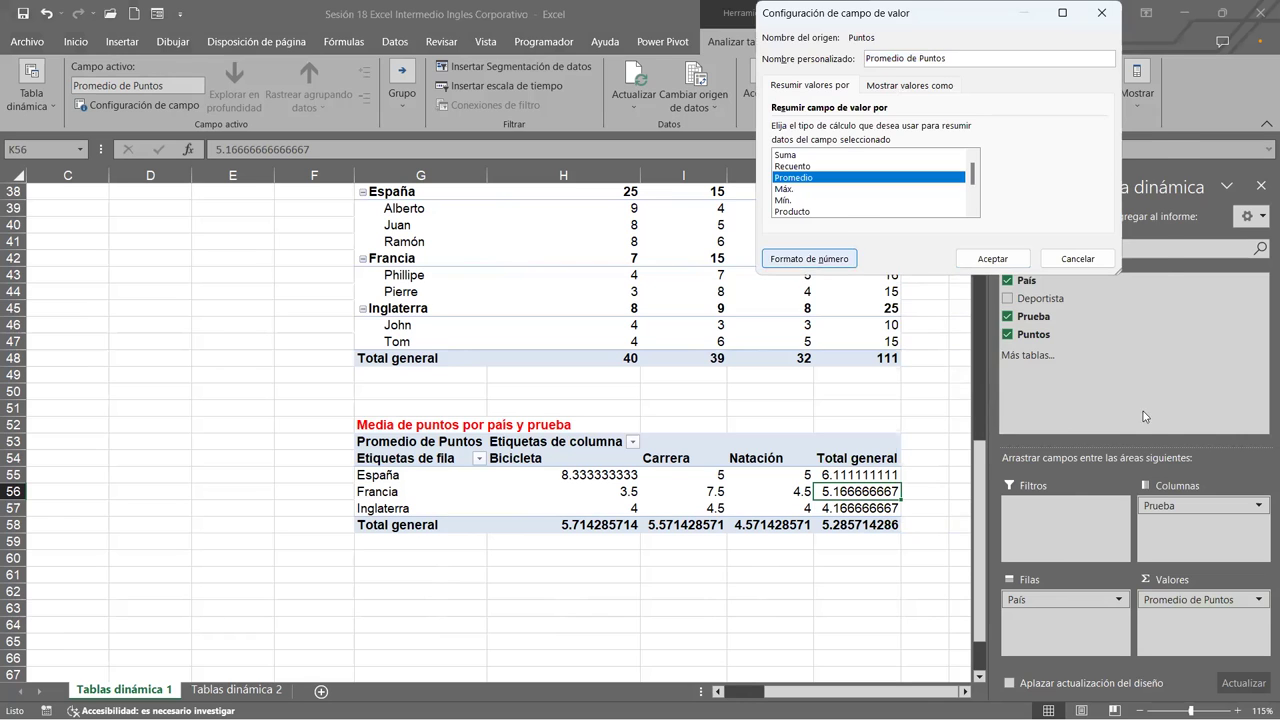
{"action": "key", "text": "Escape"}
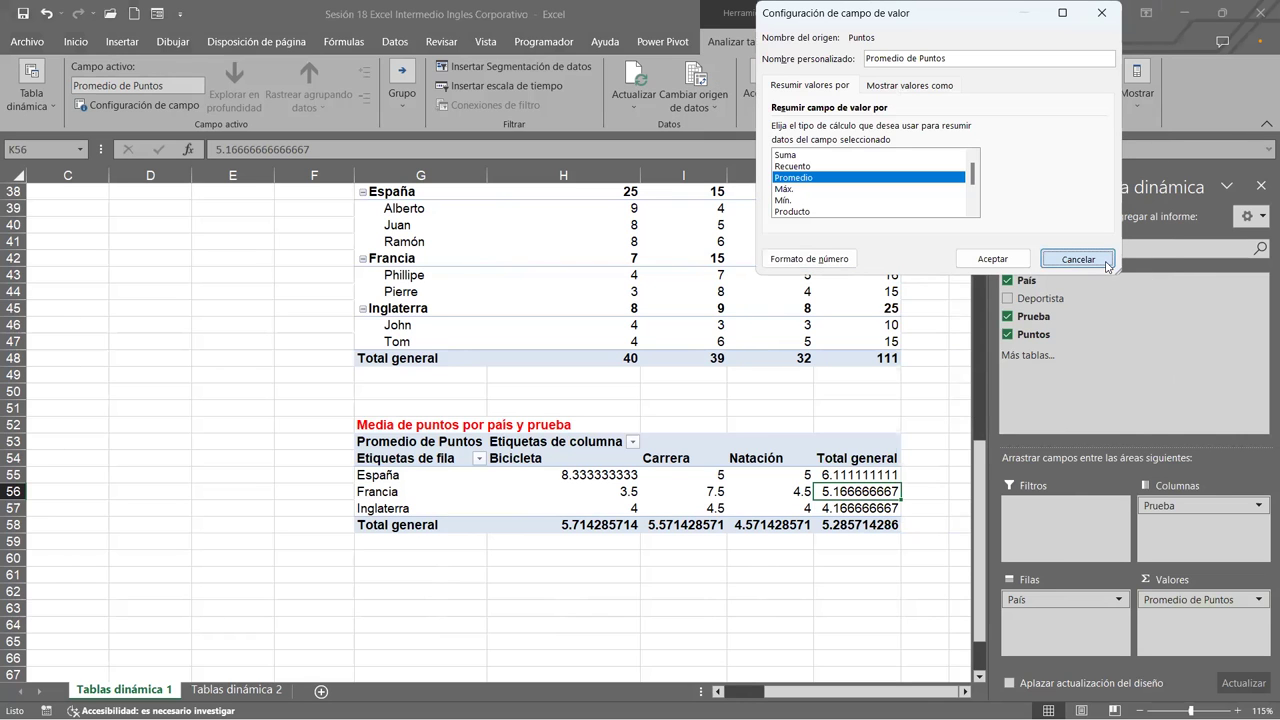
{"action": "left_click", "coordinate": [1107, 264]}
{"action": "left_click", "coordinate": [840, 510]}
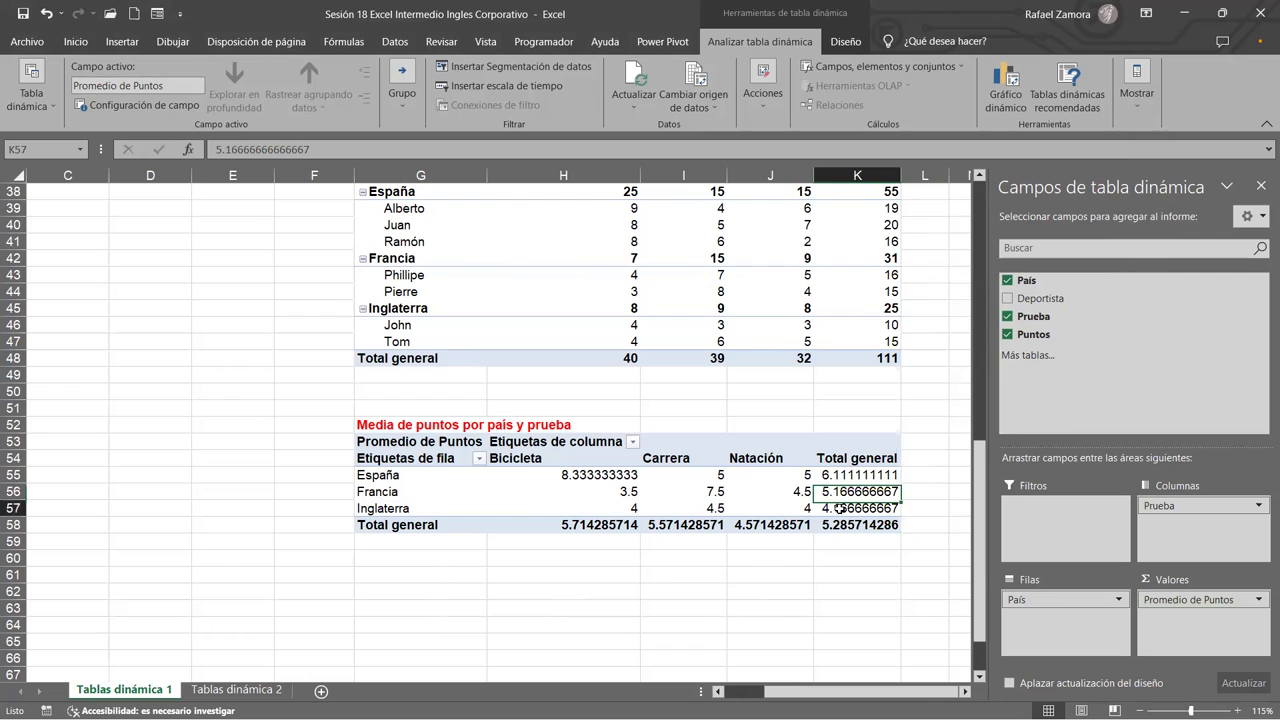
{"action": "right_click", "coordinate": [840, 510]}
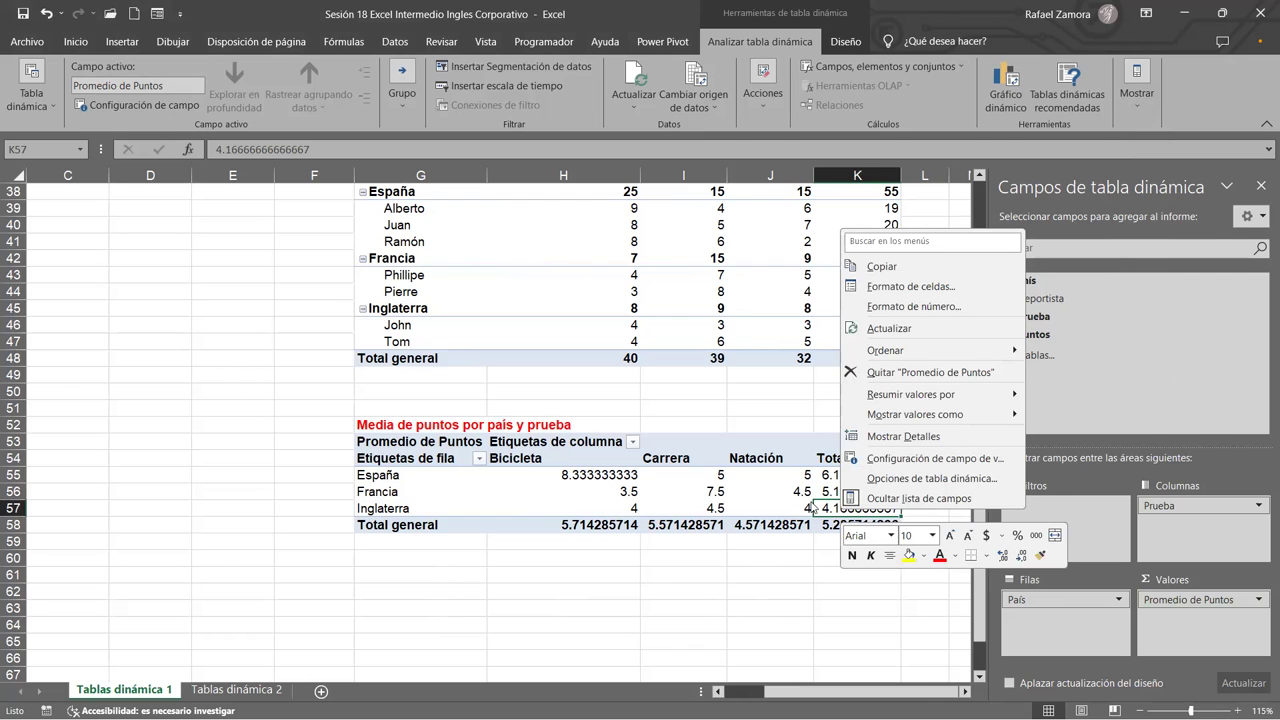
{"action": "left_click", "coordinate": [948, 460]}
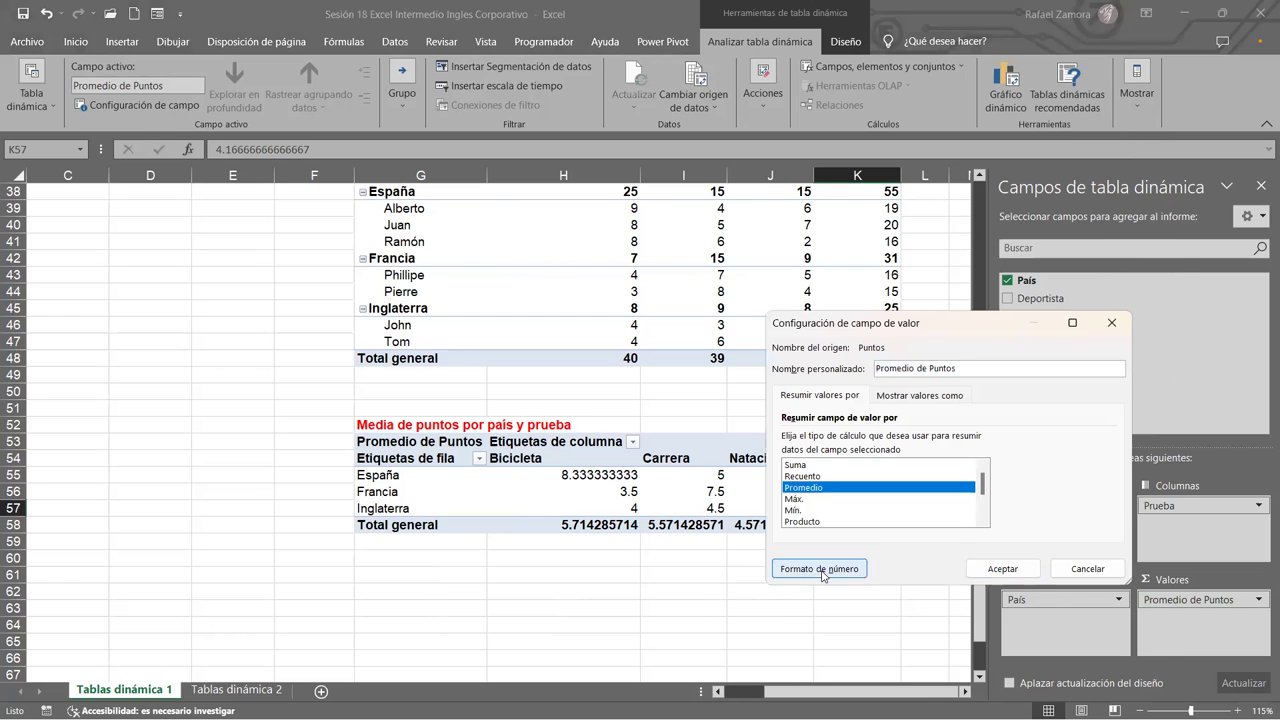
{"action": "left_click", "coordinate": [820, 568]}
{"action": "left_click", "coordinate": [1134, 641]}
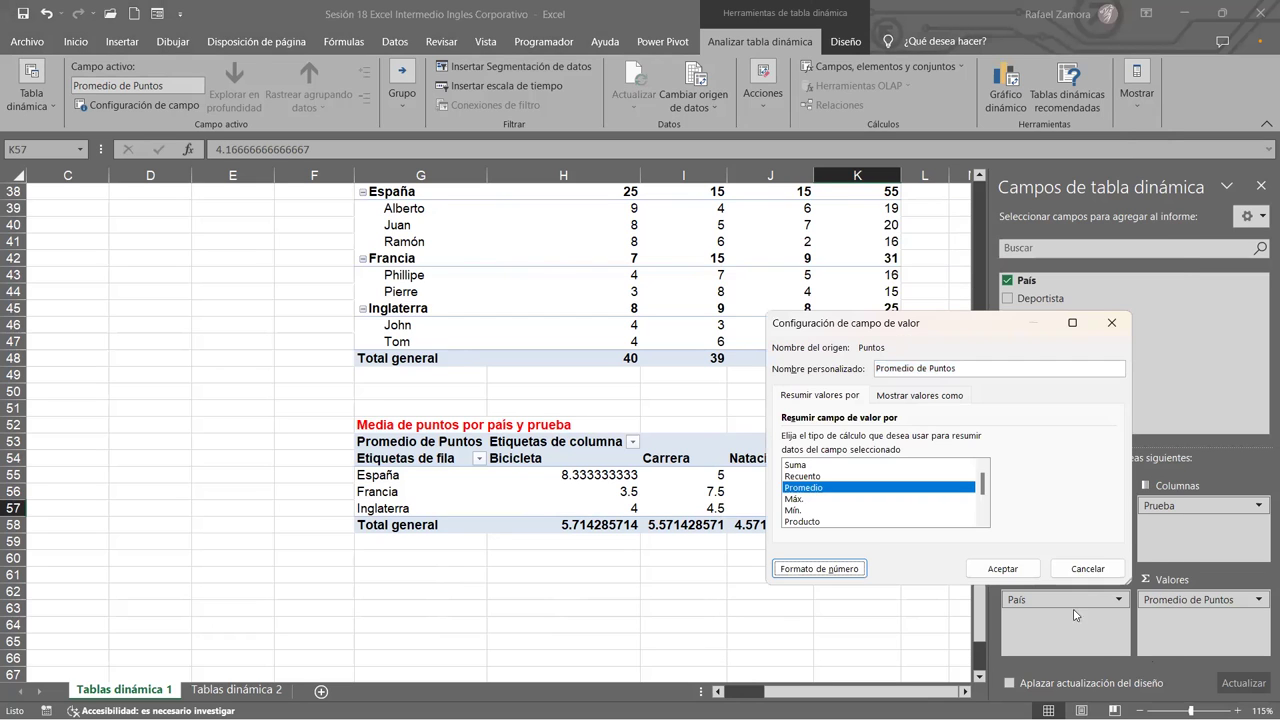
{"action": "left_click", "coordinate": [1085, 570]}
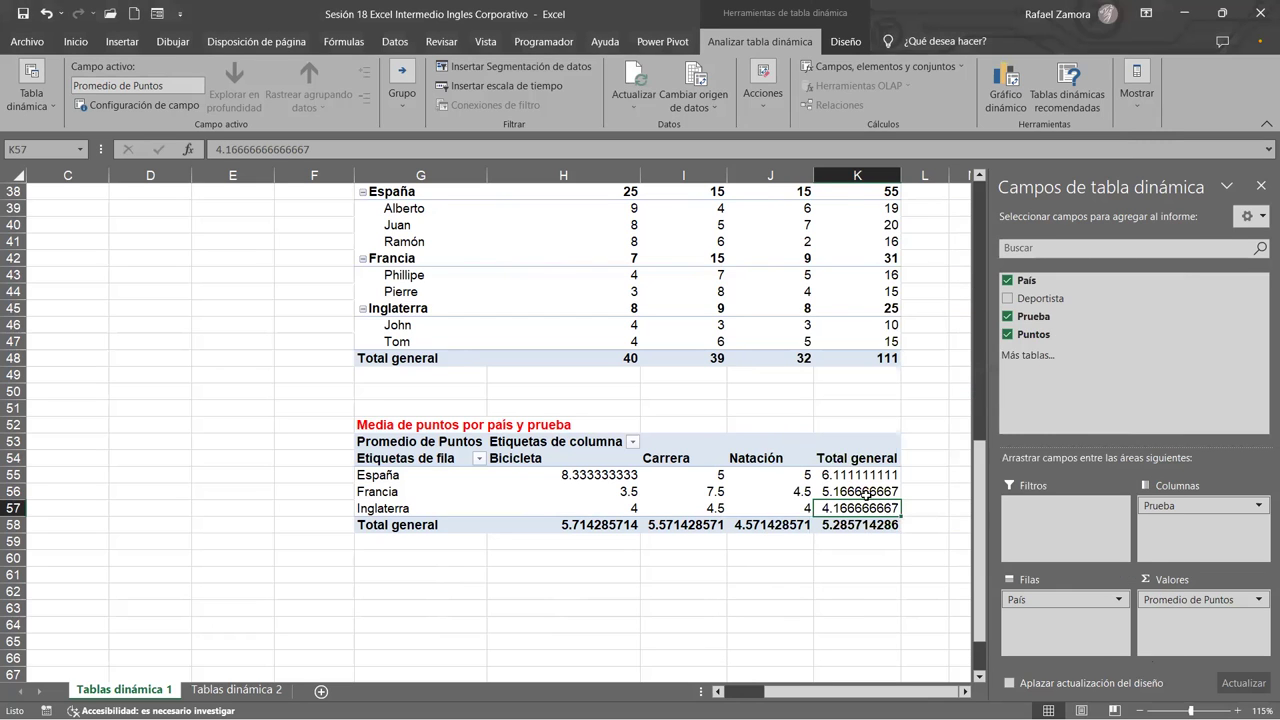
Format the fourth pivot table's average points as Número with 2 decimal places.
{"action": "right_click", "coordinate": [865, 493]}
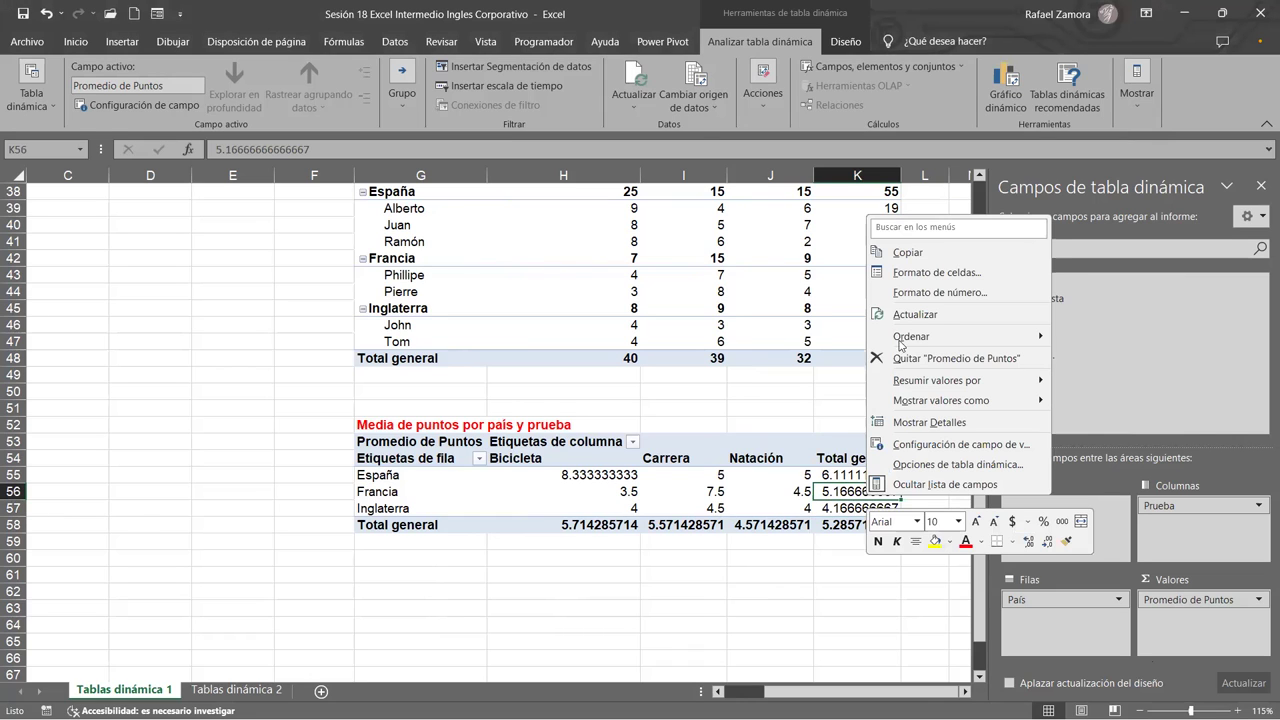
{"action": "left_click", "coordinate": [991, 294]}
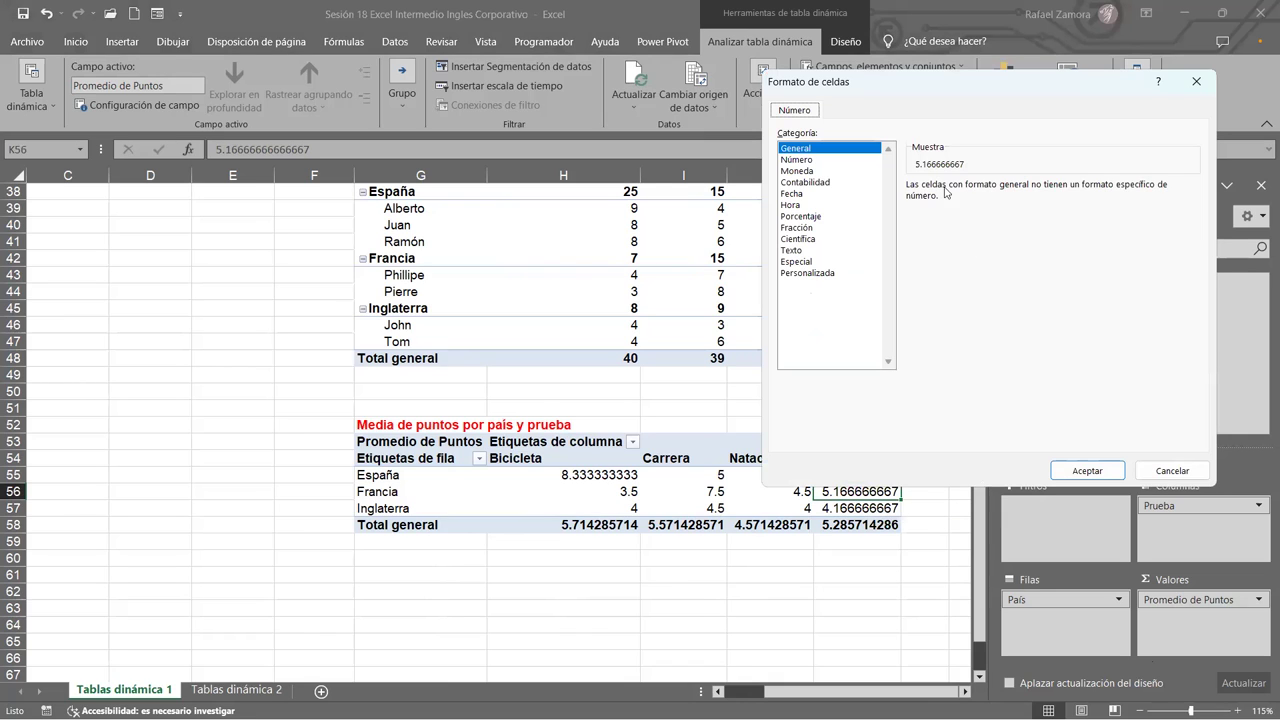
{"action": "left_click", "coordinate": [814, 162]}
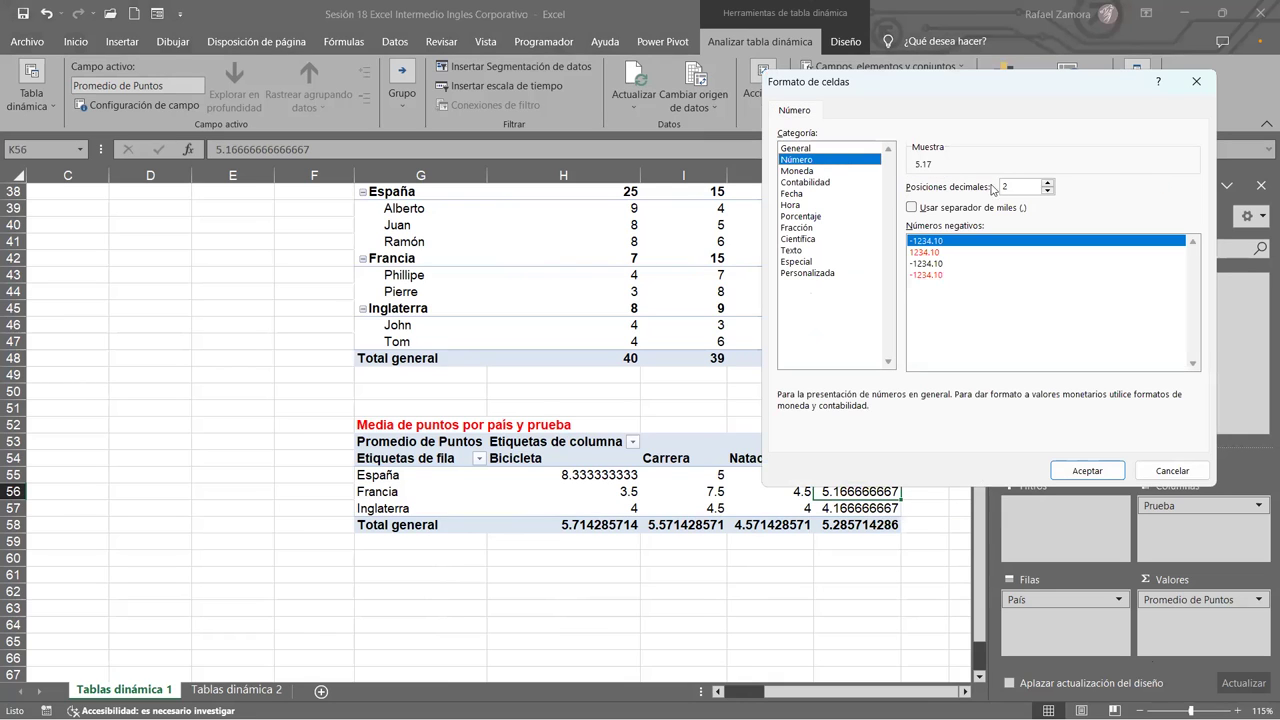
{"action": "left_click", "coordinate": [1087, 471]}
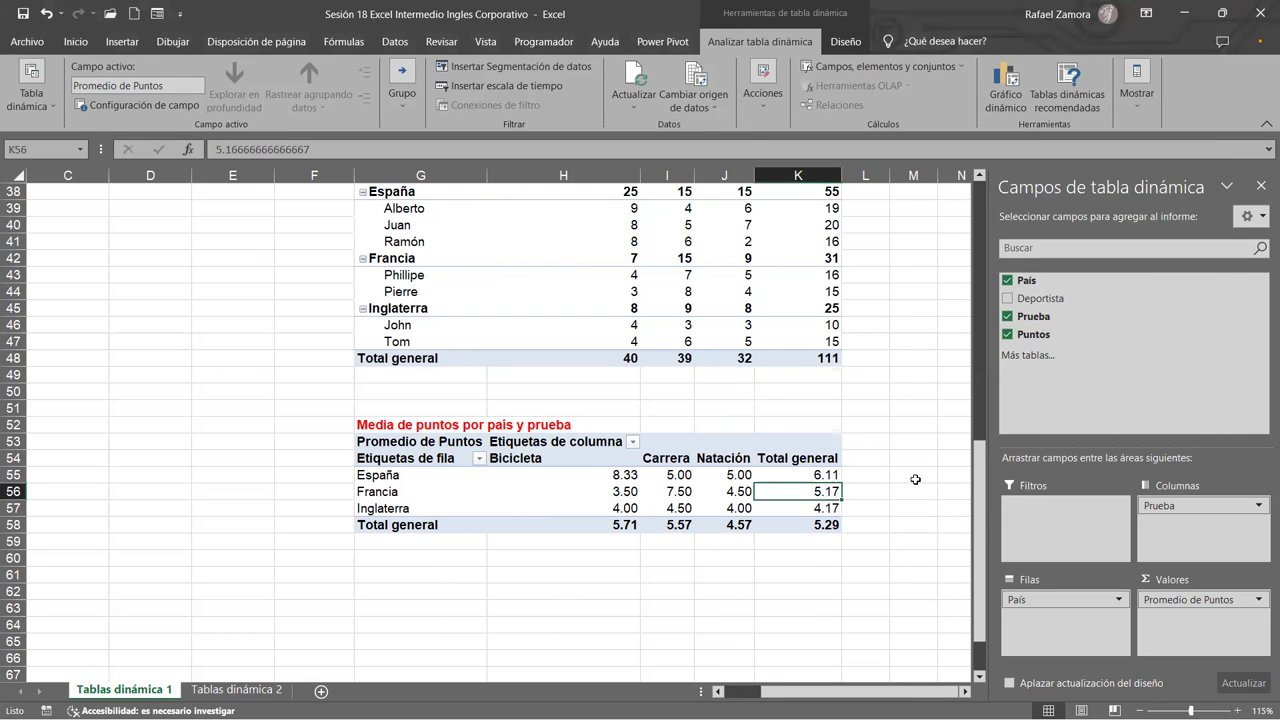
Reduce the number format of the fourth pivot table's averages to 1 decimal place.
{"action": "right_click", "coordinate": [823, 491]}
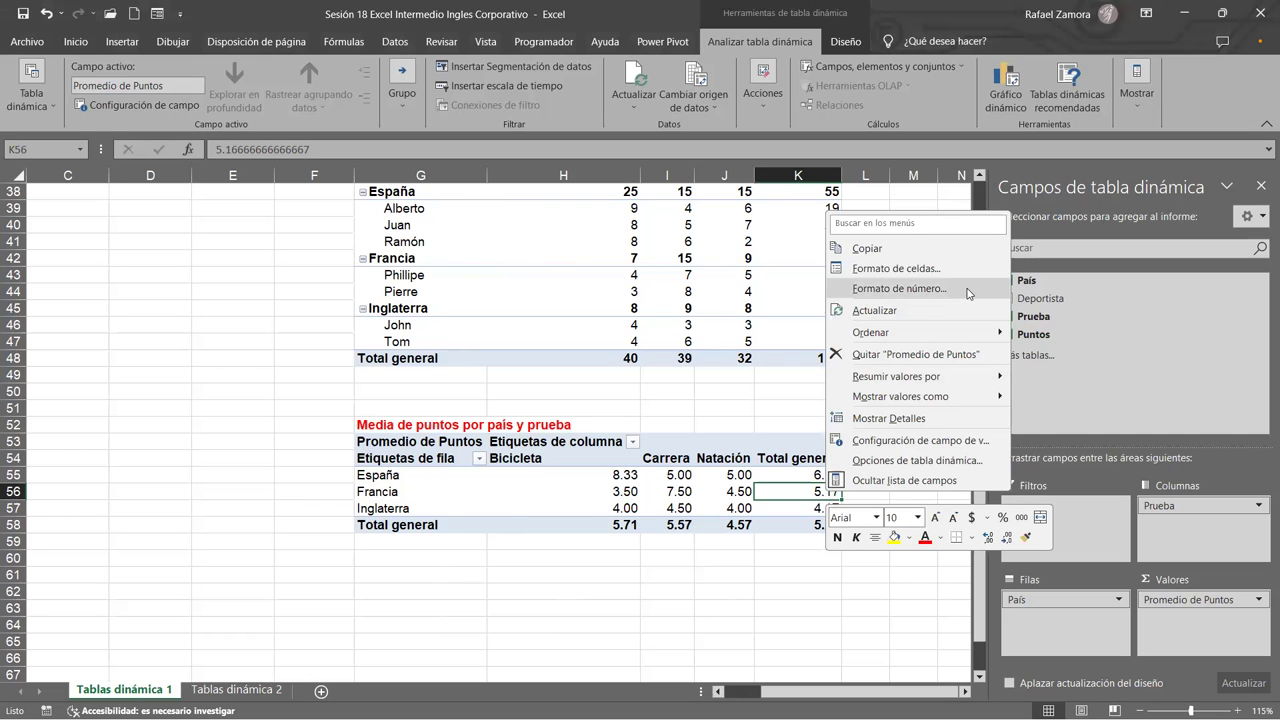
{"action": "left_click", "coordinate": [905, 288]}
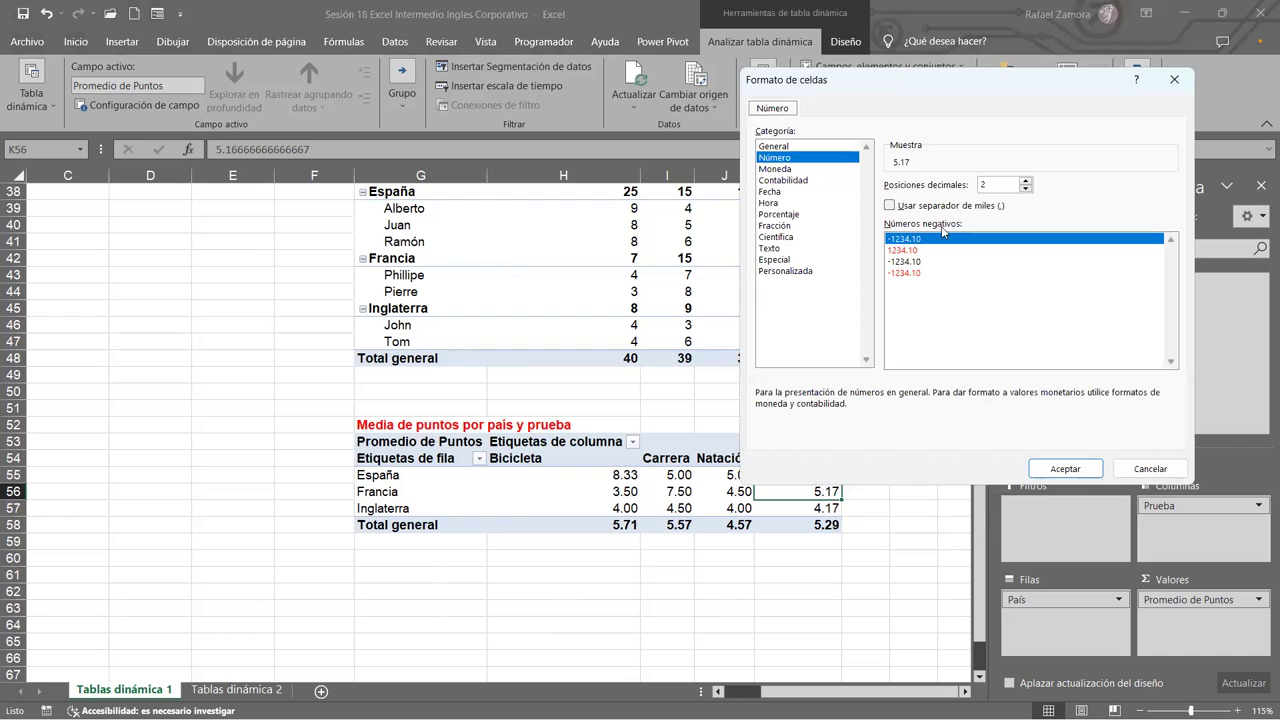
{"action": "left_click", "coordinate": [1035, 268]}
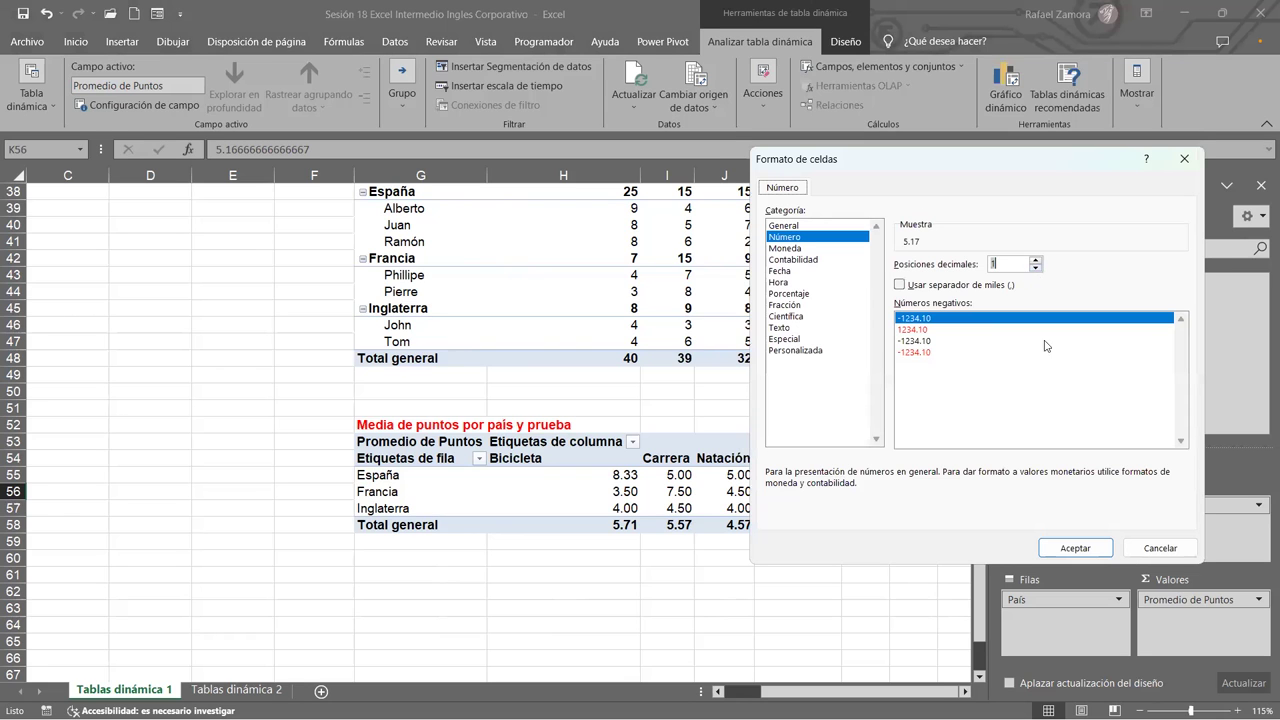
{"action": "left_click", "coordinate": [1072, 549]}
{"action": "left_click", "coordinate": [807, 625]}
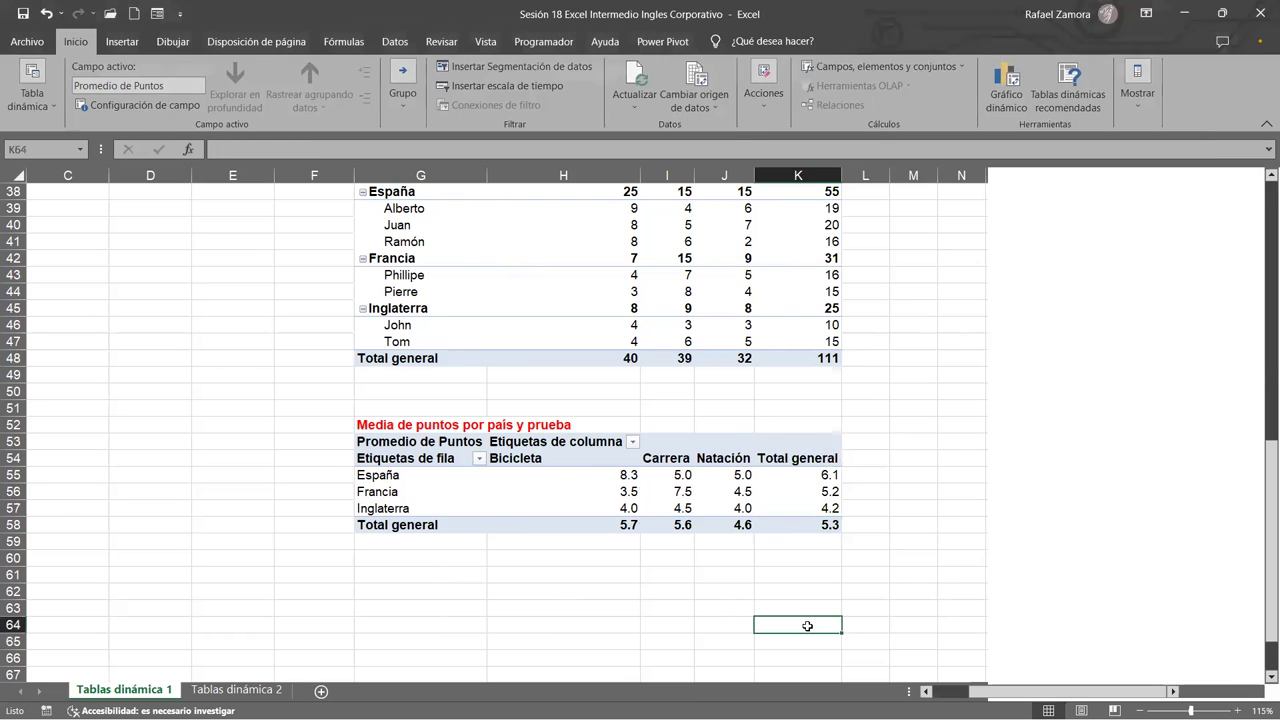
Apply the blue-header style from the first row of the Medio styles to the pivot table of points by deportista and prueba.
{"action": "scroll", "coordinate": [807, 625], "scroll_direction": "up", "scroll_amount": 12}
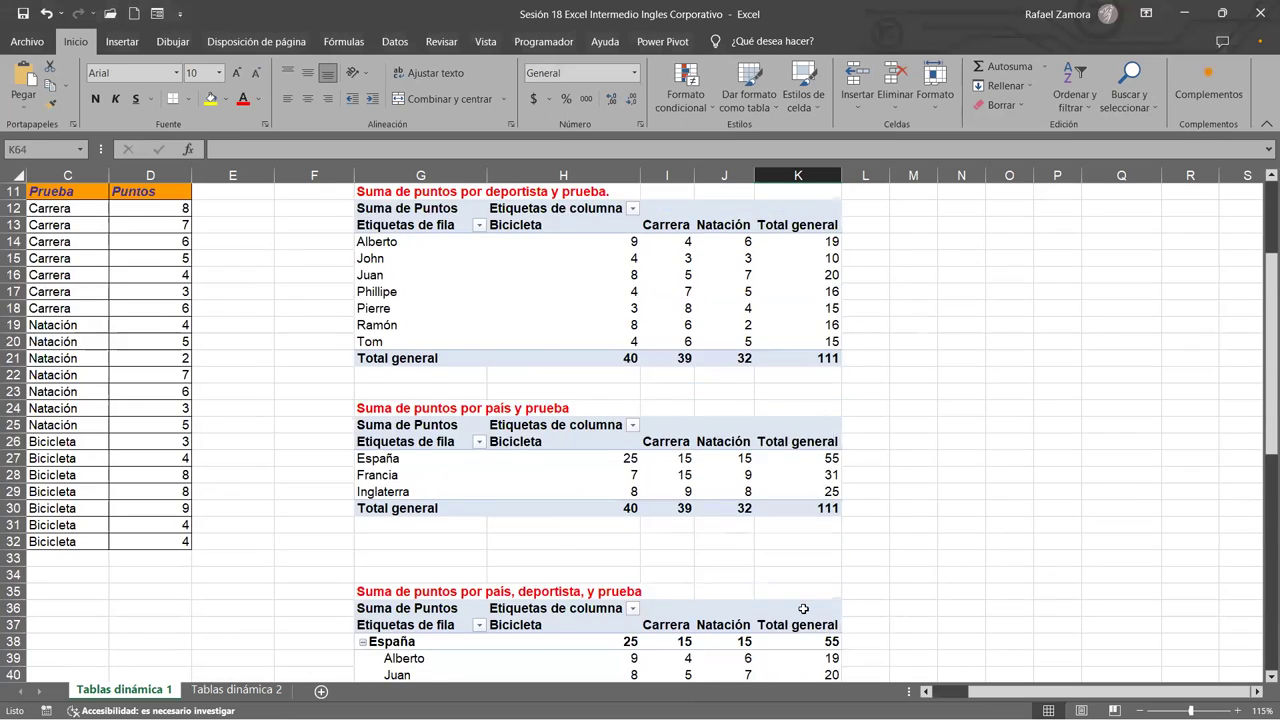
{"action": "scroll", "coordinate": [803, 605], "scroll_direction": "down", "scroll_amount": 3}
{"action": "scroll", "coordinate": [803, 605], "scroll_direction": "down", "scroll_amount": 12}
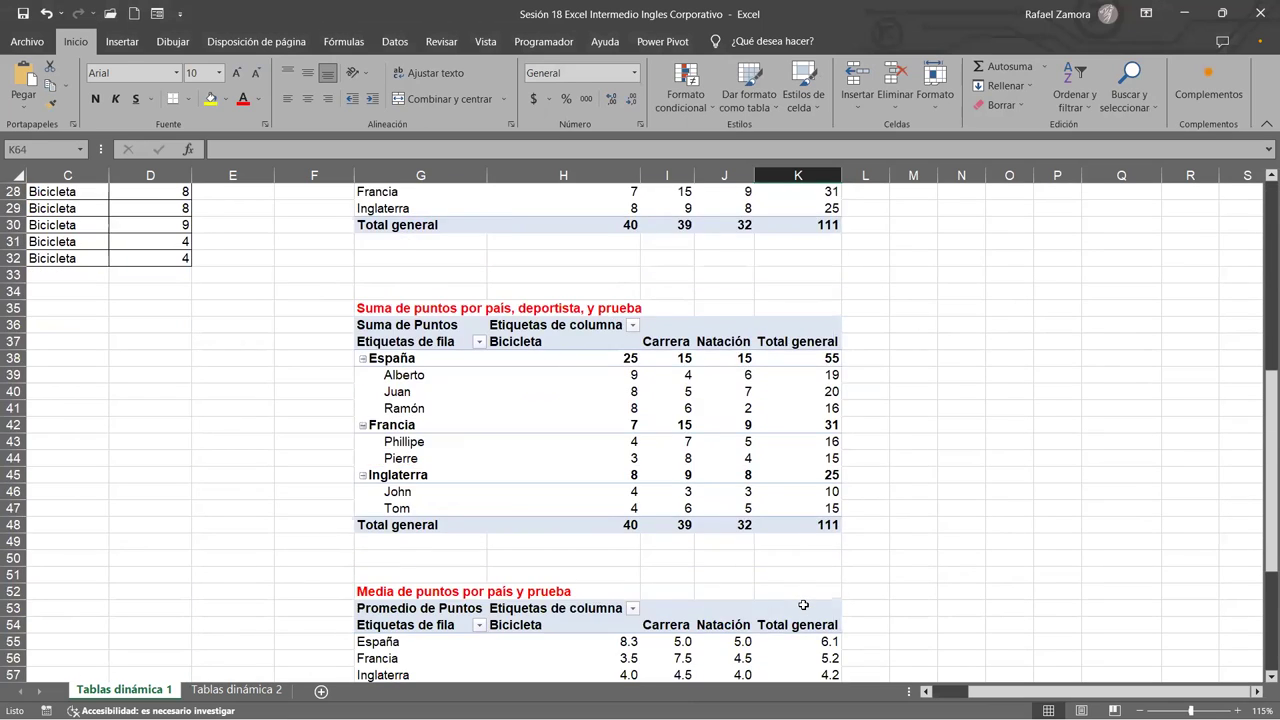
{"action": "scroll", "coordinate": [803, 605], "scroll_direction": "up", "scroll_amount": 6}
{"action": "scroll", "coordinate": [645, 470], "scroll_direction": "up", "scroll_amount": 9}
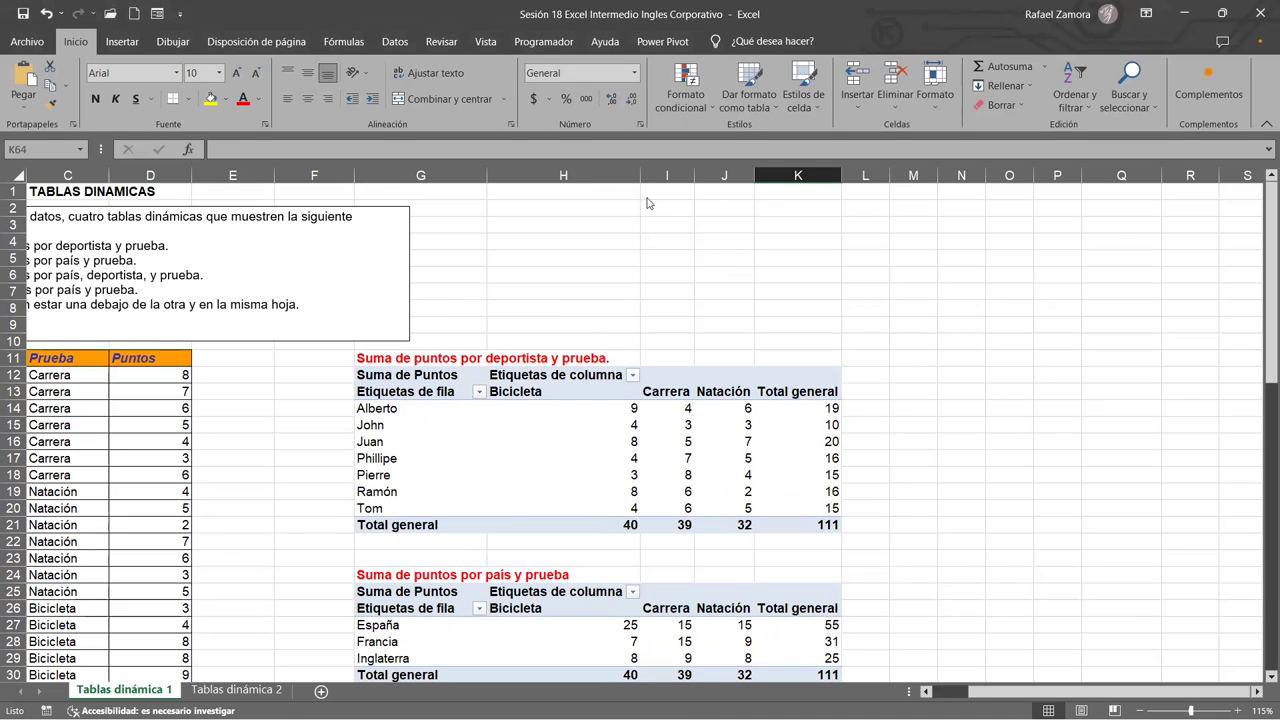
{"action": "left_click", "coordinate": [618, 440]}
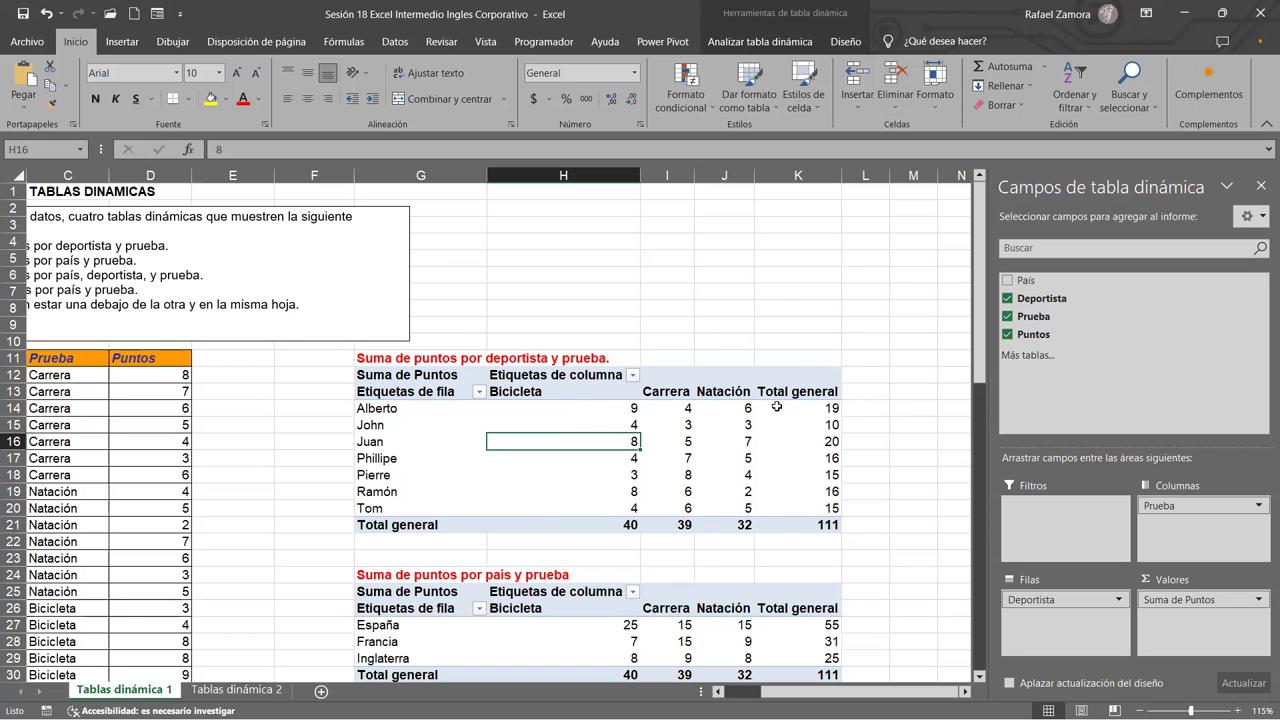
{"action": "left_click", "coordinate": [758, 446]}
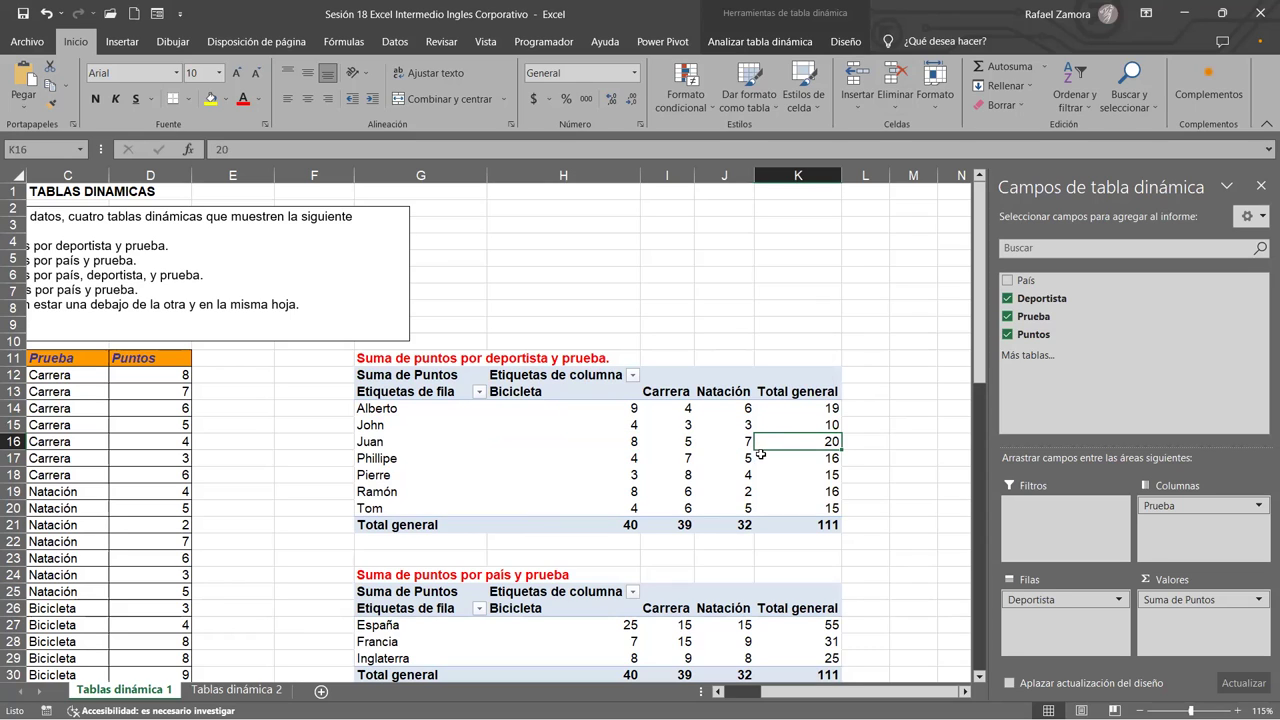
{"action": "mouse_move", "coordinate": [762, 454]}
{"action": "left_click", "coordinate": [852, 44]}
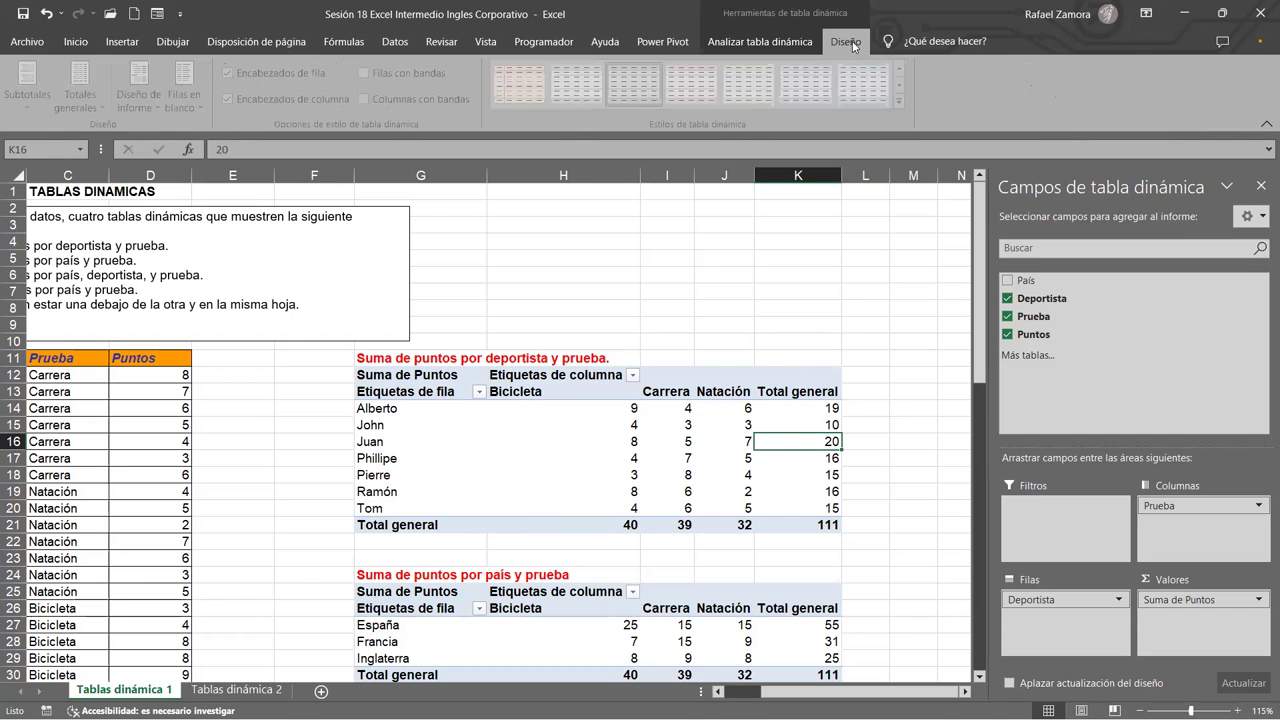
{"action": "left_click", "coordinate": [902, 101]}
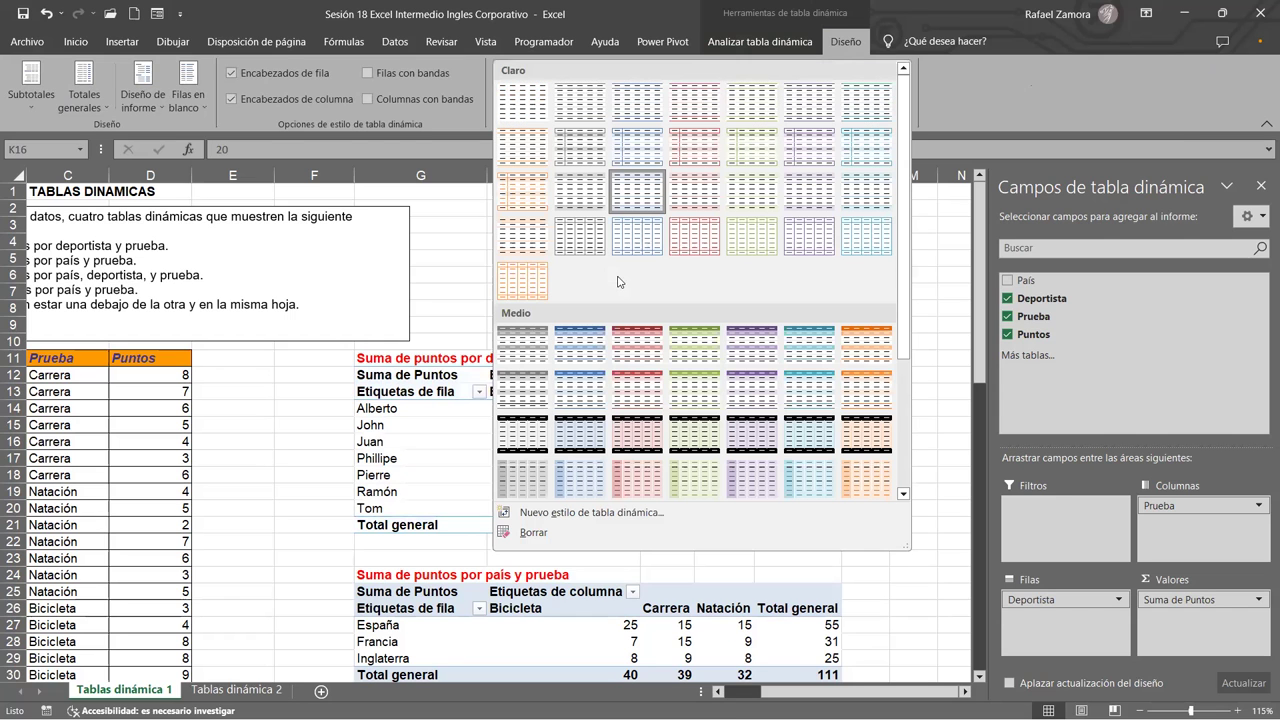
{"action": "left_click", "coordinate": [591, 350]}
Apply the green-header style from the first row of the Medio styles to the pivot table of points by país and prueba.
{"action": "scroll", "coordinate": [610, 440], "scroll_direction": "down", "scroll_amount": 2}
{"action": "left_click", "coordinate": [571, 557]}
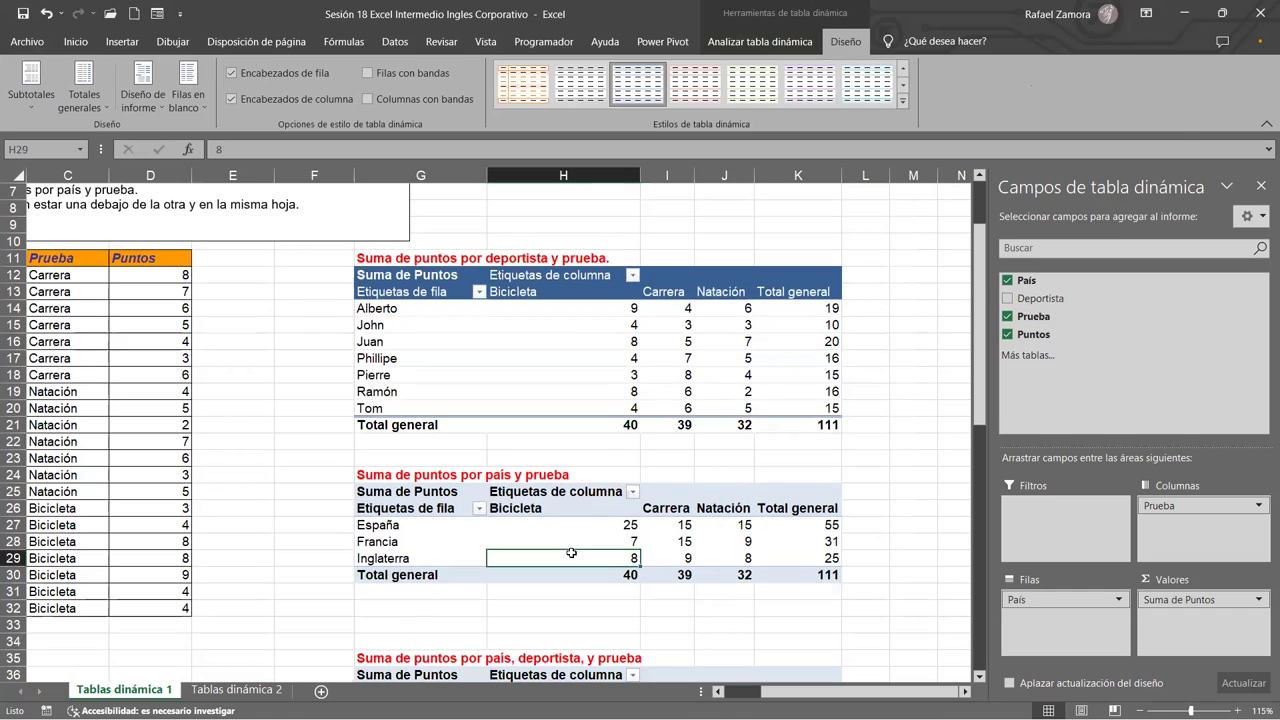
{"action": "left_click", "coordinate": [904, 101]}
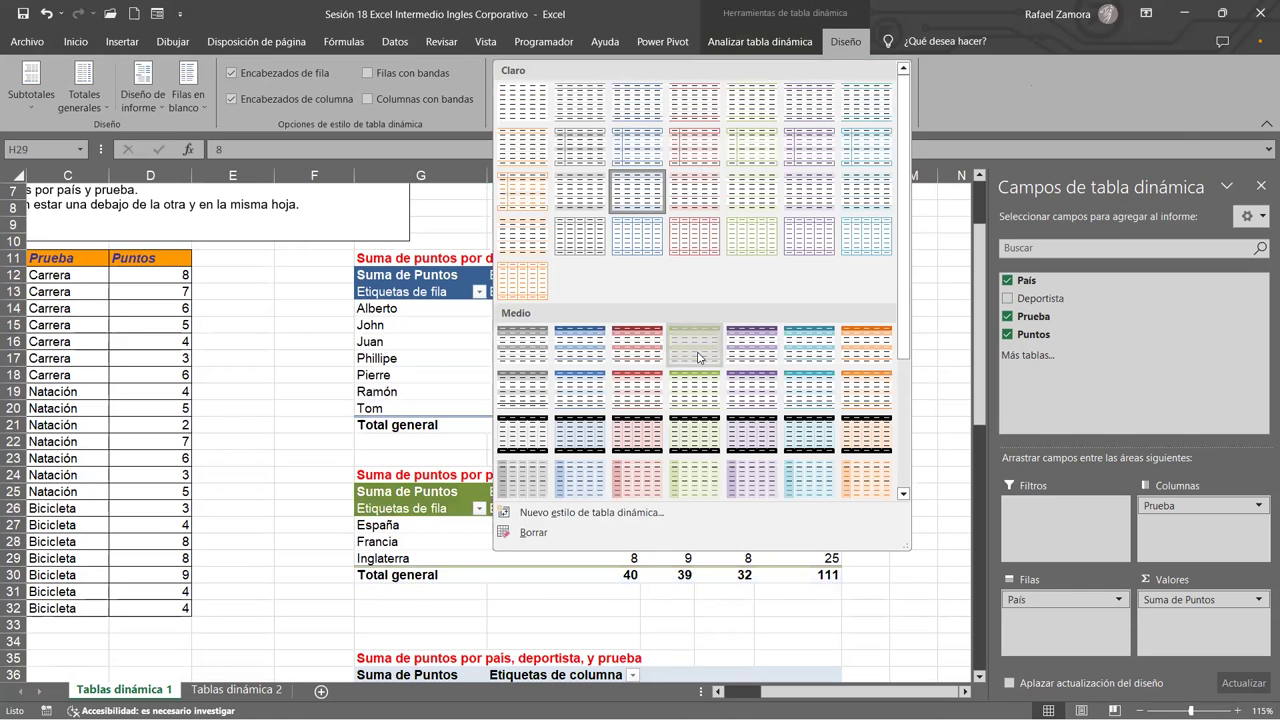
{"action": "left_click", "coordinate": [698, 357]}
Apply the teal-header style from the first row of the Medio styles to the pivot table by país, deportista and prueba.
{"action": "scroll", "coordinate": [650, 450], "scroll_direction": "down", "scroll_amount": 5}
{"action": "left_click", "coordinate": [600, 491]}
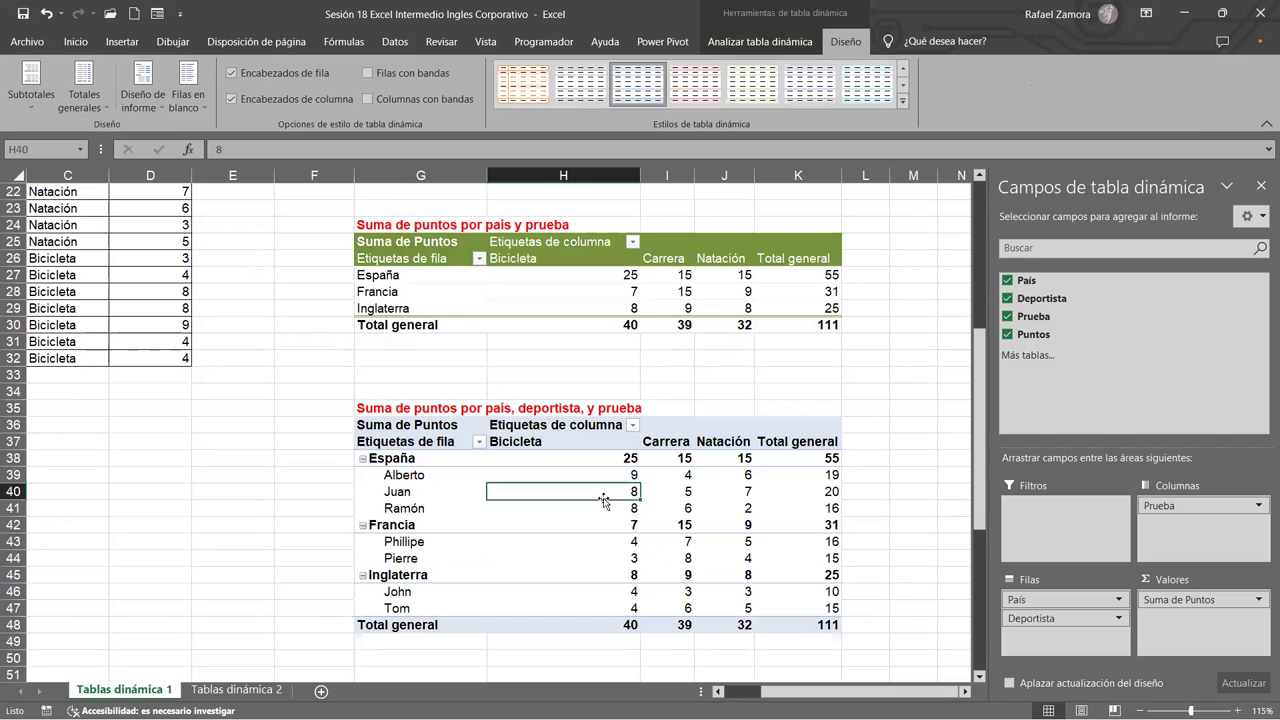
{"action": "left_click", "coordinate": [904, 104]}
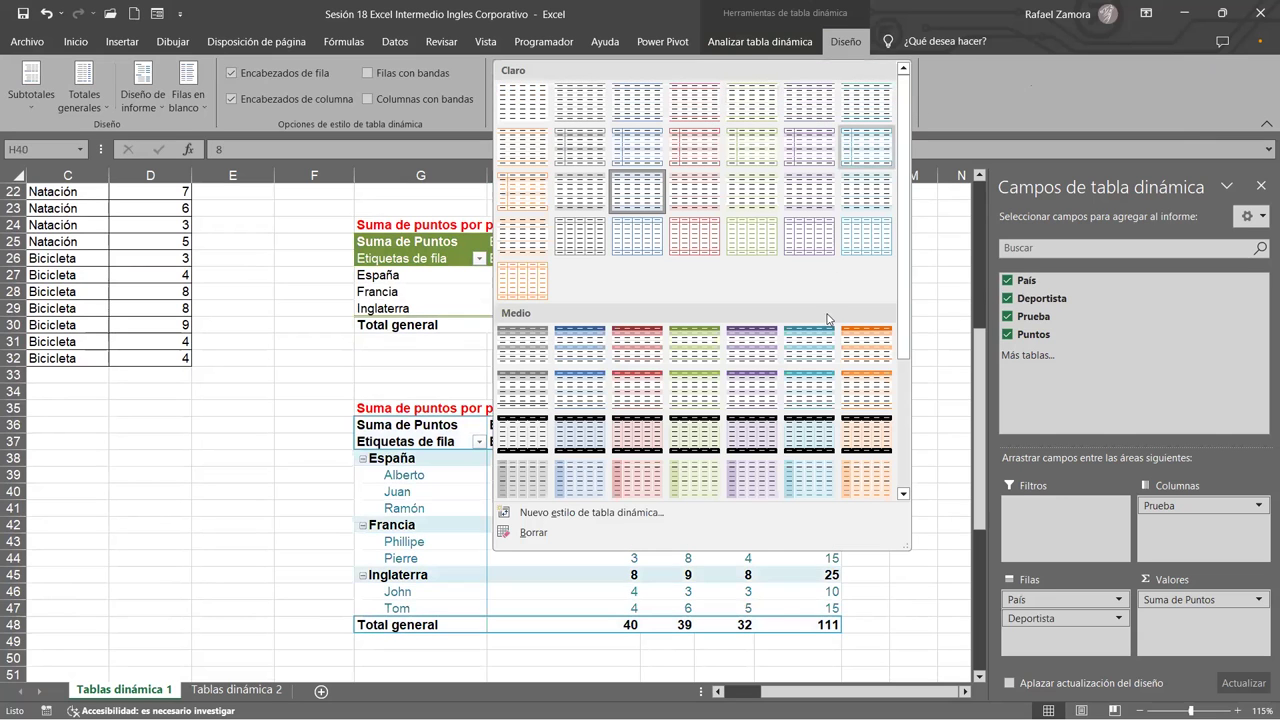
{"action": "left_click", "coordinate": [830, 363]}
Apply the black-header style with orange shading from the third row of the Medio styles to the average points pivot table.
{"action": "scroll", "coordinate": [723, 389], "scroll_direction": "down", "scroll_amount": 7}
{"action": "left_click", "coordinate": [723, 389]}
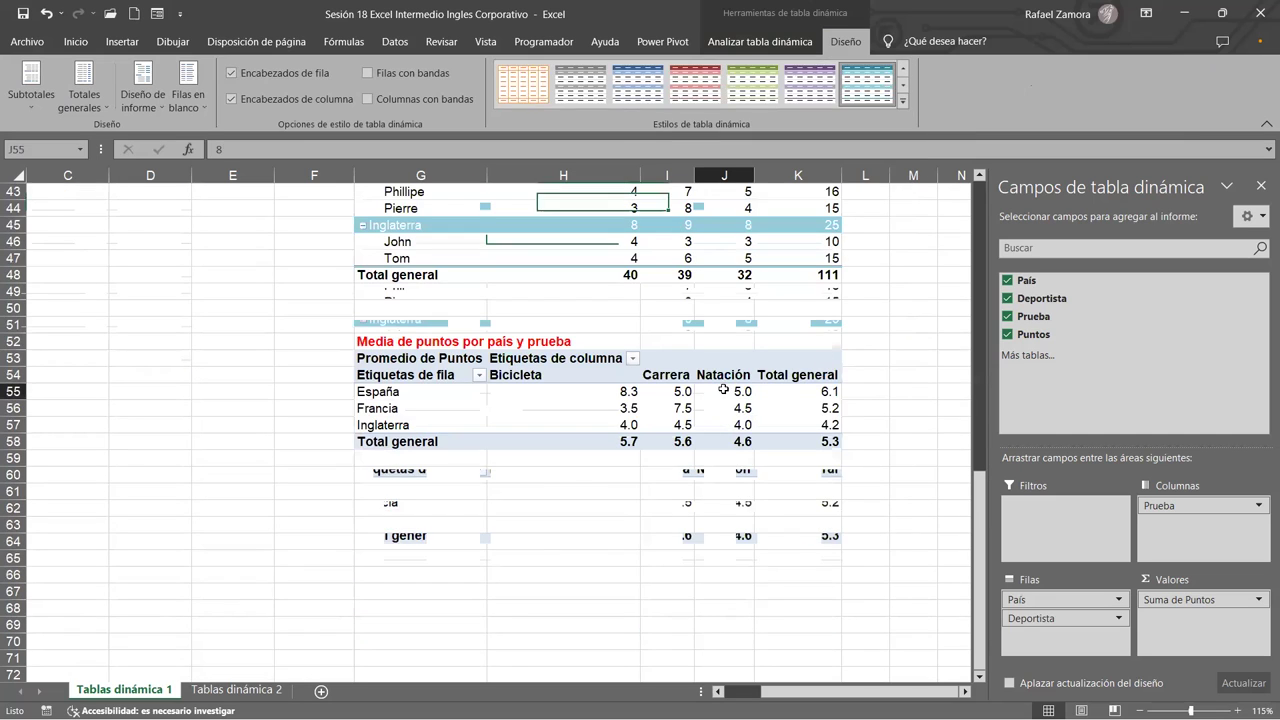
{"action": "left_click", "coordinate": [901, 107]}
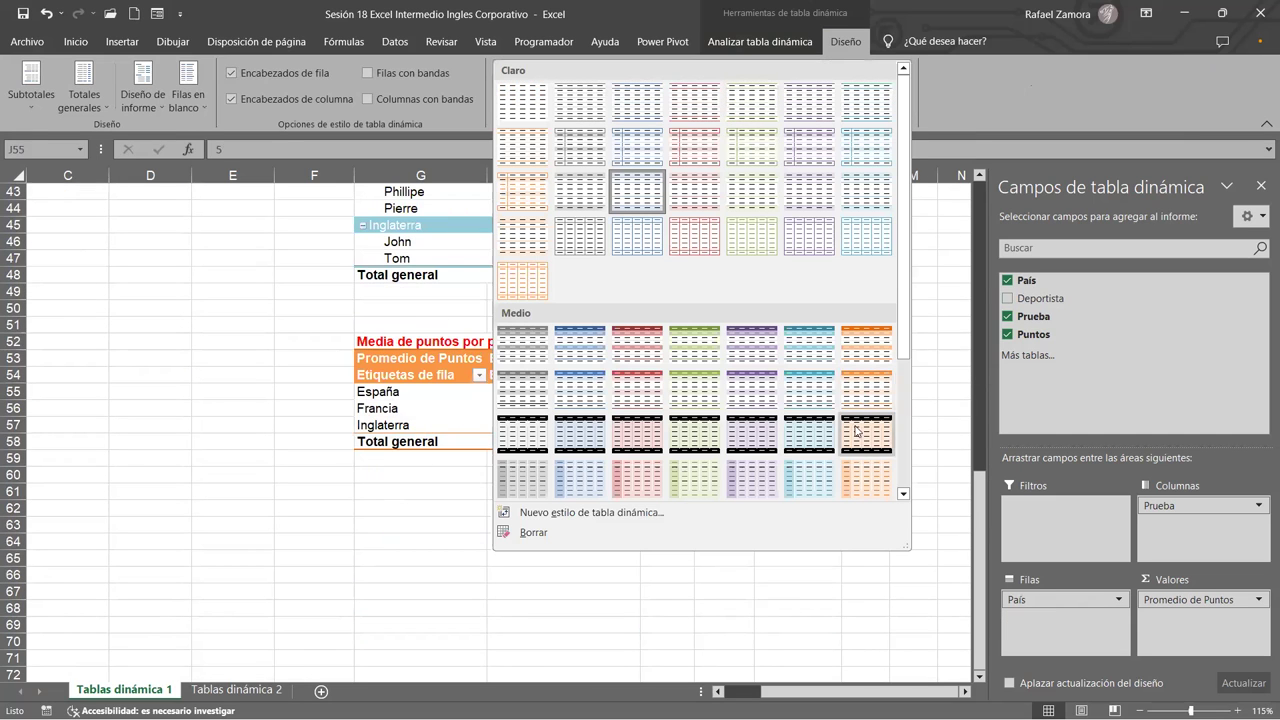
{"action": "left_click", "coordinate": [855, 440]}
Examine the colour styles of the four stacked pivot tables on the Tablas dinámica 1 sheet.
{"action": "scroll", "coordinate": [875, 354], "scroll_direction": "up", "scroll_amount": 14}
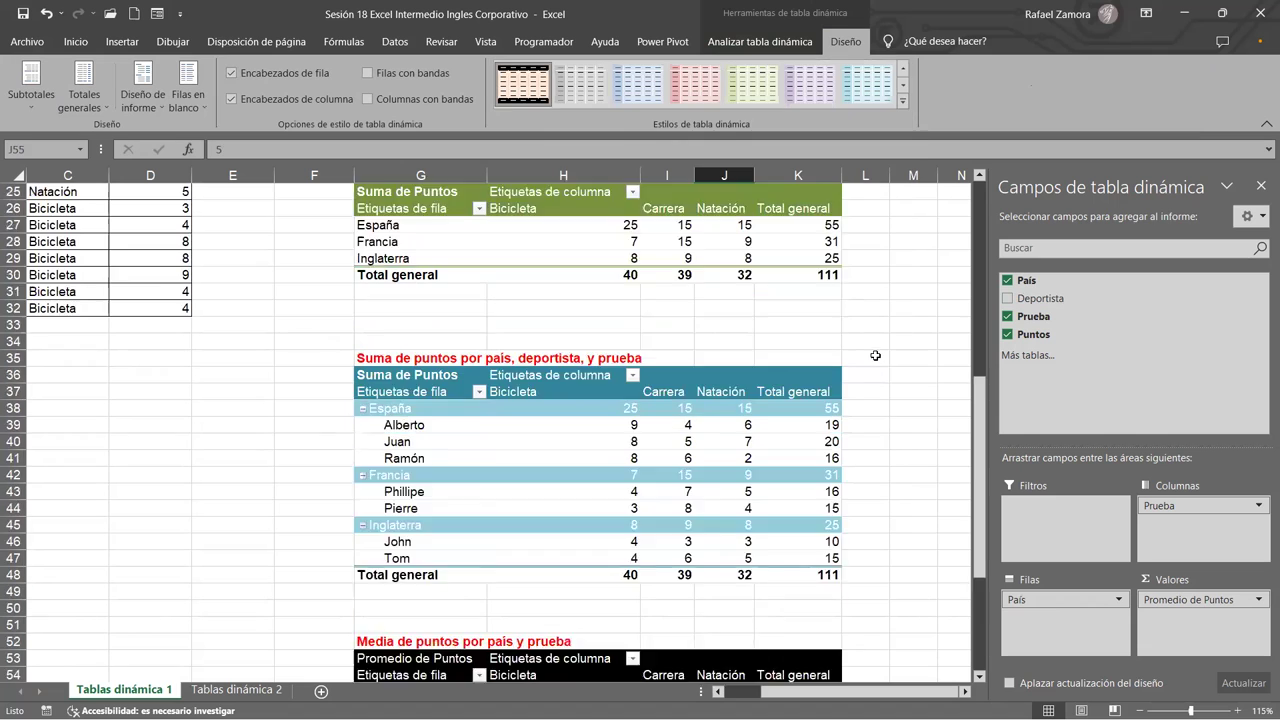
{"action": "scroll", "coordinate": [892, 333], "scroll_direction": "down", "scroll_amount": 1}
{"action": "scroll", "coordinate": [892, 333], "scroll_direction": "down", "scroll_amount": 9}
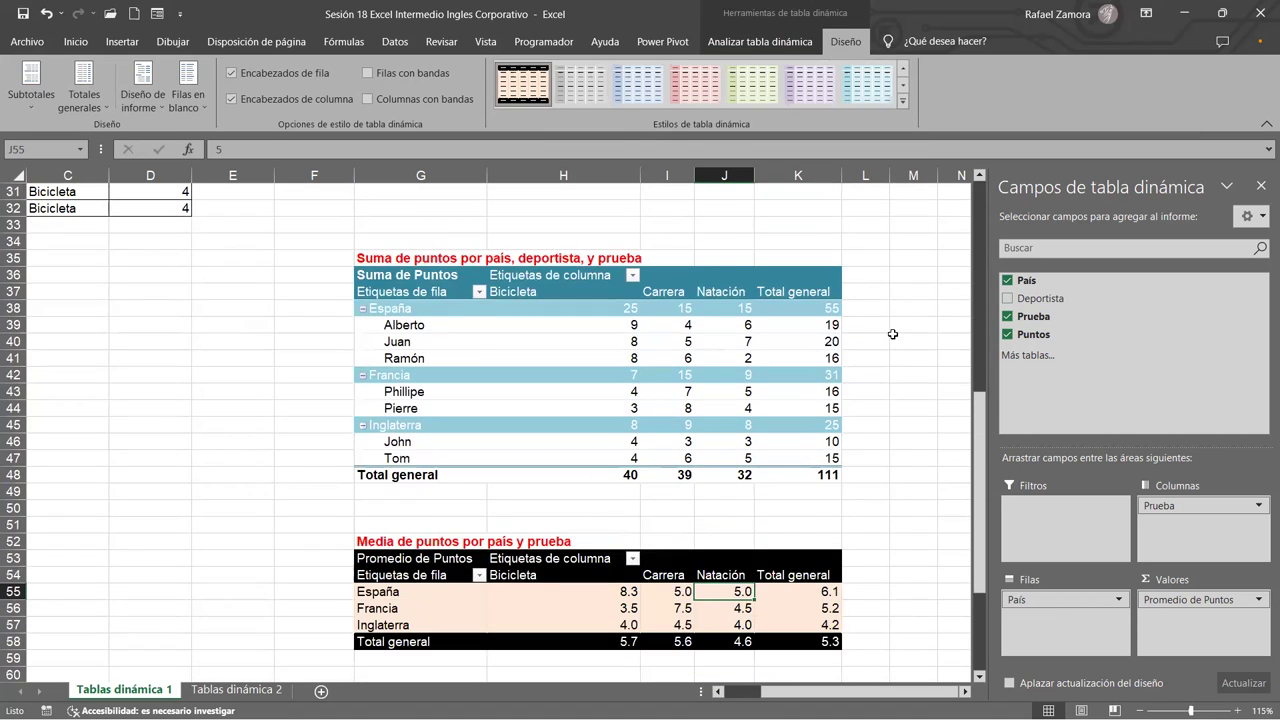
{"action": "scroll", "coordinate": [892, 333], "scroll_direction": "down", "scroll_amount": 2}
{"action": "scroll", "coordinate": [895, 333], "scroll_direction": "up", "scroll_amount": 11}
{"action": "scroll", "coordinate": [902, 331], "scroll_direction": "up", "scroll_amount": 1}
{"action": "scroll", "coordinate": [902, 331], "scroll_direction": "down", "scroll_amount": 7}
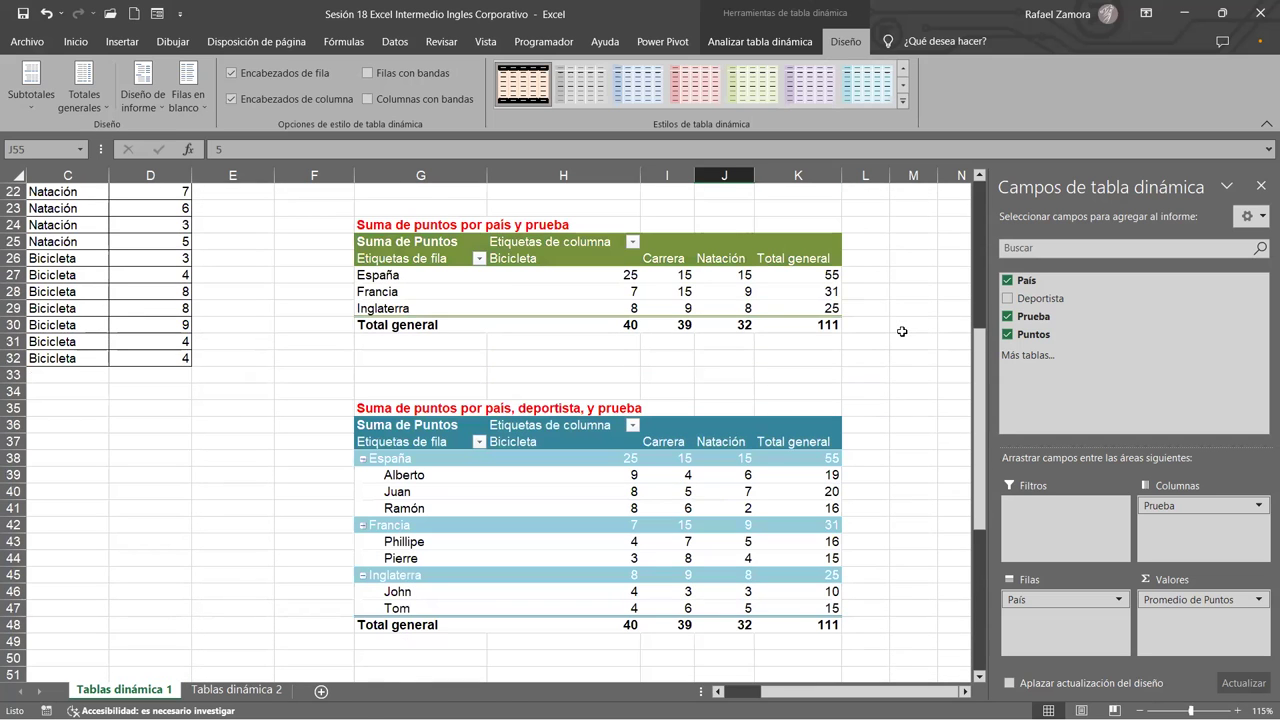
{"action": "scroll", "coordinate": [862, 285], "scroll_direction": "up", "scroll_amount": 7}
{"action": "scroll", "coordinate": [866, 287], "scroll_direction": "down", "scroll_amount": 6}
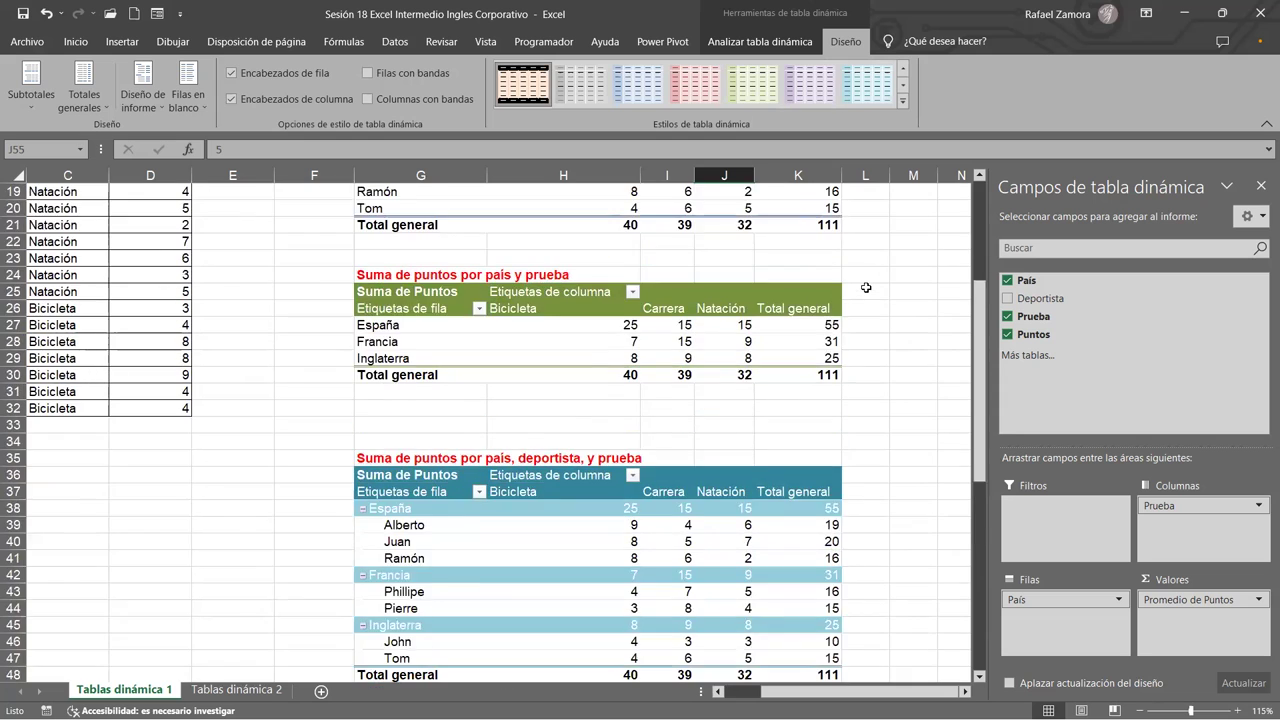
{"action": "scroll", "coordinate": [866, 287], "scroll_direction": "up", "scroll_amount": 4}
{"action": "left_click", "coordinate": [634, 394]}
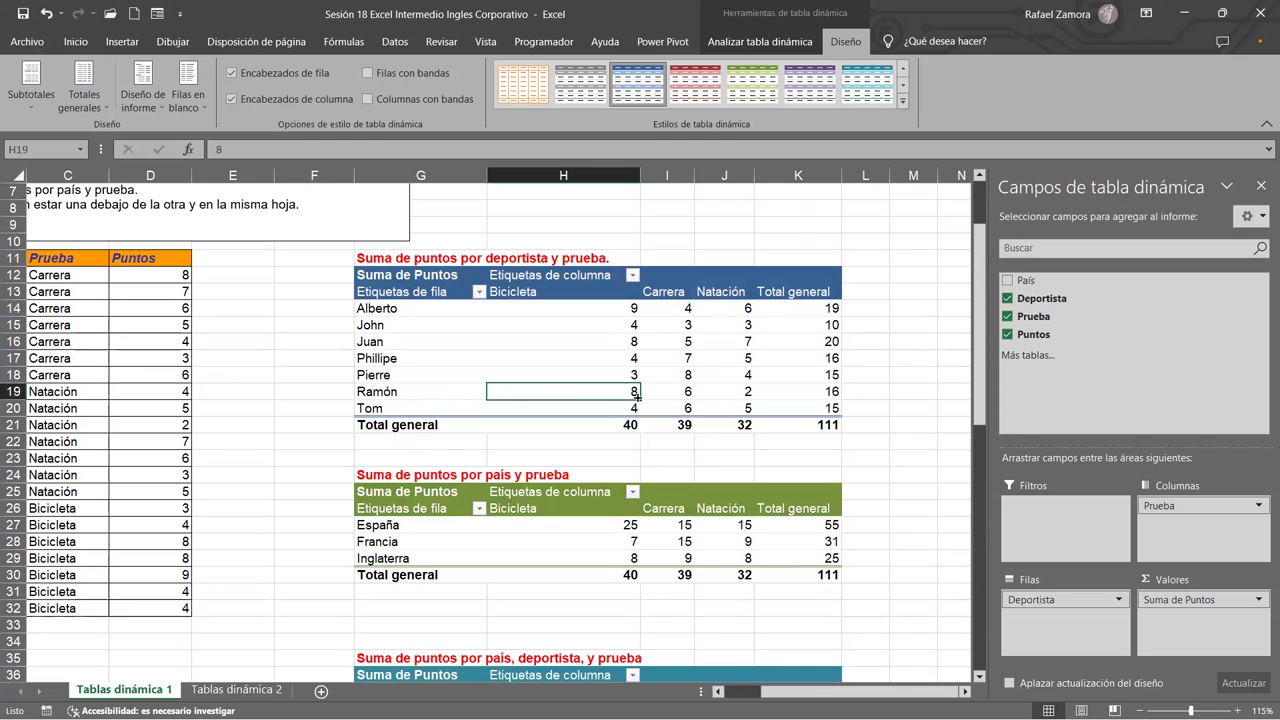
{"action": "left_click", "coordinate": [901, 104]}
{"action": "left_click", "coordinate": [957, 236]}
Close the pivot table fields pane and check the layout of the four pivot tables at a reduced zoom.
{"action": "scroll", "coordinate": [757, 194], "scroll_direction": "down", "scroll_amount": 3}
{"action": "scroll", "coordinate": [958, 615], "scroll_direction": "up", "scroll_amount": 1}
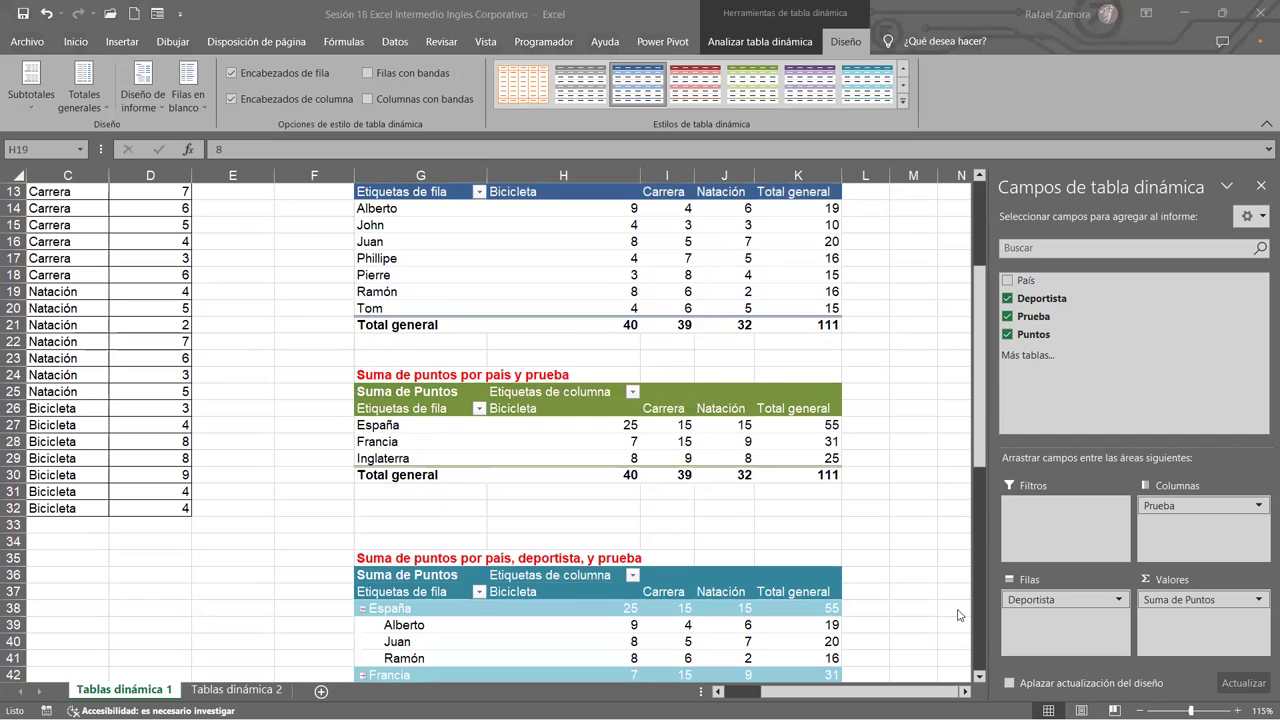
{"action": "left_click", "coordinate": [1261, 188]}
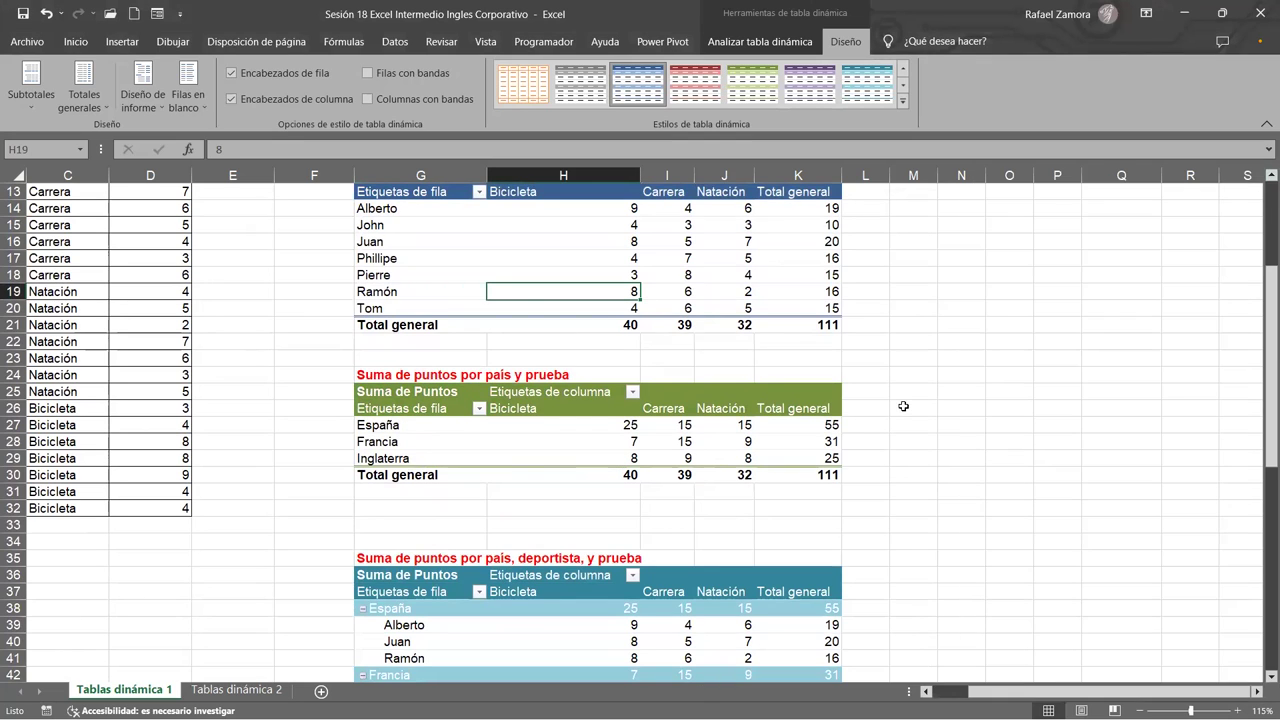
{"action": "scroll", "coordinate": [903, 406], "scroll_direction": "down", "scroll_amount": 2}
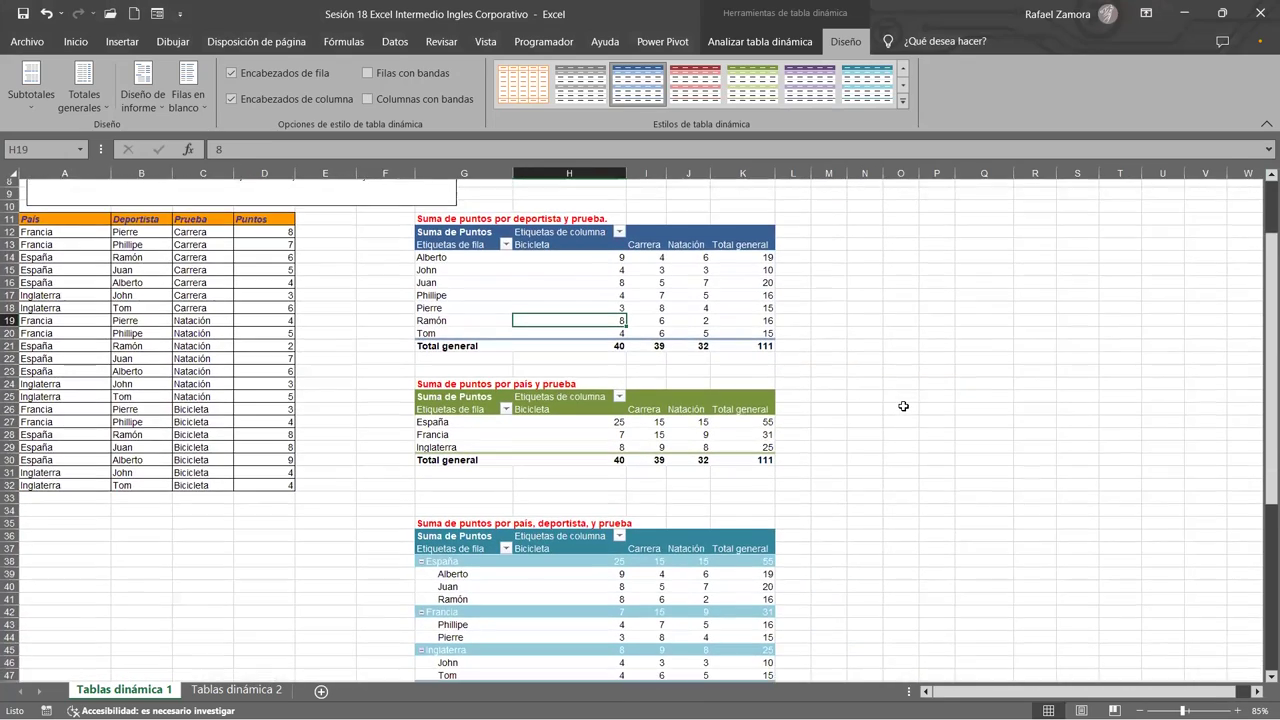
{"action": "scroll", "coordinate": [903, 406], "scroll_direction": "down", "scroll_amount": 4}
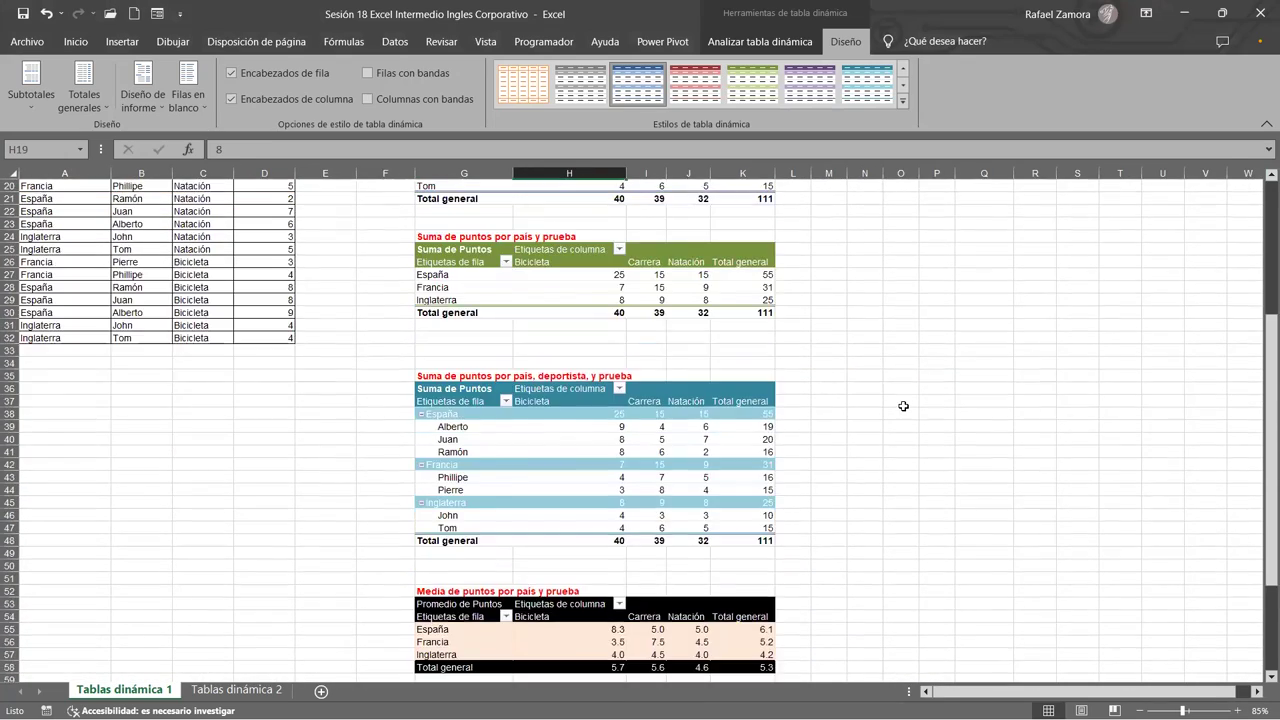
{"action": "scroll", "coordinate": [903, 406], "scroll_direction": "up", "scroll_amount": 6}
{"action": "scroll", "coordinate": [903, 406], "scroll_direction": "down", "scroll_amount": 3}
{"action": "scroll", "coordinate": [903, 406], "scroll_direction": "down", "scroll_amount": 1}
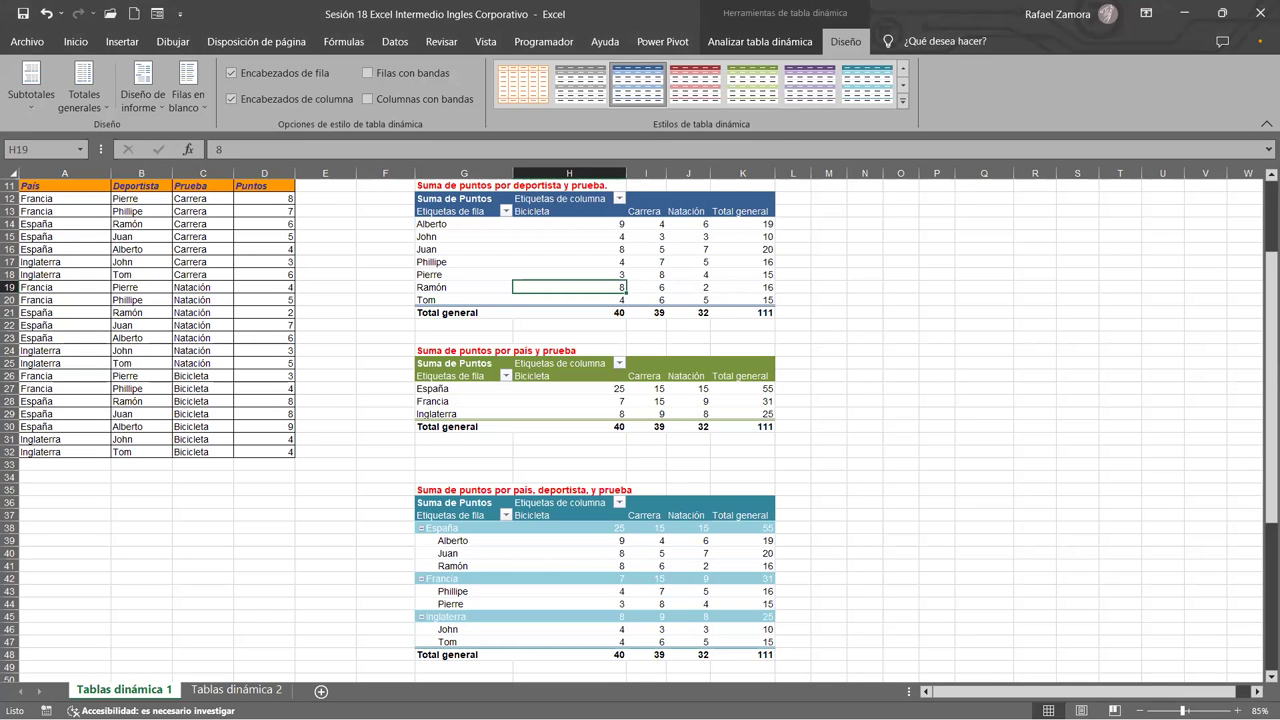
{"action": "scroll", "coordinate": [580, 440], "scroll_direction": "down", "scroll_amount": 2, "text": "ctrl"}
{"action": "scroll", "coordinate": [591, 443], "scroll_direction": "up", "scroll_amount": 3, "text": "ctrl"}
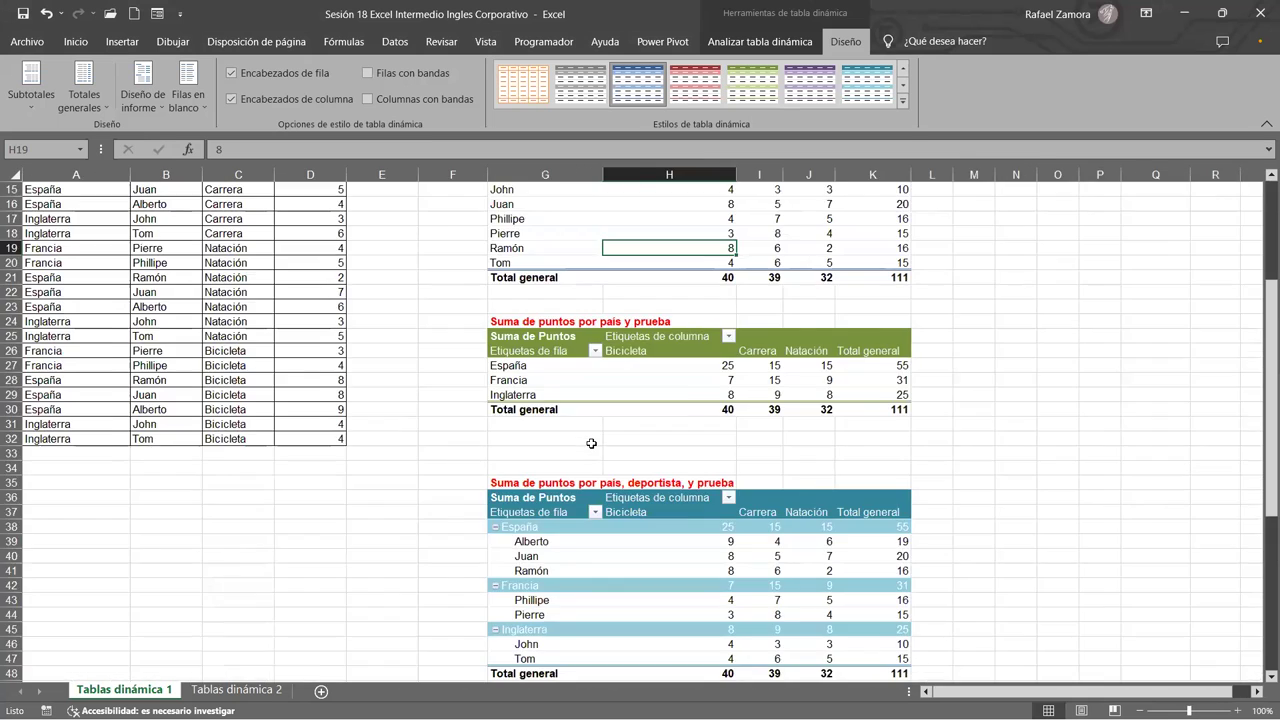
{"action": "scroll", "coordinate": [591, 443], "scroll_direction": "up", "scroll_amount": 1, "text": "ctrl"}
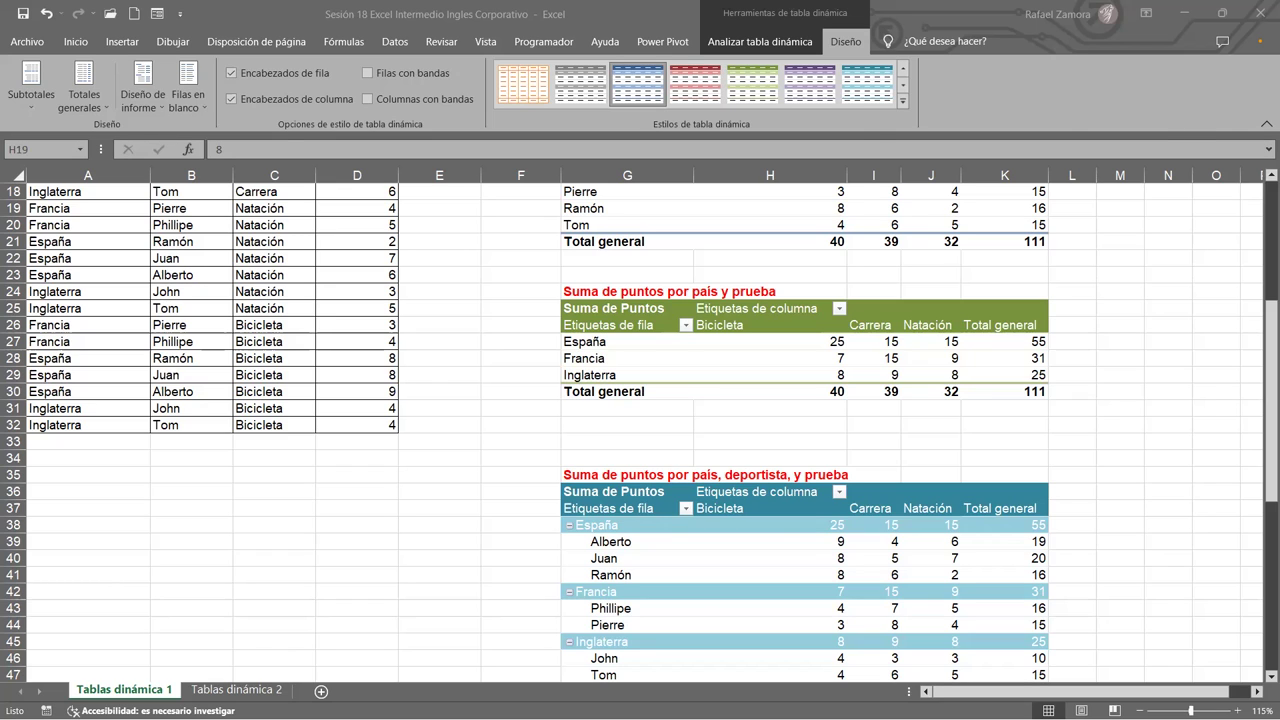
Compare the four finished pivot tables with the source data and the exercise instructions.
{"action": "left_click", "coordinate": [439, 425]}
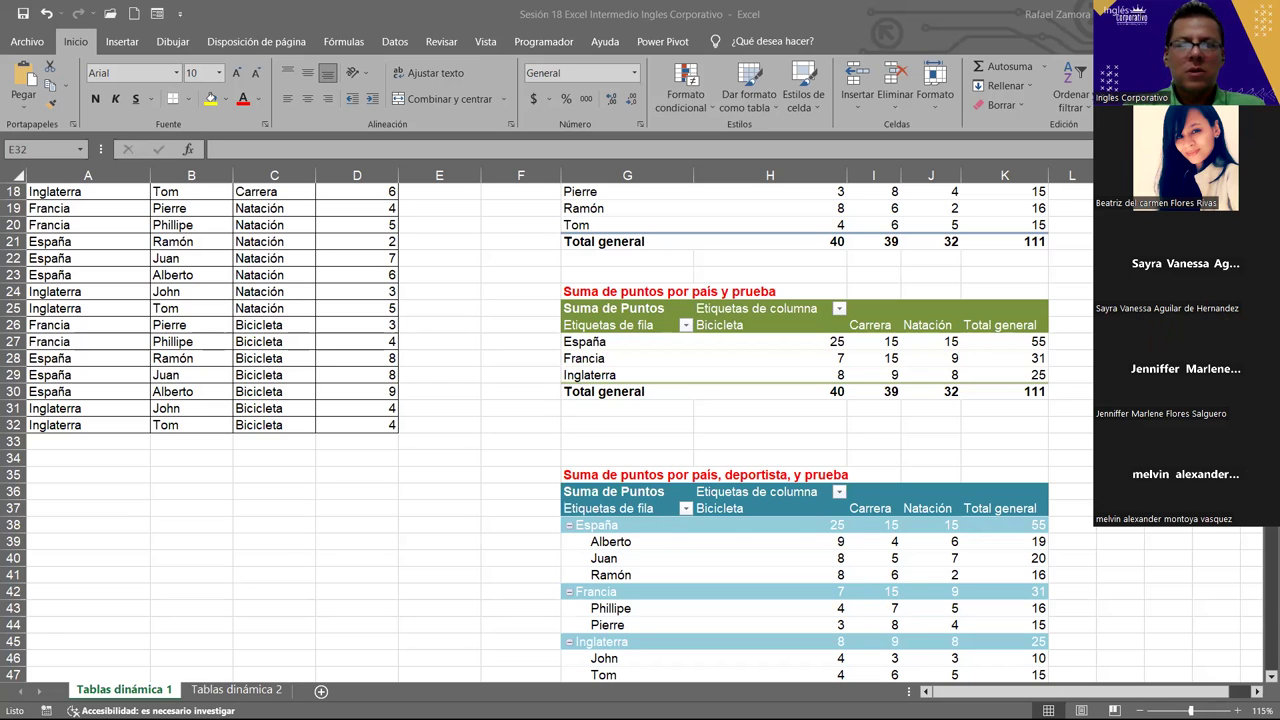
{"action": "left_click", "coordinate": [520, 541]}
{"action": "scroll", "coordinate": [871, 394], "scroll_direction": "up", "scroll_amount": 3}
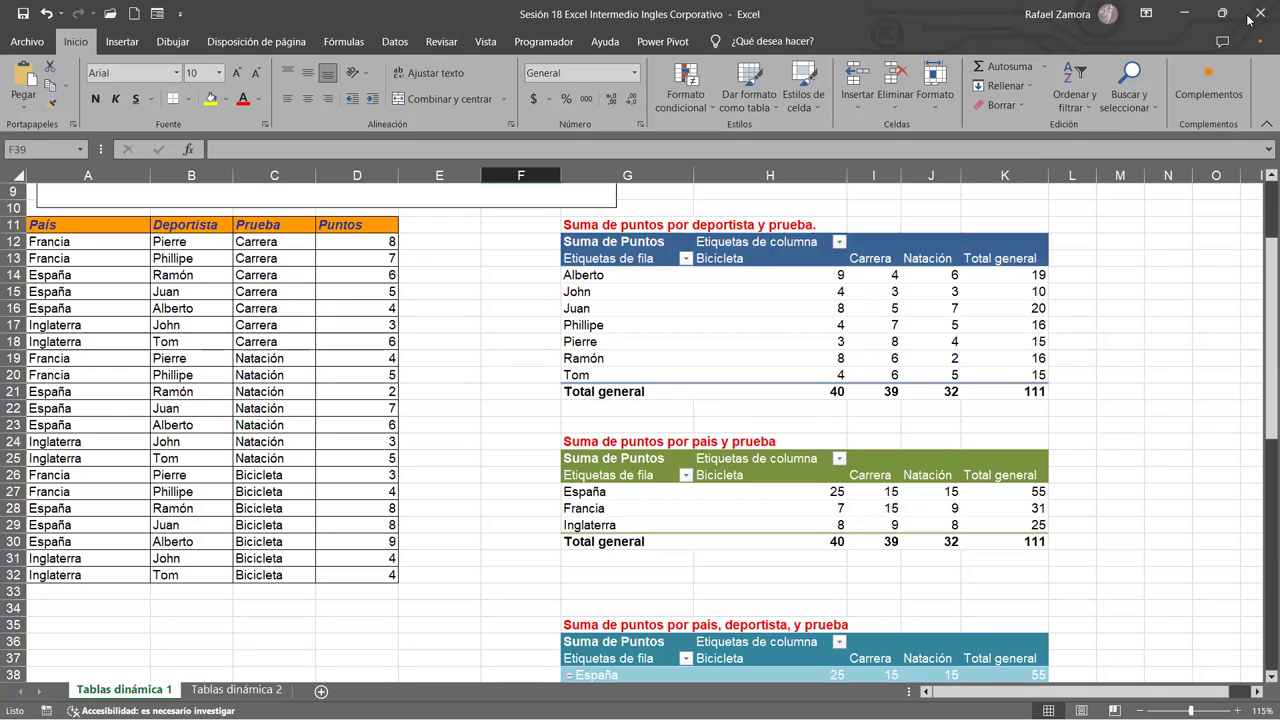
{"action": "scroll", "coordinate": [955, 493], "scroll_direction": "down", "scroll_amount": 11}
{"action": "scroll", "coordinate": [960, 495], "scroll_direction": "up", "scroll_amount": 6}
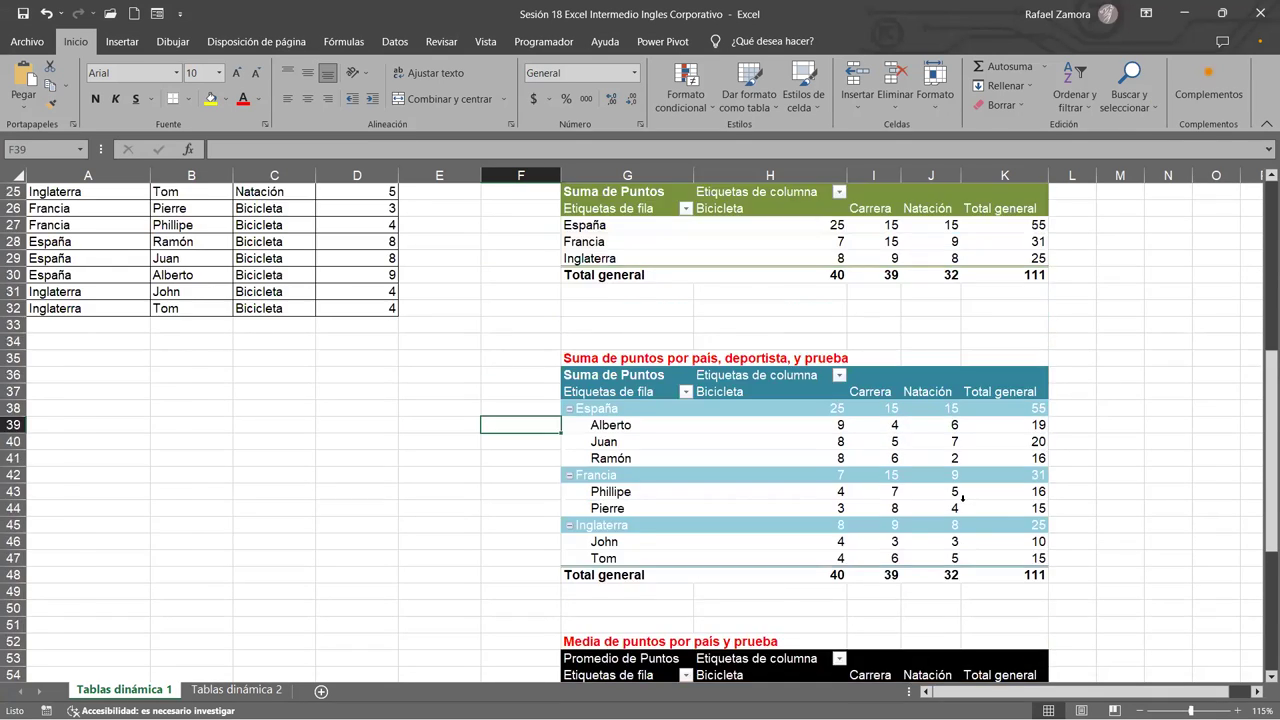
{"action": "scroll", "coordinate": [962, 496], "scroll_direction": "up", "scroll_amount": 8}
{"action": "scroll", "coordinate": [959, 498], "scroll_direction": "down", "scroll_amount": 3}
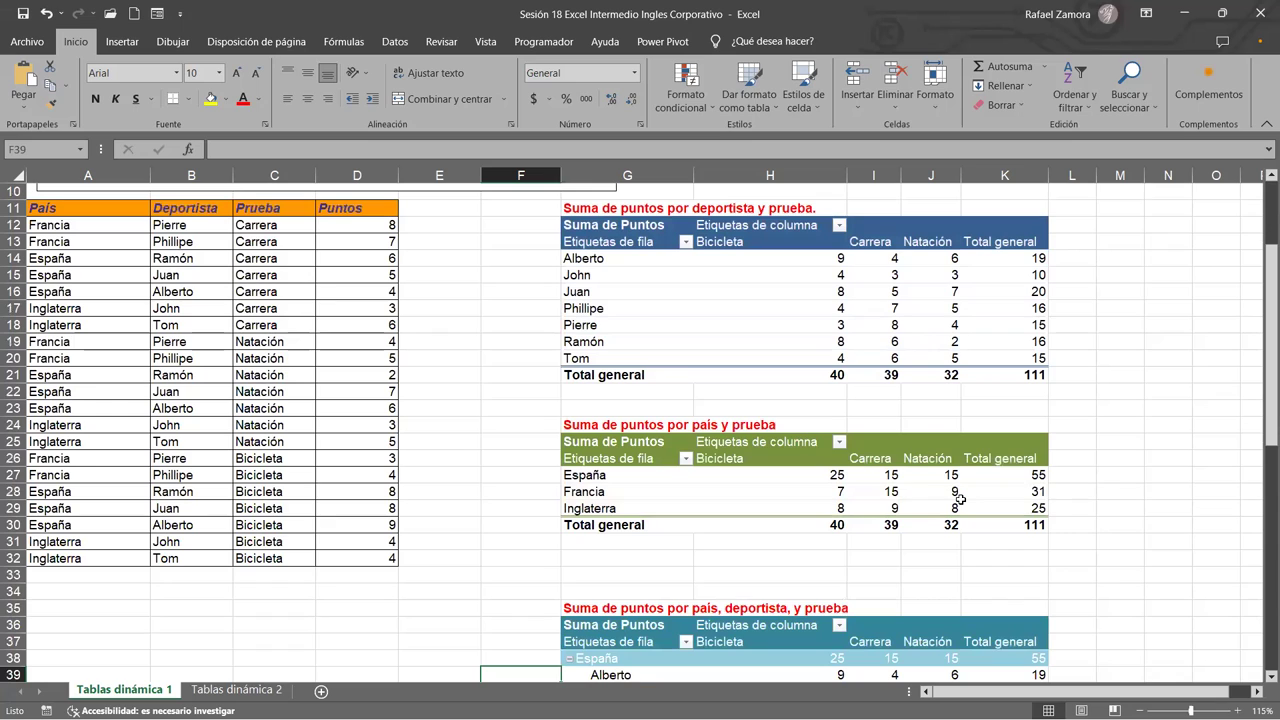
{"action": "mouse_move", "coordinate": [959, 498]}
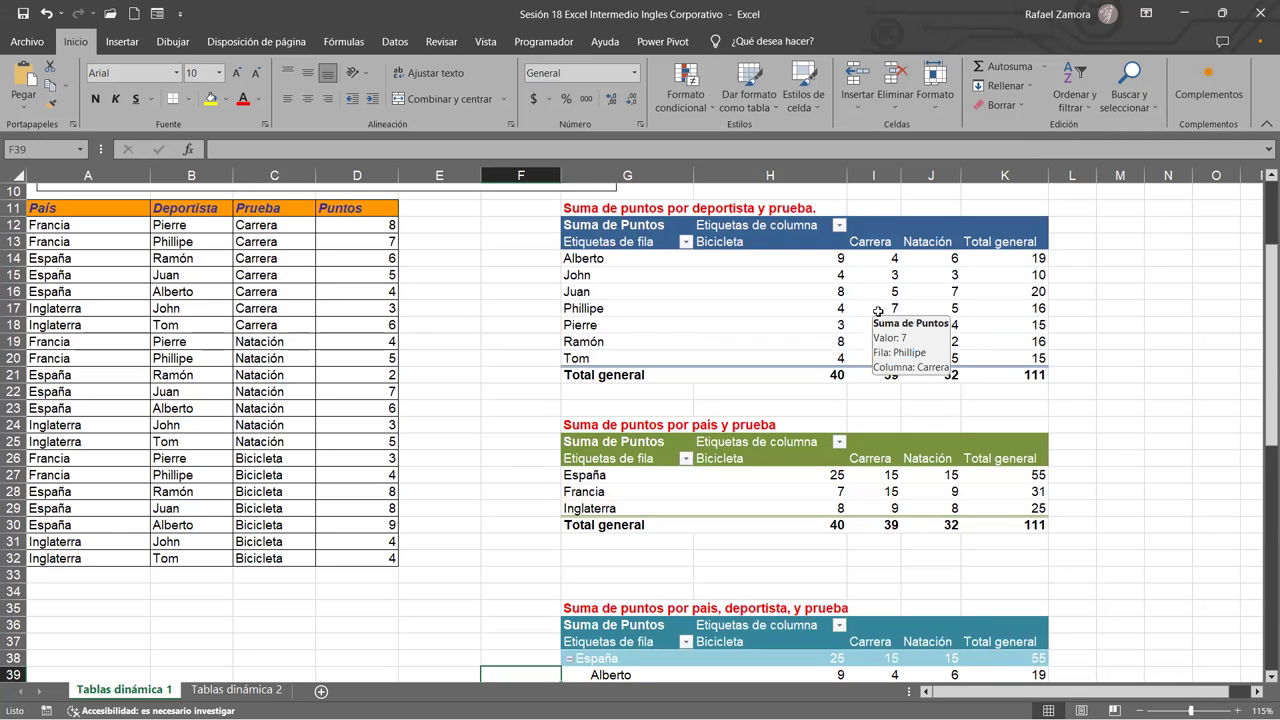
{"action": "scroll", "coordinate": [878, 320], "scroll_direction": "down", "scroll_amount": 8}
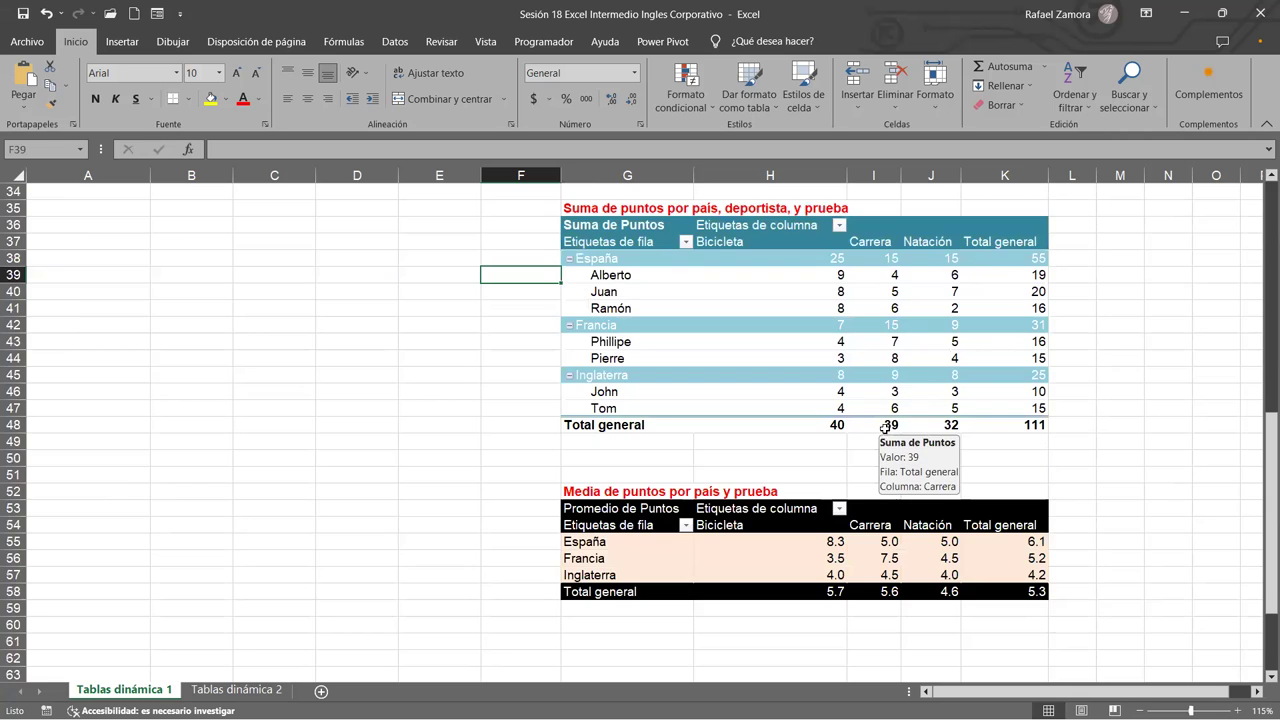
{"action": "scroll", "coordinate": [305, 414], "scroll_direction": "up", "scroll_amount": 9}
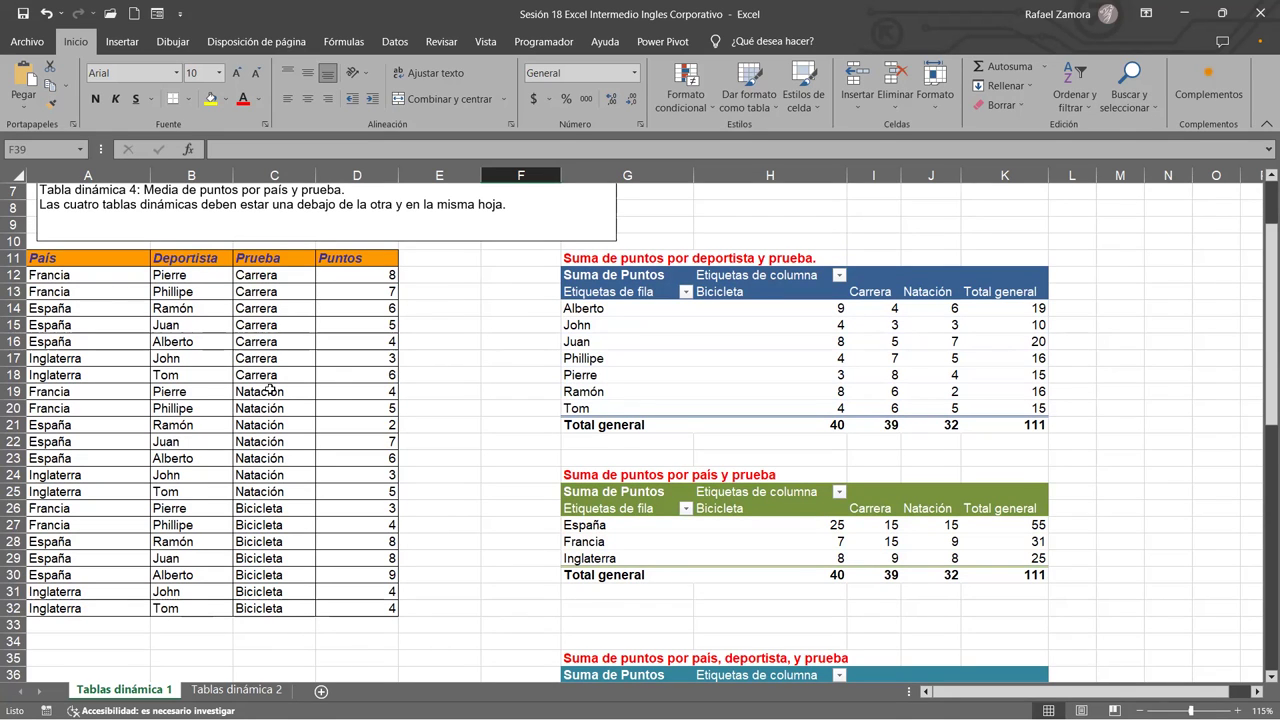
{"action": "scroll", "coordinate": [351, 358], "scroll_direction": "up", "scroll_amount": 2}
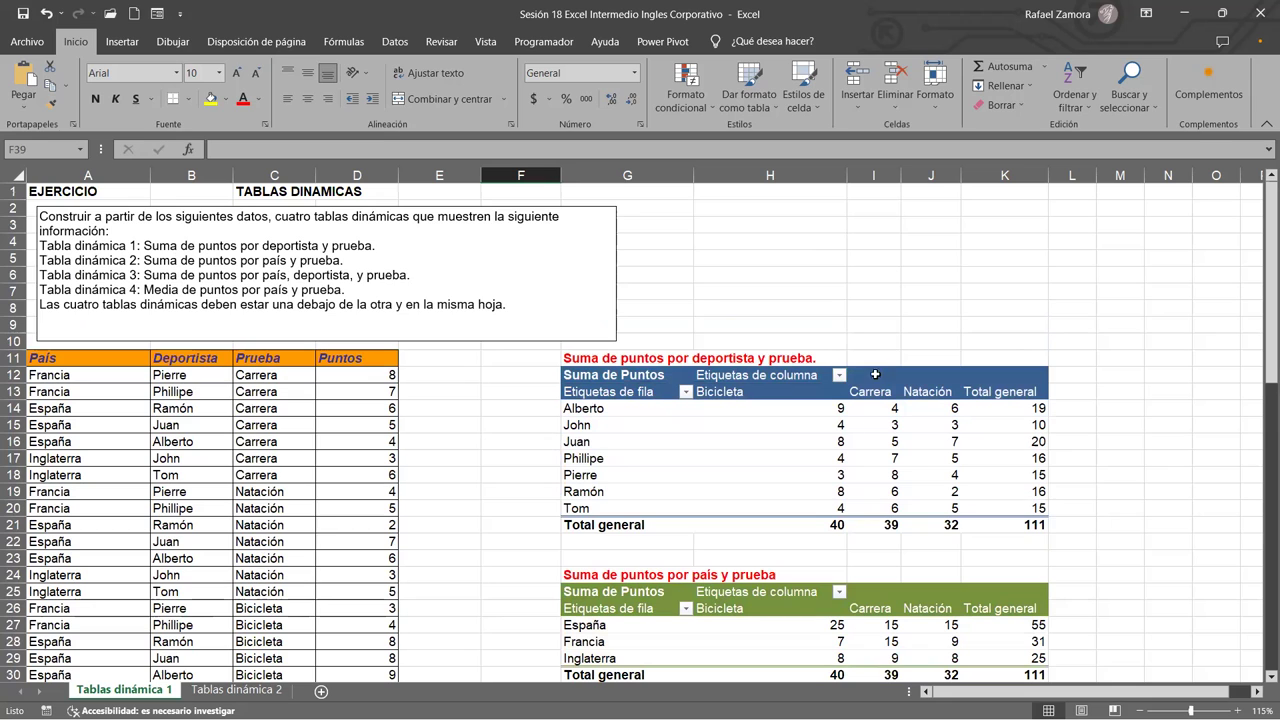
{"action": "left_click", "coordinate": [1258, 691]}
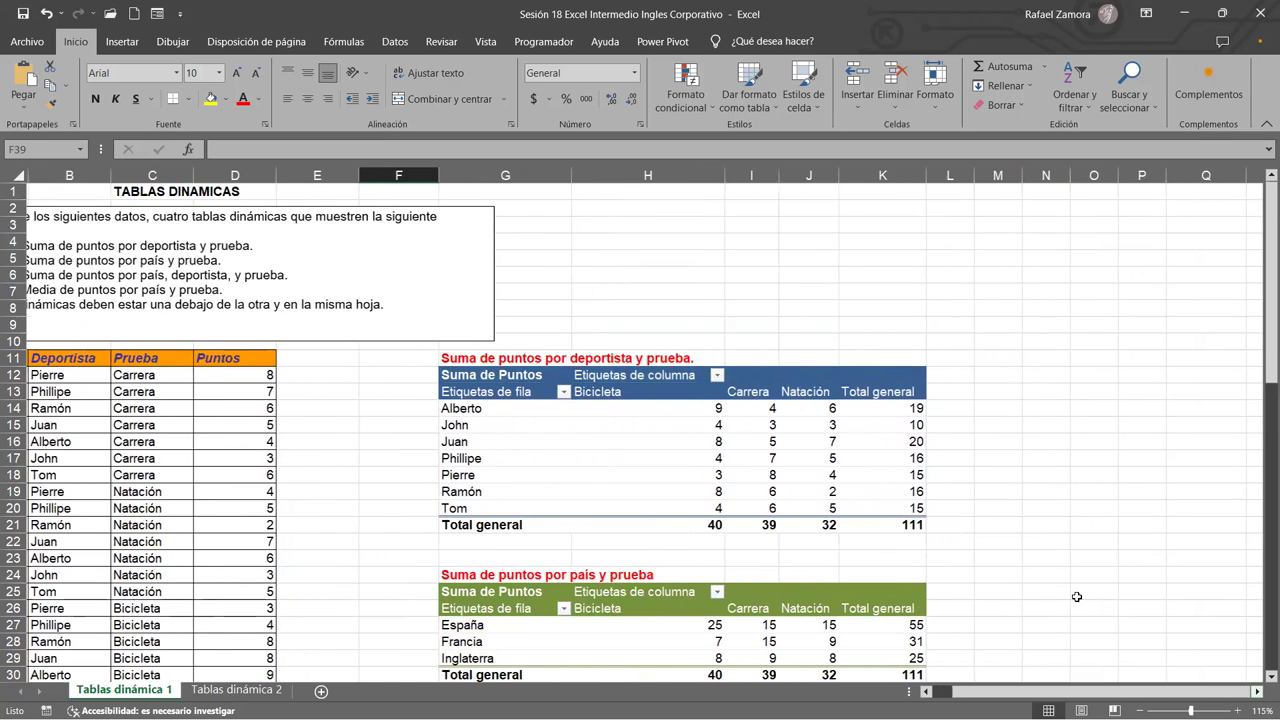
{"action": "scroll", "coordinate": [1077, 597], "scroll_direction": "right", "scroll_amount": 1}
{"action": "left_click", "coordinate": [551, 420]}
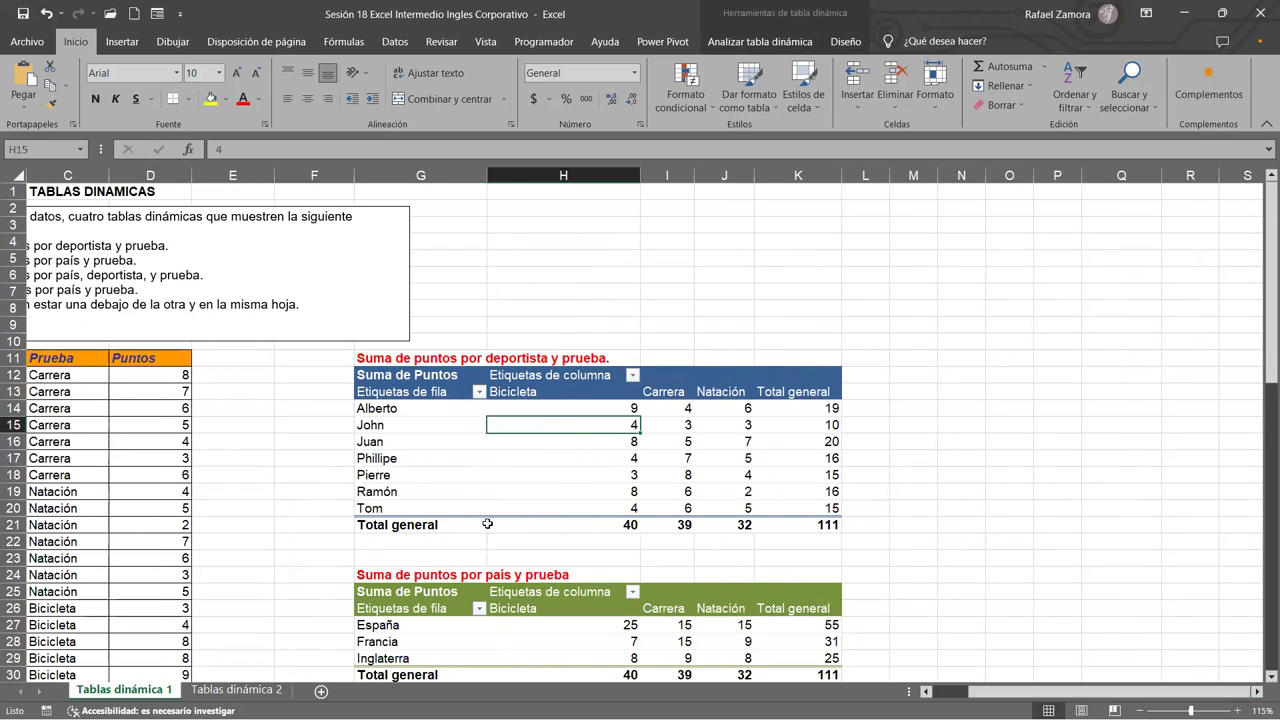
{"action": "left_click_drag", "start_coordinate": [570, 410], "coordinate": [400, 508]}
{"action": "left_click", "coordinate": [572, 457]}
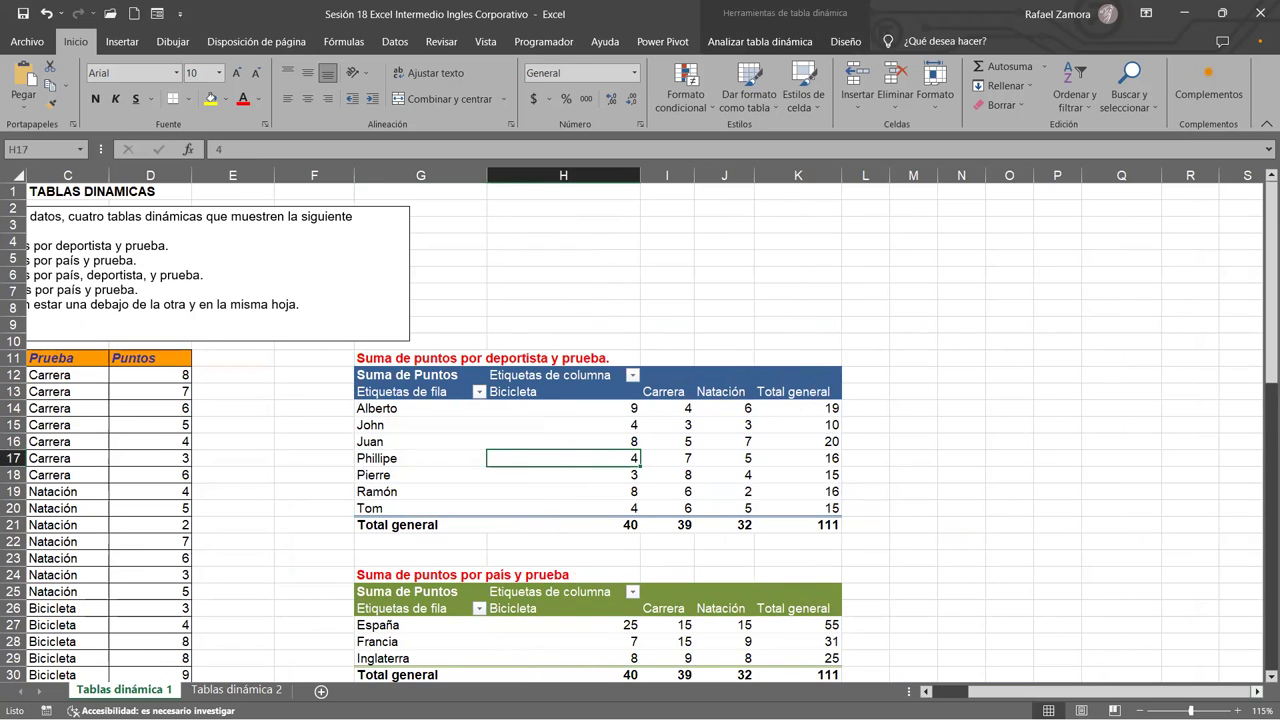
{"action": "left_click", "coordinate": [491, 450]}
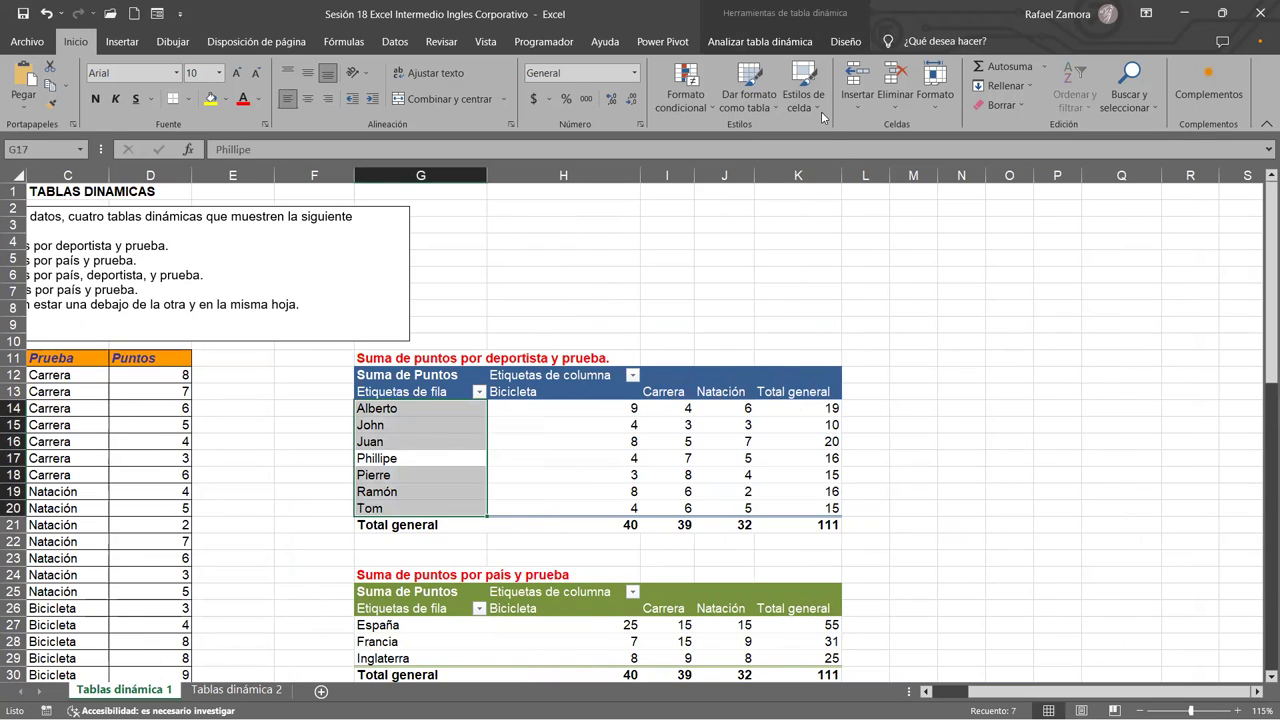
{"action": "left_click", "coordinate": [720, 441]}
{"action": "left_click", "coordinate": [511, 477]}
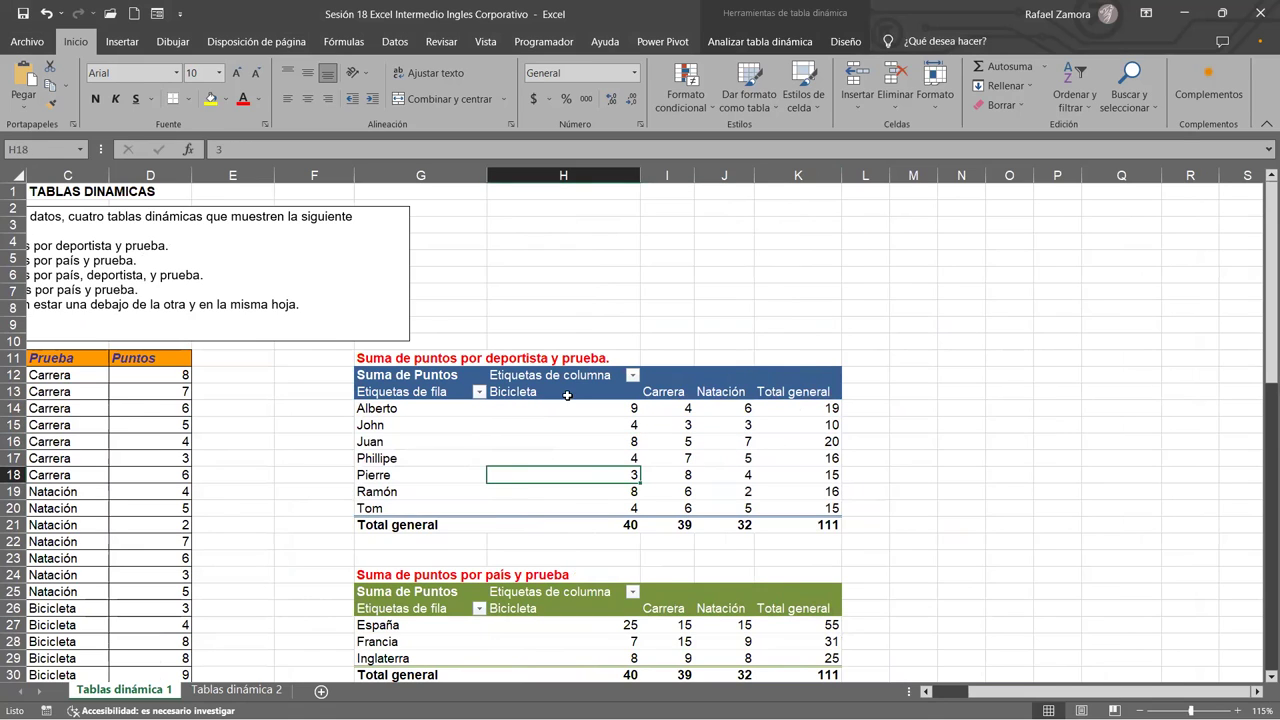
{"action": "left_click", "coordinate": [586, 429]}
{"action": "left_click", "coordinate": [745, 455]}
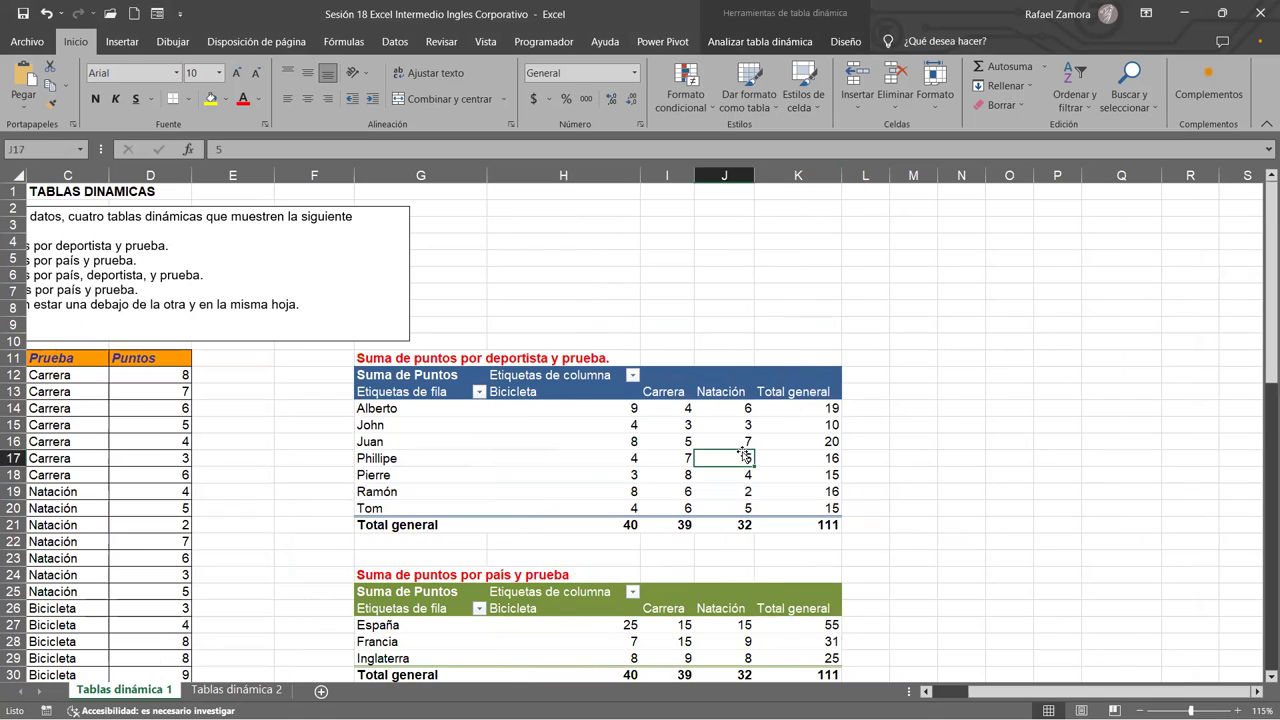
{"action": "left_click", "coordinate": [537, 438]}
{"action": "left_click", "coordinate": [558, 426]}
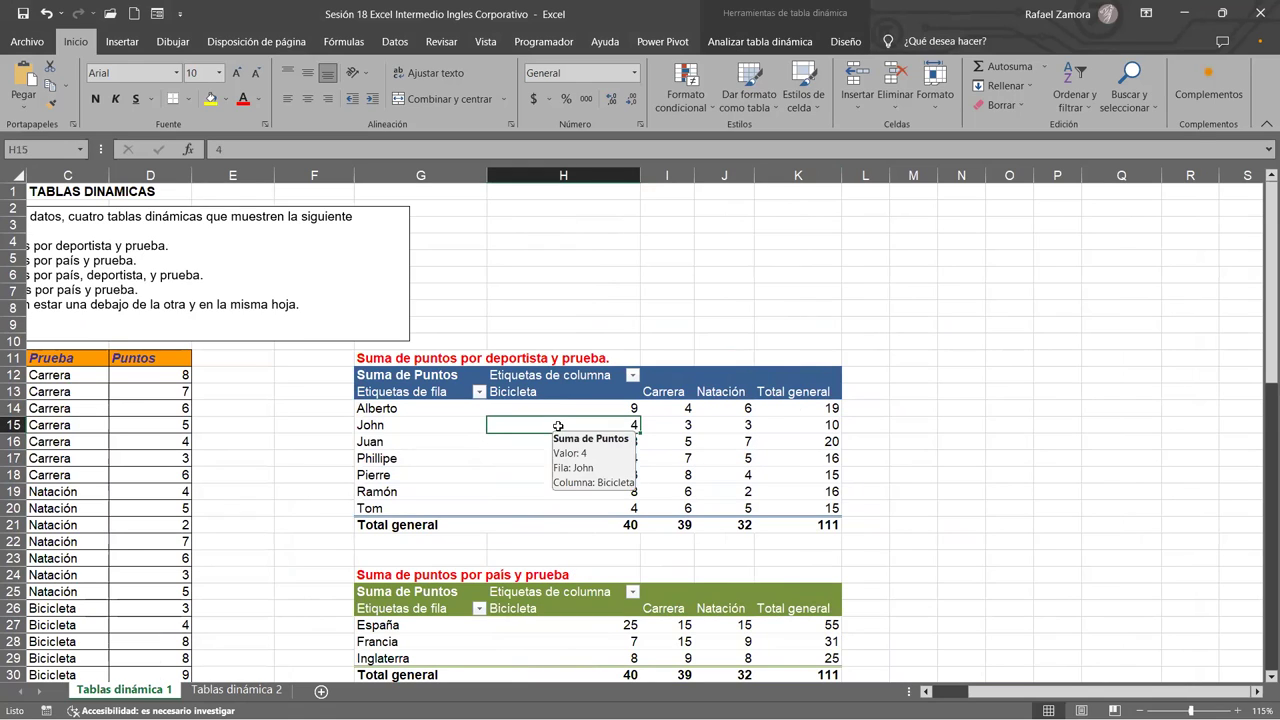
{"action": "left_click", "coordinate": [613, 487]}
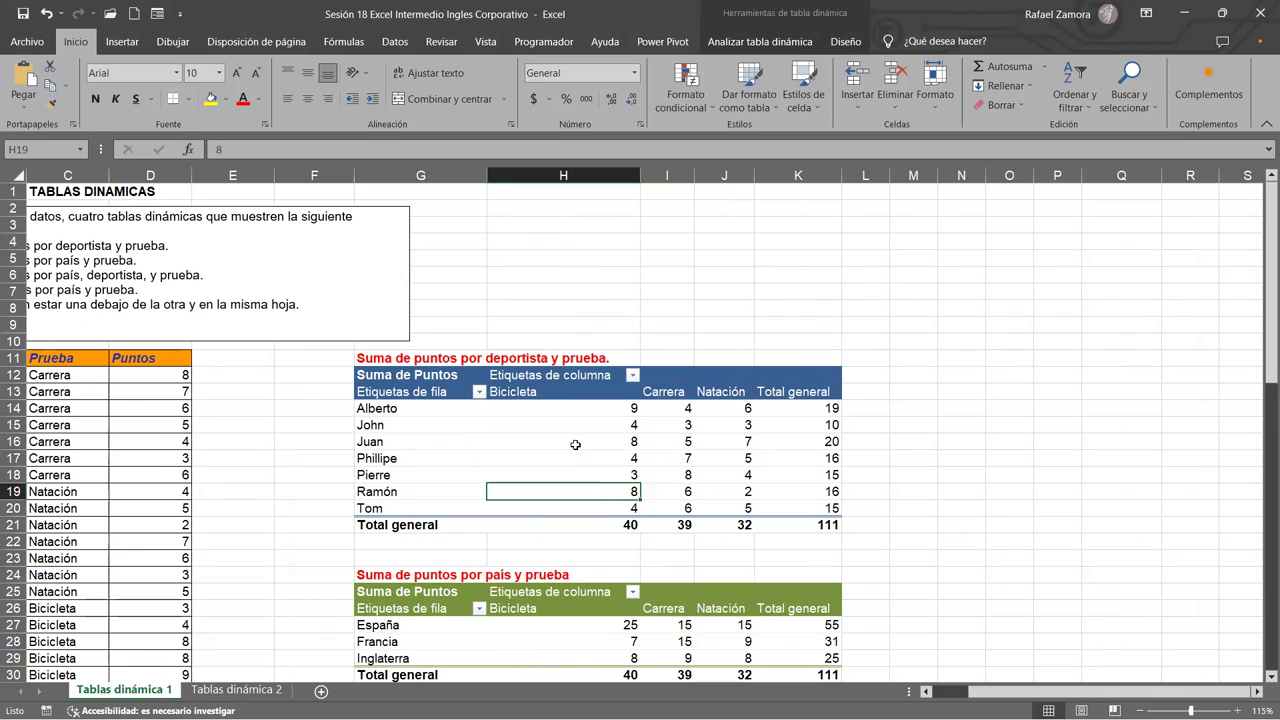
{"action": "mouse_move", "coordinate": [575, 444]}
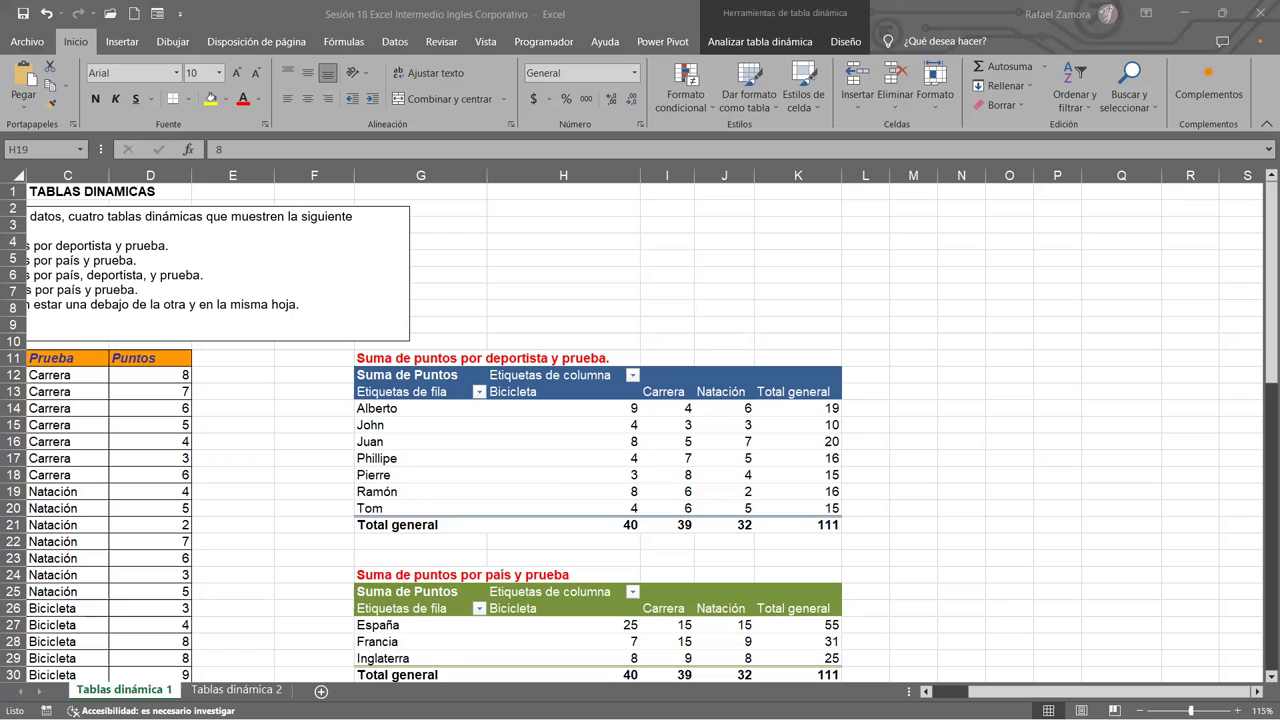
Display the field list for the points by athlete and event pivot table.
{"action": "right_click", "coordinate": [718, 444]}
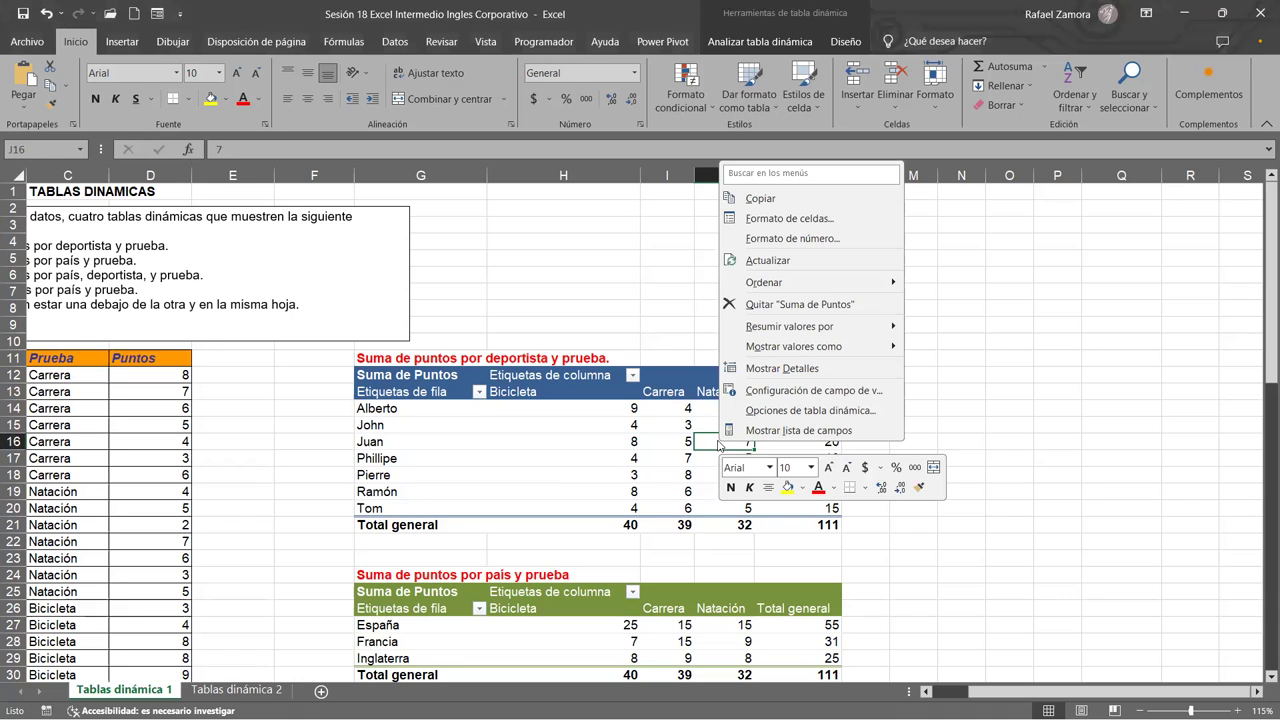
{"action": "right_click", "coordinate": [542, 467]}
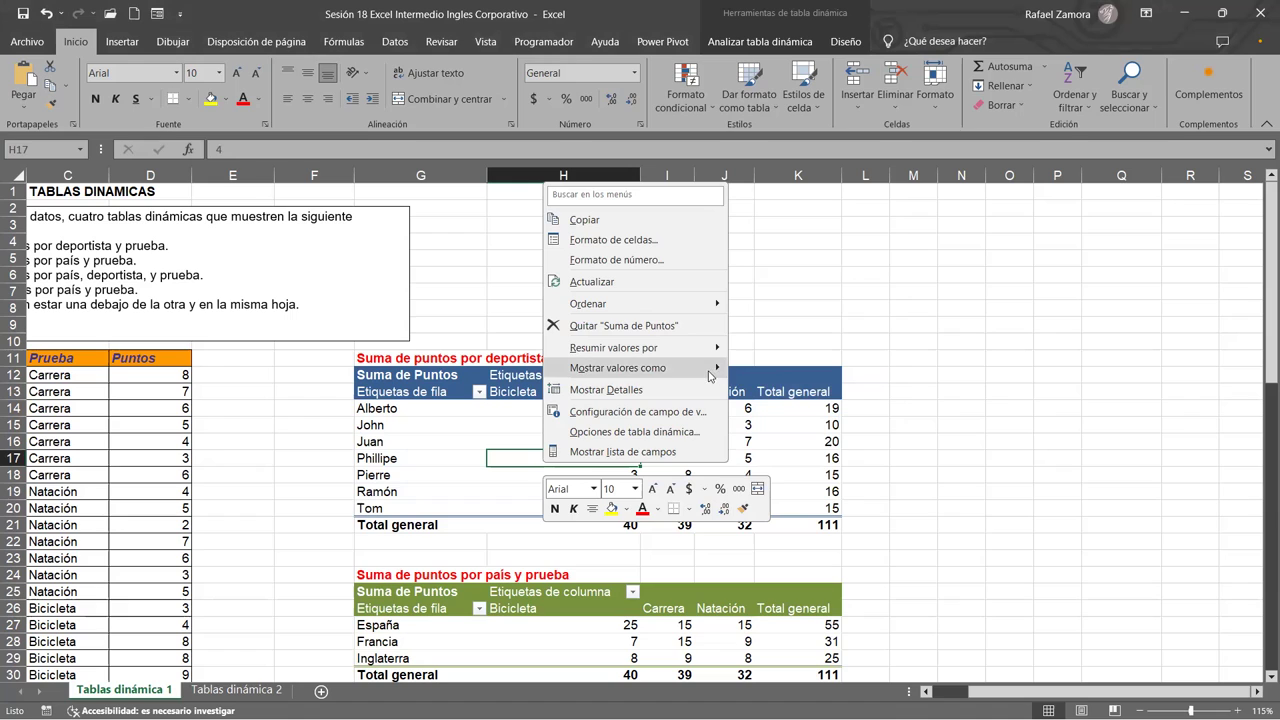
{"action": "mouse_move", "coordinate": [708, 370]}
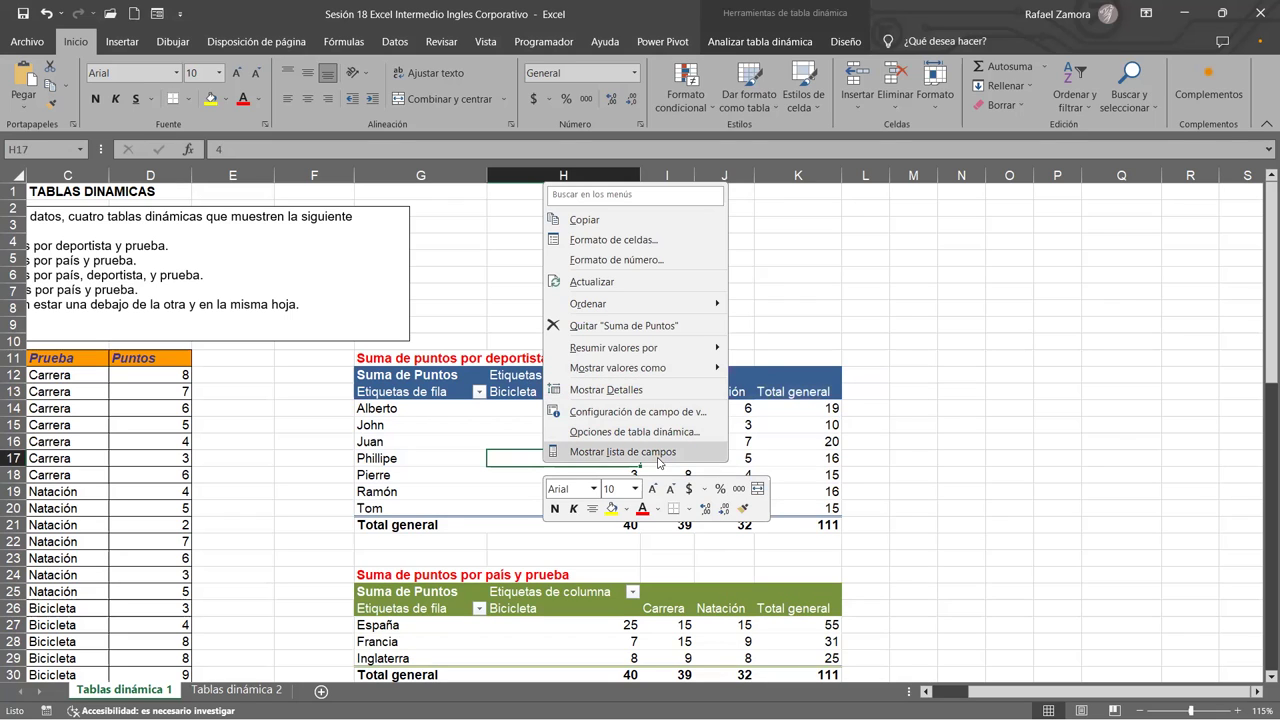
{"action": "left_click", "coordinate": [622, 452]}
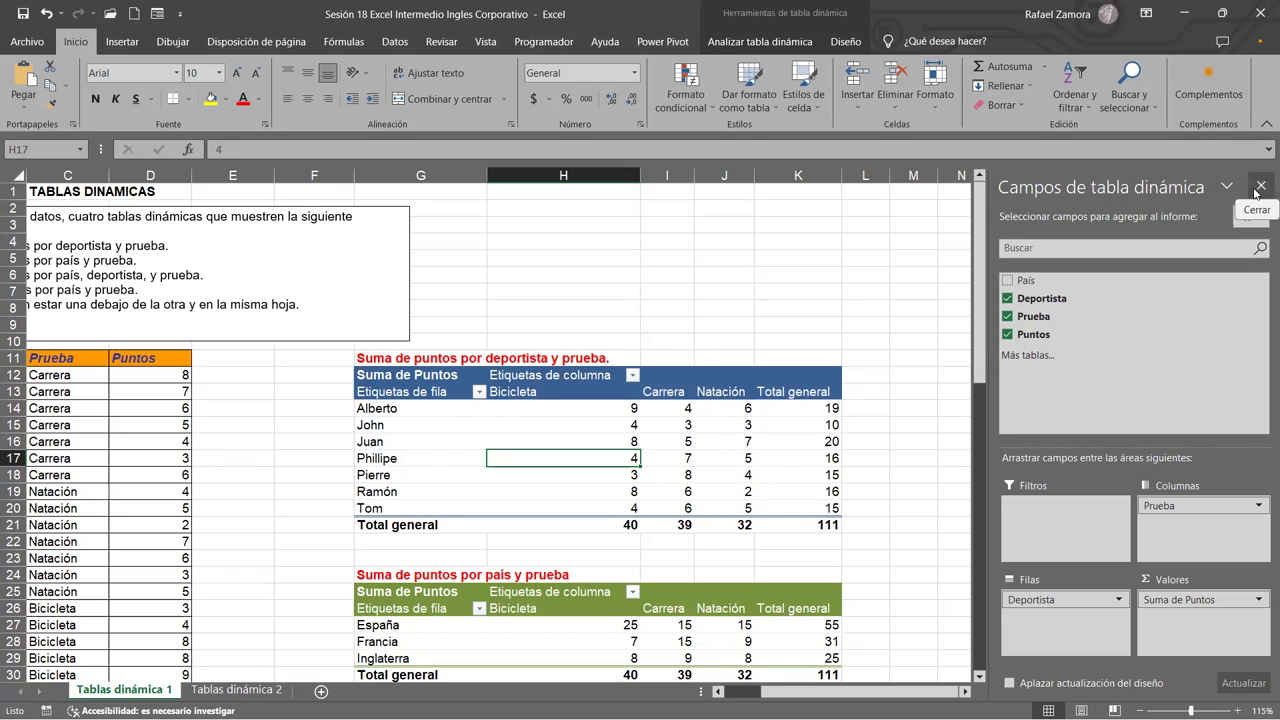
Examine the pivot table design and analysis tools, checking their availability with cells selected inside and outside the first pivot table.
{"action": "left_click", "coordinate": [857, 45]}
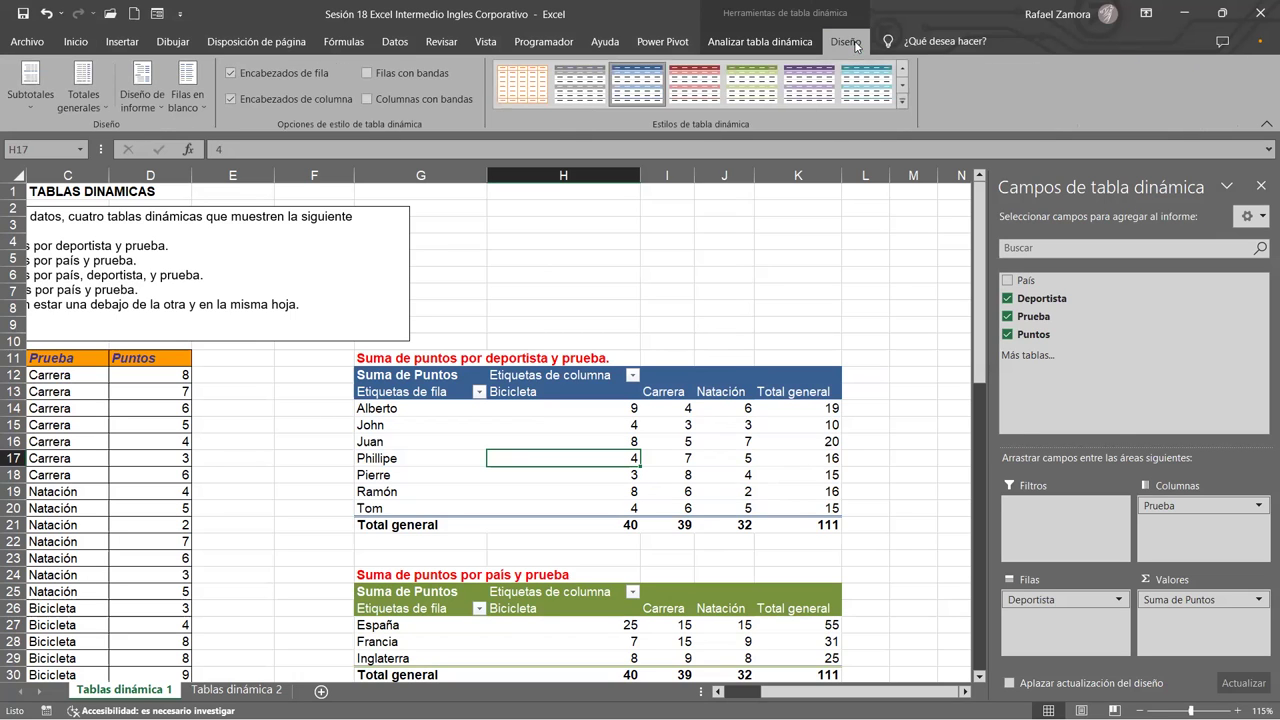
{"action": "left_click", "coordinate": [798, 48]}
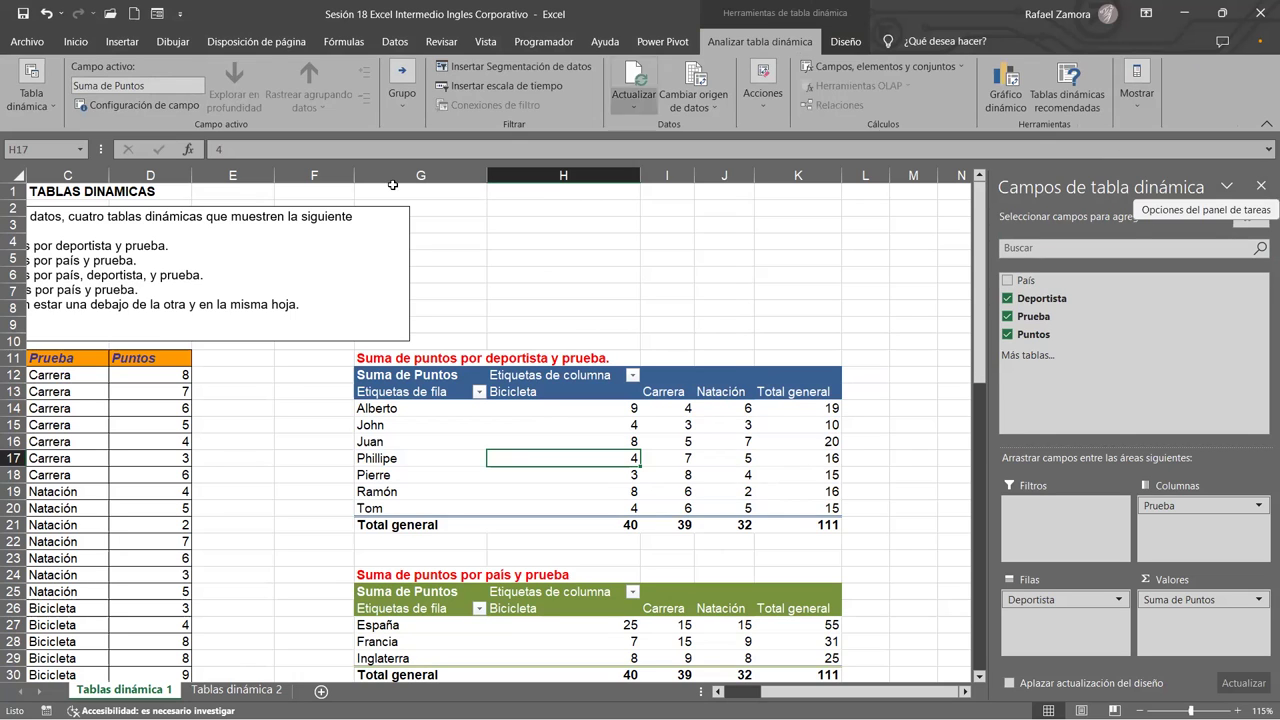
{"action": "left_click", "coordinate": [746, 274]}
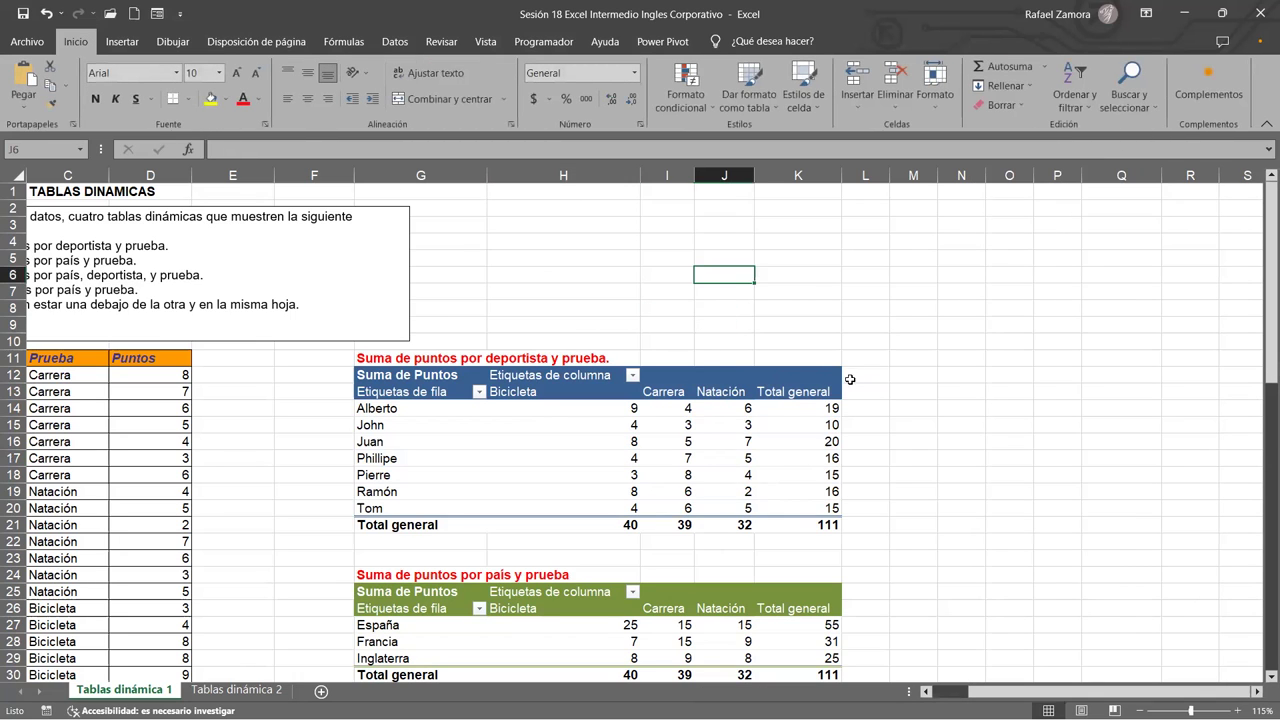
{"action": "left_click", "coordinate": [856, 289]}
{"action": "left_click", "coordinate": [755, 374]}
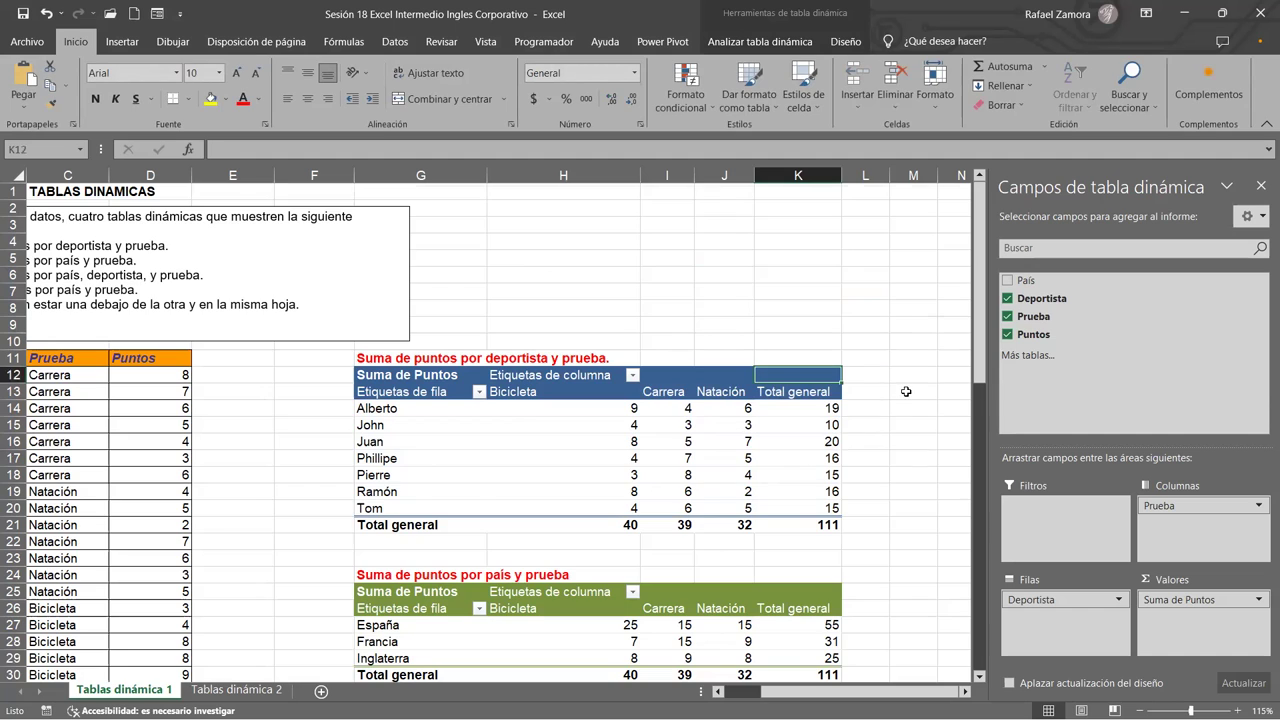
Add the Deportista field as a report filter to the points by country and event pivot table.
{"action": "scroll", "coordinate": [900, 393], "scroll_direction": "down", "scroll_amount": 3}
{"action": "scroll", "coordinate": [898, 395], "scroll_direction": "down", "scroll_amount": 10}
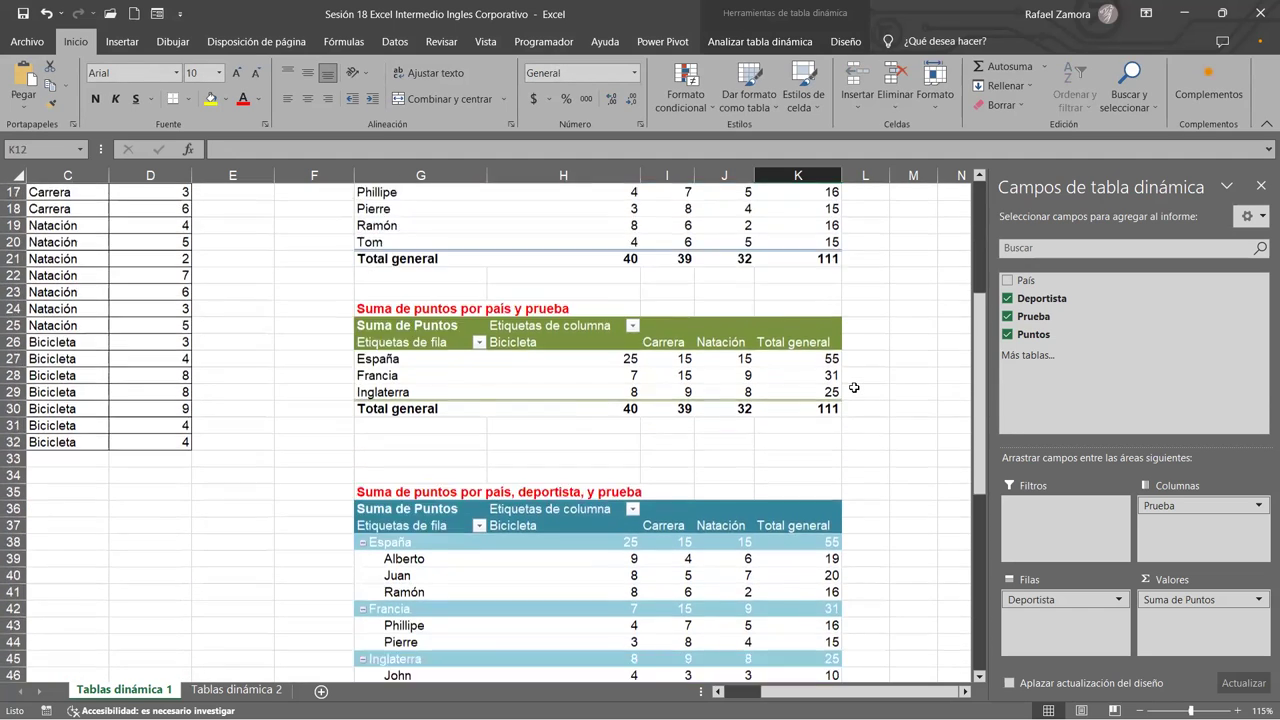
{"action": "scroll", "coordinate": [854, 387], "scroll_direction": "up", "scroll_amount": 6}
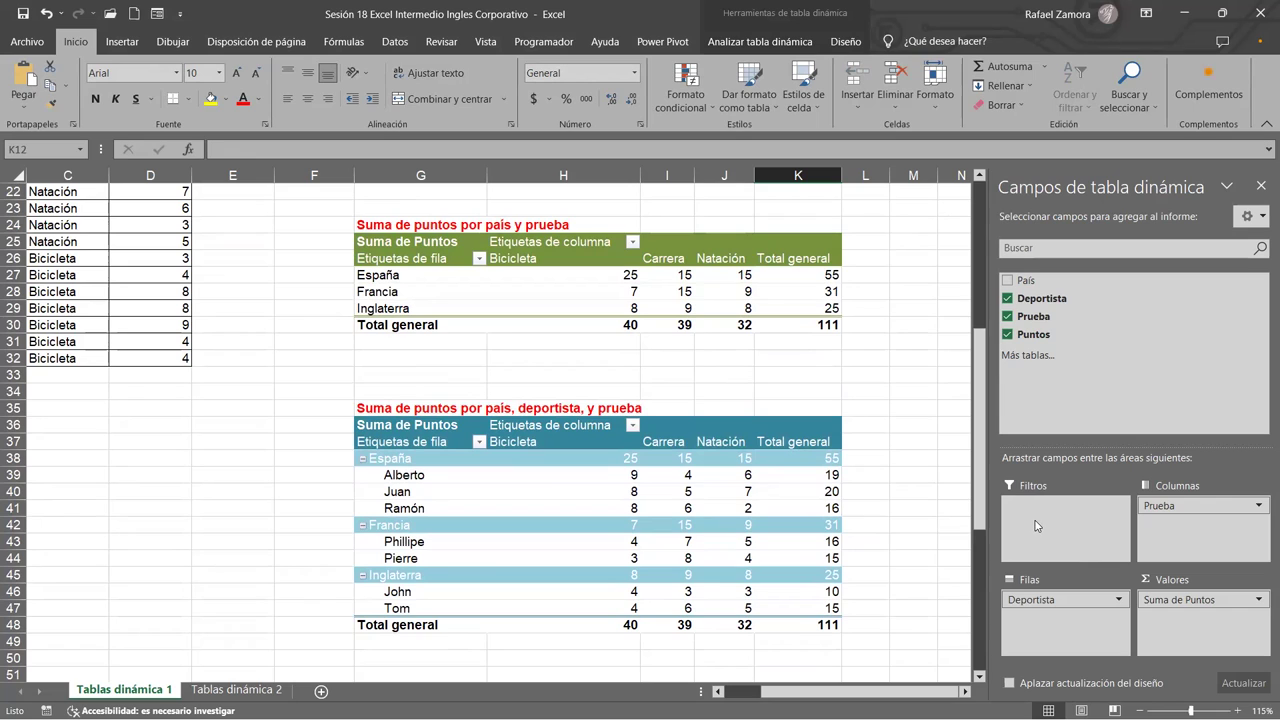
{"action": "left_click", "coordinate": [534, 289]}
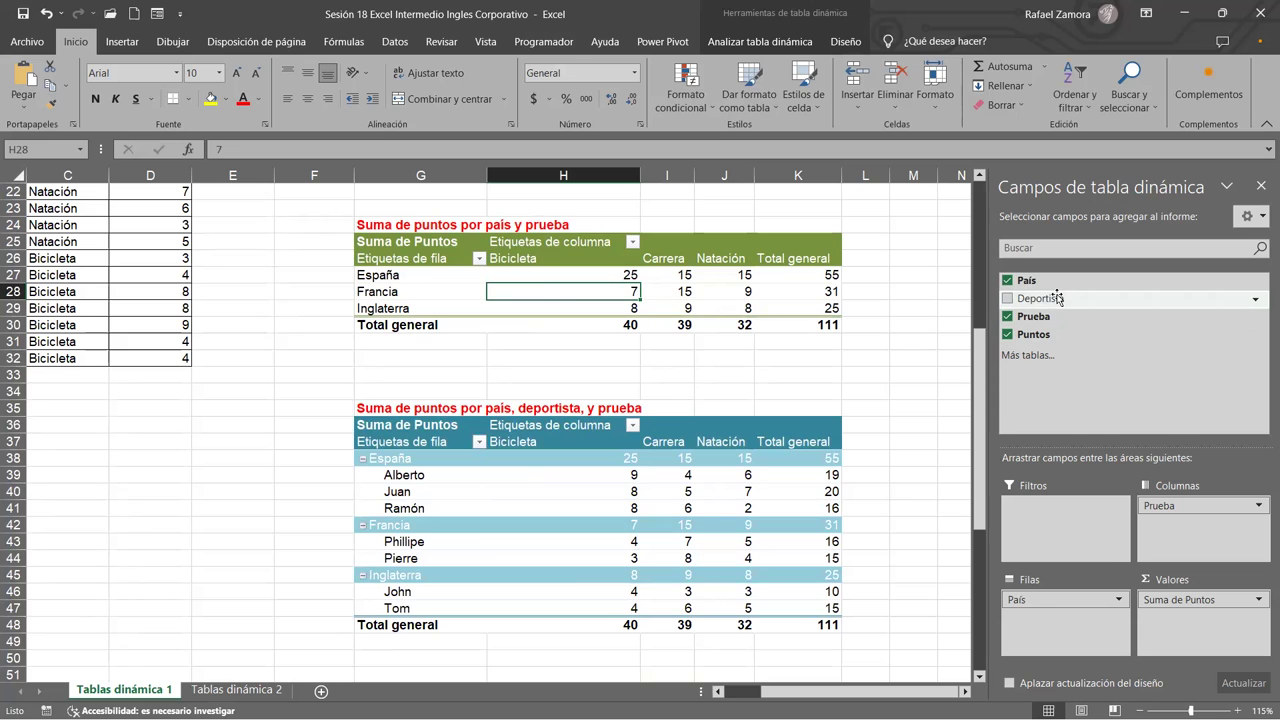
{"action": "left_click_drag", "start_coordinate": [1057, 296], "coordinate": [1080, 525]}
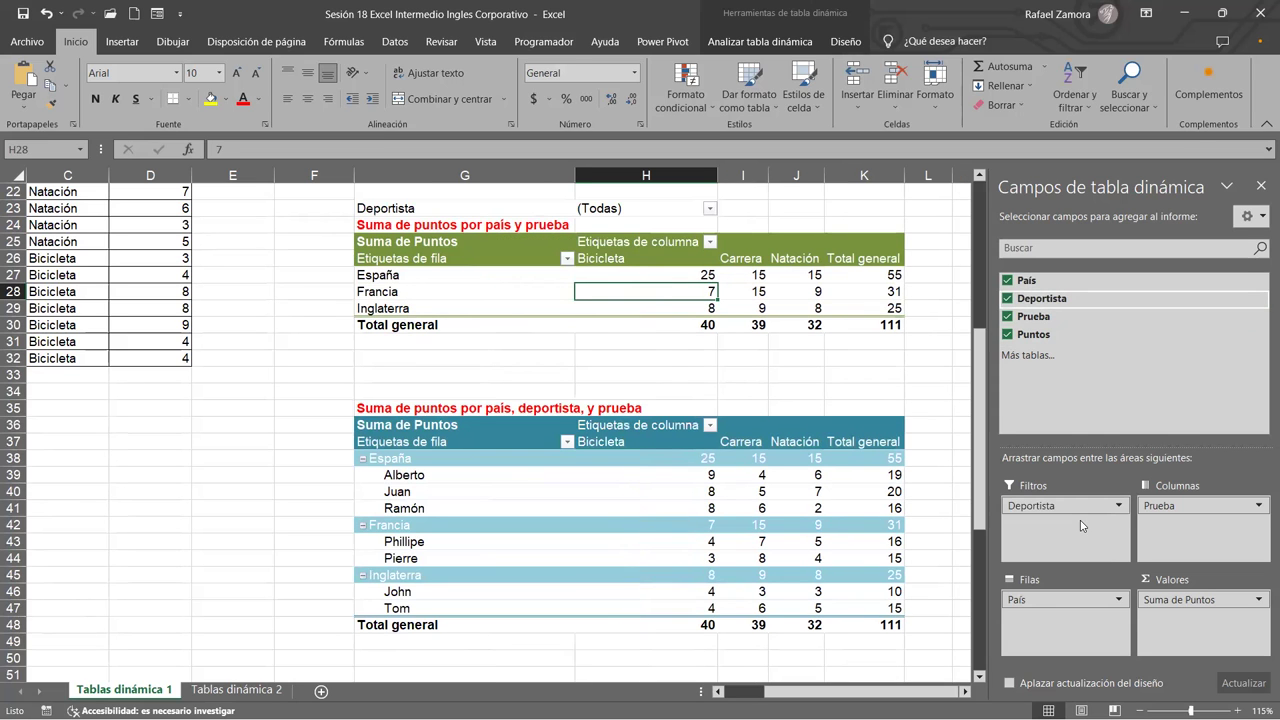
{"action": "scroll", "coordinate": [740, 250], "scroll_direction": "up", "scroll_amount": 1}
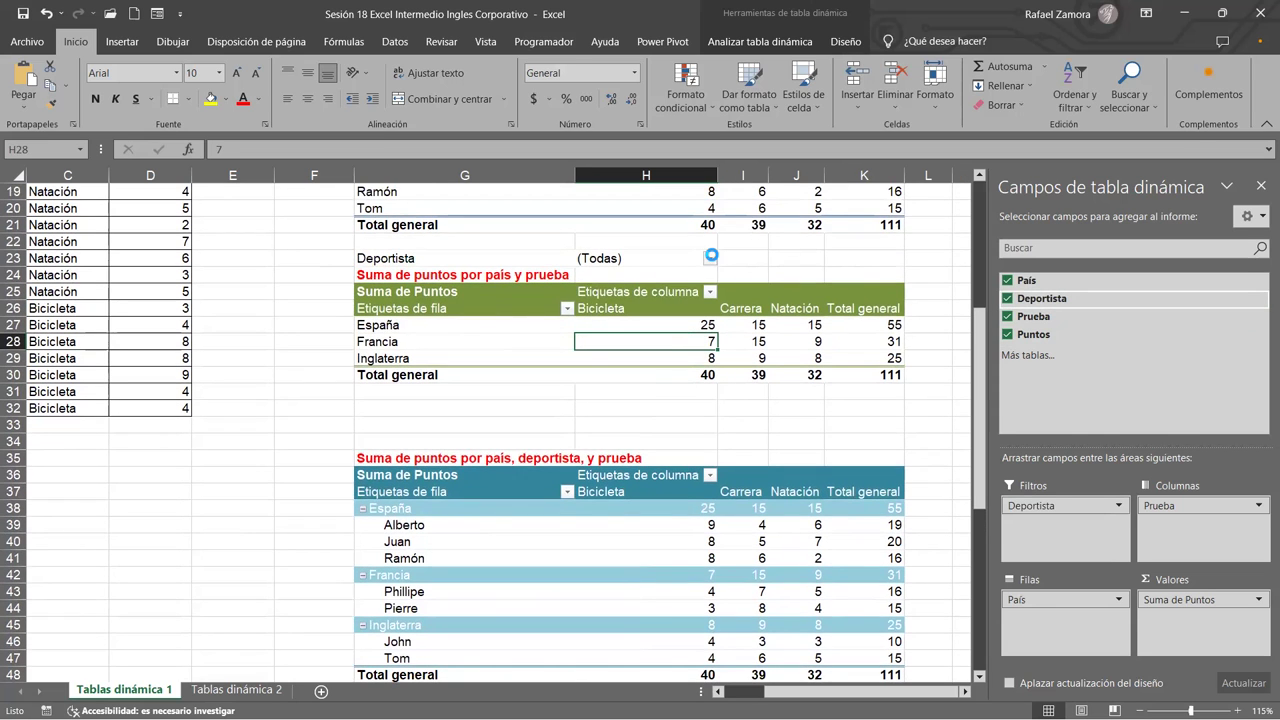
Filter the country and event pivot table by Deportista with multiple selection, excluding the second, fourth, sixth and seventh athletes.
{"action": "left_click", "coordinate": [710, 258]}
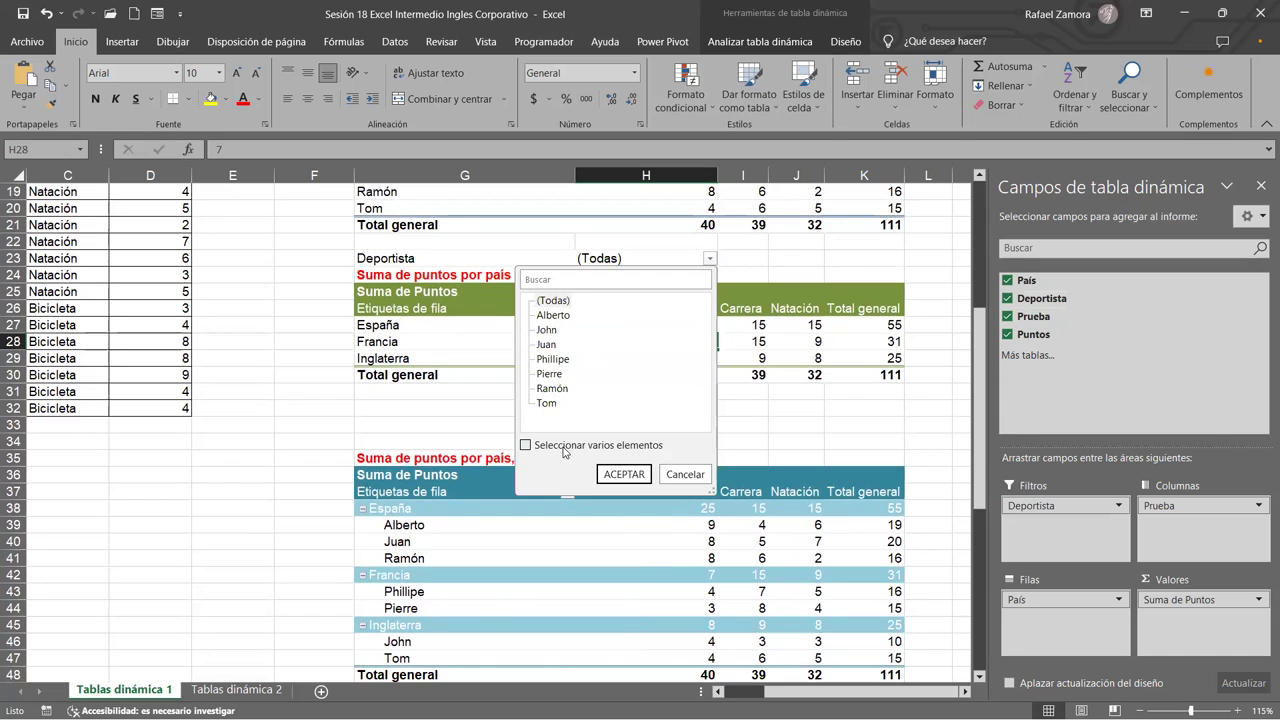
{"action": "left_click", "coordinate": [541, 330]}
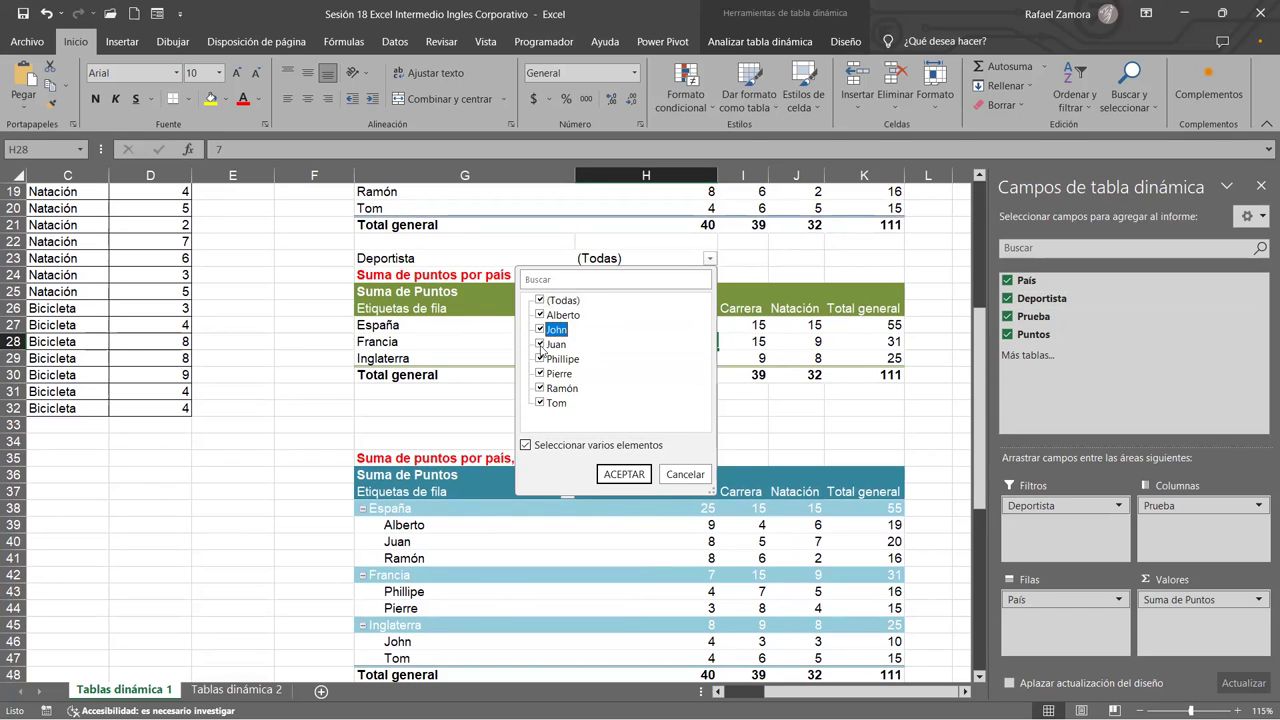
{"action": "left_click", "coordinate": [540, 359]}
{"action": "left_click", "coordinate": [540, 388]}
{"action": "left_click", "coordinate": [540, 402]}
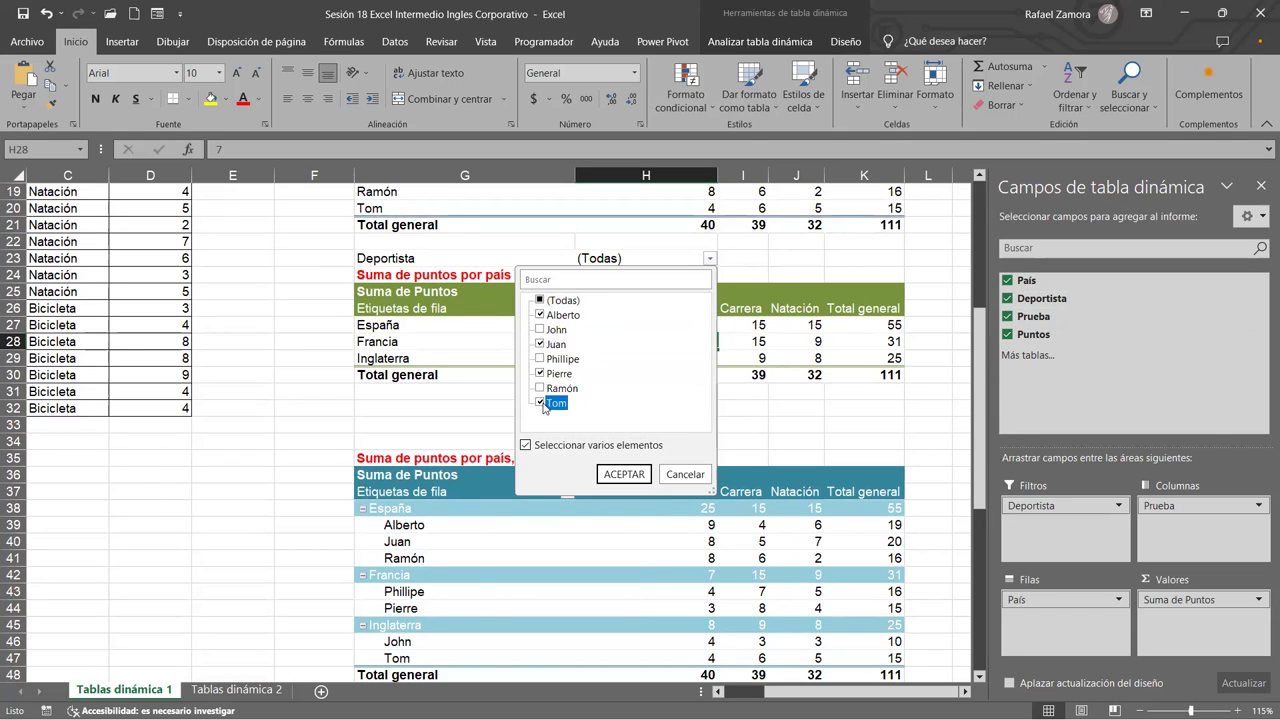
{"action": "left_click", "coordinate": [622, 474]}
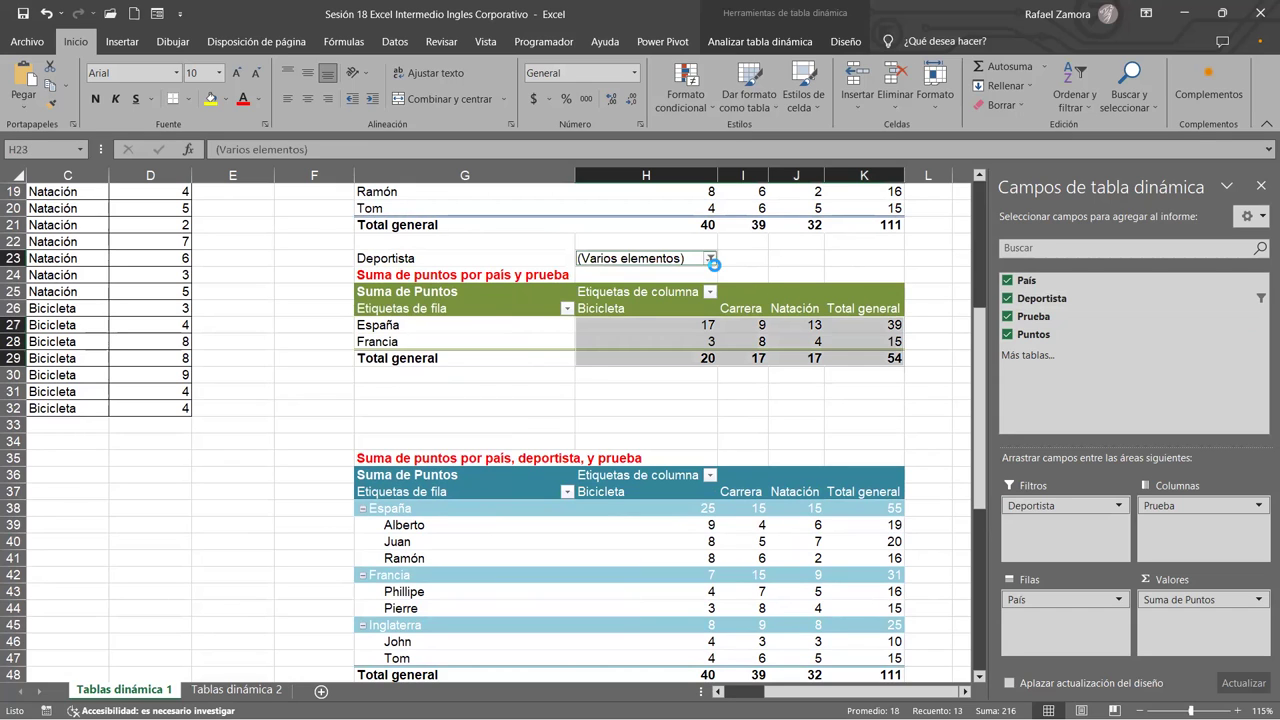
Include the last listed athlete again in the Deportista filter of the country and event pivot table.
{"action": "left_click", "coordinate": [710, 259]}
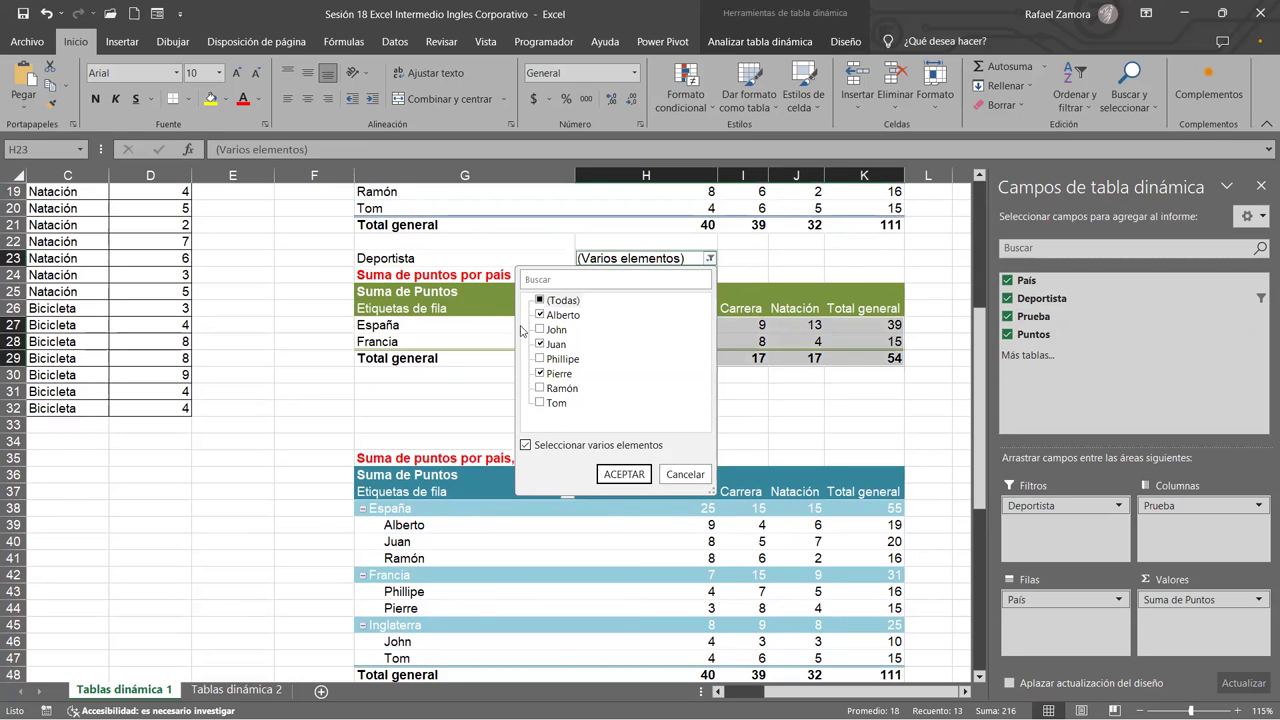
{"action": "left_click", "coordinate": [541, 402]}
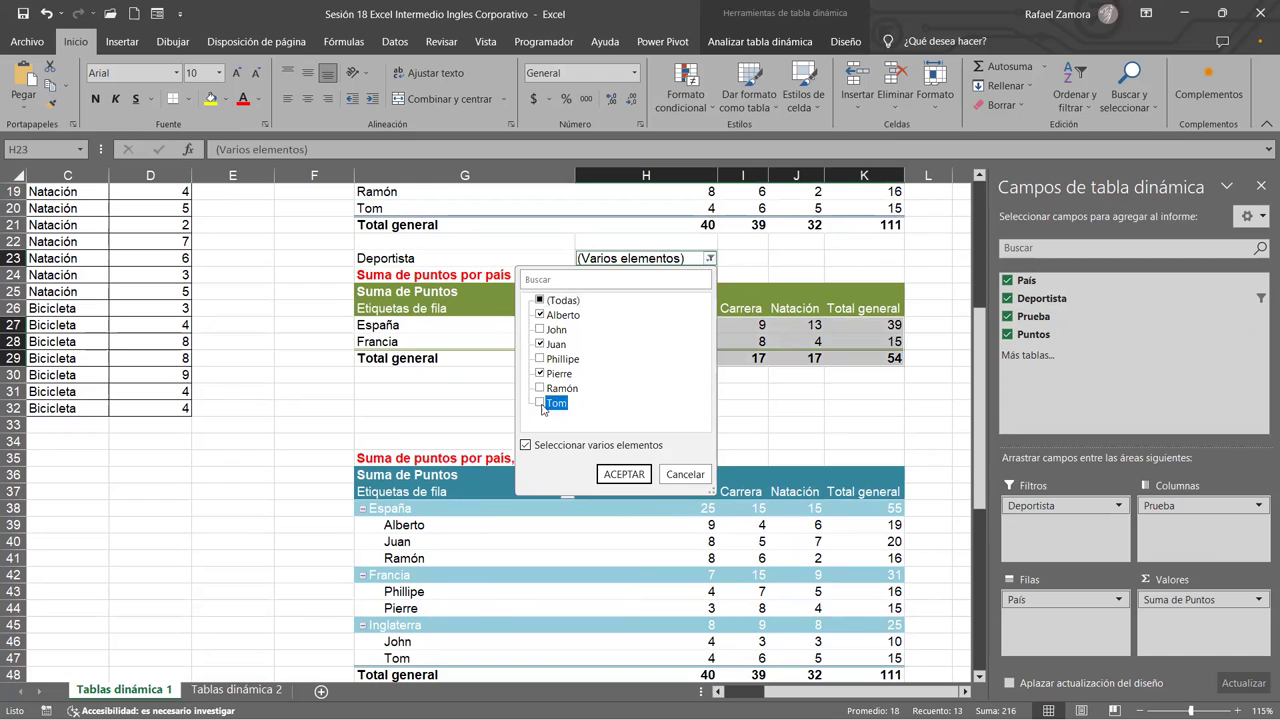
{"action": "left_click", "coordinate": [624, 474]}
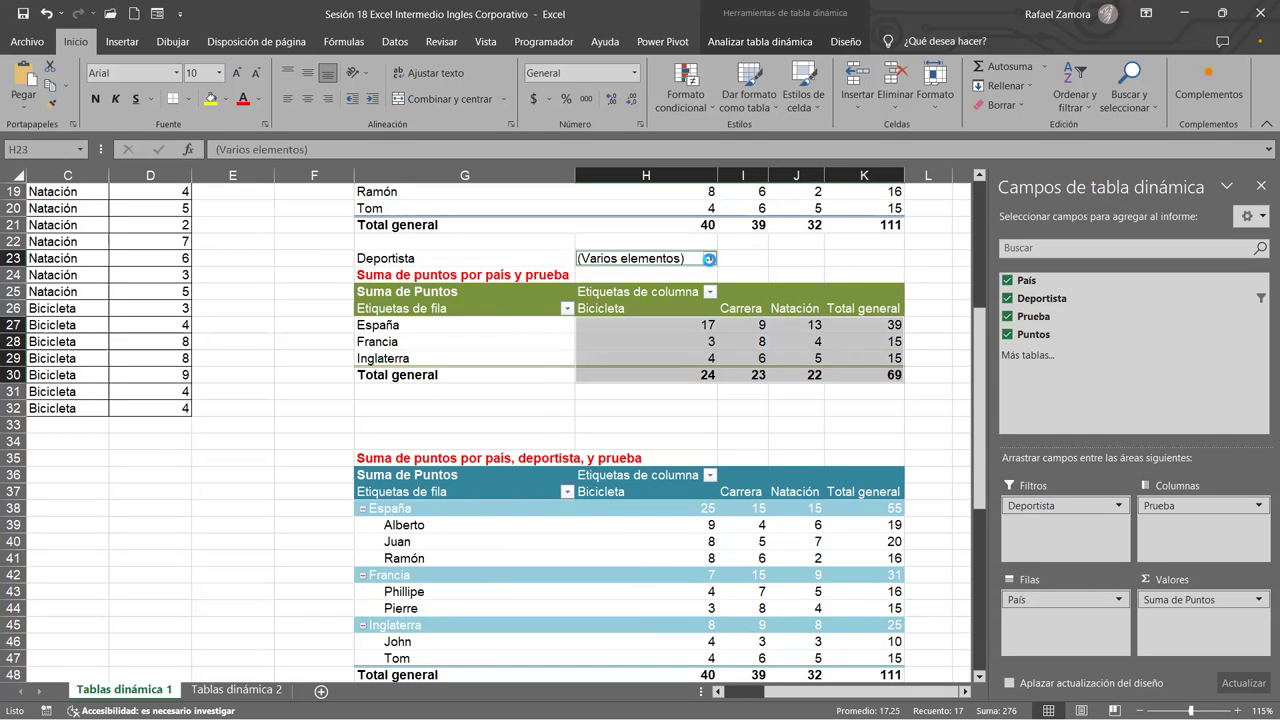
Reset the Deportista filter to all athletes and remove the field from the country and event pivot table.
{"action": "left_click", "coordinate": [708, 260]}
{"action": "left_click", "coordinate": [540, 300]}
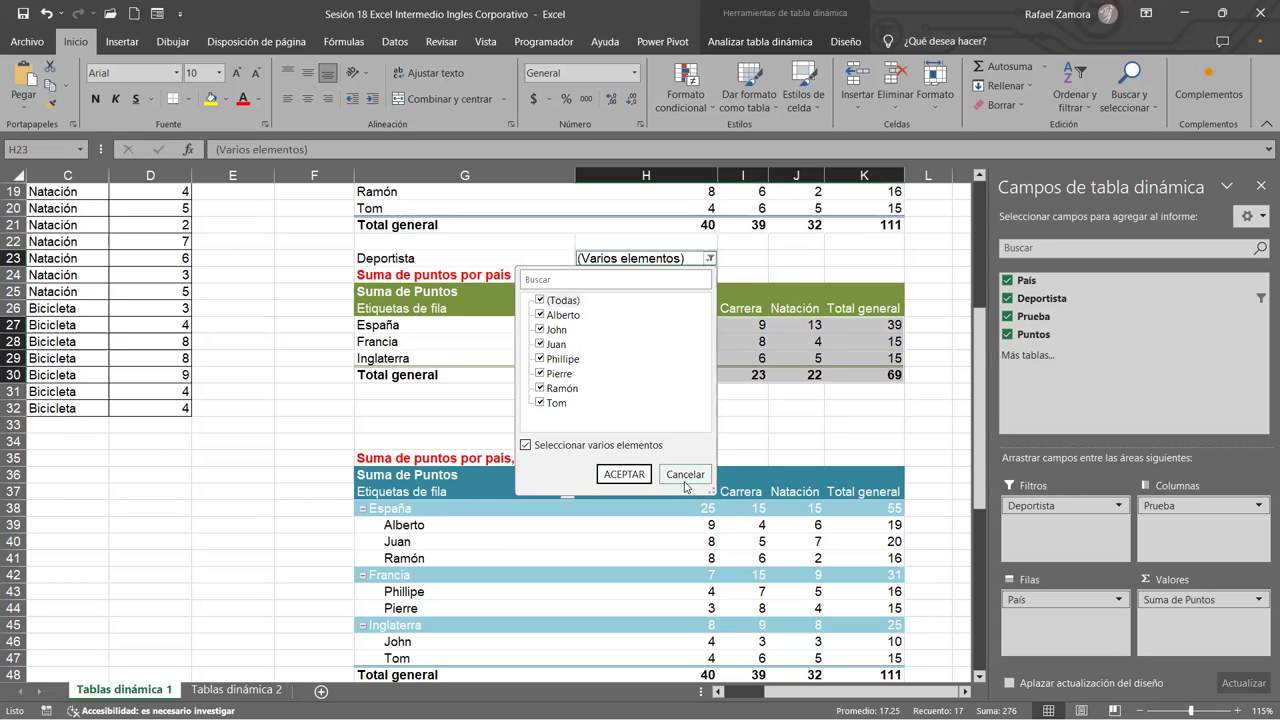
{"action": "left_click", "coordinate": [622, 475]}
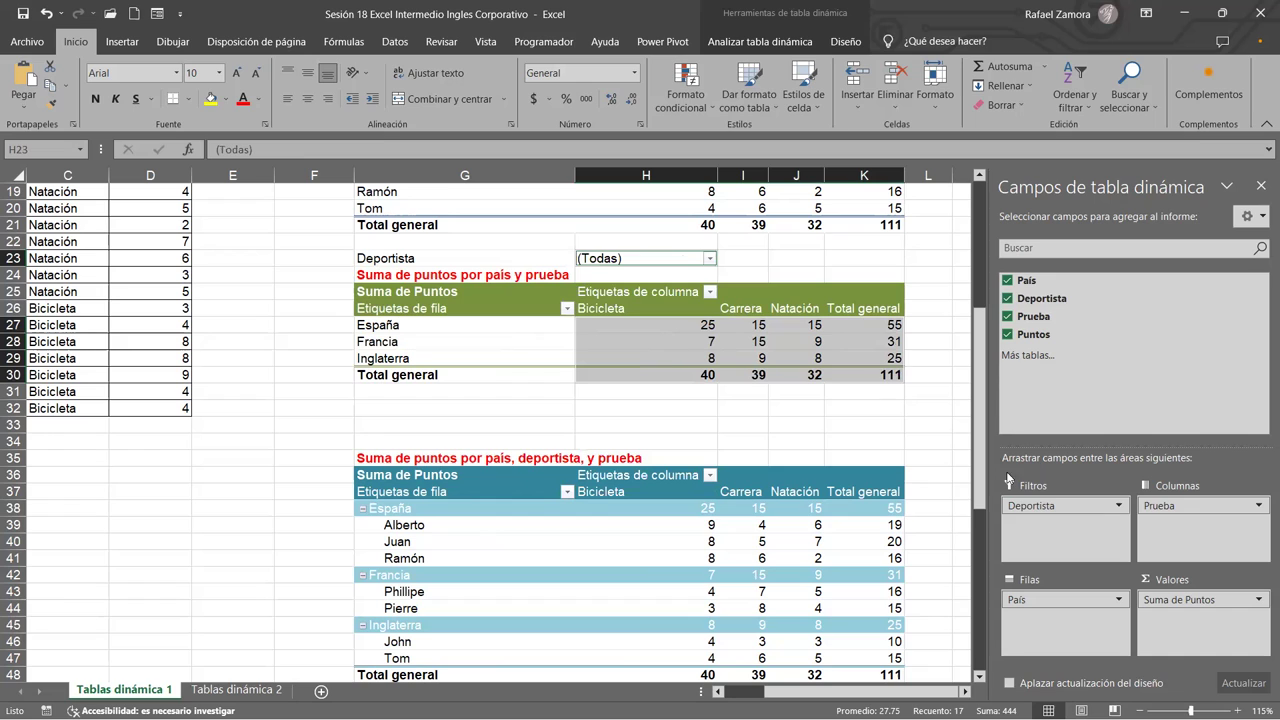
{"action": "left_click_drag", "start_coordinate": [1050, 508], "coordinate": [1123, 349]}
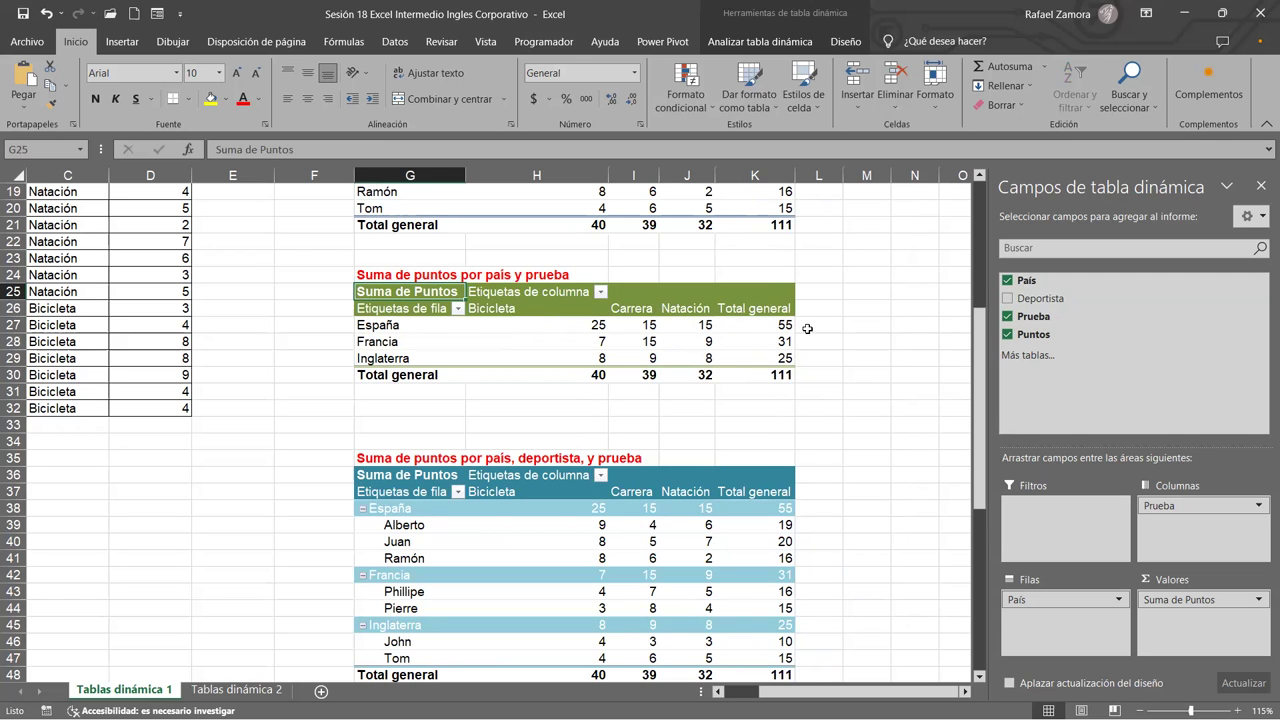
Review the four stacked pivot tables alongside the source data on the Tablas dinámica 1 sheet.
{"action": "scroll", "coordinate": [822, 350], "scroll_direction": "down", "scroll_amount": 2}
{"action": "scroll", "coordinate": [822, 350], "scroll_direction": "down", "scroll_amount": 6}
{"action": "scroll", "coordinate": [814, 295], "scroll_direction": "up", "scroll_amount": 9}
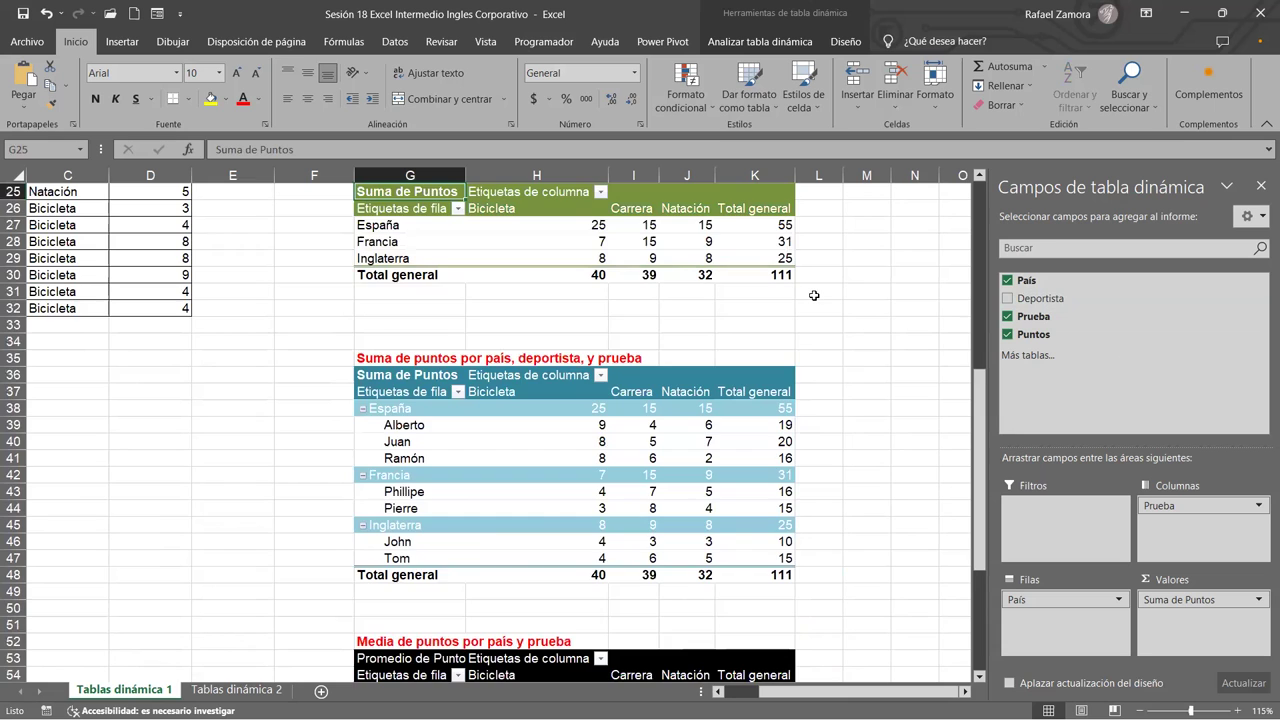
{"action": "scroll", "coordinate": [814, 295], "scroll_direction": "up", "scroll_amount": 2}
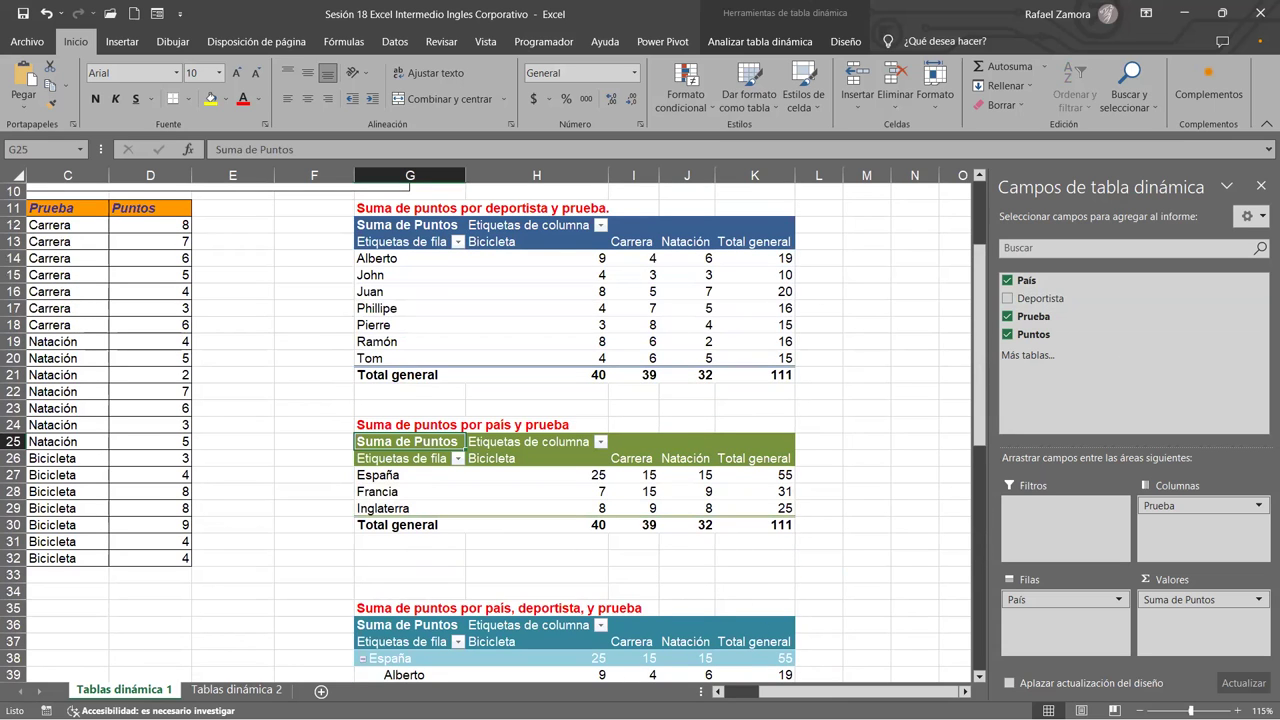
{"action": "left_click_drag", "start_coordinate": [764, 691], "coordinate": [712, 697]}
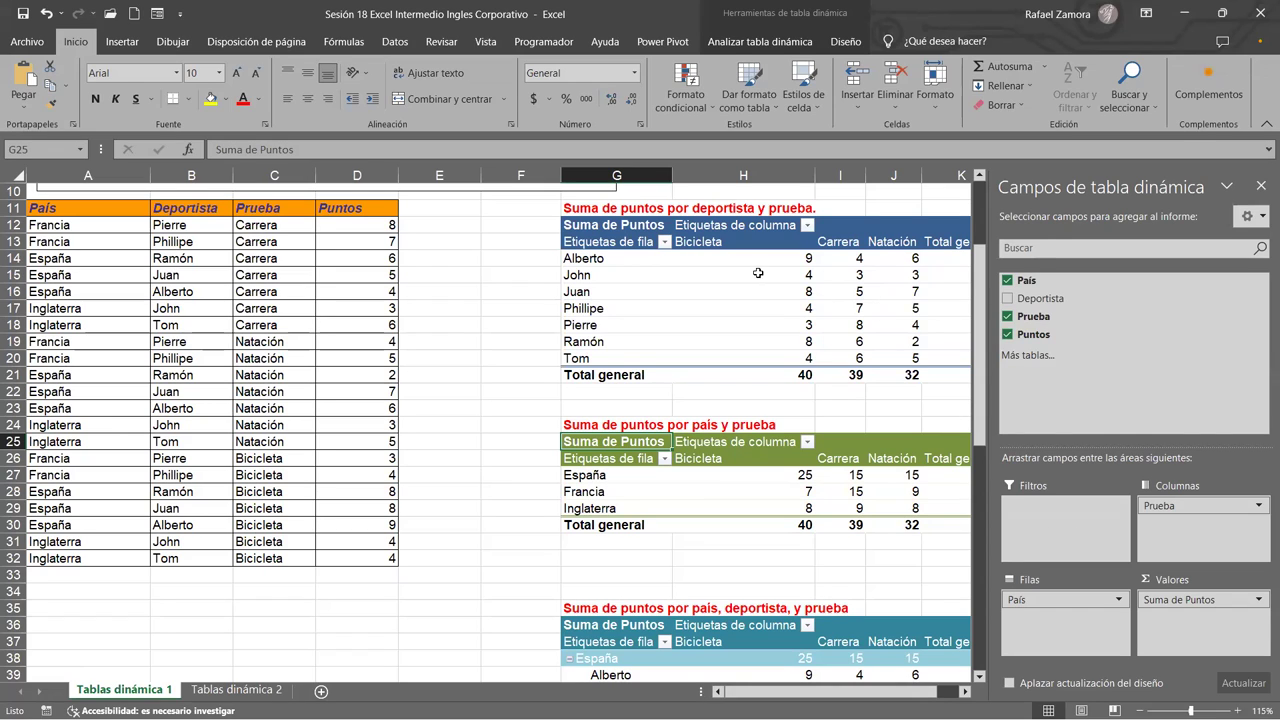
{"action": "left_click", "coordinate": [965, 691]}
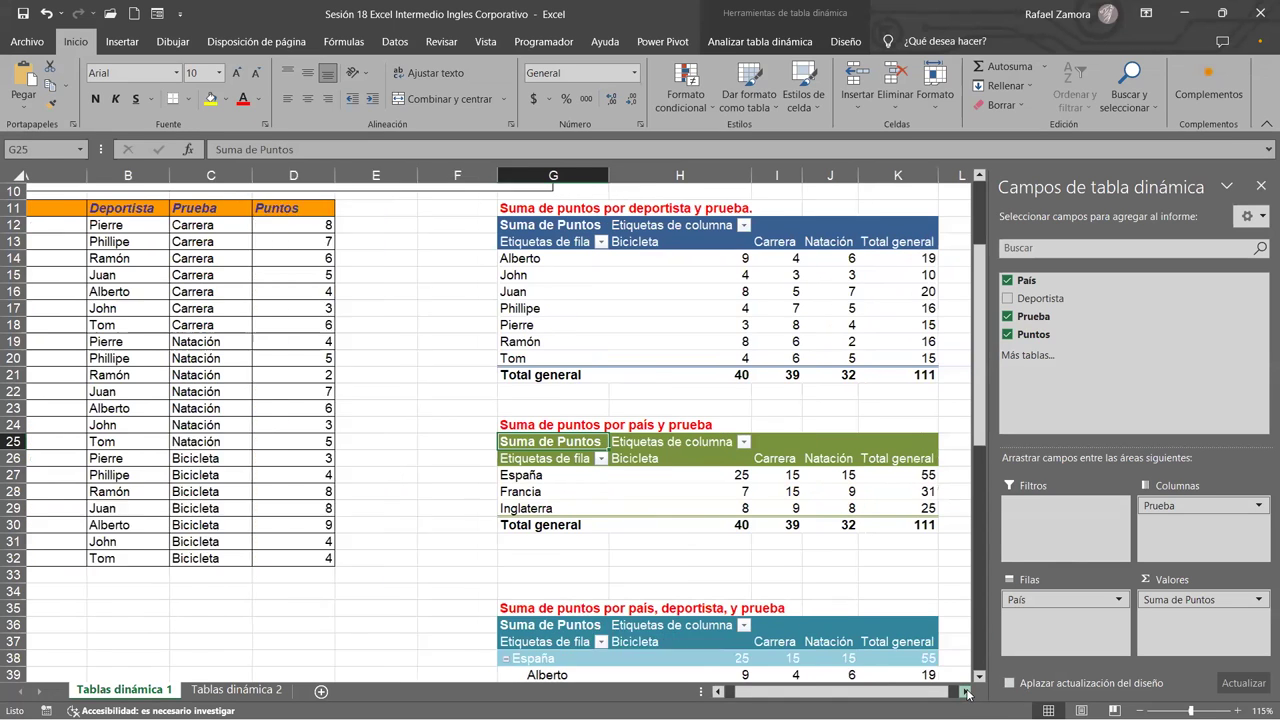
{"action": "scroll", "coordinate": [738, 536], "scroll_direction": "down", "scroll_amount": 10}
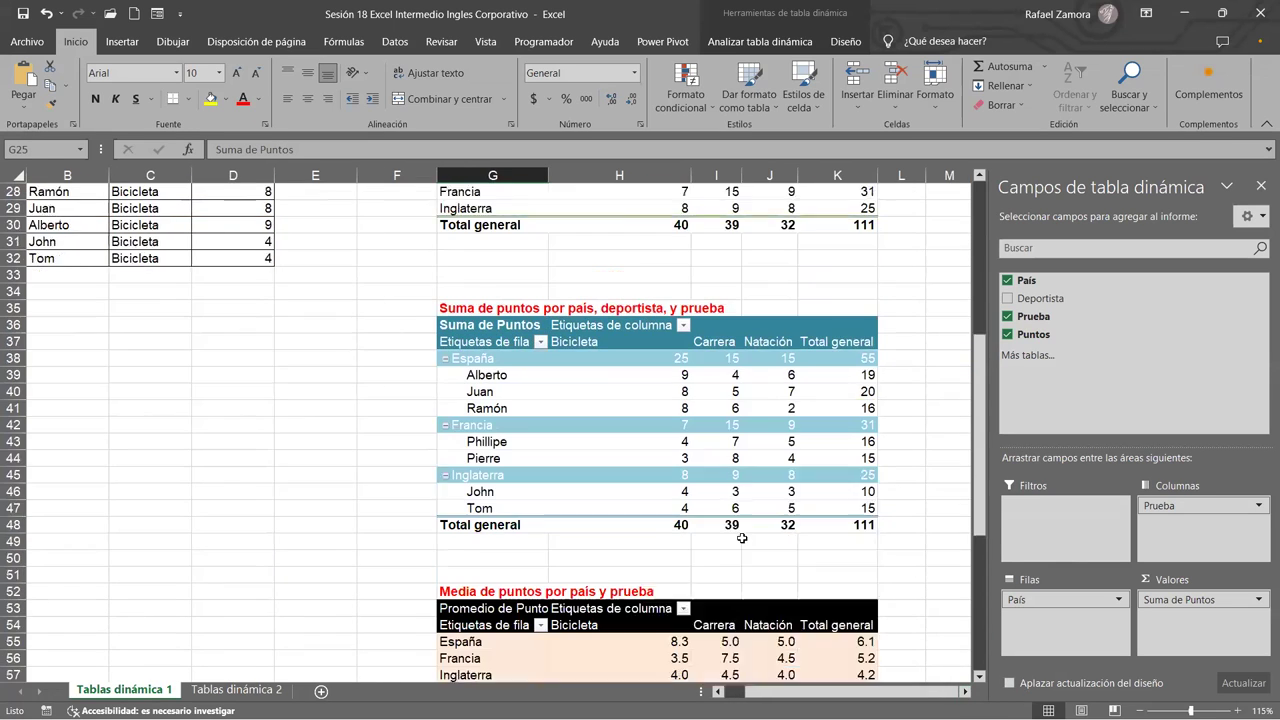
{"action": "scroll", "coordinate": [808, 628], "scroll_direction": "down", "scroll_amount": 1}
{"action": "scroll", "coordinate": [823, 626], "scroll_direction": "up", "scroll_amount": 11}
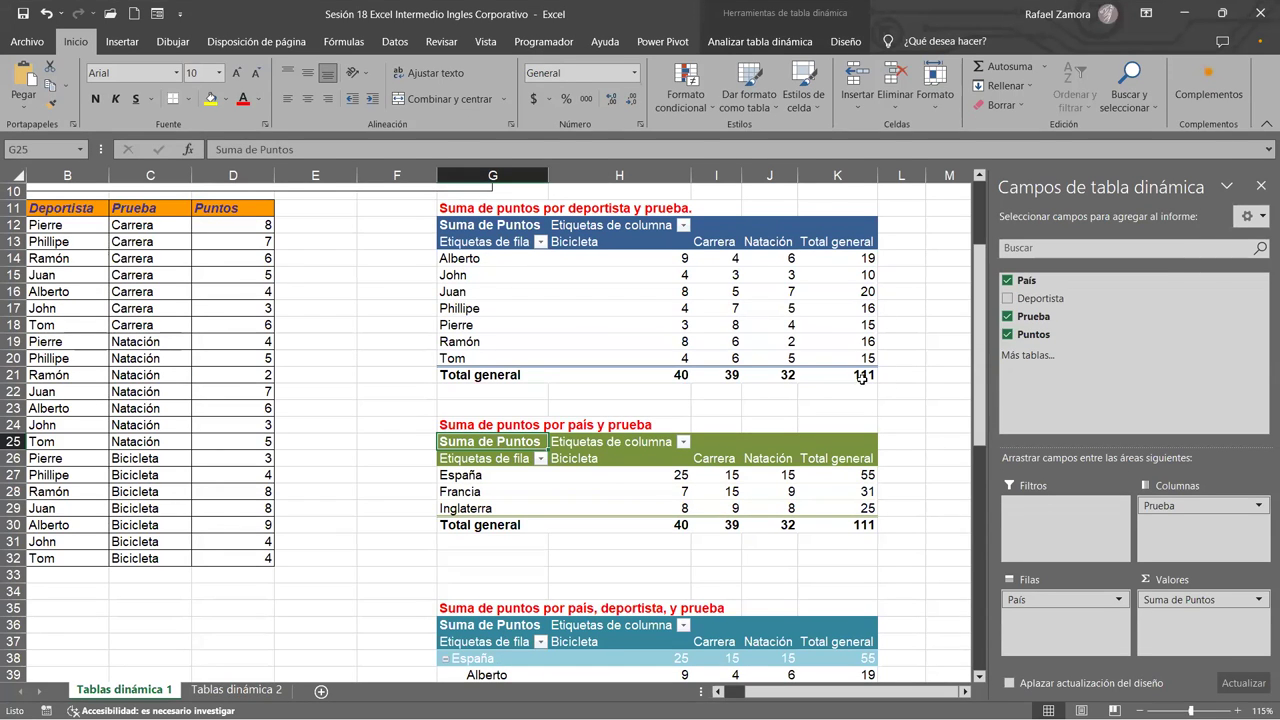
Examine the totals of the sum pivot tables and the averages in the last one against the exercise instructions.
{"action": "left_click", "coordinate": [844, 322]}
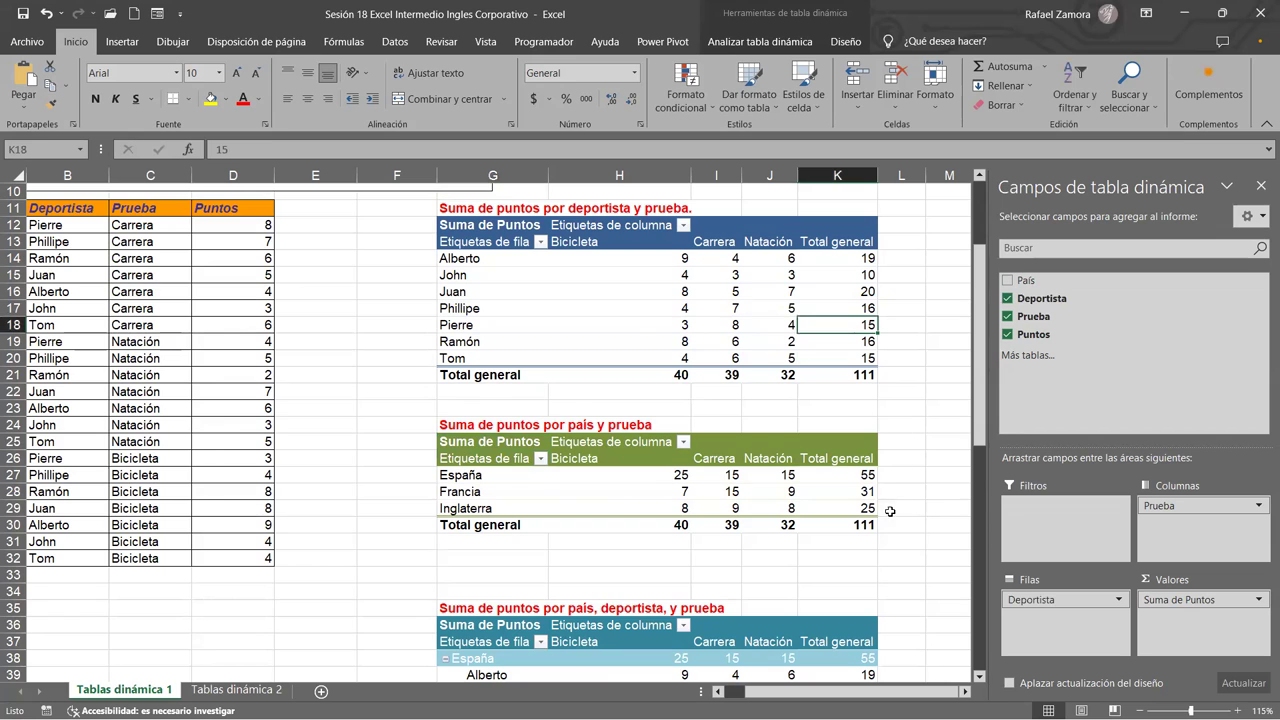
{"action": "scroll", "coordinate": [890, 511], "scroll_direction": "down", "scroll_amount": 5}
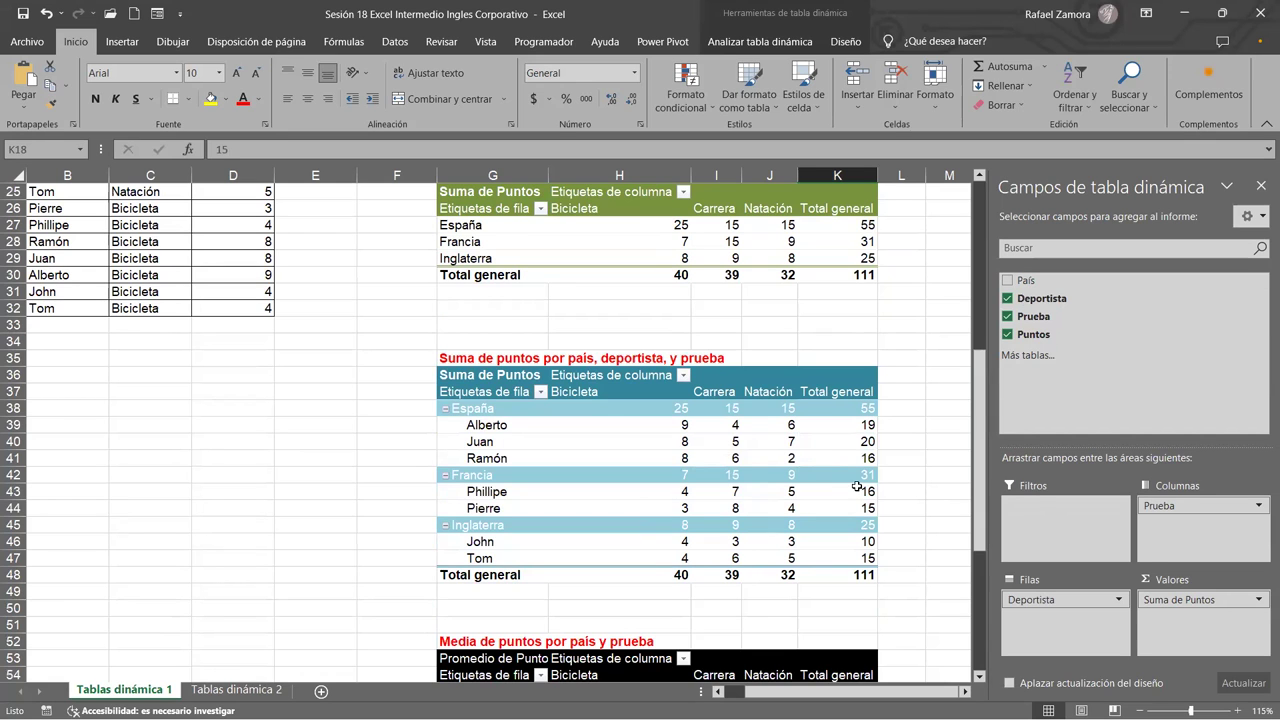
{"action": "scroll", "coordinate": [845, 487], "scroll_direction": "down", "scroll_amount": 2}
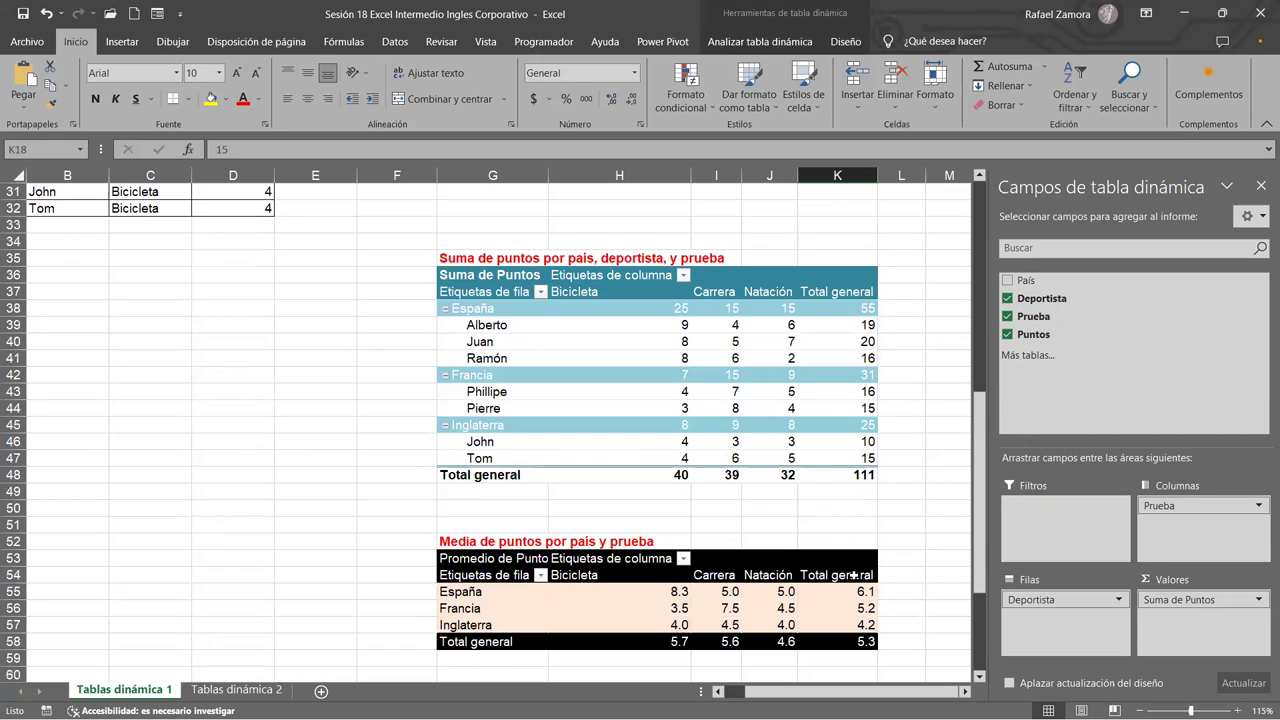
{"action": "scroll", "coordinate": [866, 588], "scroll_direction": "down", "scroll_amount": 2}
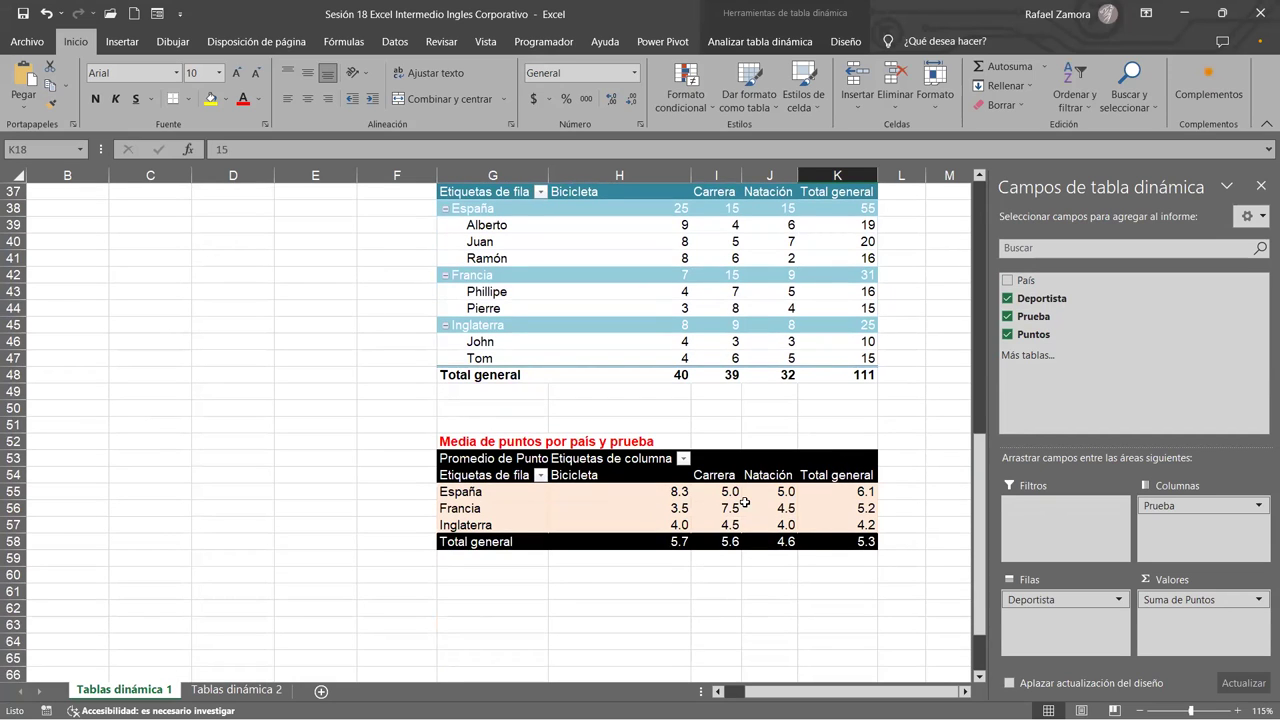
{"action": "mouse_move", "coordinate": [846, 526]}
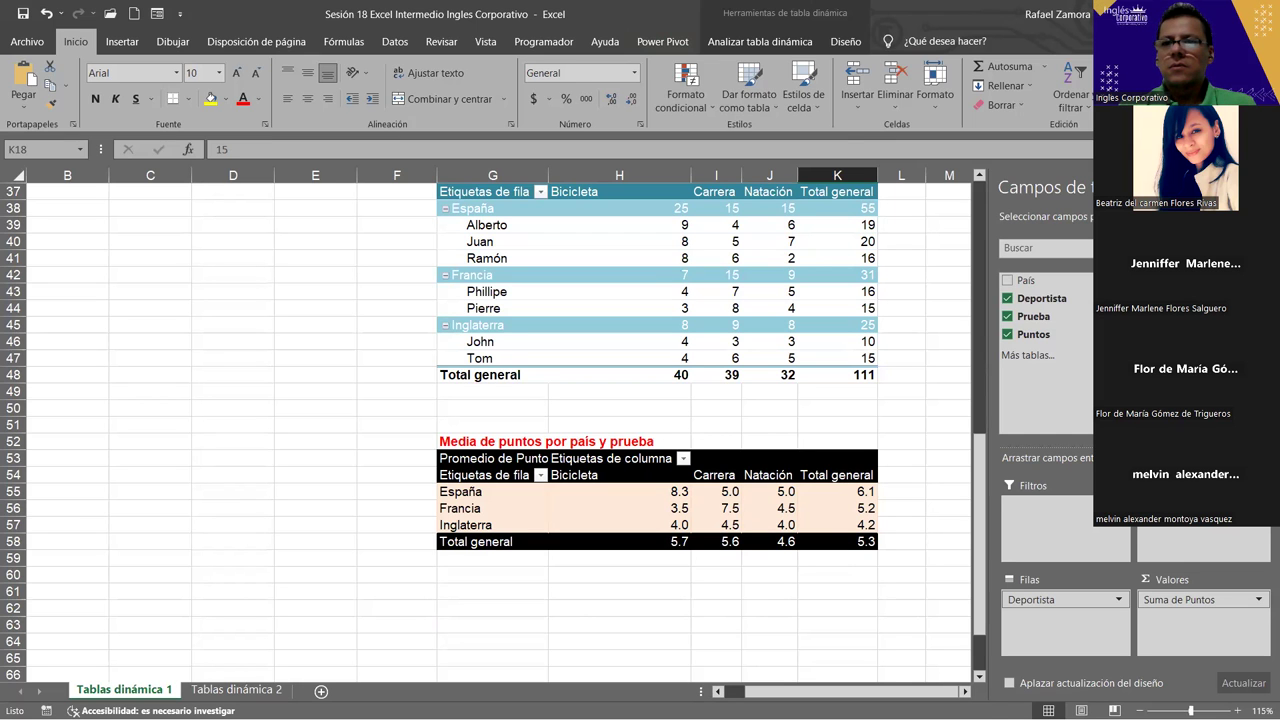
{"action": "scroll", "coordinate": [264, 432], "scroll_direction": "up", "scroll_amount": 12}
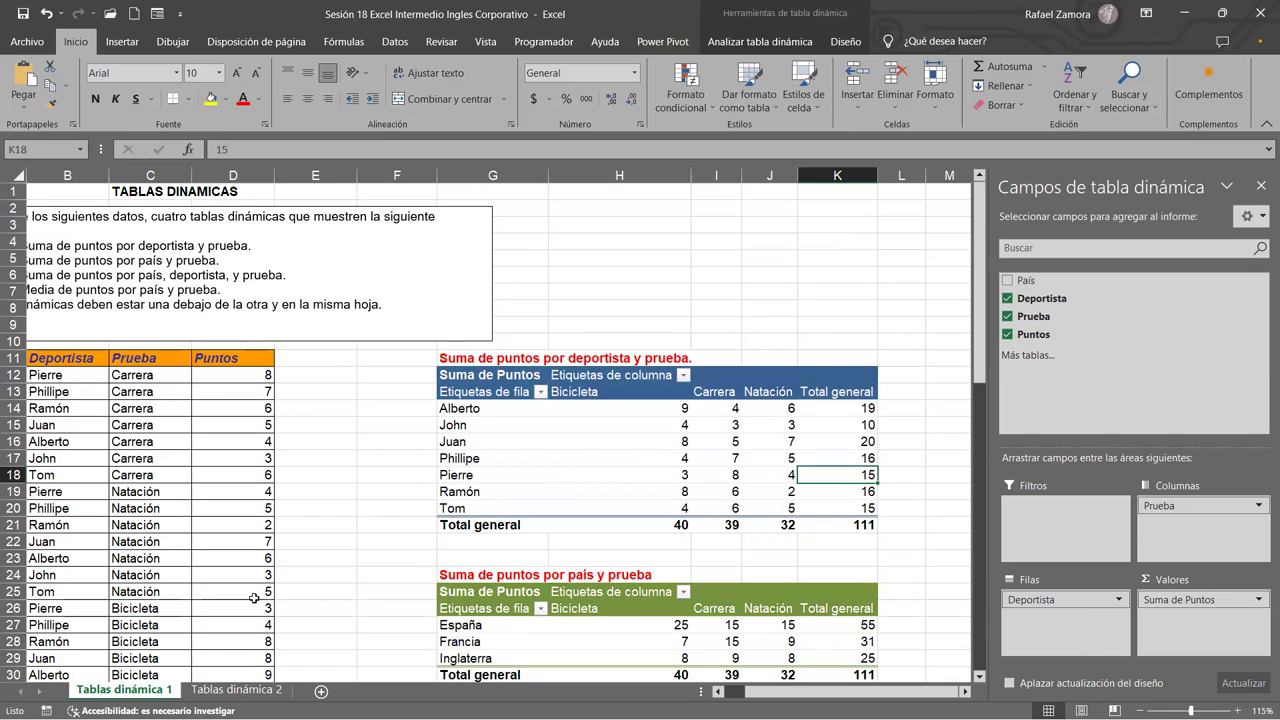
On the Tablas dinámica 2 sheet, enter the heading "OBTENER:" in cell K4 beside the employee data.
{"action": "left_click", "coordinate": [237, 690]}
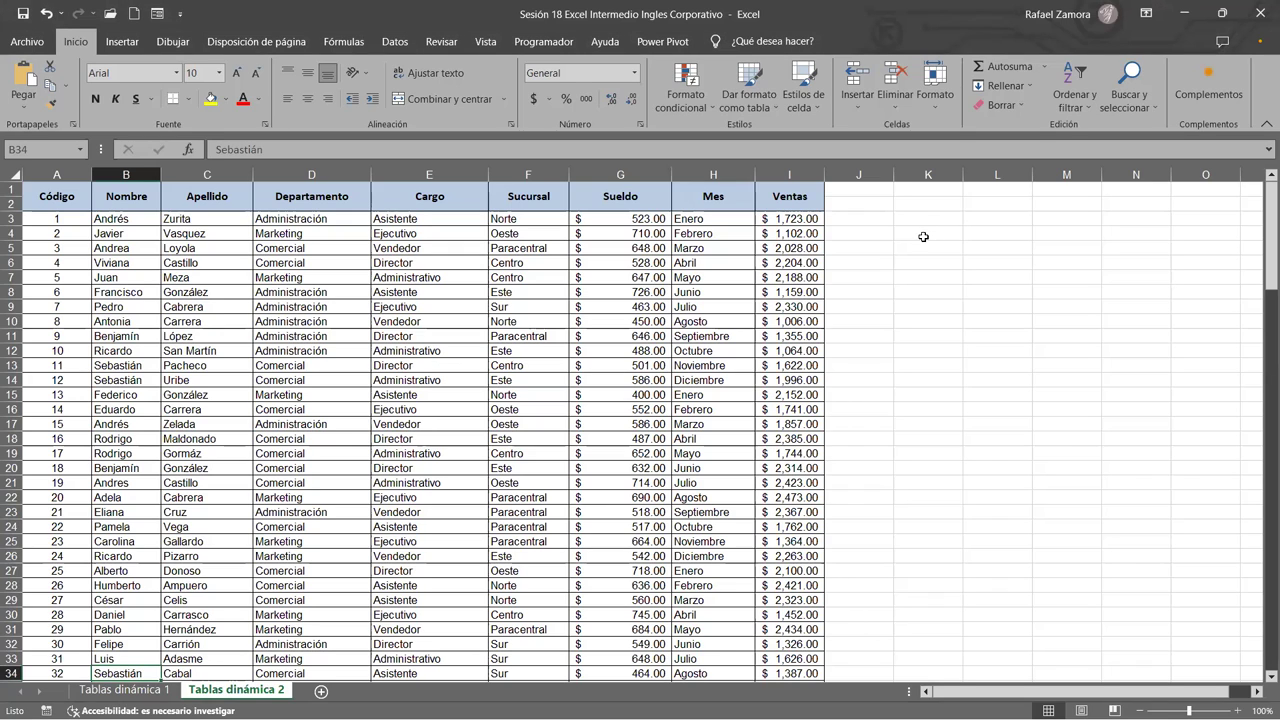
{"action": "left_click", "coordinate": [942, 234]}
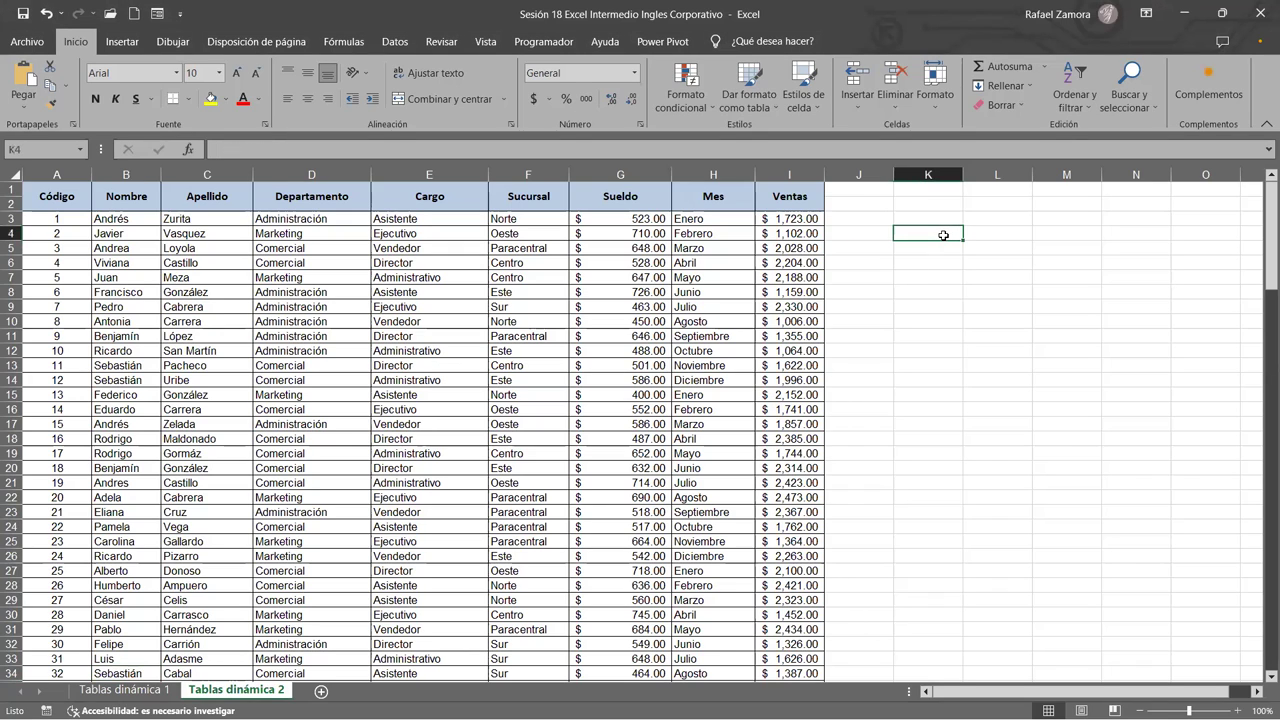
{"action": "type", "text": "OBT"}
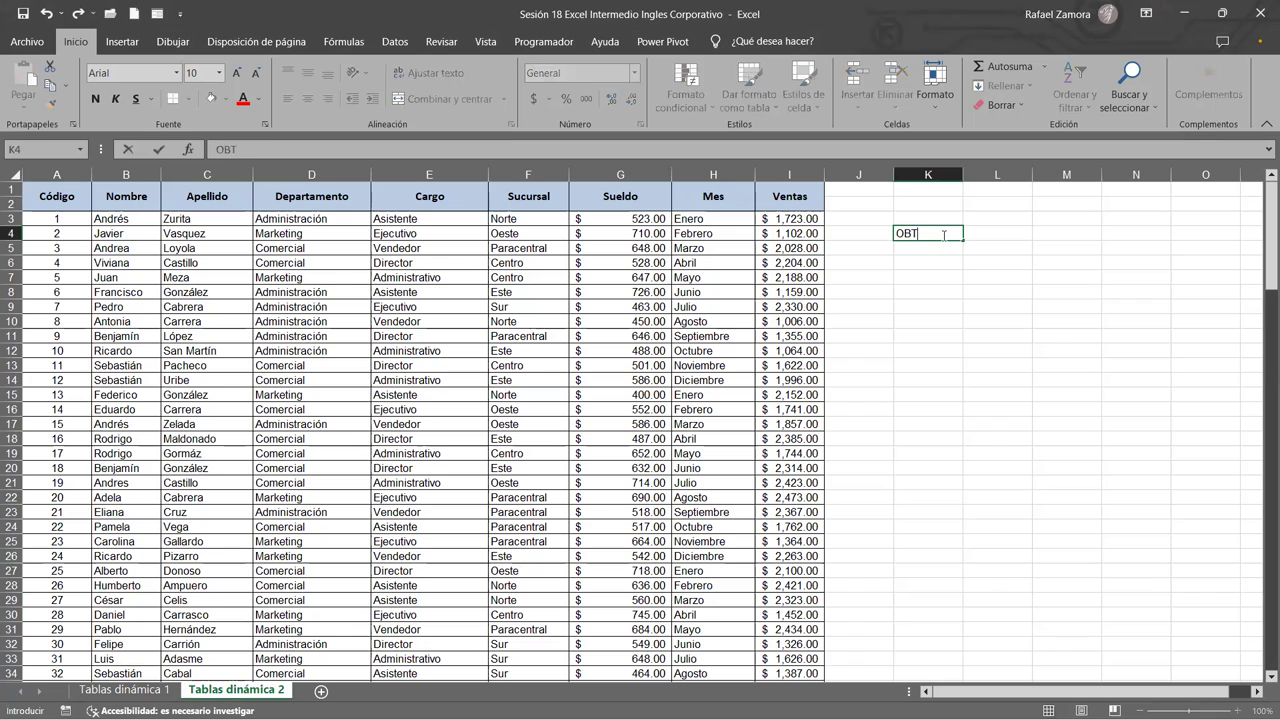
{"action": "type", "text": "ENER>"}
{"action": "key", "text": "Return"}
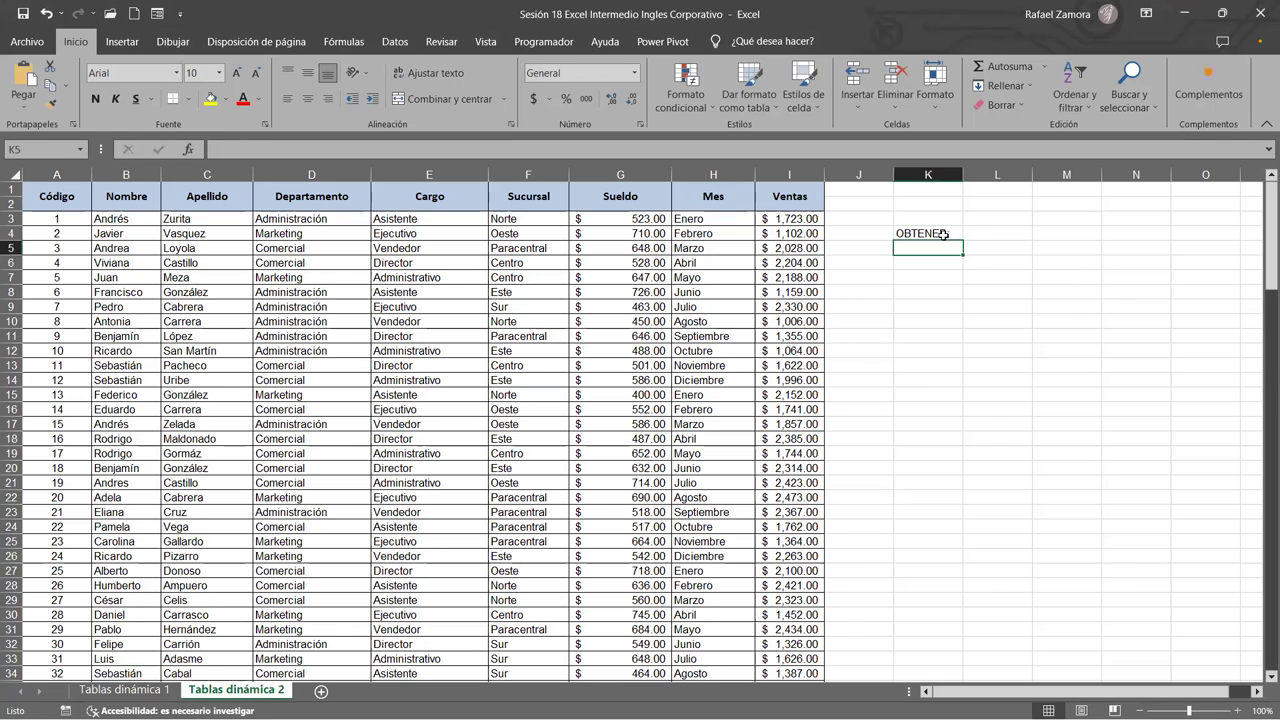
Format the OBTENER: heading in K4 as bold italic with a light aqua fill and all borders.
{"action": "left_click", "coordinate": [943, 234]}
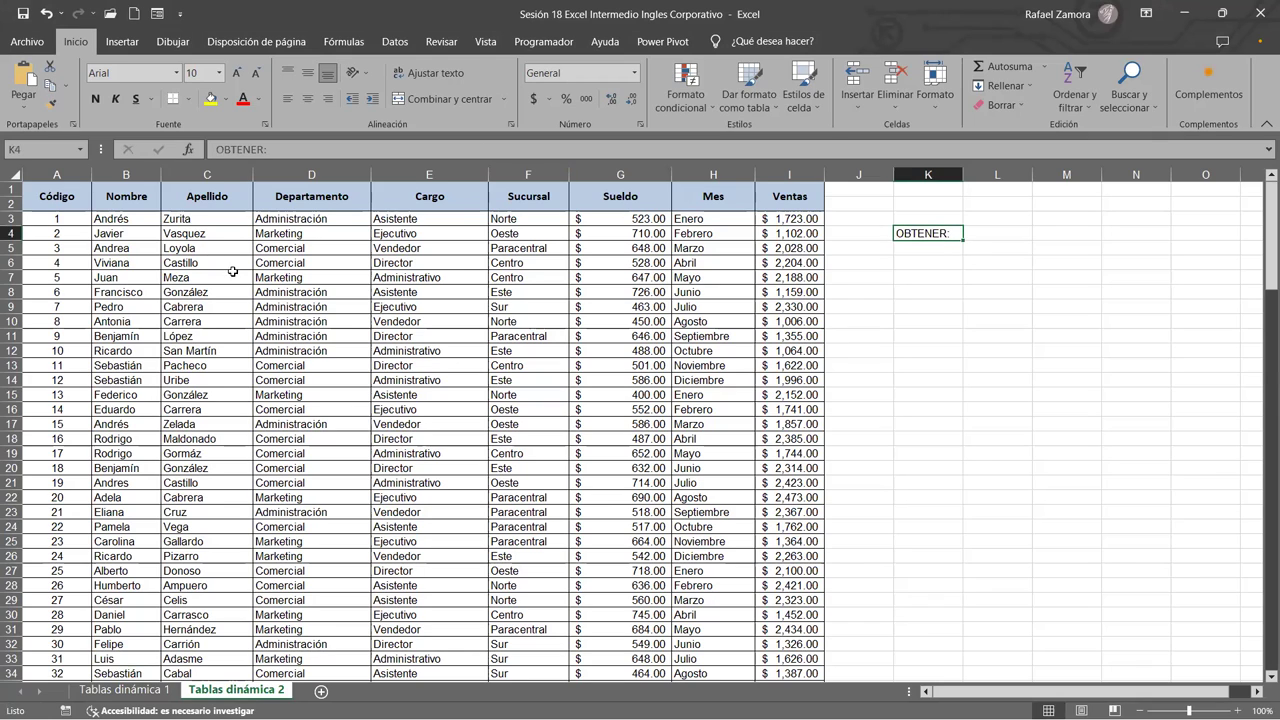
{"action": "key", "text": "ctrl+n"}
{"action": "key", "text": "ctrl+k"}
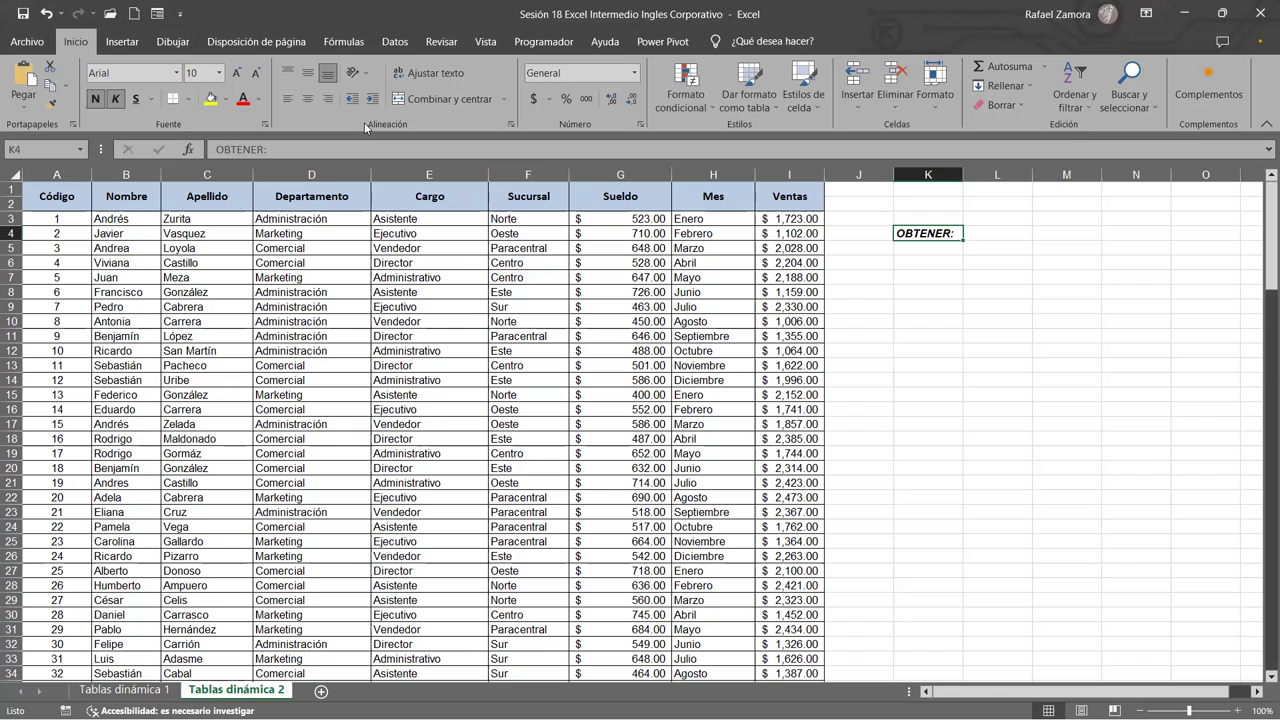
{"action": "left_click", "coordinate": [223, 101]}
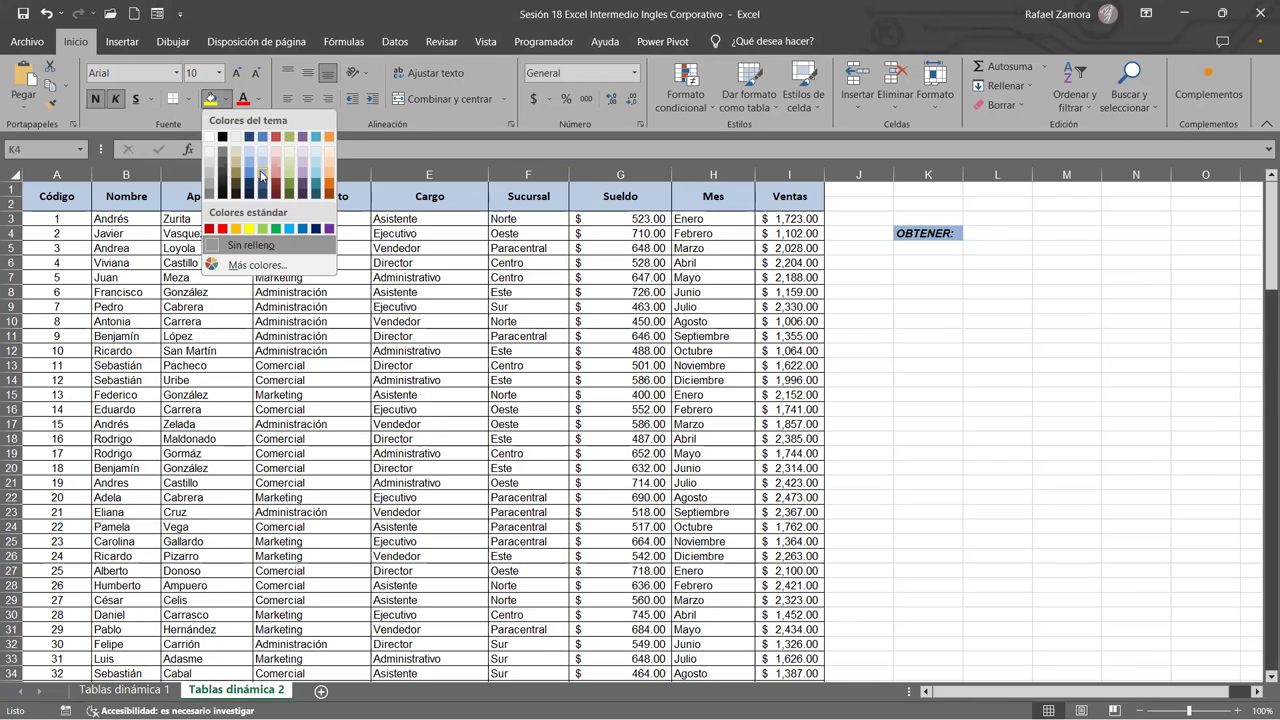
{"action": "left_click", "coordinate": [312, 176]}
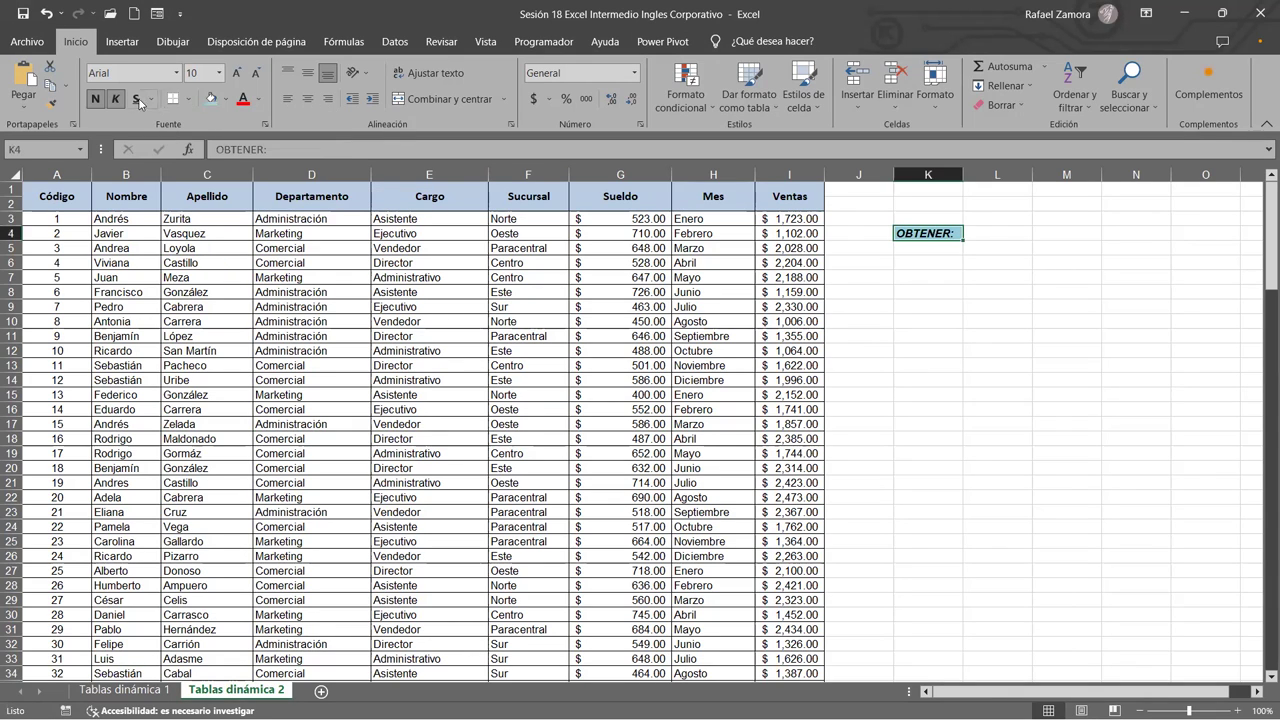
{"action": "left_click", "coordinate": [187, 100]}
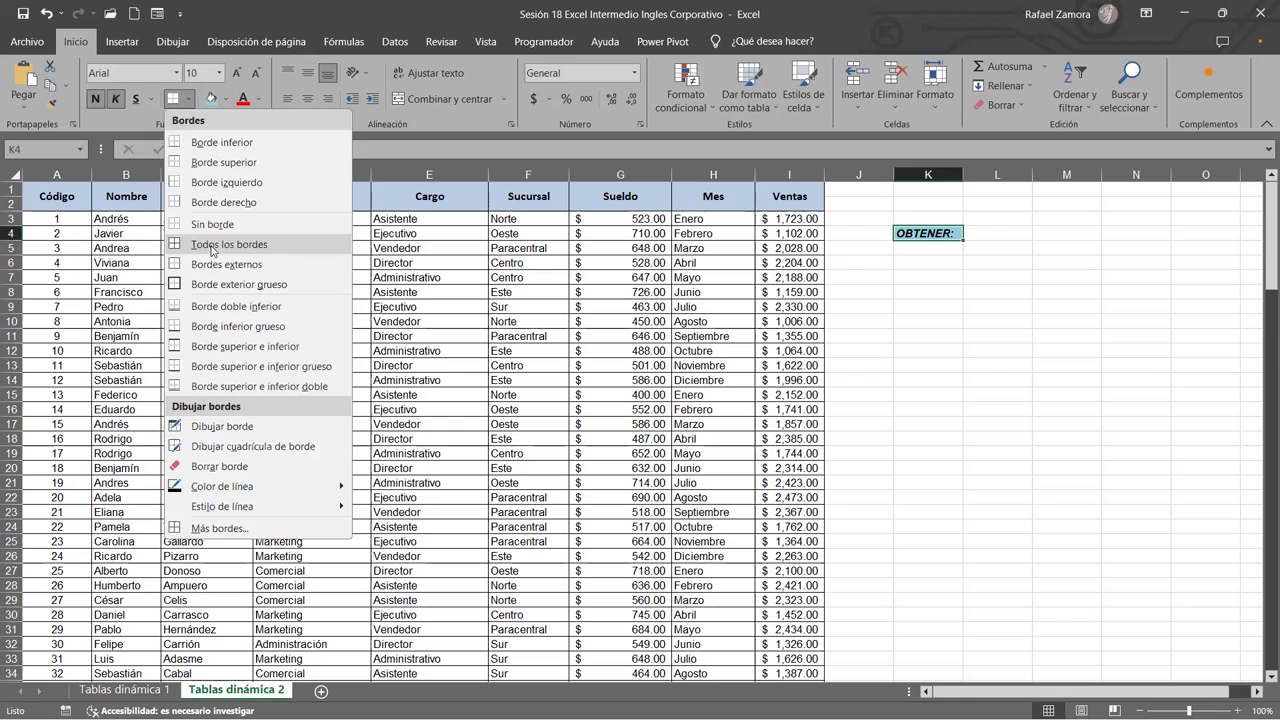
{"action": "left_click", "coordinate": [212, 244]}
{"action": "left_click", "coordinate": [990, 277]}
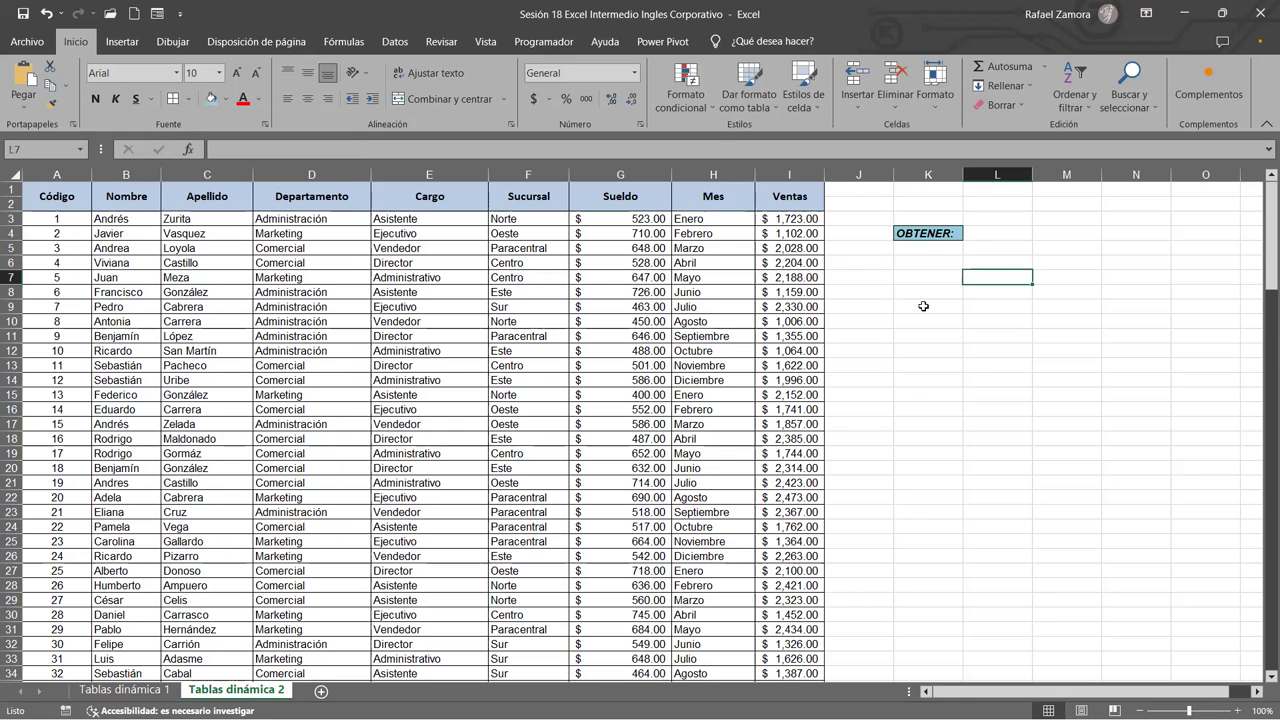
Examine the Deportista column of the source data on Tablas dinámica 1 and return to the employee data on Tablas dinámica 2.
{"action": "left_click", "coordinate": [492, 308]}
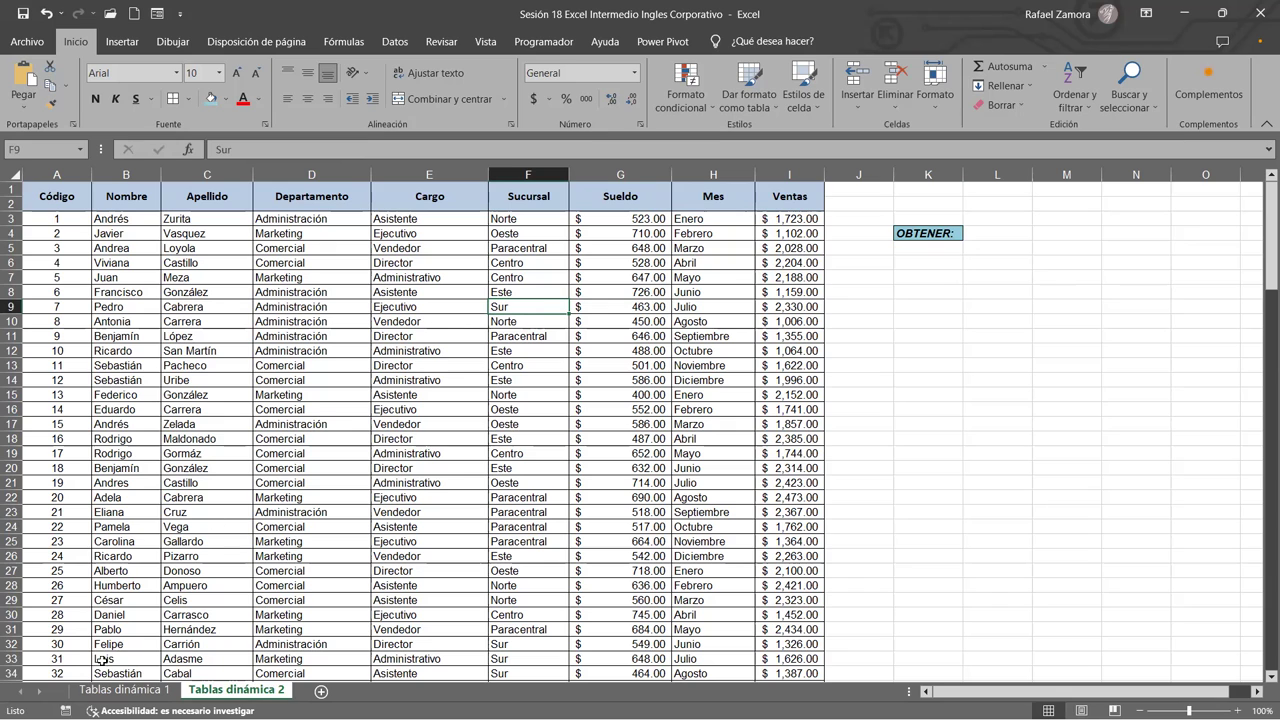
{"action": "left_click", "coordinate": [95, 690]}
{"action": "scroll", "coordinate": [200, 400], "scroll_direction": "down", "scroll_amount": 2}
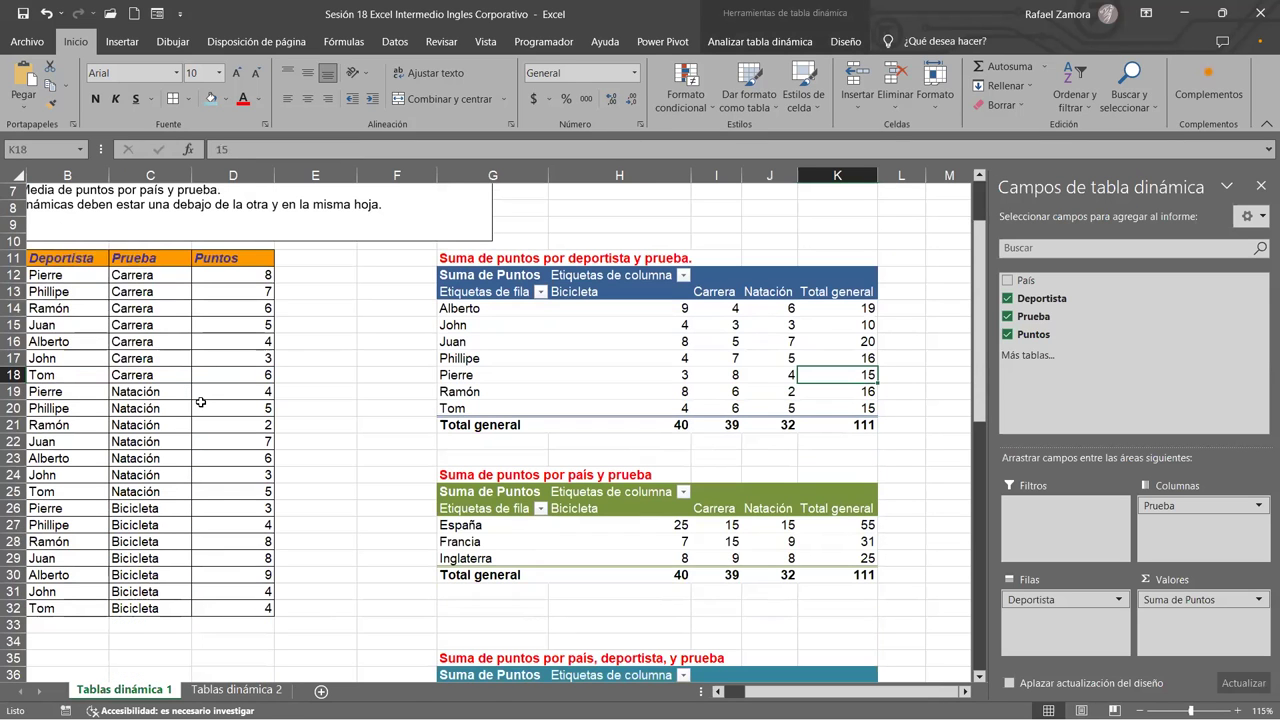
{"action": "left_click_drag", "start_coordinate": [76, 273], "coordinate": [72, 605]}
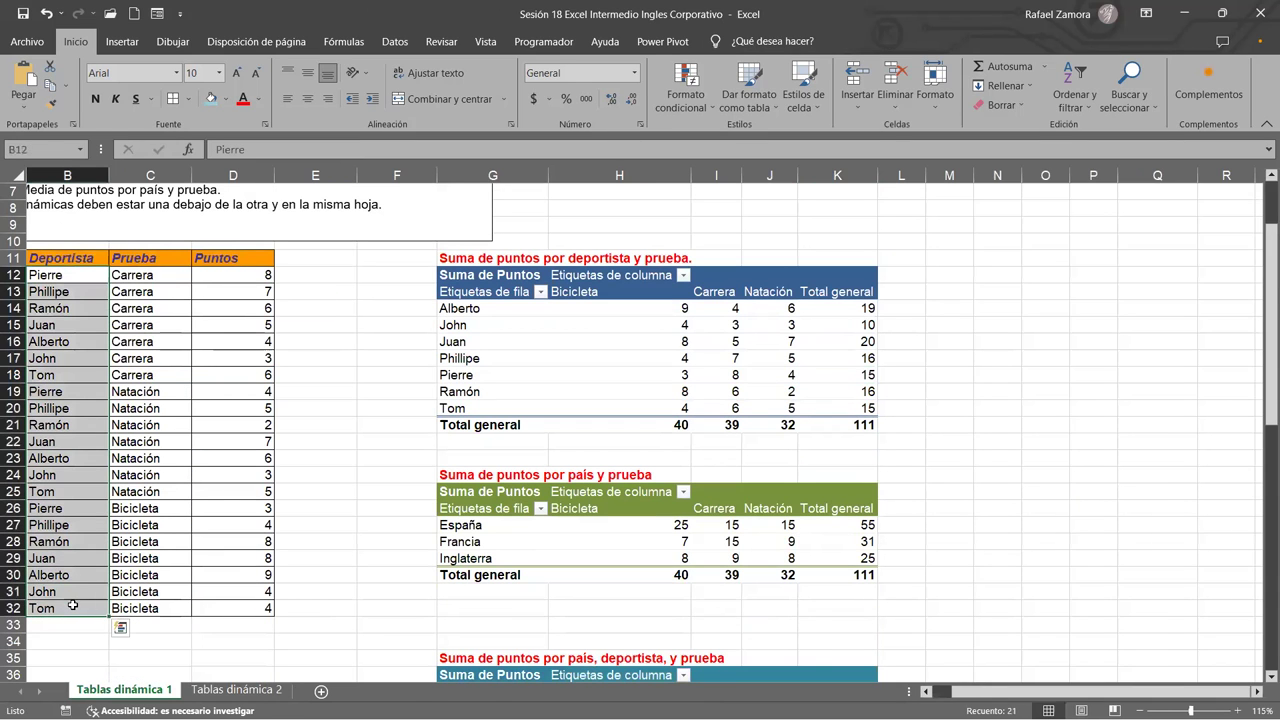
{"action": "left_click", "coordinate": [259, 689]}
{"action": "double_click", "coordinate": [502, 395]}
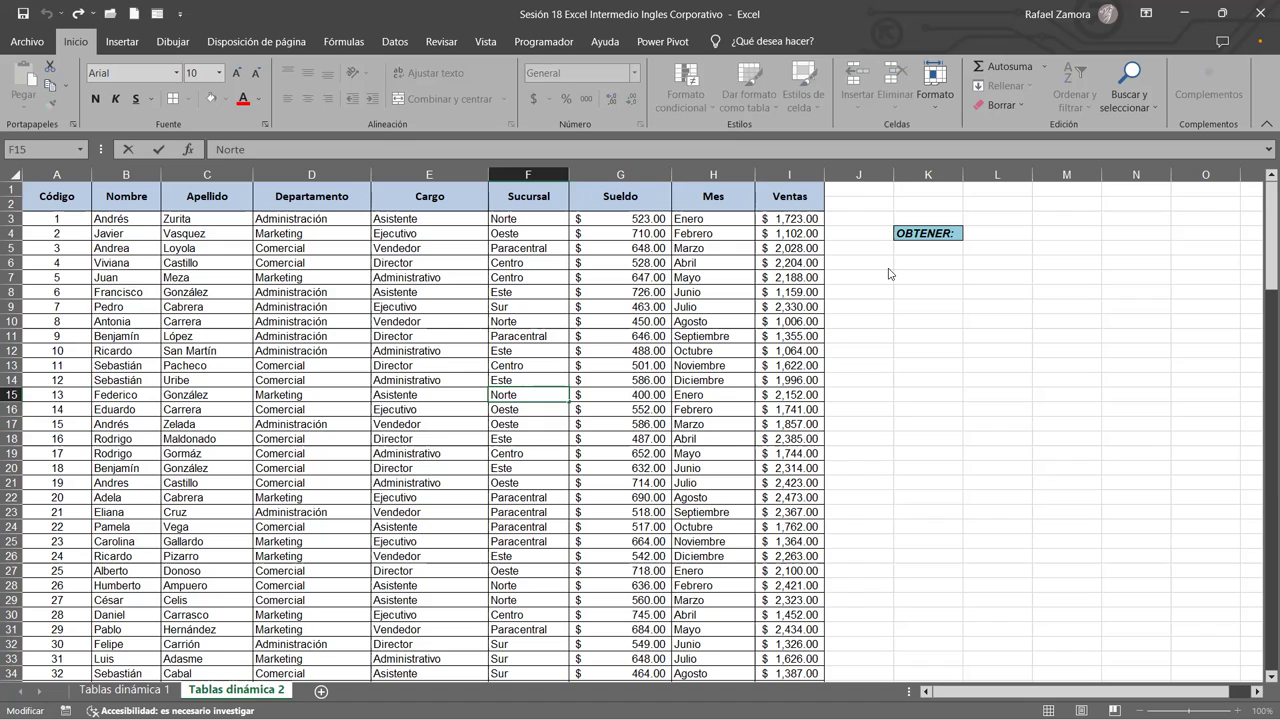
{"action": "key", "text": "Escape"}
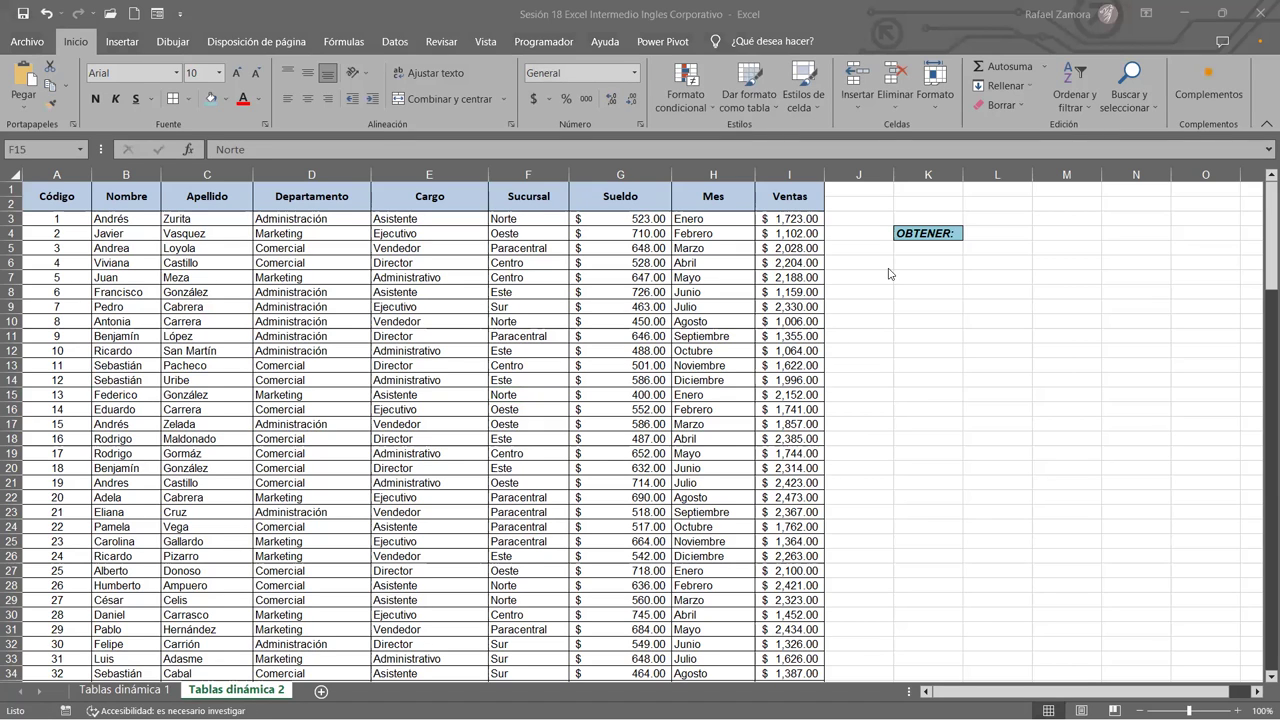
Set the number format of cells K6:K15 below the OBTENER: heading to Texto.
{"action": "left_click_drag", "start_coordinate": [910, 262], "coordinate": [914, 394]}
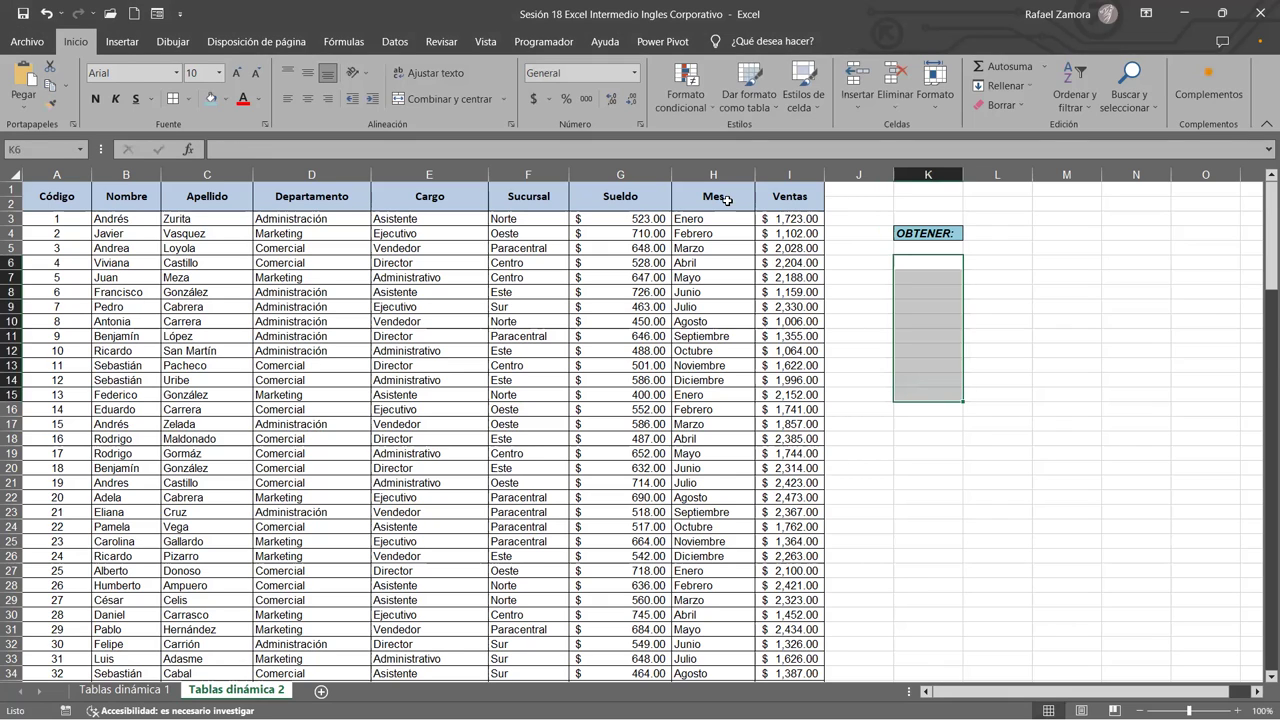
{"action": "left_click", "coordinate": [634, 73]}
{"action": "left_click", "coordinate": [602, 470]}
Enter "- Total de sueldos por departamento" in cell K6 as the first item under the OBTENER: heading.
{"action": "left_click", "coordinate": [946, 262]}
{"action": "type", "text": "-"}
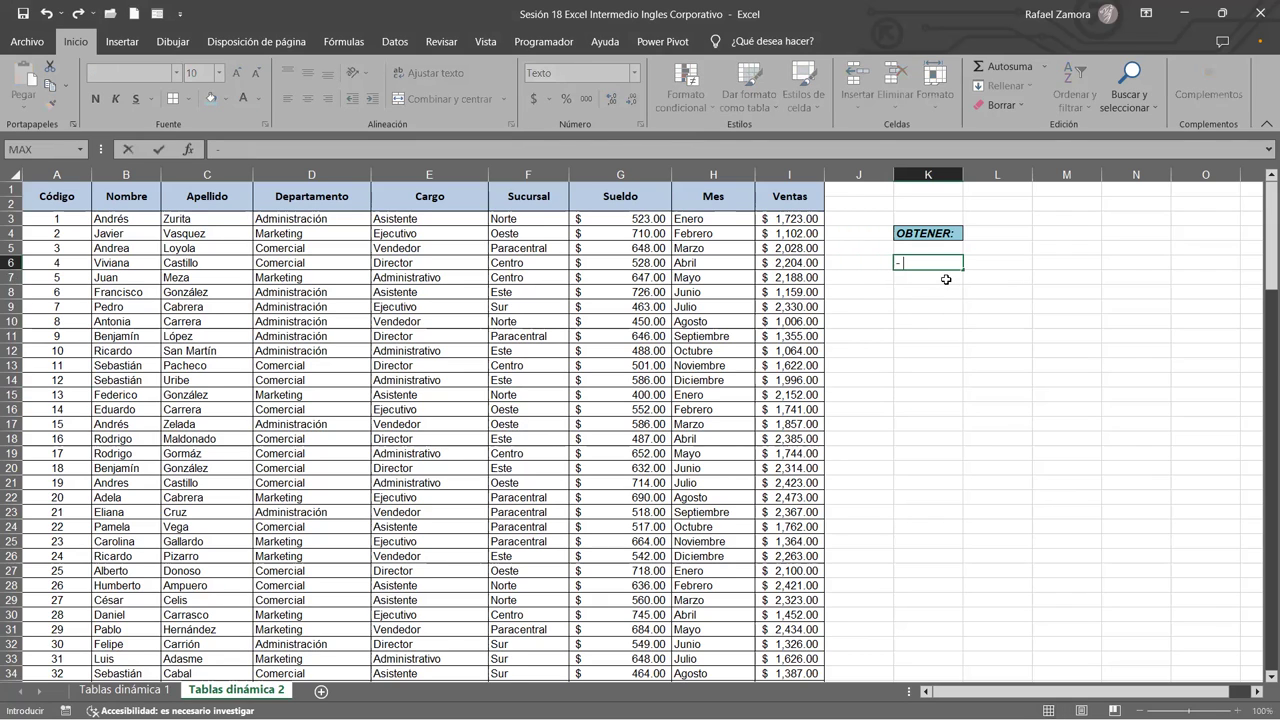
{"action": "type", "text": " total de sueldos por departamen"}
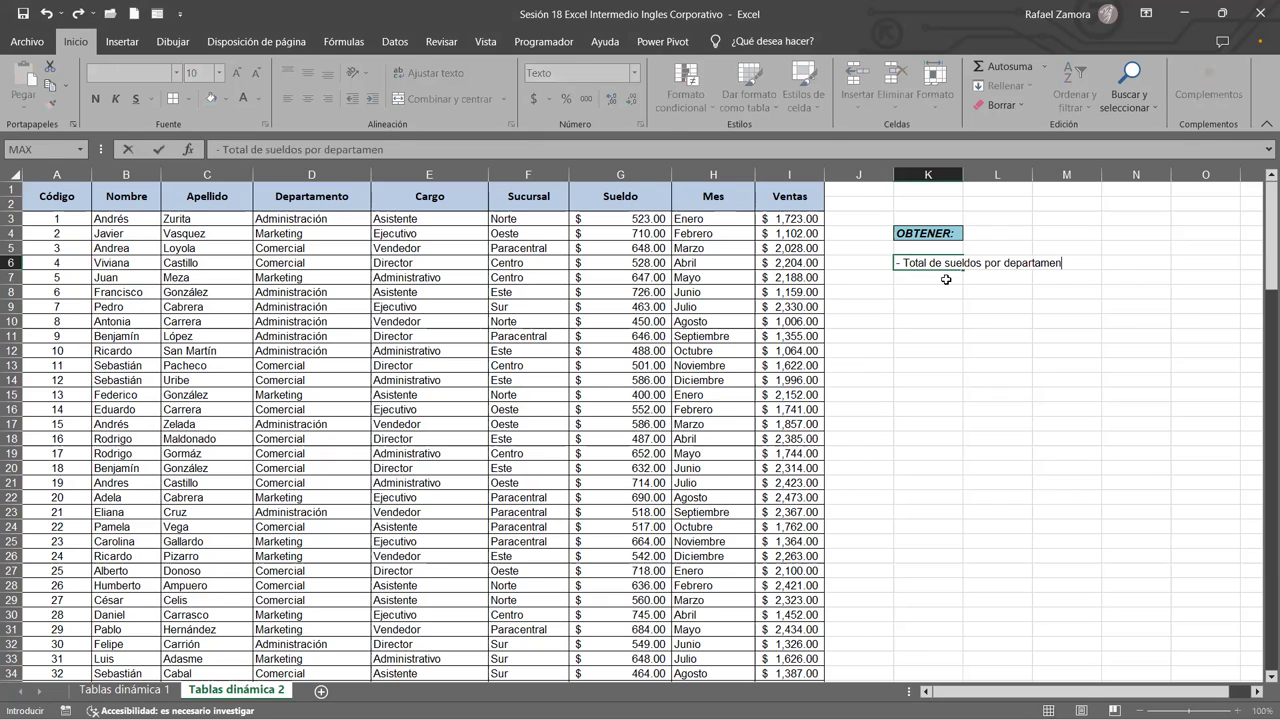
{"action": "type", "text": "o"}
{"action": "key", "text": "Return"}
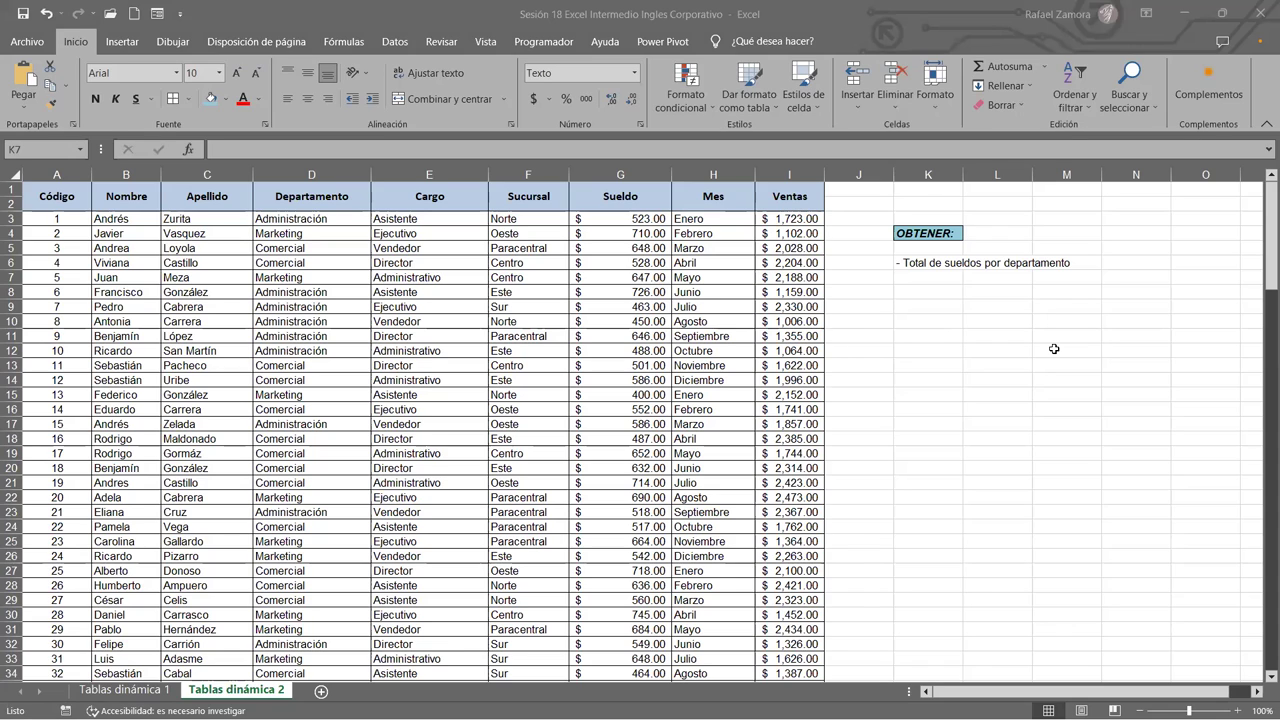
Add the entries "- Promedio de sueldos por sucursal" and "- Cargos totales" in K7 and K8 under the OBTENER list.
{"action": "type", "text": "-"}
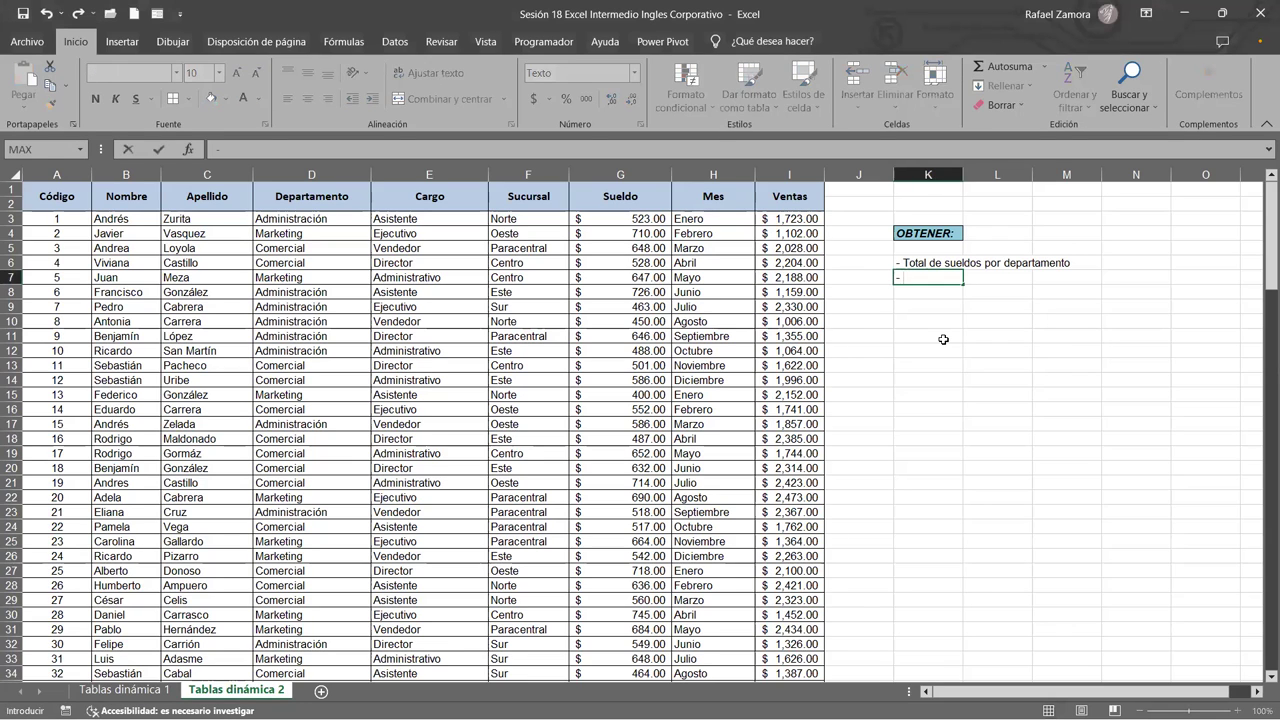
{"action": "type", "text": " Promedio de sueldos por sucursal"}
{"action": "key", "text": "Return"}
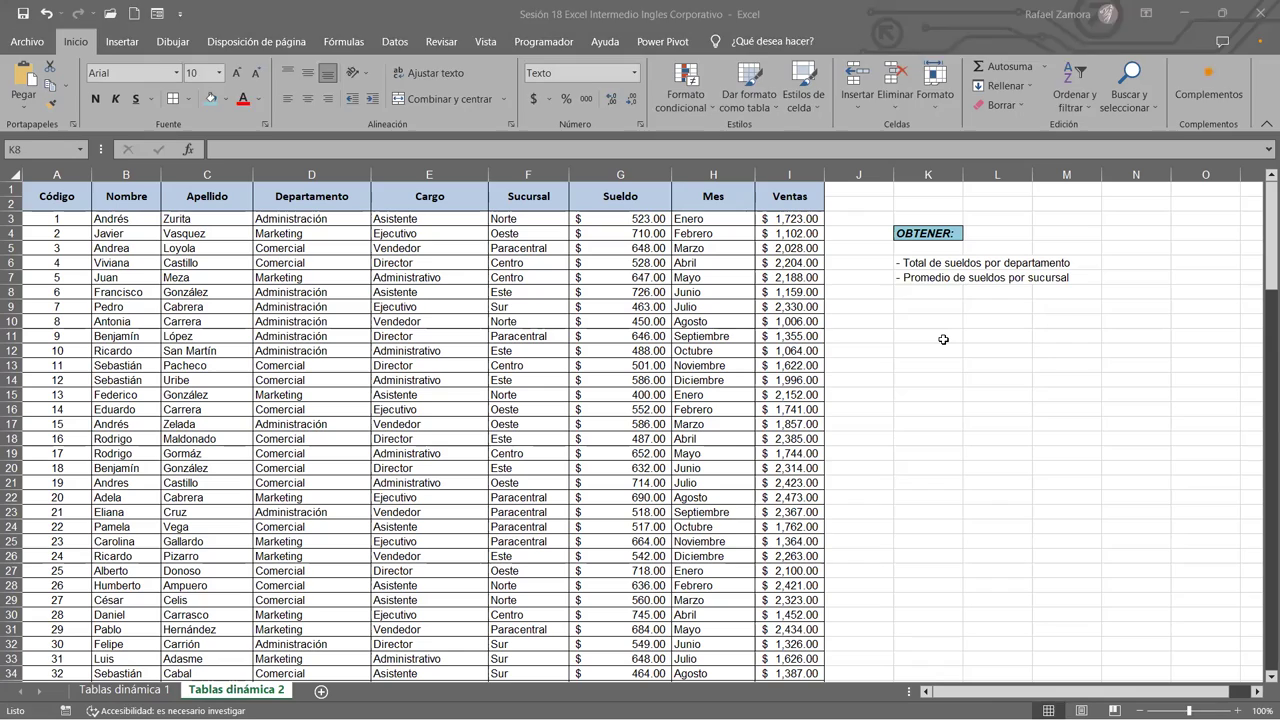
{"action": "type", "text": "-"}
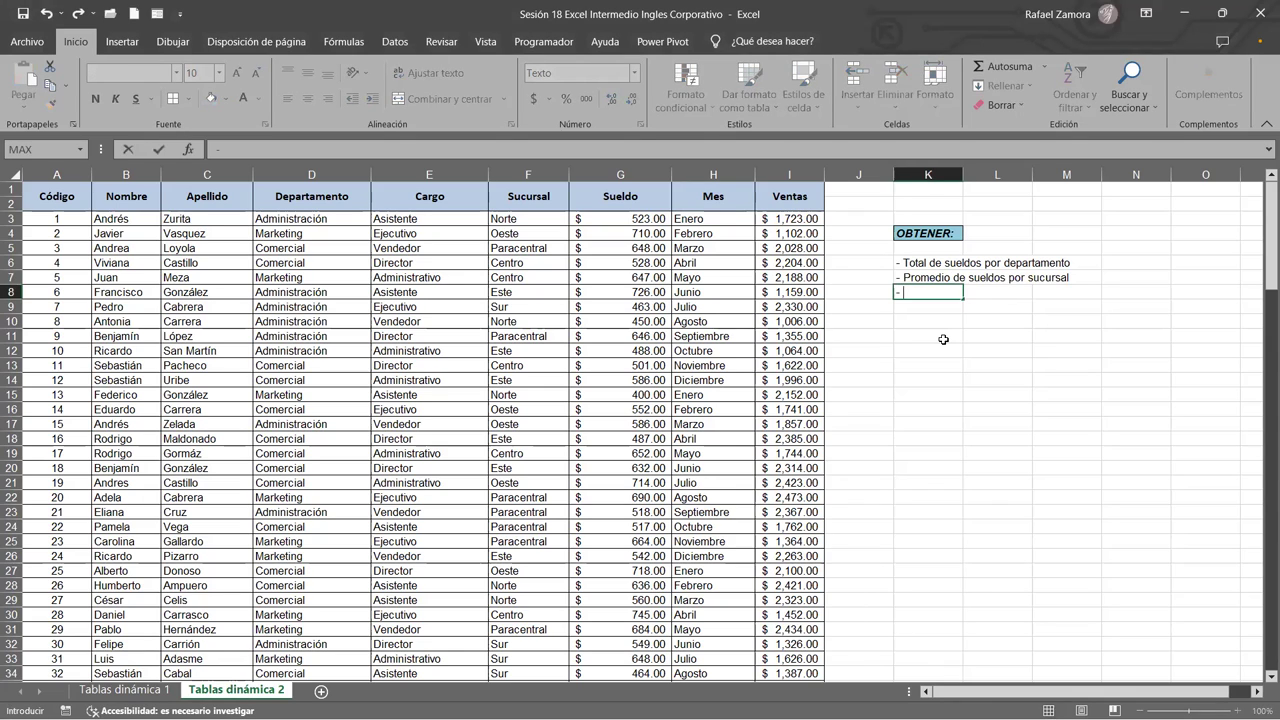
{"action": "type", "text": " Cargos totales"}
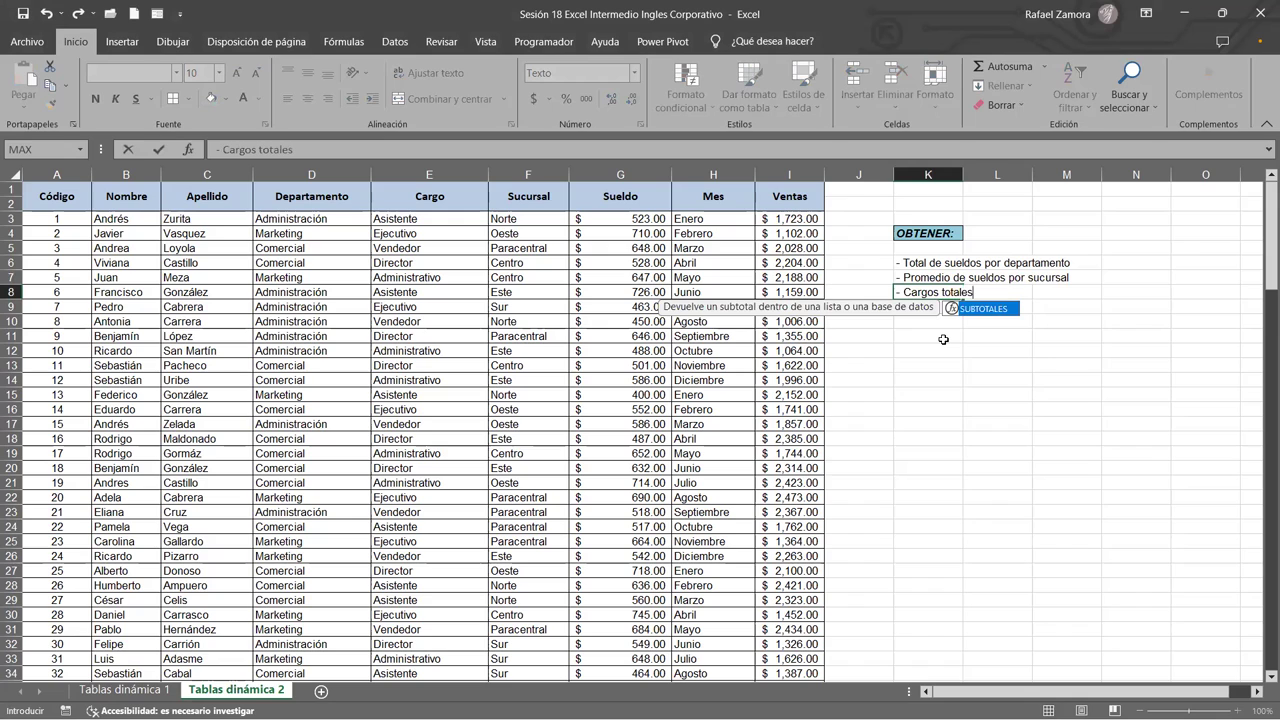
{"action": "key", "text": "Return"}
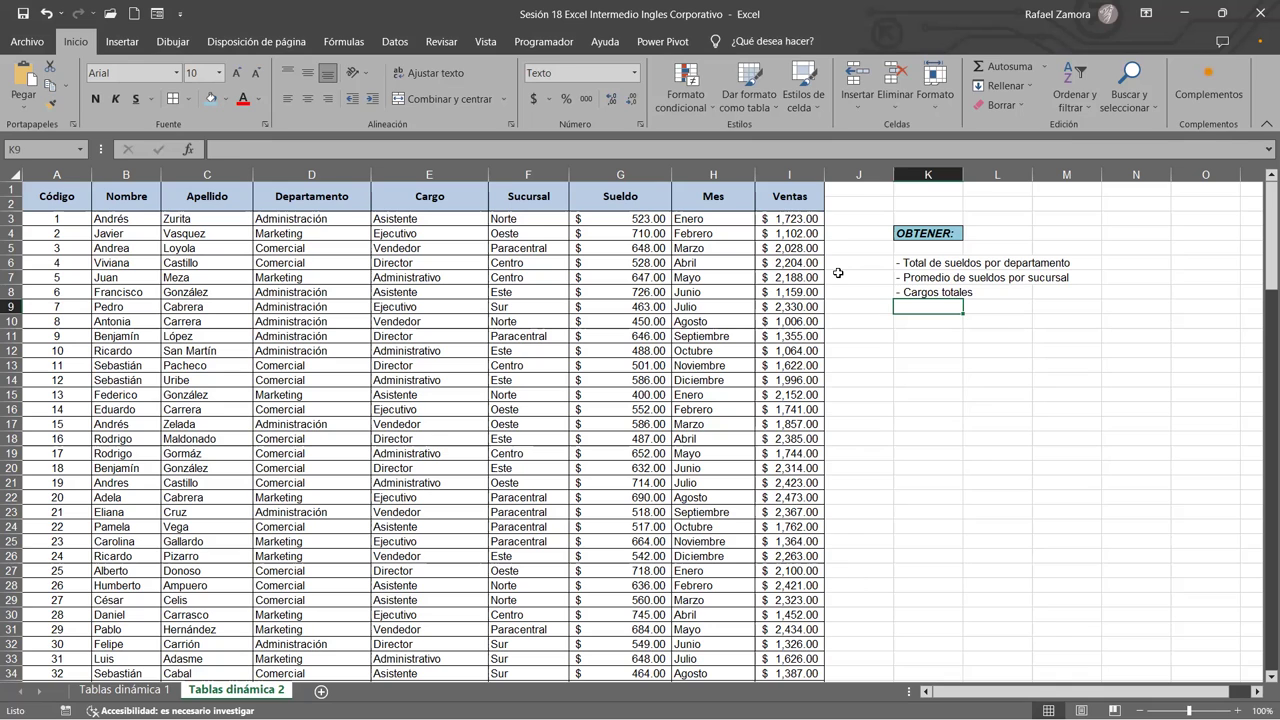
{"action": "left_click_drag", "start_coordinate": [790, 233], "coordinate": [790, 218]}
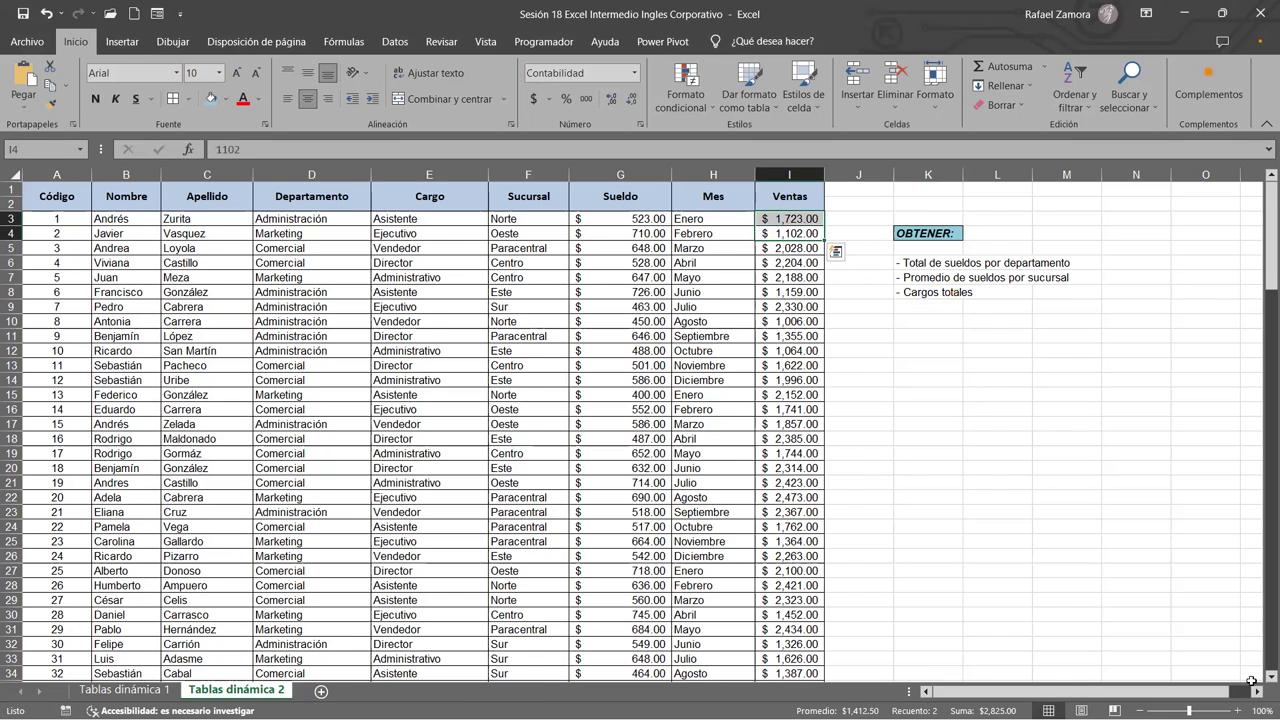
{"action": "scroll", "coordinate": [1251, 681], "scroll_direction": "up", "scroll_amount": 2}
{"action": "scroll", "coordinate": [616, 263], "scroll_direction": "right", "scroll_amount": 4}
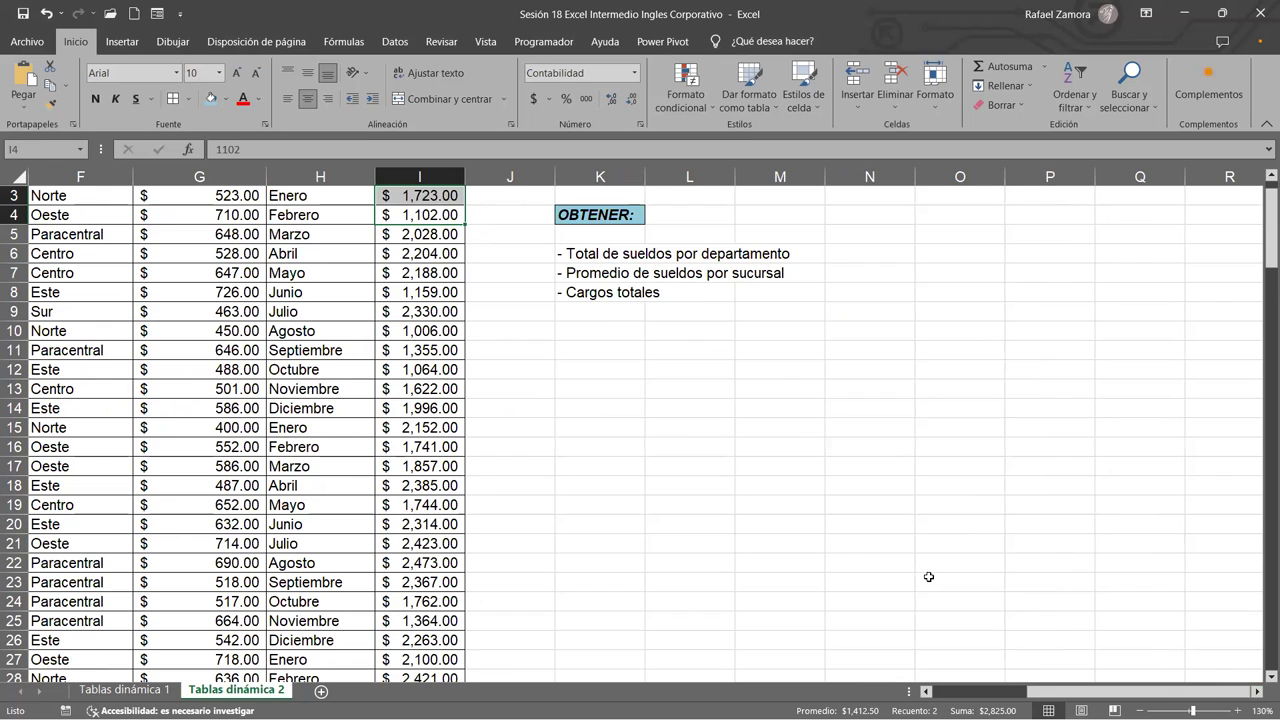
{"action": "left_click_drag", "start_coordinate": [1049, 693], "coordinate": [950, 693]}
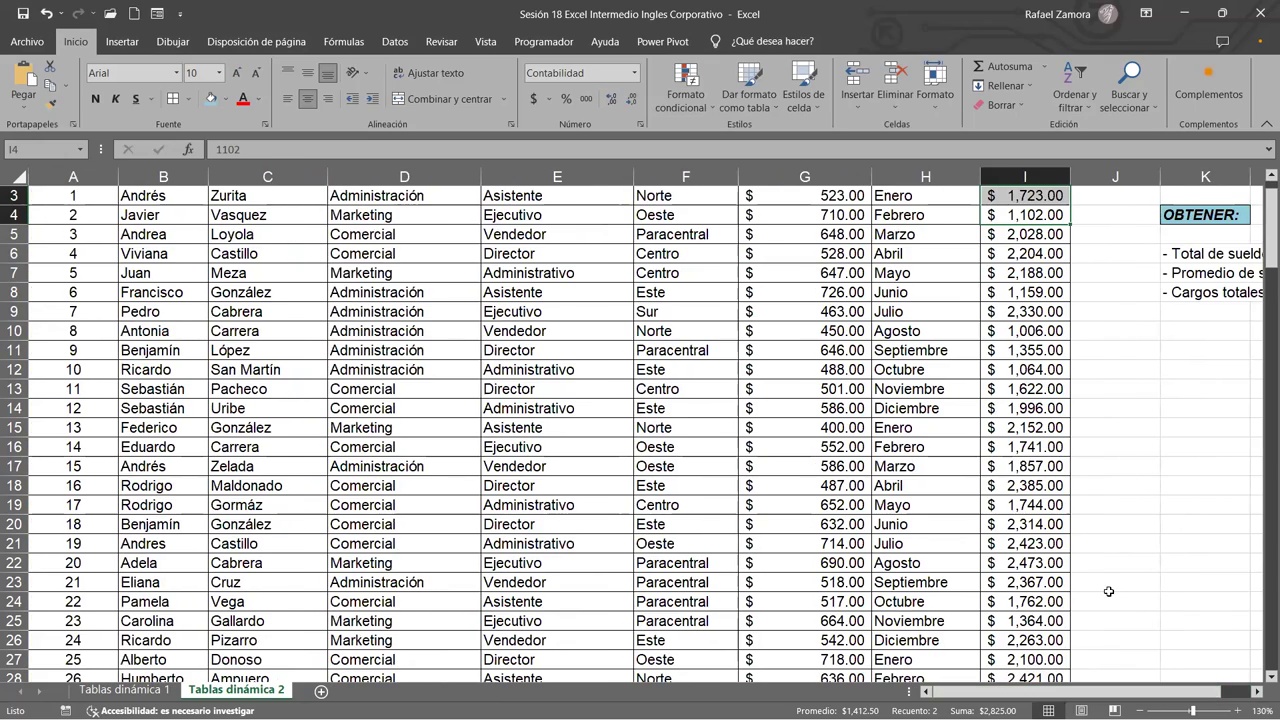
{"action": "scroll", "coordinate": [1100, 590], "scroll_direction": "down", "scroll_amount": 1}
{"action": "scroll", "coordinate": [1088, 584], "scroll_direction": "down", "scroll_amount": 1}
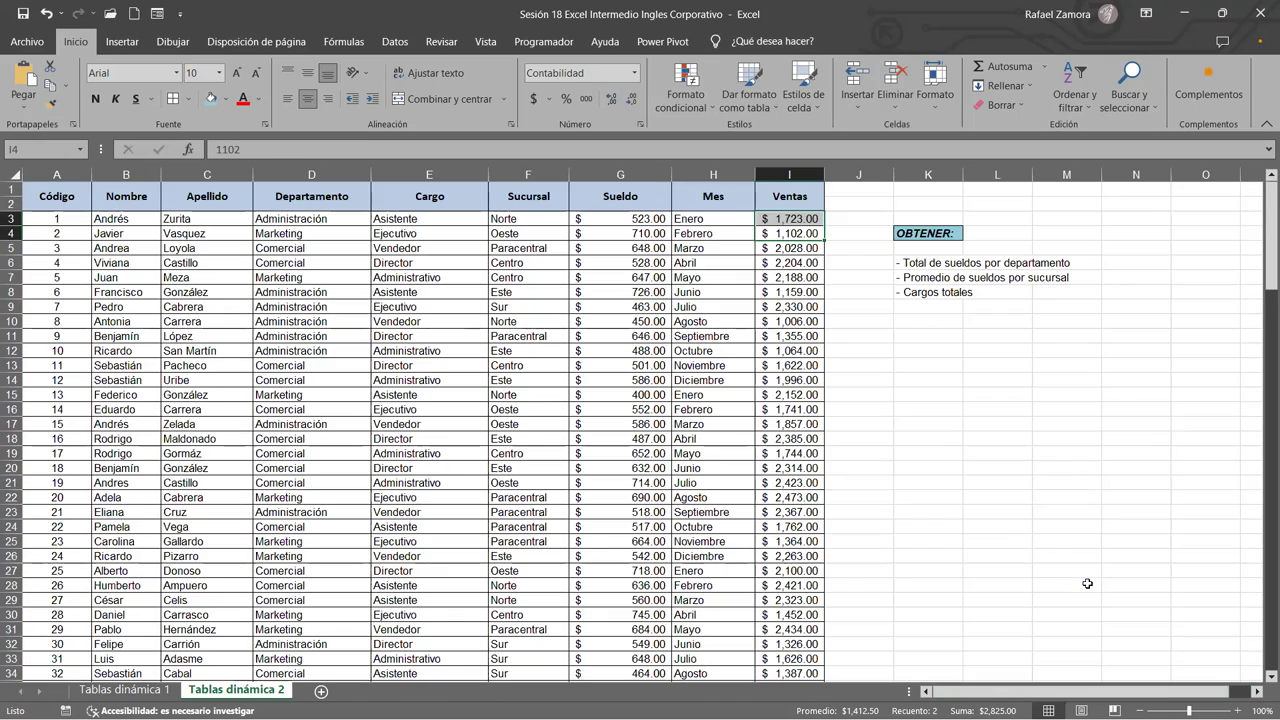
Auto-fit the width of the Ventas column to its contents.
{"action": "double_click", "coordinate": [824, 175]}
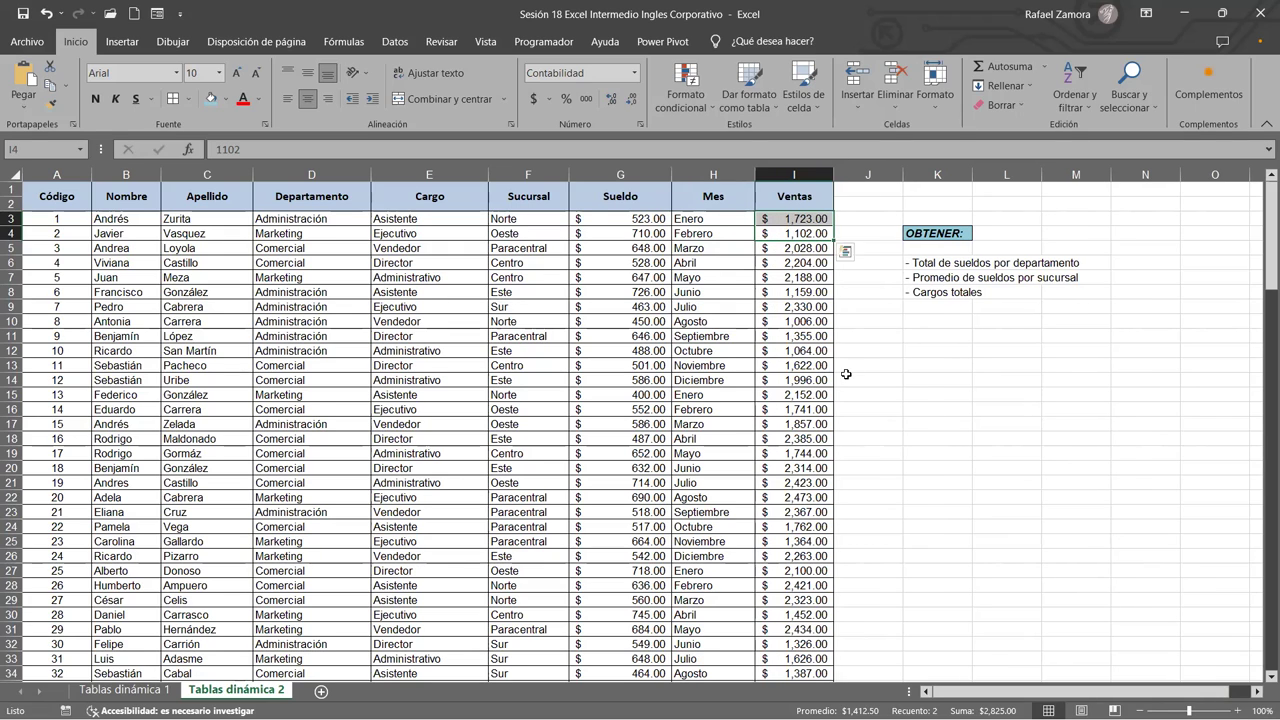
{"action": "left_click", "coordinate": [944, 396]}
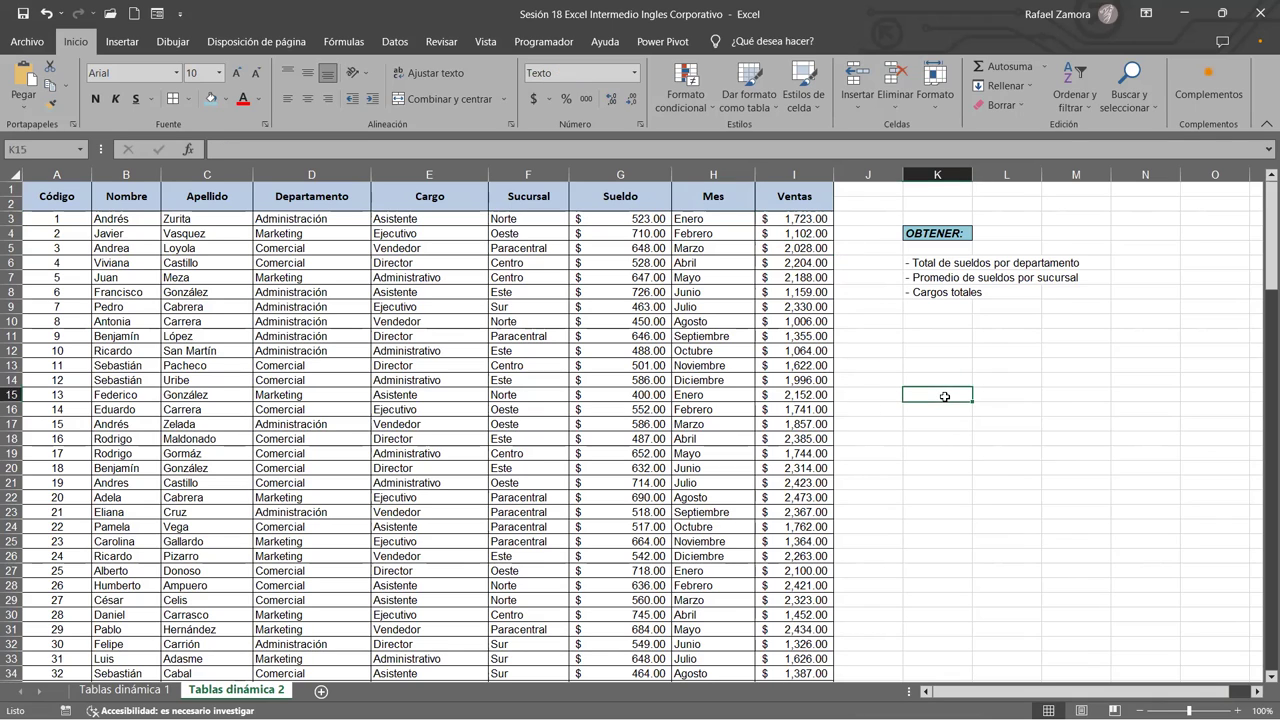
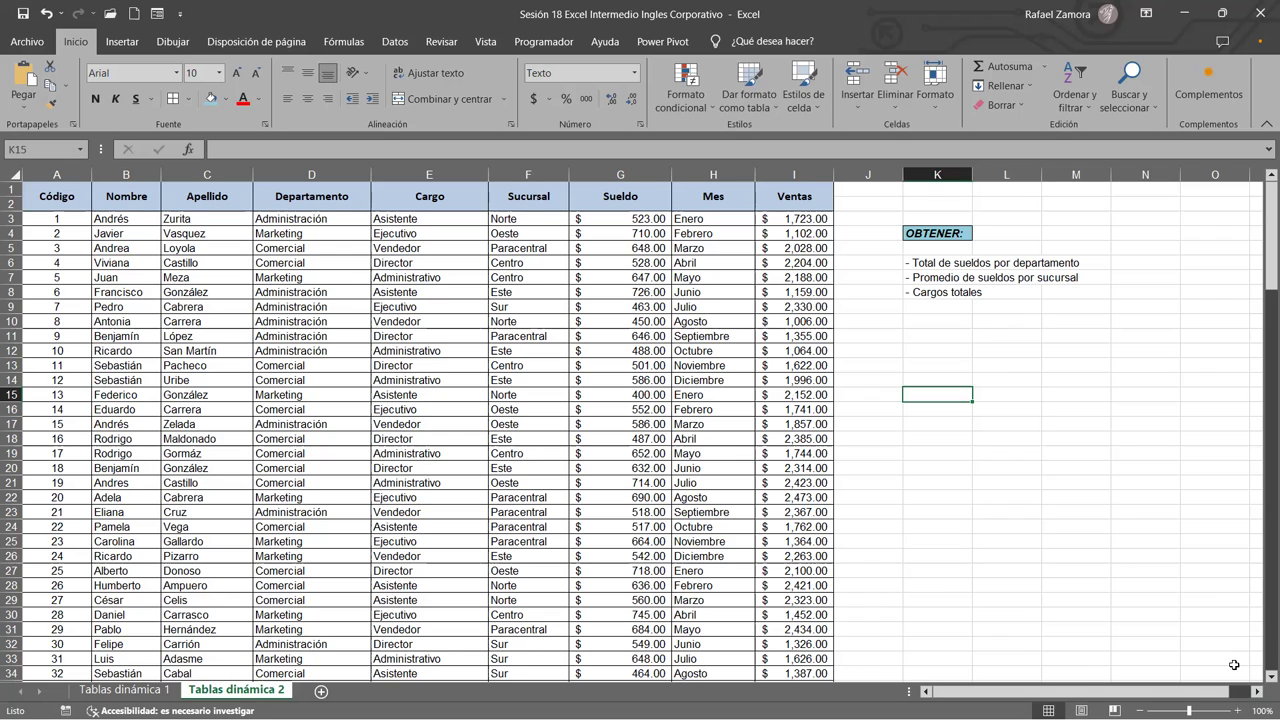
{"action": "left_click", "coordinate": [983, 411]}
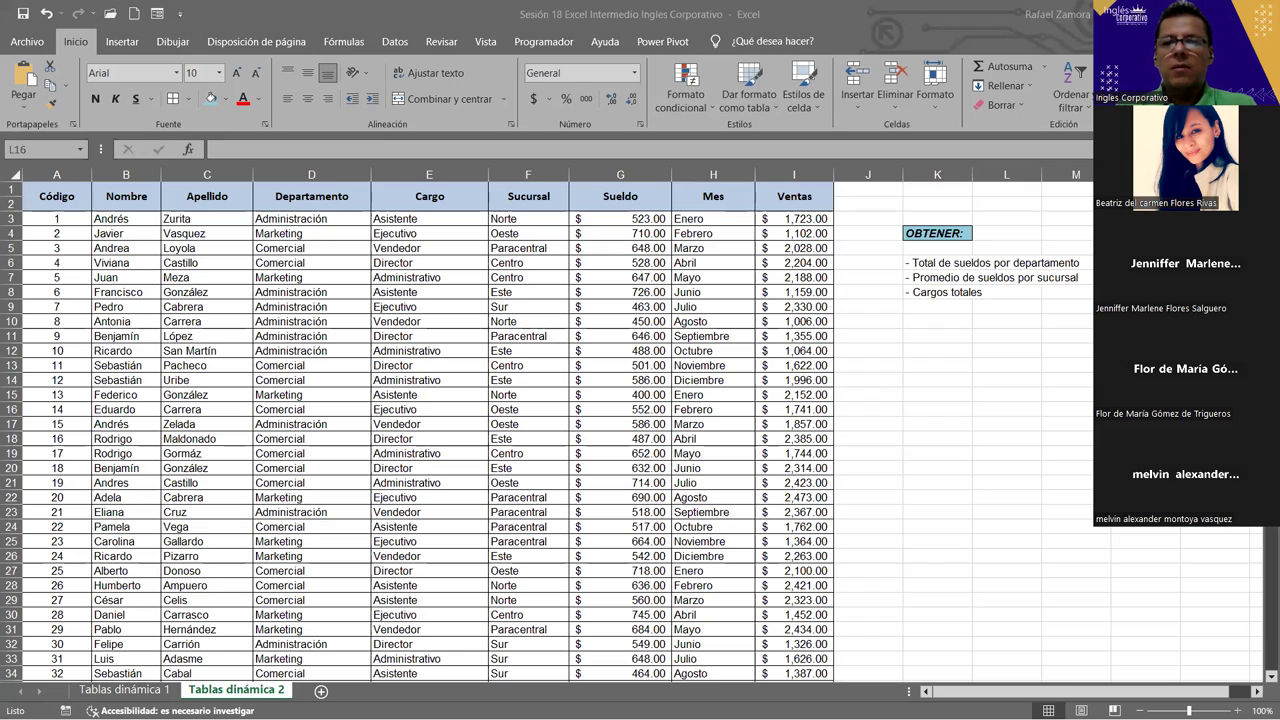
{"action": "key", "text": "alt+Tab"}
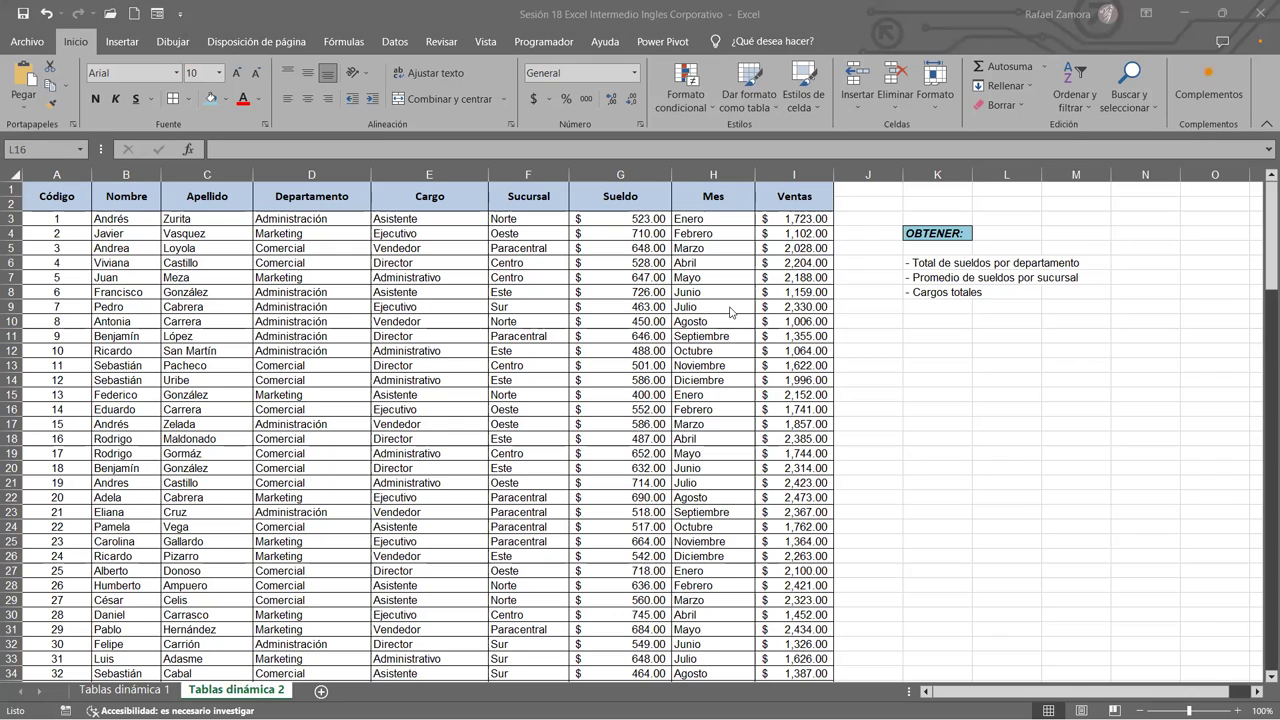
{"action": "key", "text": "alt+Tab"}
Insert a pivot table from the employee data range on a new worksheet and move that sheet after Tablas dinámica 2.
{"action": "left_click", "coordinate": [537, 278]}
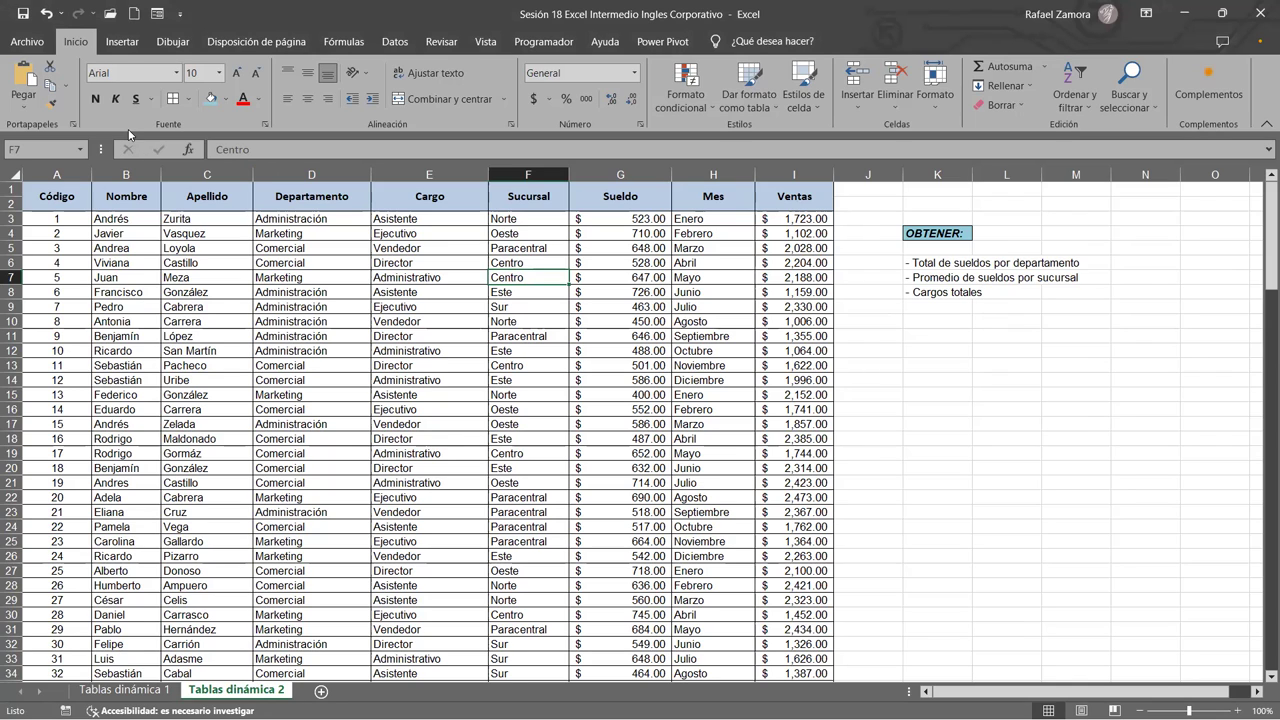
{"action": "left_click", "coordinate": [122, 41]}
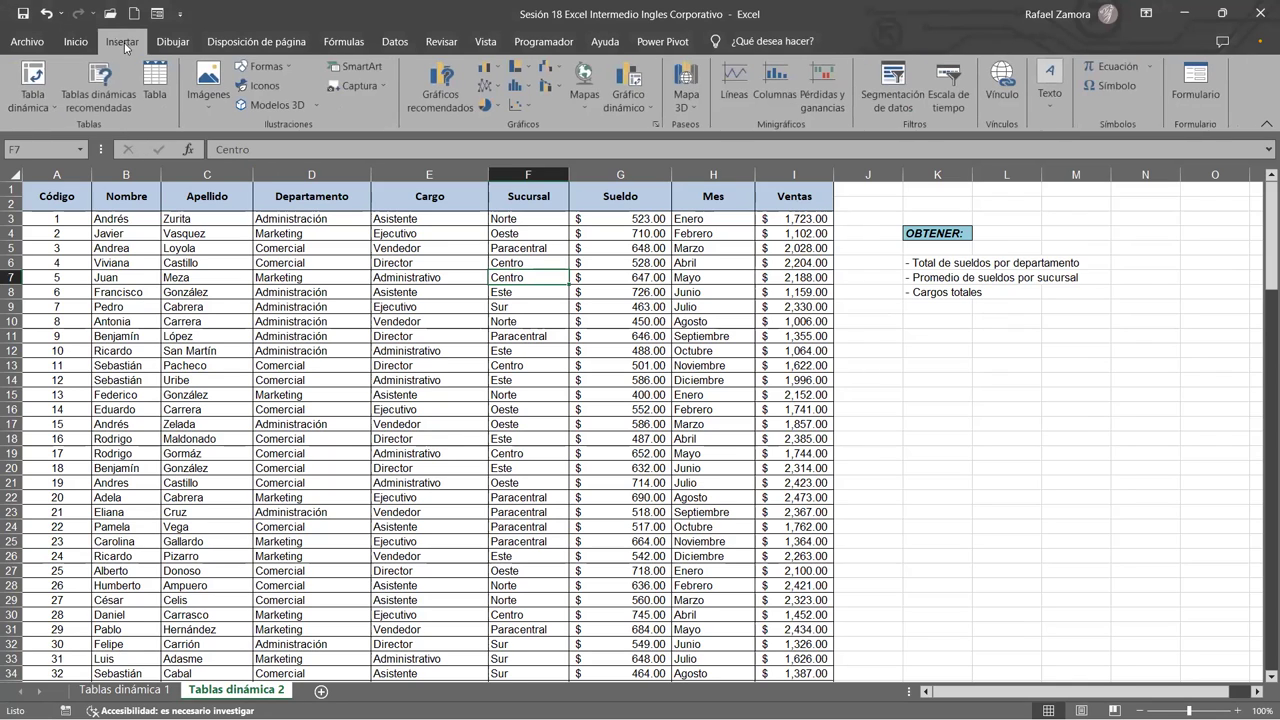
{"action": "left_click", "coordinate": [33, 80]}
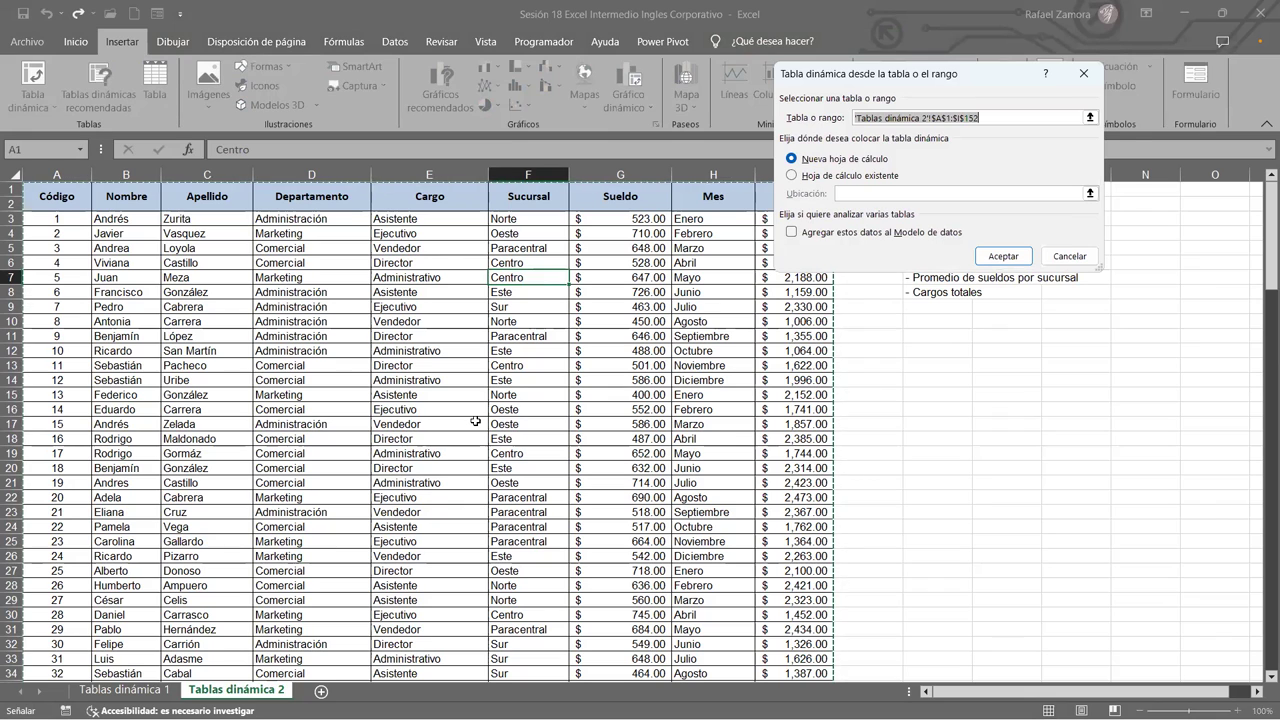
{"action": "left_click", "coordinate": [1004, 257]}
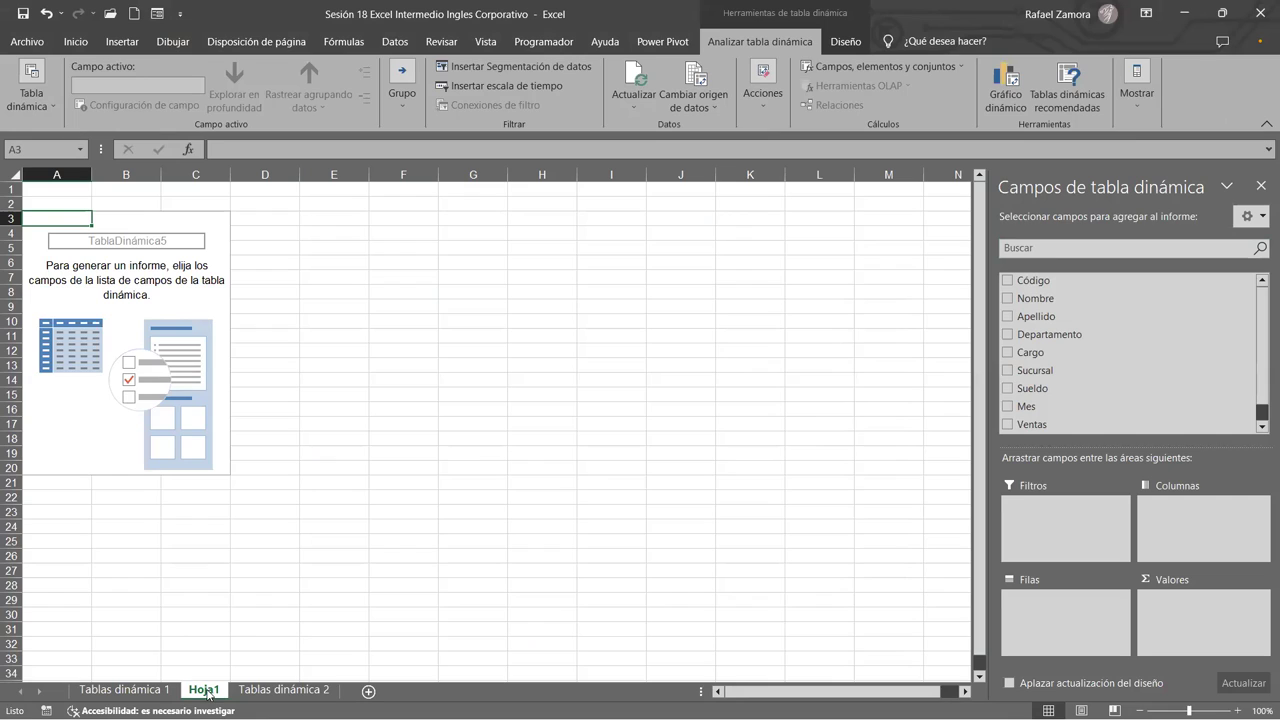
{"action": "left_click_drag", "start_coordinate": [207, 693], "coordinate": [349, 694]}
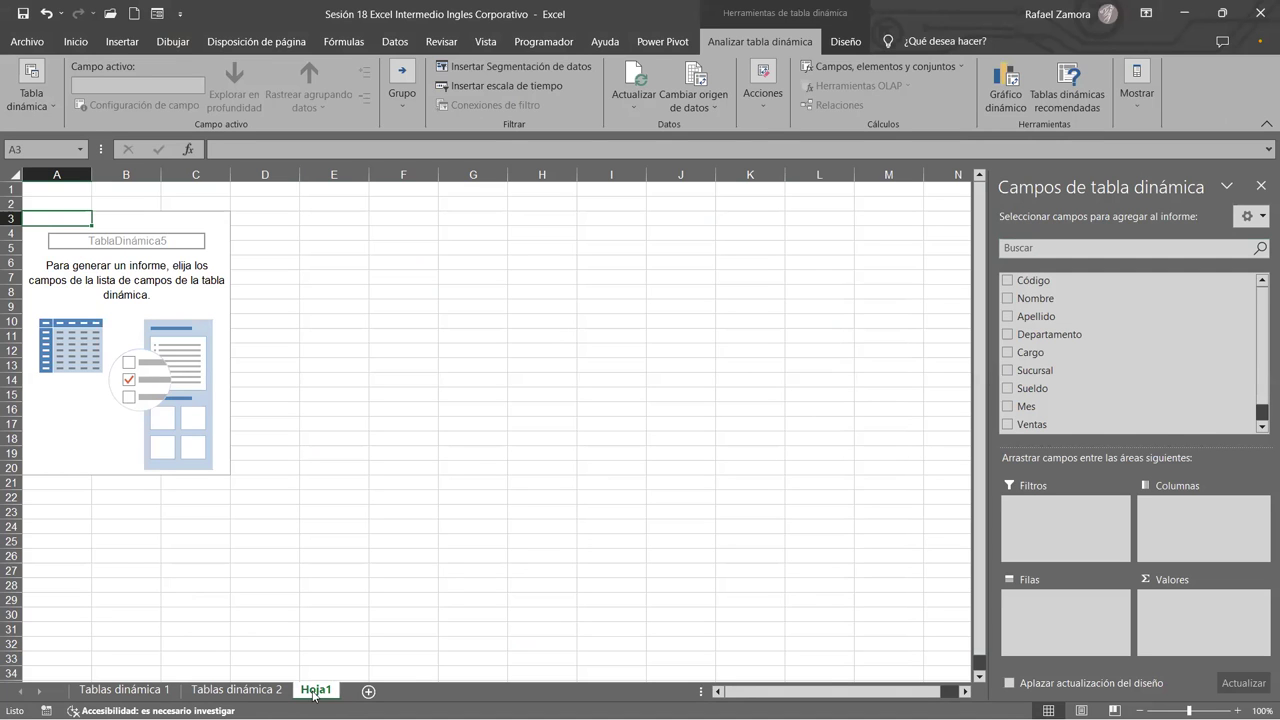
Enter the title TOTAL DE SUELDOS POR DEPARTAMENTO in cell A1 of Hoja1, above the empty pivot table.
{"action": "left_click", "coordinate": [248, 691]}
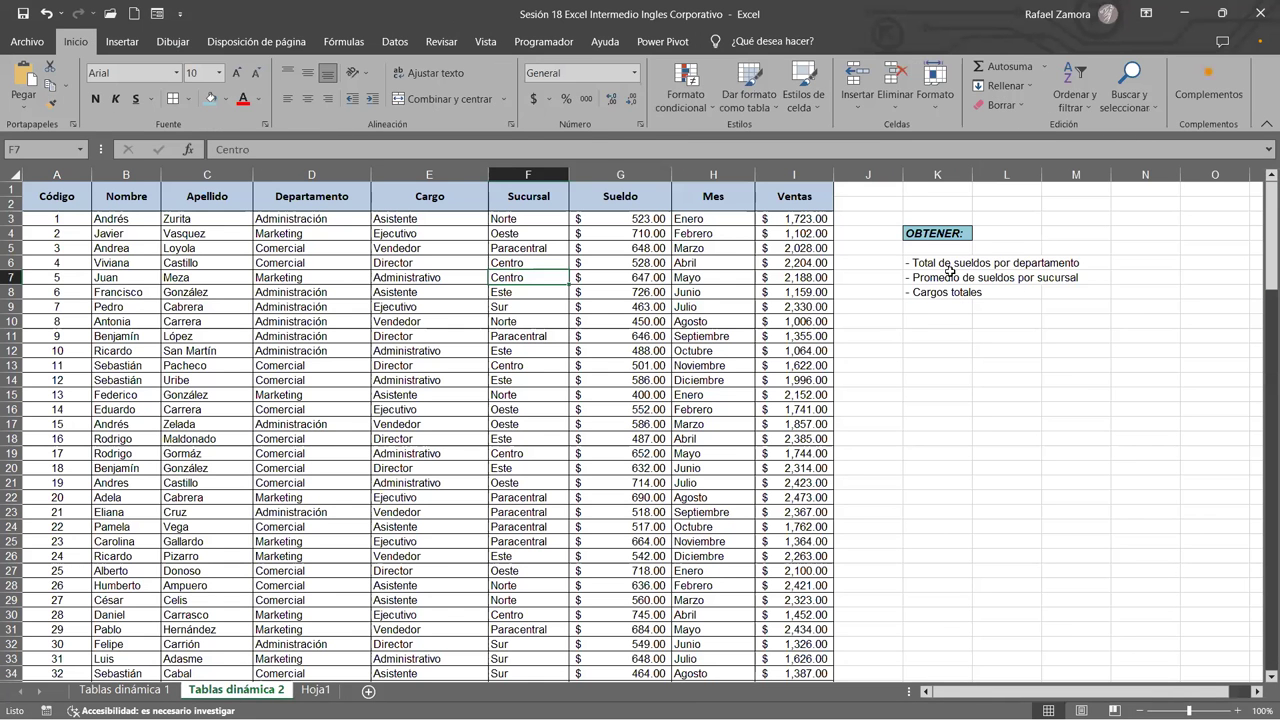
{"action": "left_click", "coordinate": [316, 690]}
{"action": "left_click", "coordinate": [70, 187]}
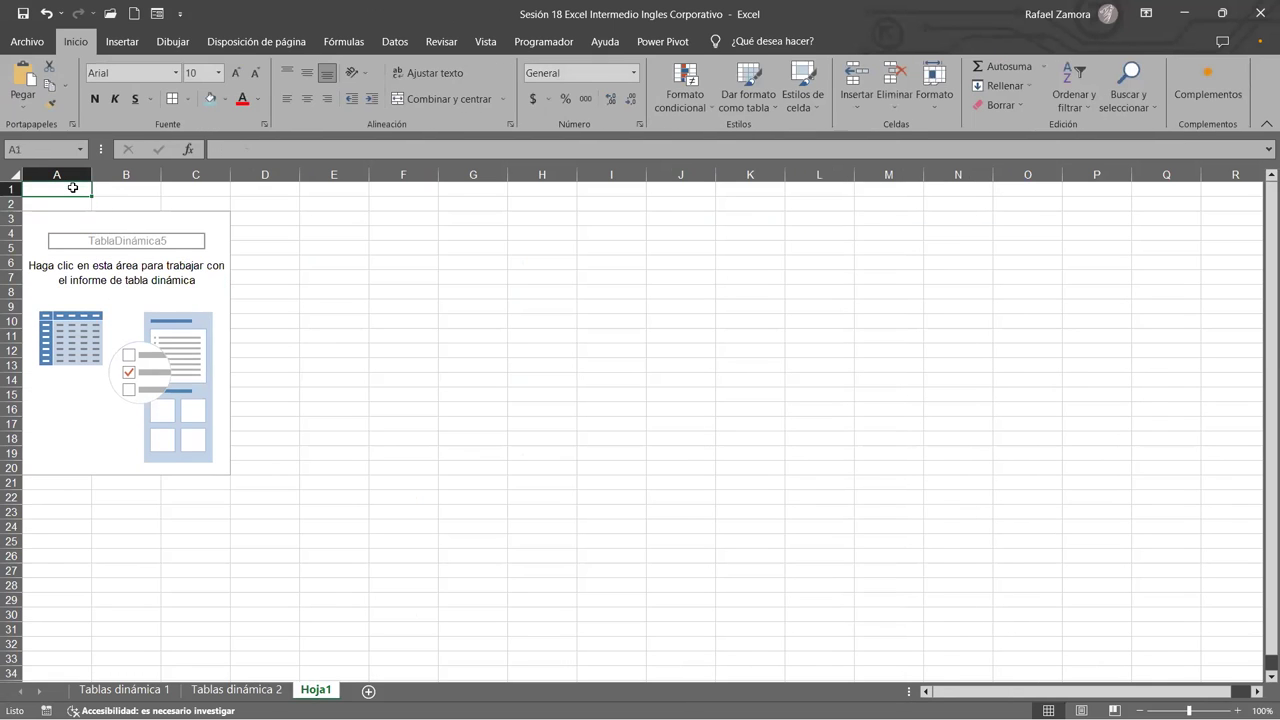
{"action": "type", "text": "TOTAL "}
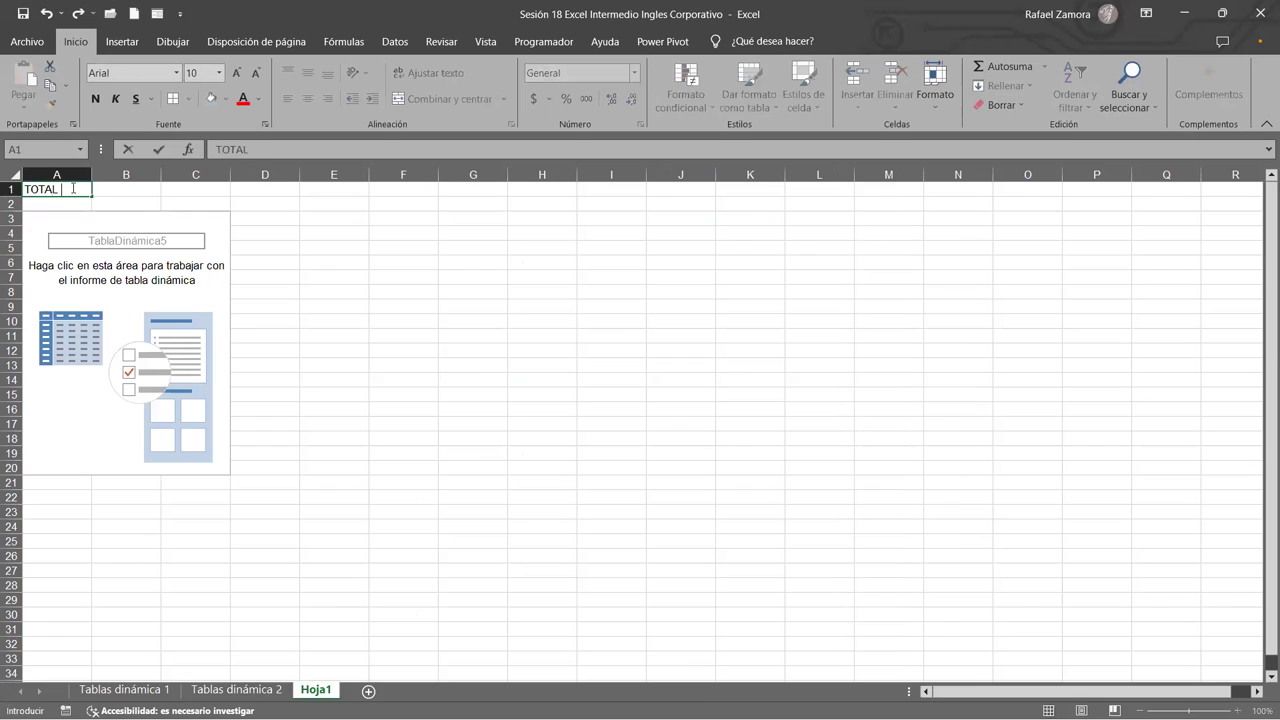
{"action": "type", "text": "DE SUELDOS"}
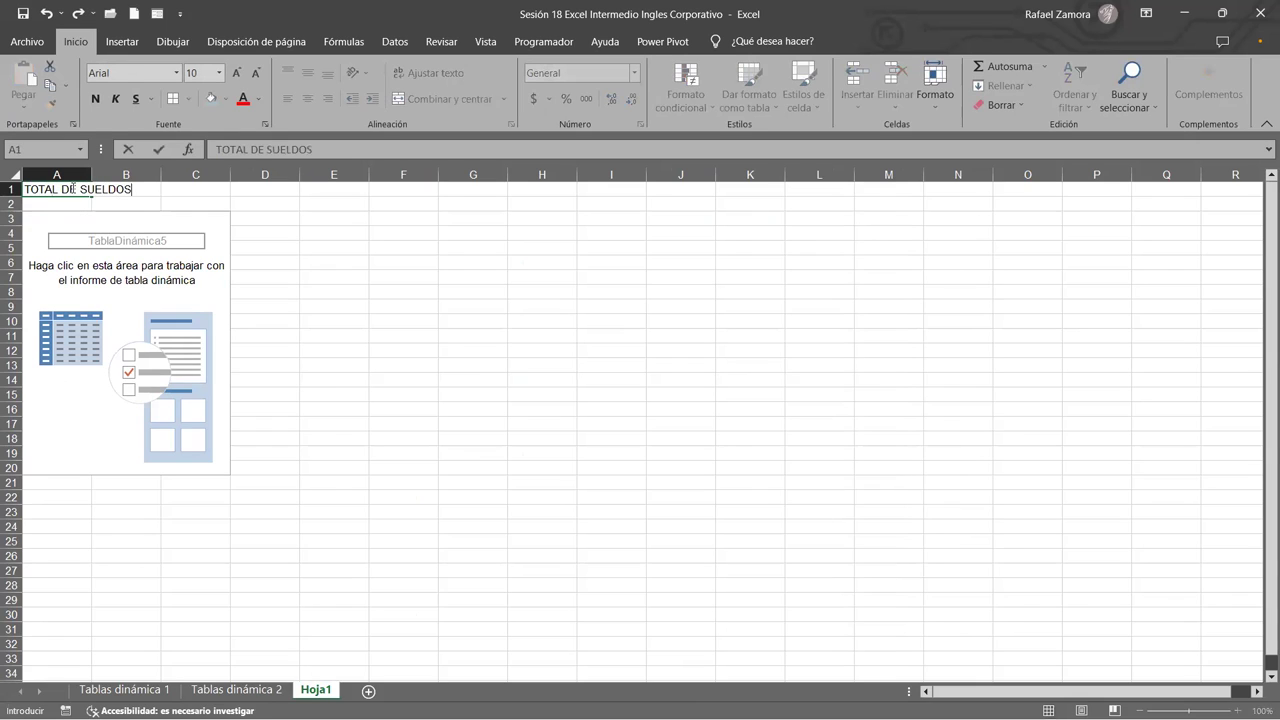
{"action": "type", "text": " POR DEP ARTAMENTO"}
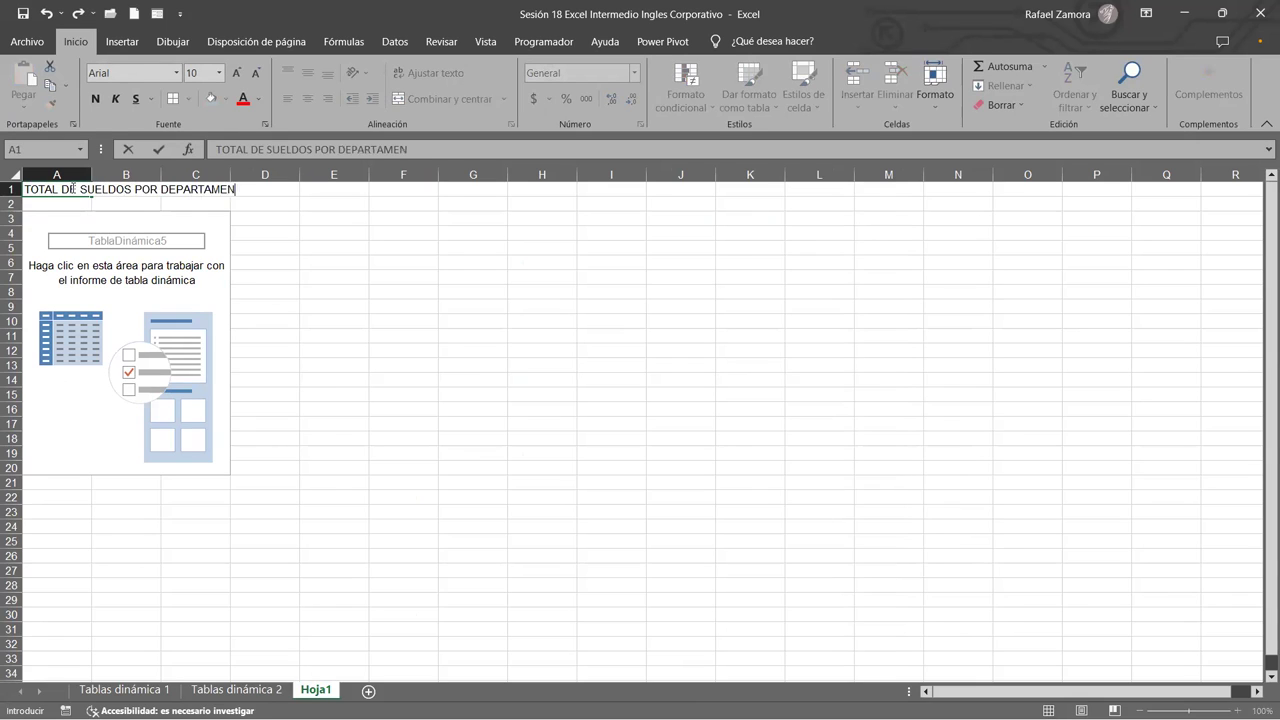
{"action": "left_click", "coordinate": [77, 228]}
Make the A1 title bold, merge and center it across A1:D1, and fill it light blue.
{"action": "left_click", "coordinate": [65, 193]}
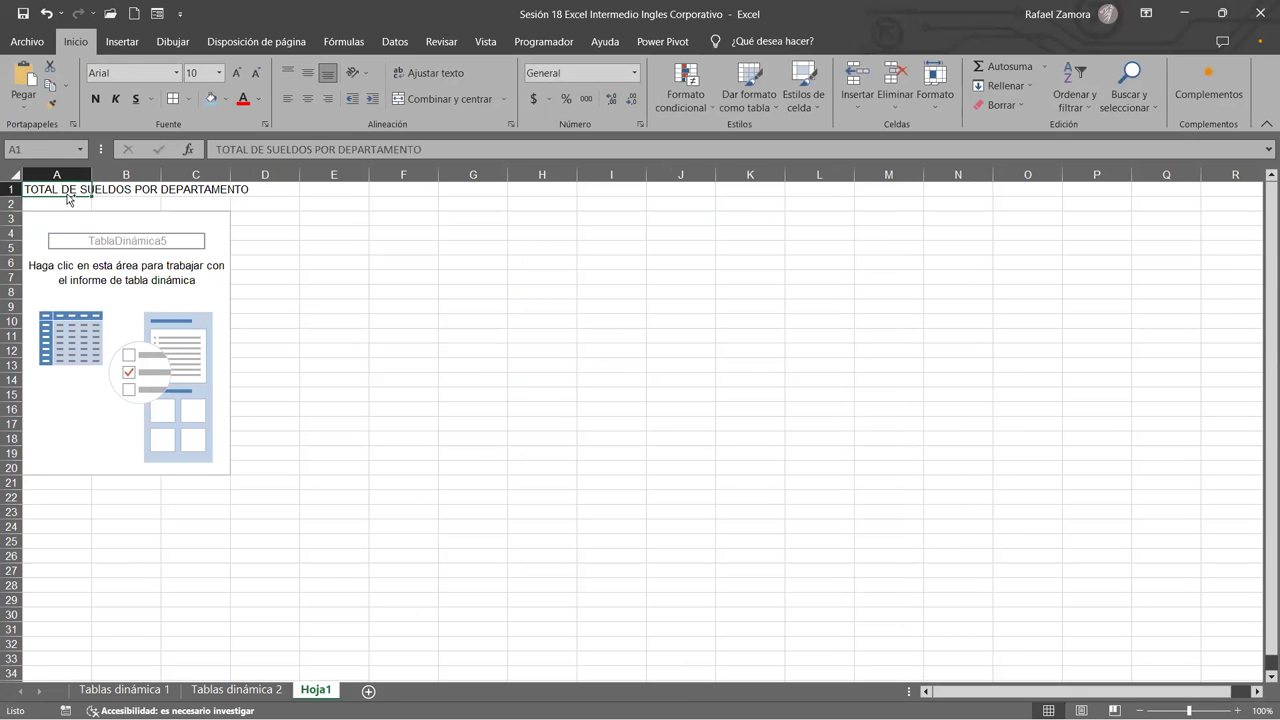
{"action": "key", "text": "ctrl+n"}
{"action": "left_click_drag", "start_coordinate": [68, 189], "coordinate": [295, 189]}
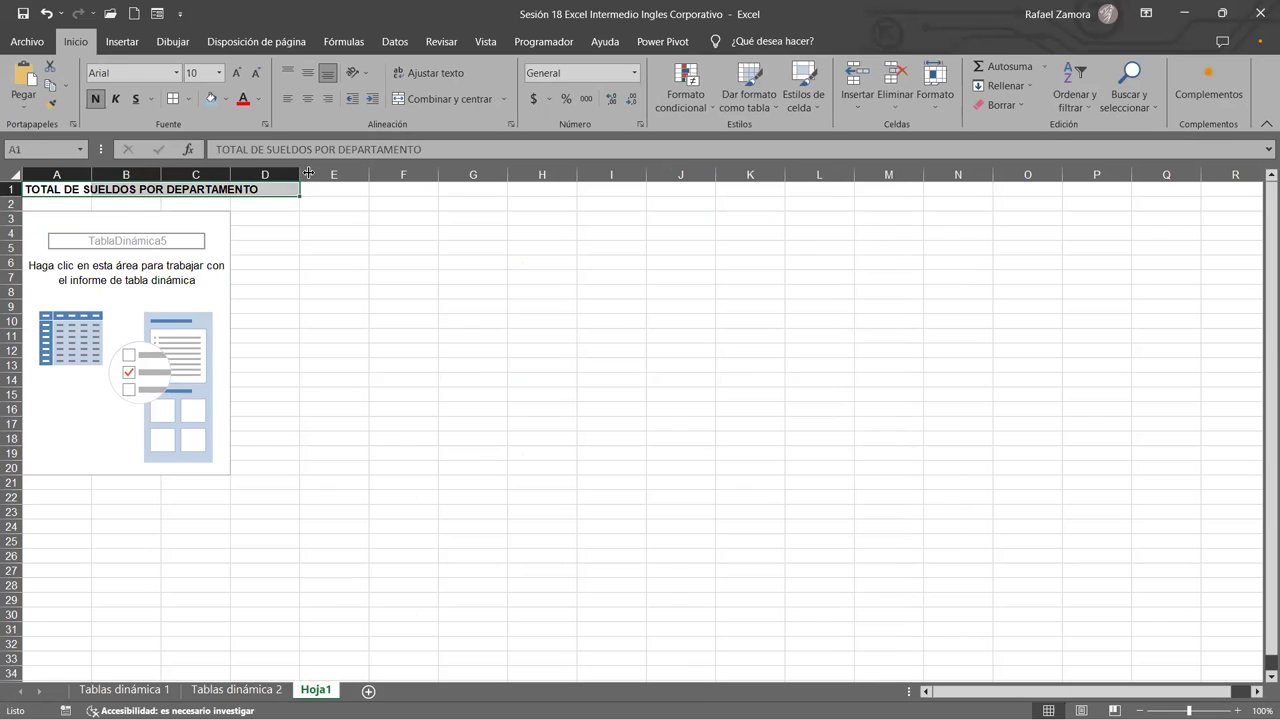
{"action": "left_click", "coordinate": [428, 98]}
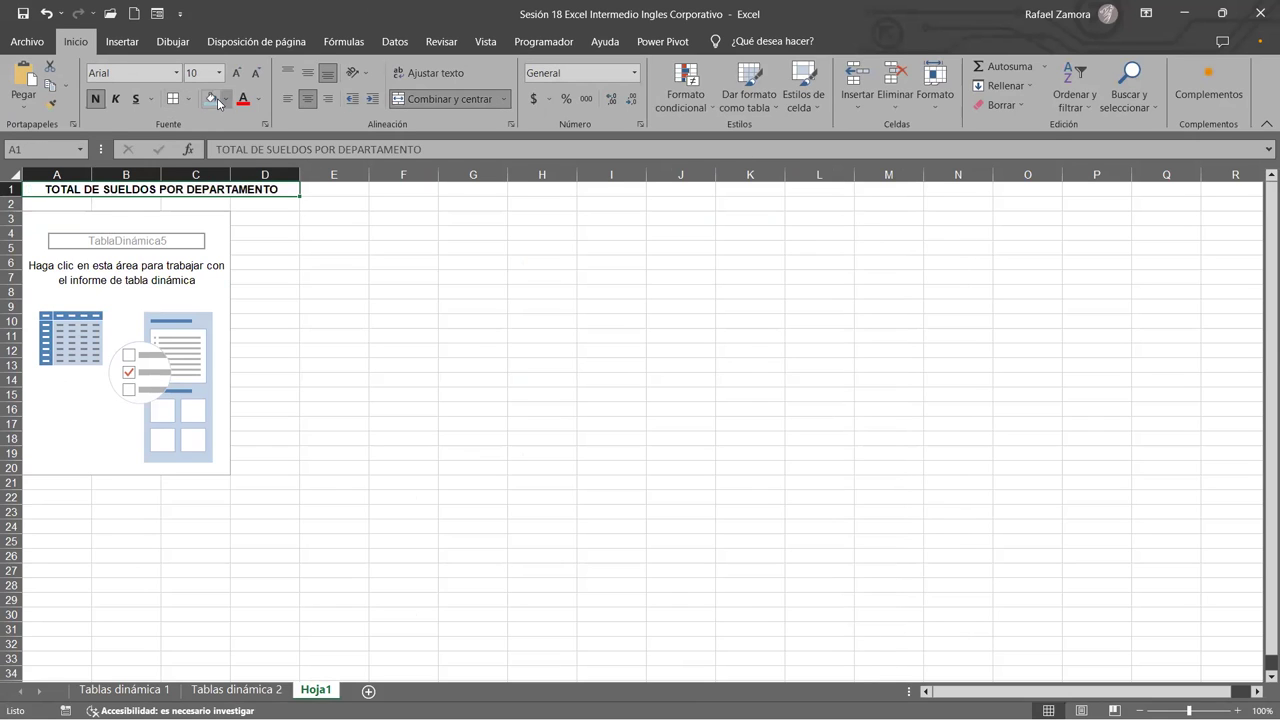
{"action": "left_click", "coordinate": [211, 101]}
{"action": "left_click", "coordinate": [344, 362]}
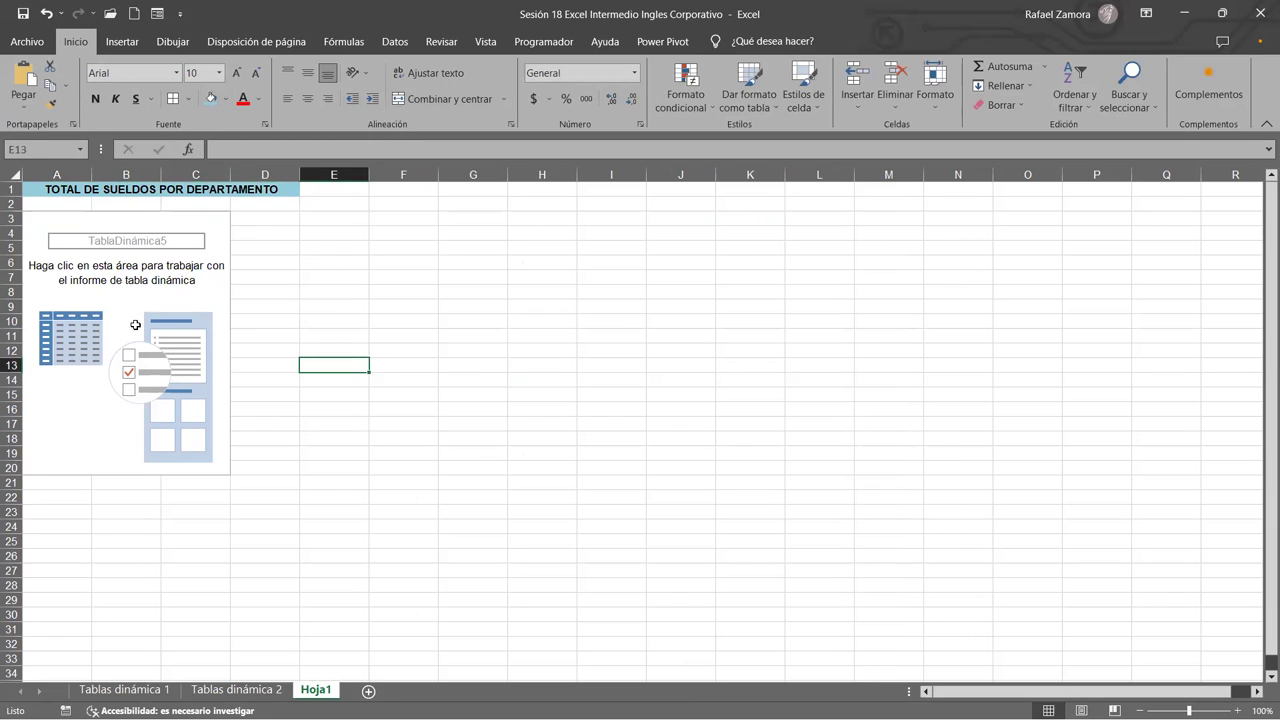
{"action": "left_click", "coordinate": [76, 189]}
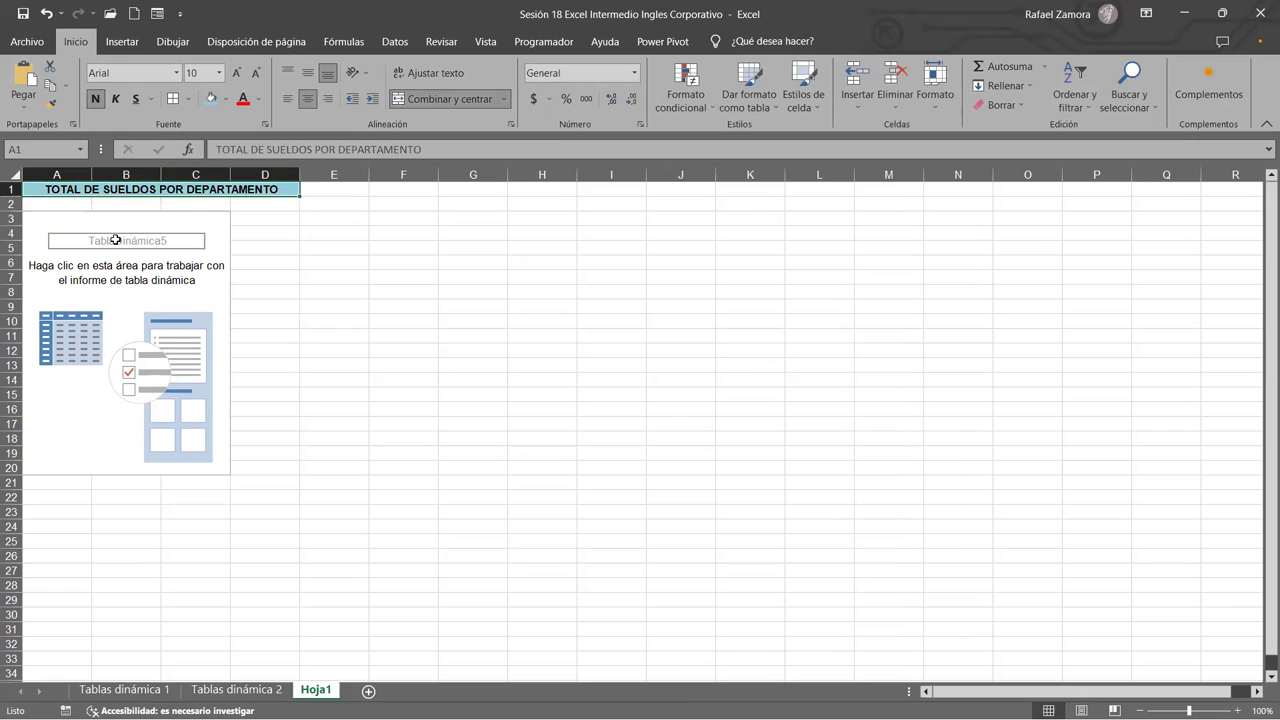
Build the pivot table with the sum of Sueldo as values and Departamento as rows.
{"action": "left_click", "coordinate": [194, 264]}
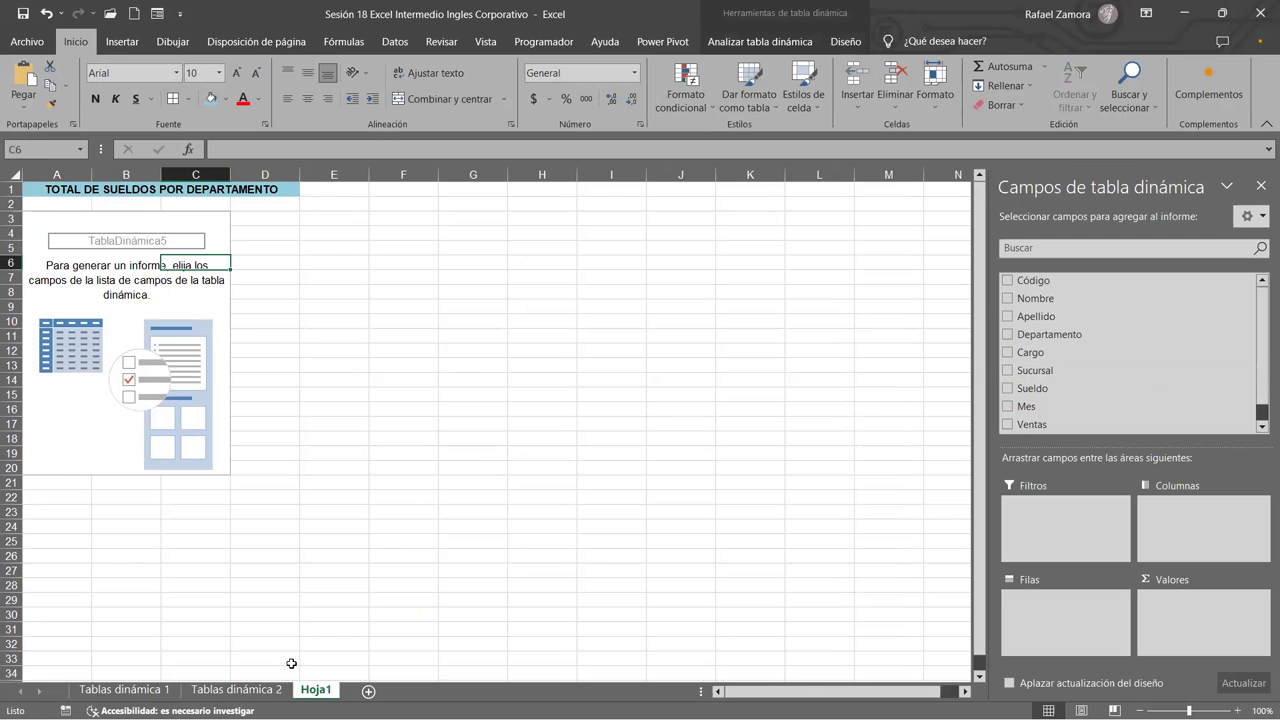
{"action": "left_click", "coordinate": [245, 690]}
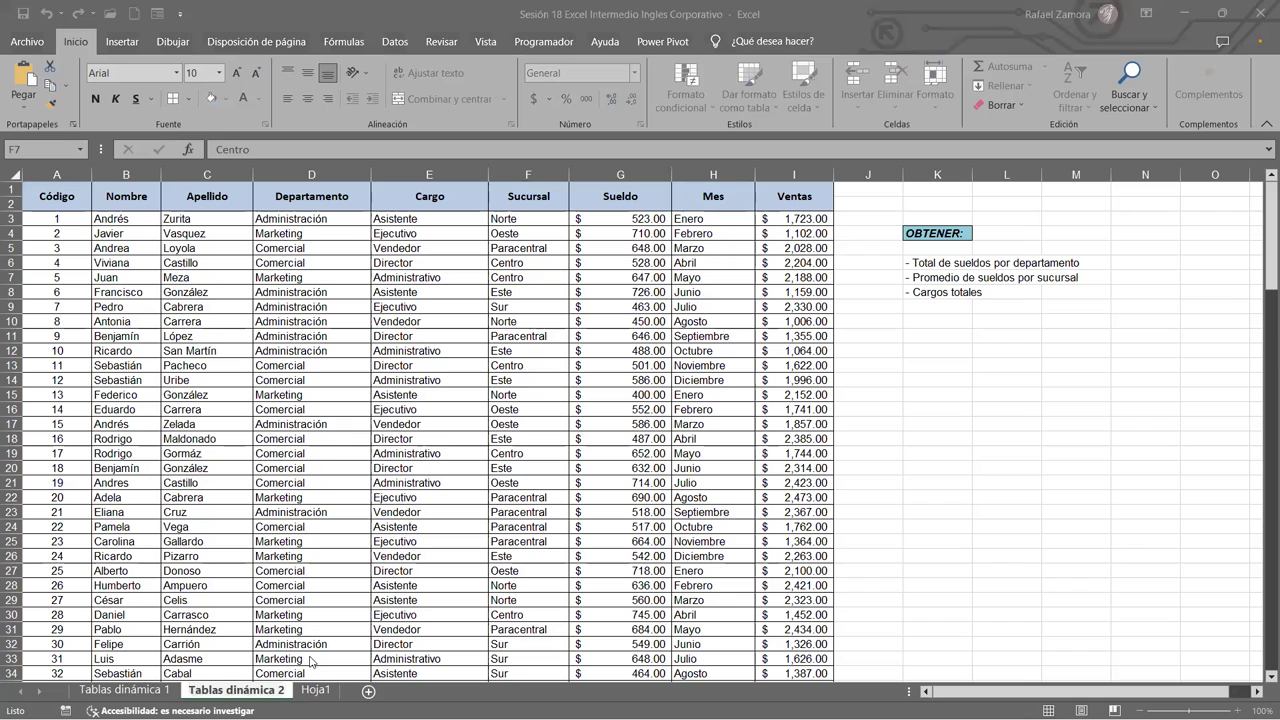
{"action": "left_click", "coordinate": [316, 690]}
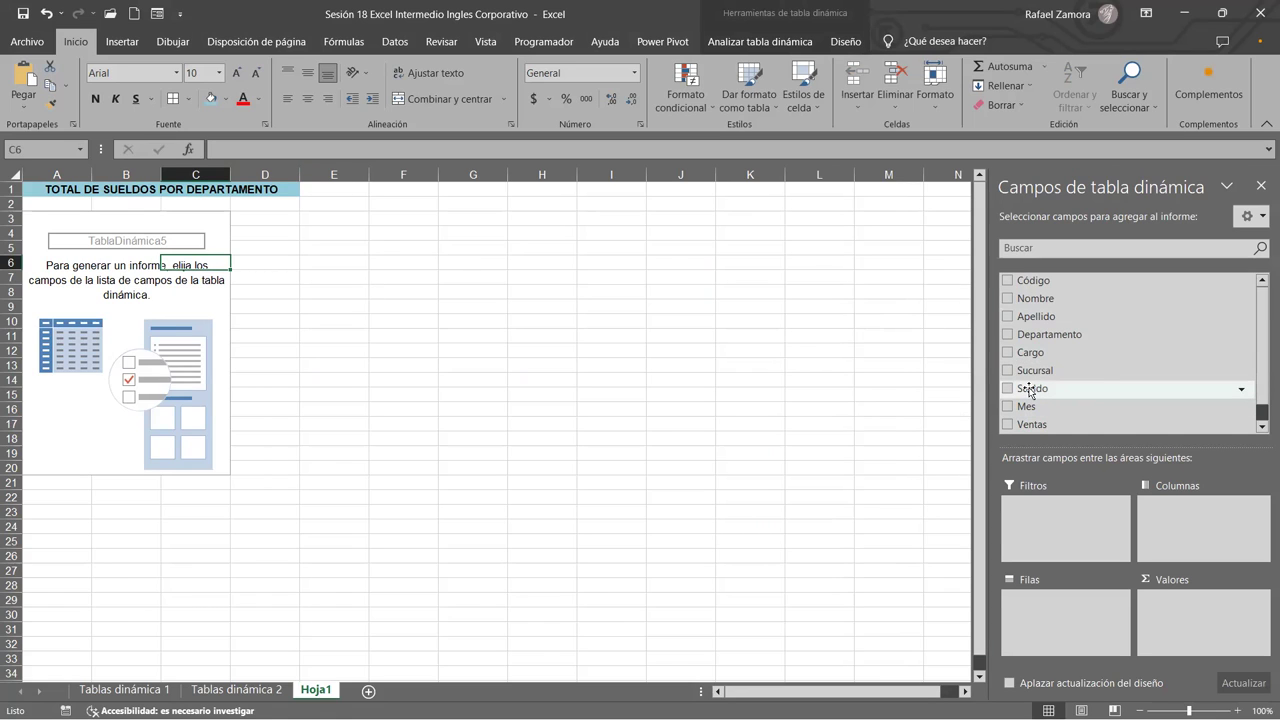
{"action": "left_click_drag", "start_coordinate": [1030, 390], "coordinate": [1196, 631]}
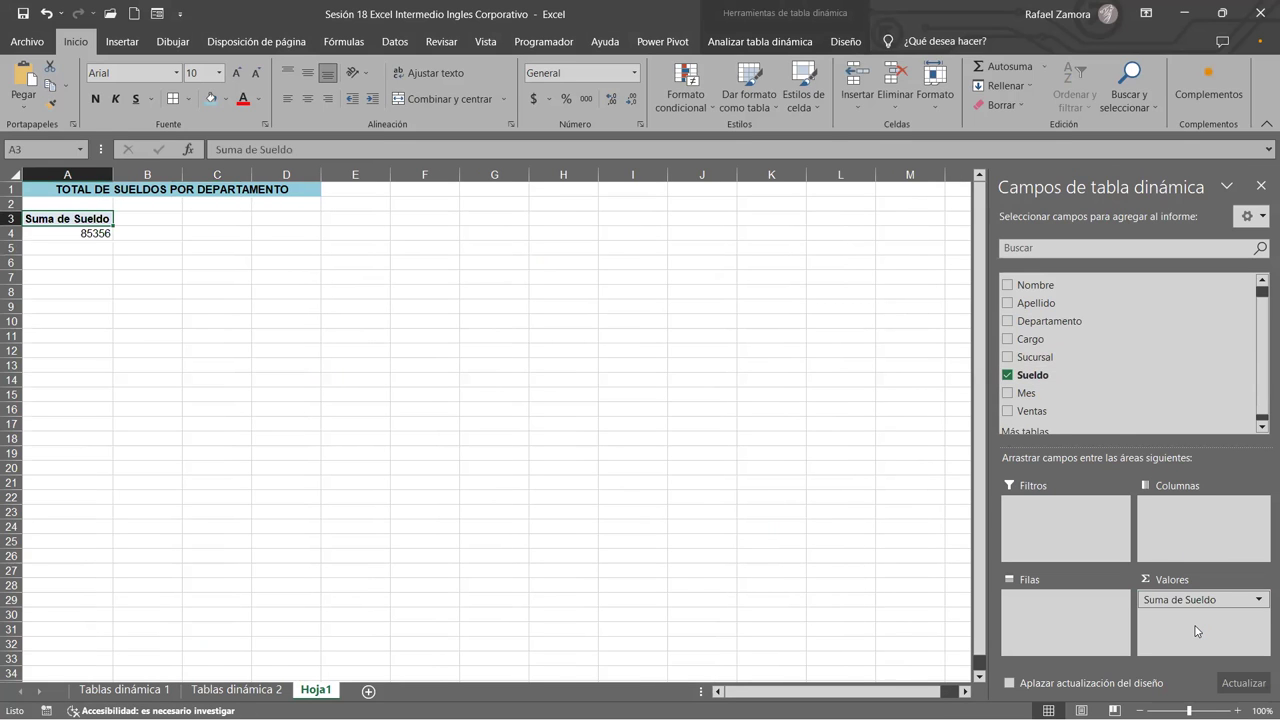
{"action": "scroll", "coordinate": [278, 414], "scroll_direction": "up", "scroll_amount": 2}
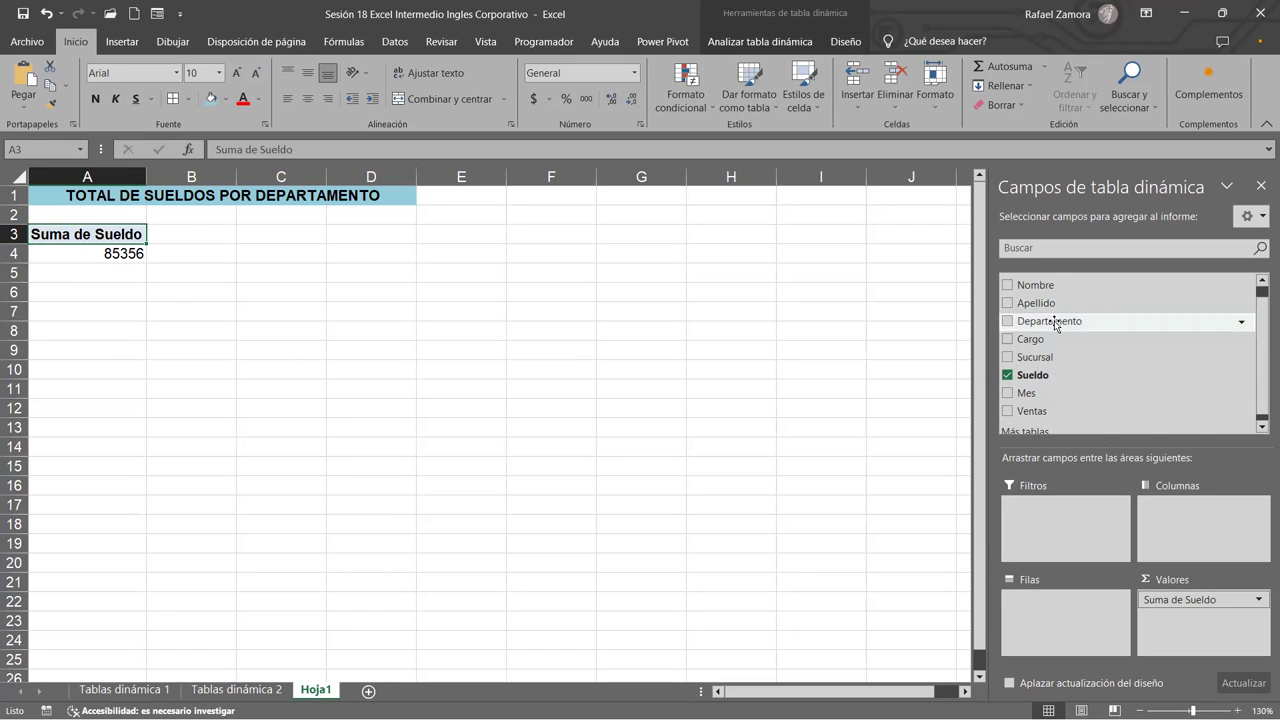
{"action": "left_click_drag", "start_coordinate": [1055, 323], "coordinate": [1046, 611]}
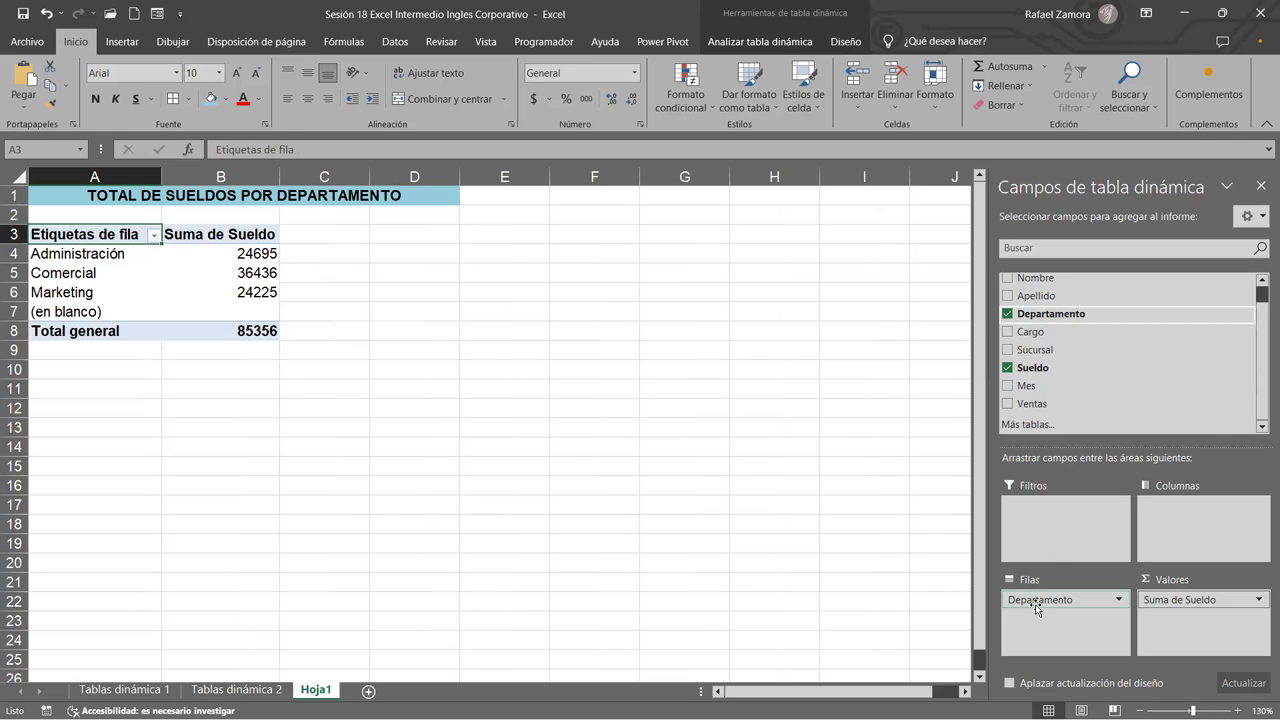
Apply all borders to the merged title TOTAL DE SUELDOS POR DEPARTAMENTO in A1:D1.
{"action": "left_click", "coordinate": [864, 551]}
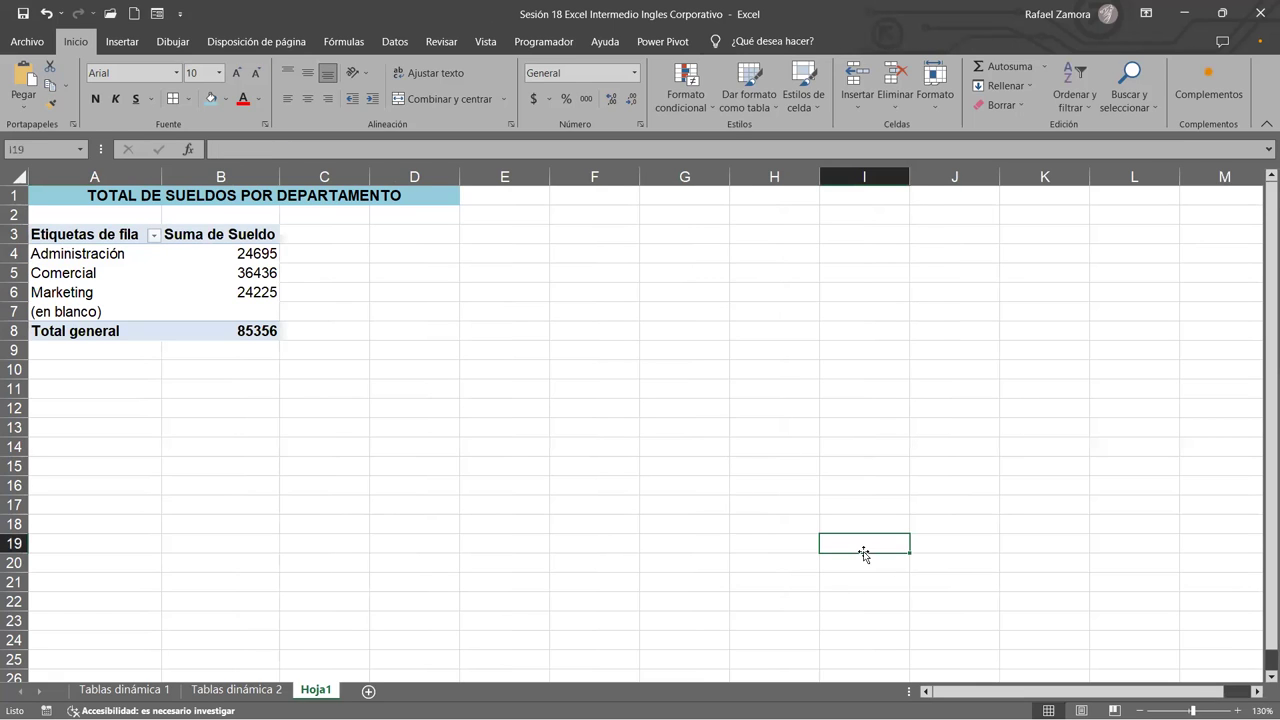
{"action": "left_click", "coordinate": [219, 264]}
{"action": "left_click", "coordinate": [220, 195]}
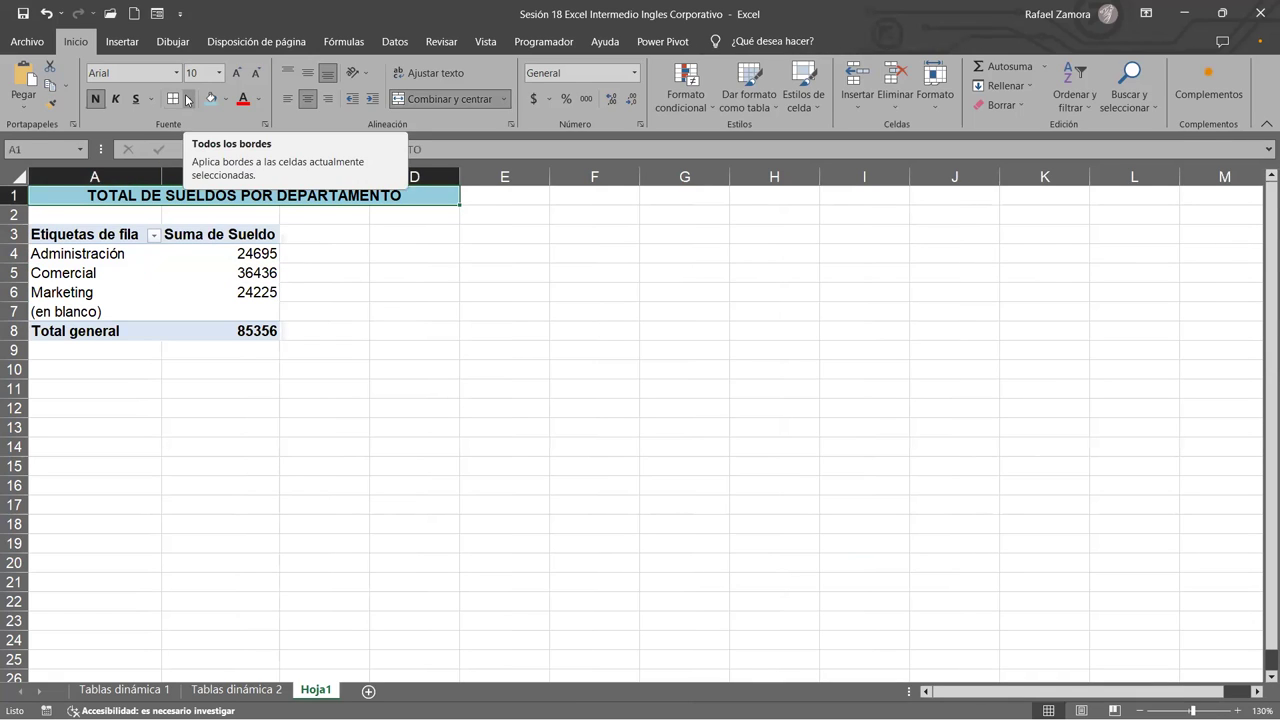
{"action": "left_click", "coordinate": [439, 406]}
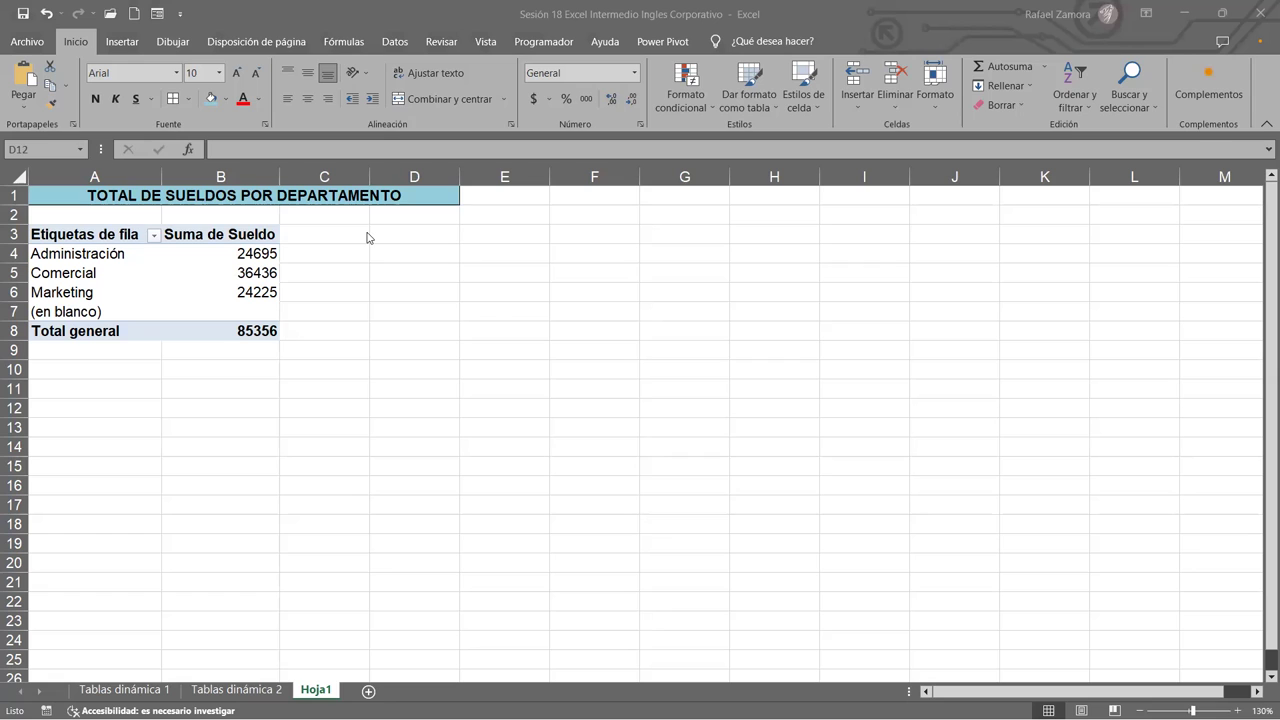
Set the number format of the pivot table's Suma de Sueldo values to Contabilidad with 2 decimals and the $ symbol.
{"action": "right_click", "coordinate": [238, 284]}
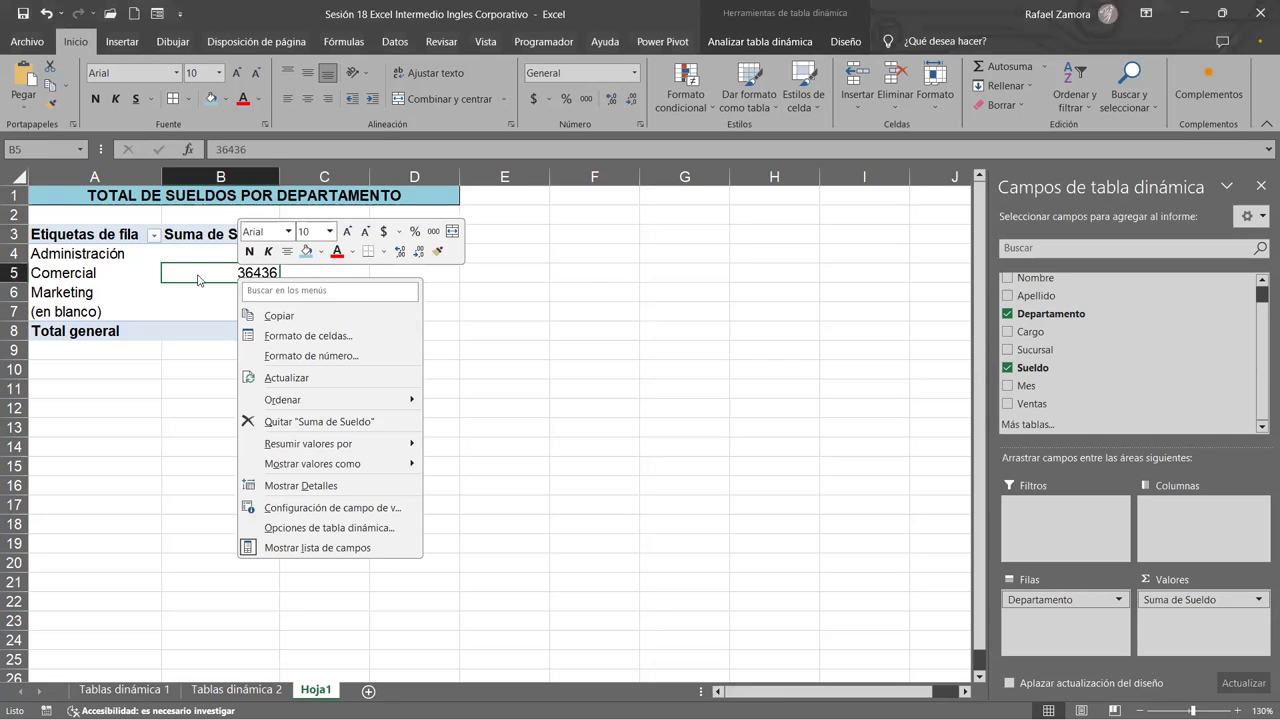
{"action": "left_click", "coordinate": [380, 355]}
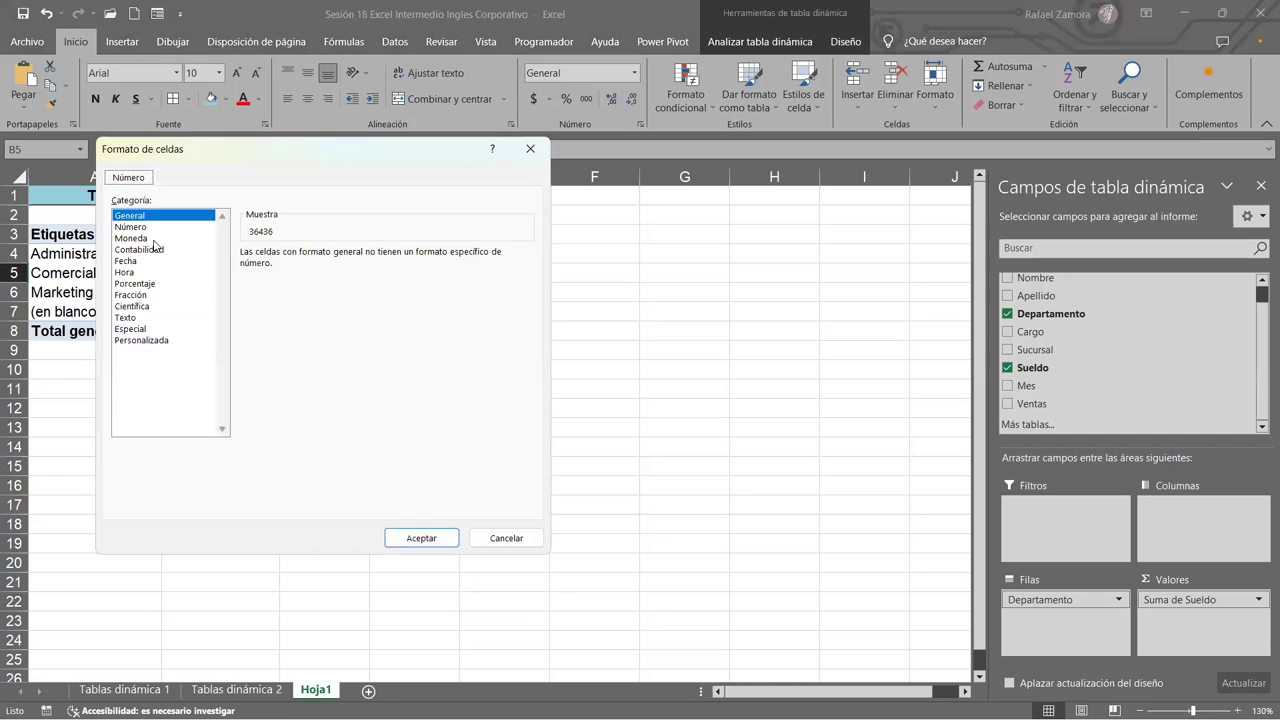
{"action": "left_click", "coordinate": [155, 249]}
{"action": "left_click", "coordinate": [421, 538]}
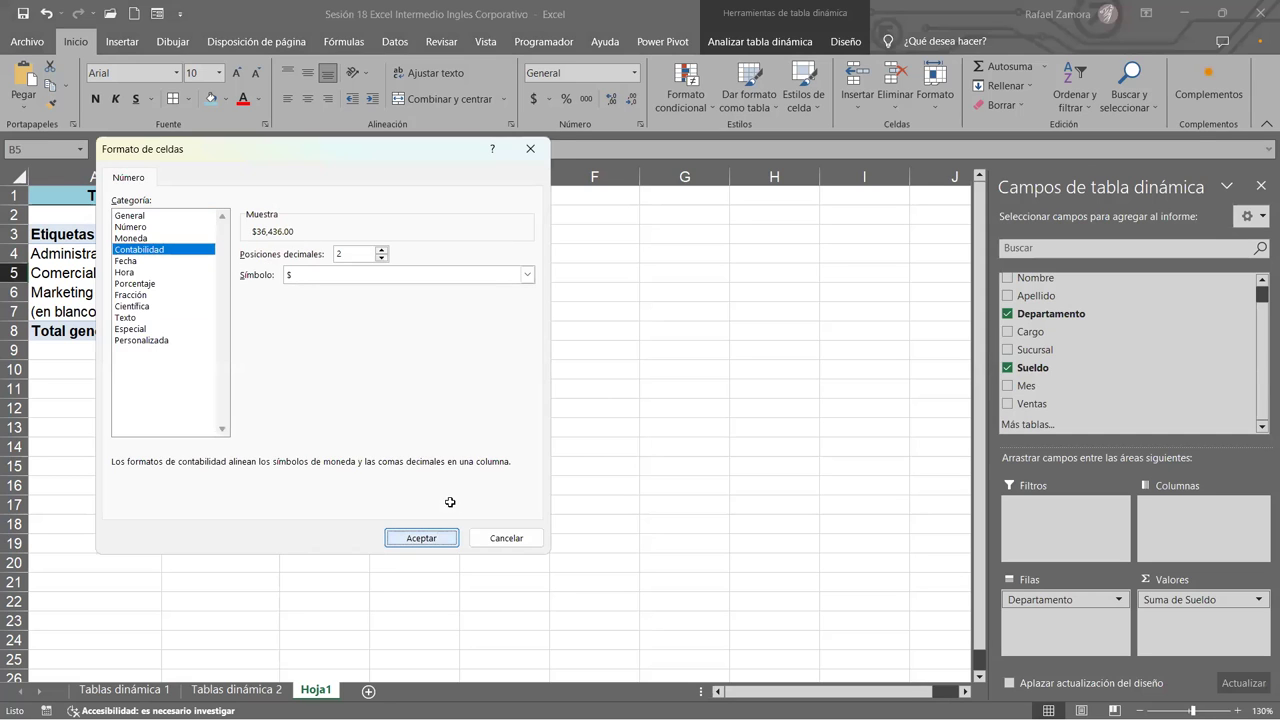
{"action": "left_click", "coordinate": [450, 502]}
{"action": "left_click", "coordinate": [204, 256]}
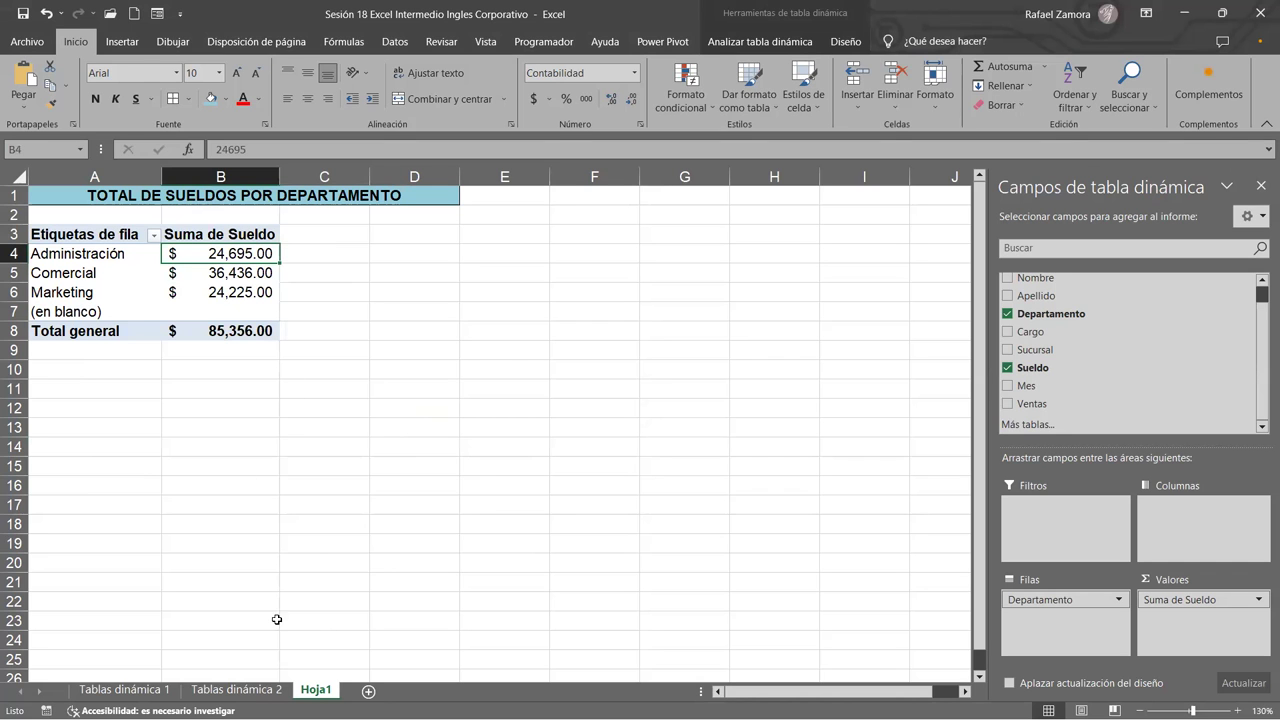
Apply strikethrough to the task "- Total de sueldos por departamento" in cell K6 of the Tablas dinámica 2 sheet.
{"action": "left_click", "coordinate": [254, 694]}
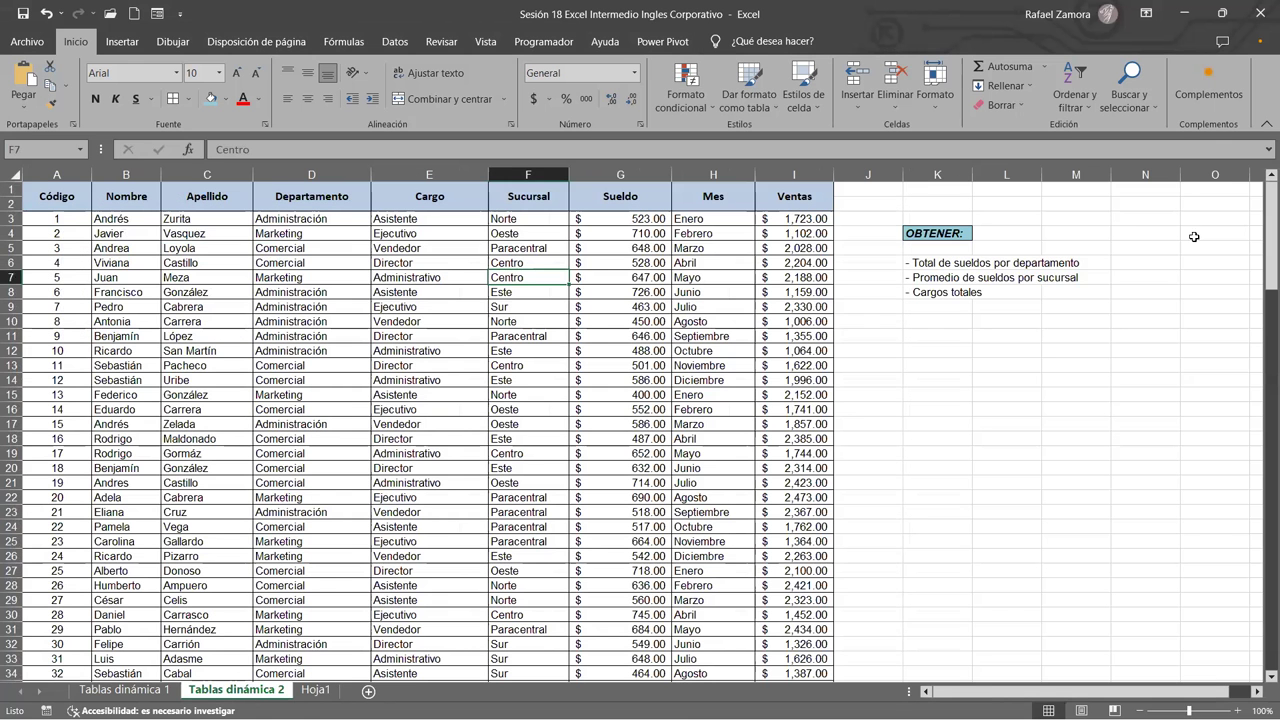
{"action": "left_click", "coordinate": [932, 262]}
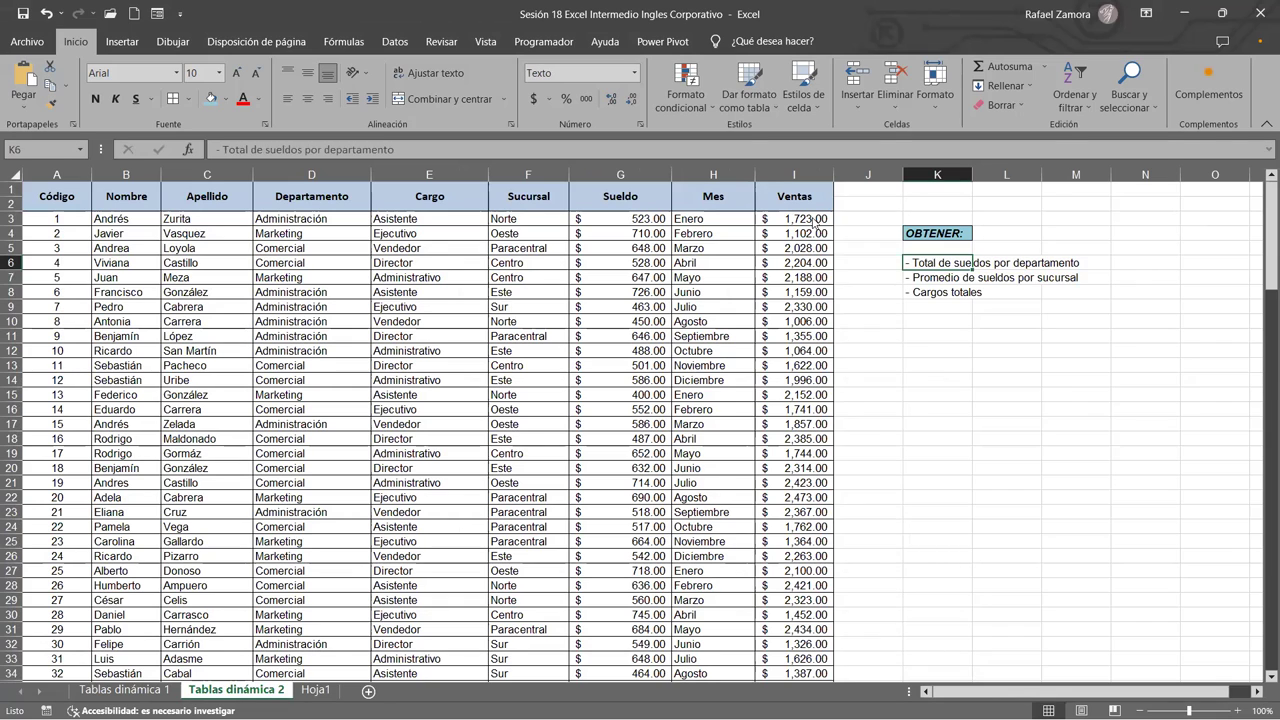
{"action": "key", "text": "ctrl+1"}
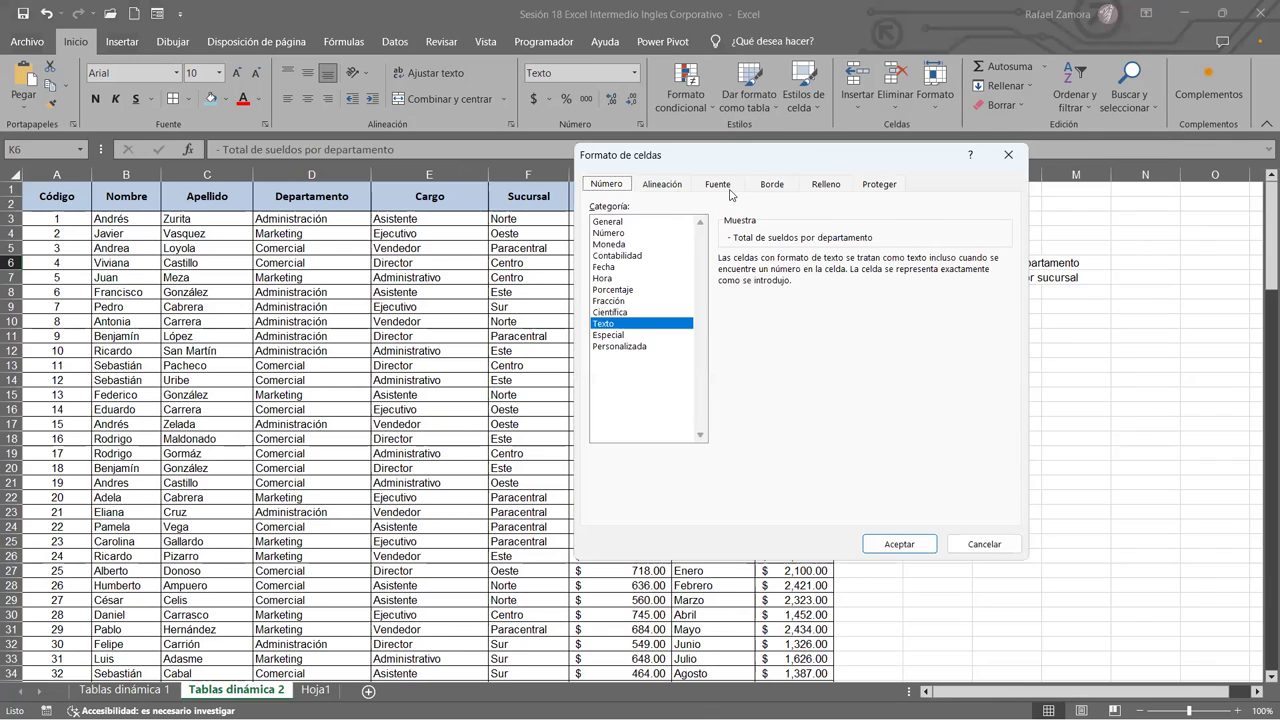
{"action": "left_click", "coordinate": [720, 187]}
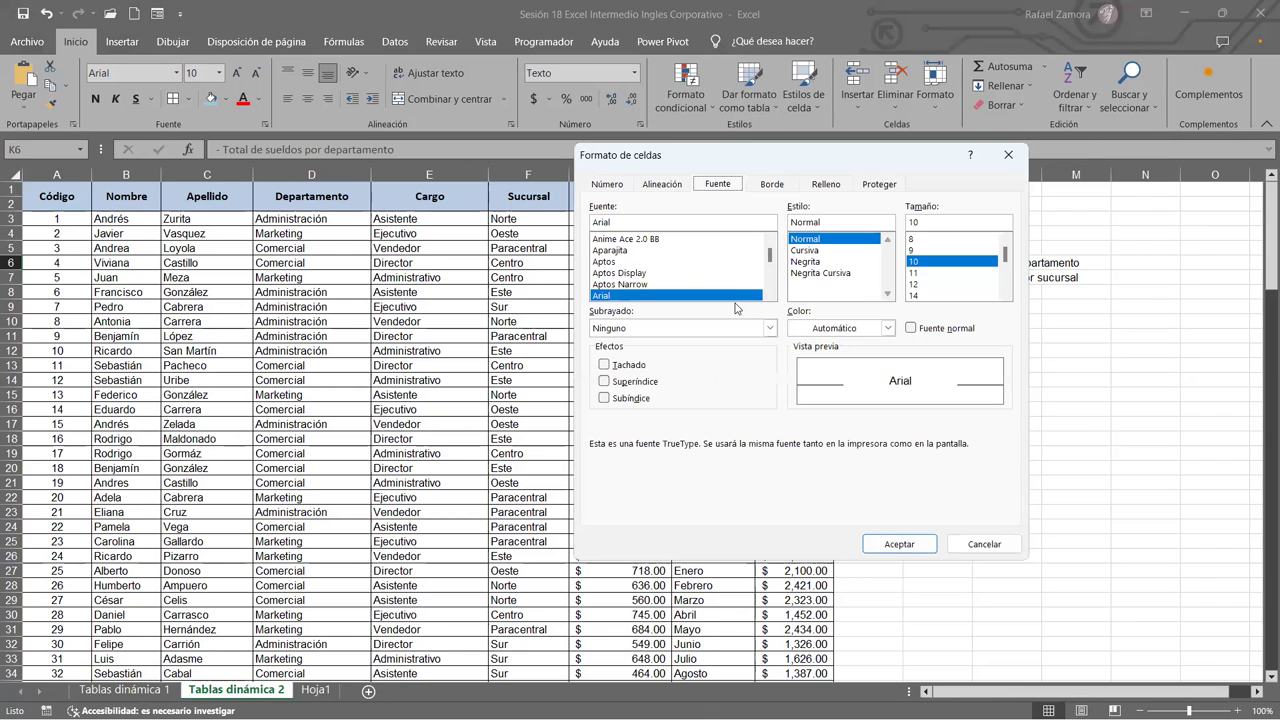
{"action": "left_click", "coordinate": [630, 366]}
{"action": "left_click", "coordinate": [900, 544]}
{"action": "left_click", "coordinate": [1007, 392]}
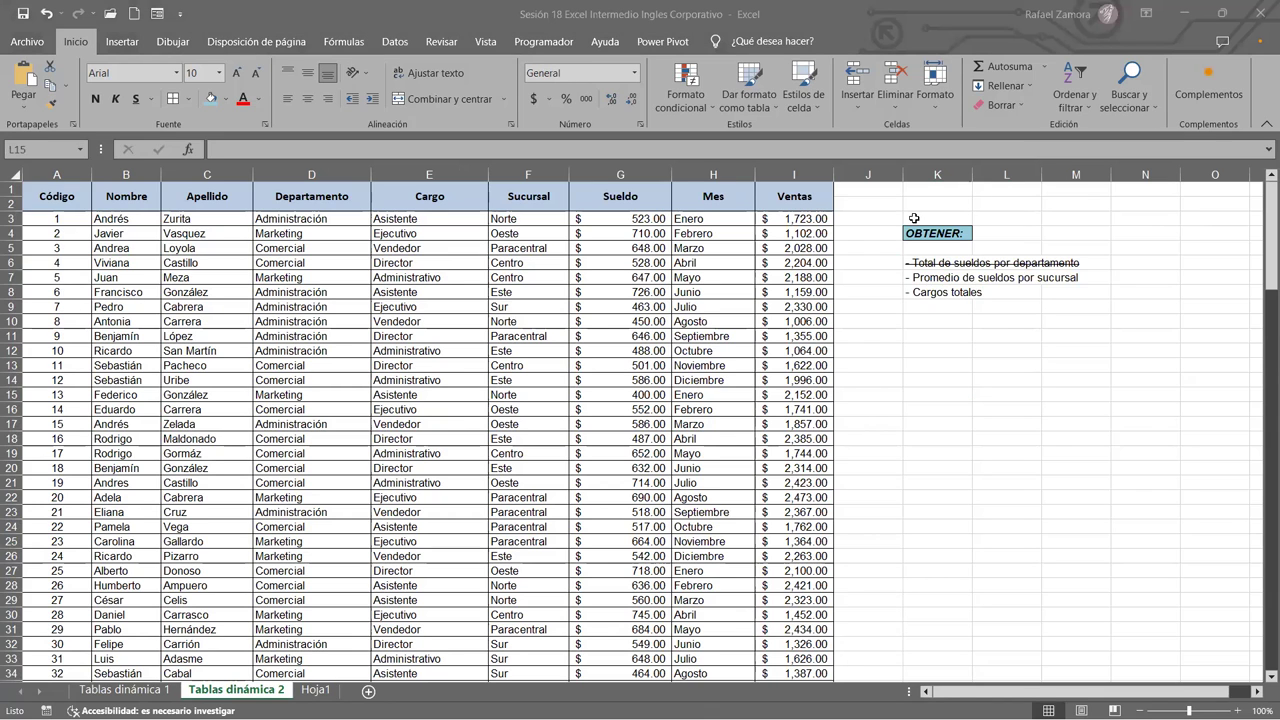
{"action": "scroll", "coordinate": [817, 452], "scroll_direction": "up", "scroll_amount": 2, "text": "ctrl"}
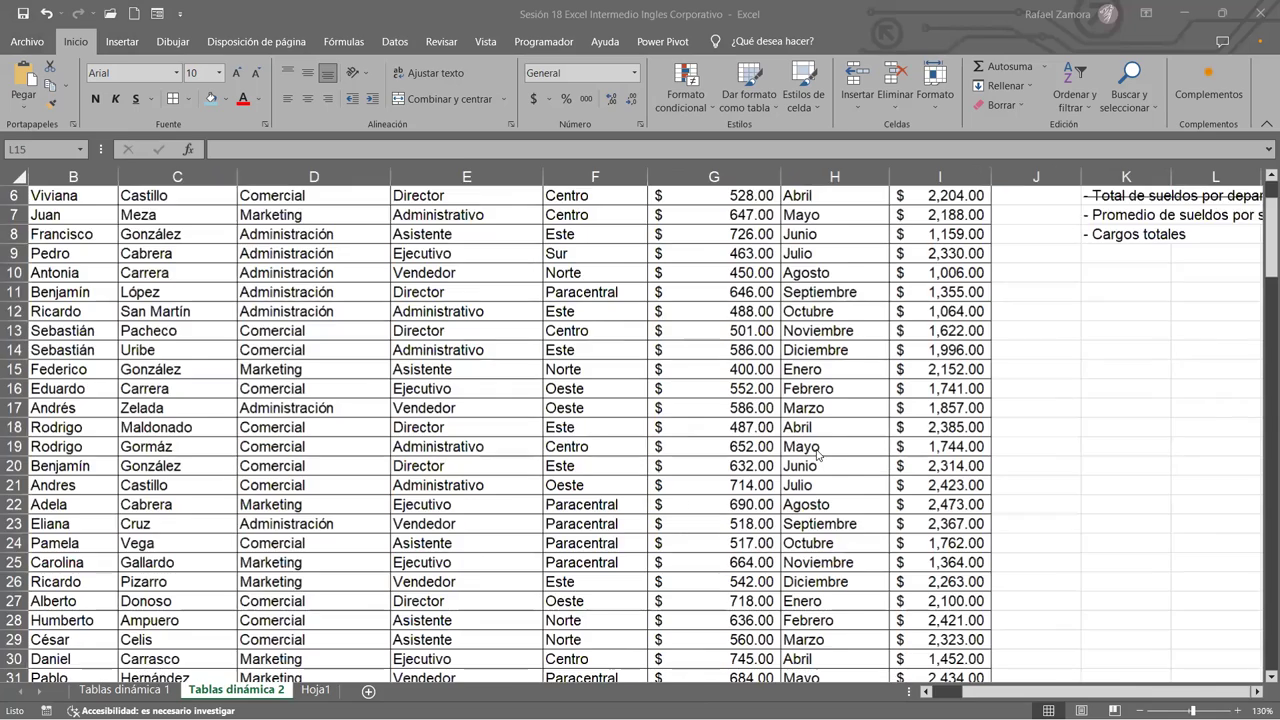
{"action": "scroll", "coordinate": [817, 452], "scroll_direction": "up", "scroll_amount": 2}
{"action": "scroll", "coordinate": [817, 452], "scroll_direction": "down", "scroll_amount": 1, "text": "ctrl"}
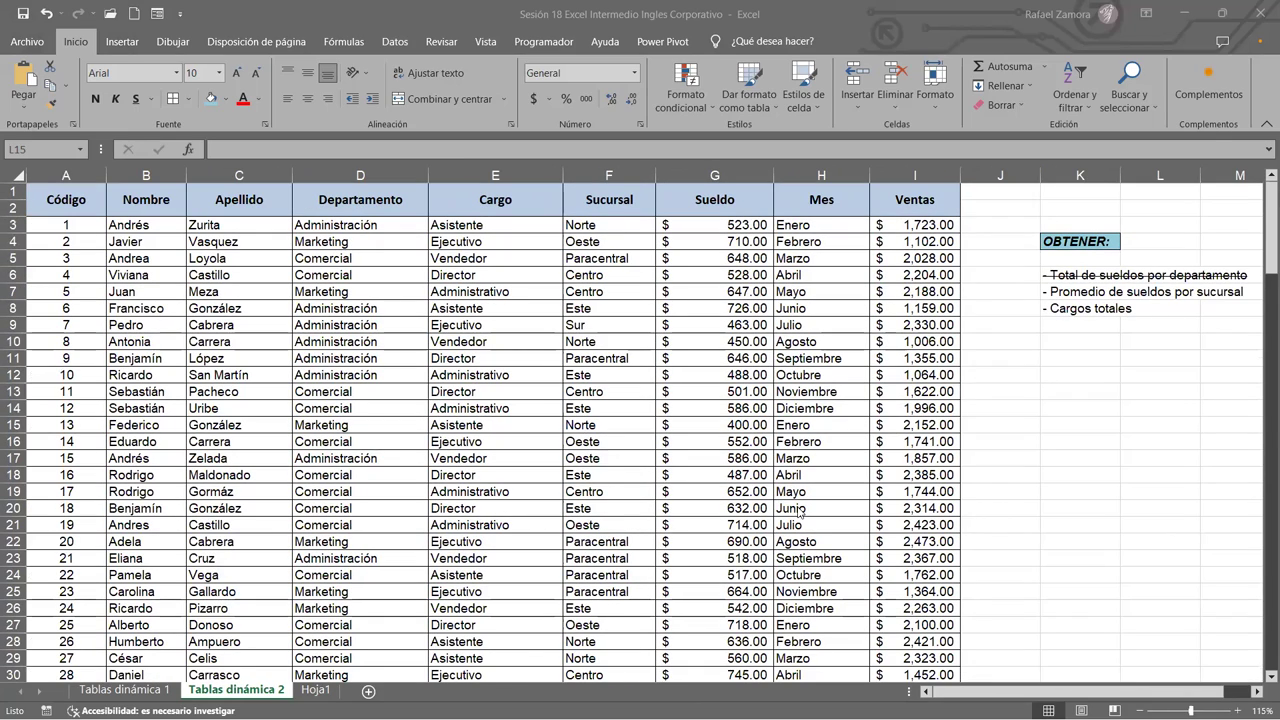
Apply the medium pivot table style with black header and total rows and light green body to the pivot table on Hoja1.
{"action": "left_click", "coordinate": [306, 692]}
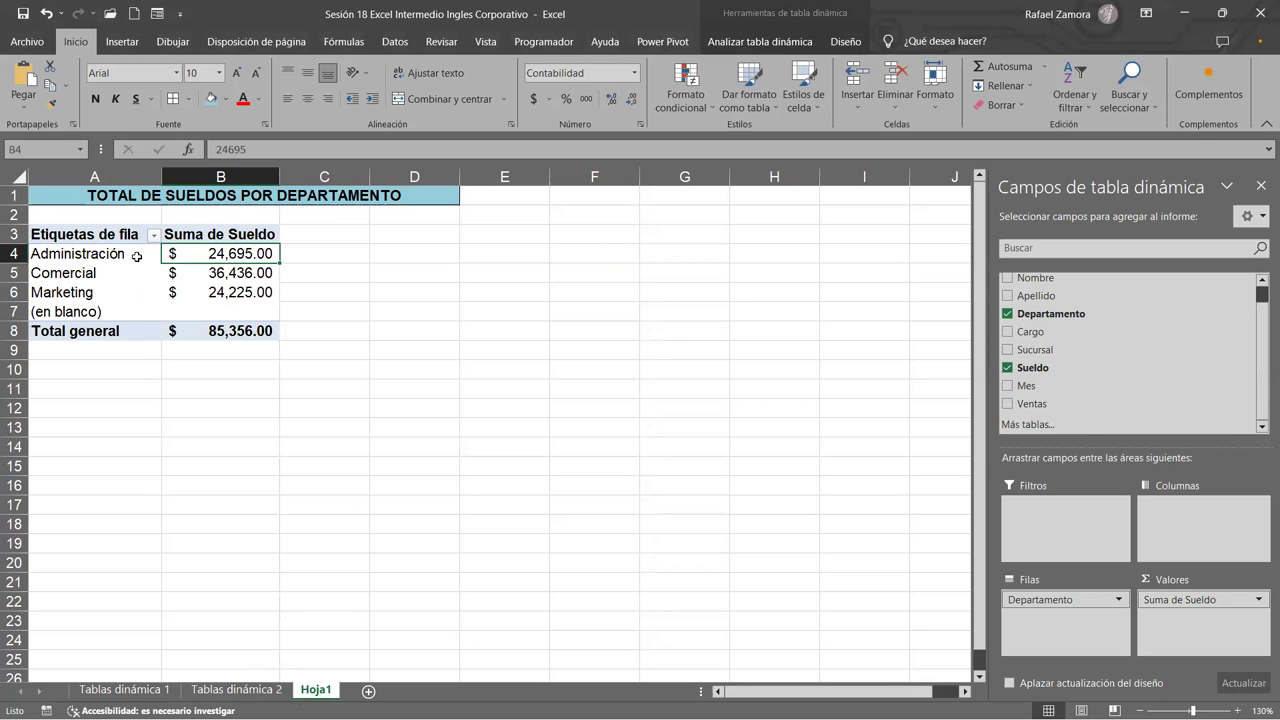
{"action": "left_click", "coordinate": [126, 291]}
{"action": "left_click", "coordinate": [845, 42]}
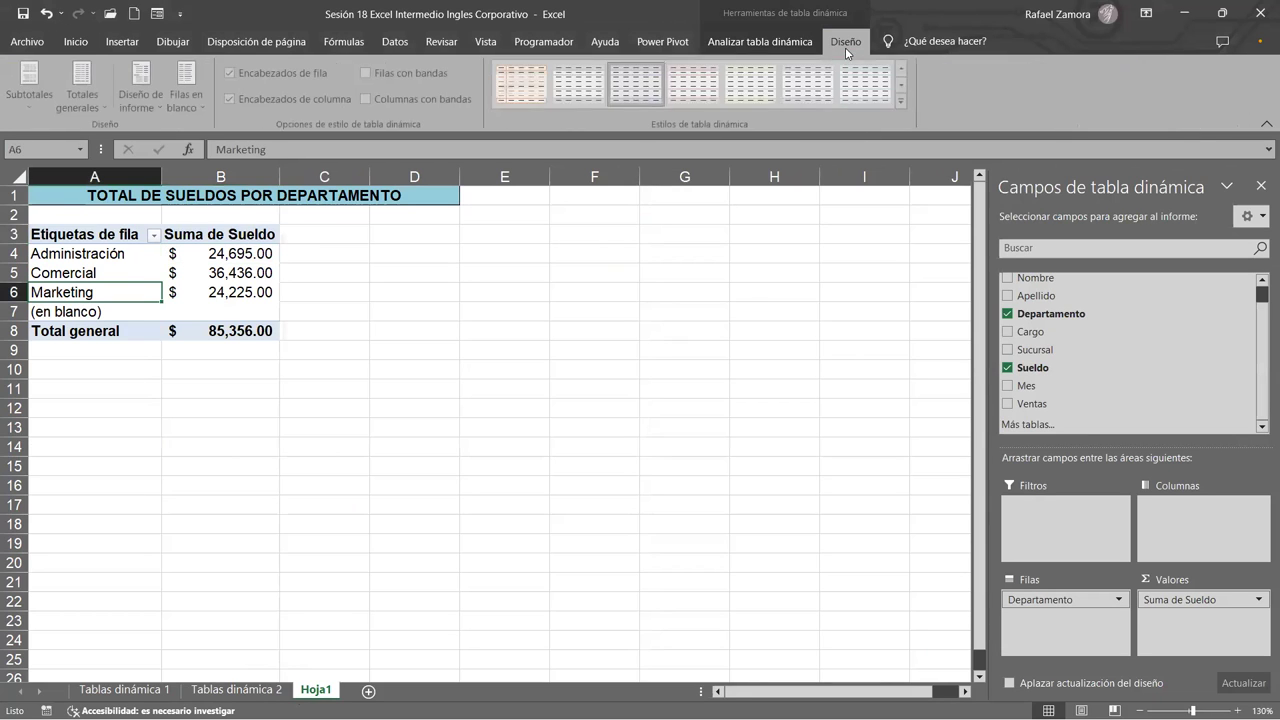
{"action": "left_click", "coordinate": [899, 101]}
{"action": "left_click", "coordinate": [897, 106]}
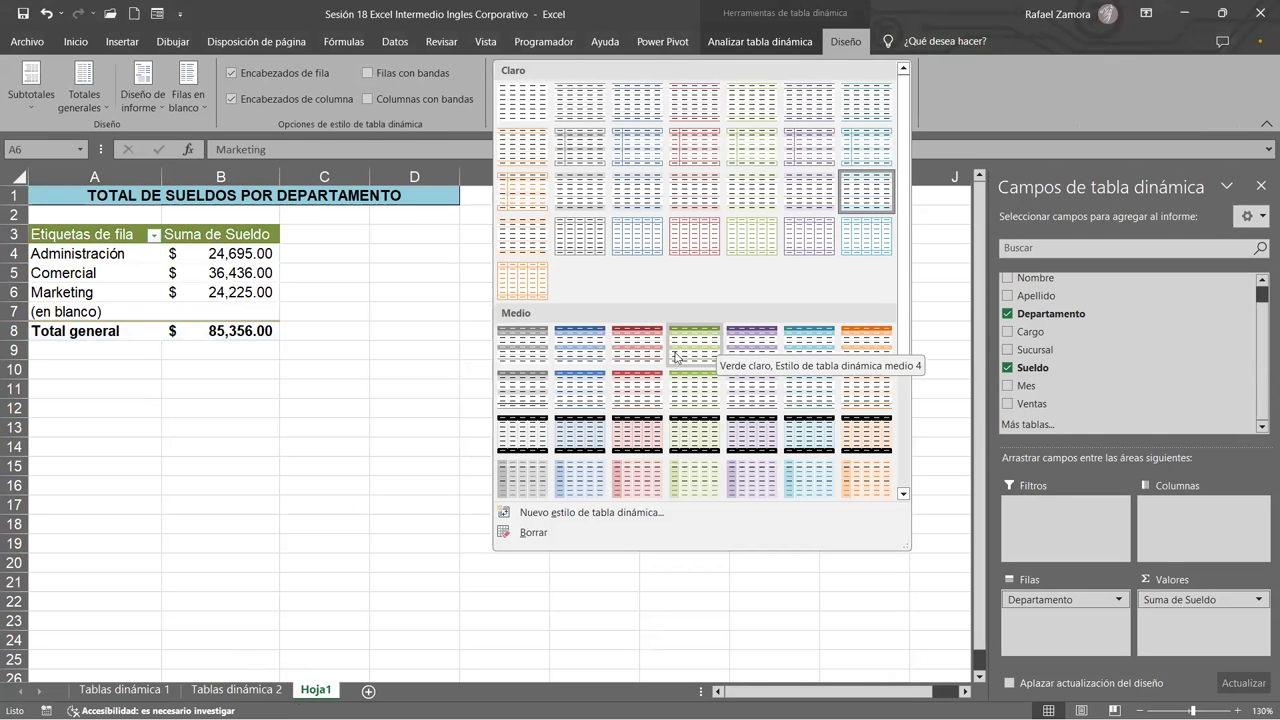
{"action": "left_click", "coordinate": [694, 433]}
{"action": "left_click", "coordinate": [514, 463]}
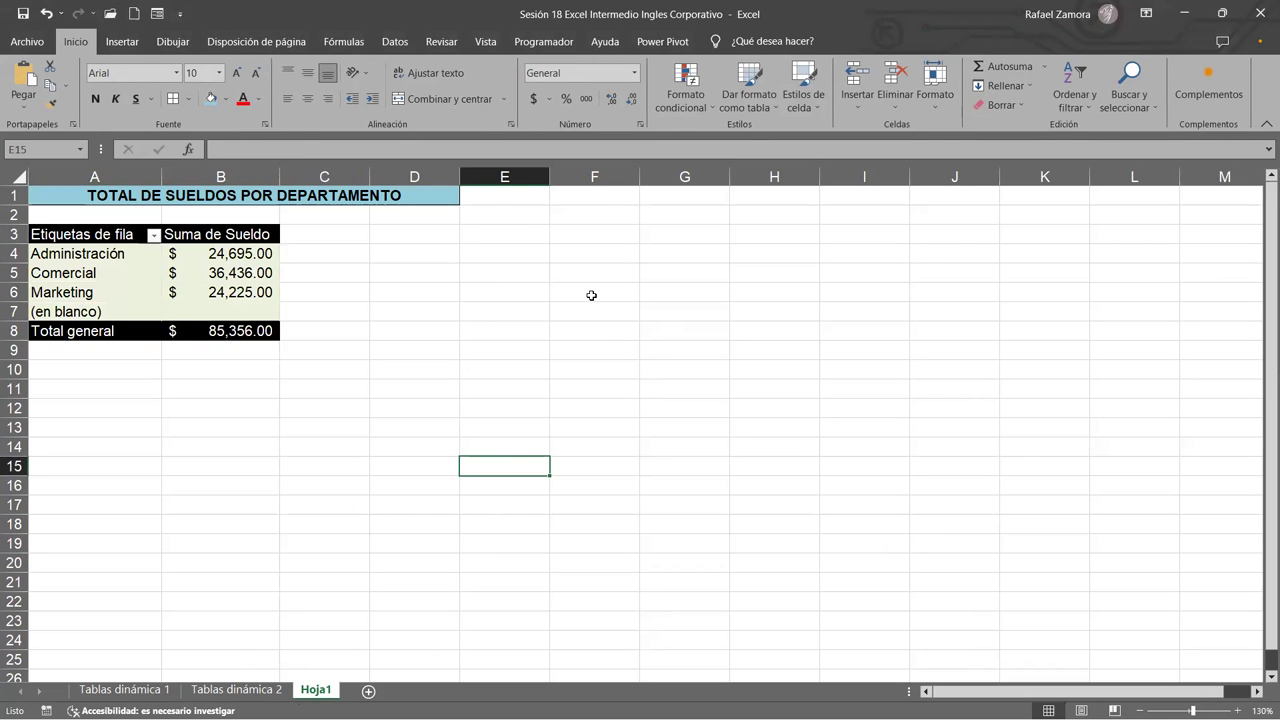
Compare the pivot table on Hoja1 with the pending tasks and the Sucursal and Sueldo columns on Tablas dinámica 2.
{"action": "left_click", "coordinate": [222, 274]}
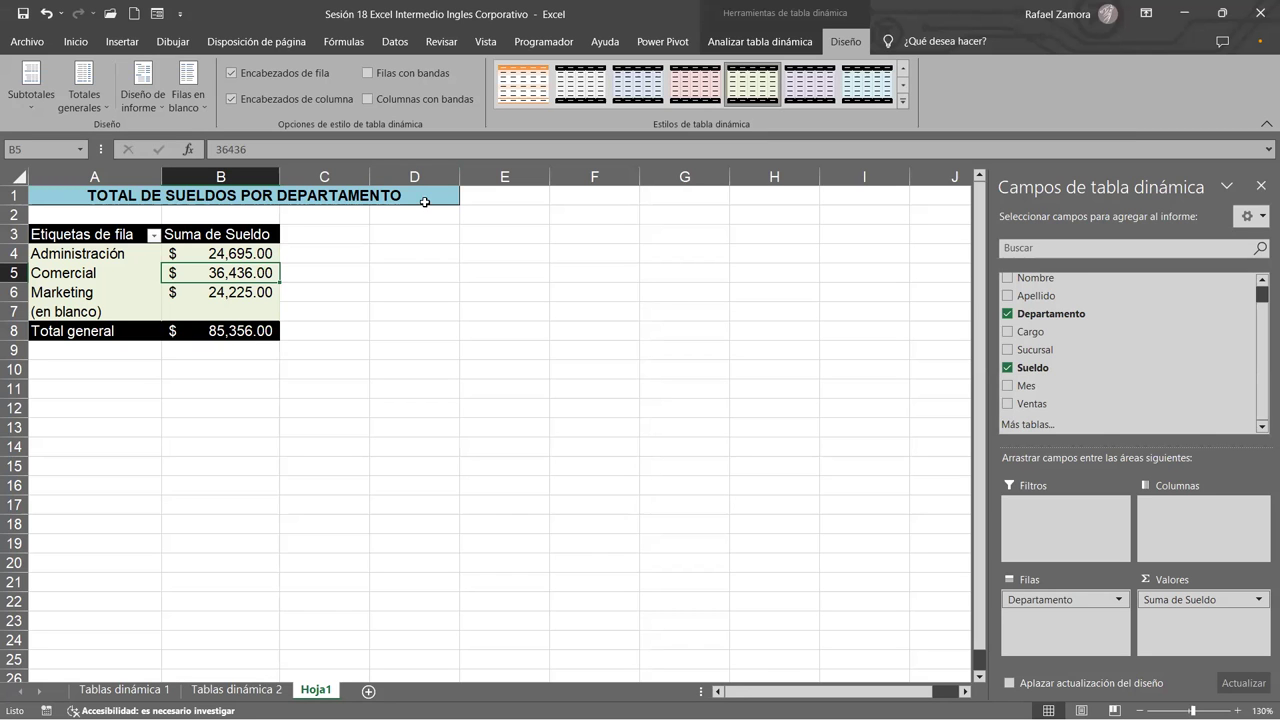
{"action": "left_click", "coordinate": [237, 689]}
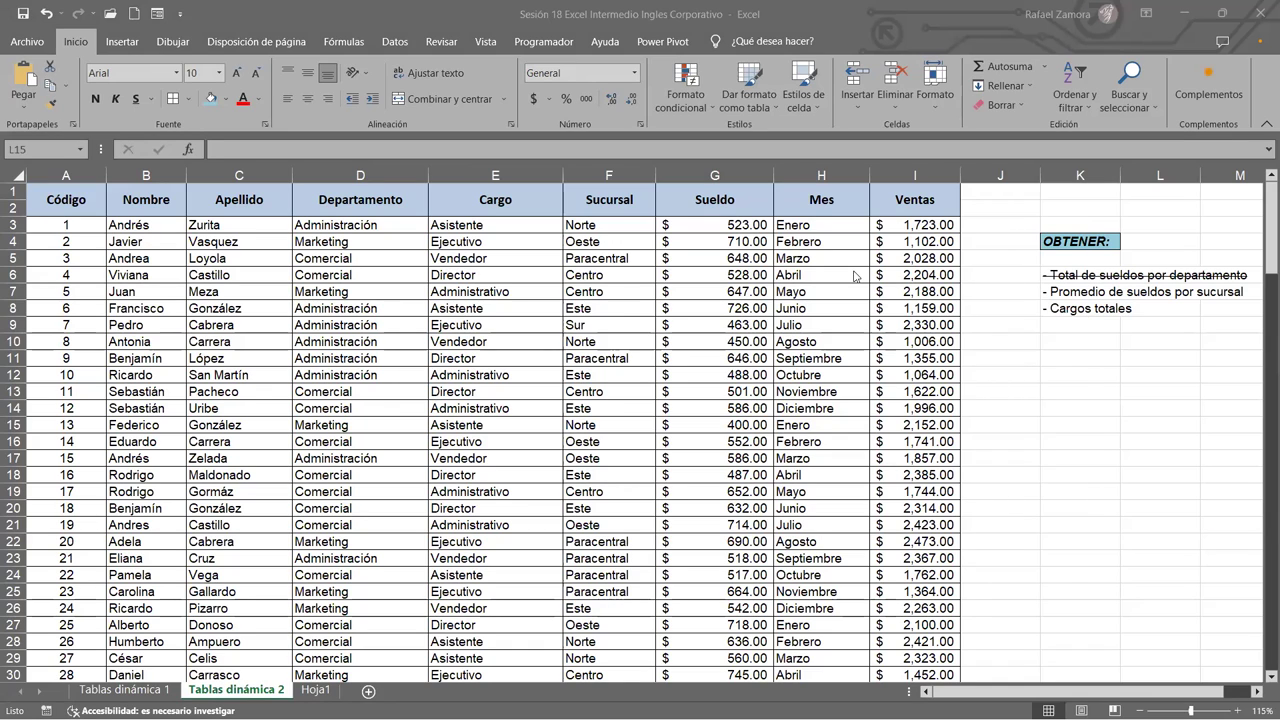
{"action": "left_click", "coordinate": [316, 689]}
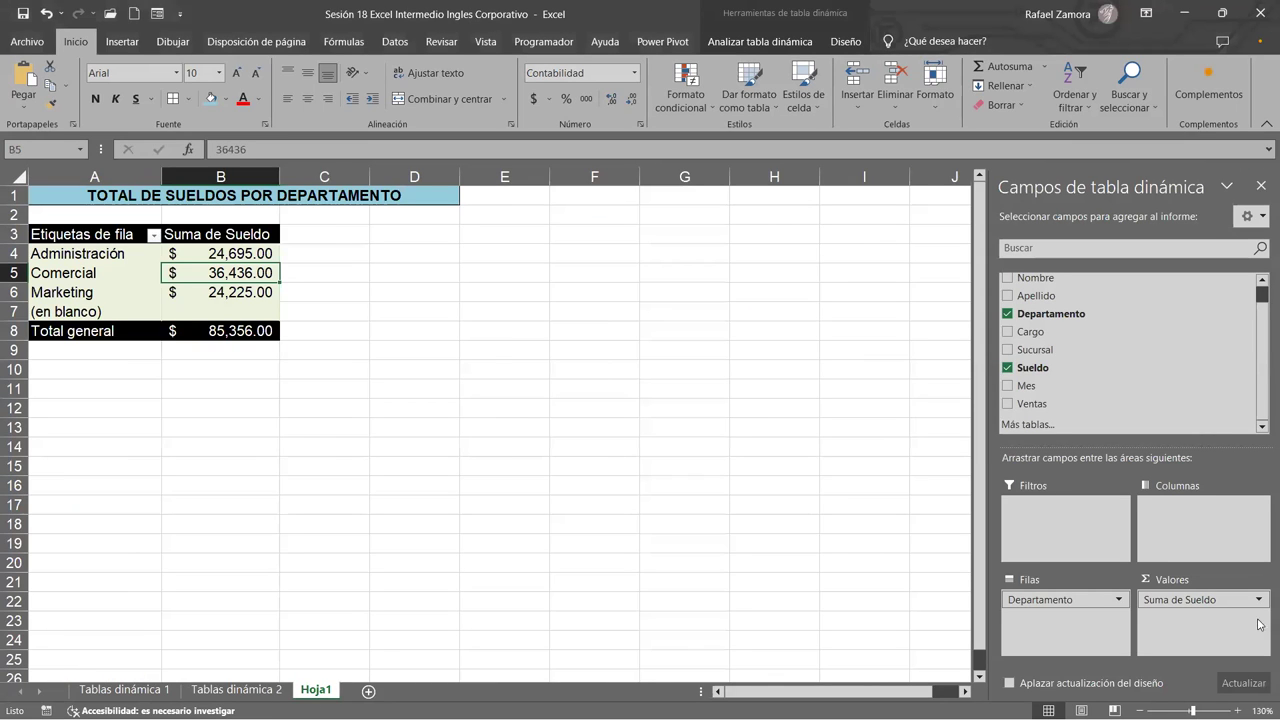
{"action": "left_click", "coordinate": [262, 689]}
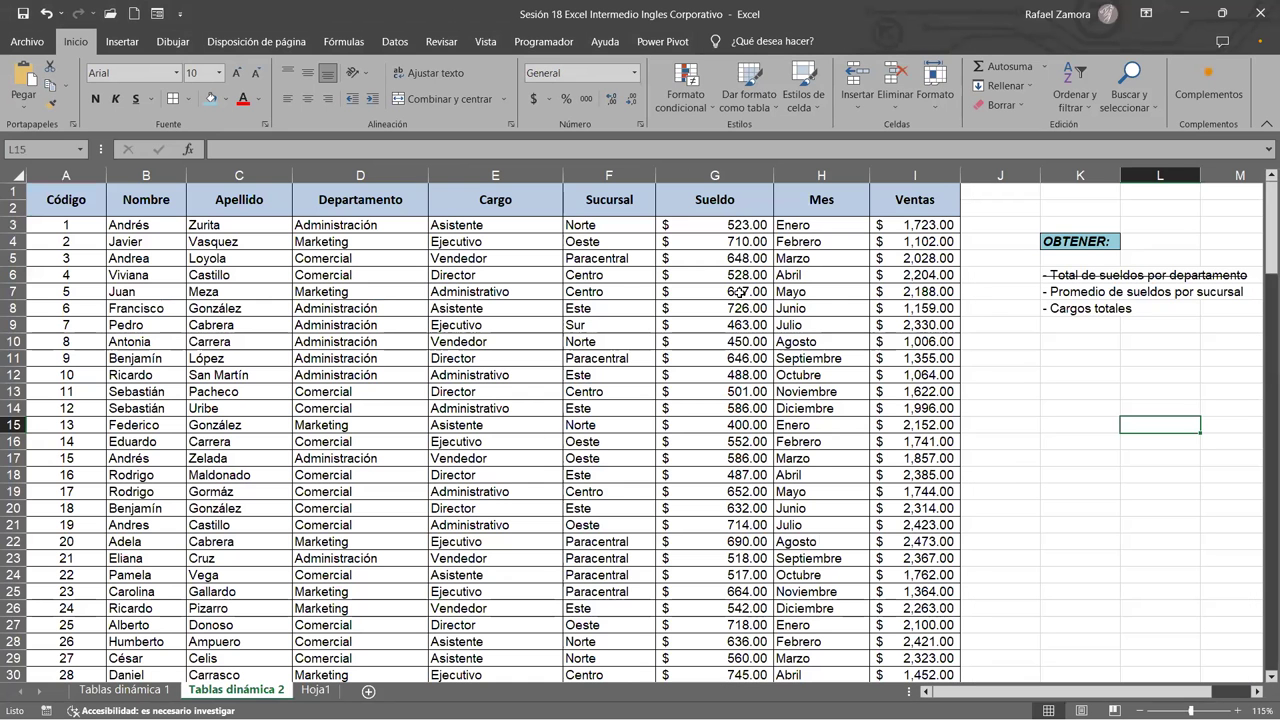
{"action": "left_click", "coordinate": [820, 291]}
{"action": "left_click", "coordinate": [915, 291]}
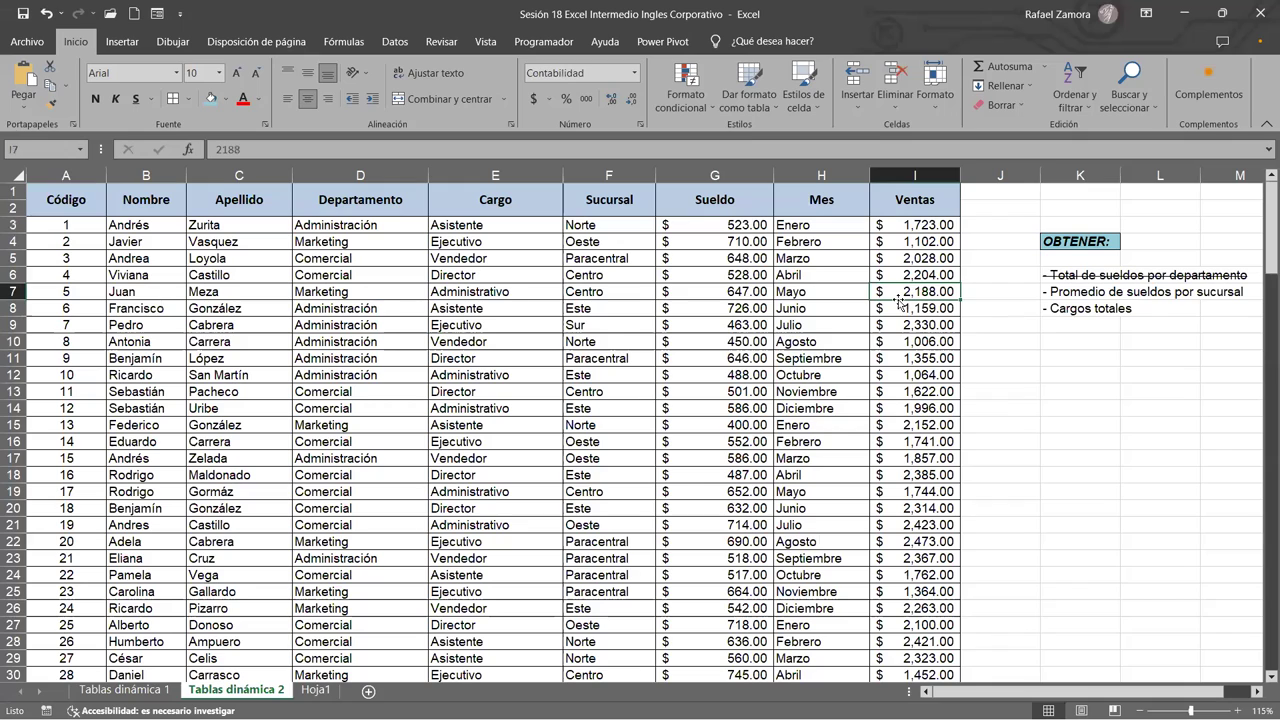
{"action": "left_click", "coordinate": [706, 279]}
{"action": "left_click", "coordinate": [724, 404]}
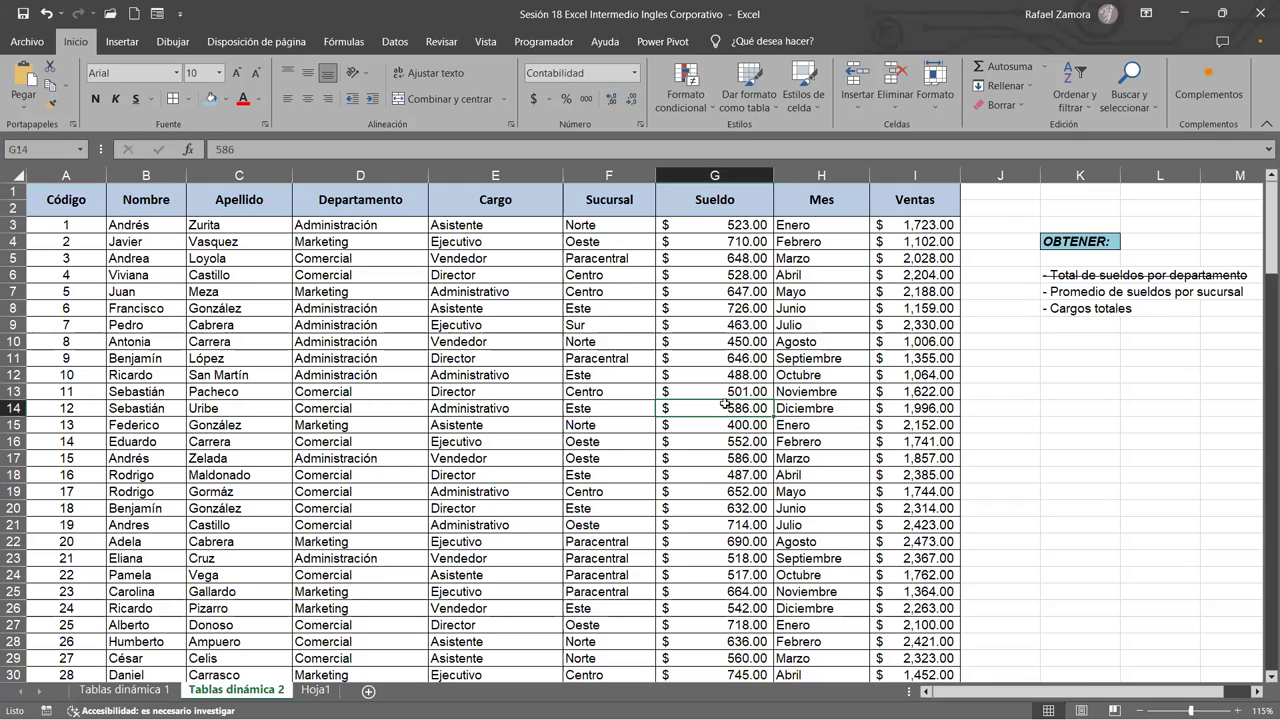
{"action": "left_click", "coordinate": [563, 277]}
{"action": "left_click", "coordinate": [905, 322]}
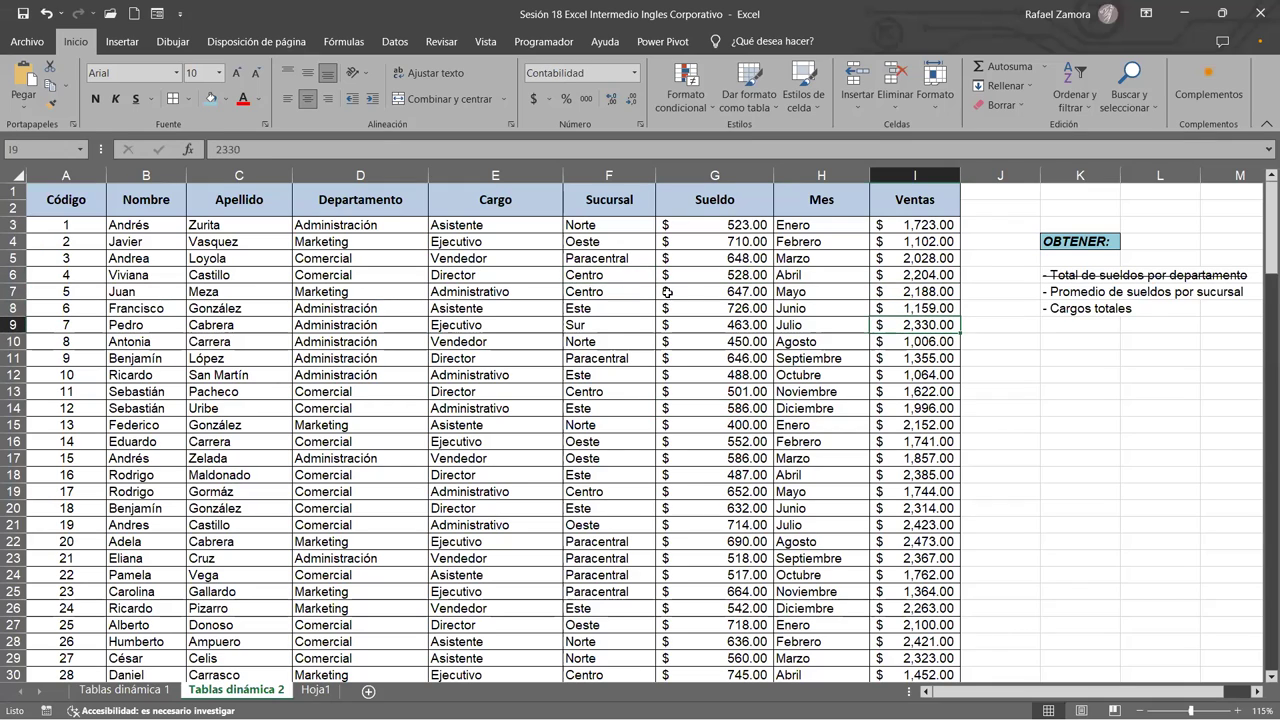
{"action": "left_click_drag", "start_coordinate": [600, 284], "coordinate": [790, 278]}
{"action": "left_click", "coordinate": [900, 338]}
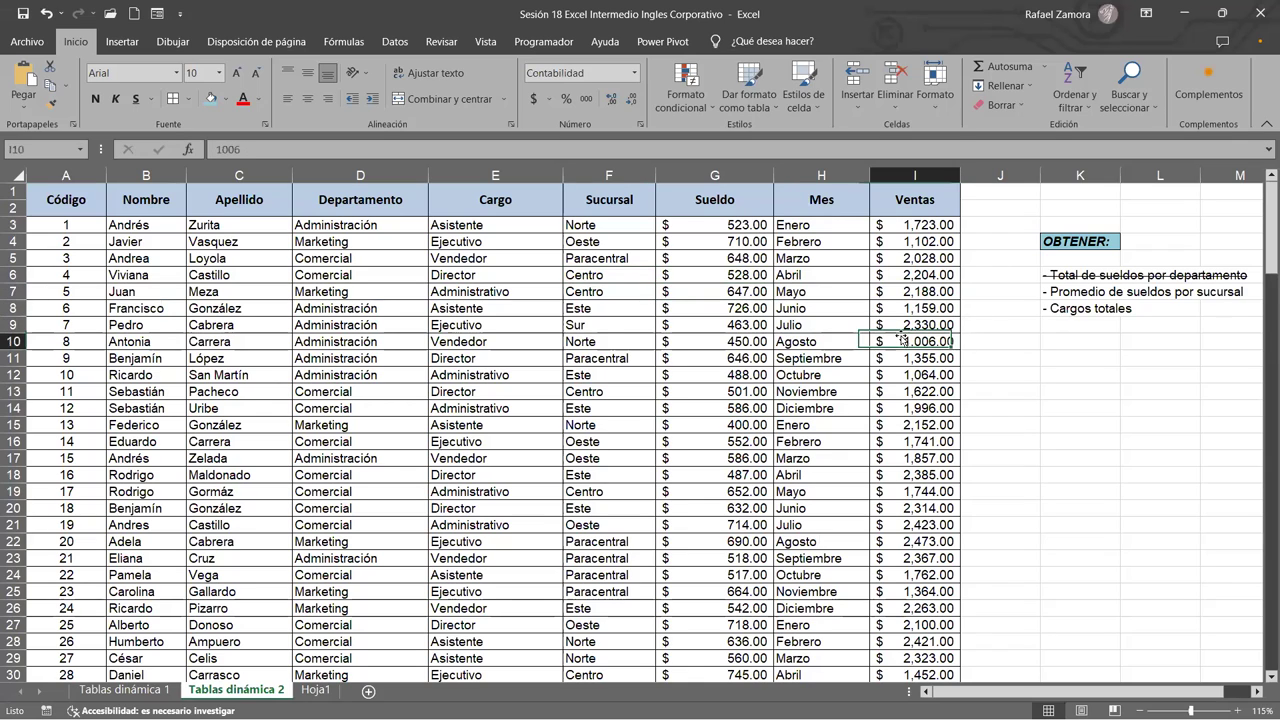
{"action": "left_click", "coordinate": [316, 690]}
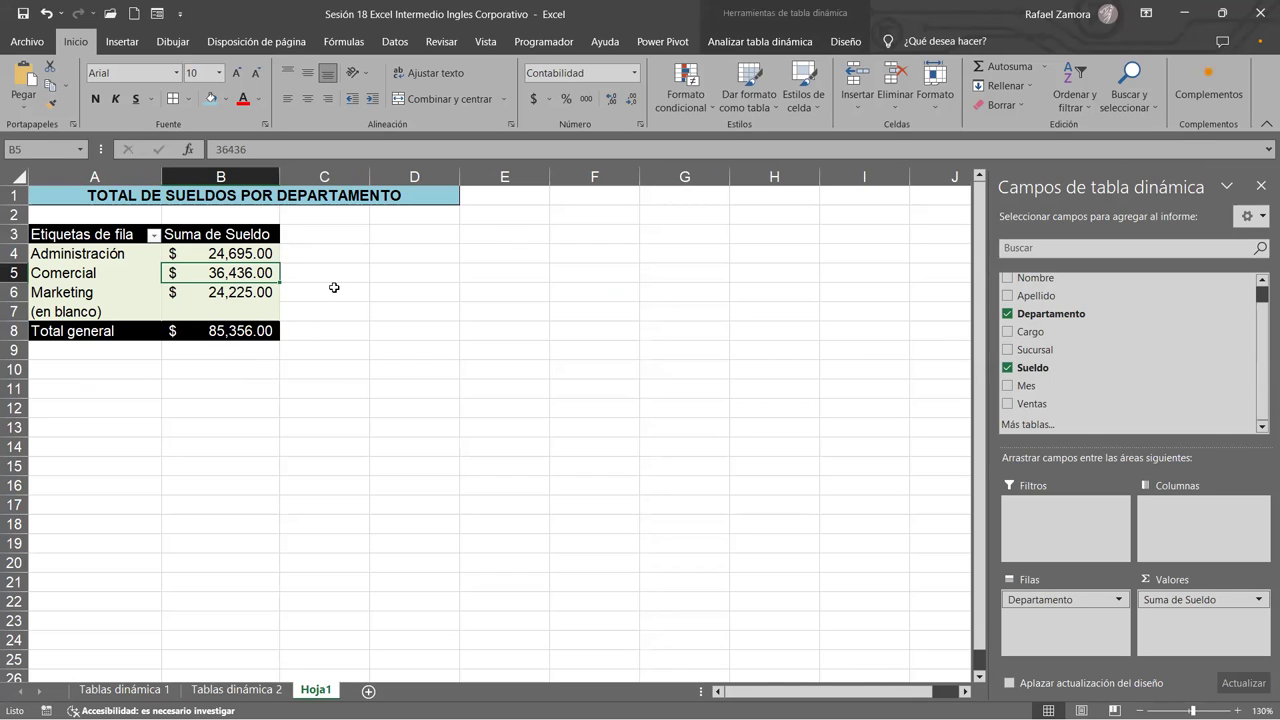
Remove Departamento from the rows of the Hoja1 pivot table and add it back to the rows.
{"action": "left_click_drag", "start_coordinate": [1045, 608], "coordinate": [1139, 393]}
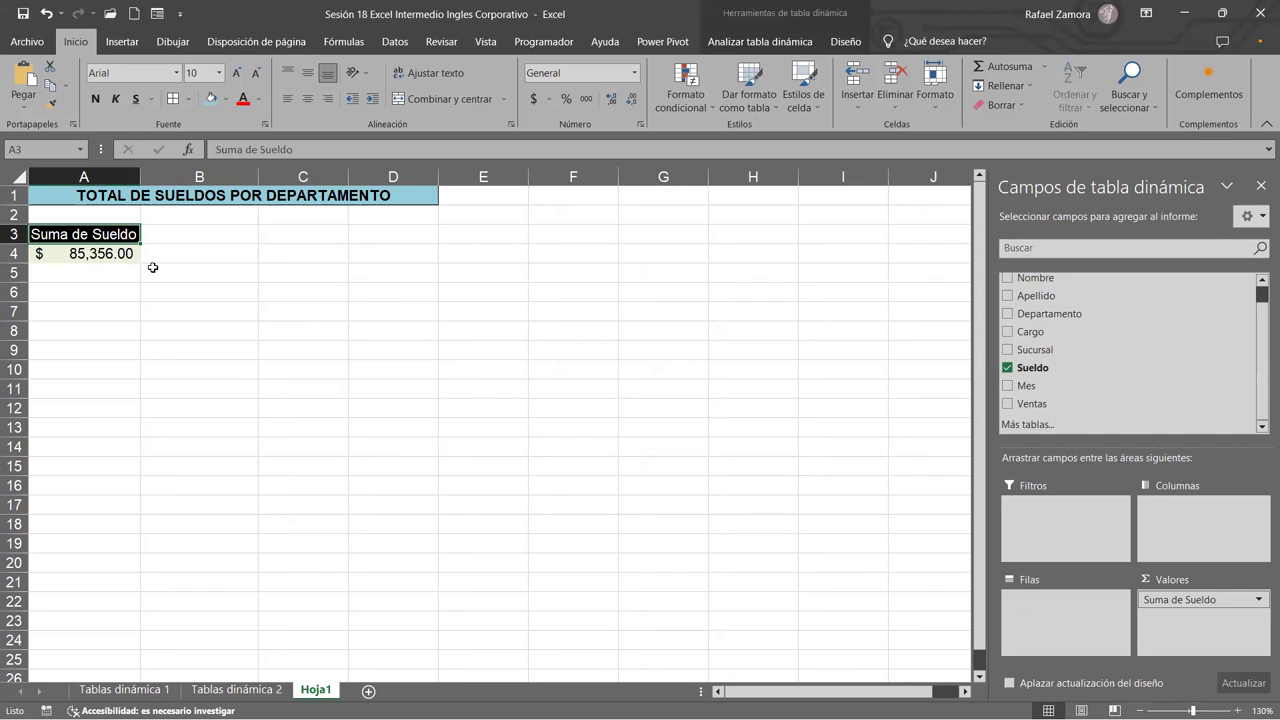
{"action": "left_click_drag", "start_coordinate": [1078, 322], "coordinate": [1062, 625]}
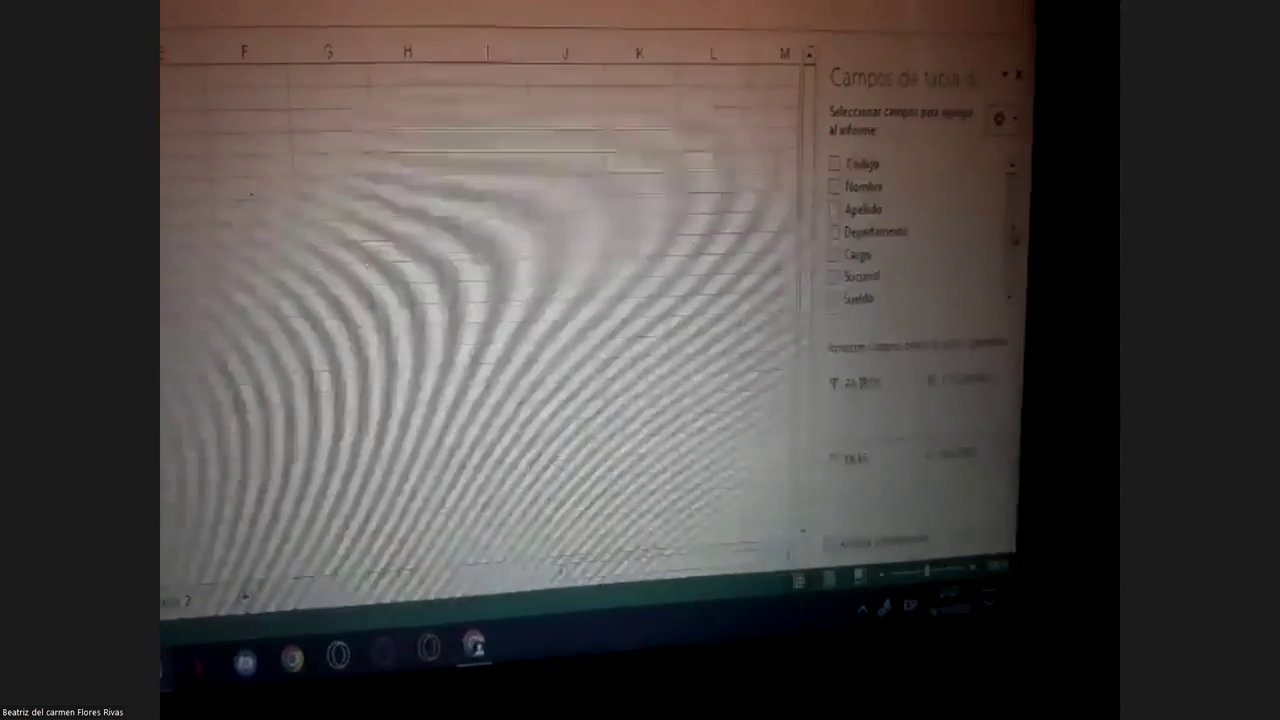
{"action": "scroll", "coordinate": [915, 245], "scroll_direction": "down", "scroll_amount": 2}
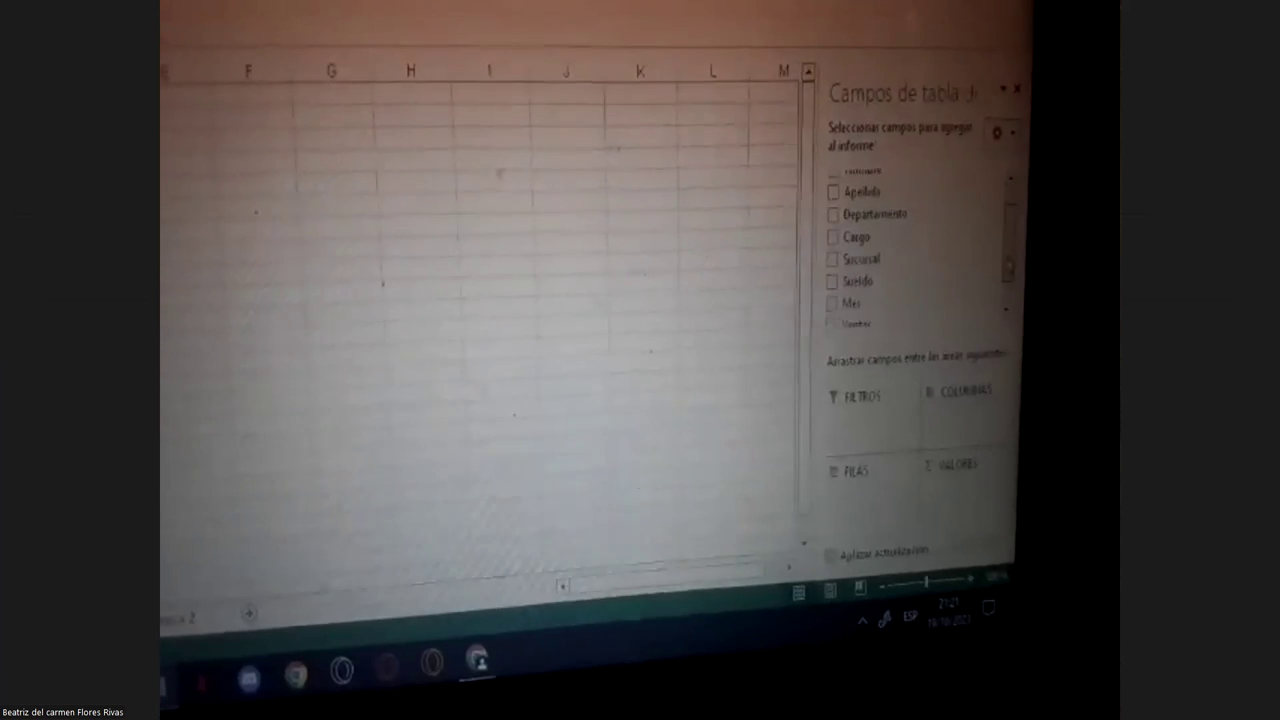
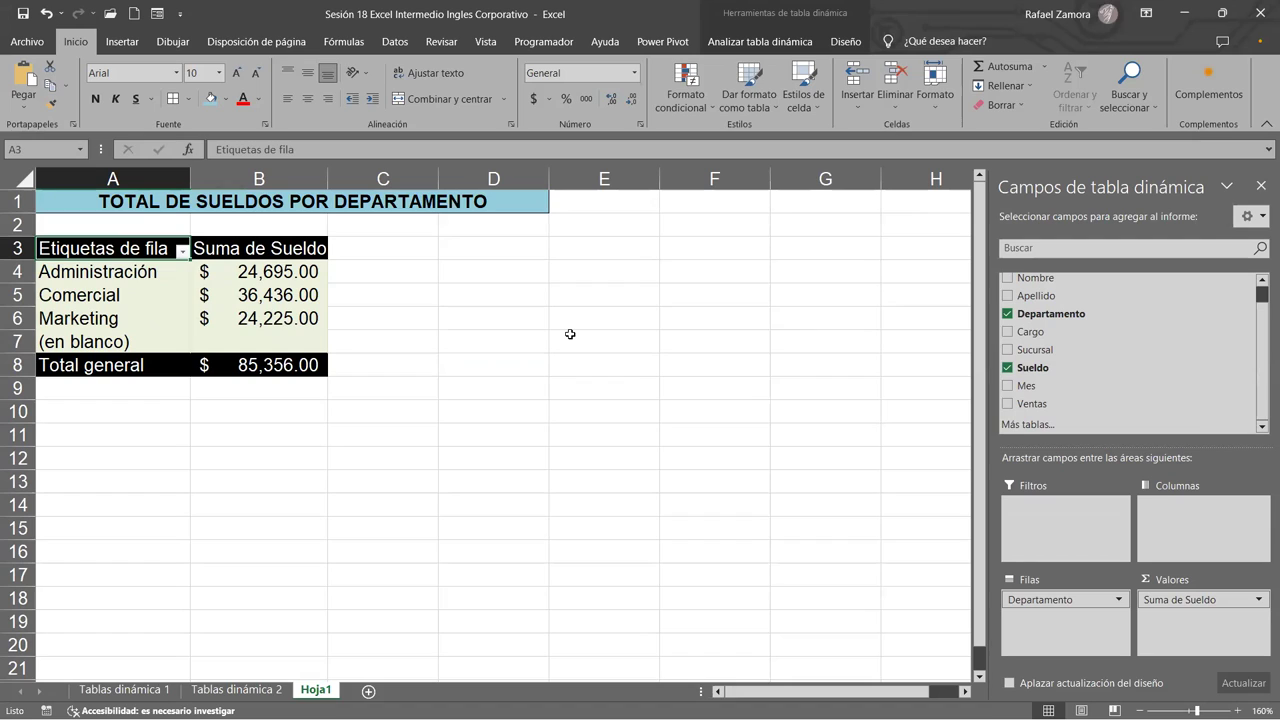
{"action": "mouse_move", "coordinate": [216, 292]}
{"action": "left_click", "coordinate": [322, 290]}
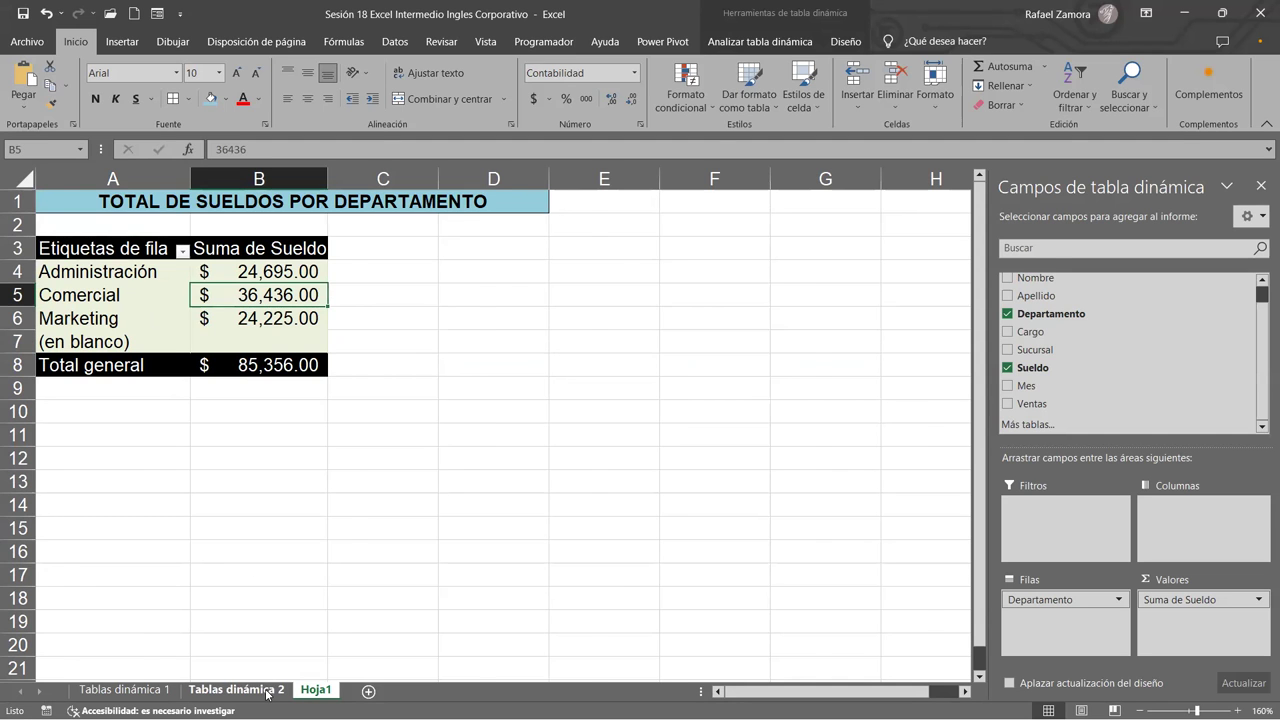
Create a pivot table on a new worksheet from the Tablas dinámica 2 data range and move the new sheet after Hoja1.
{"action": "left_click", "coordinate": [236, 689]}
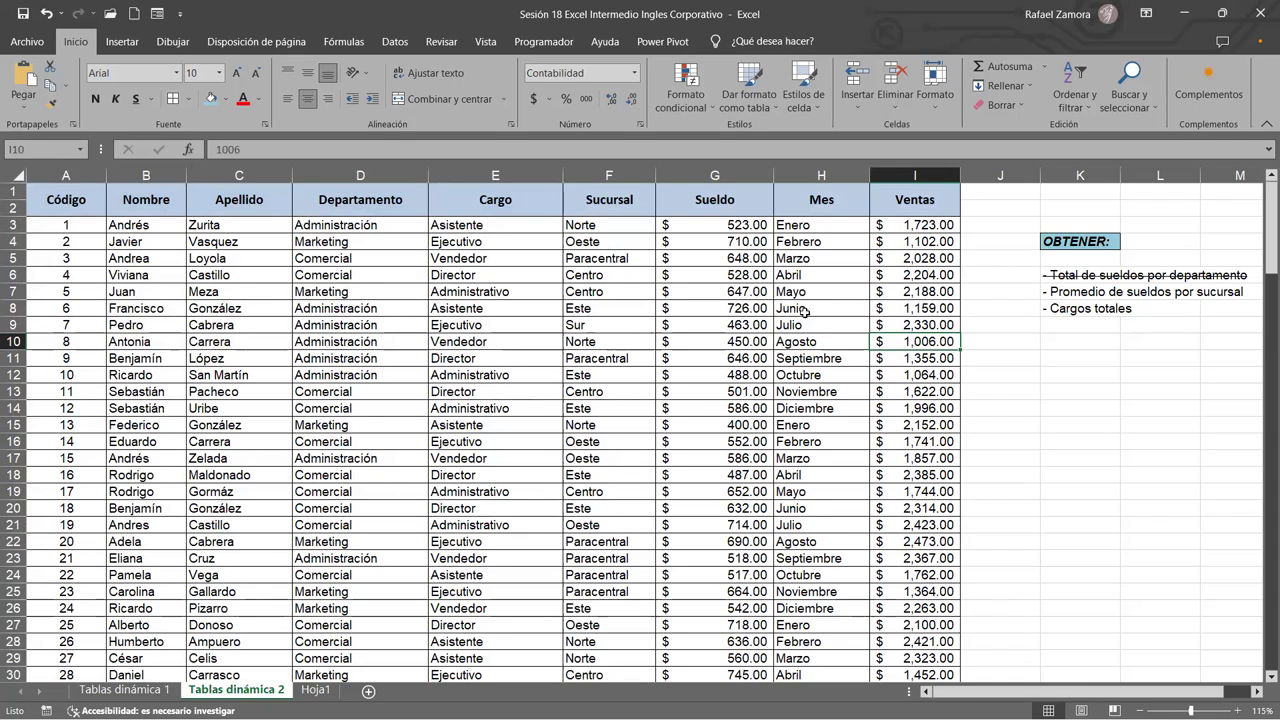
{"action": "left_click", "coordinate": [401, 291]}
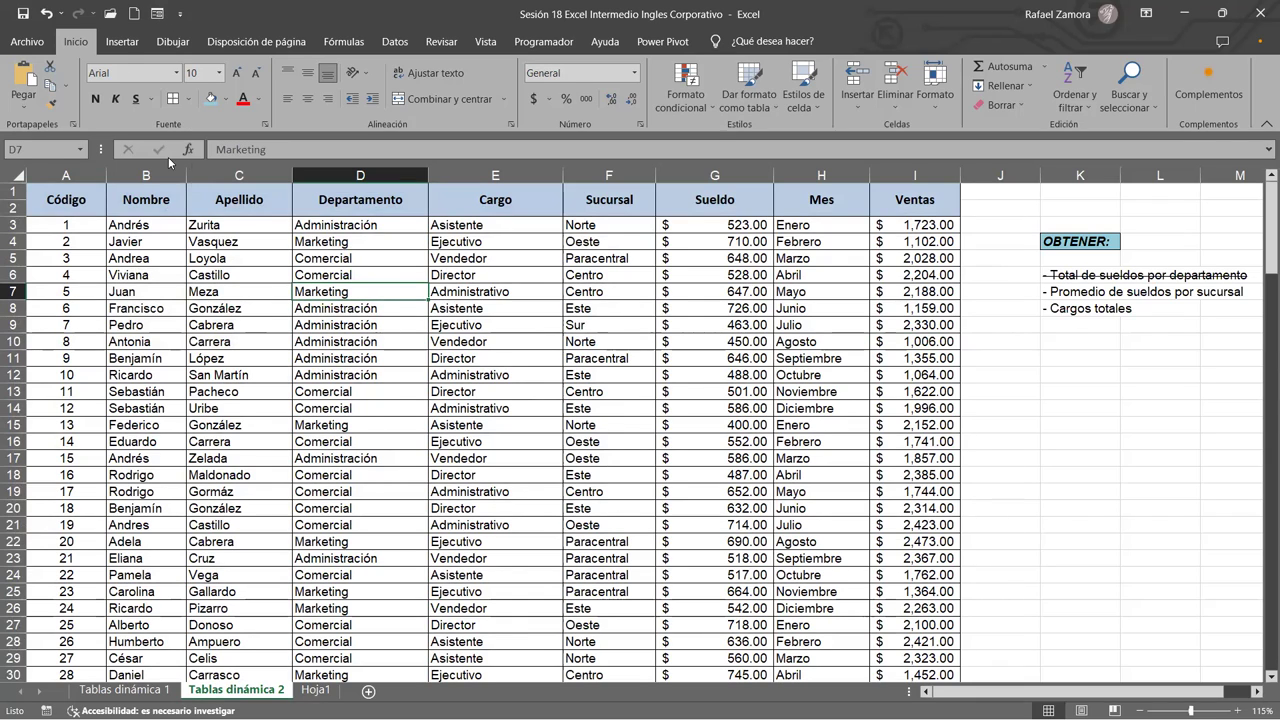
{"action": "left_click", "coordinate": [122, 42]}
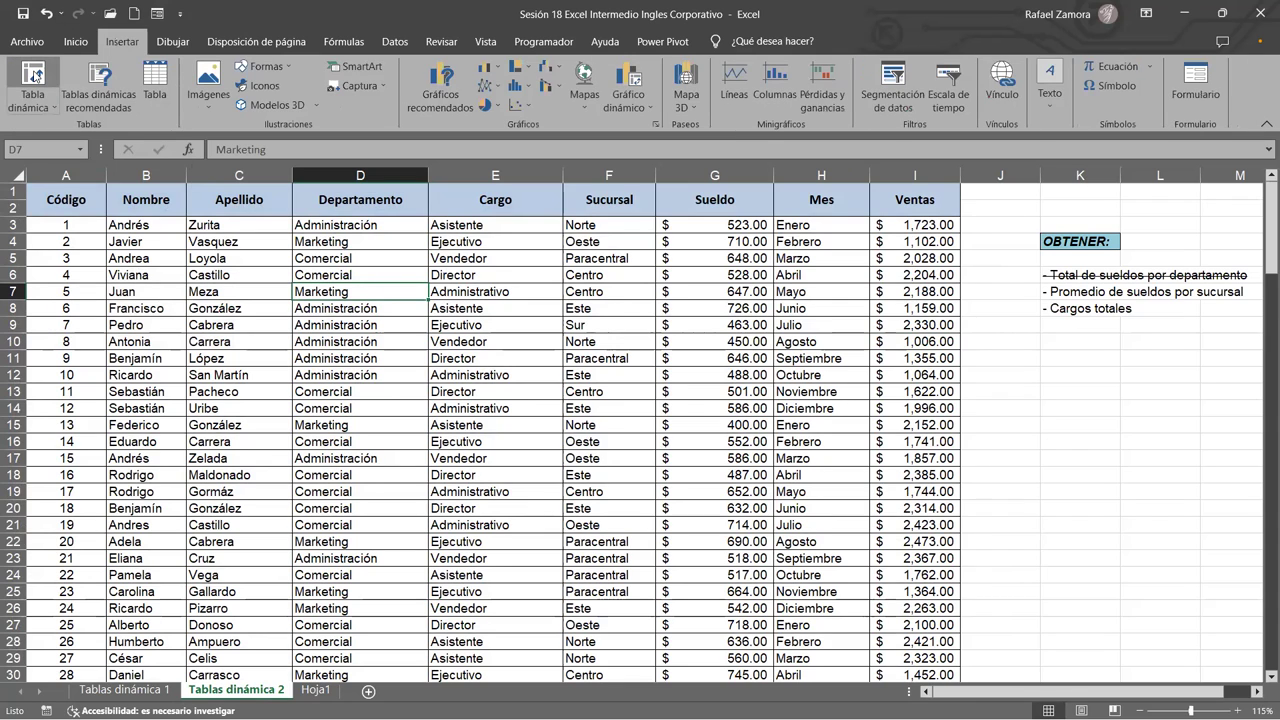
{"action": "left_click", "coordinate": [34, 75]}
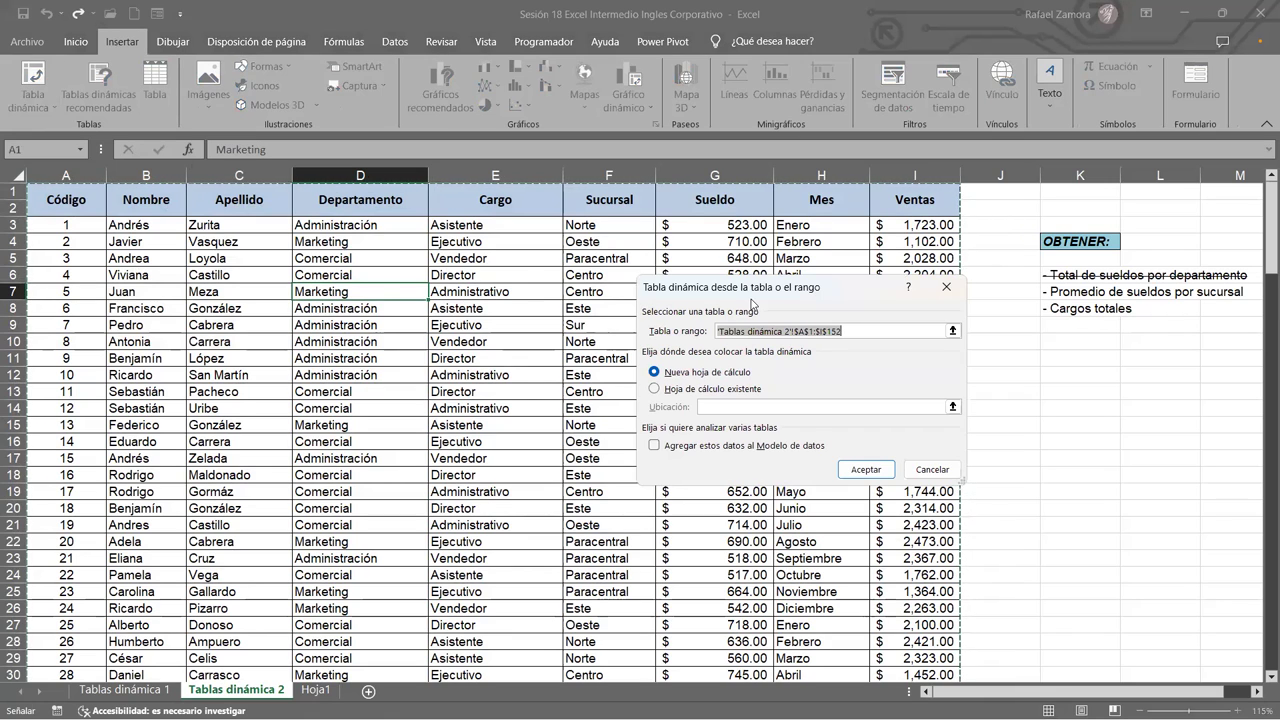
{"action": "left_click", "coordinate": [866, 470]}
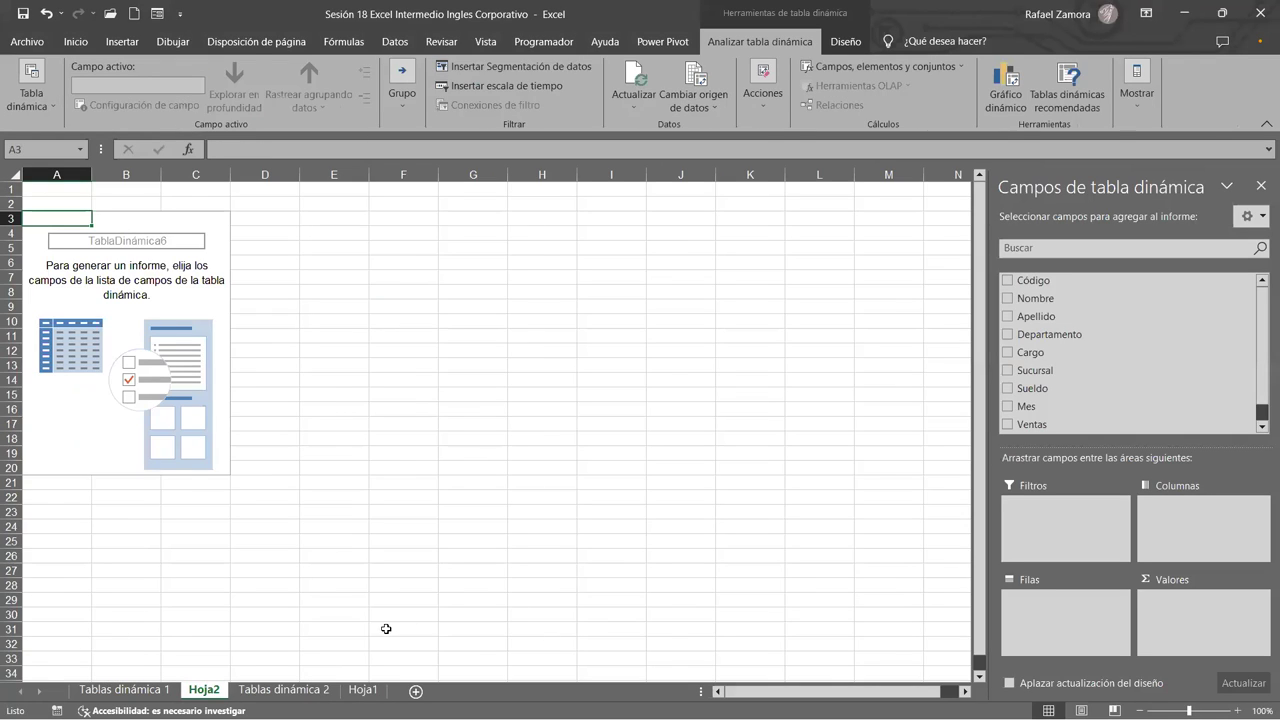
{"action": "mouse_move", "coordinate": [198, 679]}
{"action": "left_mouse_down"}
{"action": "mouse_move", "coordinate": [197, 699]}
{"action": "mouse_move", "coordinate": [395, 695]}
{"action": "left_mouse_up"}
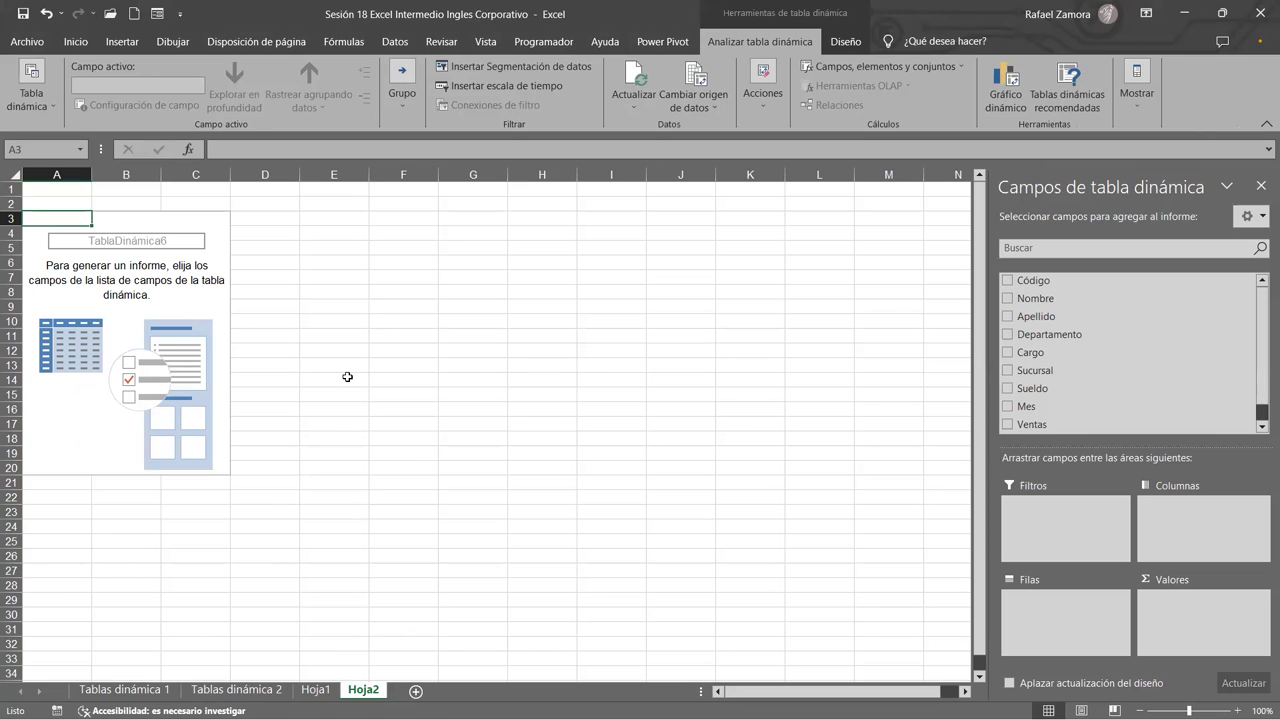
Copy the title row 1 from Hoja1 into row 1 of Hoja2.
{"action": "left_click", "coordinate": [316, 689]}
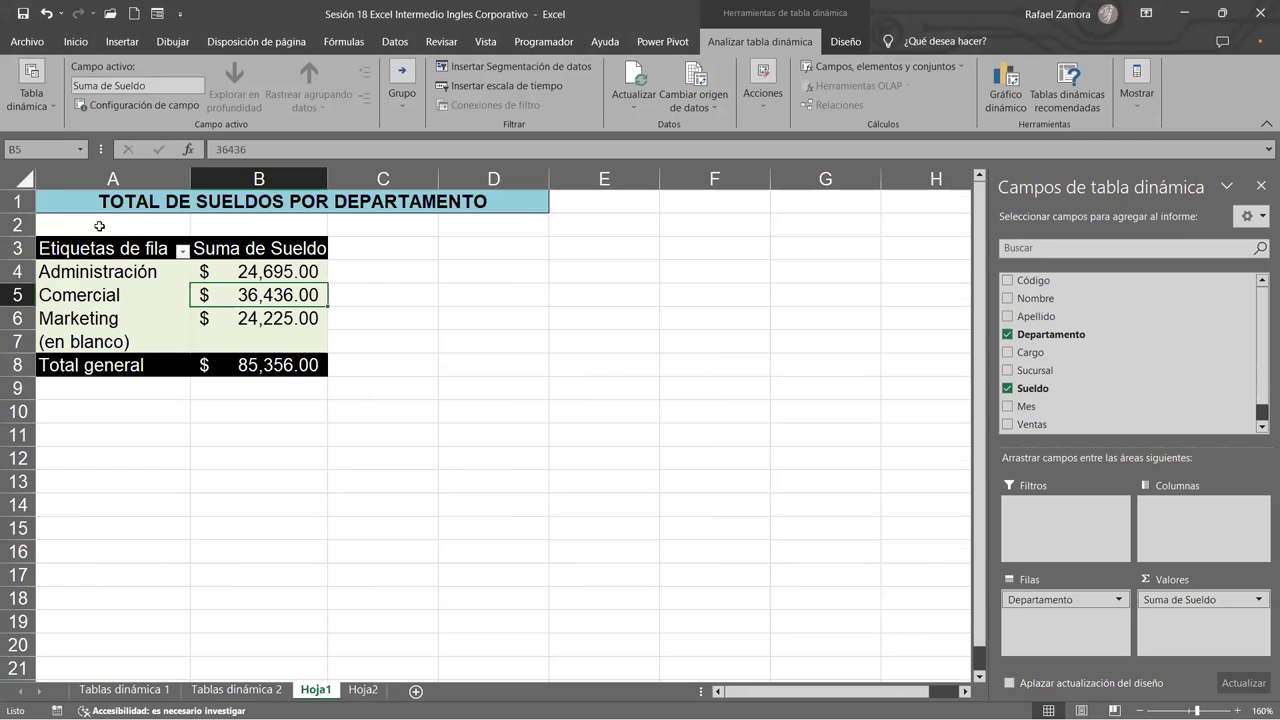
{"action": "left_click", "coordinate": [52, 200]}
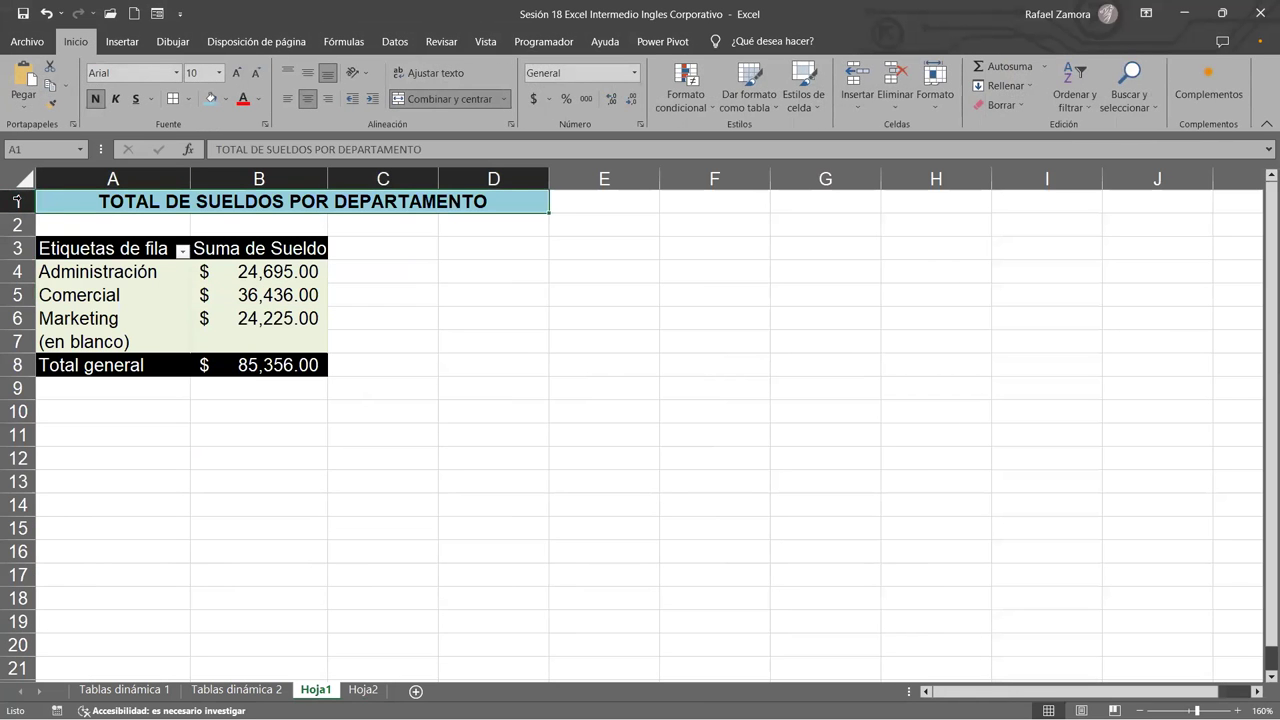
{"action": "left_click", "coordinate": [17, 201]}
{"action": "key", "text": "ctrl+c"}
{"action": "left_click", "coordinate": [363, 689]}
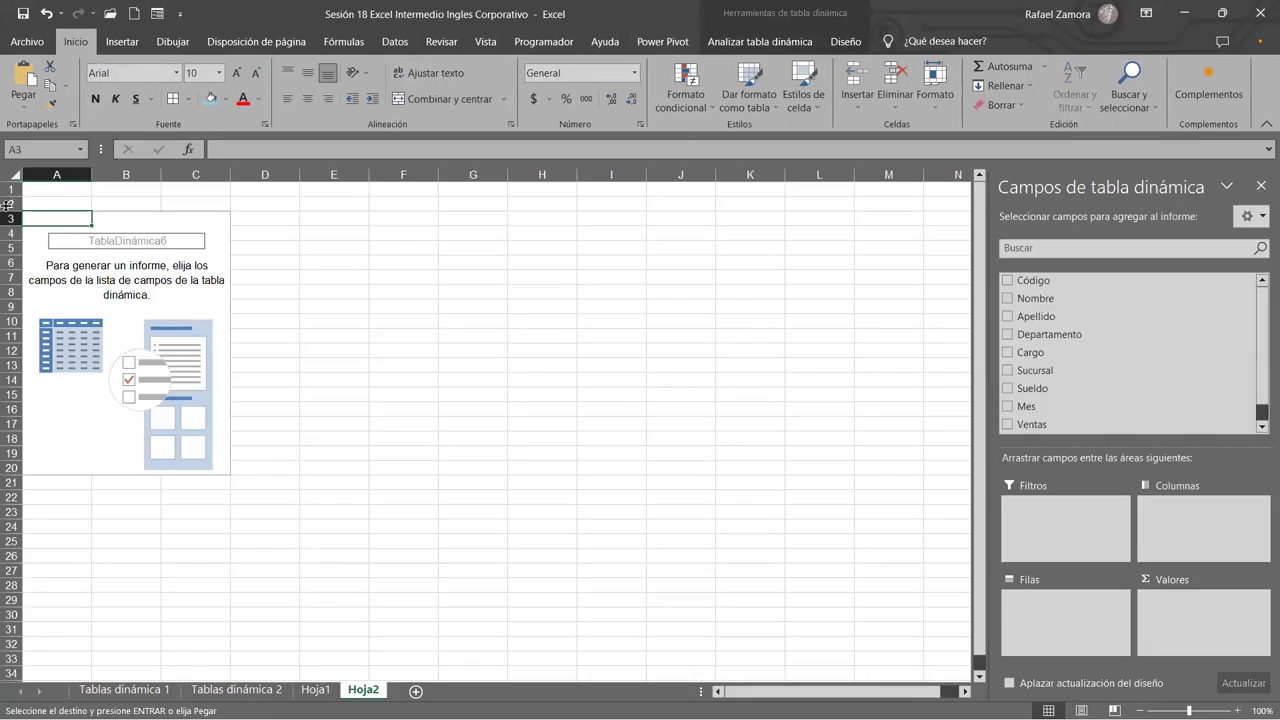
{"action": "left_click", "coordinate": [10, 188]}
{"action": "key", "text": "ctrl+v"}
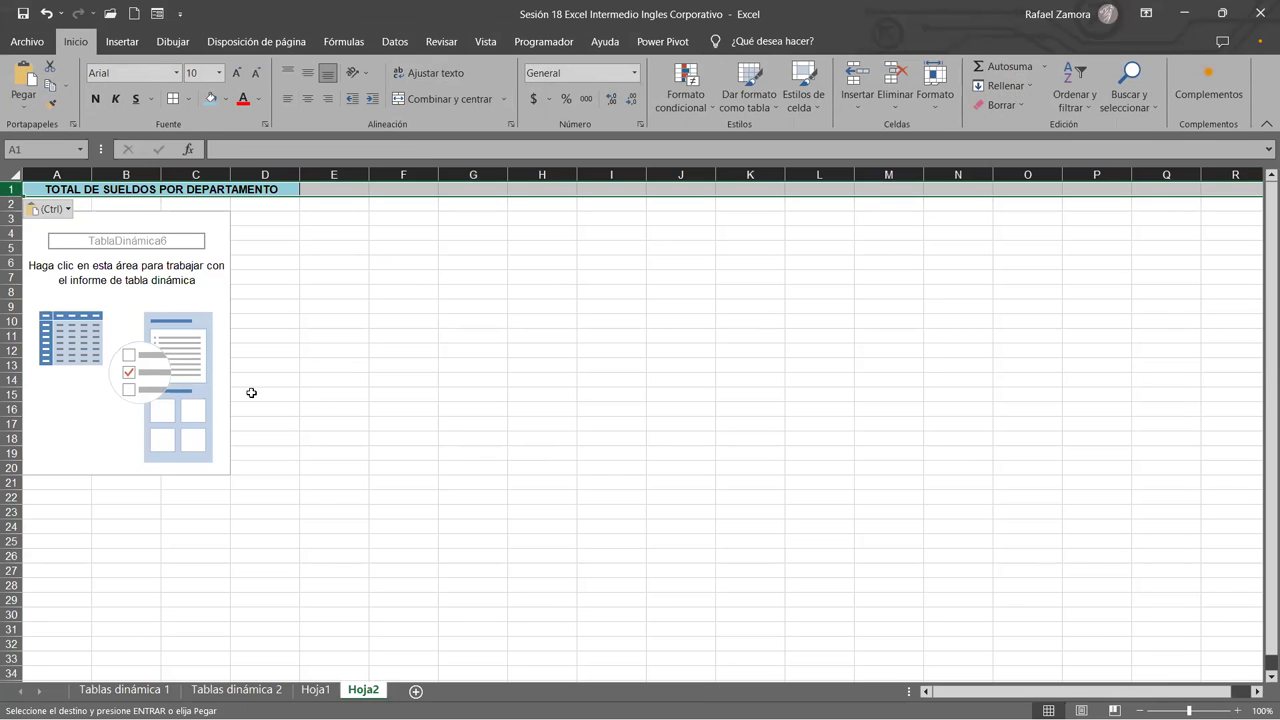
Replace the title in A1 of Hoja2 with "PROMEDIO DE SUELDOS POR SUCURSAL".
{"action": "left_click", "coordinate": [270, 690]}
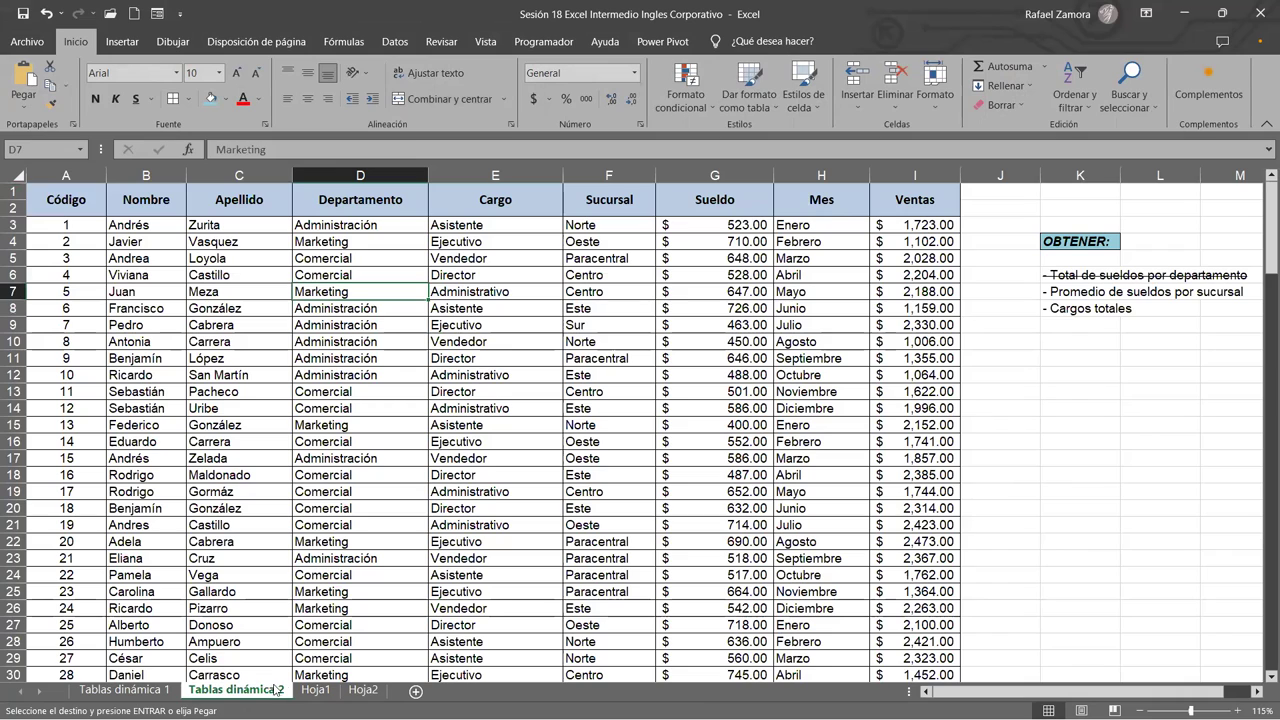
{"action": "left_click", "coordinate": [363, 689]}
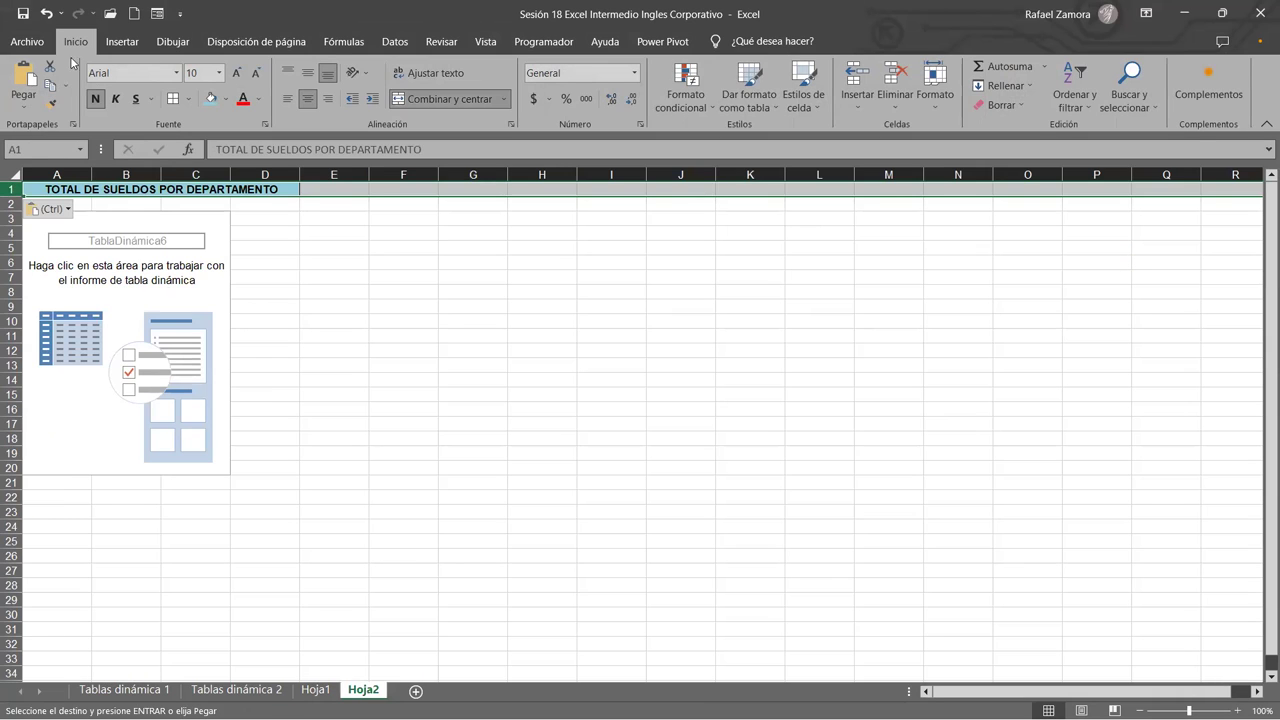
{"action": "left_click", "coordinate": [160, 189]}
{"action": "type", "text": "PR"}
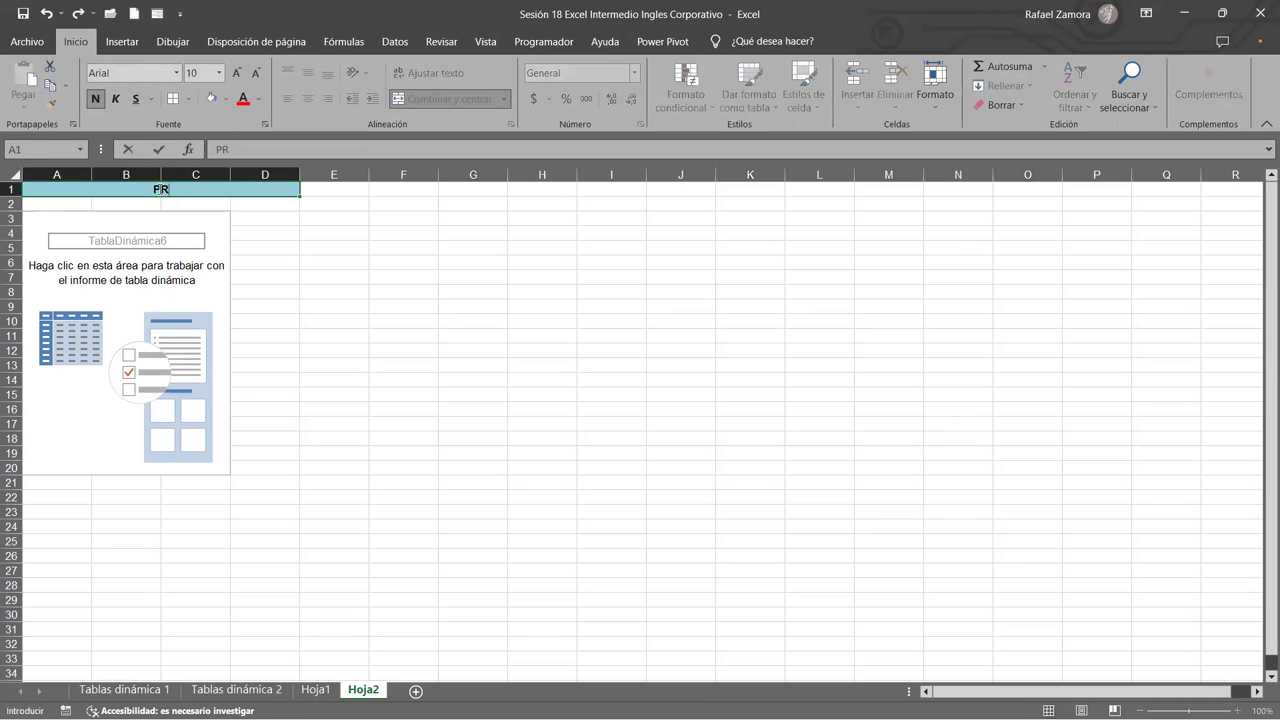
{"action": "type", "text": "OMEDIO DE SUE"}
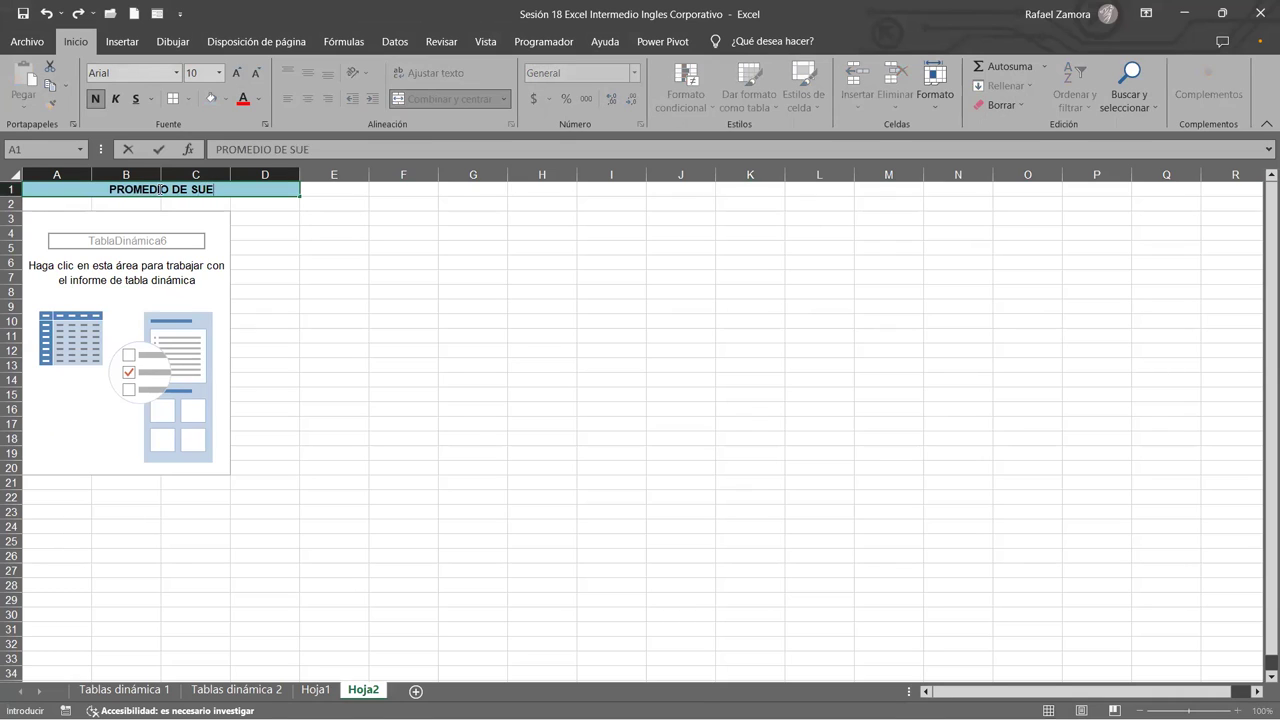
{"action": "type", "text": "LDOS POR SUCURSAL"}
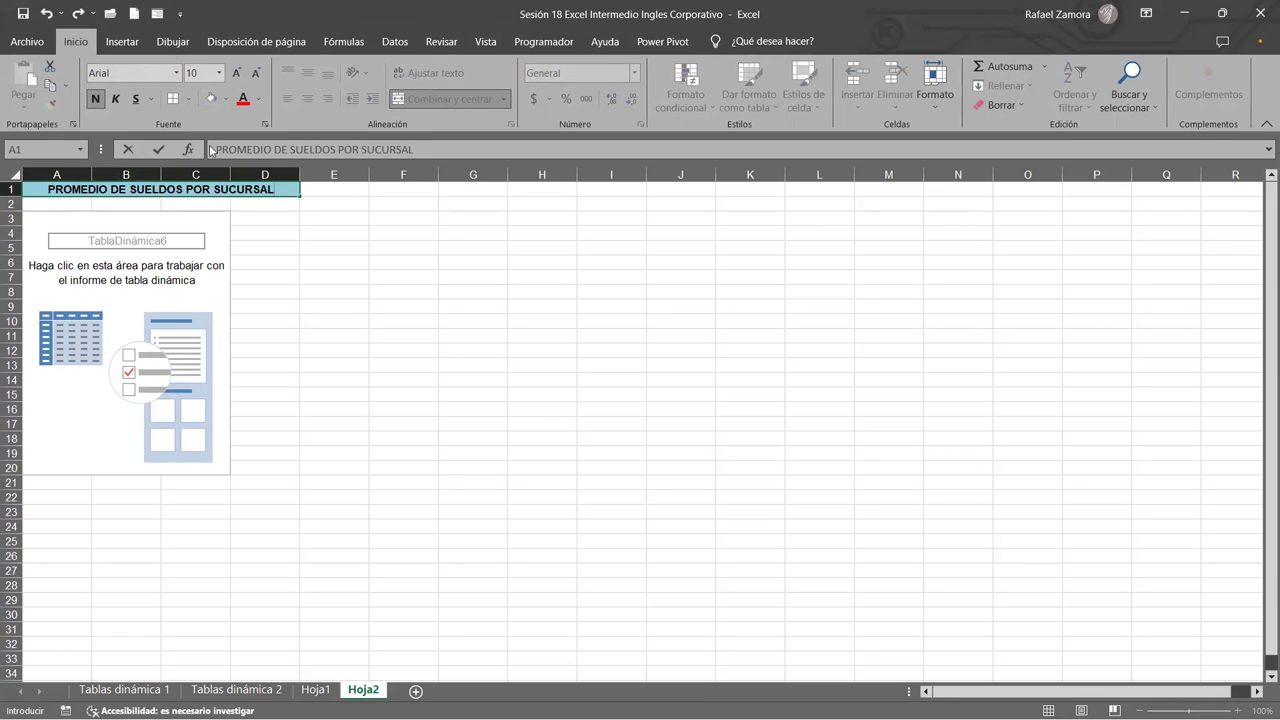
{"action": "left_click", "coordinate": [452, 297]}
{"action": "scroll", "coordinate": [452, 297], "scroll_direction": "up", "scroll_amount": 3}
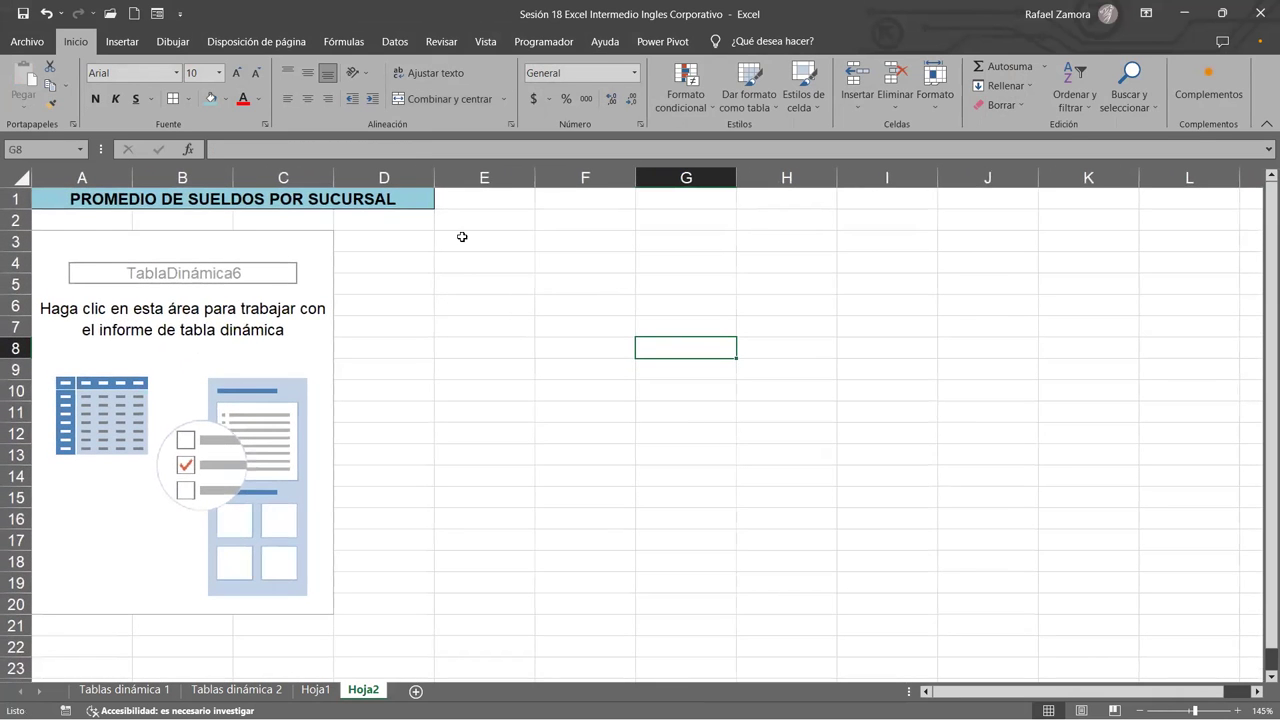
Add Sueldo to the values and Sucursal to the rows of the Hoja2 pivot table.
{"action": "left_click", "coordinate": [303, 385]}
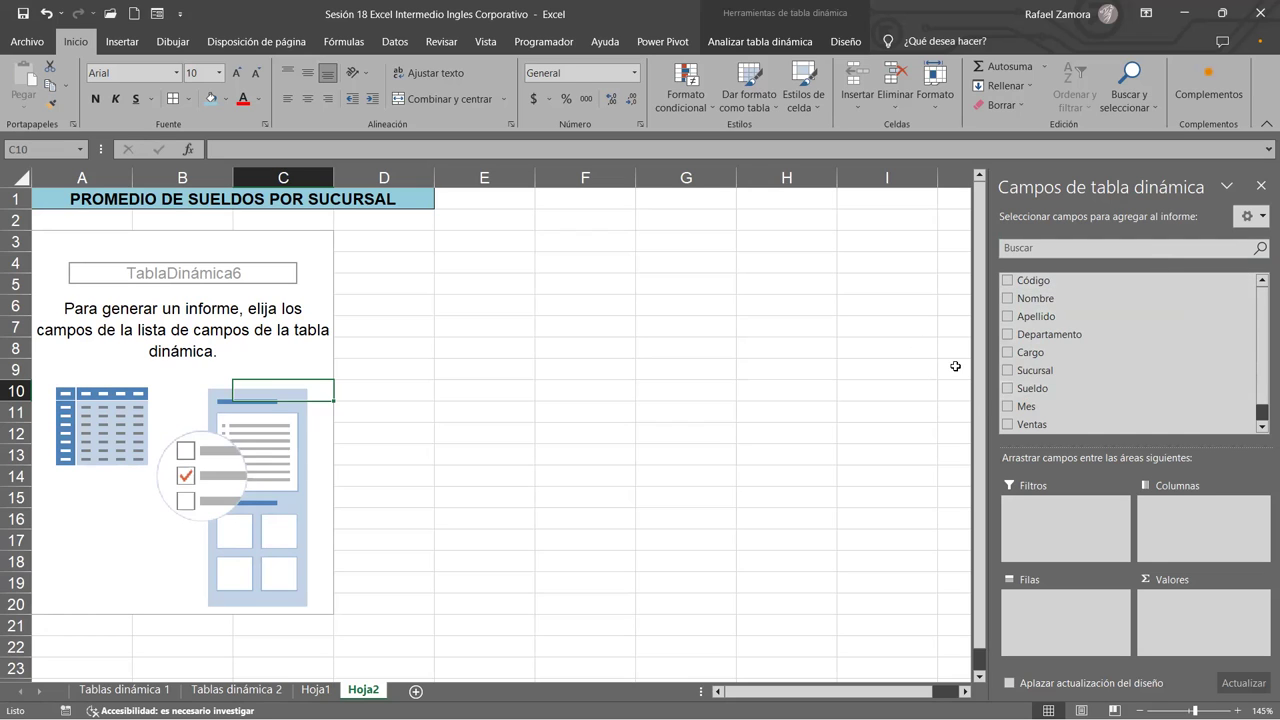
{"action": "scroll", "coordinate": [1066, 391], "scroll_direction": "down", "scroll_amount": 1}
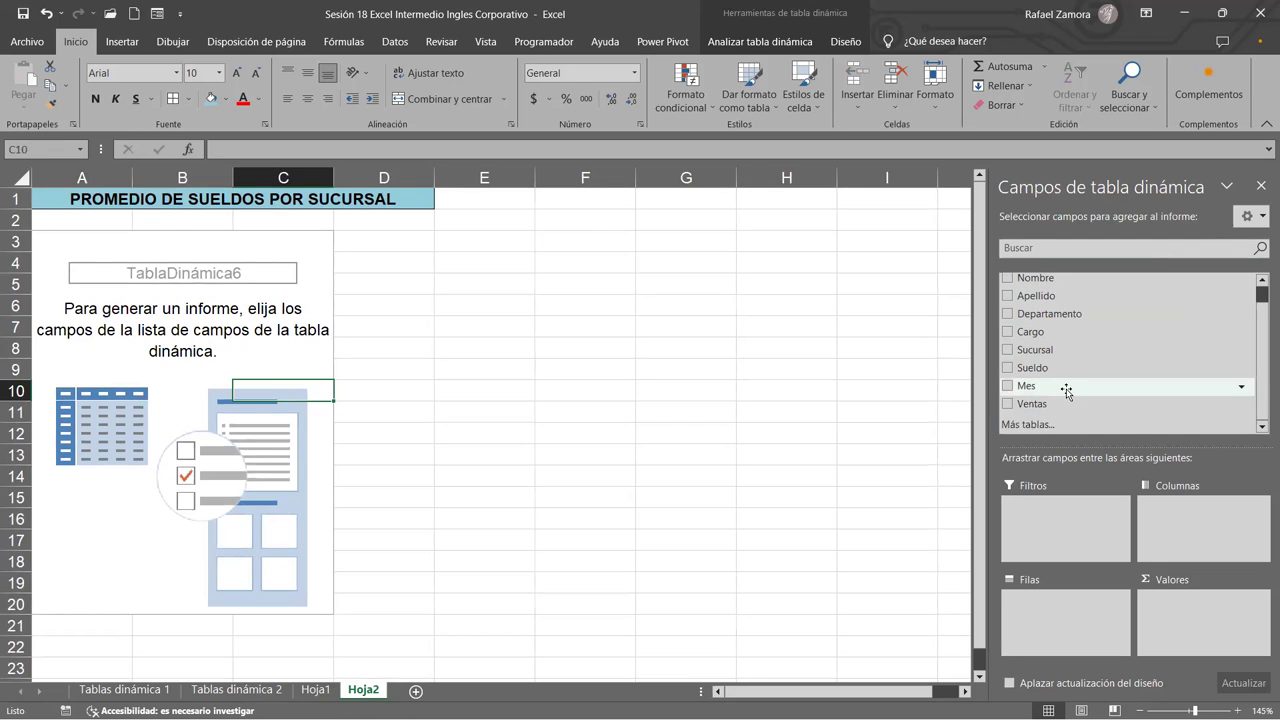
{"action": "left_click_drag", "start_coordinate": [1049, 377], "coordinate": [1218, 629]}
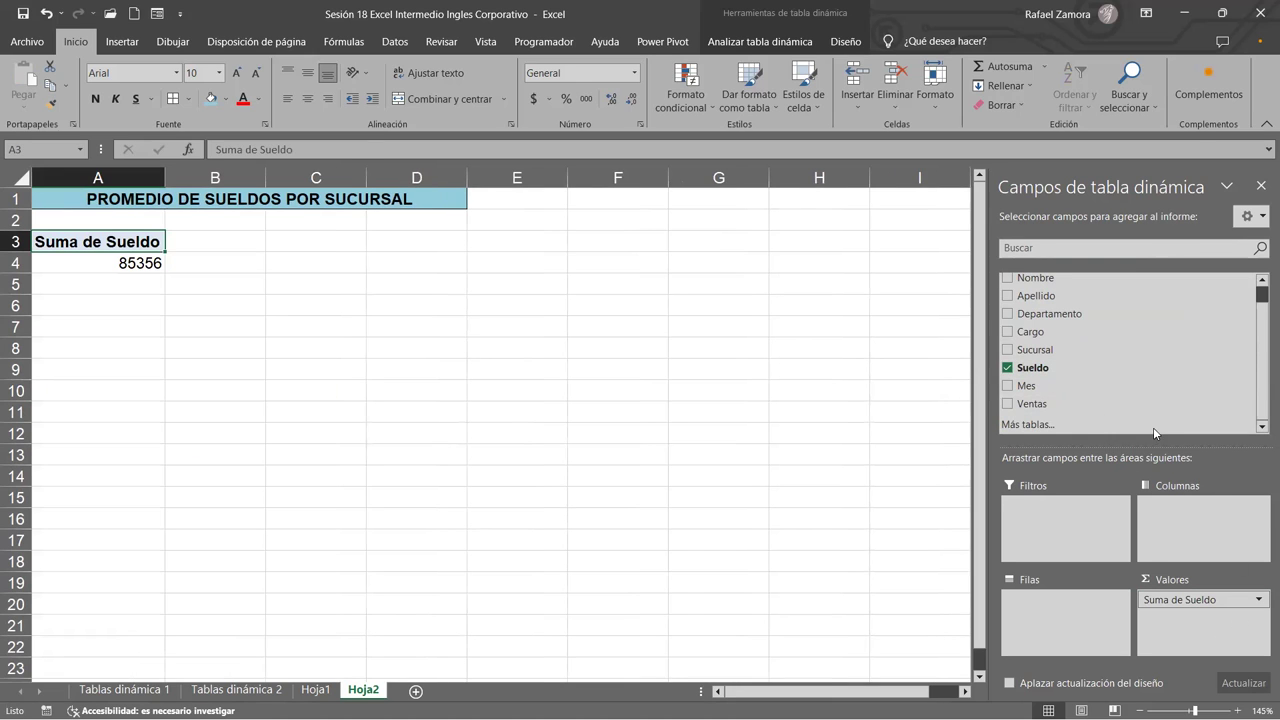
{"action": "left_click_drag", "start_coordinate": [1052, 352], "coordinate": [1037, 600]}
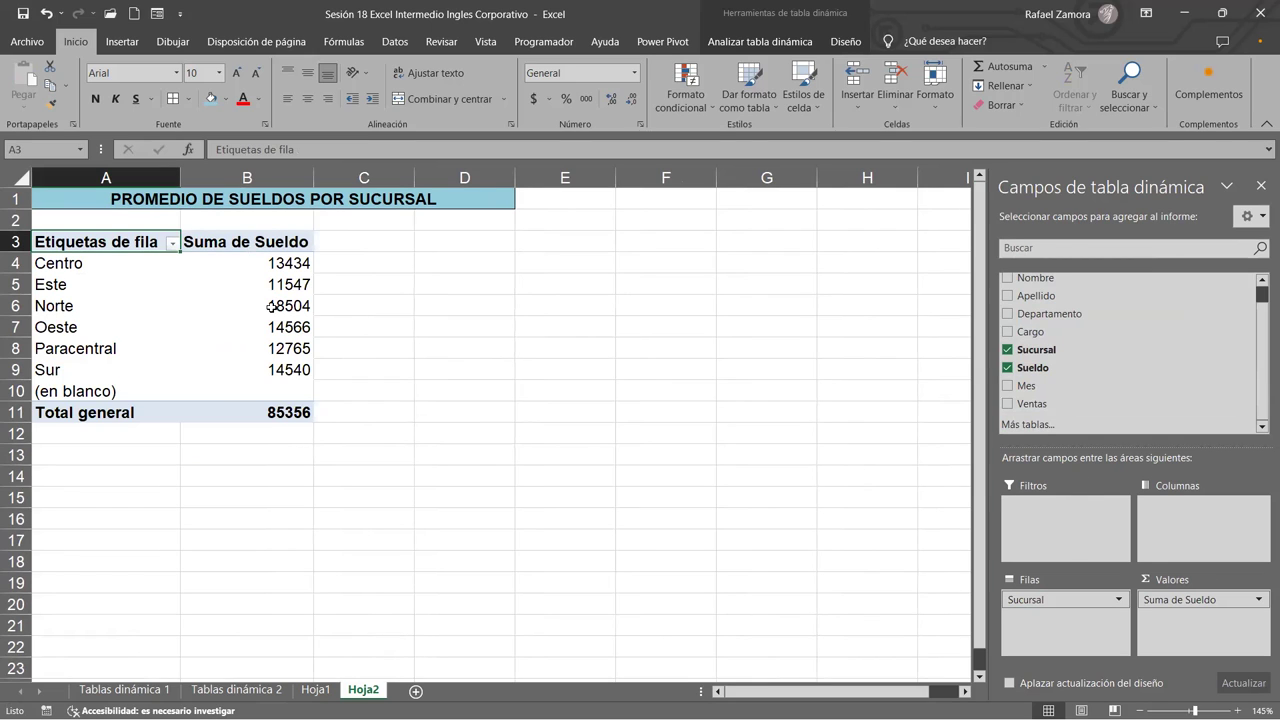
Summarize the Sueldo values in the Hoja2 pivot table by Promedio instead of Suma.
{"action": "left_click", "coordinate": [1258, 599]}
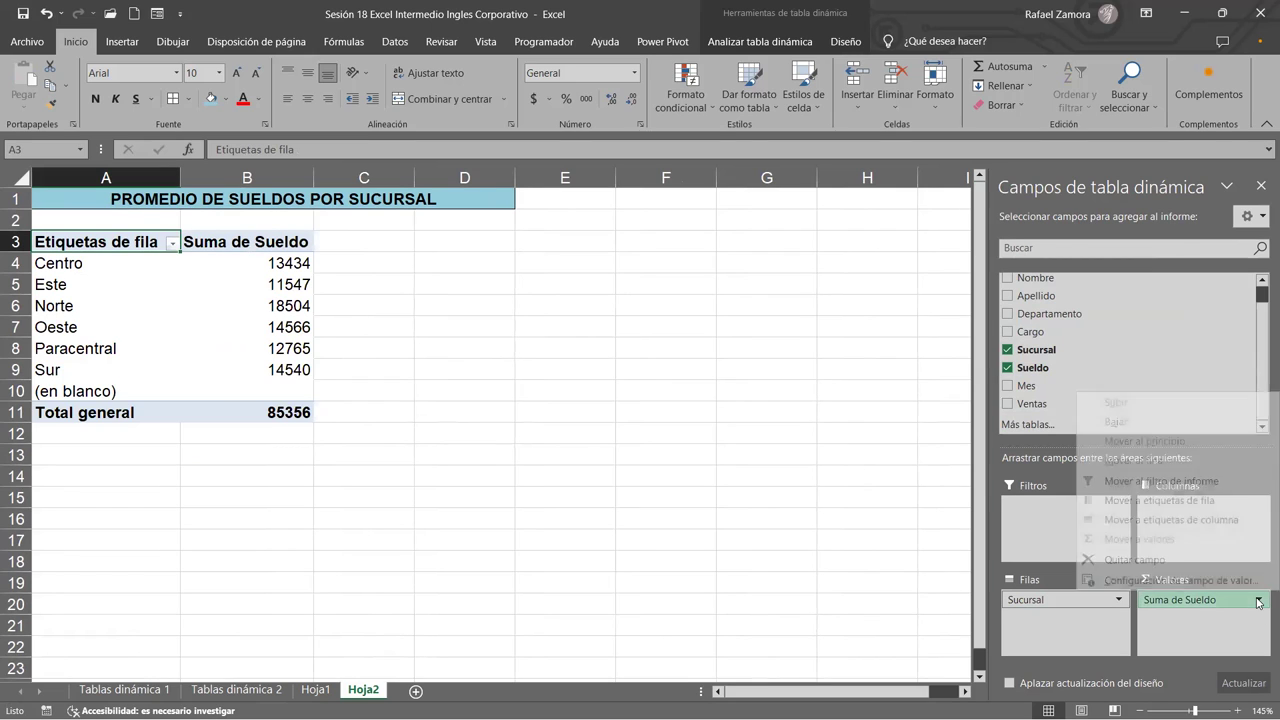
{"action": "left_click", "coordinate": [269, 291]}
{"action": "right_click", "coordinate": [269, 291]}
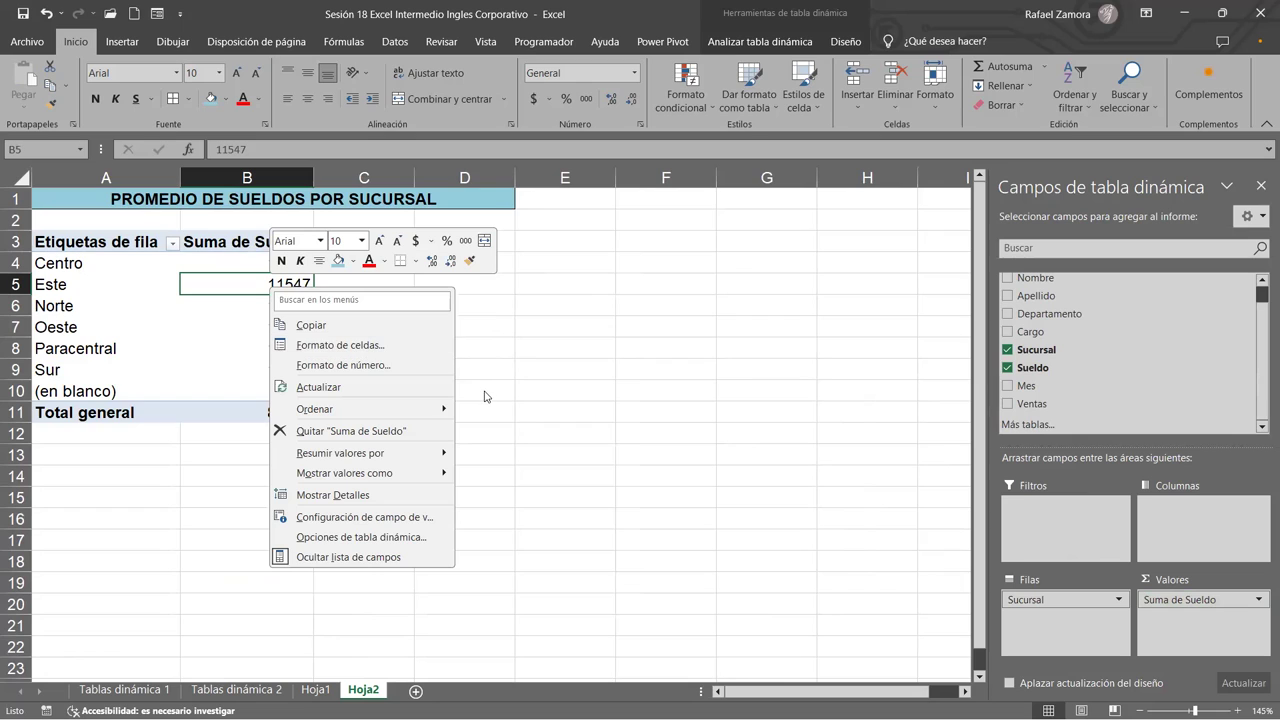
{"action": "mouse_move", "coordinate": [425, 452]}
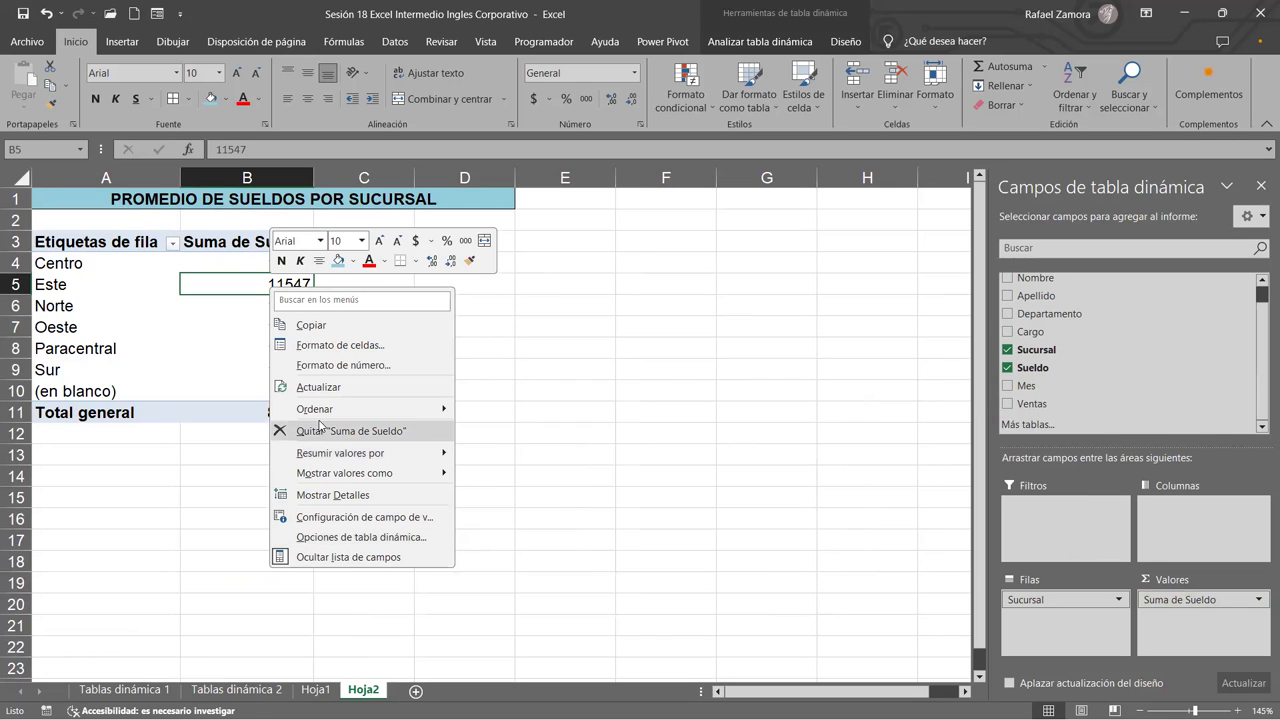
{"action": "left_click", "coordinate": [410, 453]}
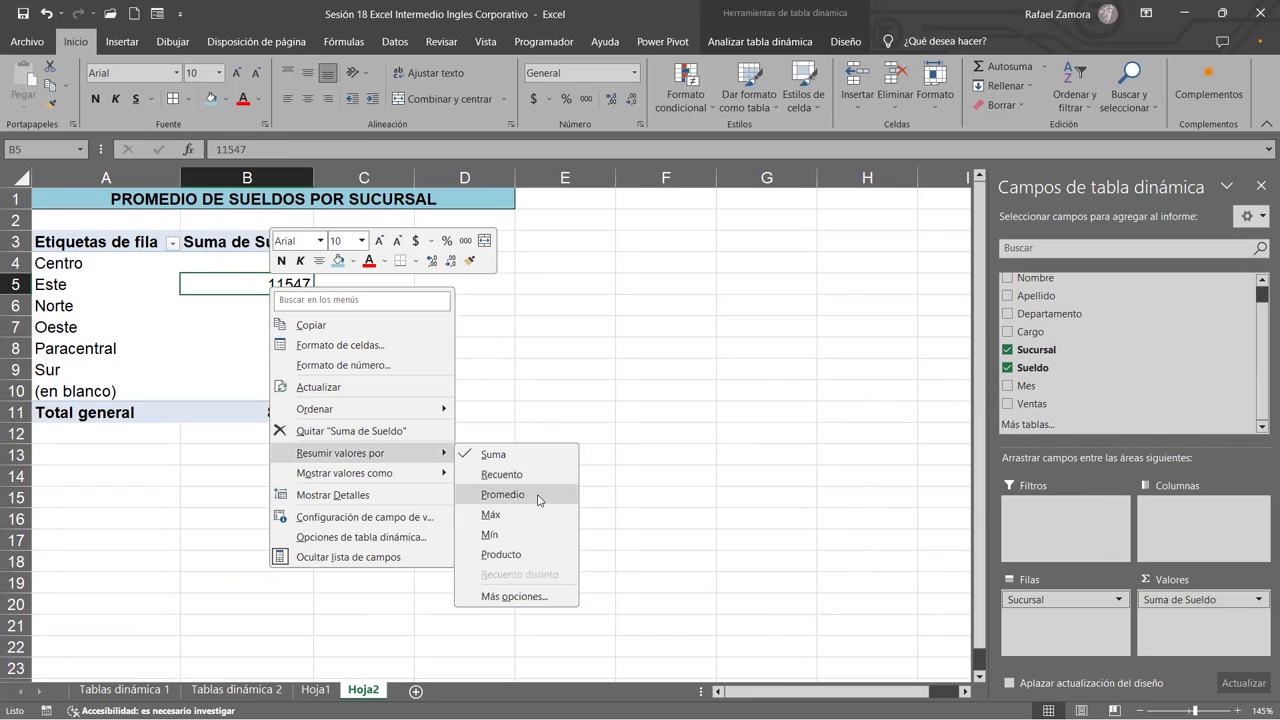
{"action": "left_click", "coordinate": [503, 494]}
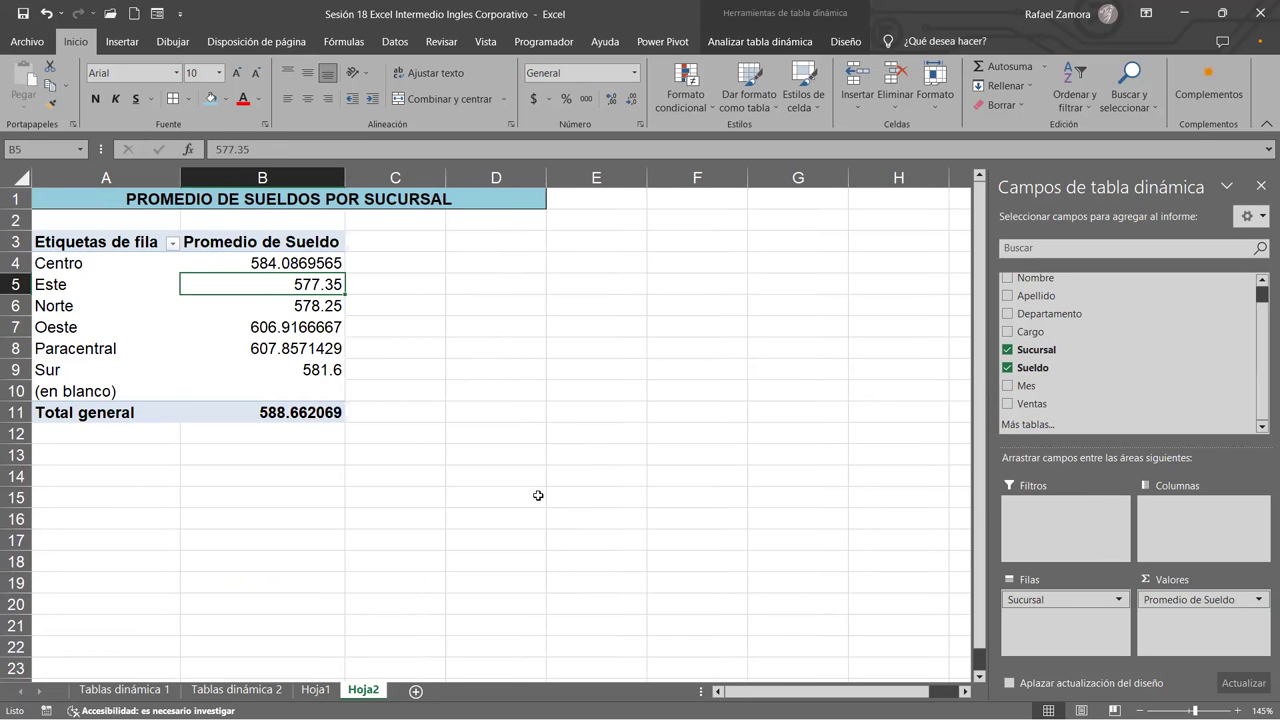
Format the average salary values in the Hoja2 pivot table as Contabilidad with 2 decimals and the $ symbol.
{"action": "right_click", "coordinate": [312, 261]}
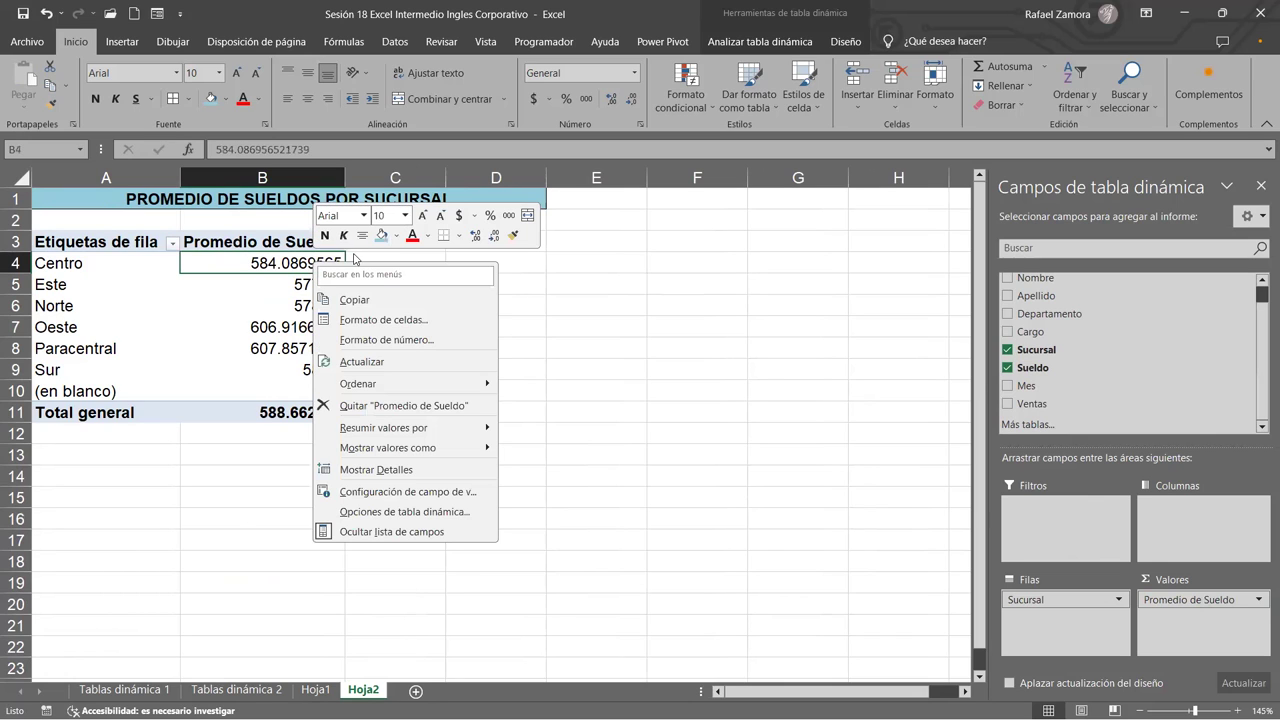
{"action": "left_click", "coordinate": [421, 341]}
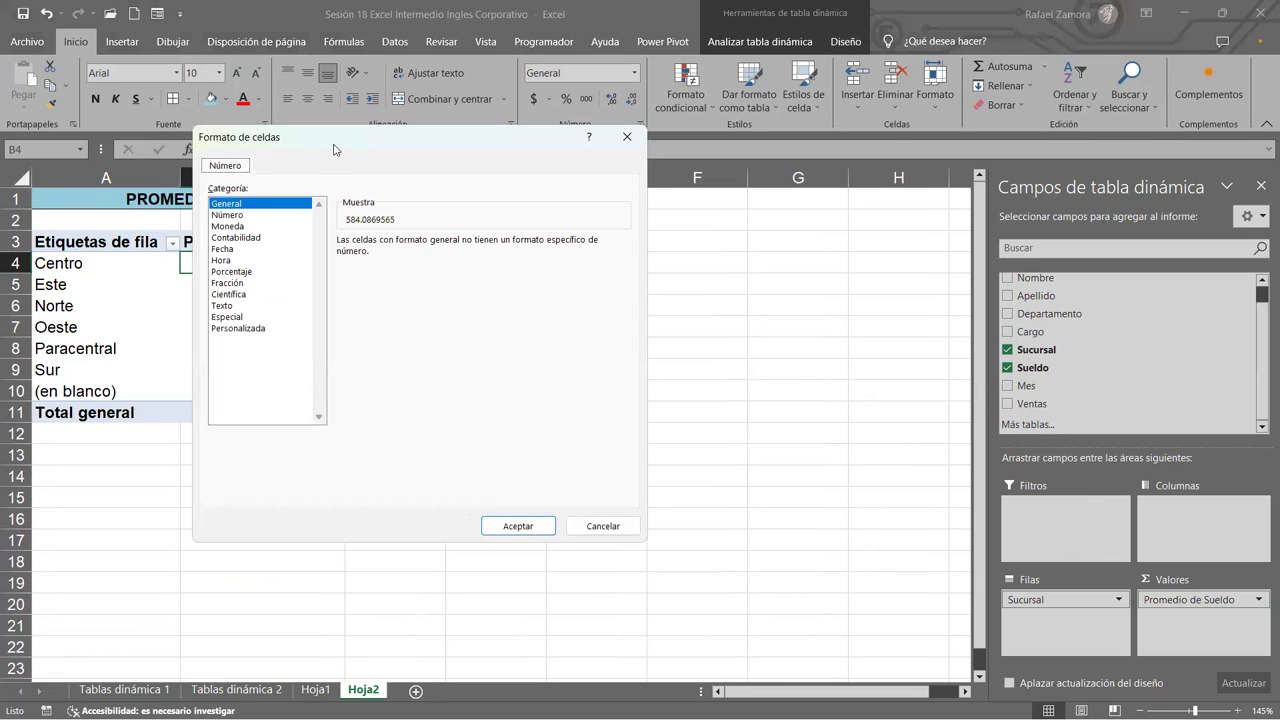
{"action": "left_click_drag", "start_coordinate": [334, 149], "coordinate": [648, 231]}
{"action": "left_click", "coordinate": [577, 320]}
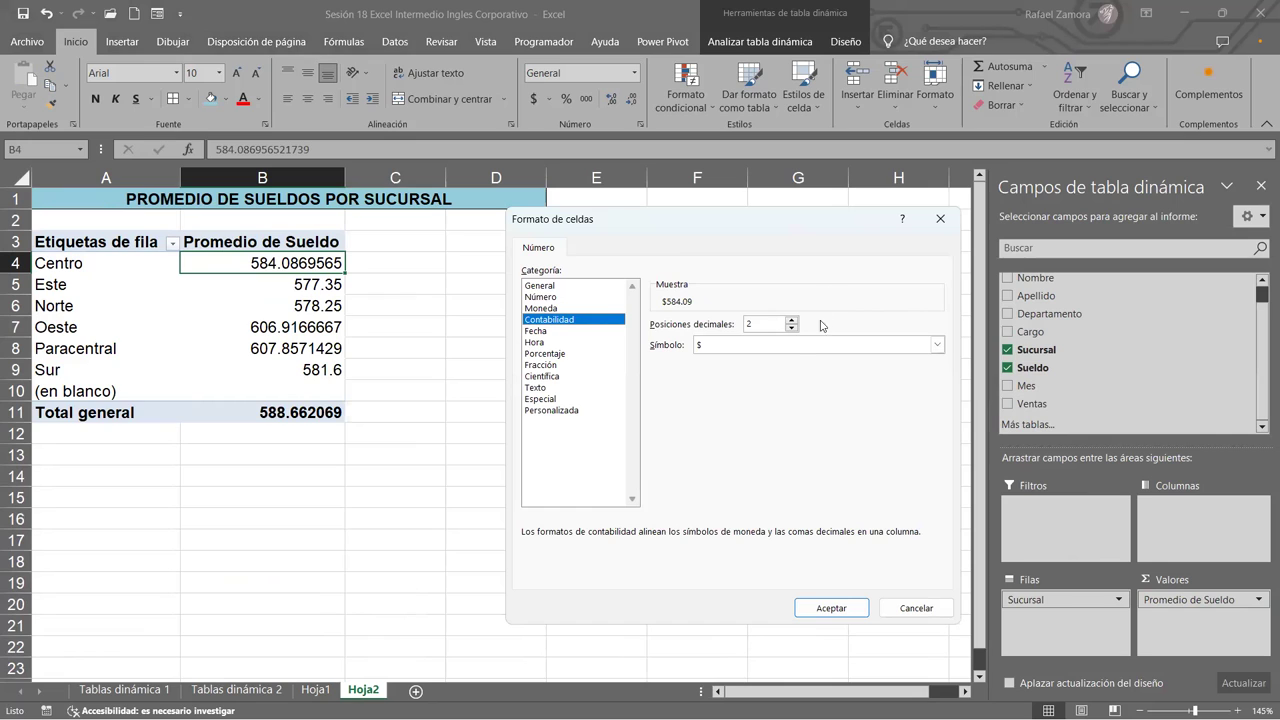
{"action": "left_click", "coordinate": [852, 607]}
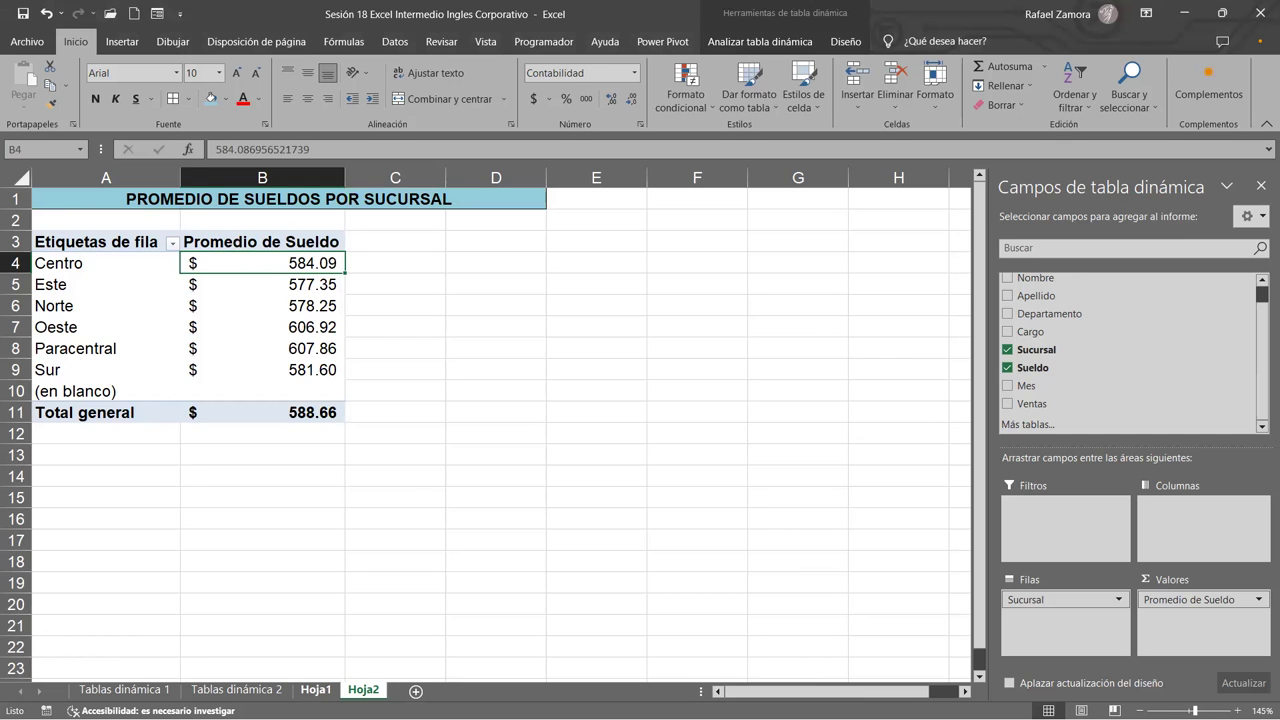
Apply the pivot table style with a purple header row and plain white body to the pivot table on Hoja2.
{"action": "left_click", "coordinate": [315, 689]}
{"action": "left_click", "coordinate": [363, 689]}
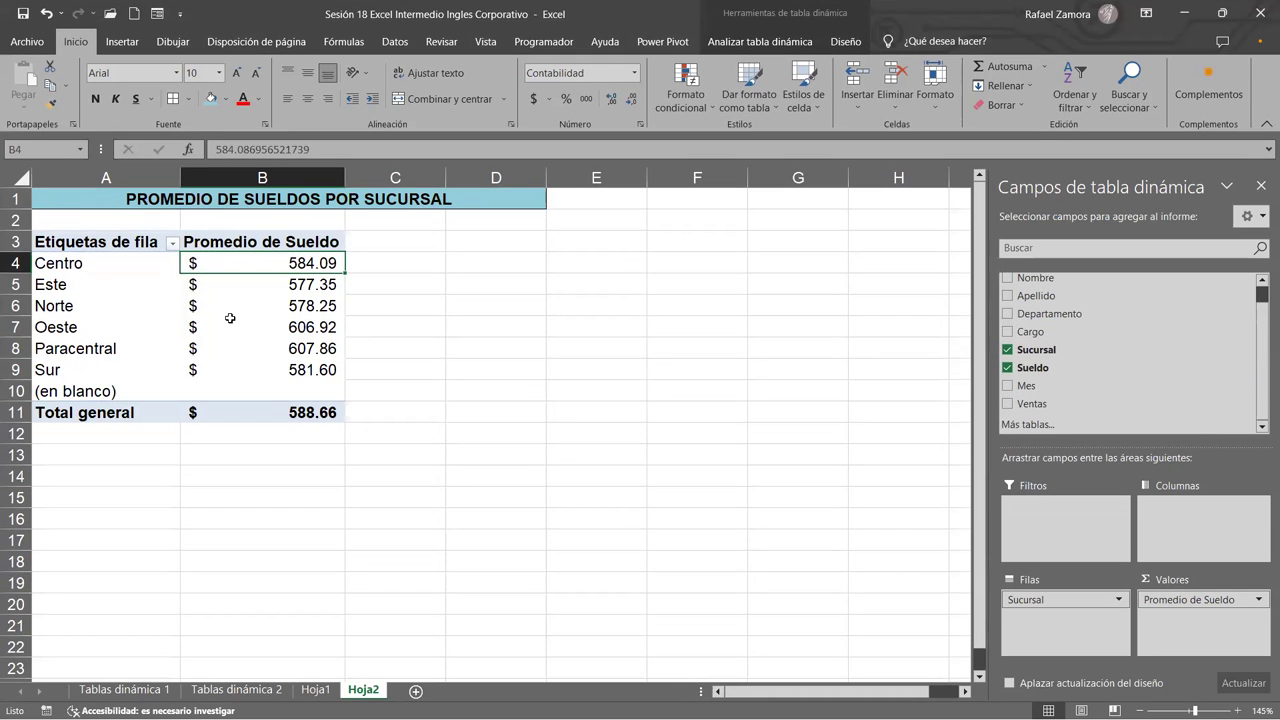
{"action": "left_click", "coordinate": [233, 320]}
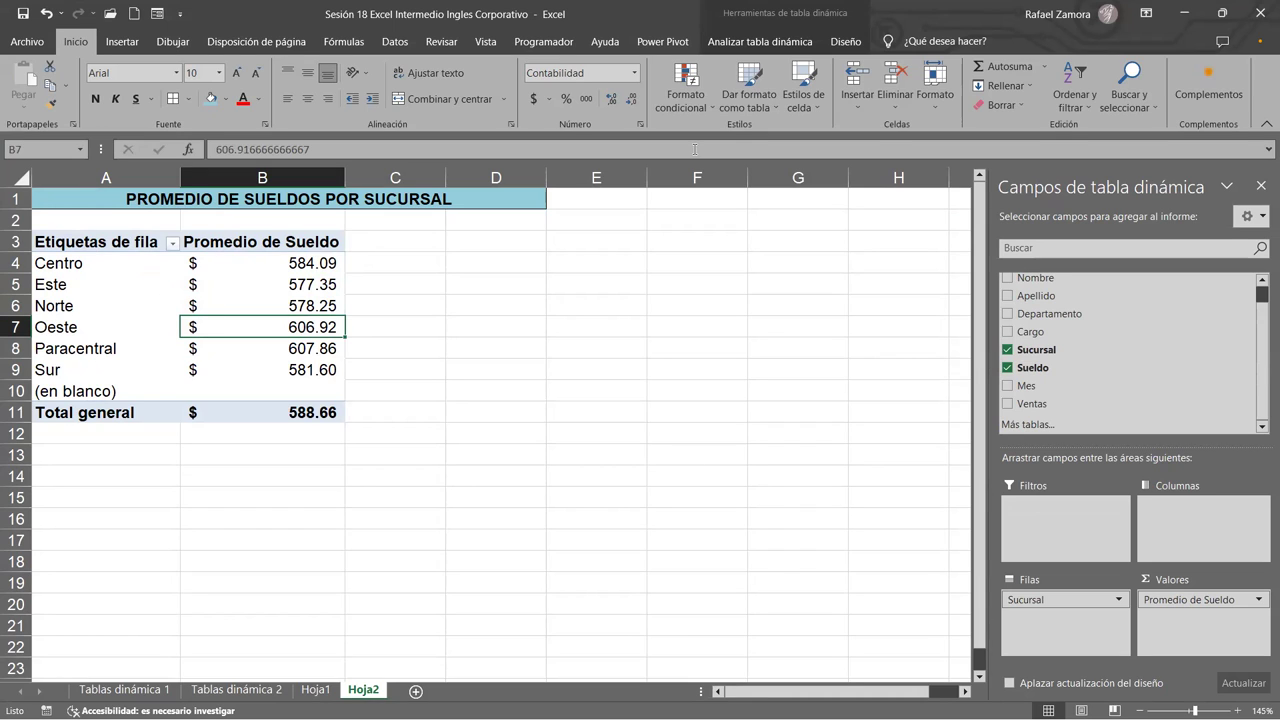
{"action": "left_click", "coordinate": [845, 41]}
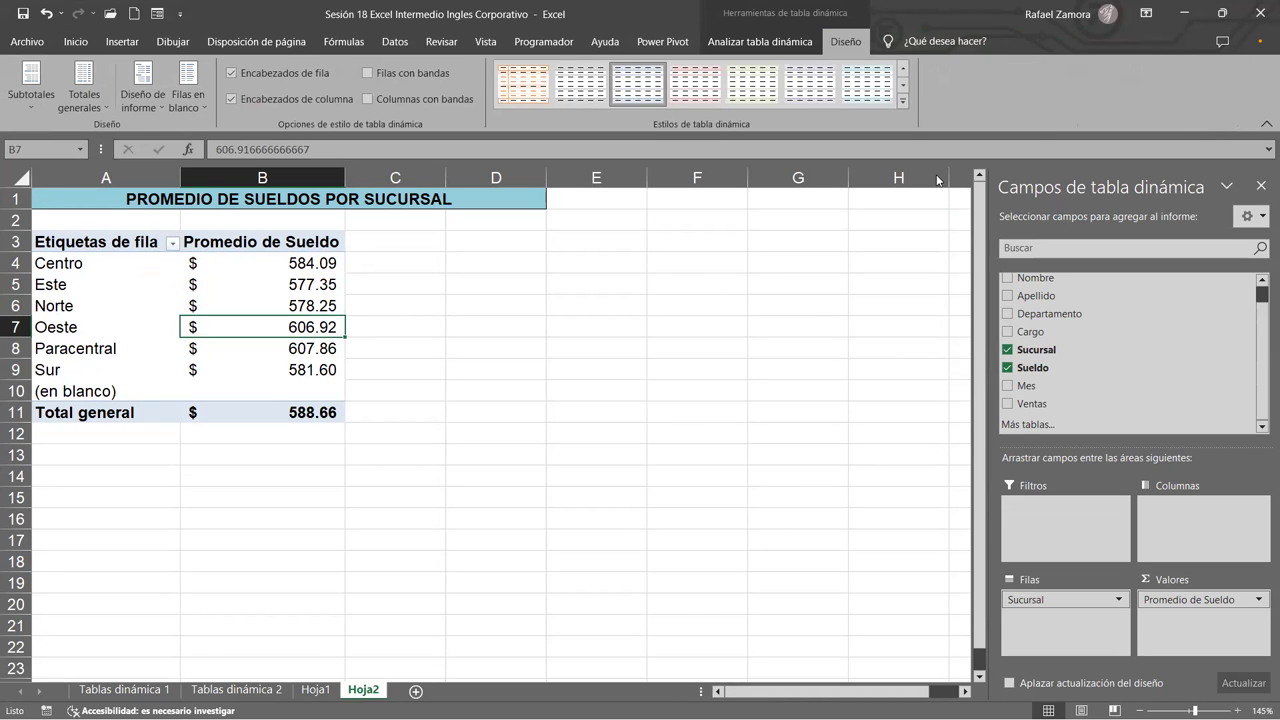
{"action": "left_click", "coordinate": [903, 104]}
{"action": "left_click", "coordinate": [474, 346]}
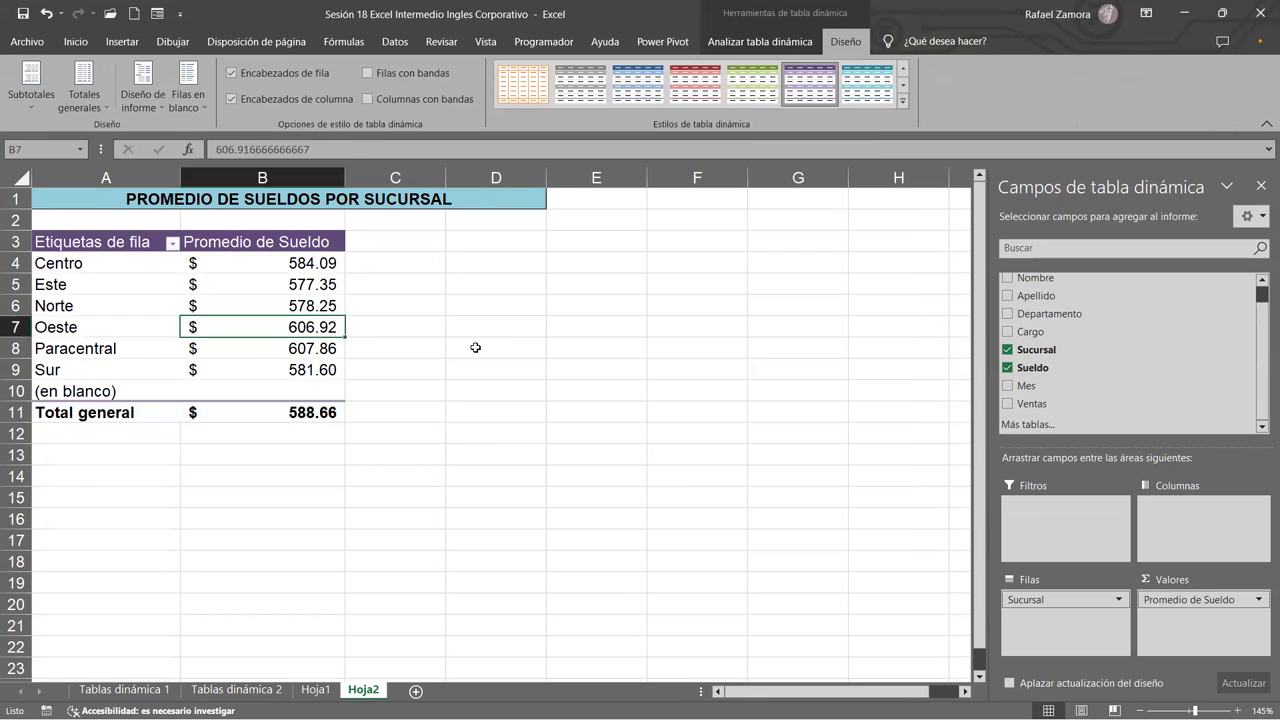
{"action": "left_click", "coordinate": [474, 346]}
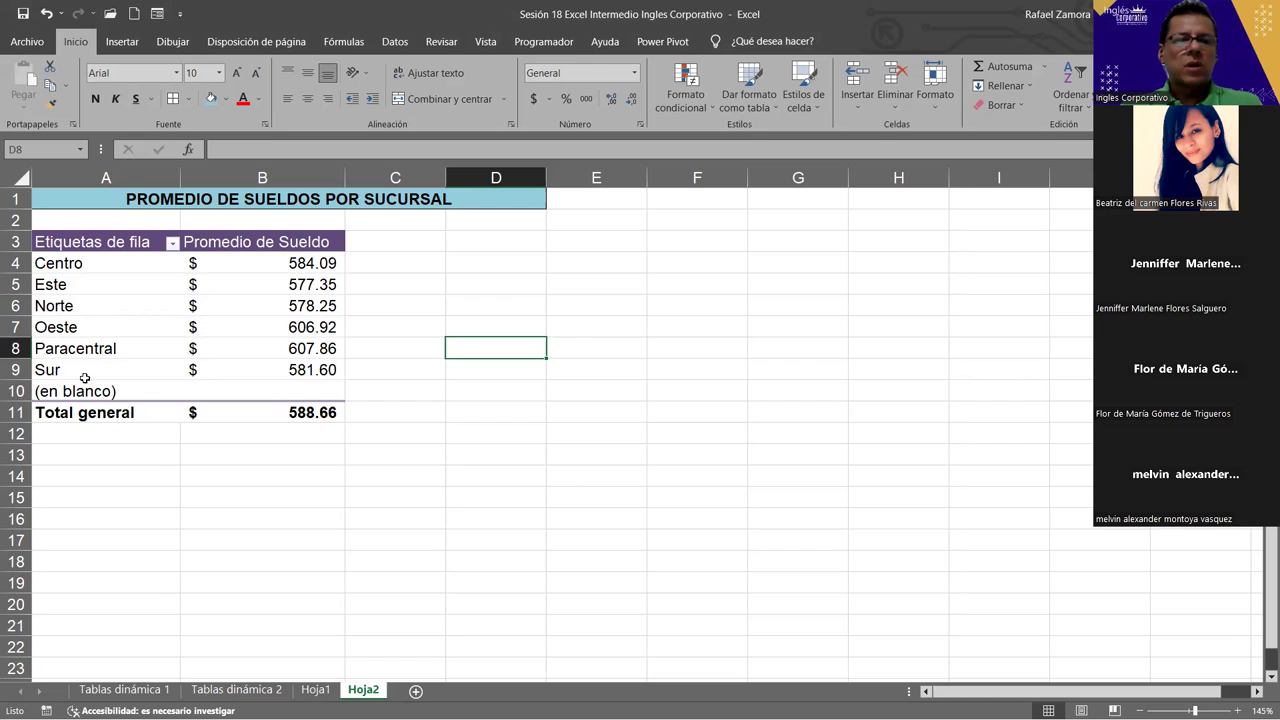
{"action": "left_click", "coordinate": [83, 299]}
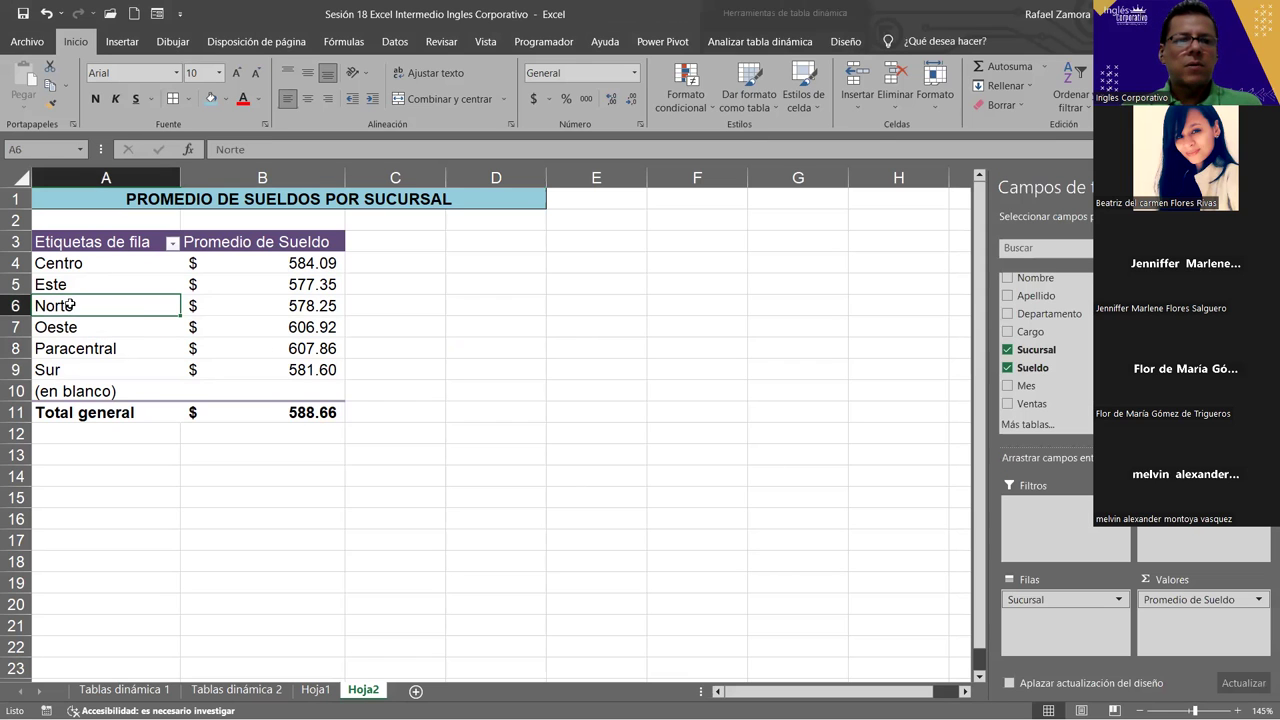
Look through the employee records on the Tablas dinámica 2 sheet, from the first rows down past row 140.
{"action": "left_click", "coordinate": [237, 691]}
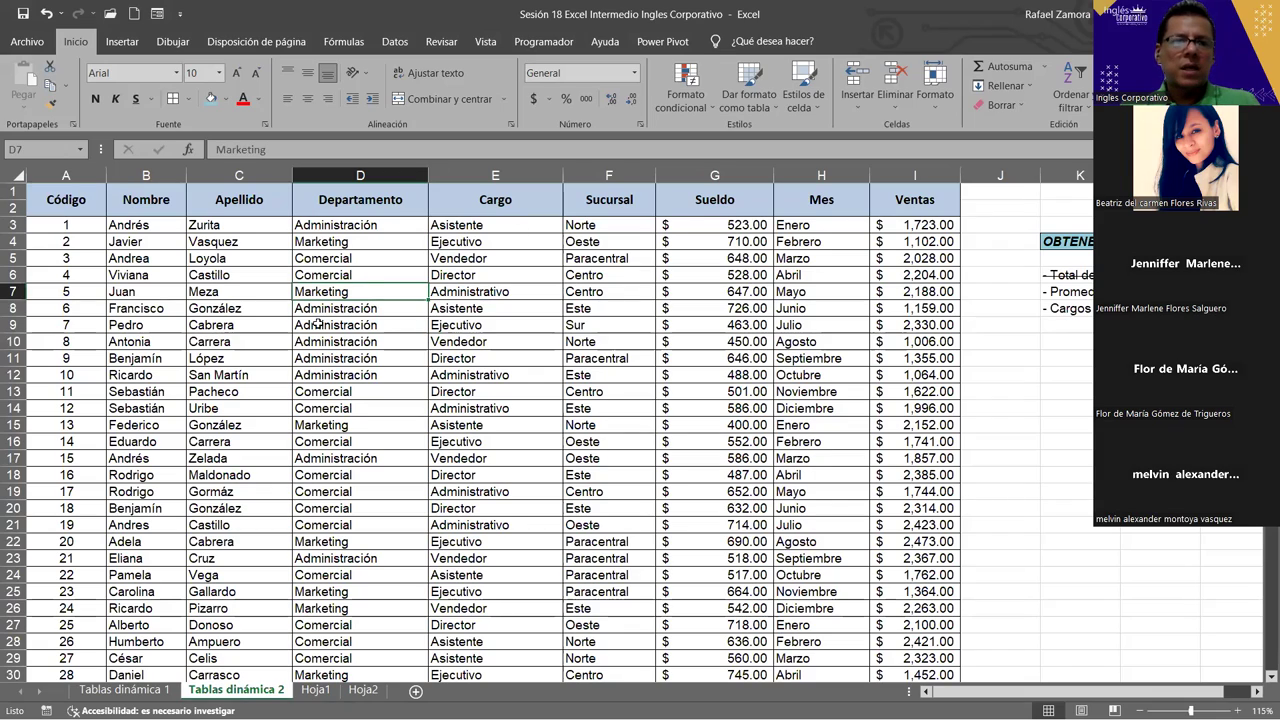
{"action": "scroll", "coordinate": [455, 295], "scroll_direction": "down", "scroll_amount": 3}
{"action": "scroll", "coordinate": [455, 295], "scroll_direction": "down", "scroll_amount": 19}
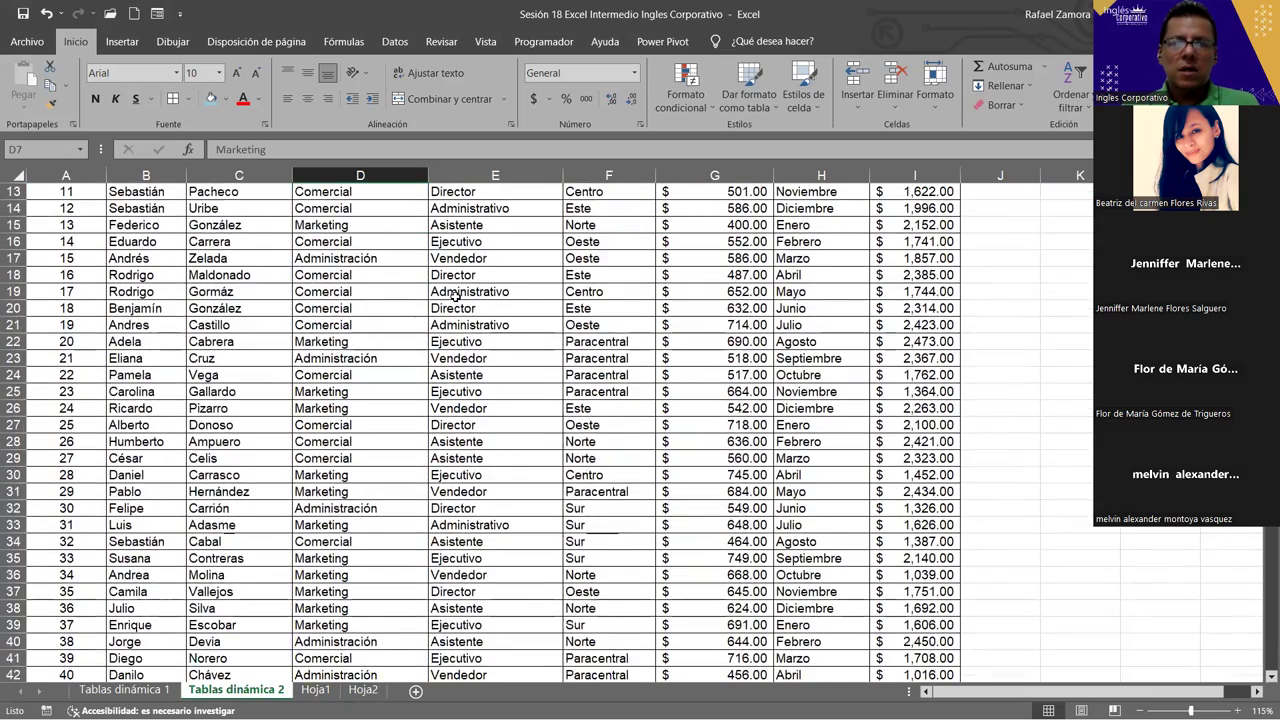
{"action": "scroll", "coordinate": [455, 295], "scroll_direction": "down", "scroll_amount": 10}
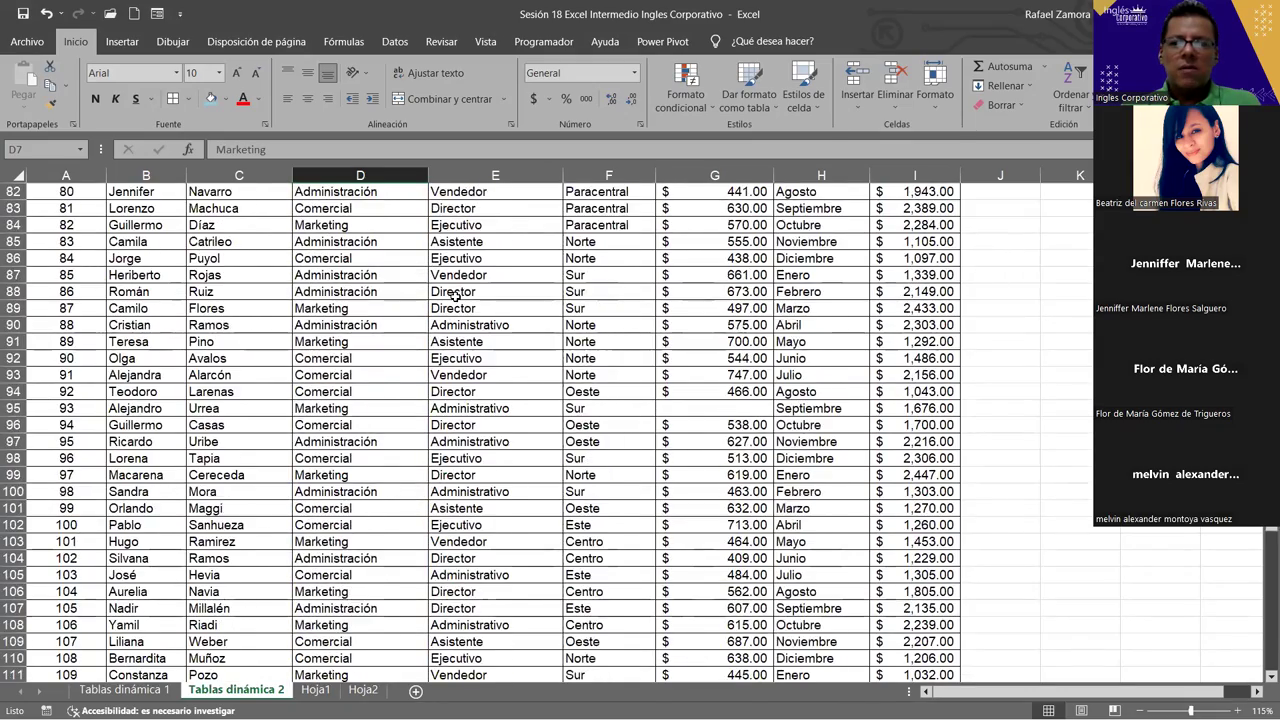
{"action": "scroll", "coordinate": [455, 295], "scroll_direction": "down", "scroll_amount": 5}
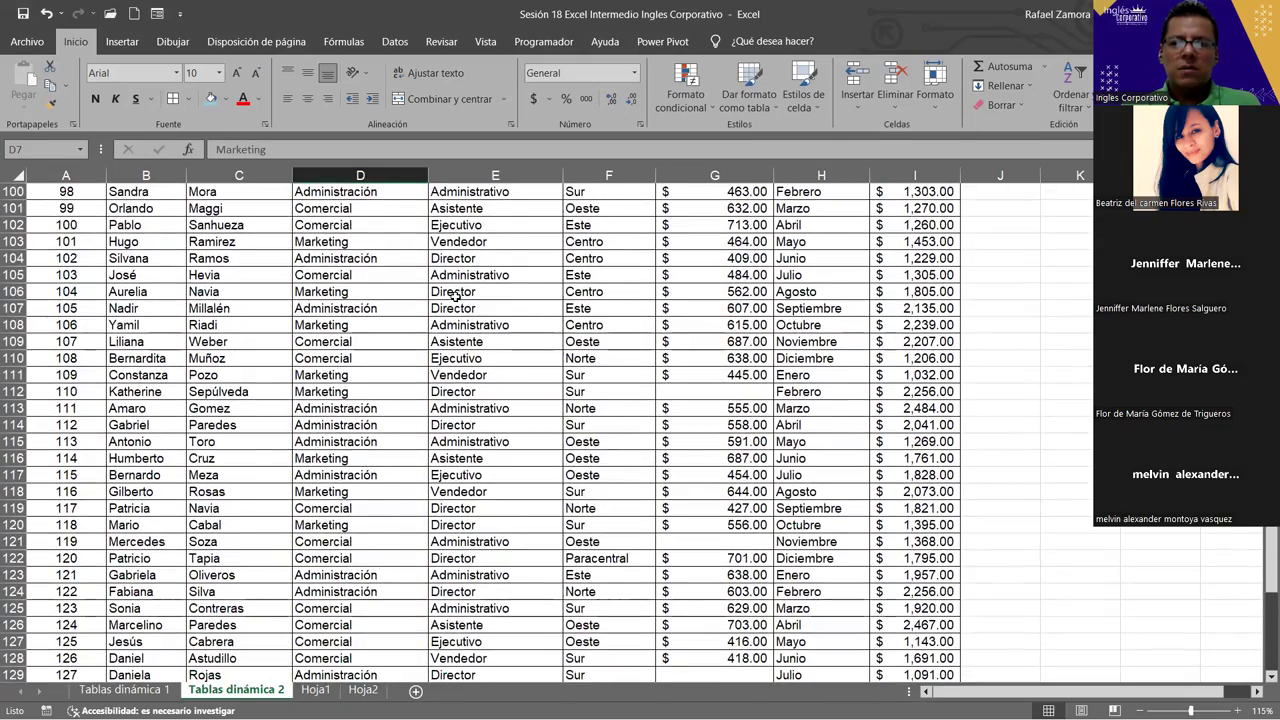
{"action": "scroll", "coordinate": [733, 355], "scroll_direction": "down", "scroll_amount": 2}
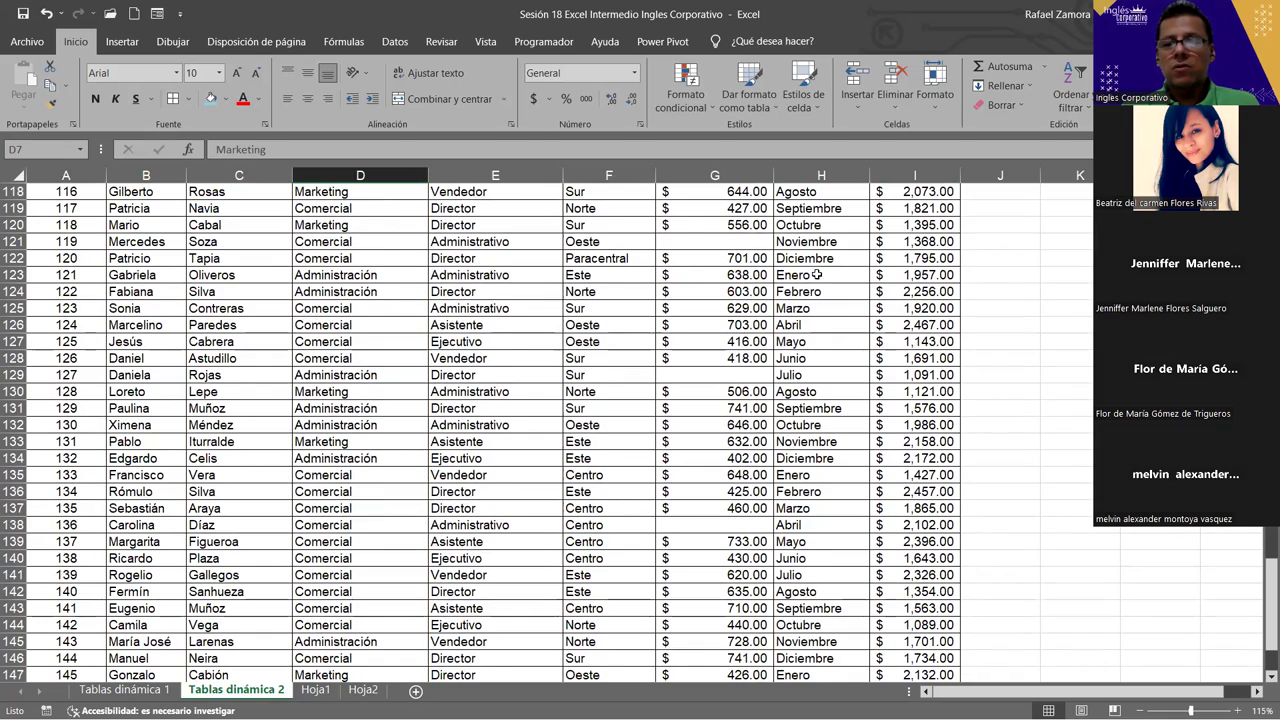
{"action": "scroll", "coordinate": [725, 380], "scroll_direction": "up", "scroll_amount": 11}
{"action": "scroll", "coordinate": [490, 357], "scroll_direction": "up", "scroll_amount": 20}
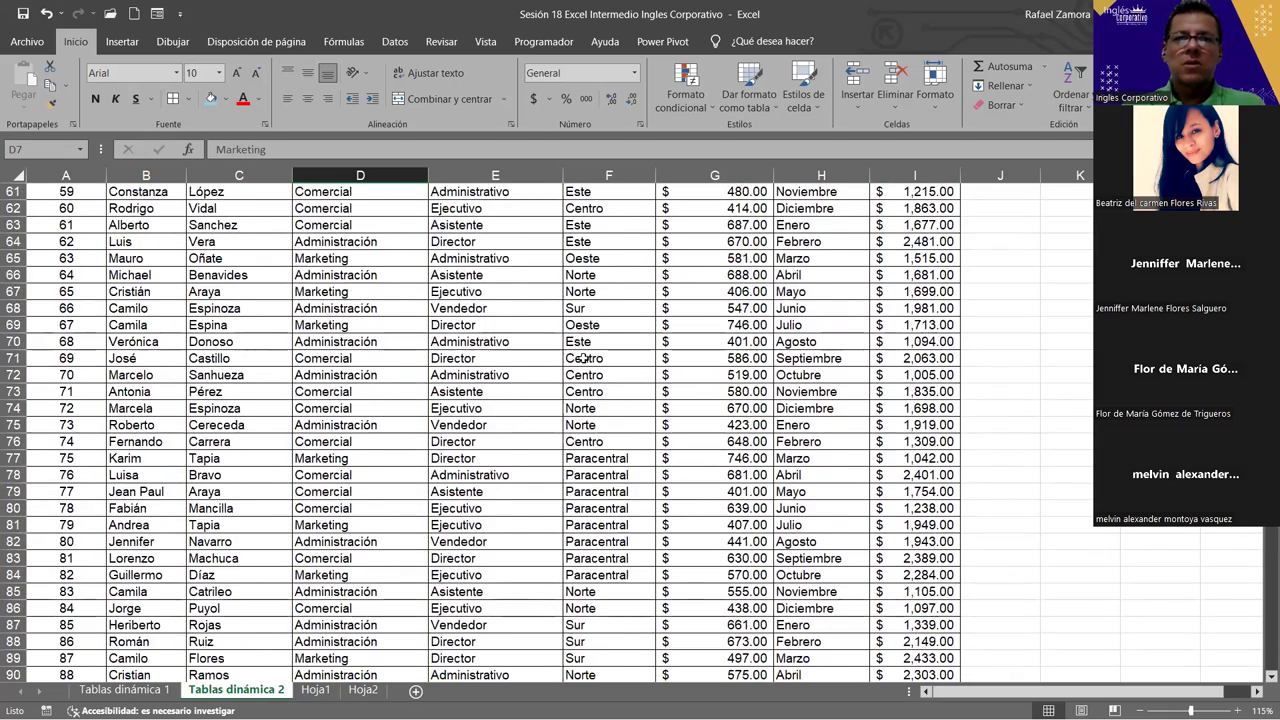
{"action": "scroll", "coordinate": [699, 320], "scroll_direction": "up", "scroll_amount": 2}
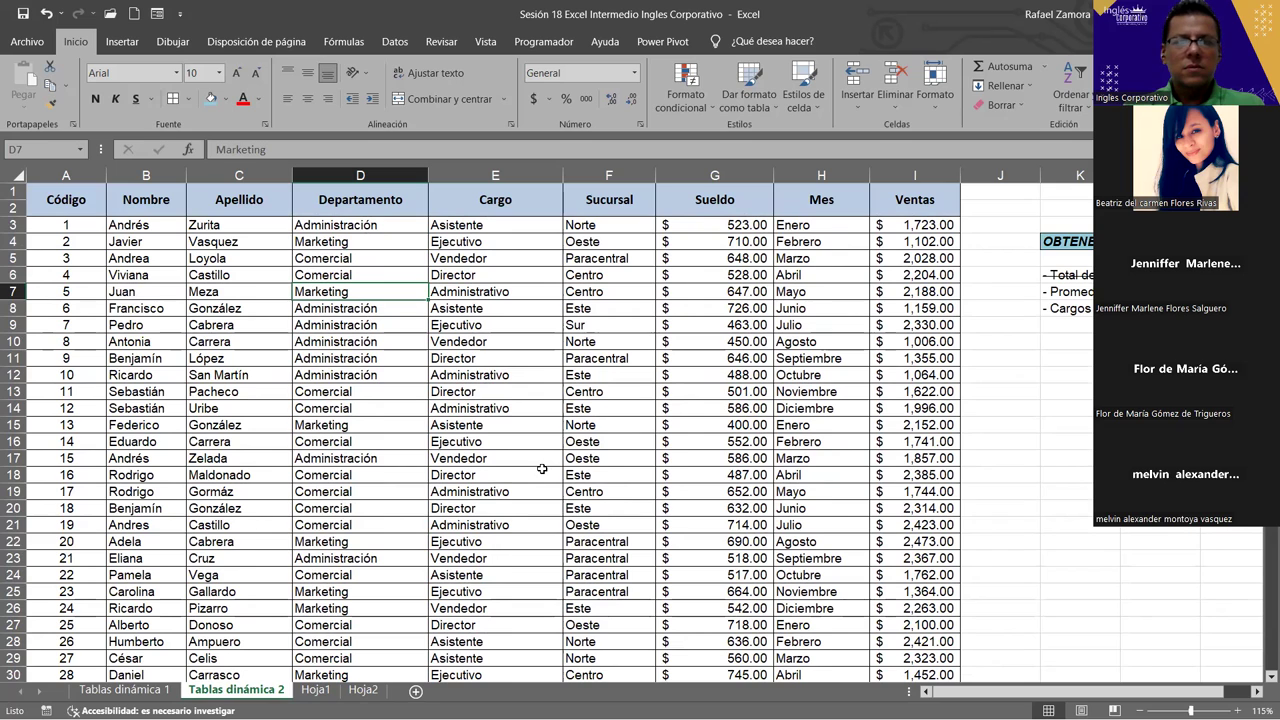
{"action": "scroll", "coordinate": [541, 466], "scroll_direction": "down", "scroll_amount": 3}
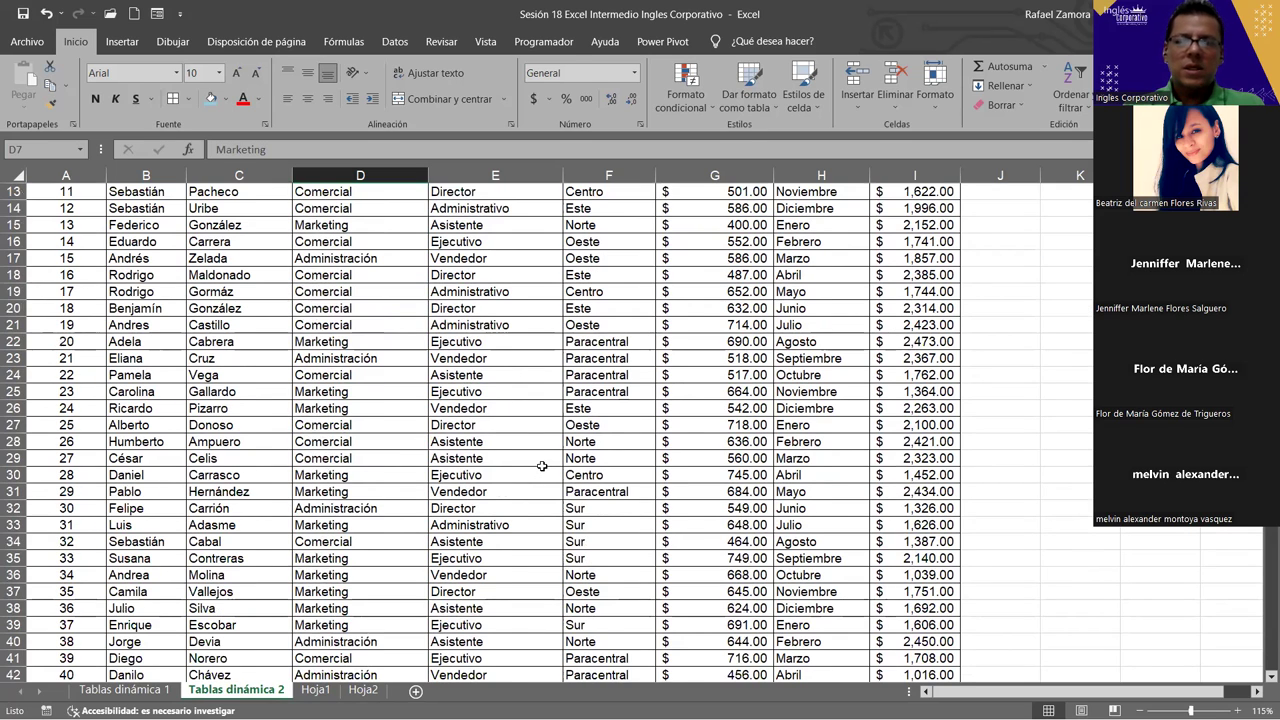
{"action": "scroll", "coordinate": [541, 466], "scroll_direction": "up", "scroll_amount": 3}
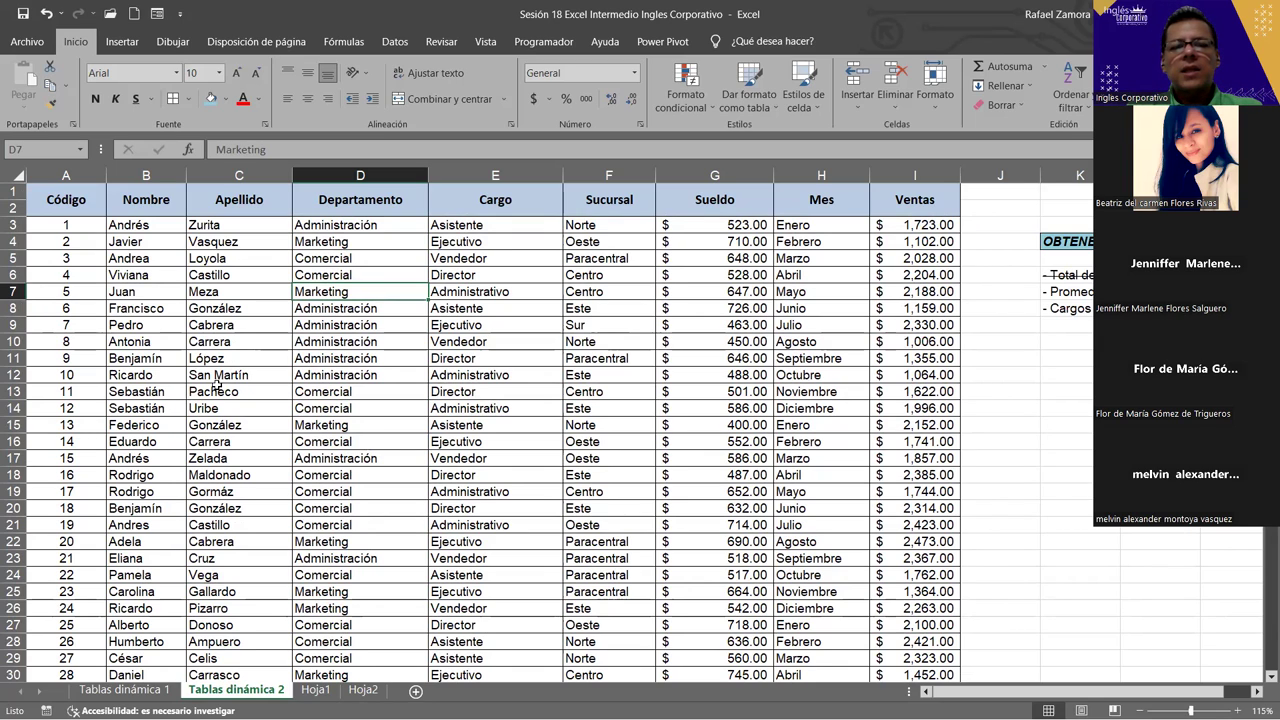
Try to sort the employee records on Tablas dinámica 2 by Departamento in ascending order.
{"action": "left_click", "coordinate": [434, 291]}
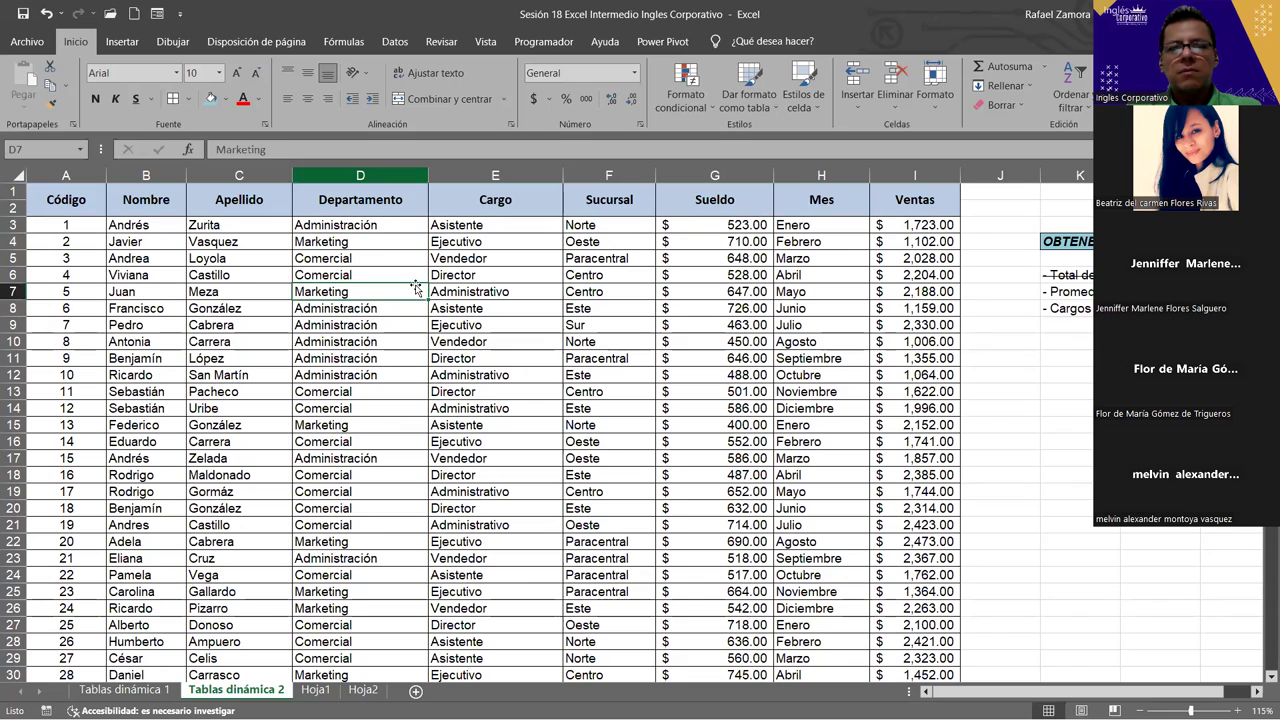
{"action": "left_click", "coordinate": [385, 228]}
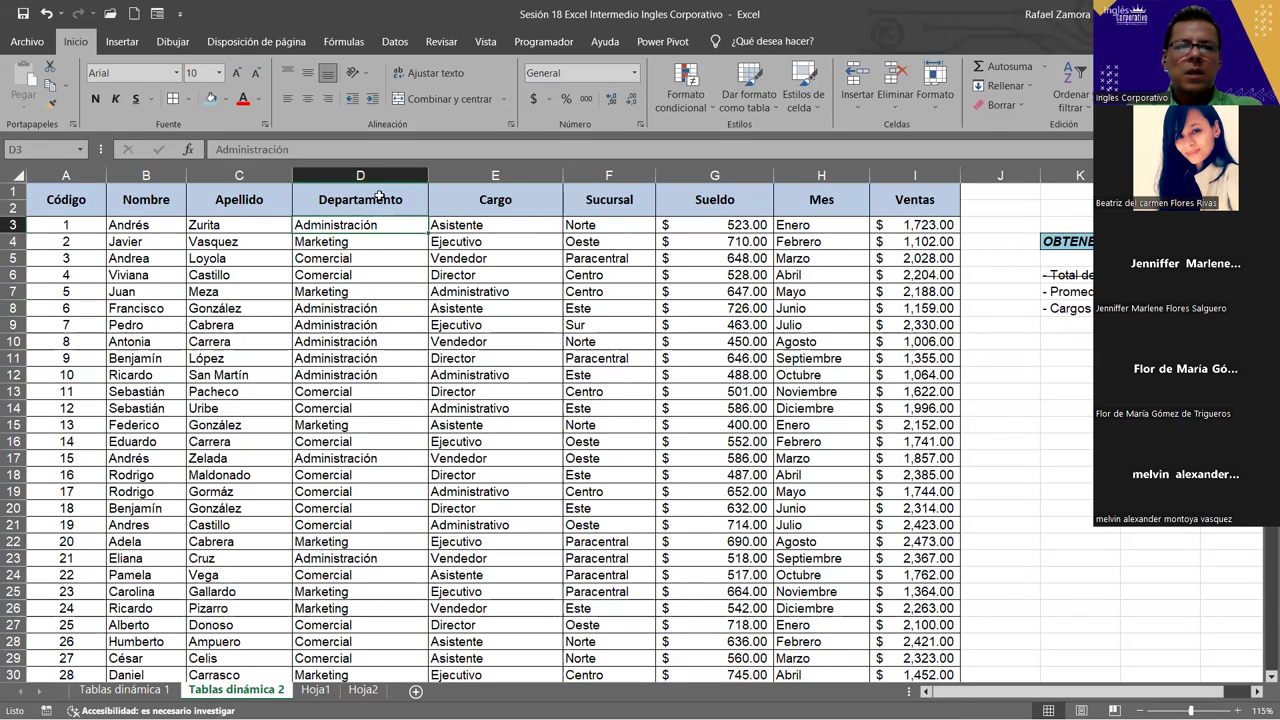
{"action": "left_click", "coordinate": [364, 247]}
{"action": "left_click", "coordinate": [372, 274]}
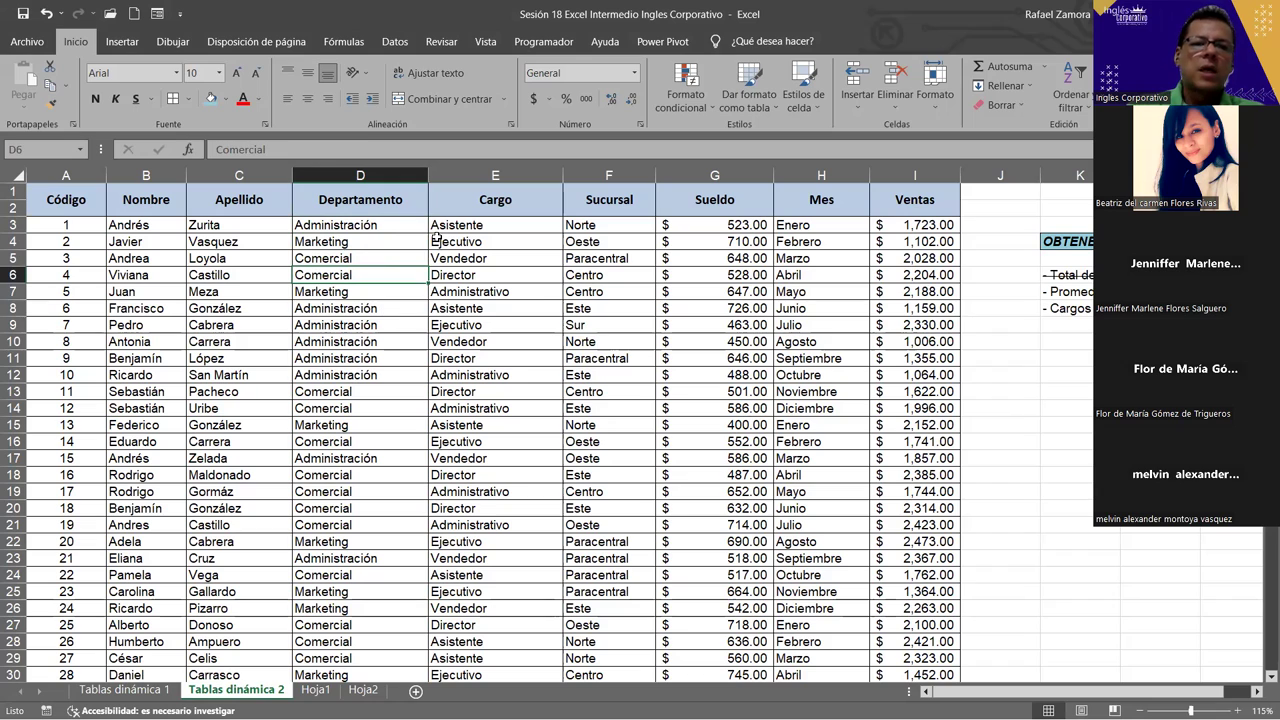
{"action": "left_click", "coordinate": [347, 310]}
{"action": "left_click", "coordinate": [406, 43]}
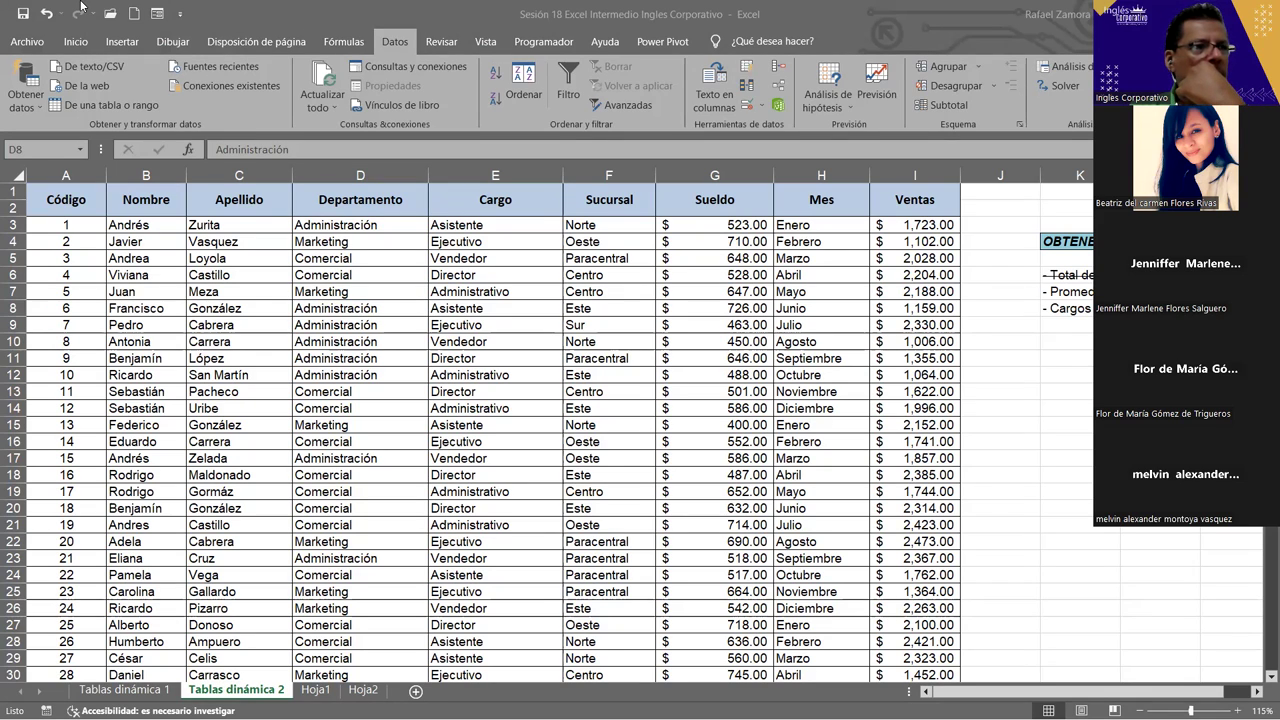
{"action": "left_click", "coordinate": [340, 258]}
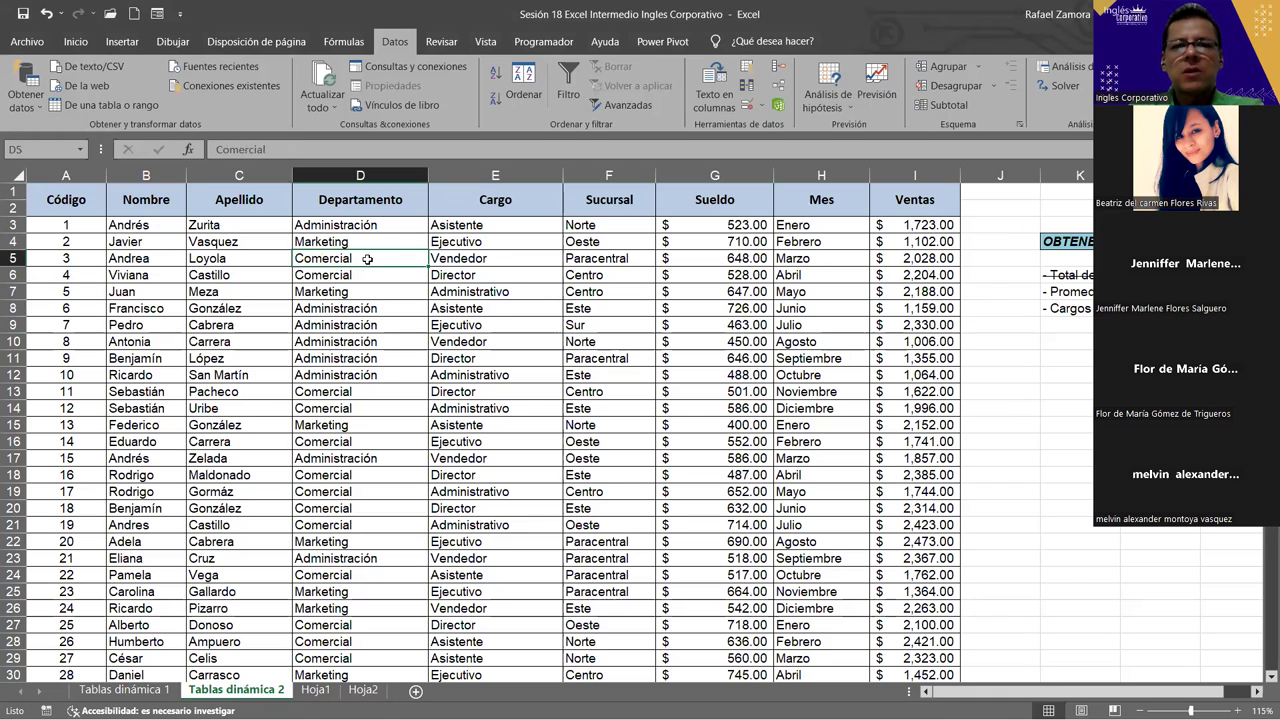
{"action": "left_click", "coordinate": [493, 73]}
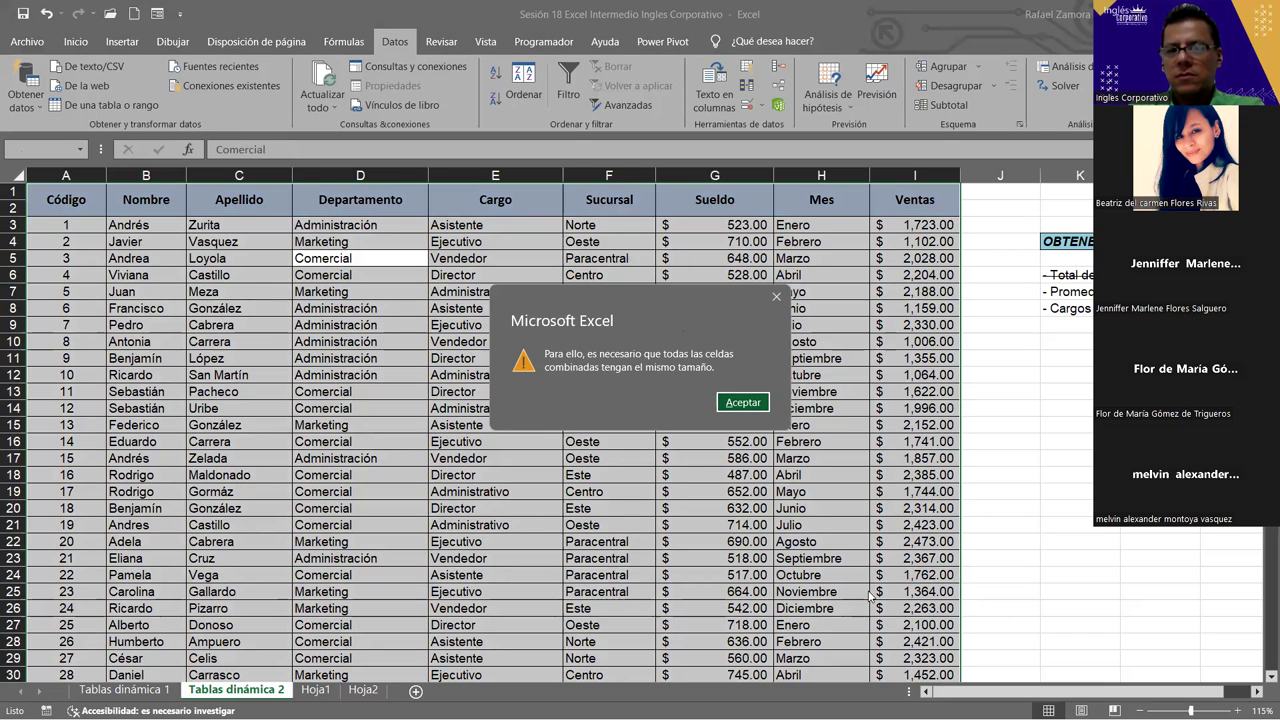
{"action": "left_click", "coordinate": [745, 188]}
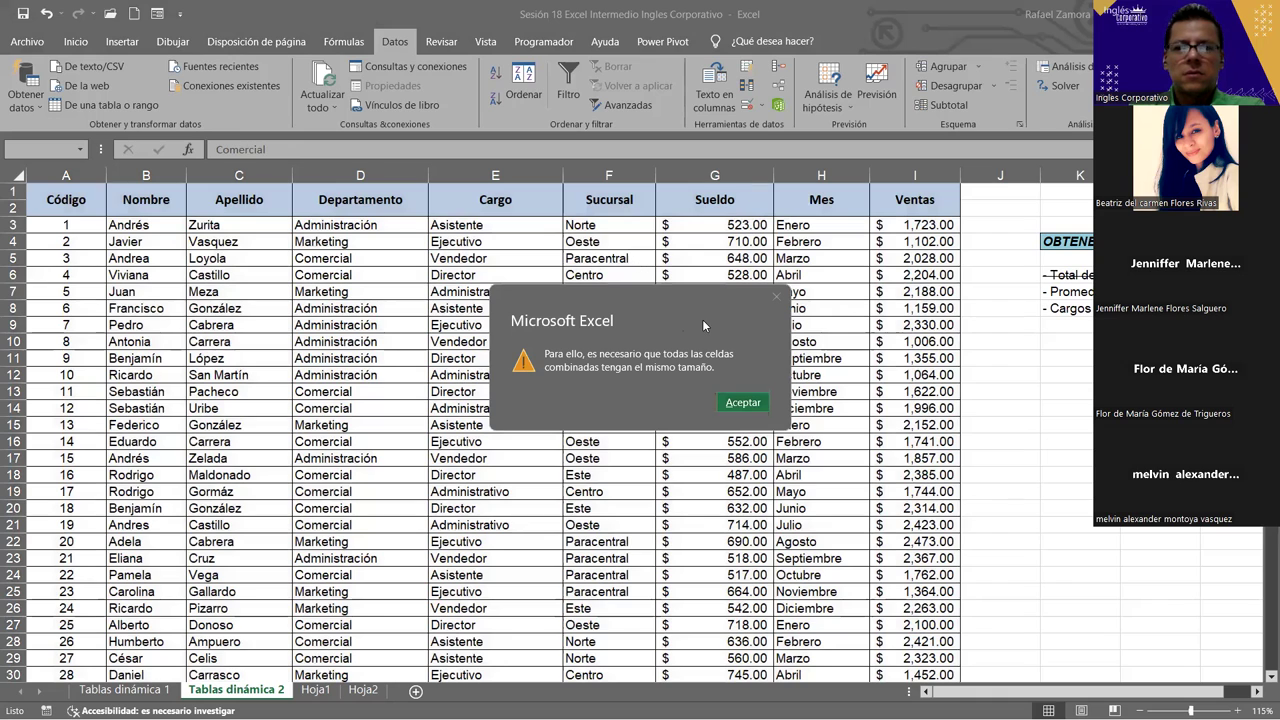
{"action": "left_click", "coordinate": [685, 294]}
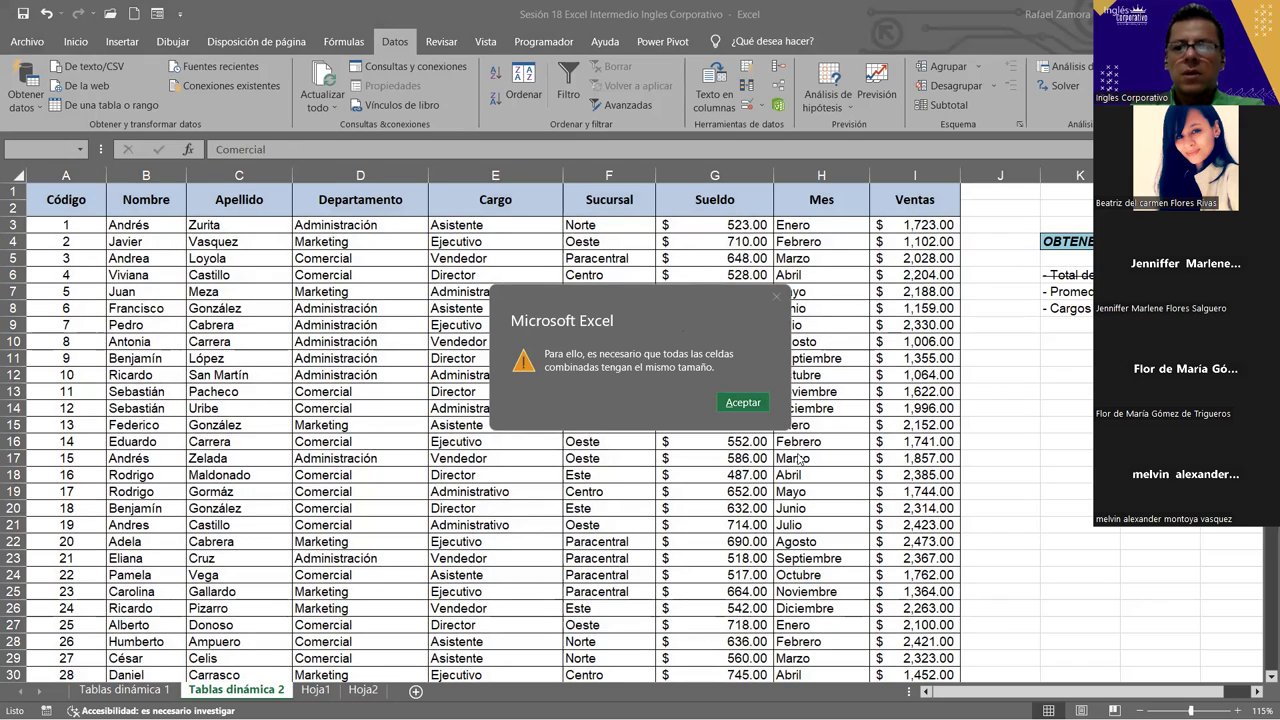
{"action": "left_click", "coordinate": [735, 403]}
Try to sort the employee records by Sucursal in ascending order.
{"action": "left_click", "coordinate": [614, 280]}
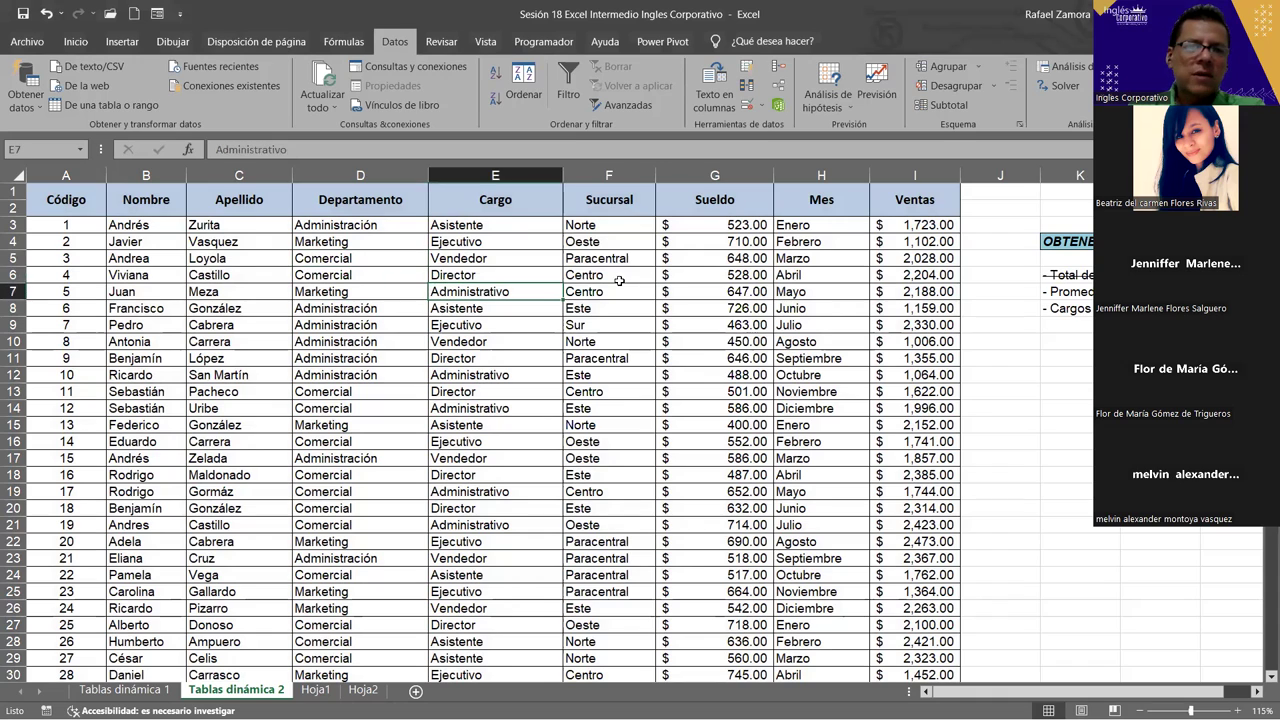
{"action": "mouse_move", "coordinate": [614, 286]}
{"action": "left_mouse_down"}
{"action": "mouse_move", "coordinate": [562, 321]}
{"action": "mouse_move", "coordinate": [518, 324]}
{"action": "mouse_move", "coordinate": [651, 333]}
{"action": "mouse_move", "coordinate": [627, 292]}
{"action": "left_mouse_up"}
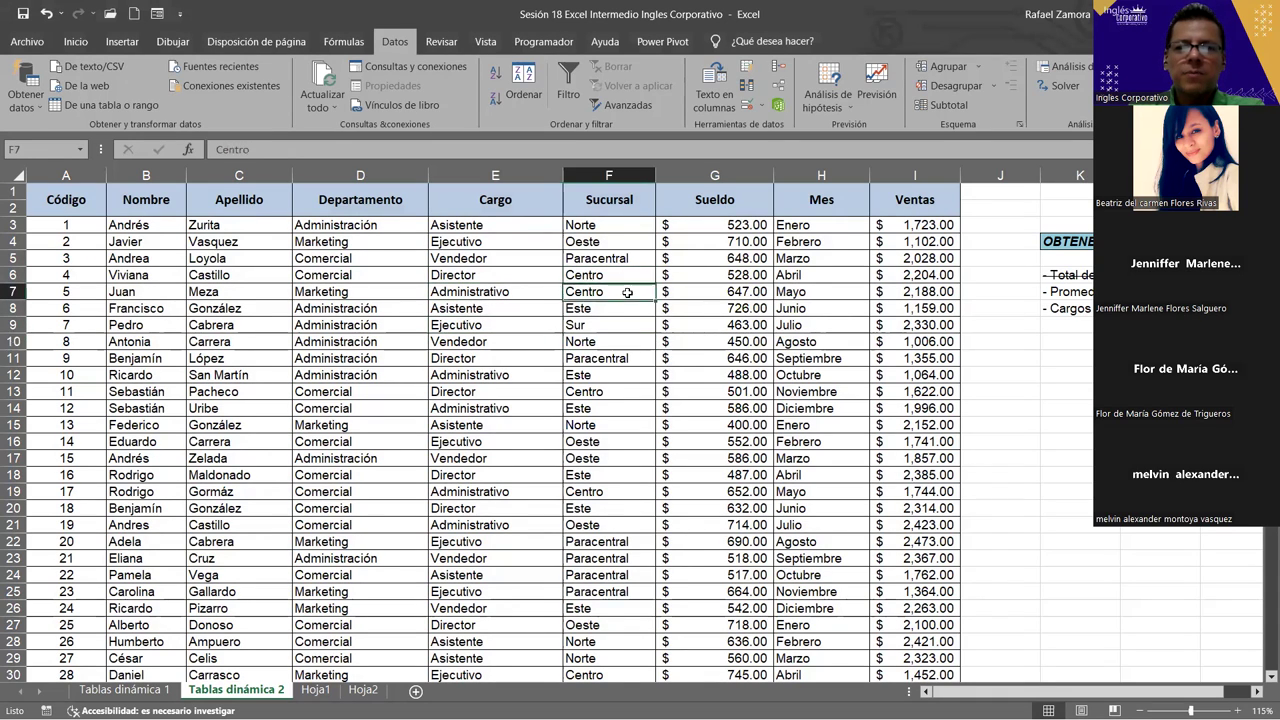
{"action": "left_click", "coordinate": [495, 80]}
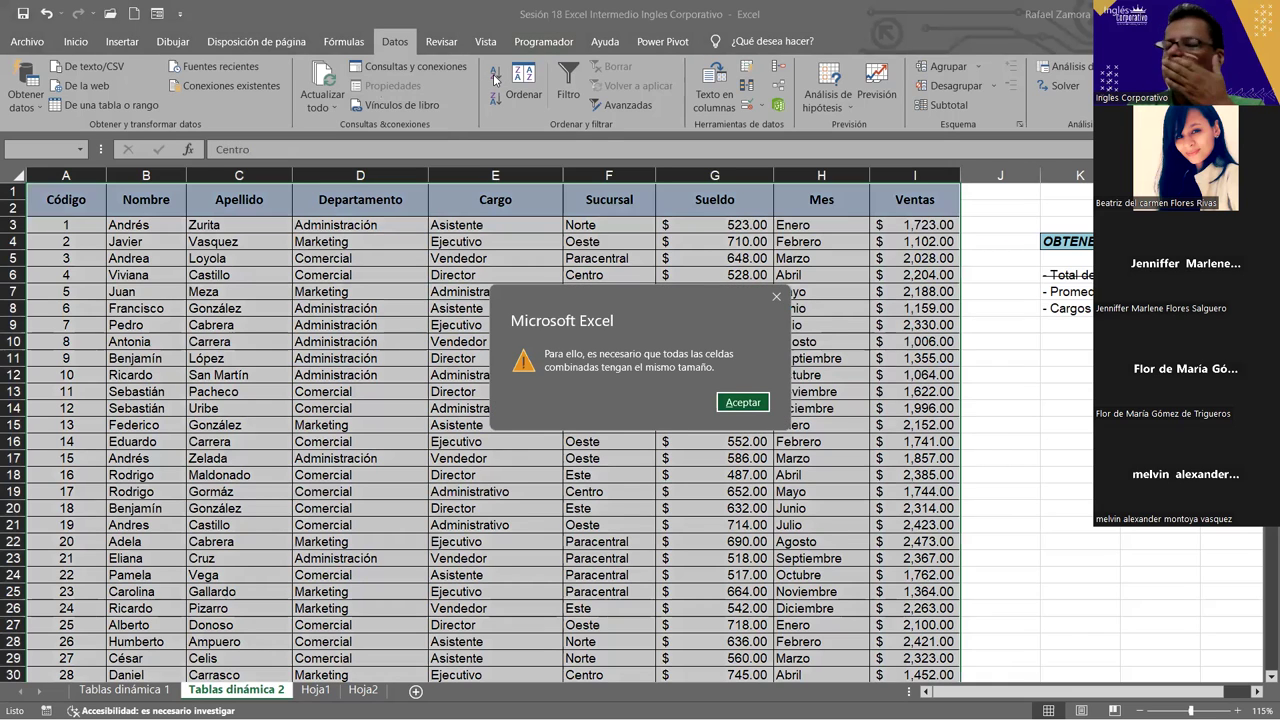
{"action": "left_click", "coordinate": [743, 402]}
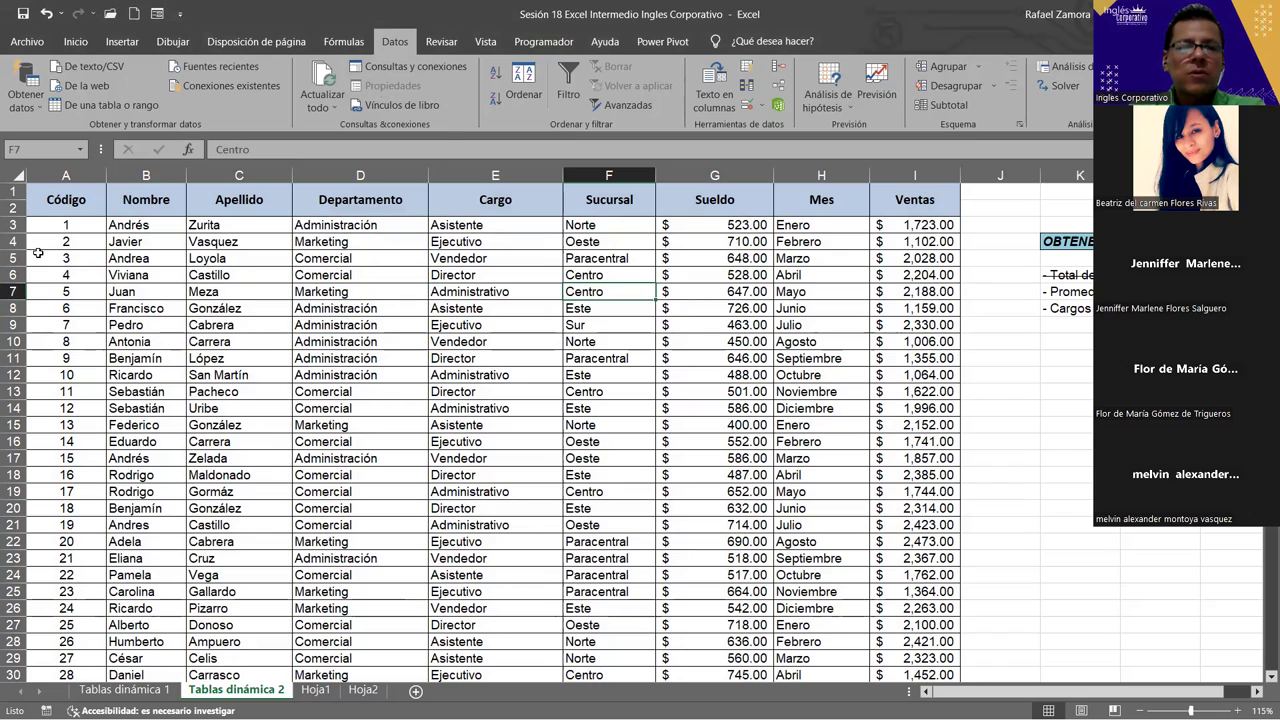
Examine the merged header cells of the employee table, going across the columns from Código to Mes.
{"action": "left_click", "coordinate": [62, 197]}
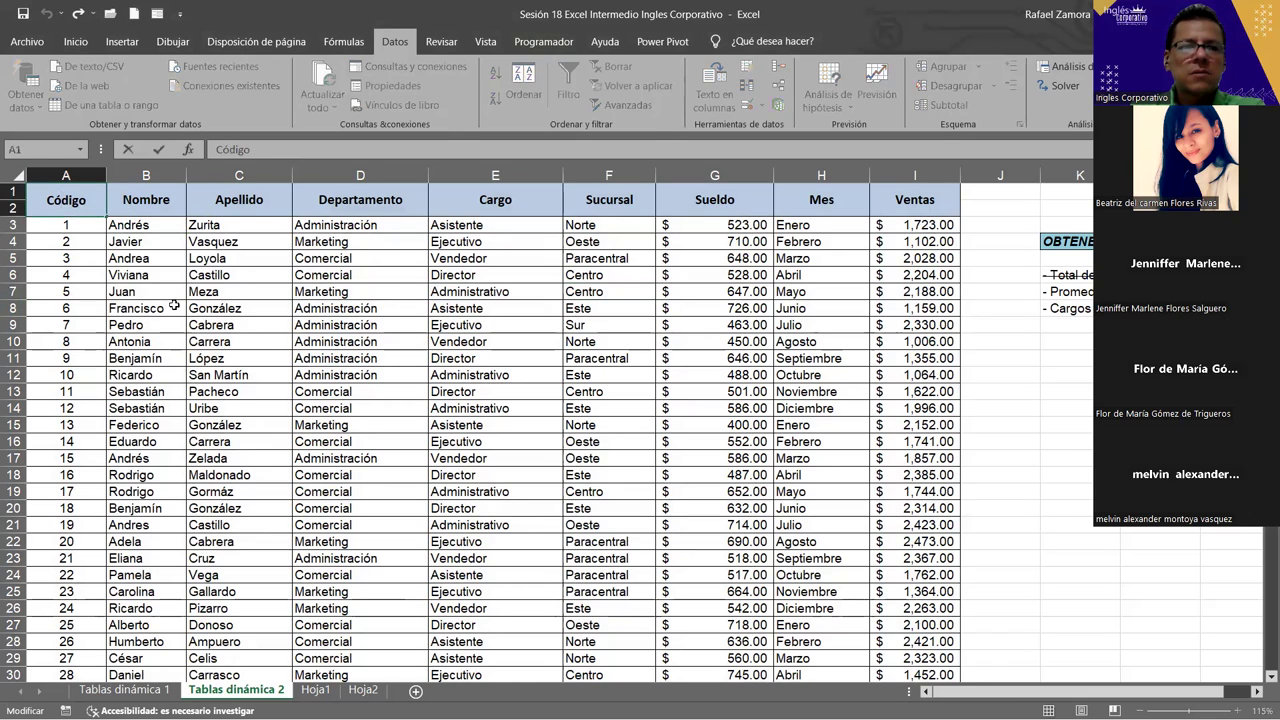
{"action": "key", "text": "Right"}
{"action": "key", "text": "Right"}
{"action": "key", "text": "Right"}
{"action": "key", "text": "Right"}
{"action": "key", "text": "Right"}
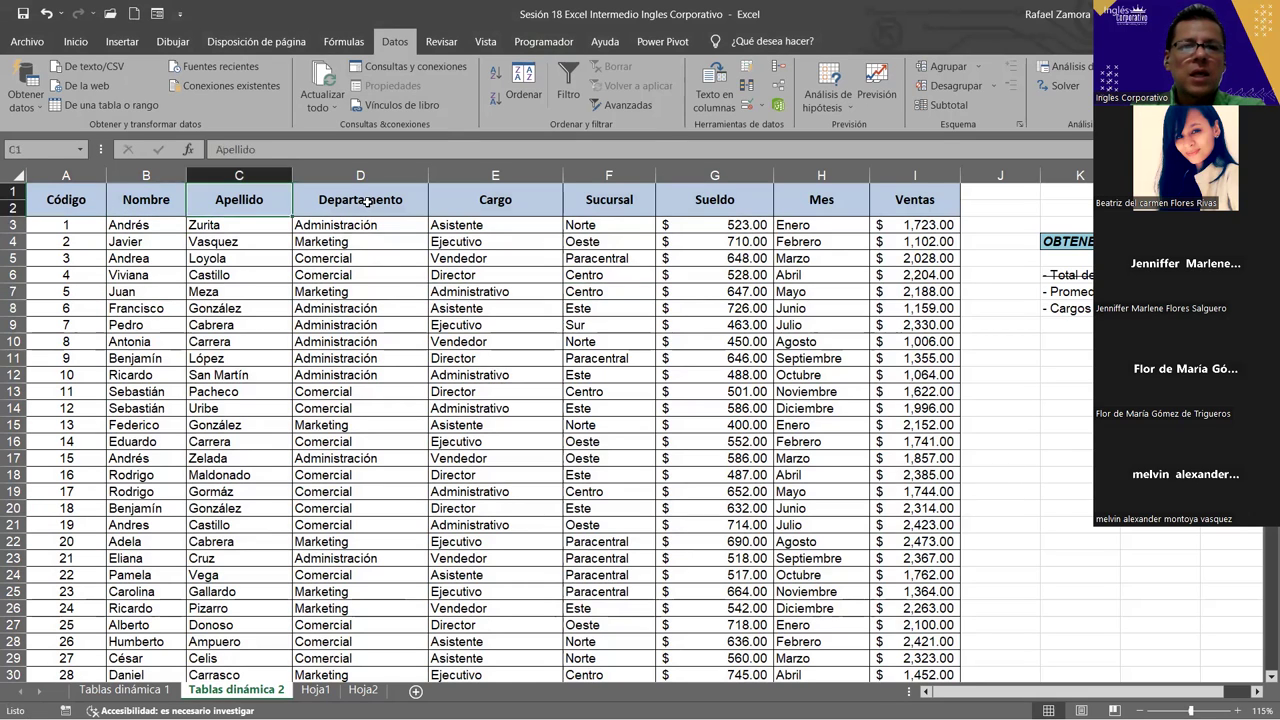
{"action": "key", "text": "Right"}
{"action": "key", "text": "Right"}
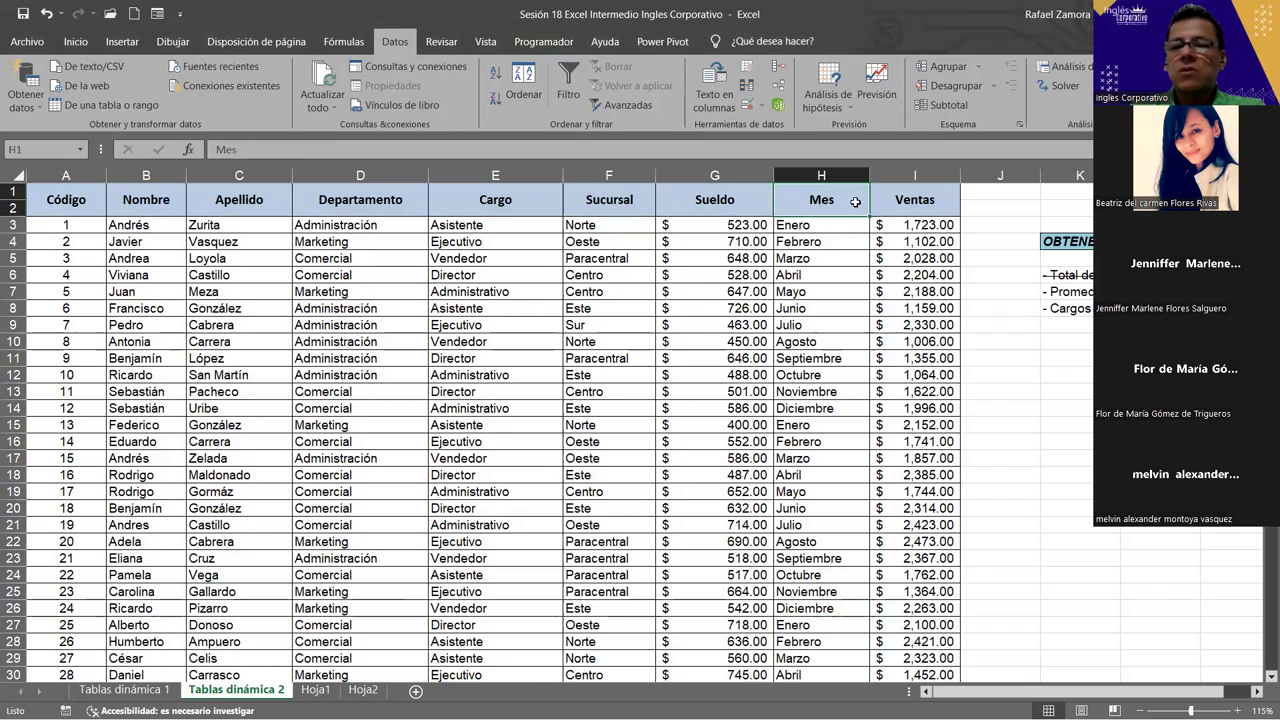
{"action": "left_click", "coordinate": [572, 346]}
Unmerge each header cell of the employee table that spans rows 1 and 2, from Código through Ventas.
{"action": "left_click", "coordinate": [76, 204]}
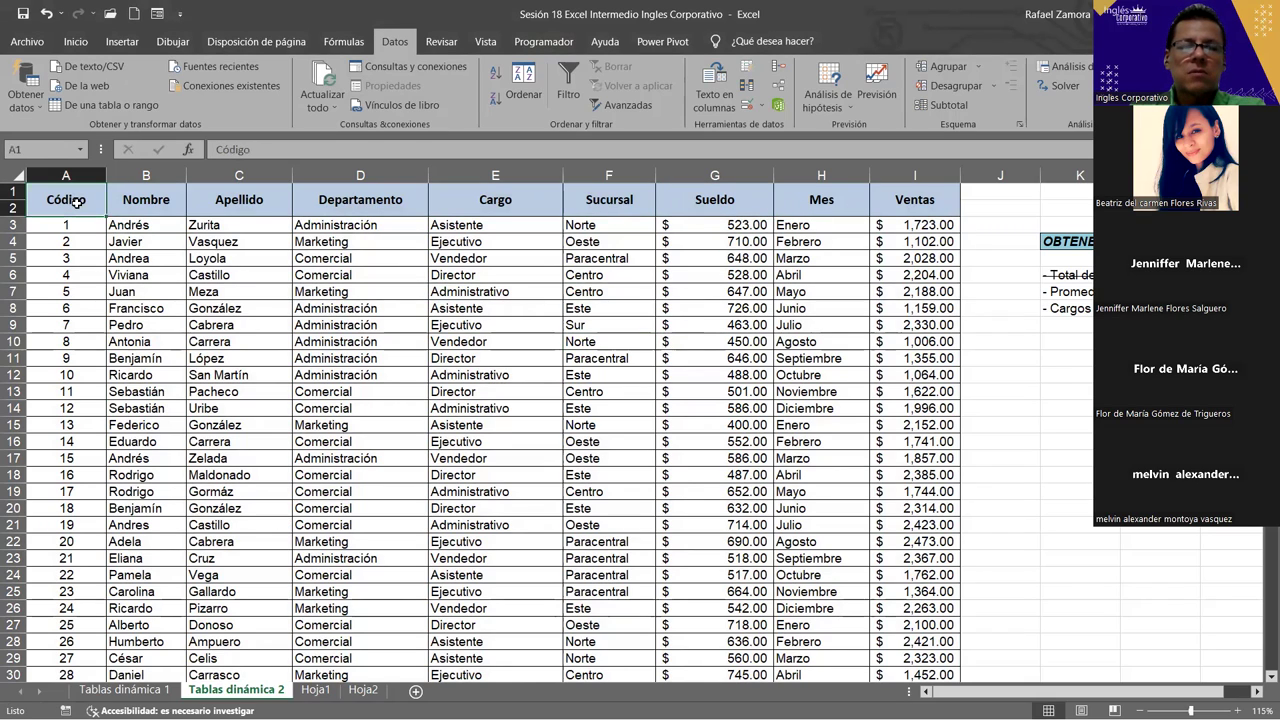
{"action": "left_click", "coordinate": [75, 41]}
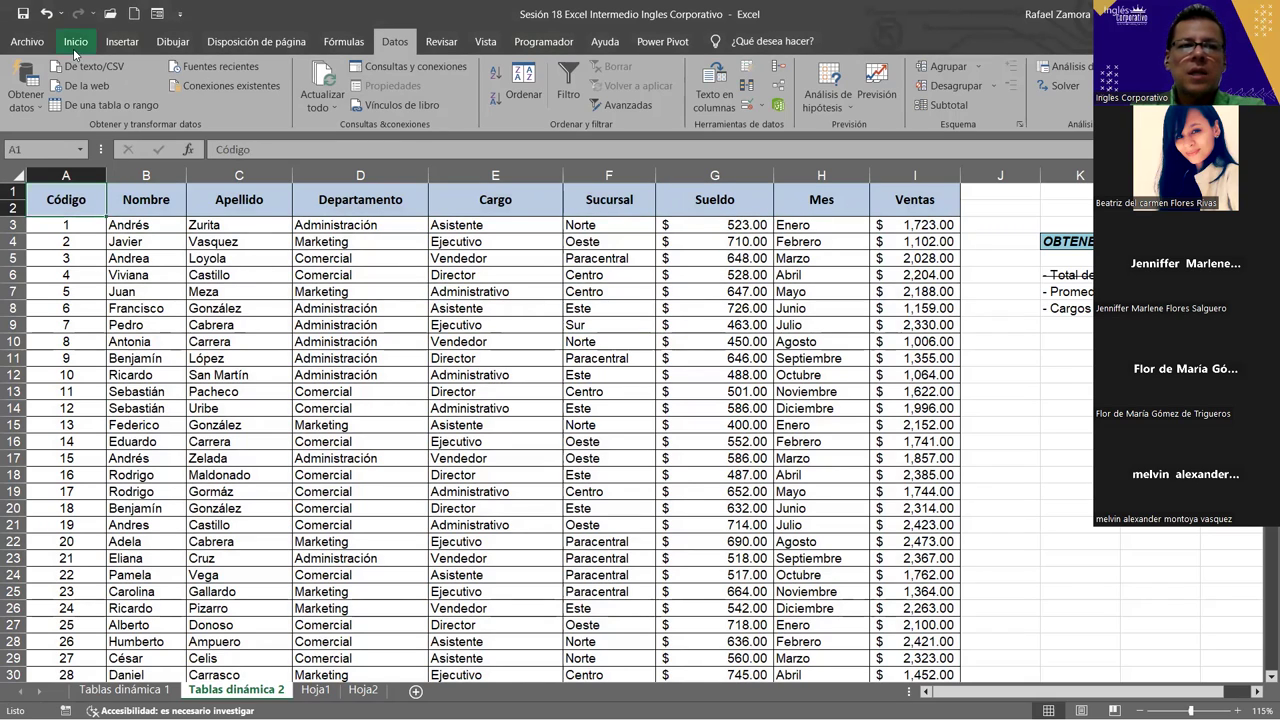
{"action": "left_click", "coordinate": [450, 99]}
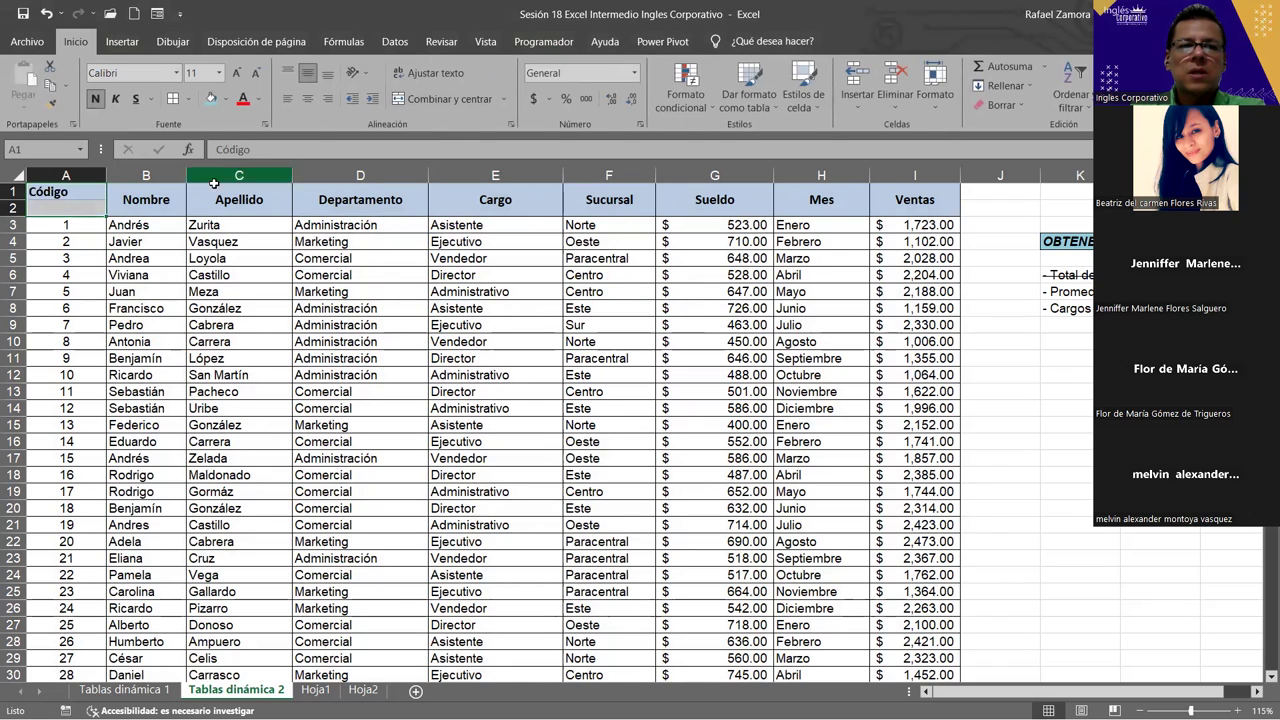
{"action": "left_click", "coordinate": [146, 204]}
{"action": "left_click", "coordinate": [450, 99]}
{"action": "left_click", "coordinate": [271, 207]}
{"action": "left_click", "coordinate": [450, 99]}
{"action": "left_click", "coordinate": [360, 200]}
{"action": "left_click", "coordinate": [450, 99]}
{"action": "left_click", "coordinate": [495, 200]}
{"action": "left_click", "coordinate": [450, 99]}
{"action": "left_click", "coordinate": [609, 200]}
{"action": "left_click", "coordinate": [450, 99]}
{"action": "left_click", "coordinate": [714, 200]}
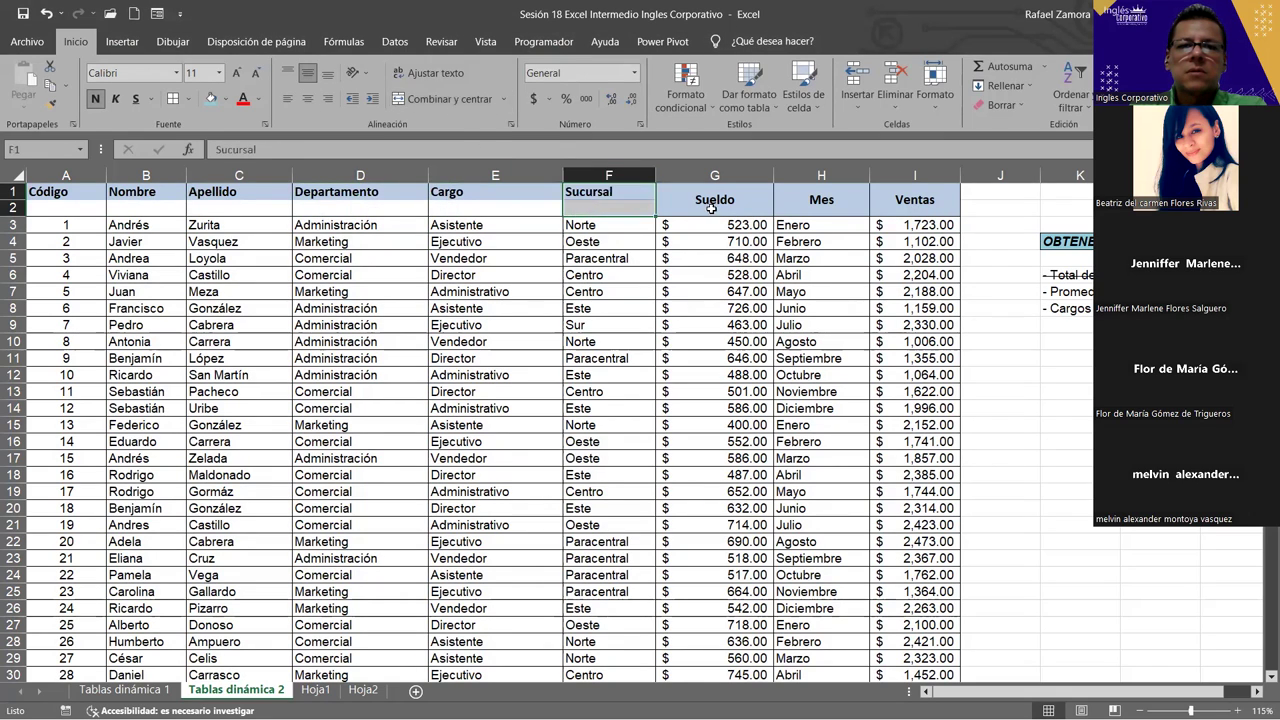
{"action": "left_click", "coordinate": [450, 99]}
{"action": "left_click", "coordinate": [821, 199]}
{"action": "left_click", "coordinate": [450, 99]}
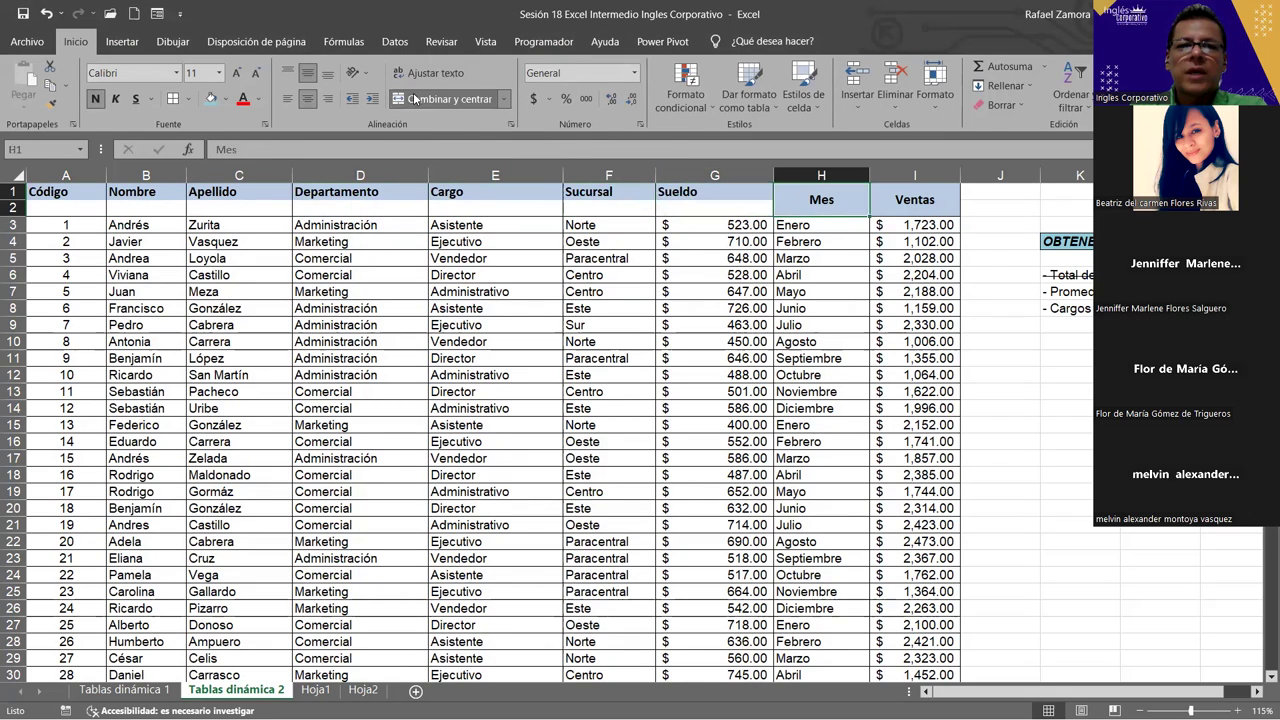
{"action": "left_click", "coordinate": [914, 200]}
{"action": "left_click", "coordinate": [450, 99]}
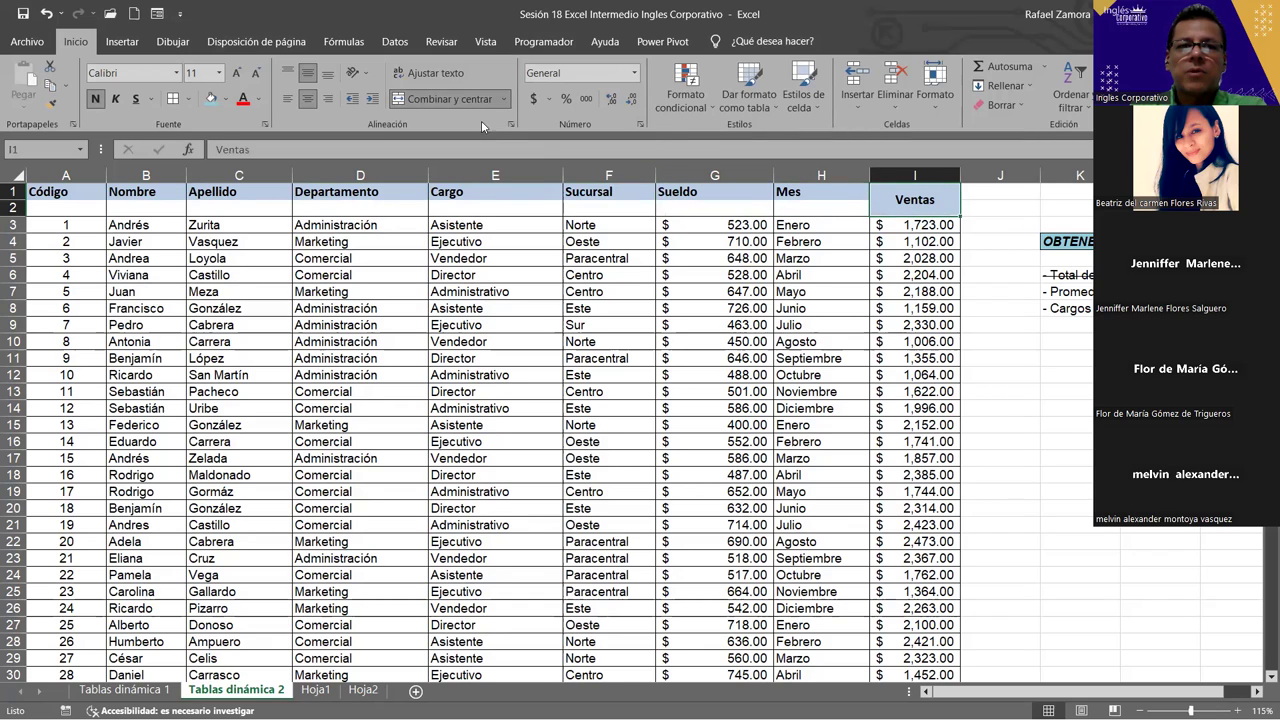
Delete the empty row 2 between the headers and the employee records.
{"action": "left_click", "coordinate": [743, 420]}
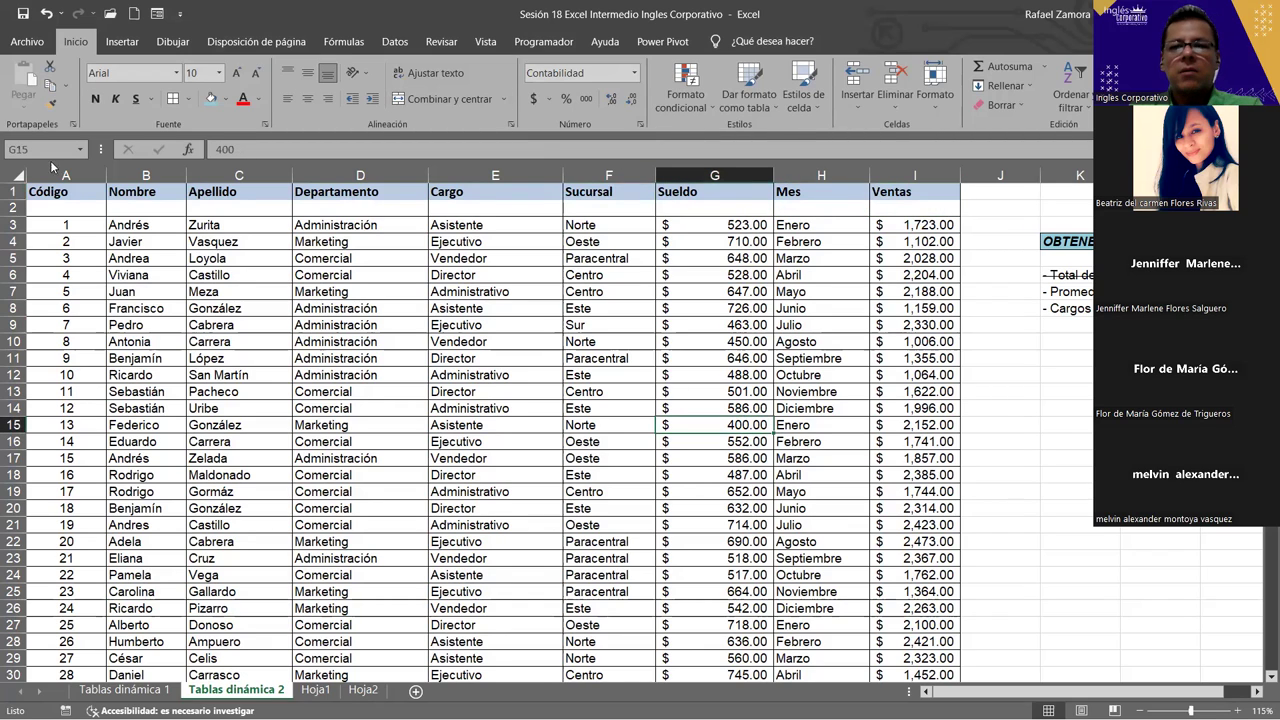
{"action": "left_click", "coordinate": [13, 208]}
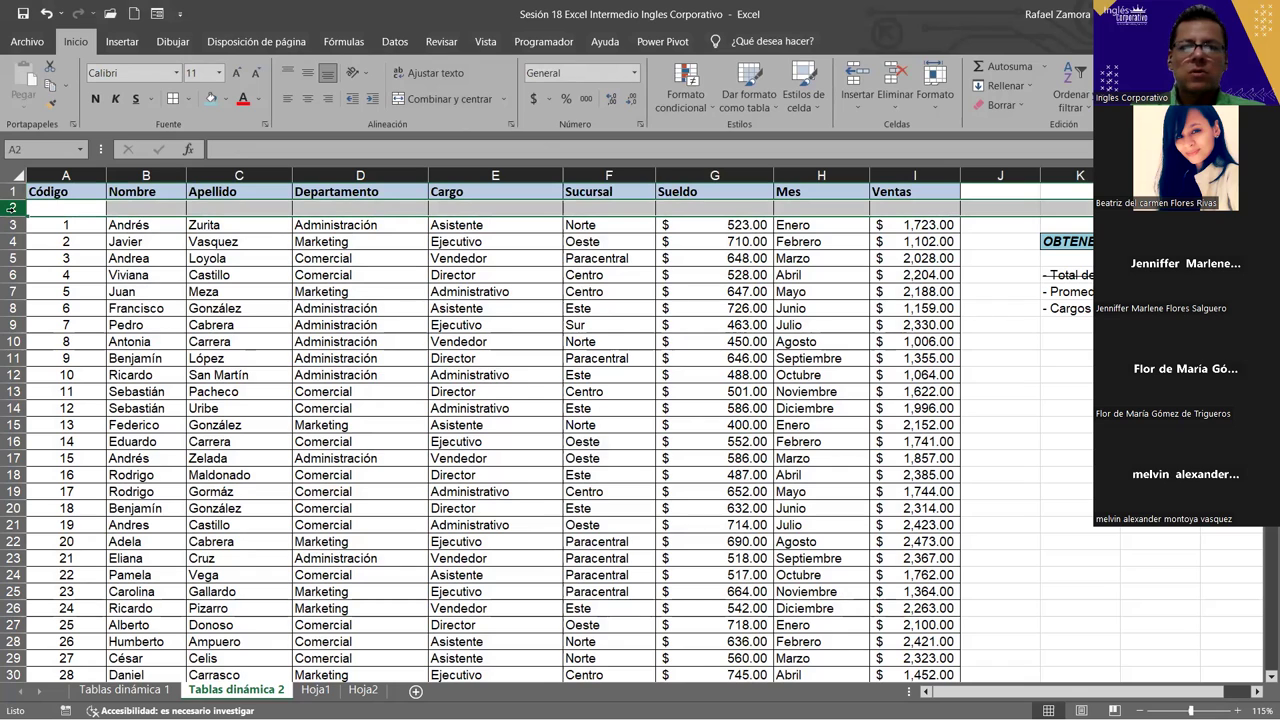
{"action": "key", "text": "ctrl+minus"}
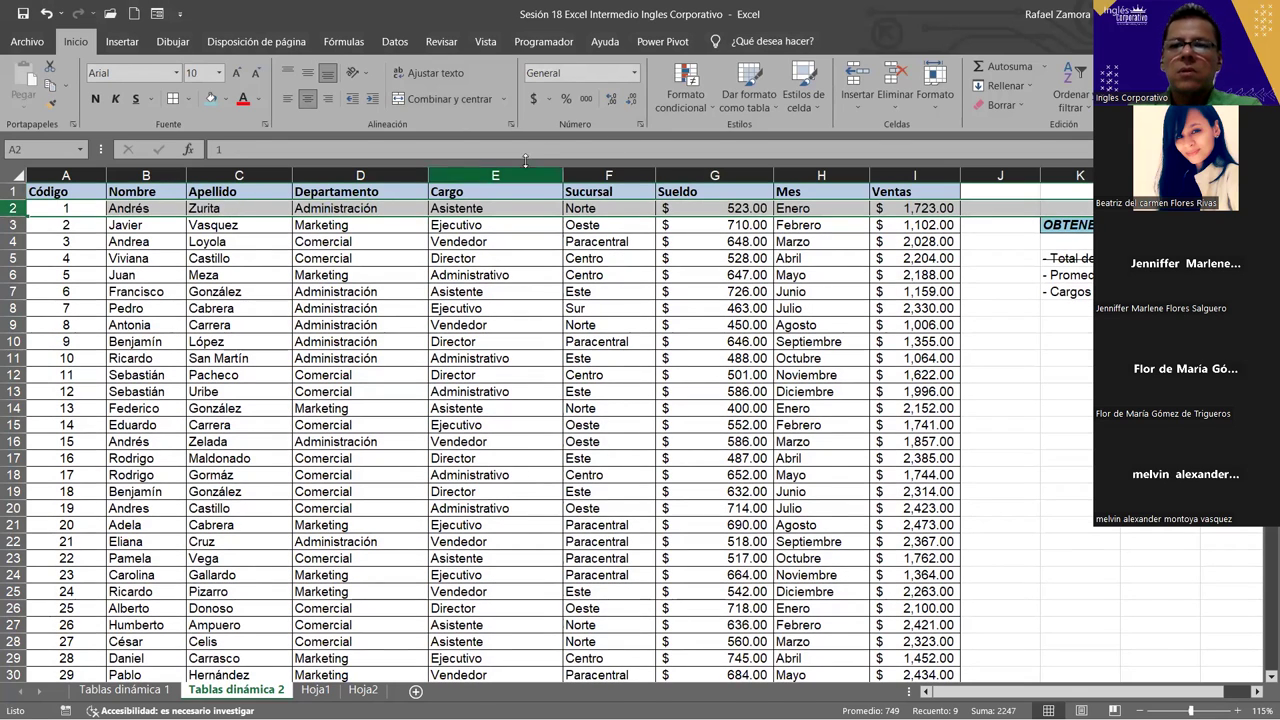
{"action": "left_click_drag", "start_coordinate": [610, 324], "coordinate": [610, 341]}
{"action": "left_click", "coordinate": [343, 238]}
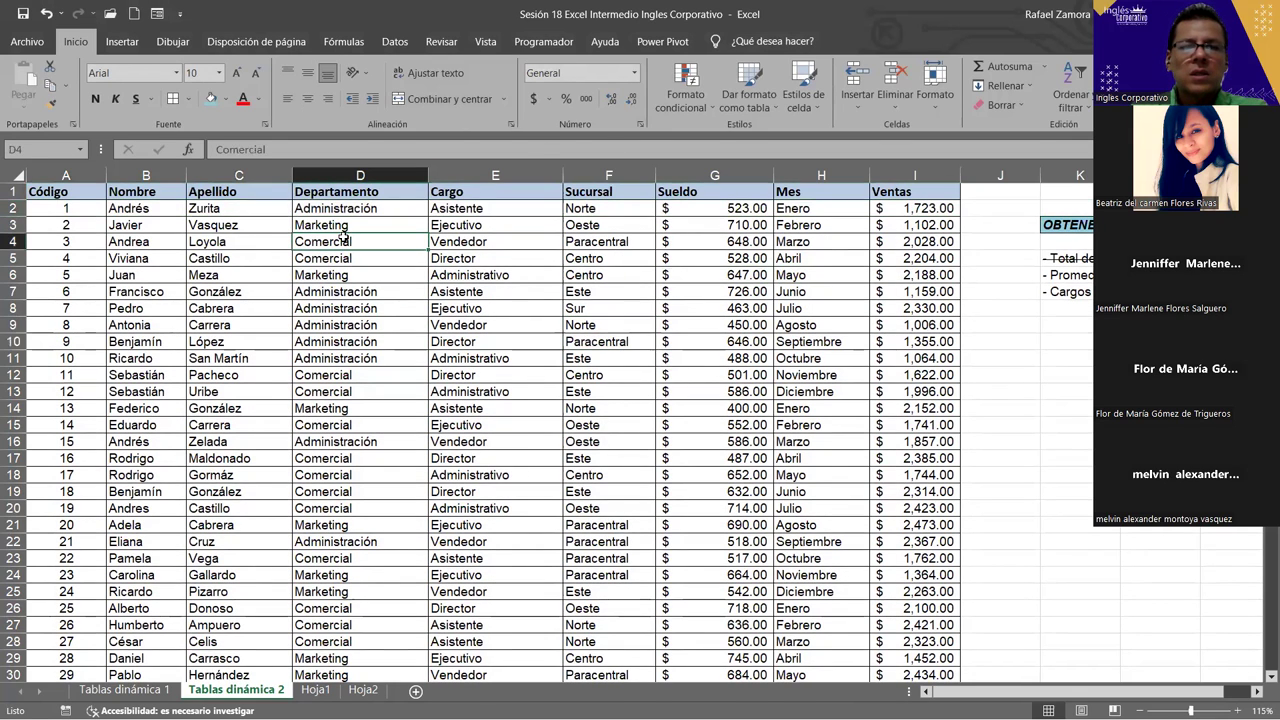
{"action": "left_click", "coordinate": [72, 196]}
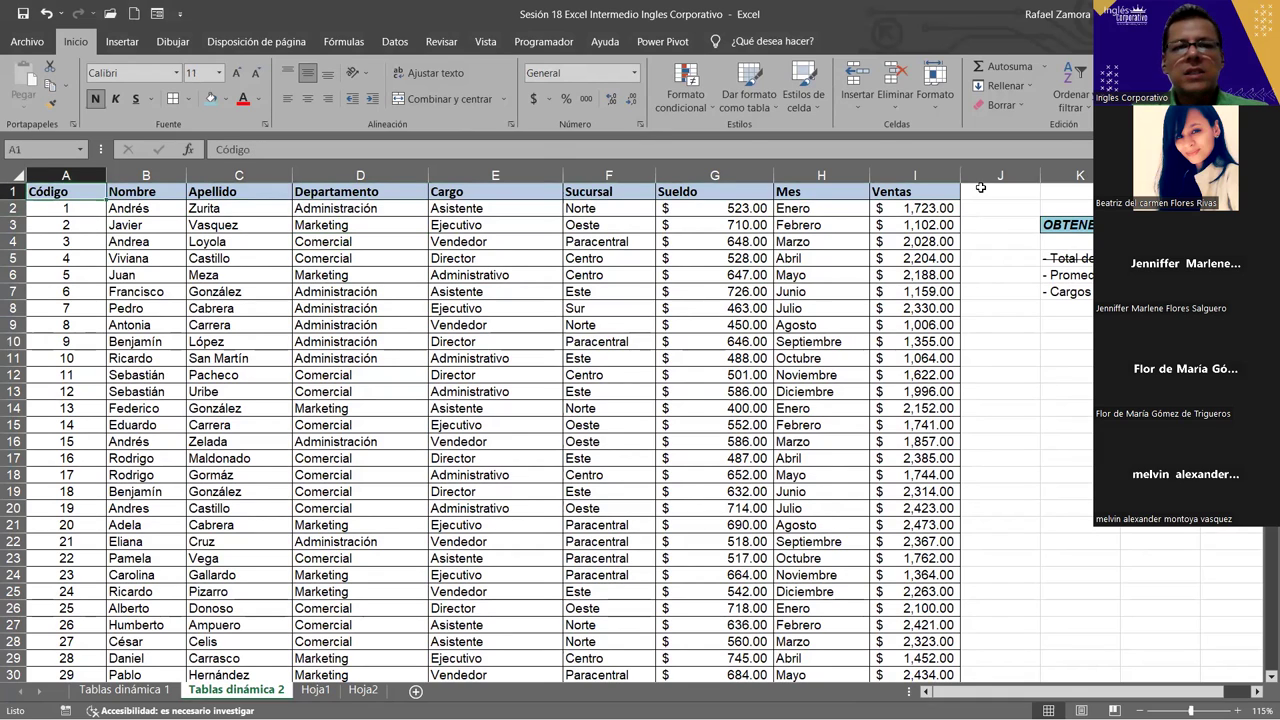
Centre the header cells of the employee table horizontally, from Código through Ventas.
{"action": "left_click", "coordinate": [952, 189], "text": "shift"}
{"action": "left_click", "coordinate": [308, 99]}
{"action": "left_click", "coordinate": [466, 304]}
Try sorting the employee records by Departamento in ascending order and undo the sort.
{"action": "left_click", "coordinate": [310, 276]}
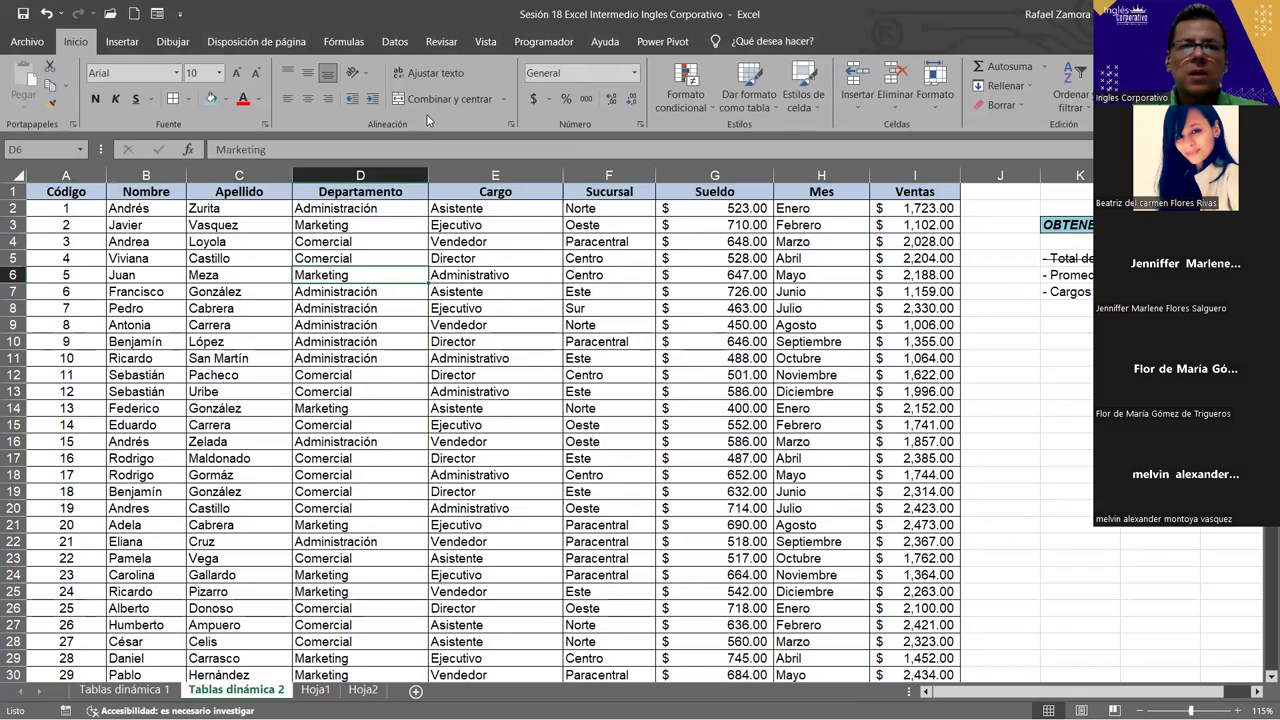
{"action": "left_click", "coordinate": [394, 42]}
{"action": "left_click", "coordinate": [499, 73]}
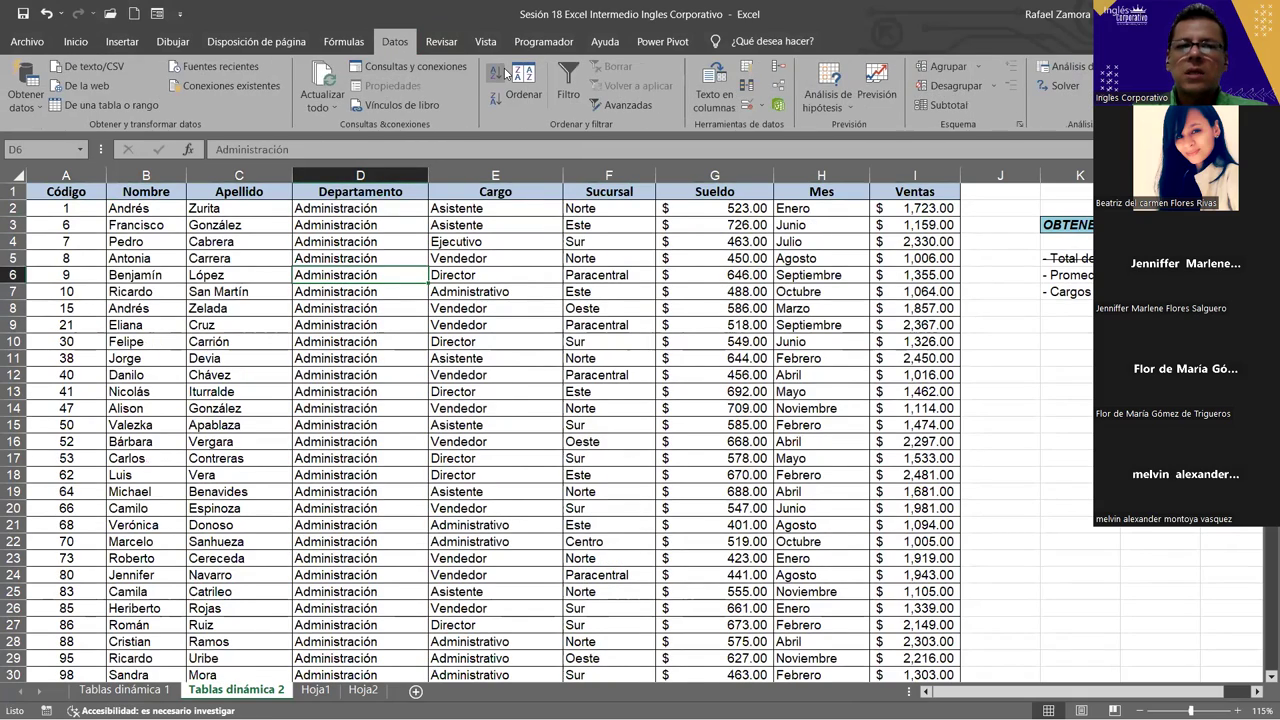
{"action": "key", "text": "ctrl+z"}
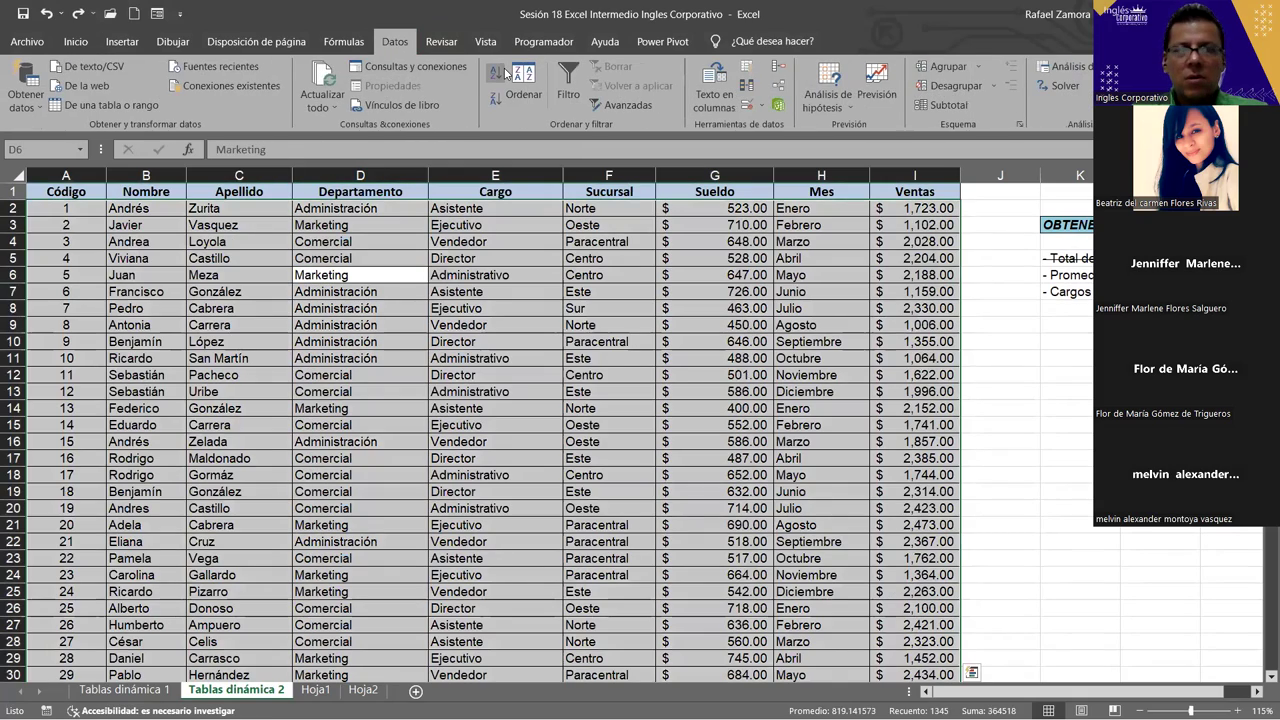
{"action": "left_click", "coordinate": [673, 391]}
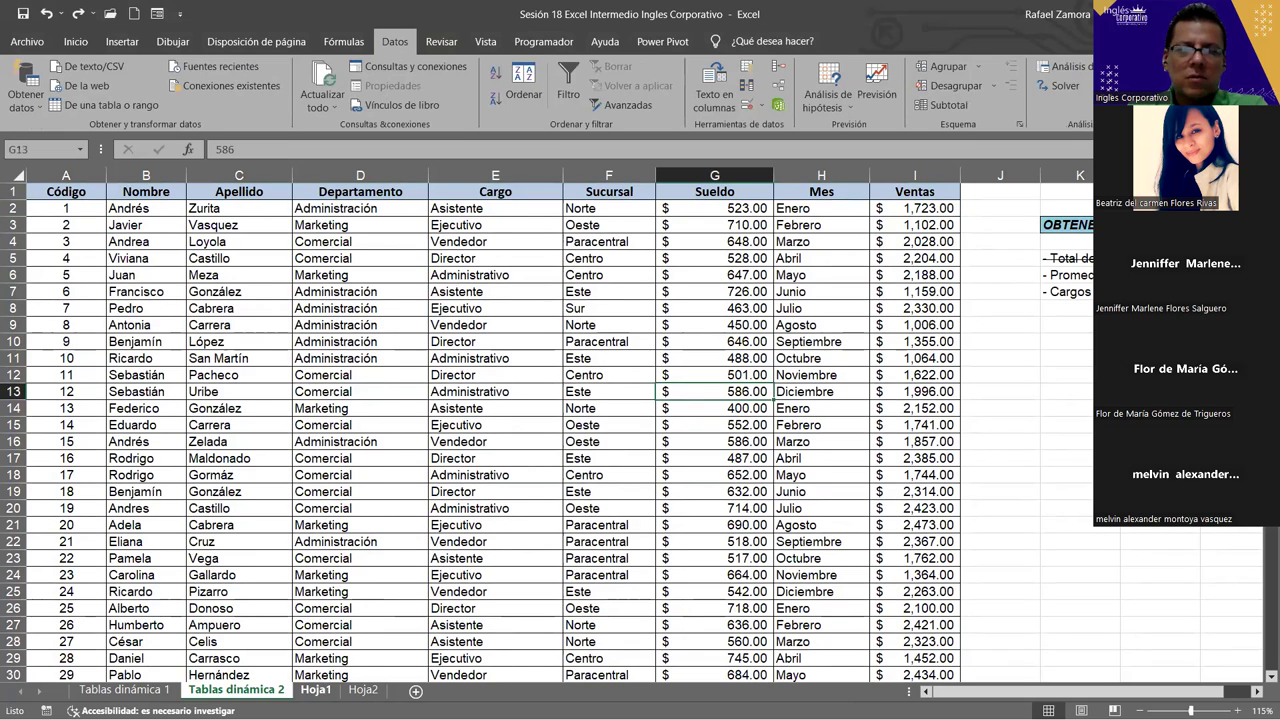
Refresh the pivot table of total salaries by department on Hoja1.
{"action": "left_click", "coordinate": [315, 690]}
{"action": "left_click", "coordinate": [252, 300]}
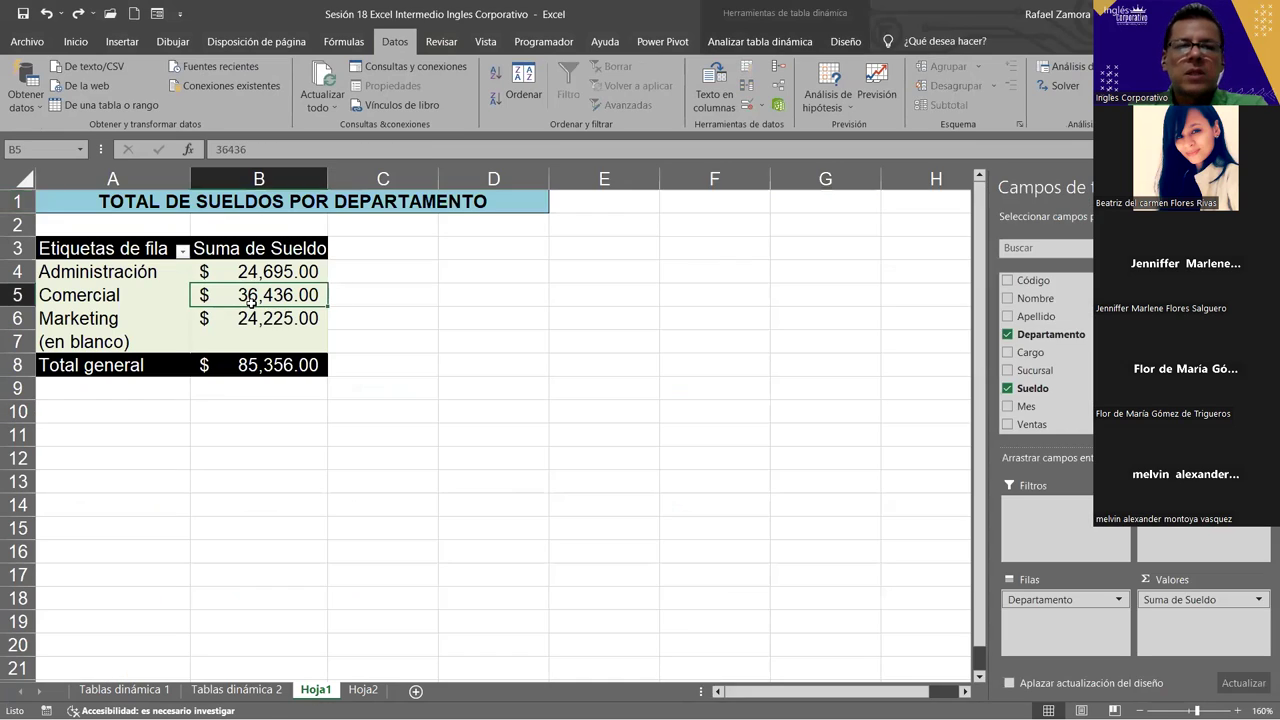
{"action": "right_click", "coordinate": [252, 300]}
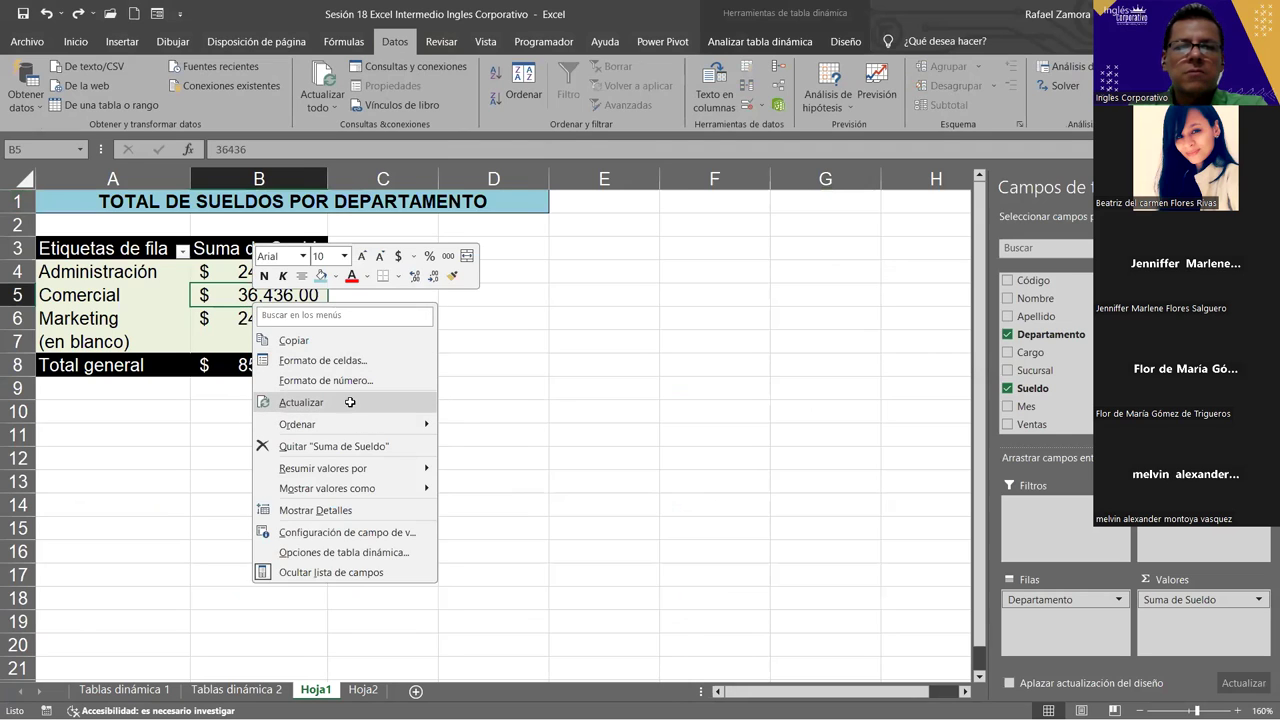
{"action": "left_click", "coordinate": [351, 405]}
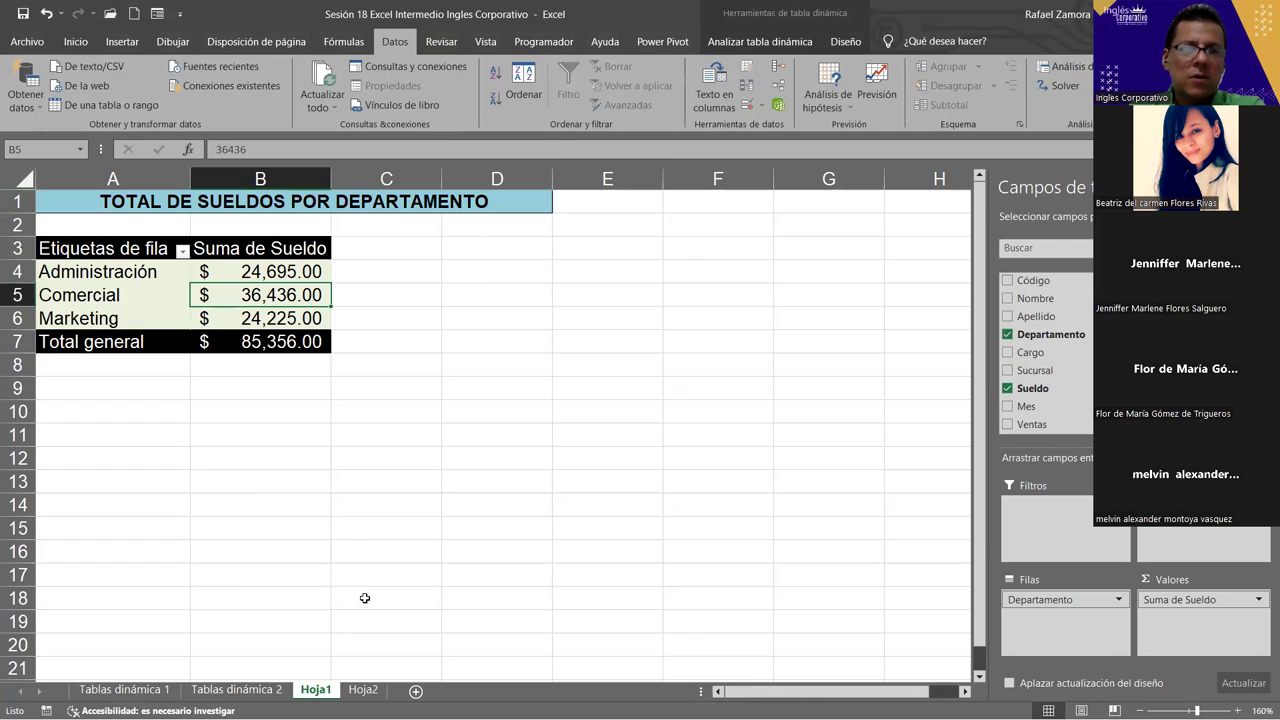
Refresh the pivot table of average salaries by branch on Hoja2 and check the refreshed department totals on Hoja1.
{"action": "left_click", "coordinate": [358, 692]}
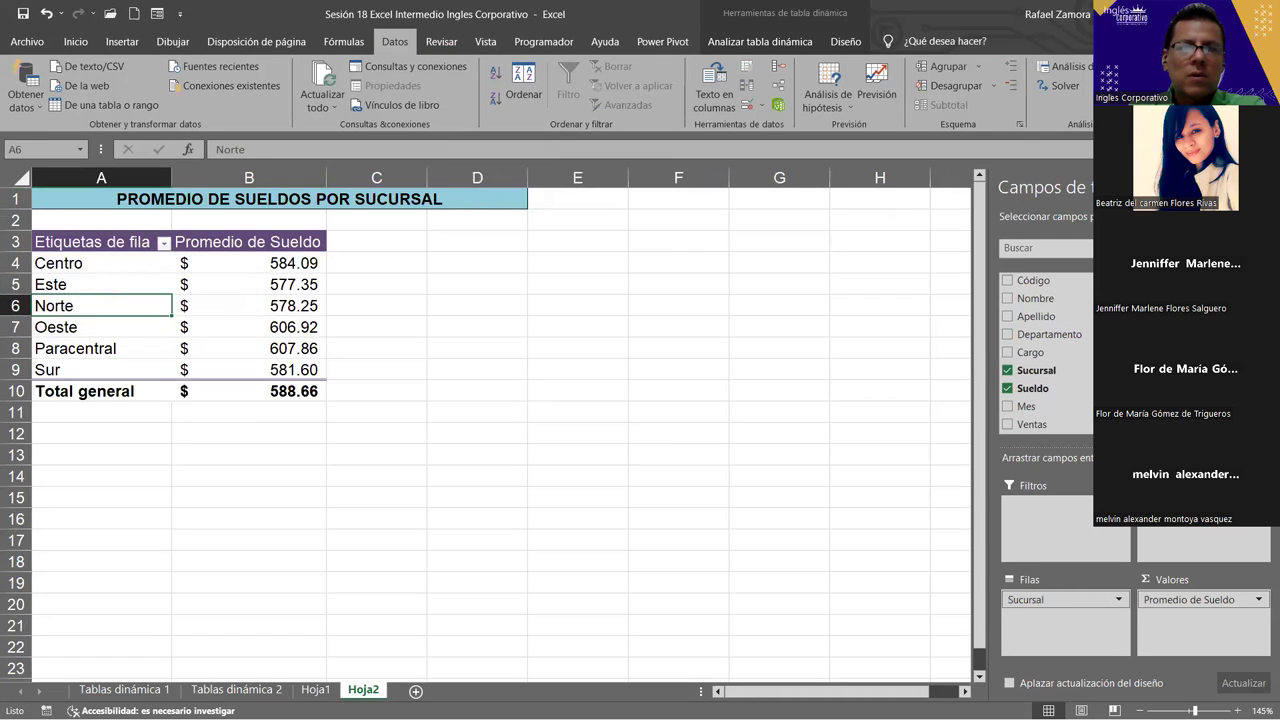
{"action": "right_click", "coordinate": [256, 310]}
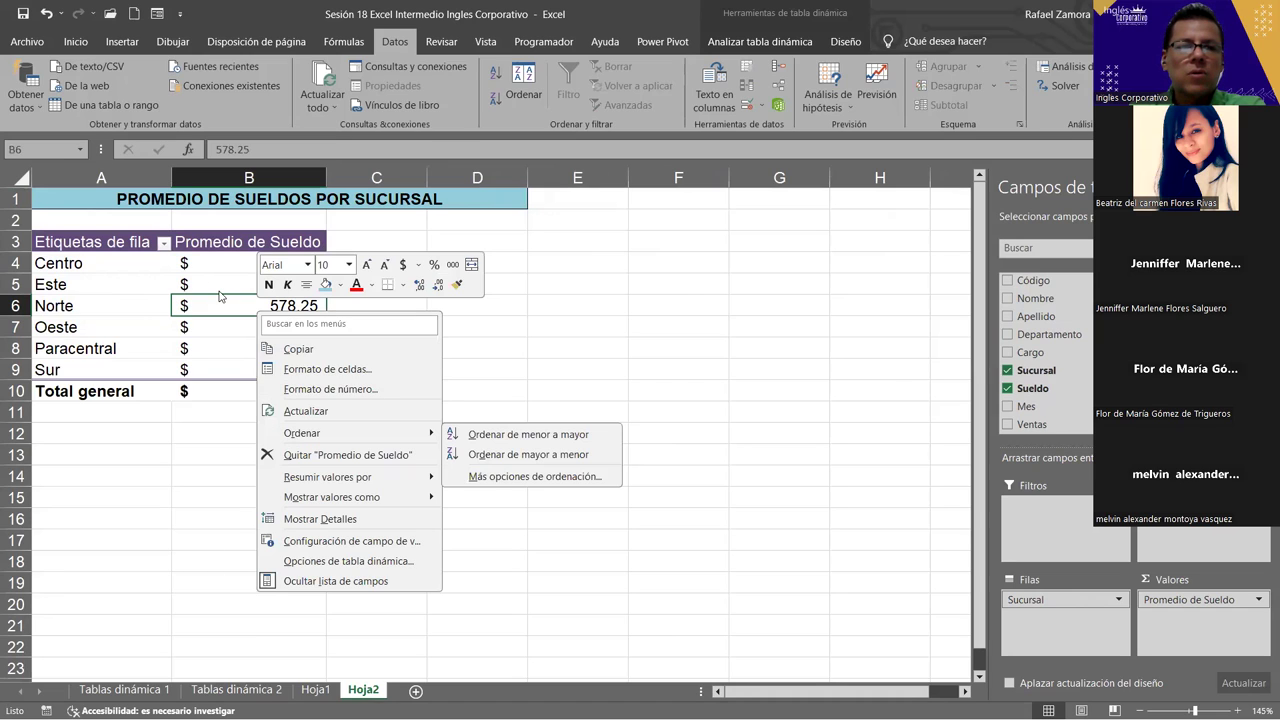
{"action": "left_click", "coordinate": [244, 318]}
{"action": "right_click", "coordinate": [224, 304]}
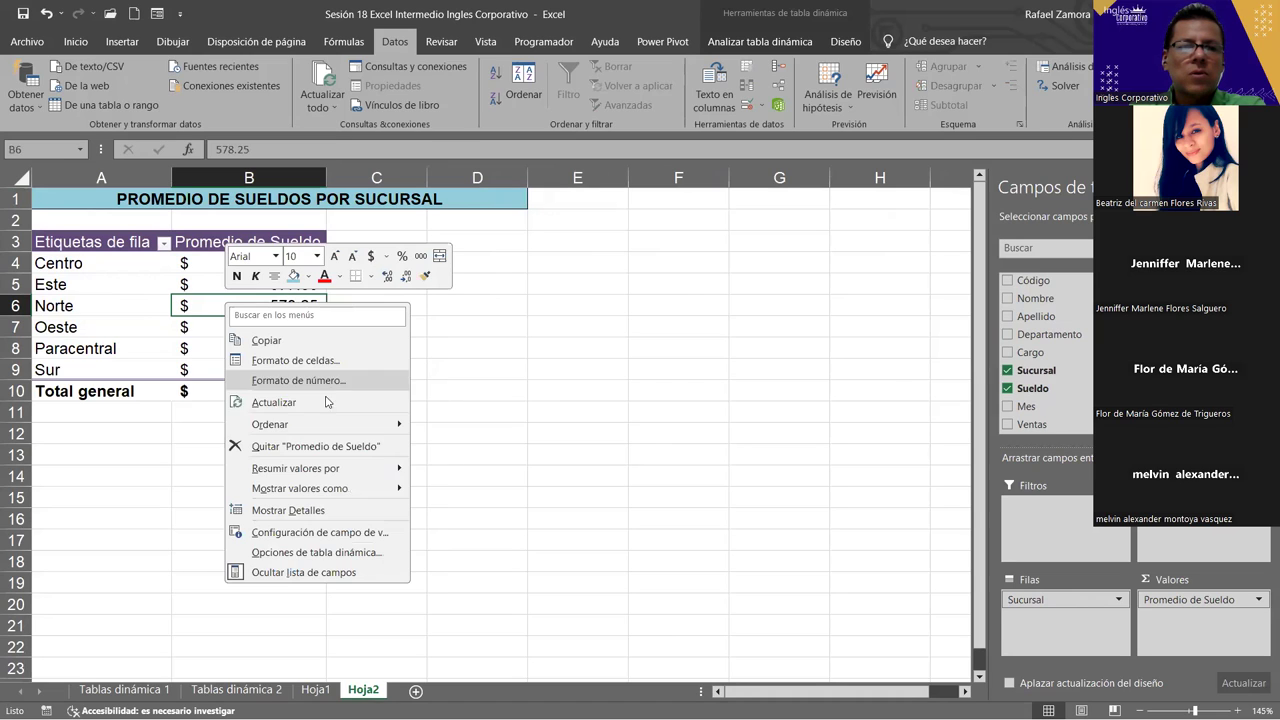
{"action": "left_click", "coordinate": [320, 410]}
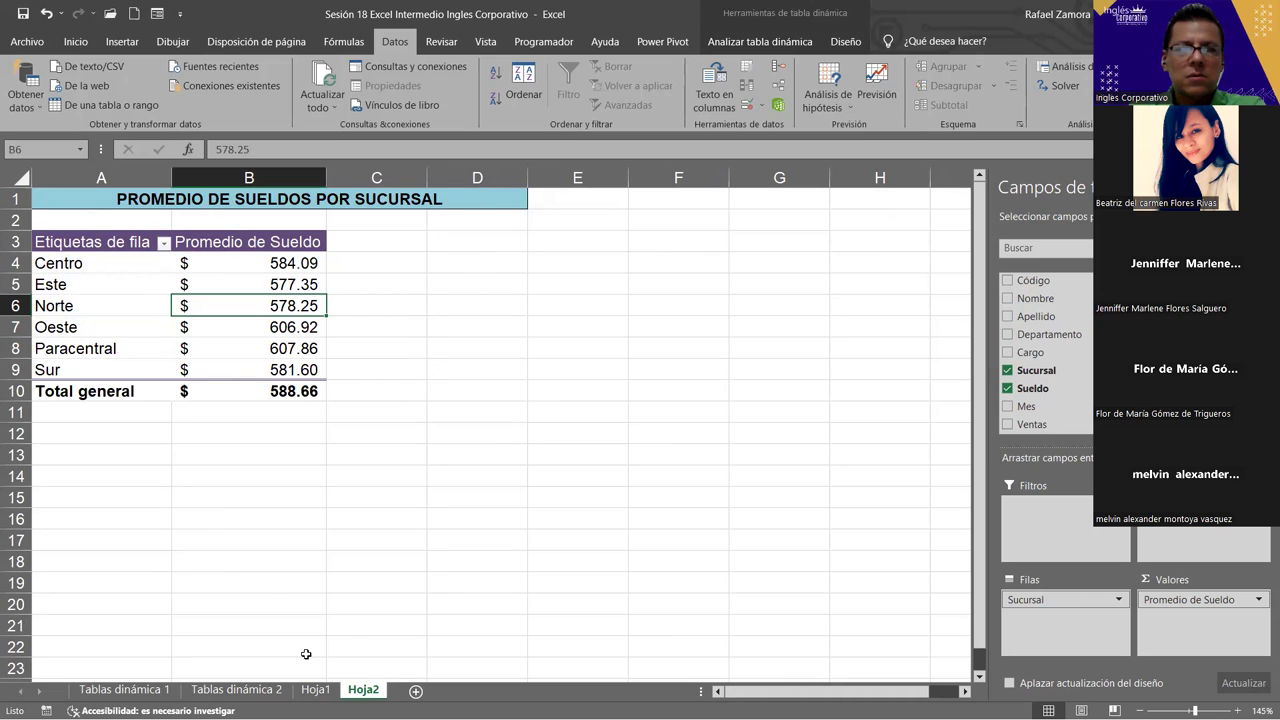
{"action": "left_click", "coordinate": [316, 690]}
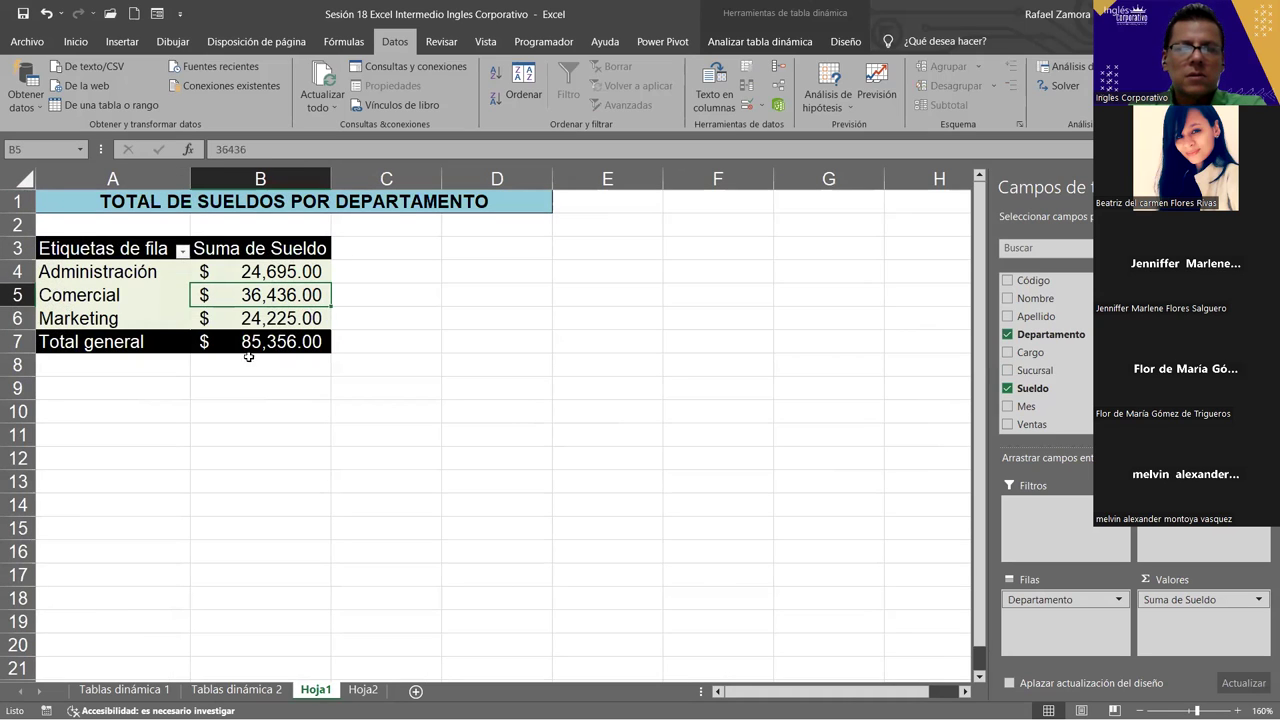
{"action": "left_click", "coordinate": [307, 501]}
{"action": "left_click", "coordinate": [363, 690]}
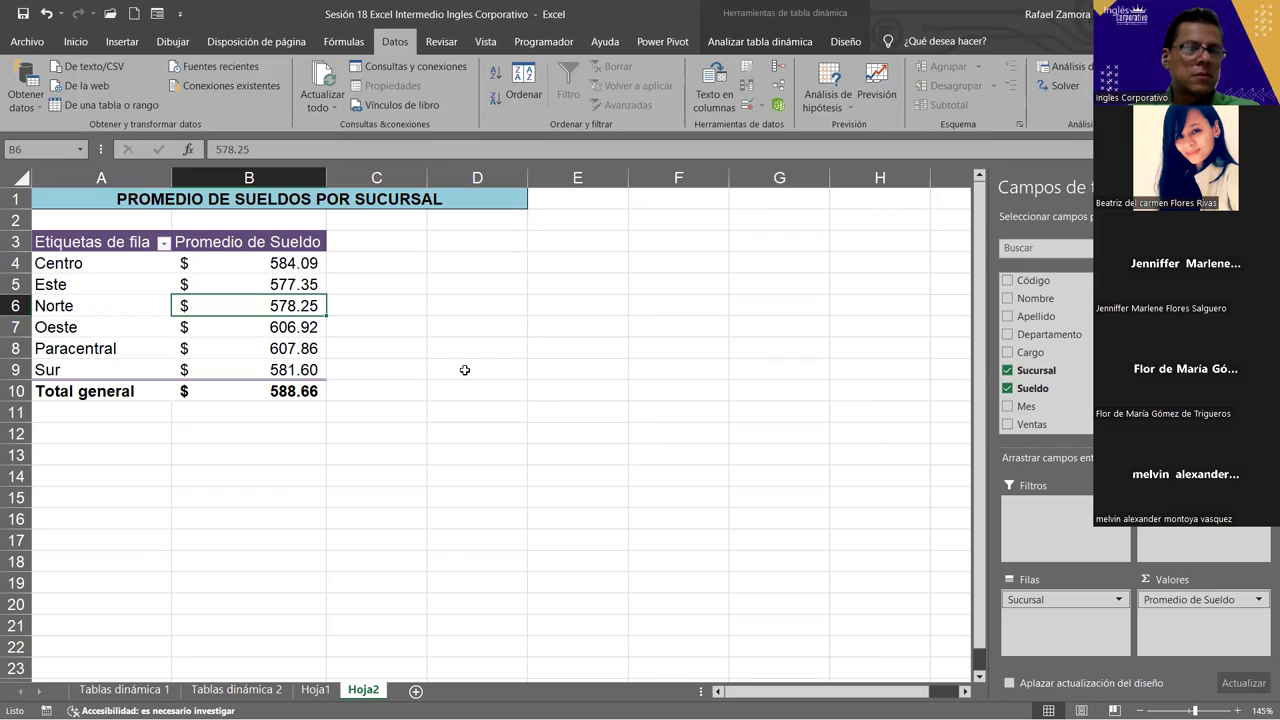
Save a copy of the workbook in the same folder as "Sesión 18 Excel Intermedio Ingles Corporativo BK".
{"action": "left_click", "coordinate": [27, 45]}
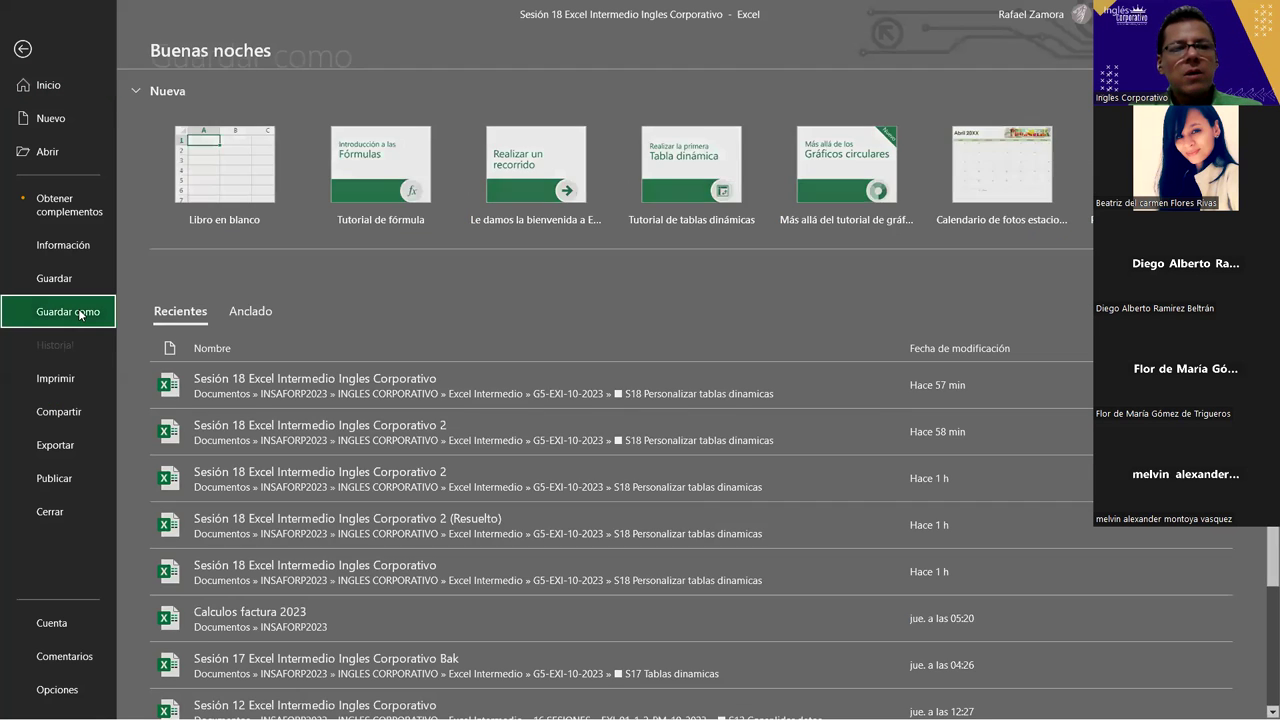
{"action": "left_click", "coordinate": [80, 311]}
{"action": "left_click", "coordinate": [265, 327]}
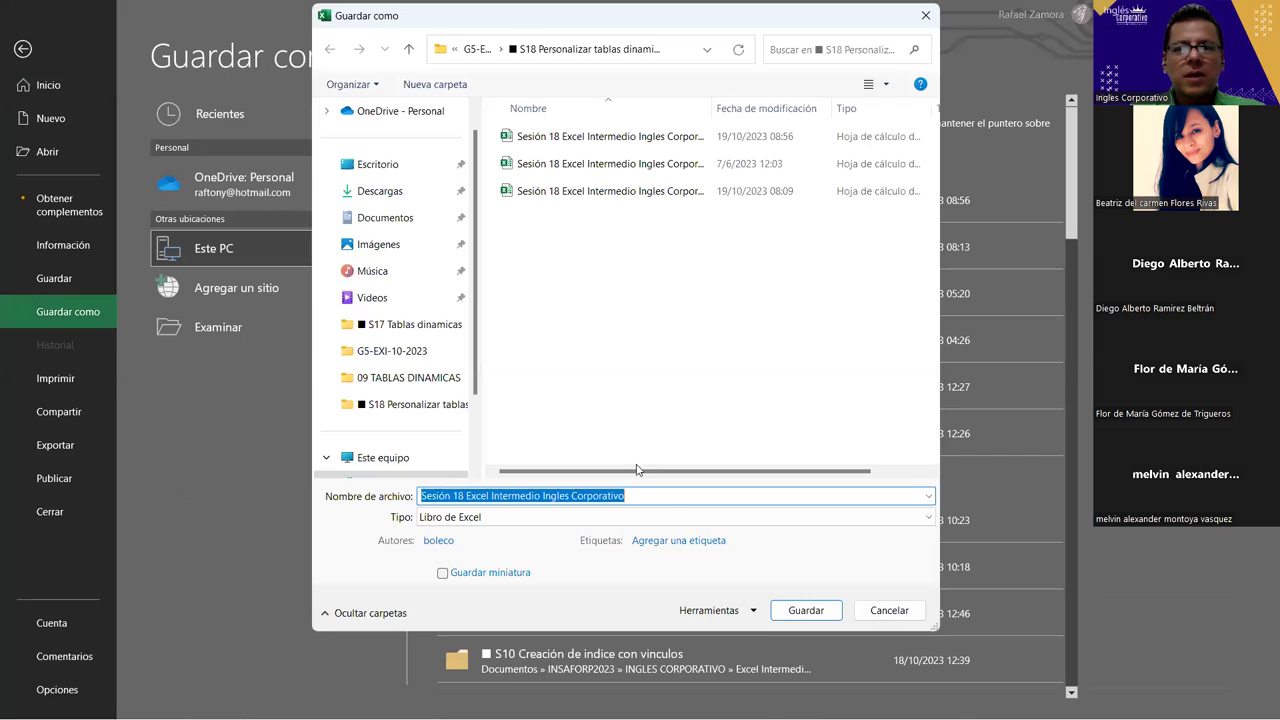
{"action": "left_click", "coordinate": [655, 496]}
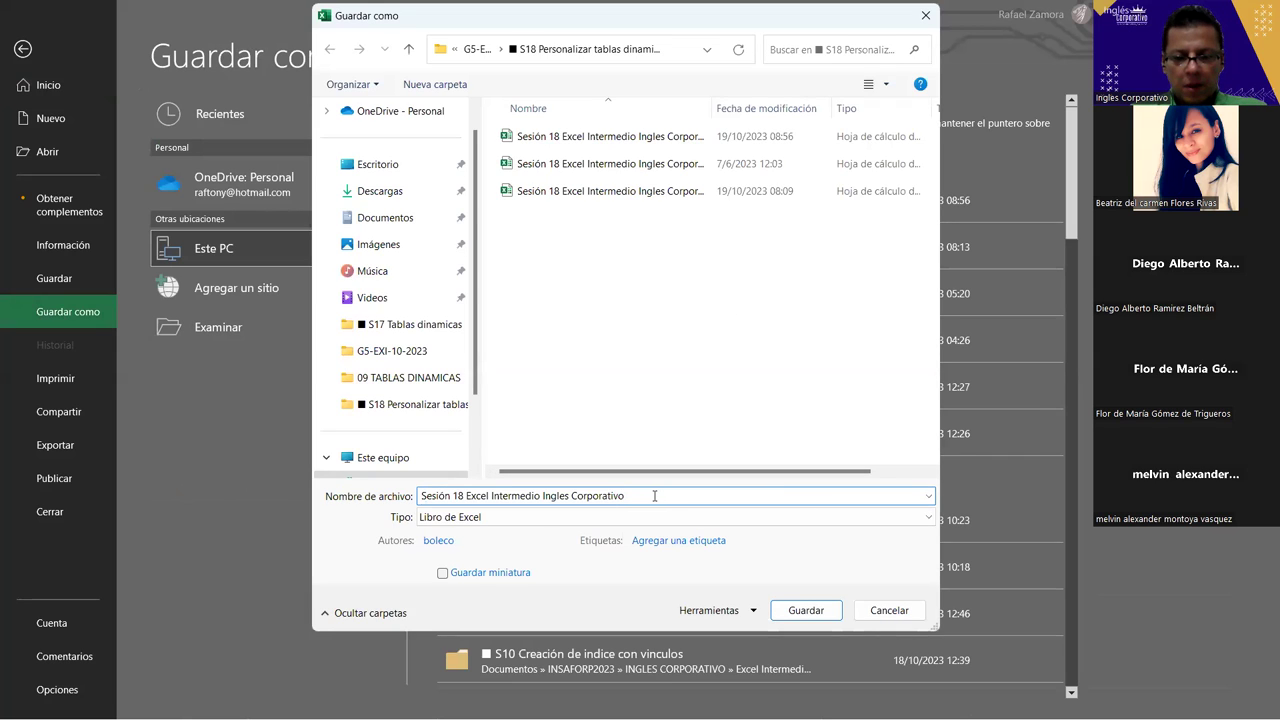
{"action": "type", "text": "bK"}
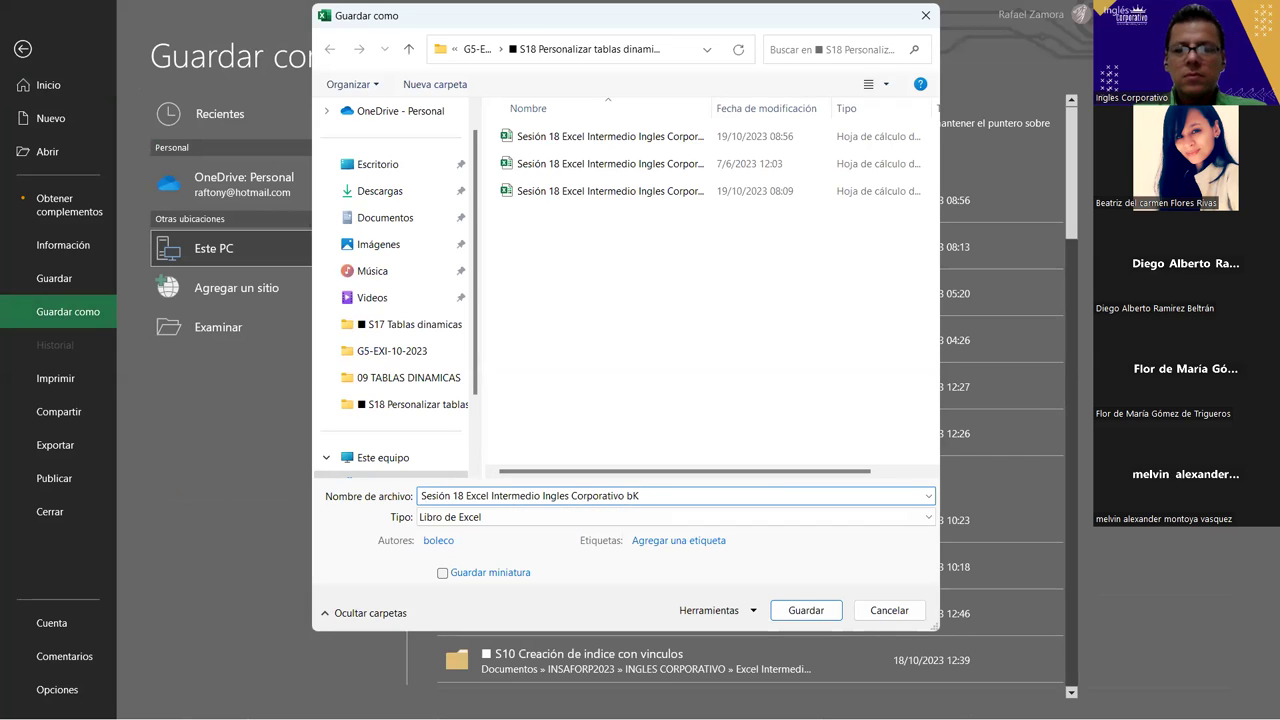
{"action": "key", "text": "BackSpace"}
{"action": "key", "text": "BackSpace"}
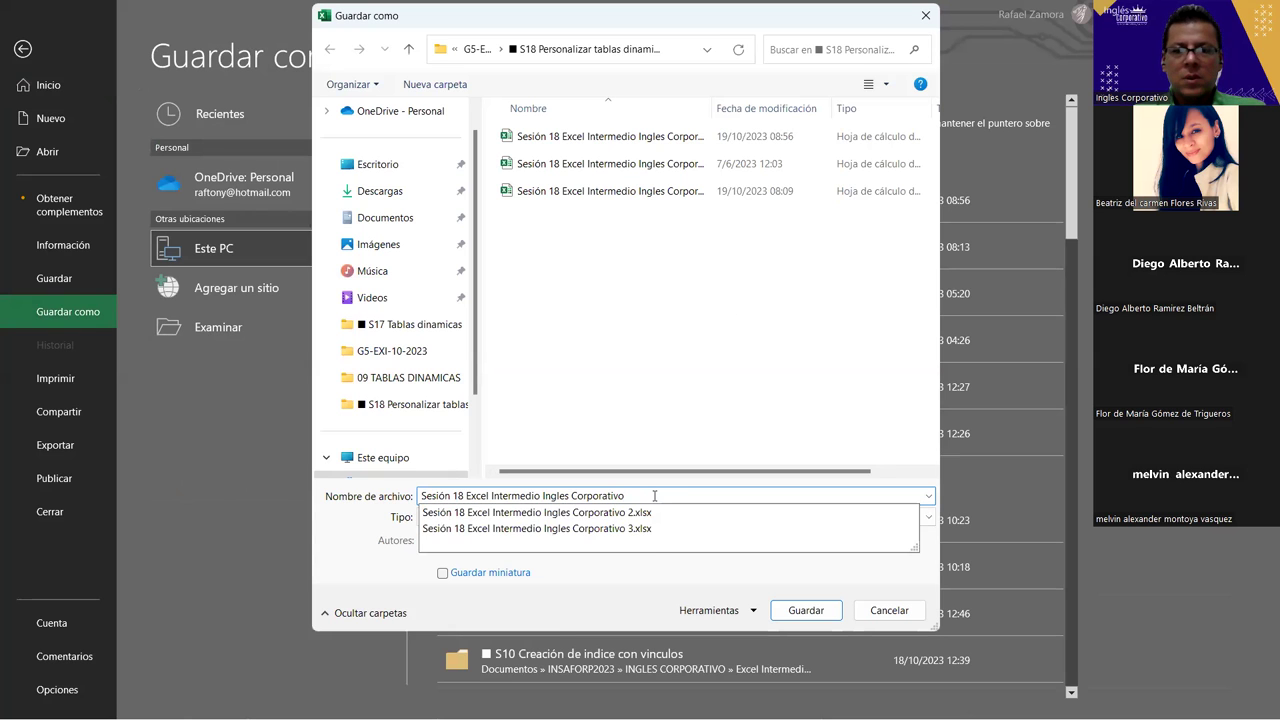
{"action": "type", "text": "BK"}
{"action": "key", "text": "Return"}
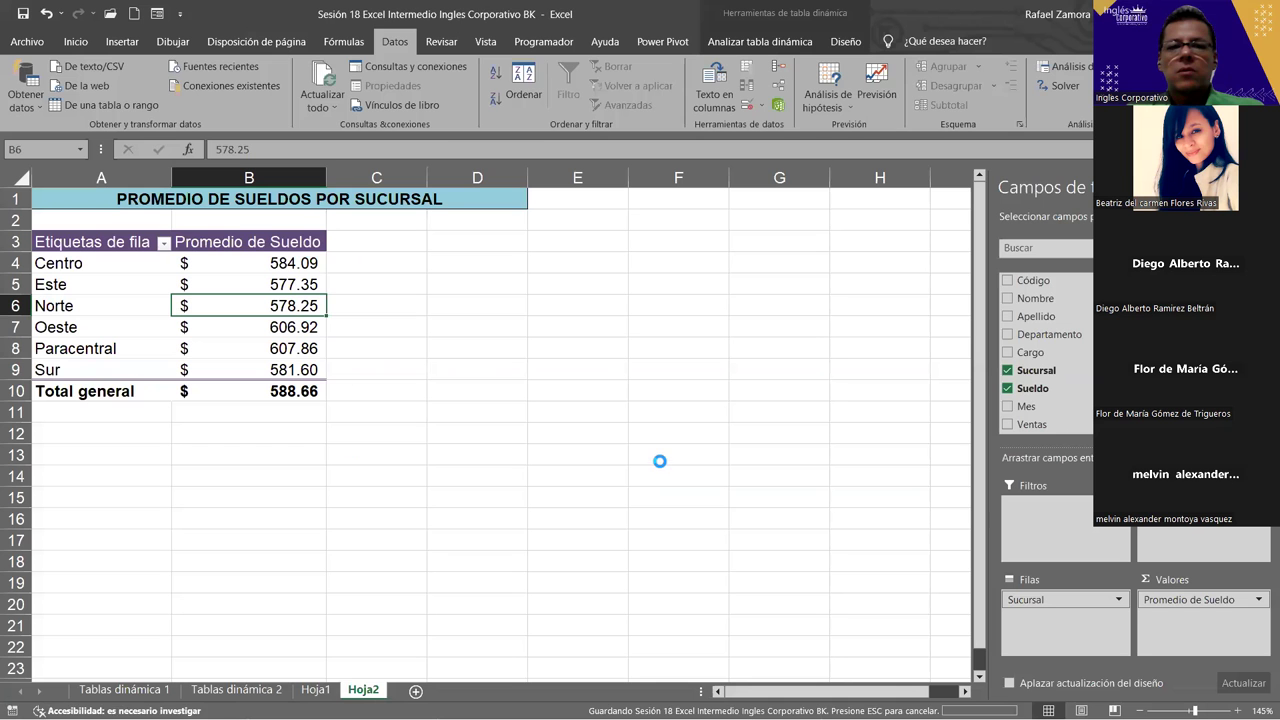
Review the pivot sheets and the employee table down to its last record, following the Sueldo and Cargo columns.
{"action": "left_click", "coordinate": [474, 394]}
{"action": "left_click", "coordinate": [318, 690]}
{"action": "left_click", "coordinate": [362, 690]}
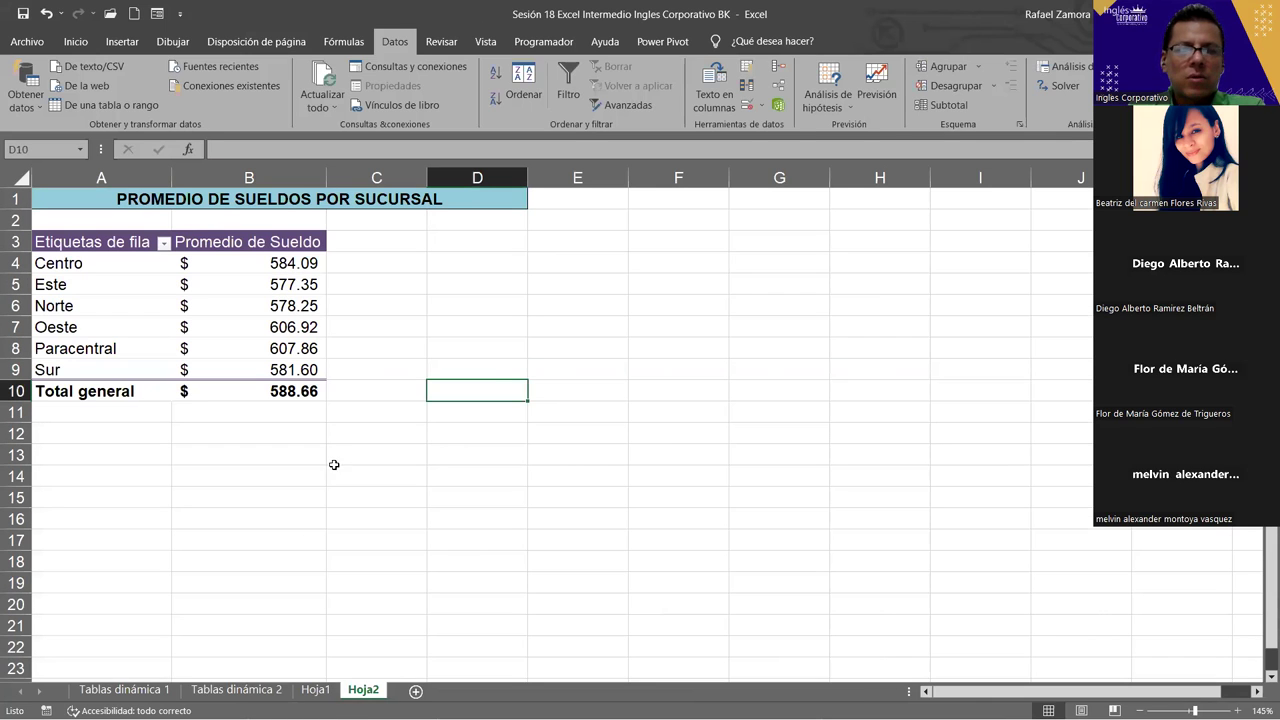
{"action": "left_click", "coordinate": [272, 690]}
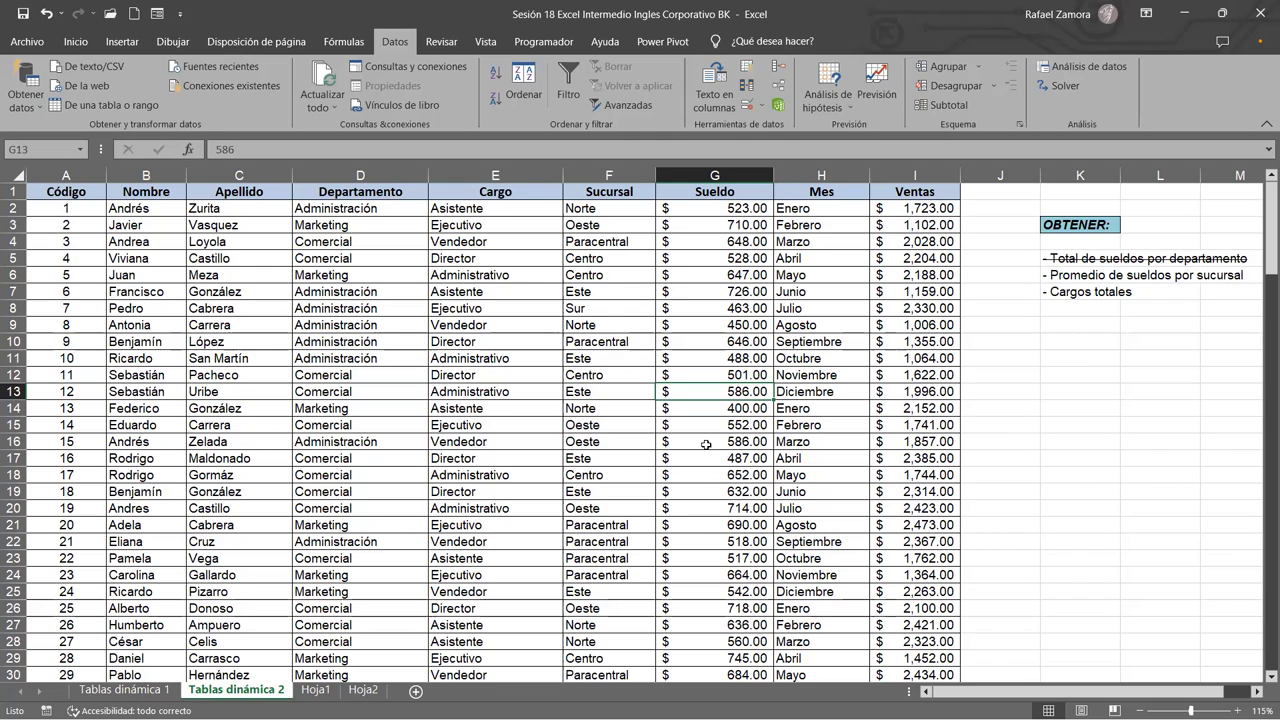
{"action": "left_click", "coordinate": [731, 232]}
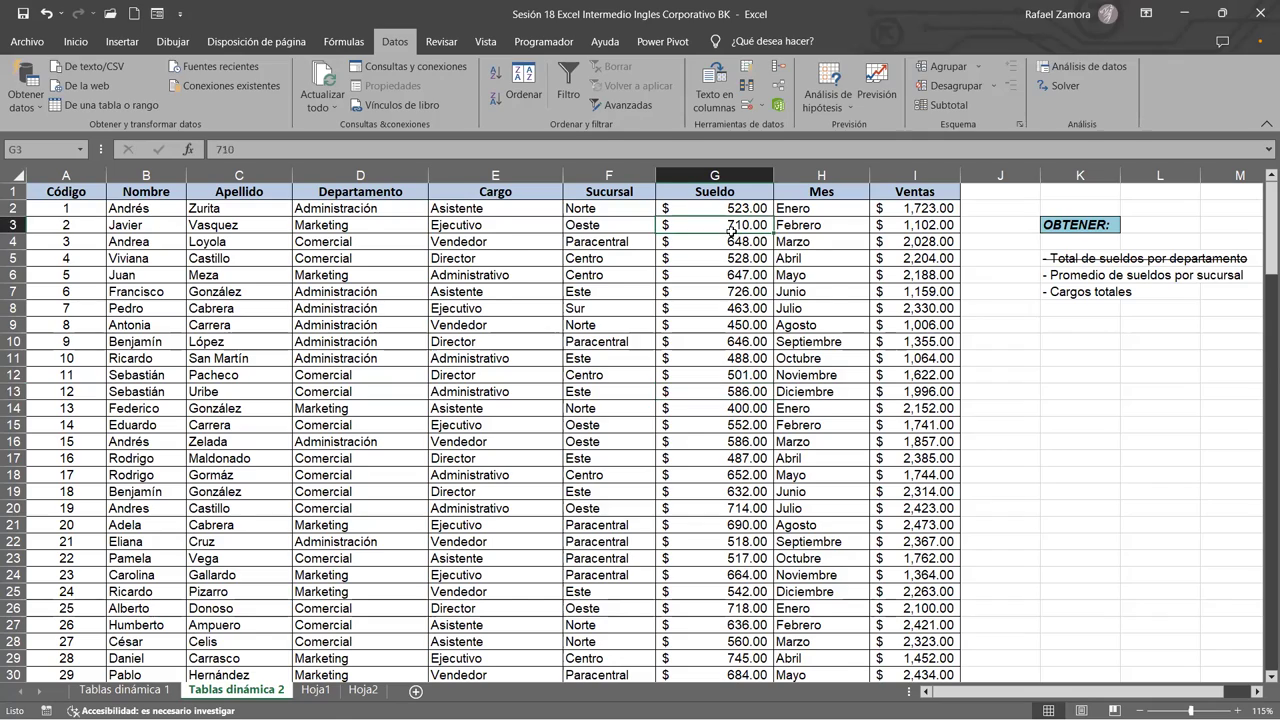
{"action": "key", "text": "ctrl+Down"}
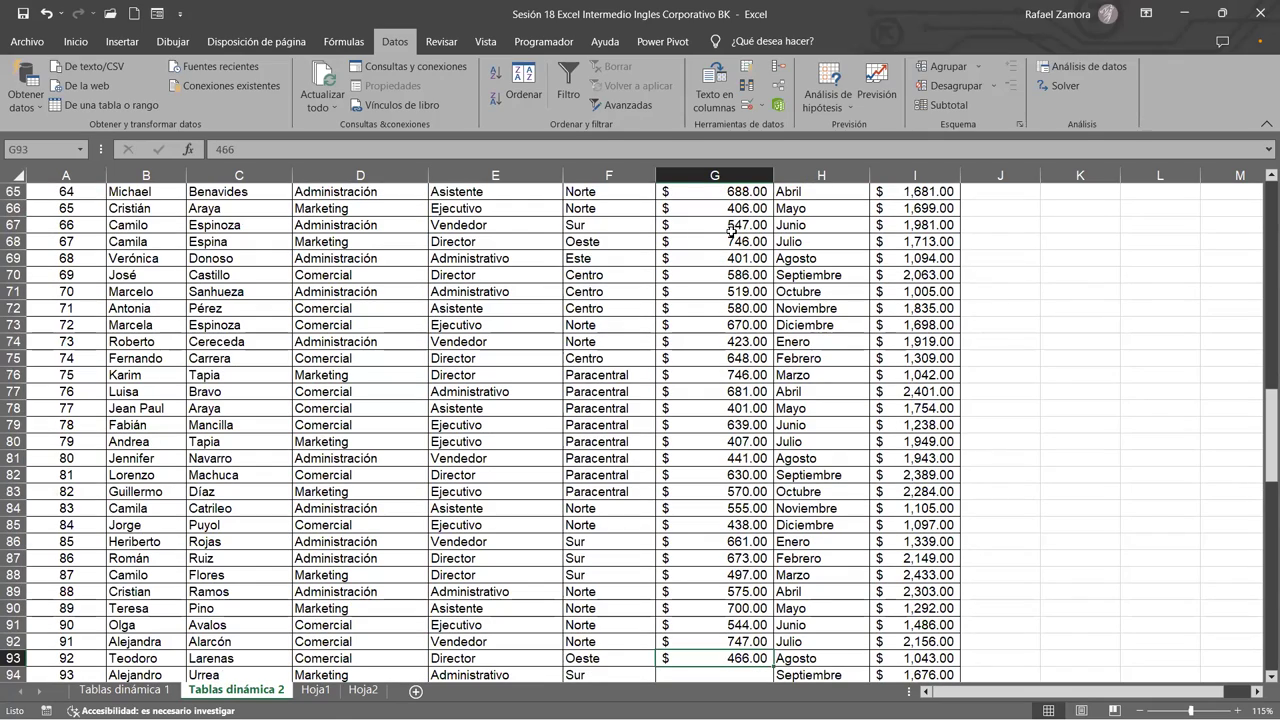
{"action": "scroll", "coordinate": [700, 260], "scroll_direction": "down", "scroll_amount": 3}
{"action": "left_click", "coordinate": [537, 354]}
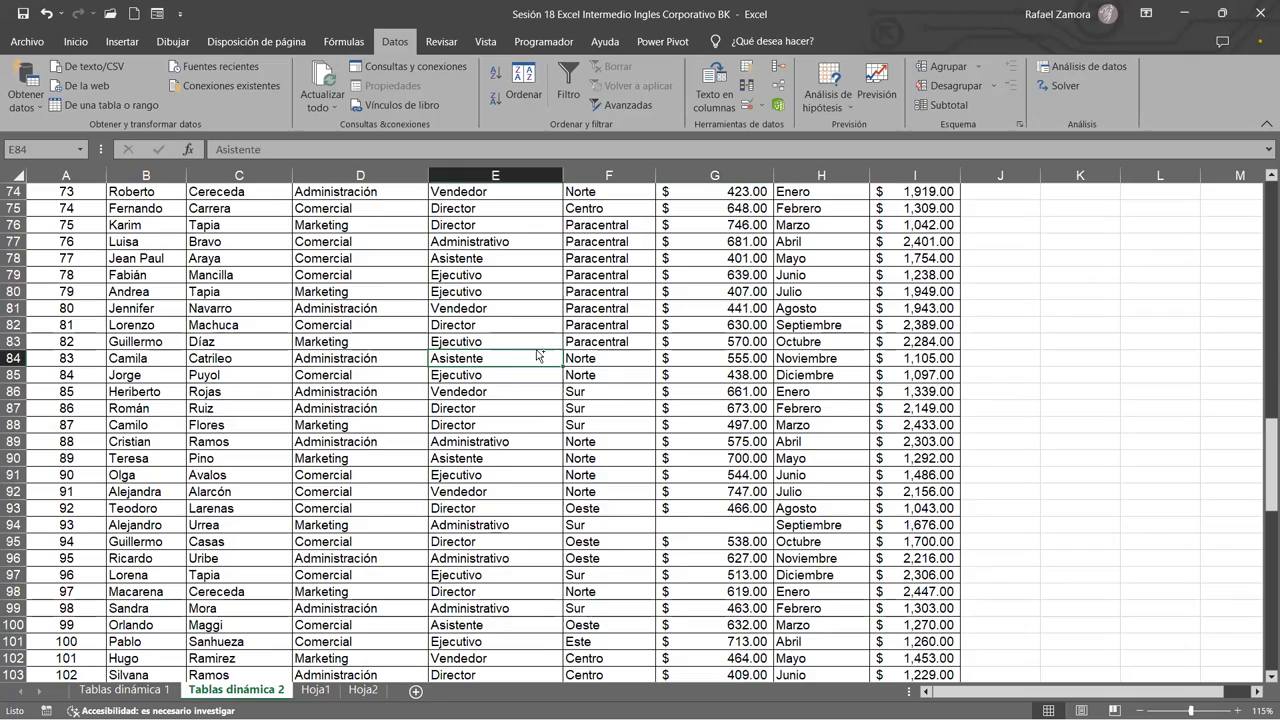
{"action": "key", "text": "ctrl+Down"}
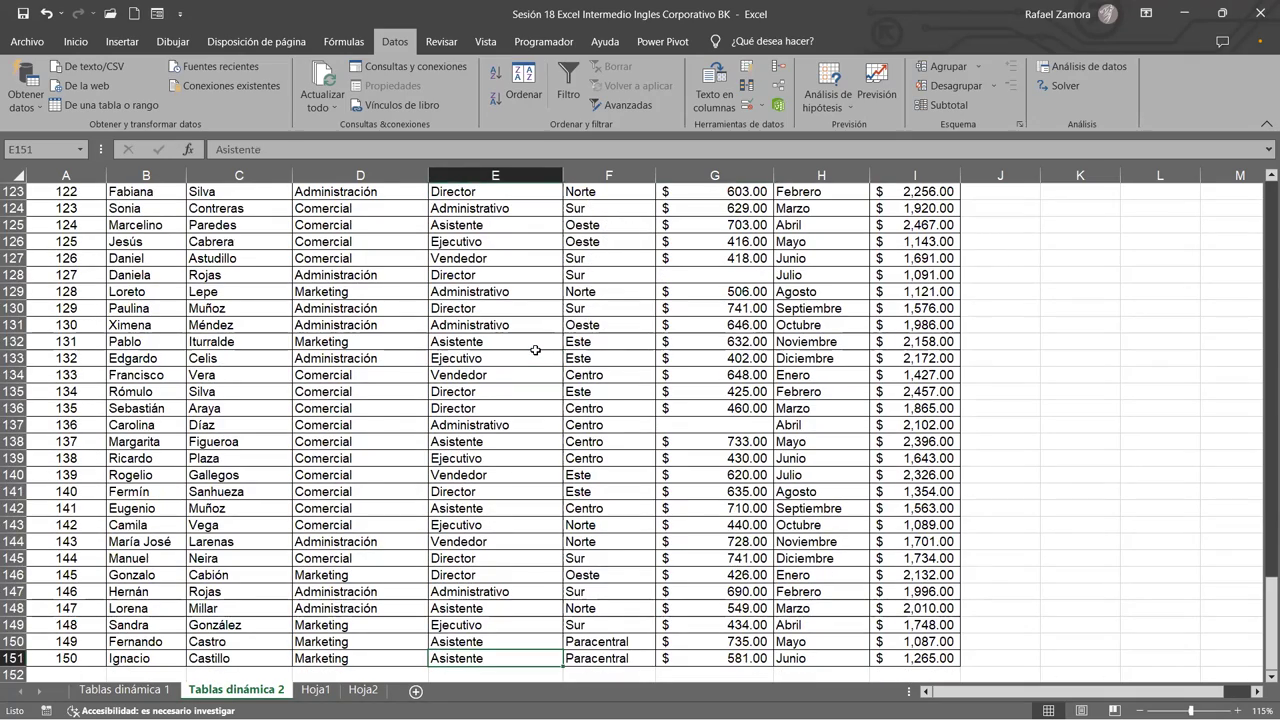
{"action": "key", "text": "ctrl+Up"}
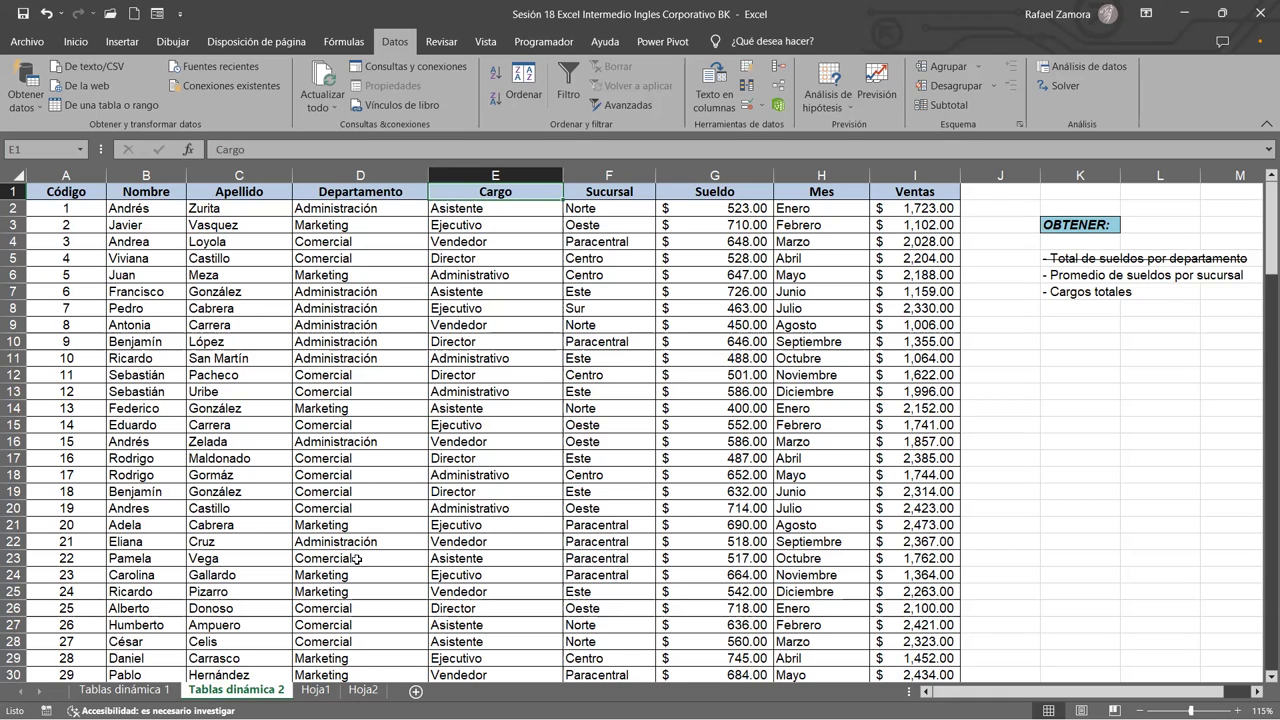
{"action": "left_click", "coordinate": [360, 690]}
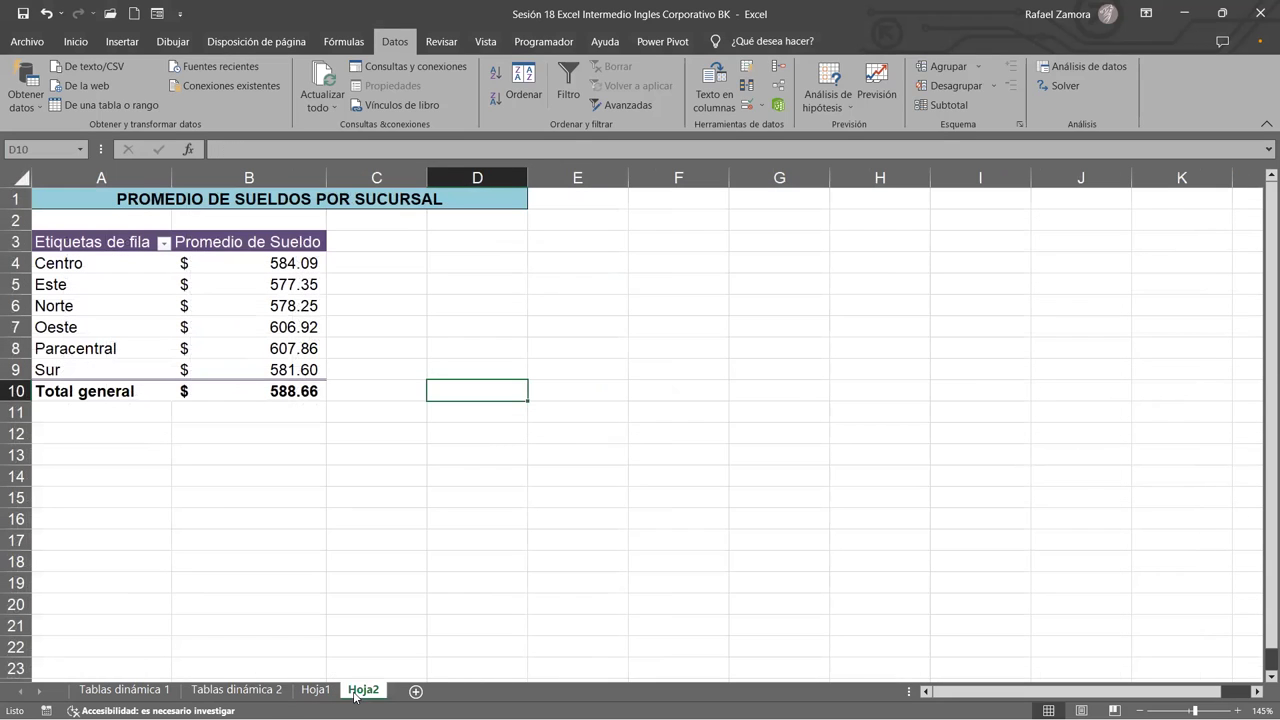
{"action": "left_click", "coordinate": [274, 690]}
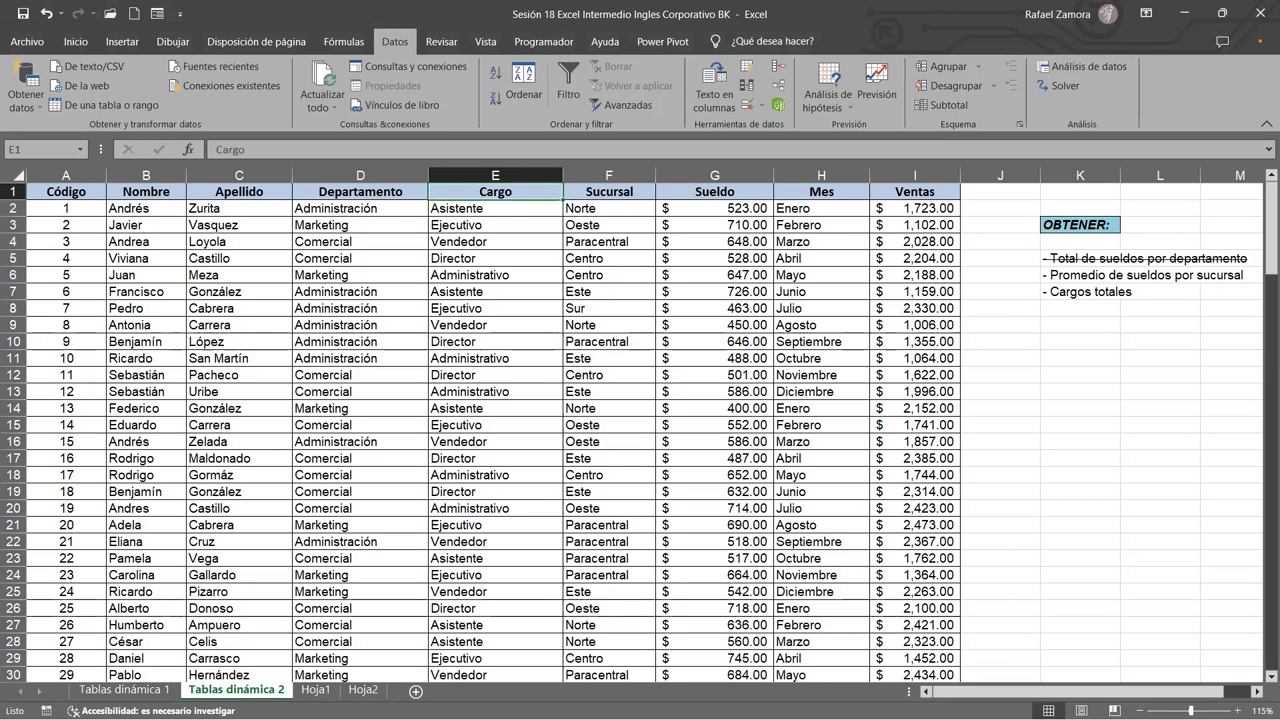
Insert a pivot table from the employee range A1:I151 on a new worksheet and move that sheet after Hoja2.
{"action": "left_click", "coordinate": [360, 341]}
{"action": "left_click", "coordinate": [122, 41]}
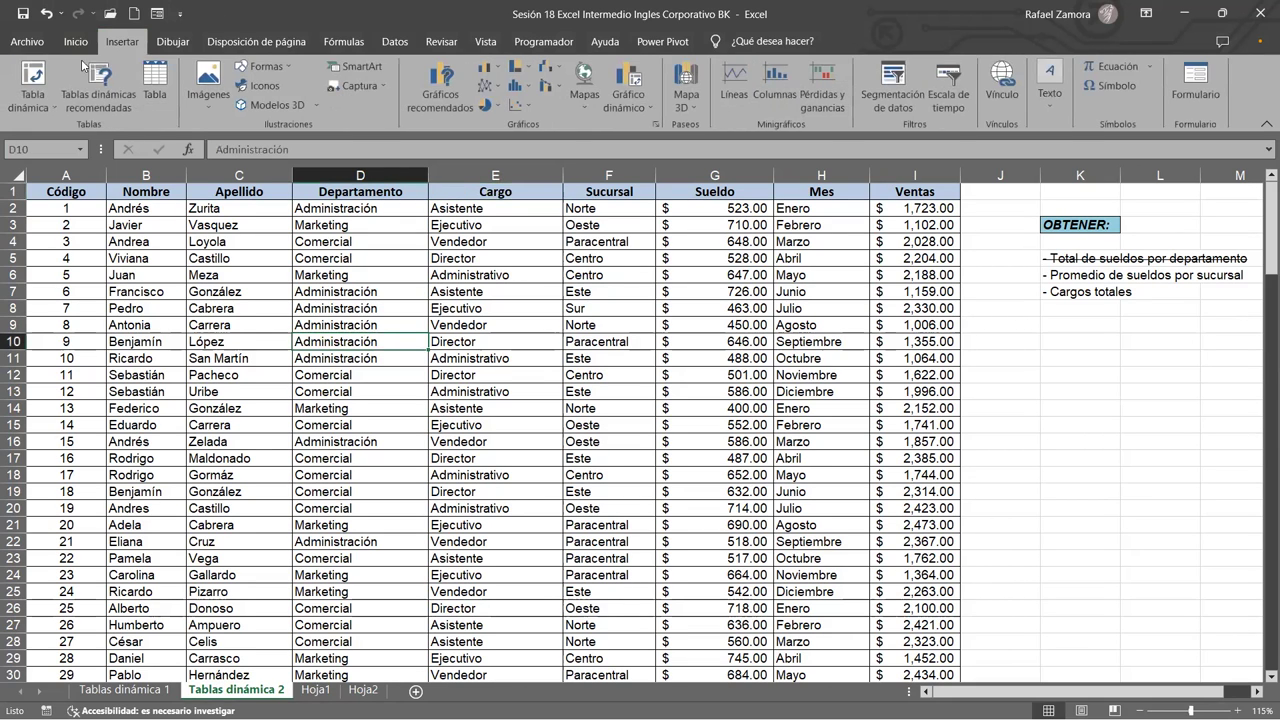
{"action": "left_click", "coordinate": [35, 76]}
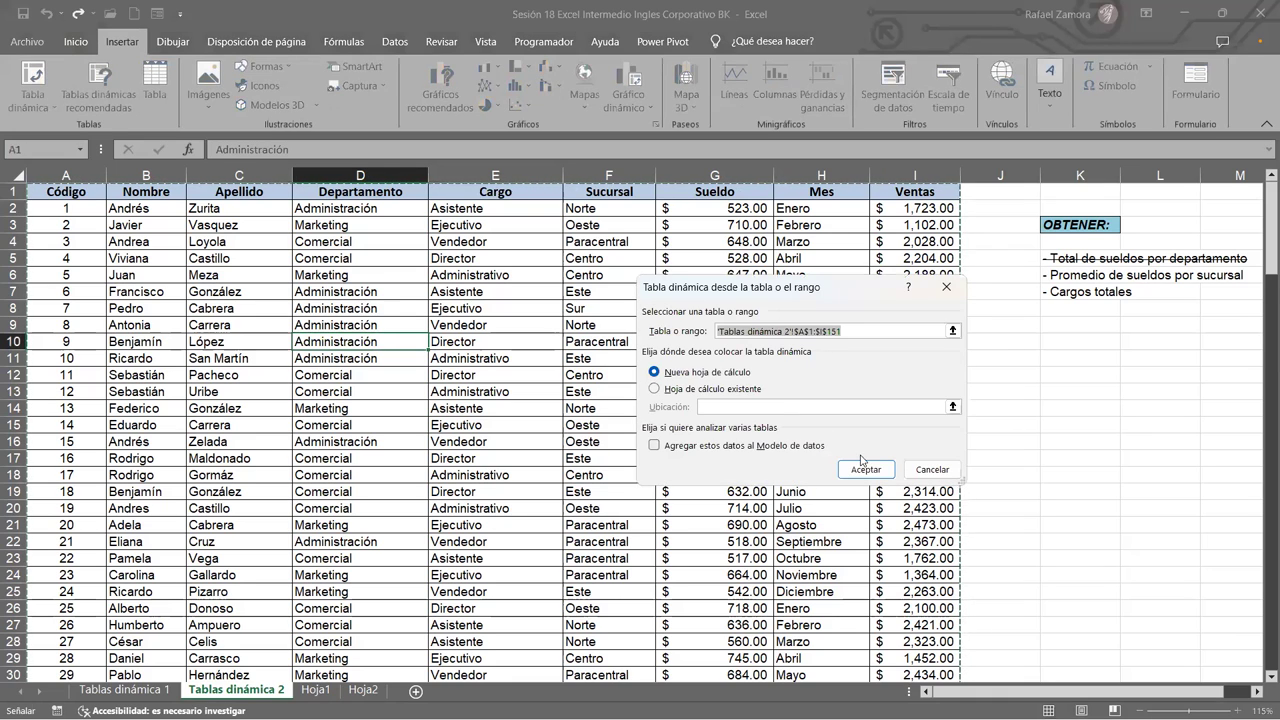
{"action": "left_click", "coordinate": [856, 470]}
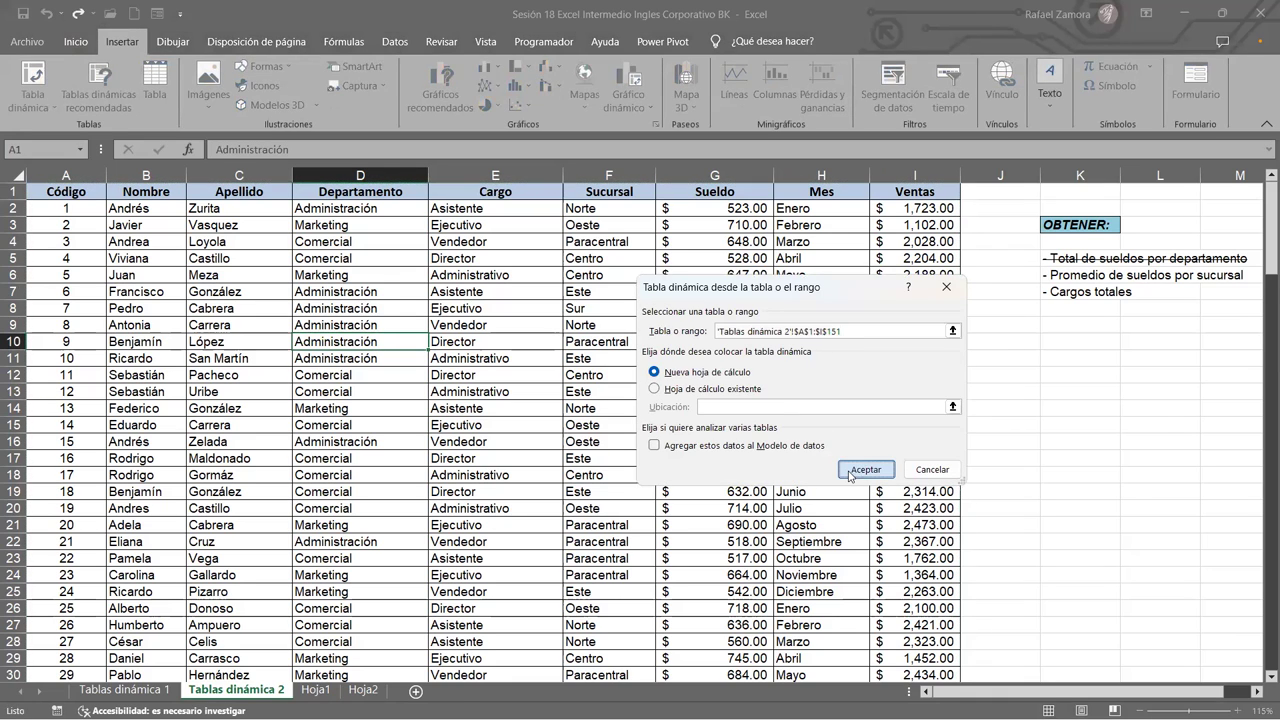
{"action": "left_click_drag", "start_coordinate": [212, 690], "coordinate": [438, 697]}
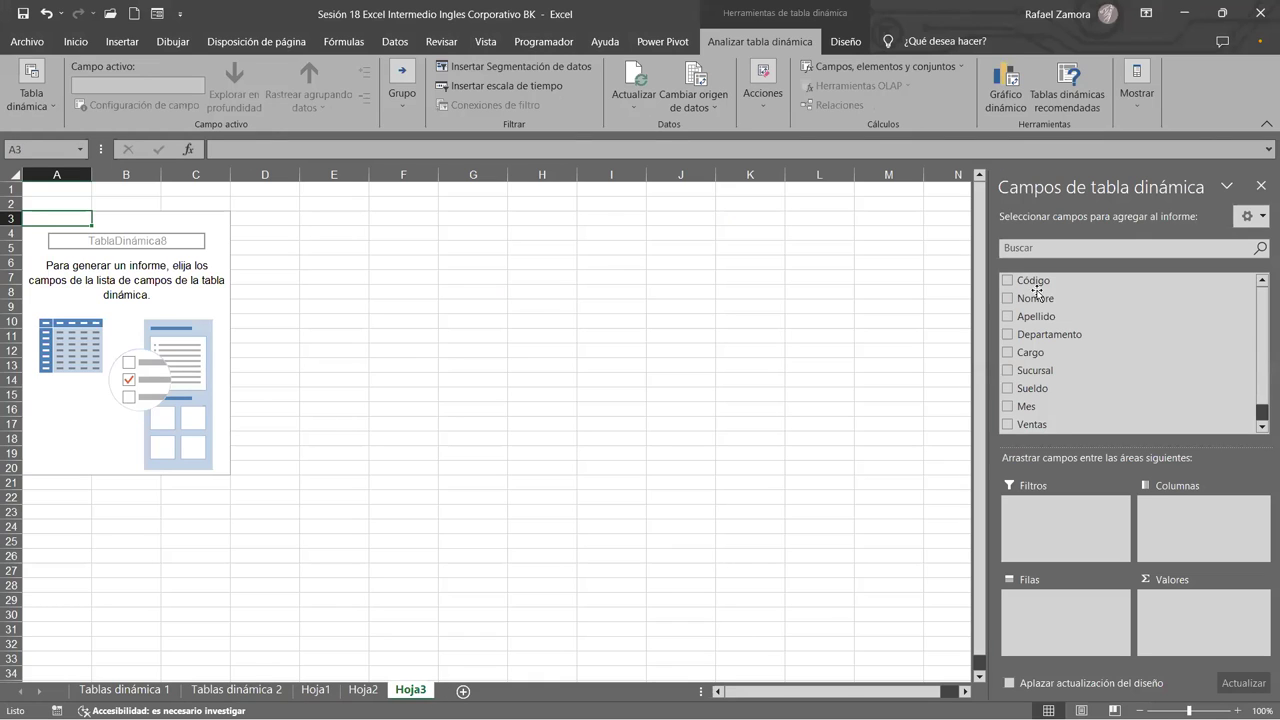
Add Cargo to the new pivot table's values as a count and select the resulting value cell.
{"action": "left_click_drag", "start_coordinate": [1034, 350], "coordinate": [1203, 598]}
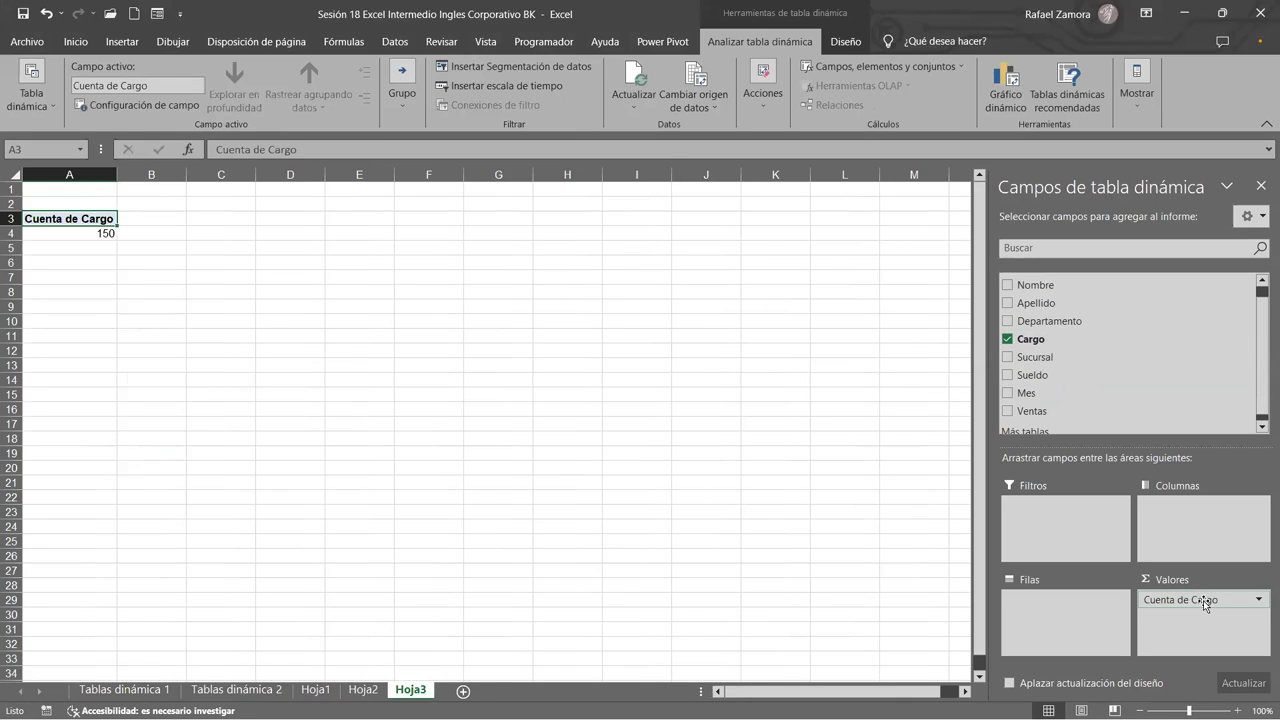
{"action": "left_click", "coordinate": [89, 232]}
{"action": "scroll", "coordinate": [201, 347], "scroll_direction": "up", "scroll_amount": 3, "text": "ctrl"}
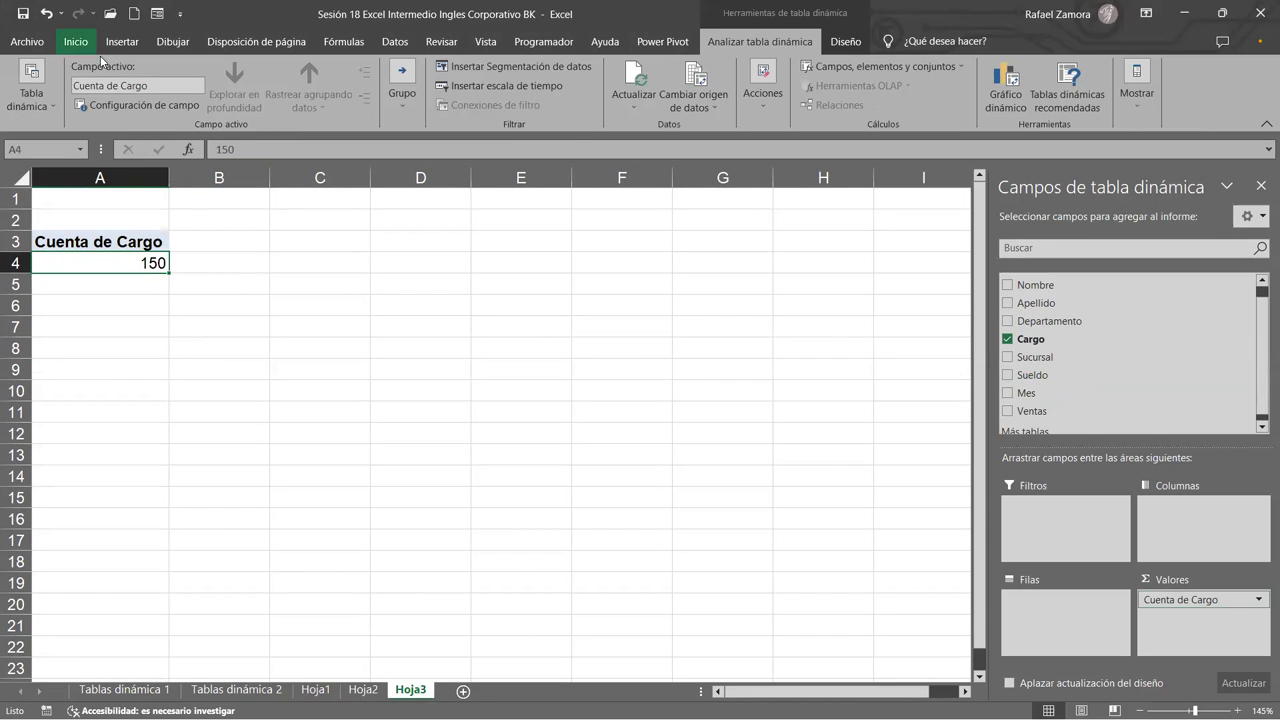
{"action": "left_click", "coordinate": [362, 278]}
{"action": "left_click", "coordinate": [158, 262]}
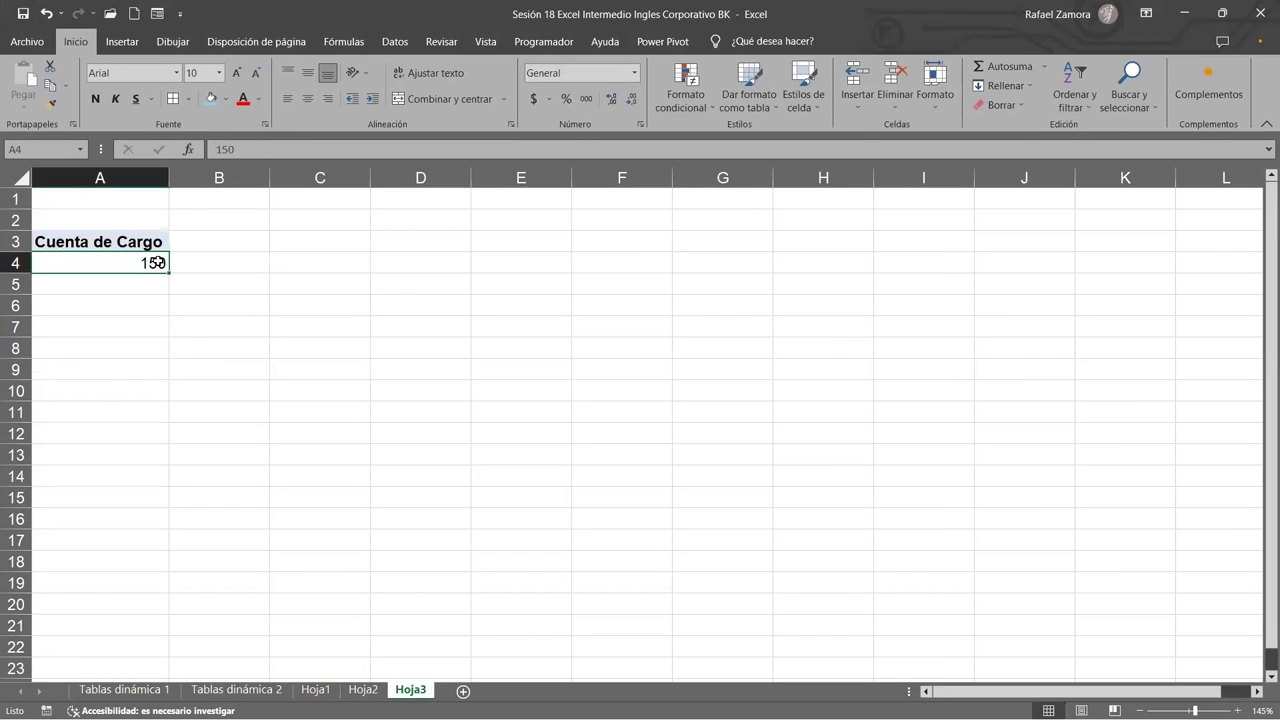
Review the Cargo column in the employee table on Tablas dinámica 2 and return to the Hoja3 pivot table.
{"action": "left_click", "coordinate": [236, 689]}
{"action": "left_click_drag", "start_coordinate": [478, 225], "coordinate": [452, 540]}
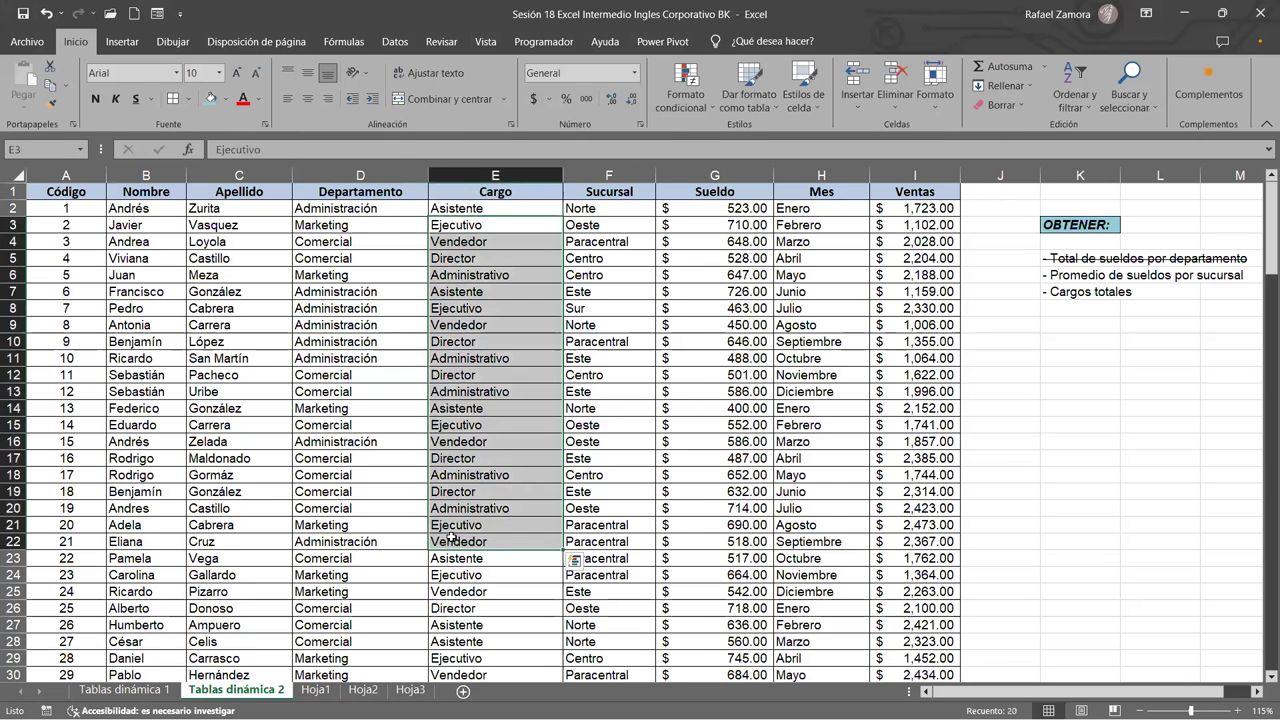
{"action": "left_click", "coordinate": [672, 402]}
{"action": "left_click", "coordinate": [410, 689]}
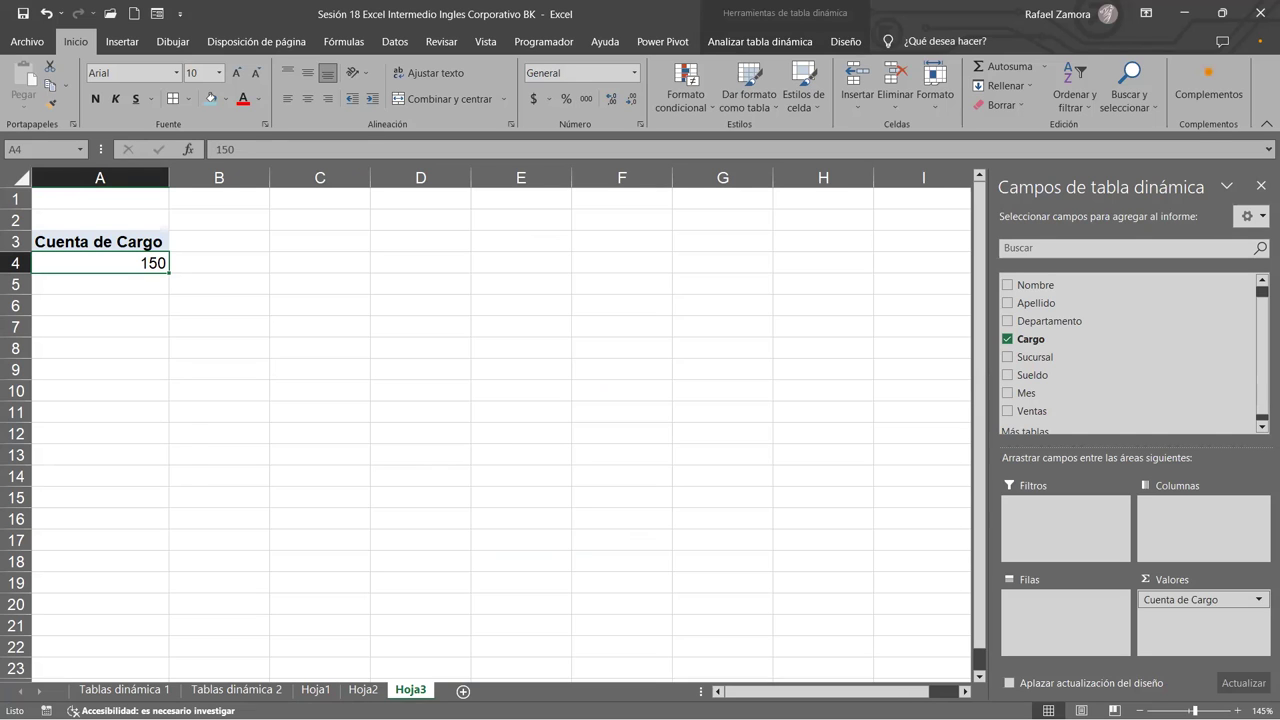
Copy the merged title banner from Hoja1 into cell A1 of Hoja3.
{"action": "left_click", "coordinate": [316, 689]}
{"action": "left_click", "coordinate": [108, 201]}
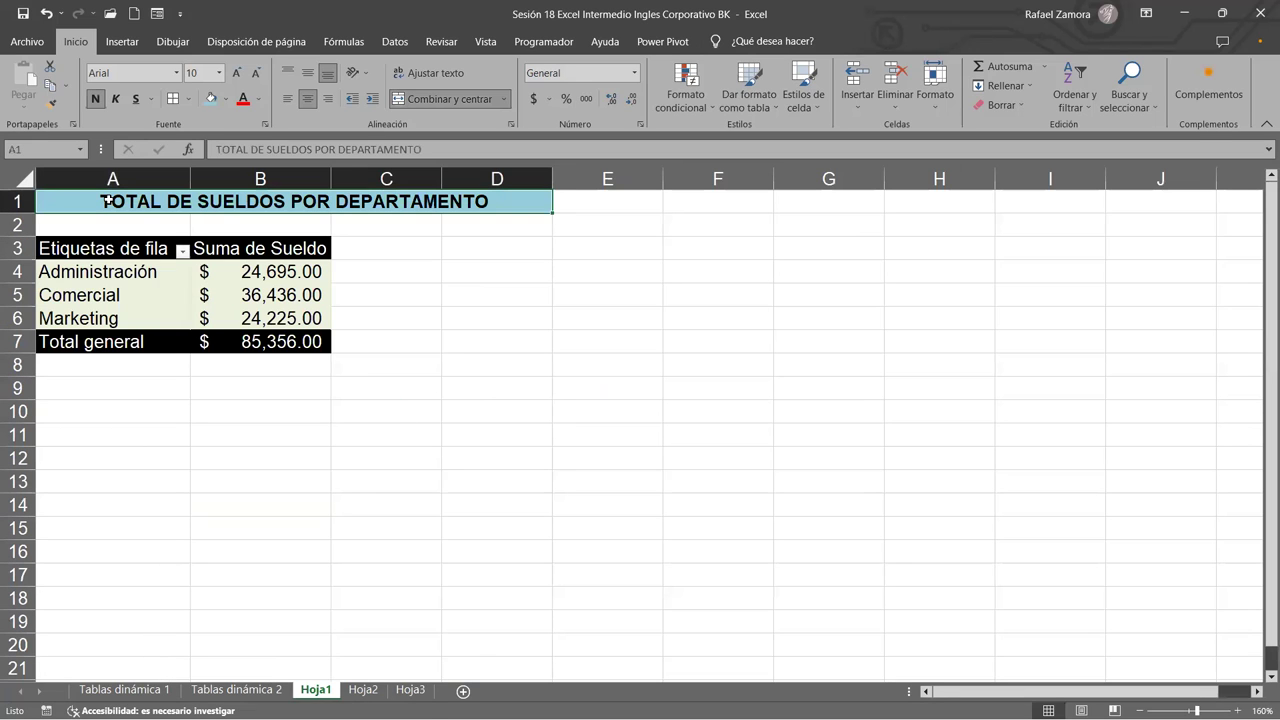
{"action": "key", "text": "ctrl+c"}
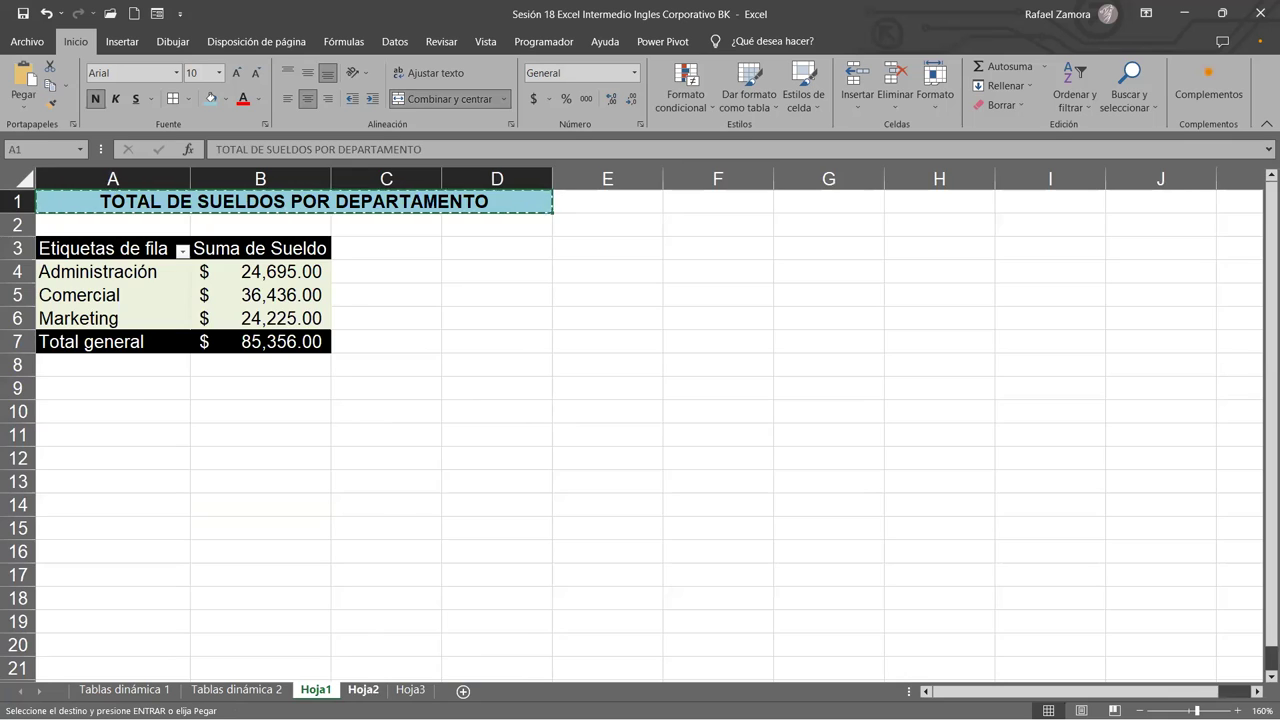
{"action": "left_click", "coordinate": [363, 689]}
{"action": "left_click", "coordinate": [410, 689]}
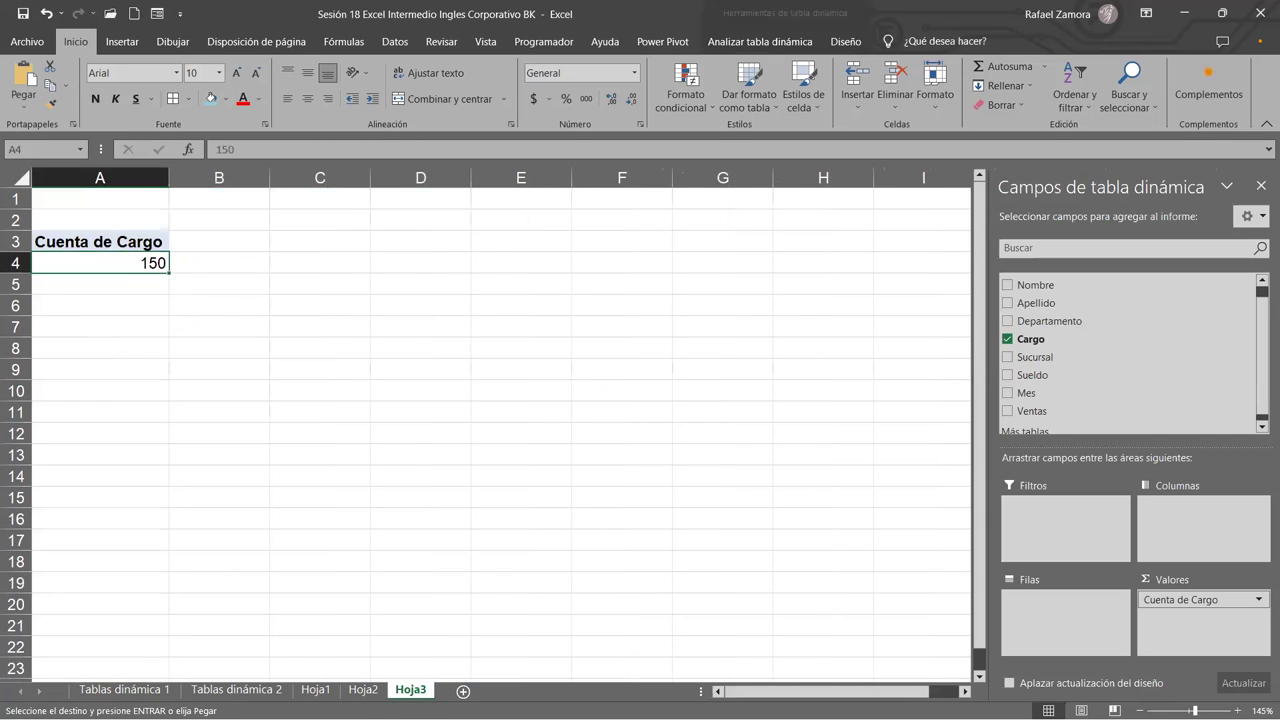
{"action": "left_click", "coordinate": [114, 195]}
{"action": "key", "text": "ctrl+v"}
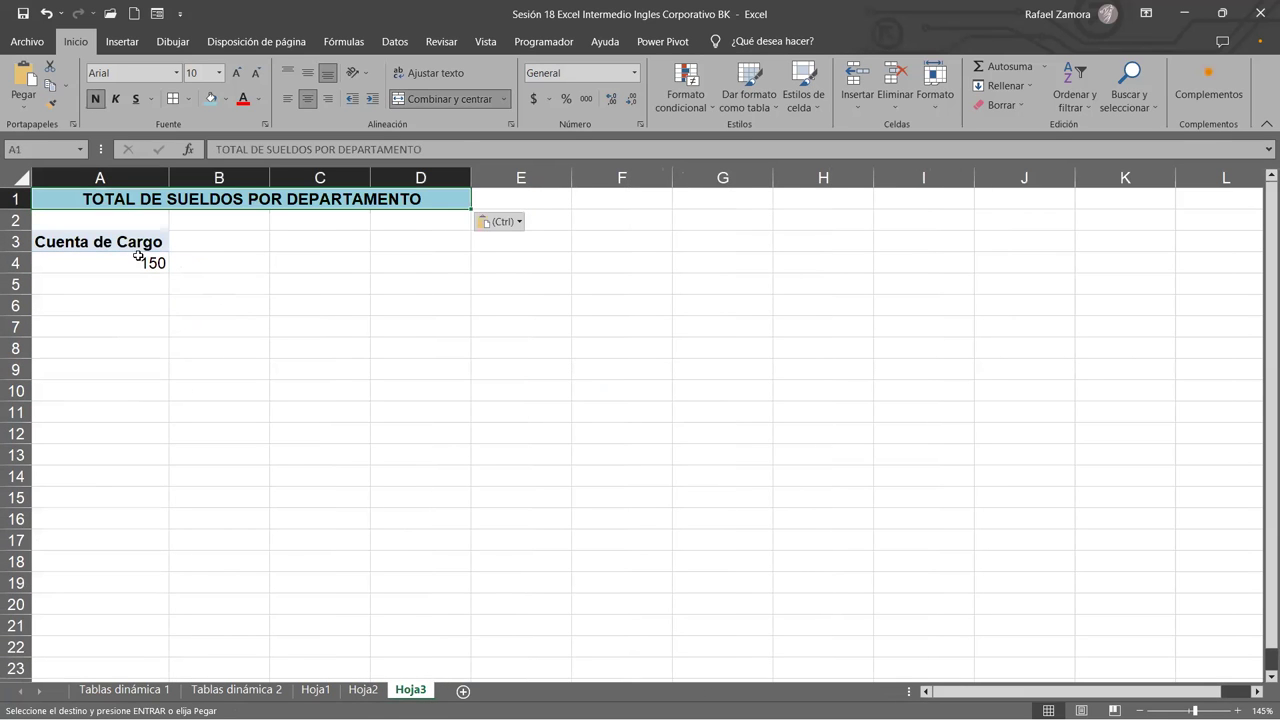
Check the task wording on Tablas dinámica 2 and replace the Hoja3 title with "CARGOS TOTALES".
{"action": "left_click", "coordinate": [258, 691]}
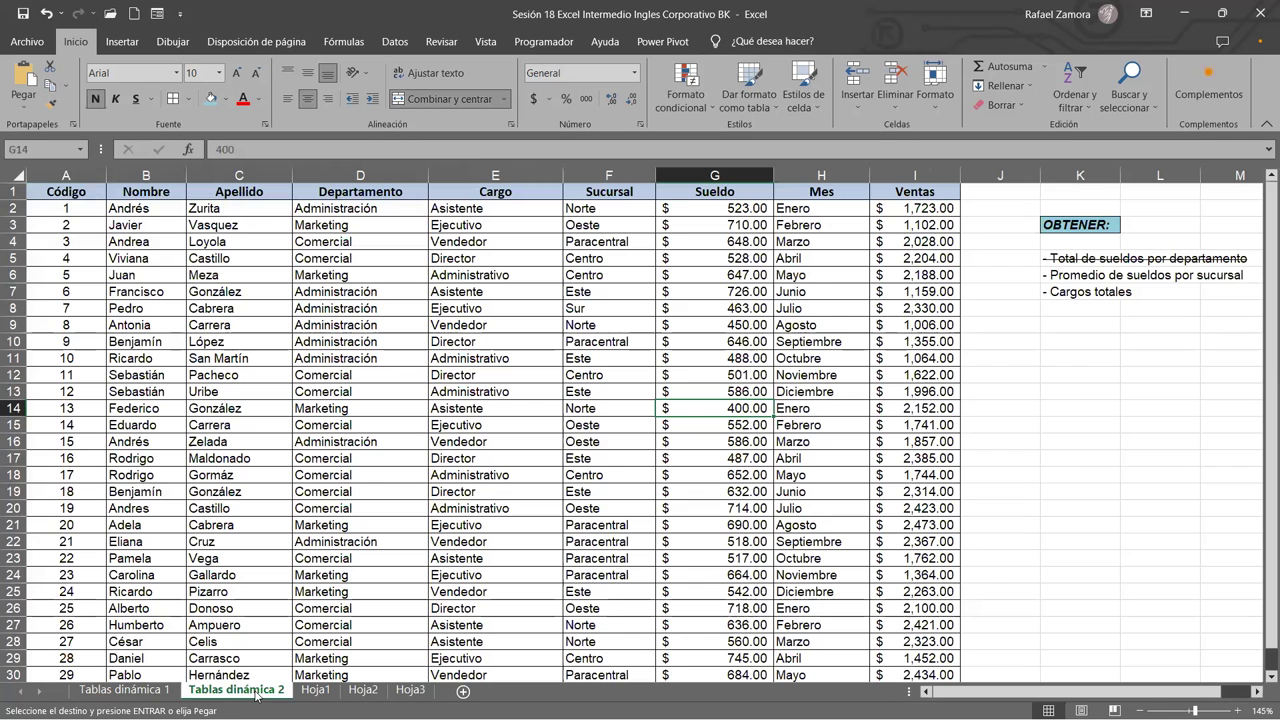
{"action": "left_click", "coordinate": [420, 692]}
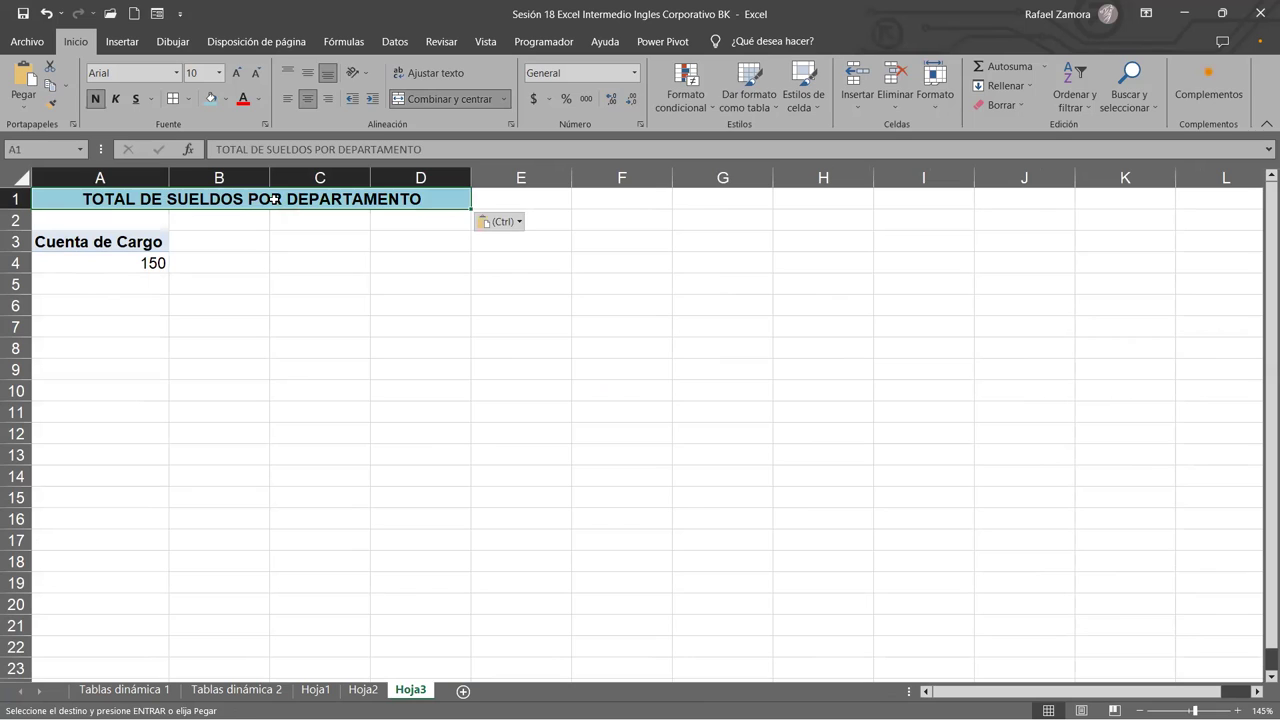
{"action": "type", "text": "CARGOS TOTALES"}
{"action": "left_click", "coordinate": [289, 289]}
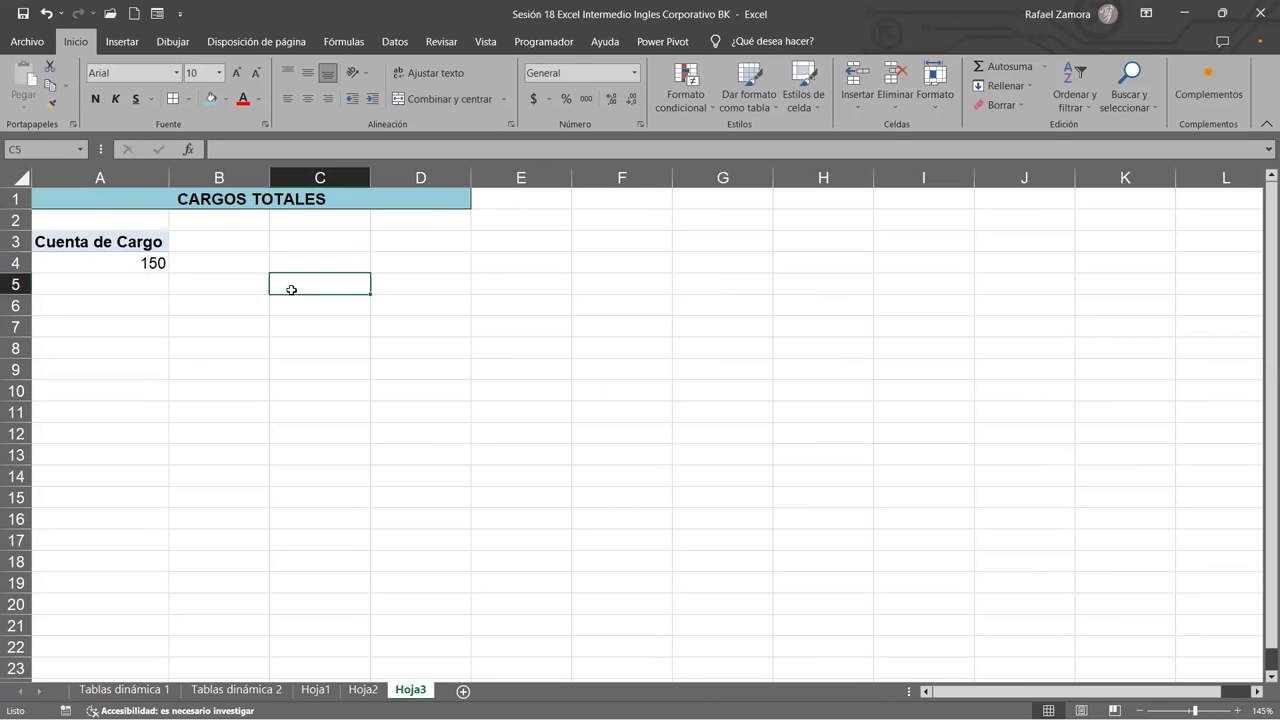
Apply the medium green pivot style with a black header to the Cuenta de Cargo pivot table on Hoja3.
{"action": "left_click", "coordinate": [160, 263]}
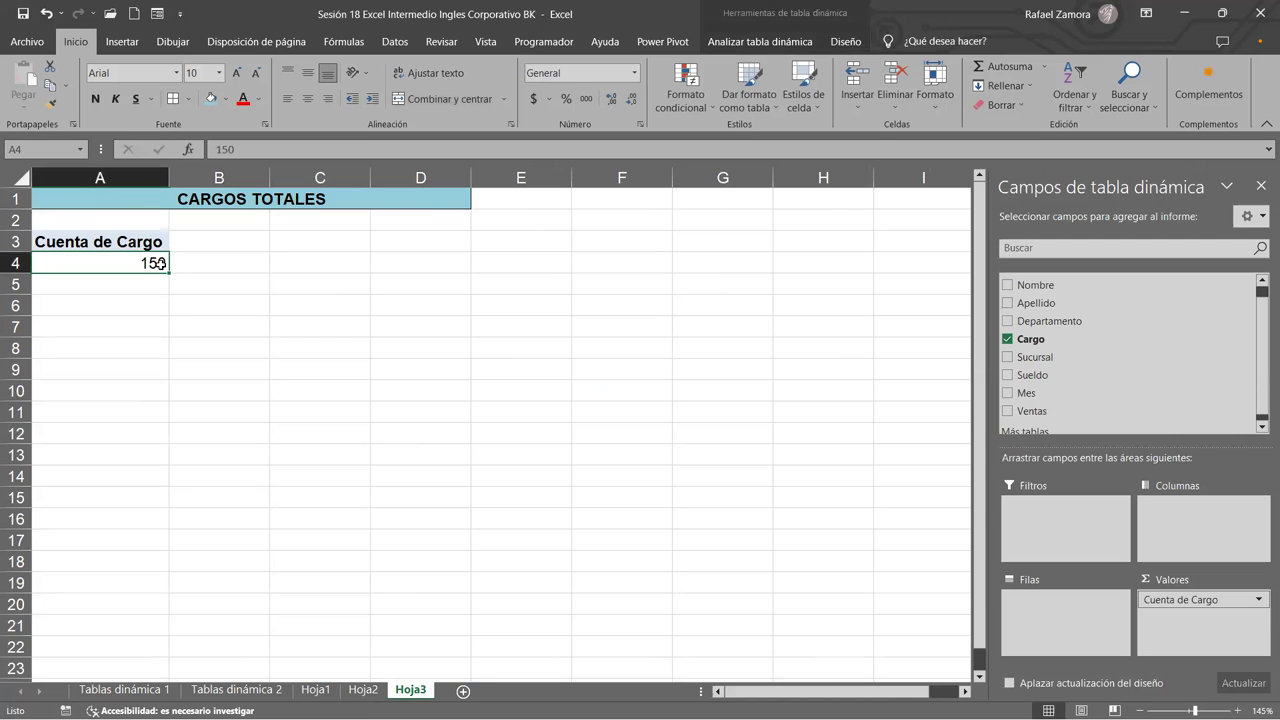
{"action": "left_click", "coordinate": [845, 41]}
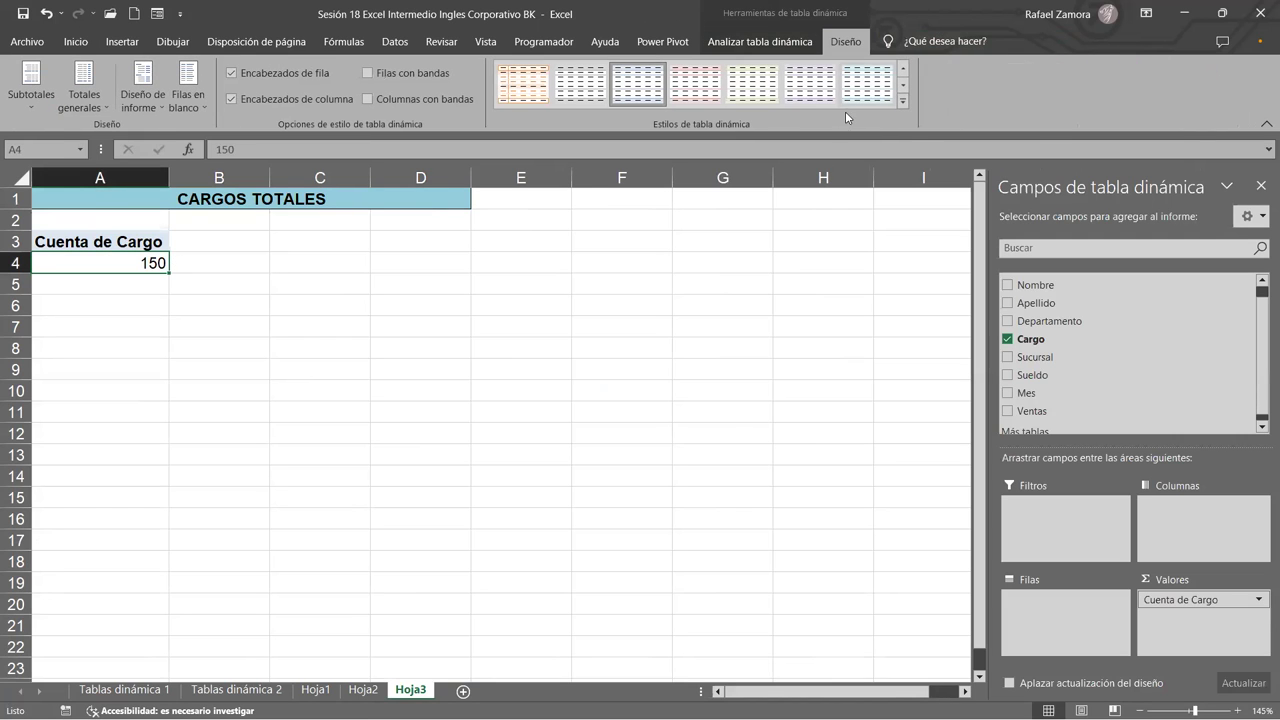
{"action": "left_click", "coordinate": [899, 103]}
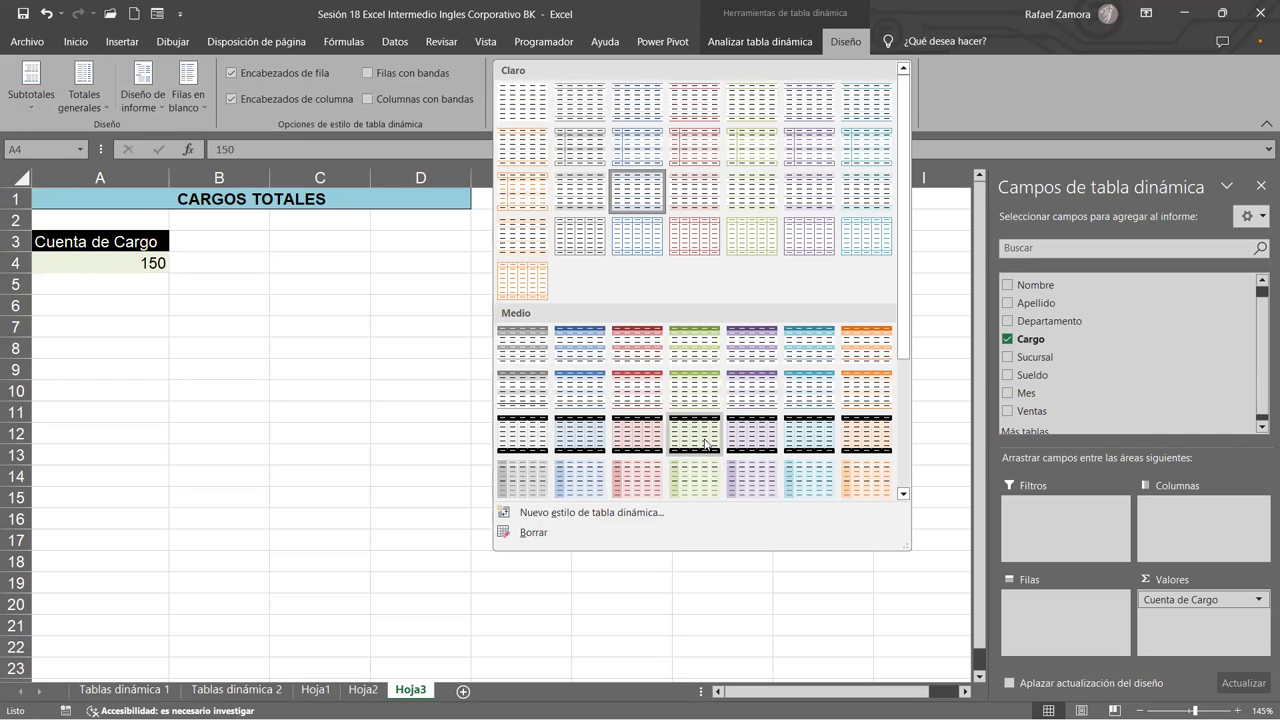
{"action": "left_click", "coordinate": [271, 355]}
{"action": "left_click", "coordinate": [200, 283]}
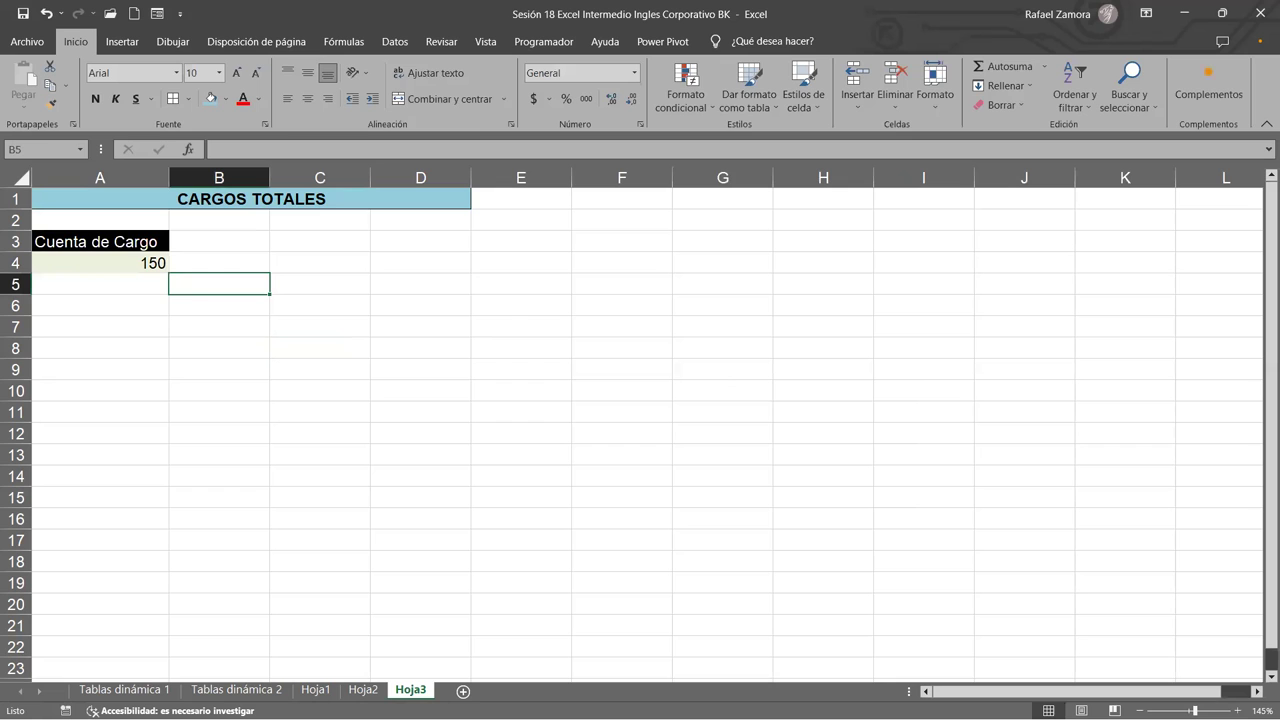
Add "- Cantidad de cargos por departamento" in K8 of the OBTENER list on Tablas dinámica 2.
{"action": "left_click", "coordinate": [240, 689]}
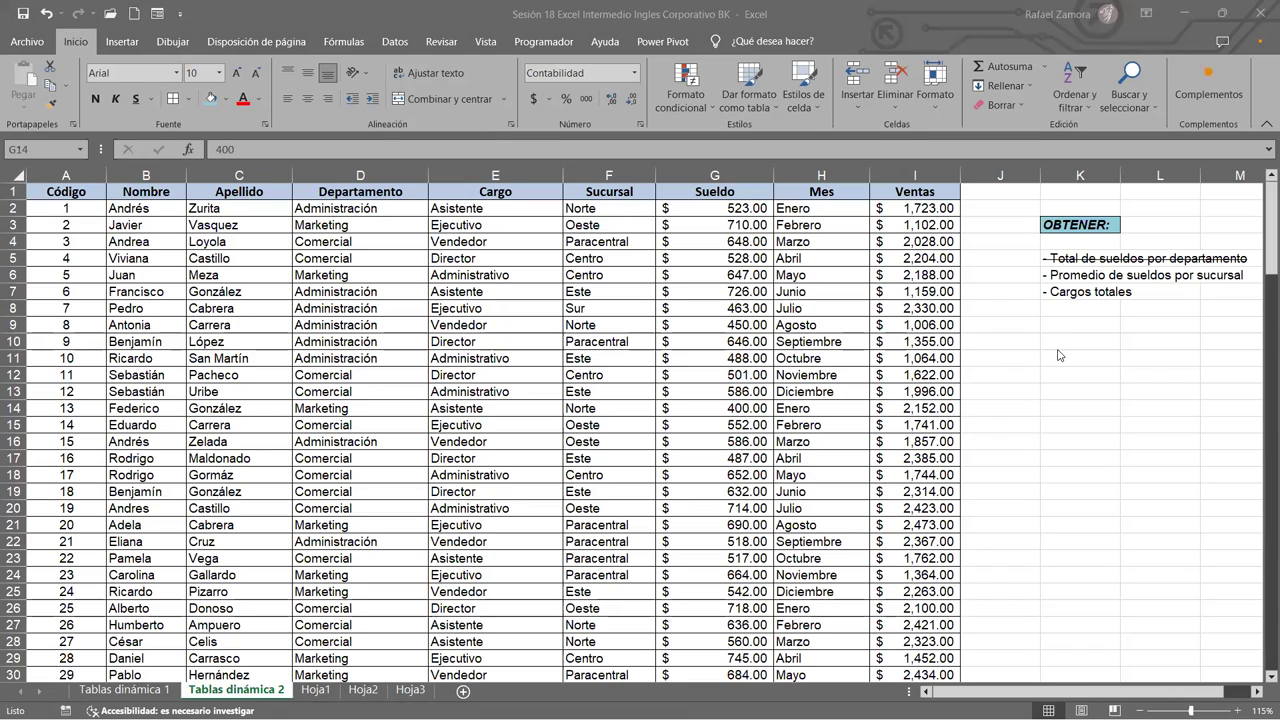
{"action": "left_click", "coordinate": [1091, 315]}
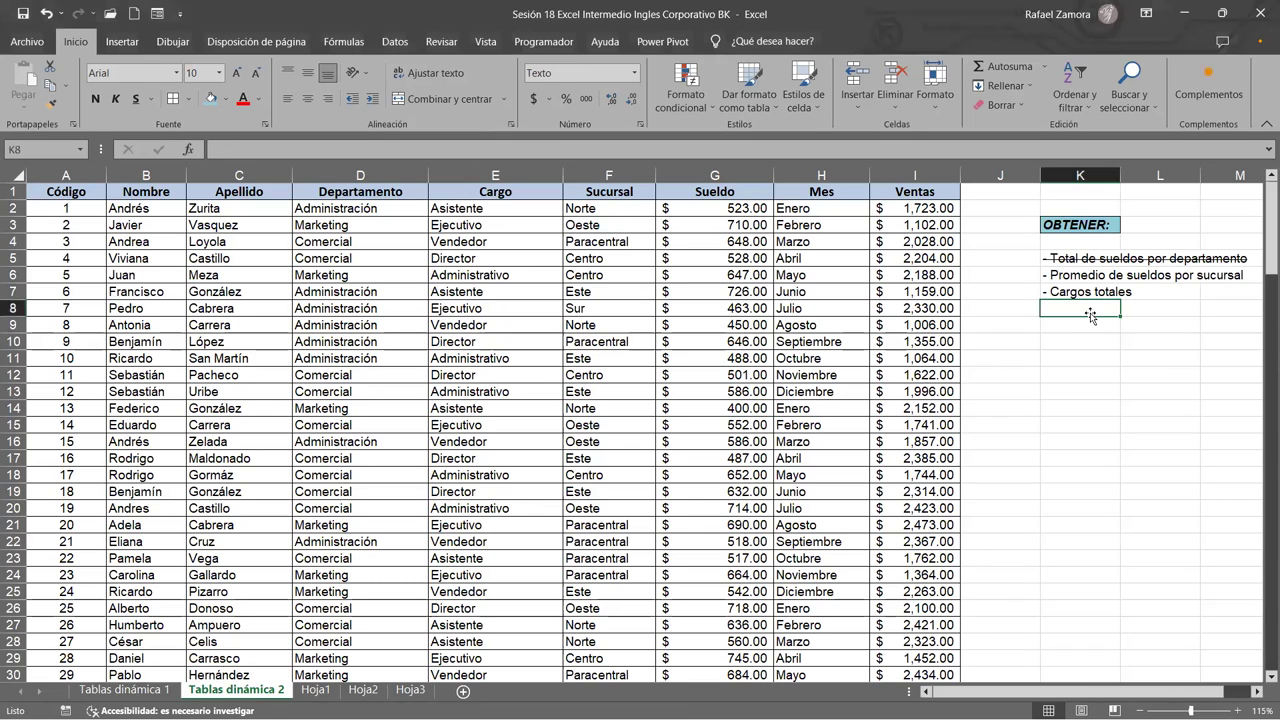
{"action": "type", "text": "-"}
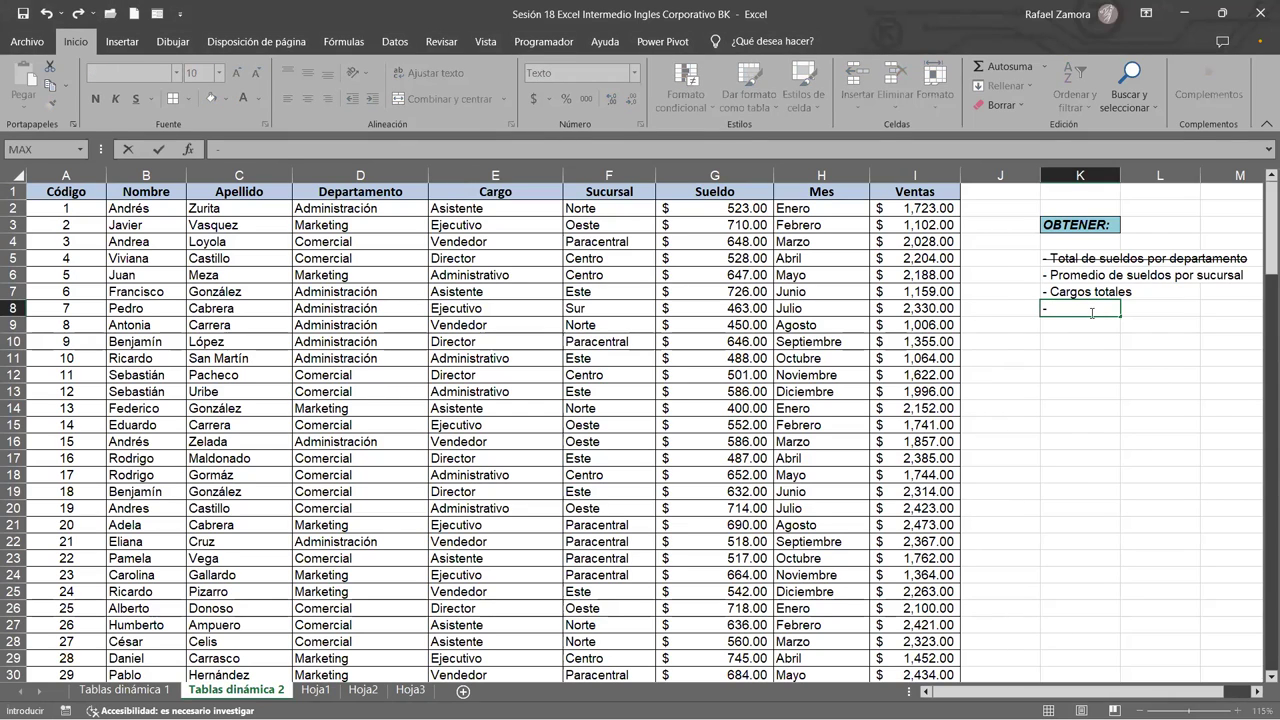
{"action": "type", "text": " cANTIDAD"}
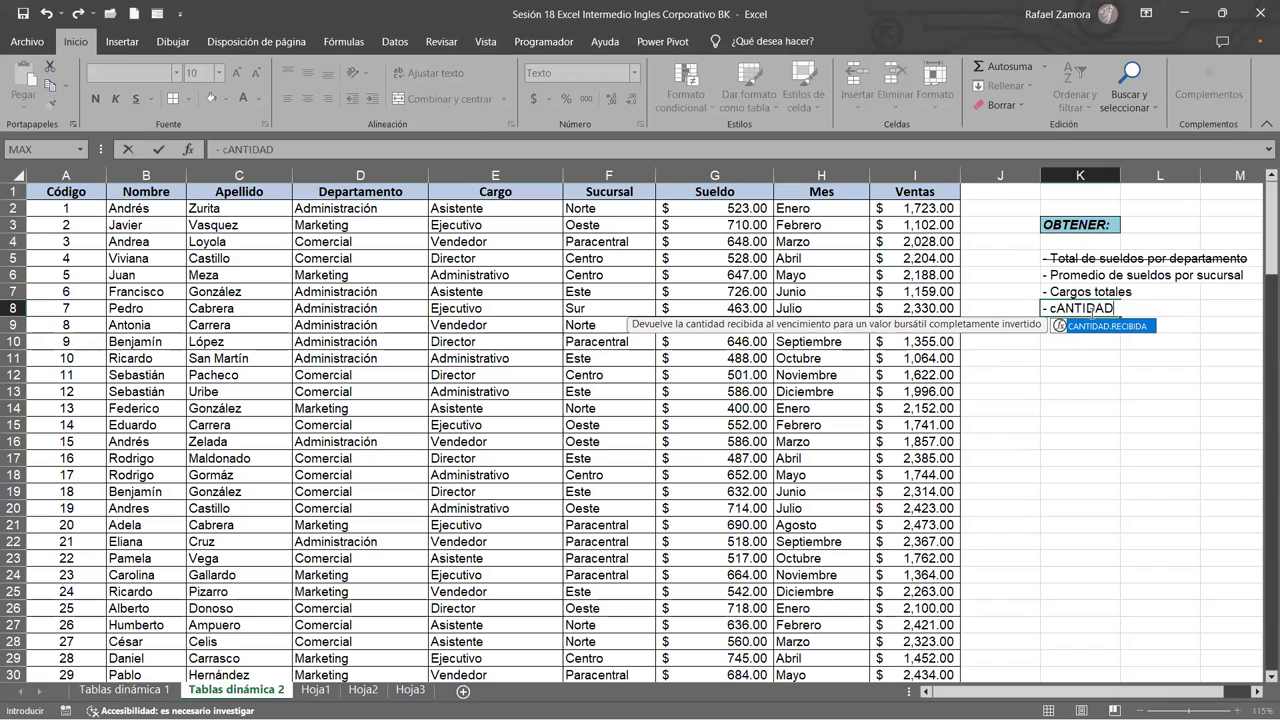
{"action": "type", "text": " de cargos por departamento"}
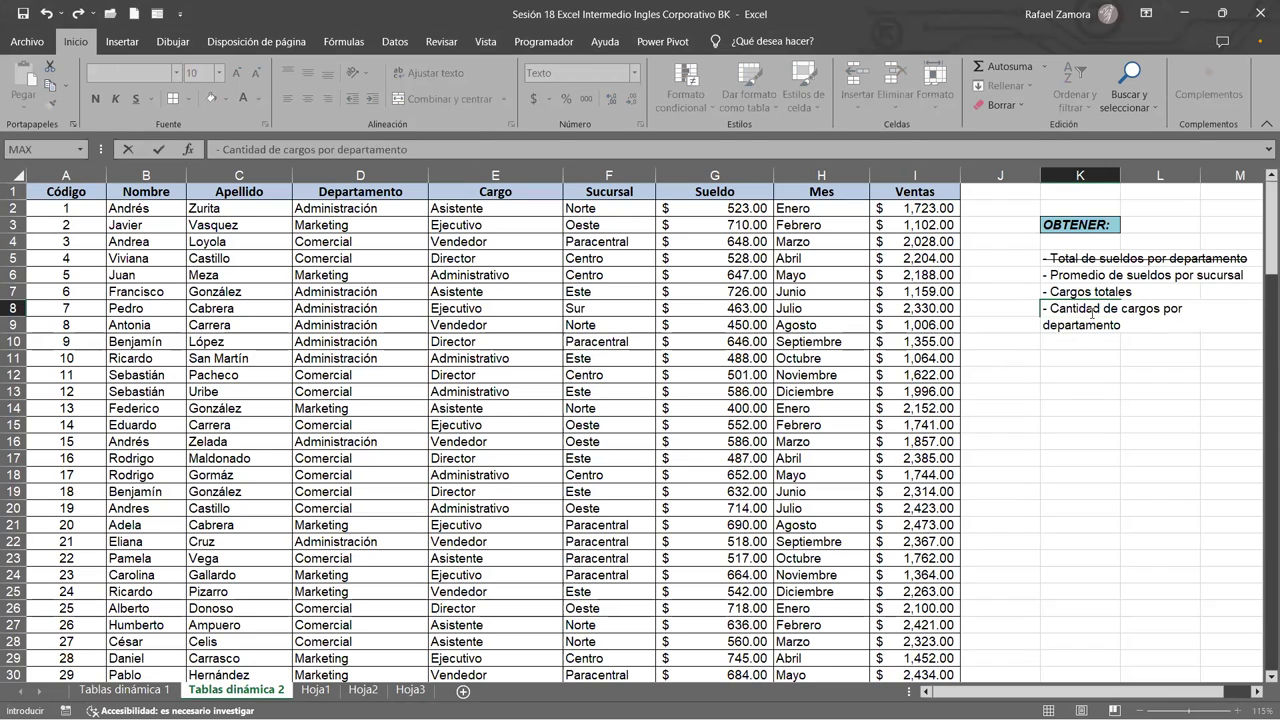
{"action": "key", "text": "Return"}
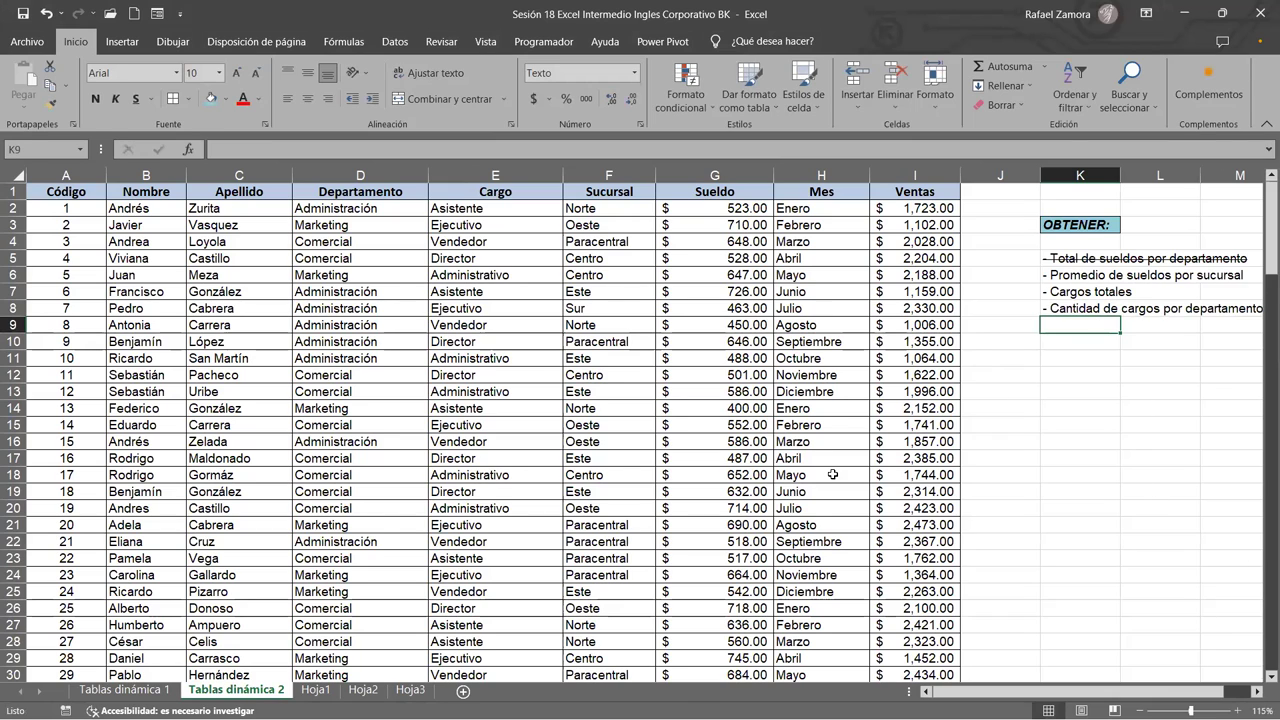
{"action": "scroll", "coordinate": [833, 474], "scroll_direction": "down", "scroll_amount": 2}
{"action": "left_click", "coordinate": [963, 400]}
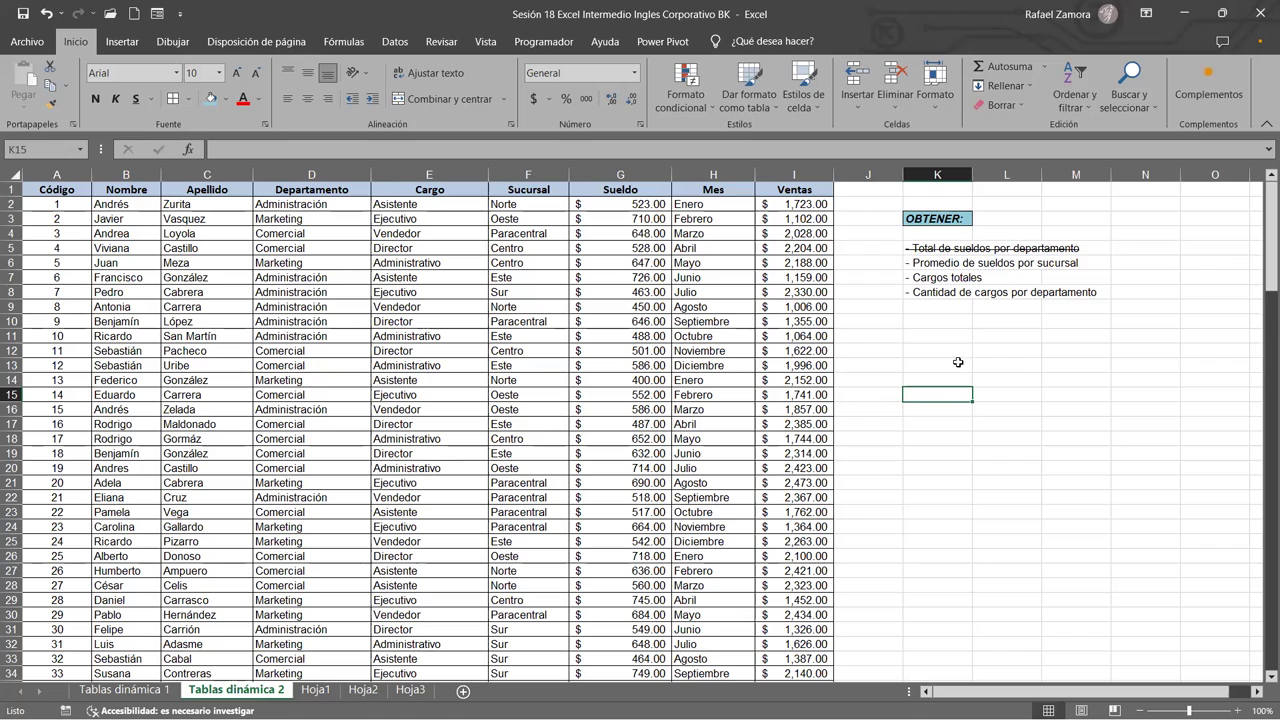
{"action": "left_click", "coordinate": [954, 306]}
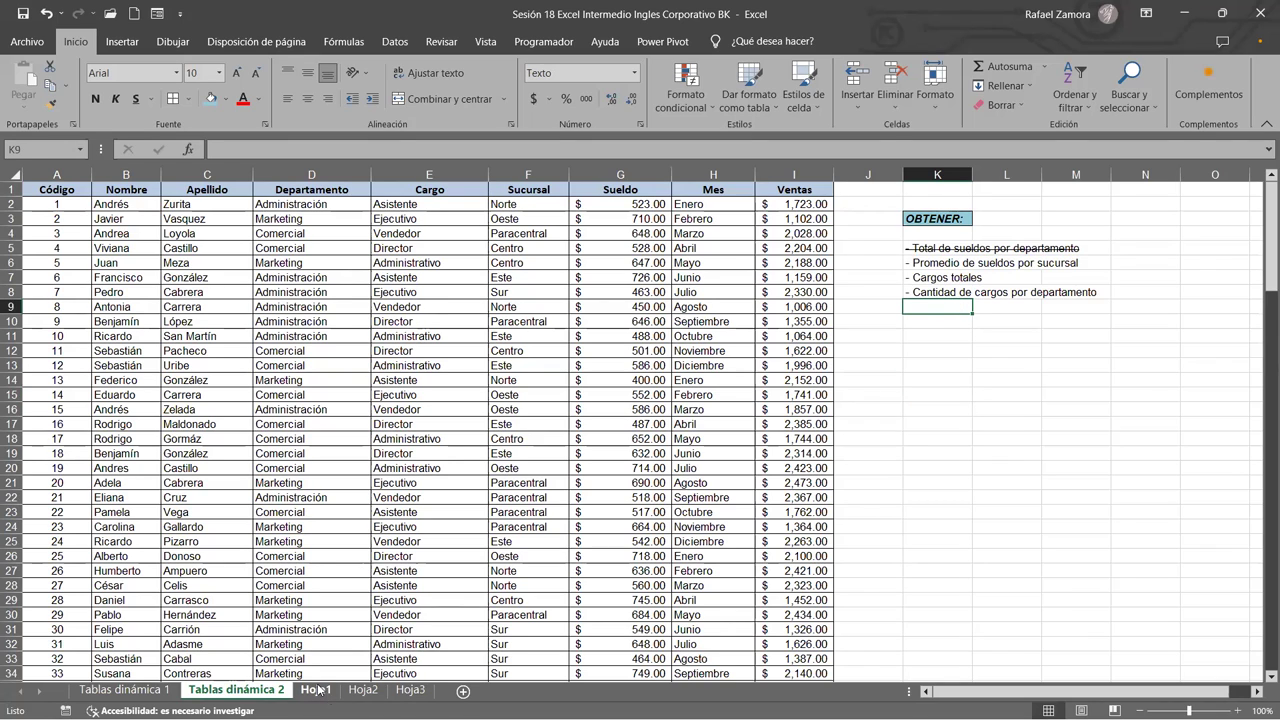
Apply strikethrough to the average salaries and total positions tasks in K6:K7 of the OBTENER list.
{"action": "left_click", "coordinate": [410, 690]}
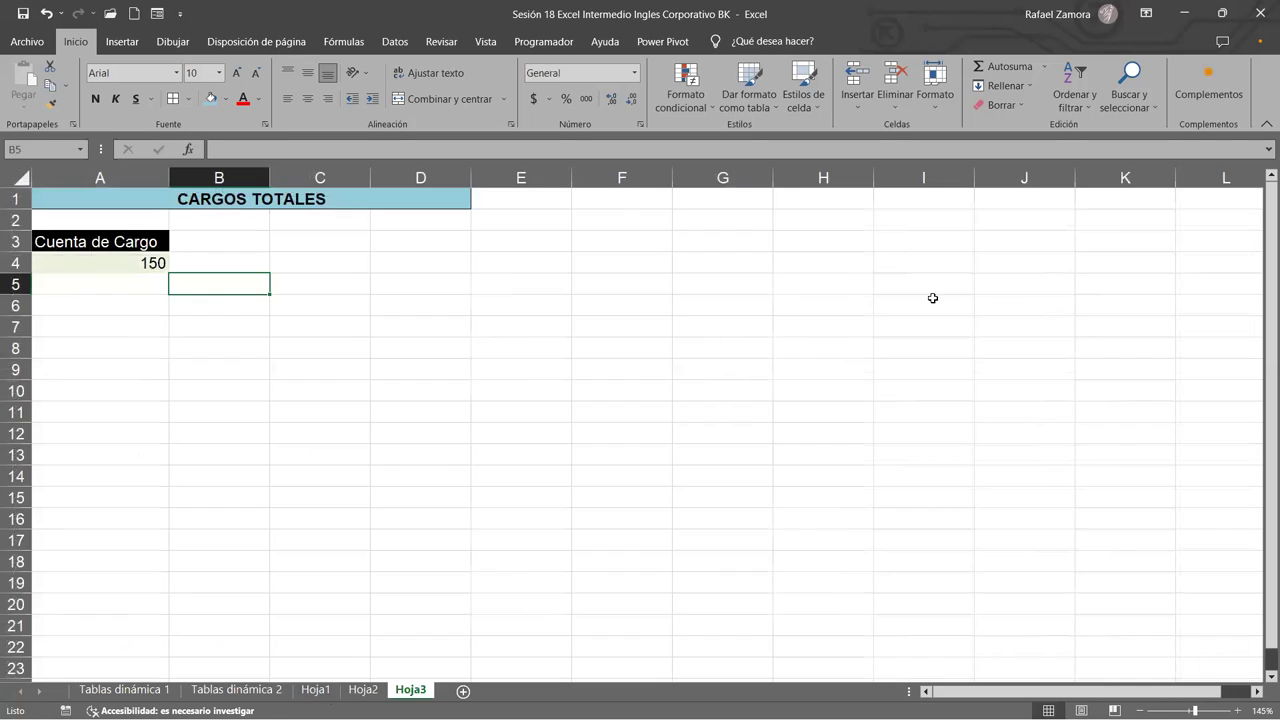
{"action": "left_click", "coordinate": [252, 692]}
{"action": "left_click_drag", "start_coordinate": [926, 264], "coordinate": [928, 281]}
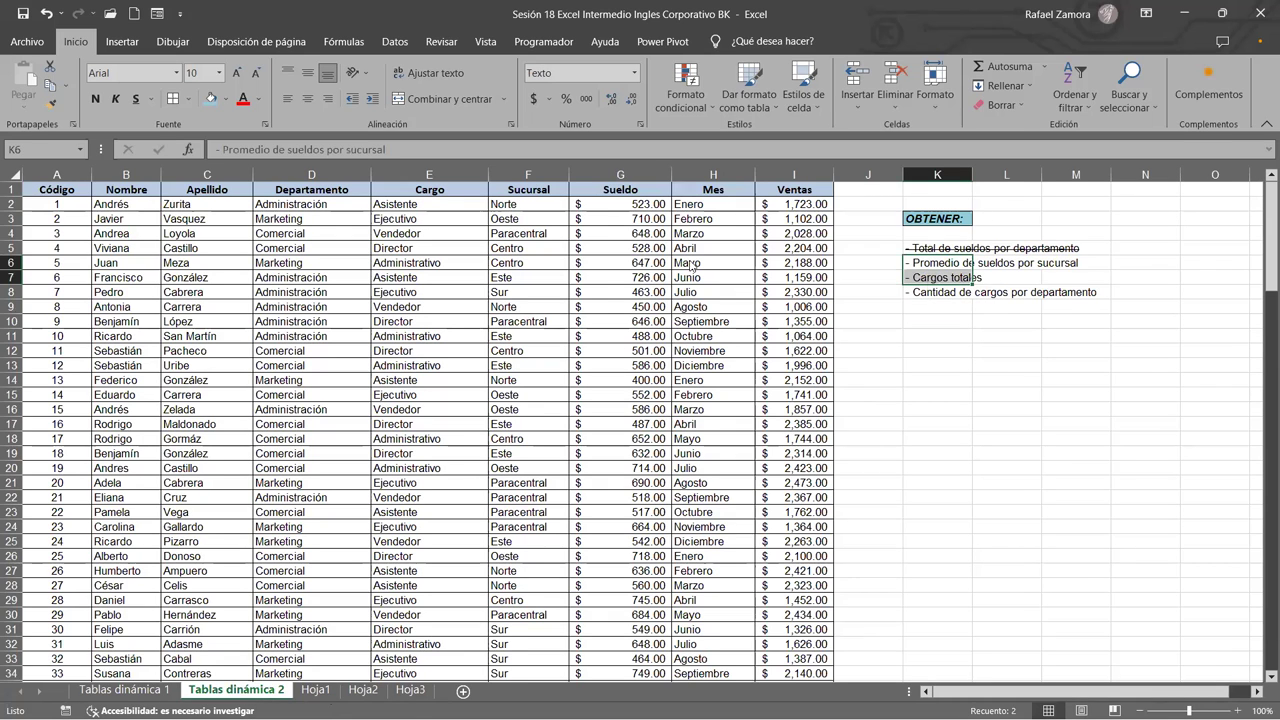
{"action": "key", "text": "ctrl+1"}
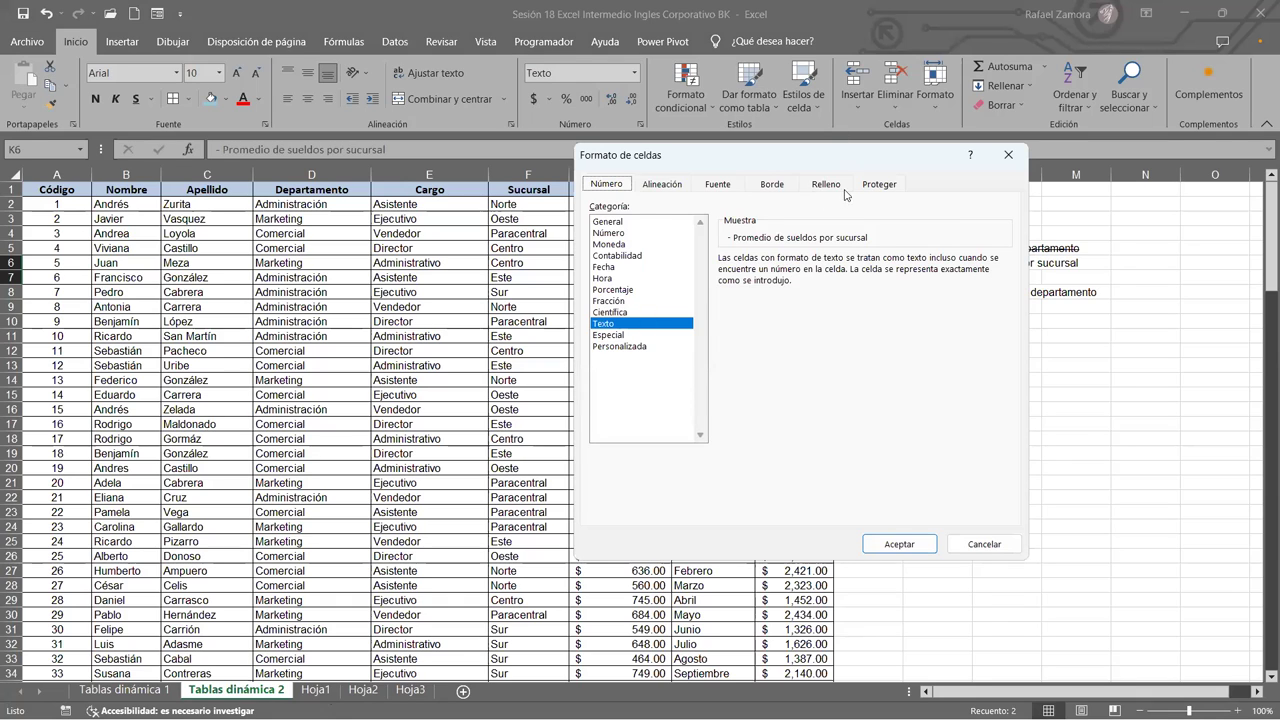
{"action": "left_click", "coordinate": [718, 184]}
{"action": "left_click", "coordinate": [630, 366]}
{"action": "left_click", "coordinate": [897, 544]}
{"action": "left_click", "coordinate": [1010, 378]}
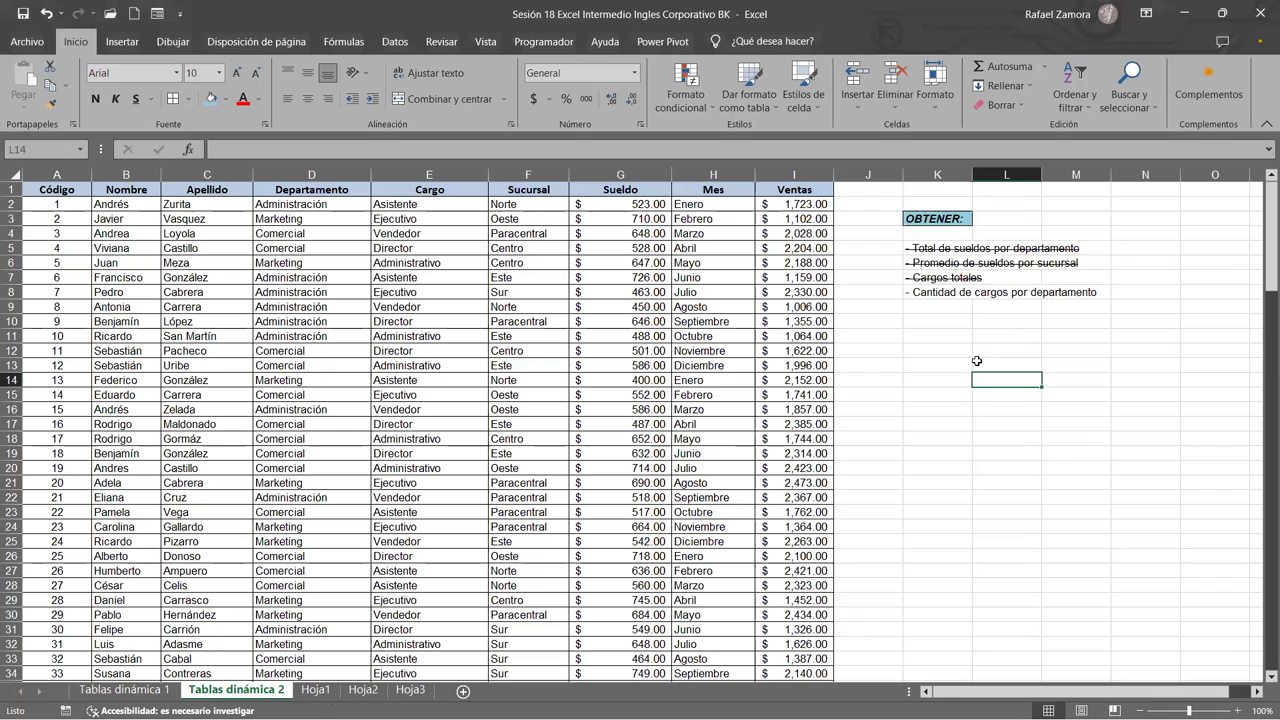
Insert a pivot table from the employee range A1:I151 on a new worksheet and move that sheet after Hoja3.
{"action": "left_click", "coordinate": [940, 291]}
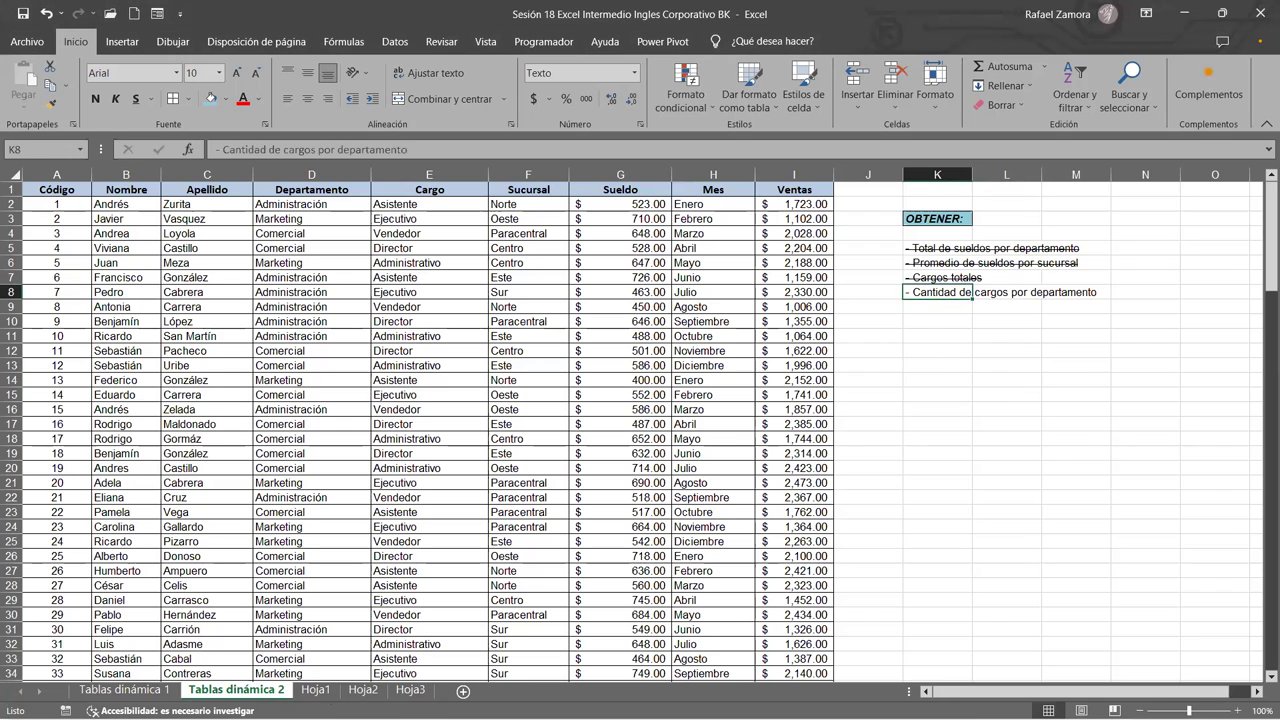
{"action": "left_click", "coordinate": [528, 380]}
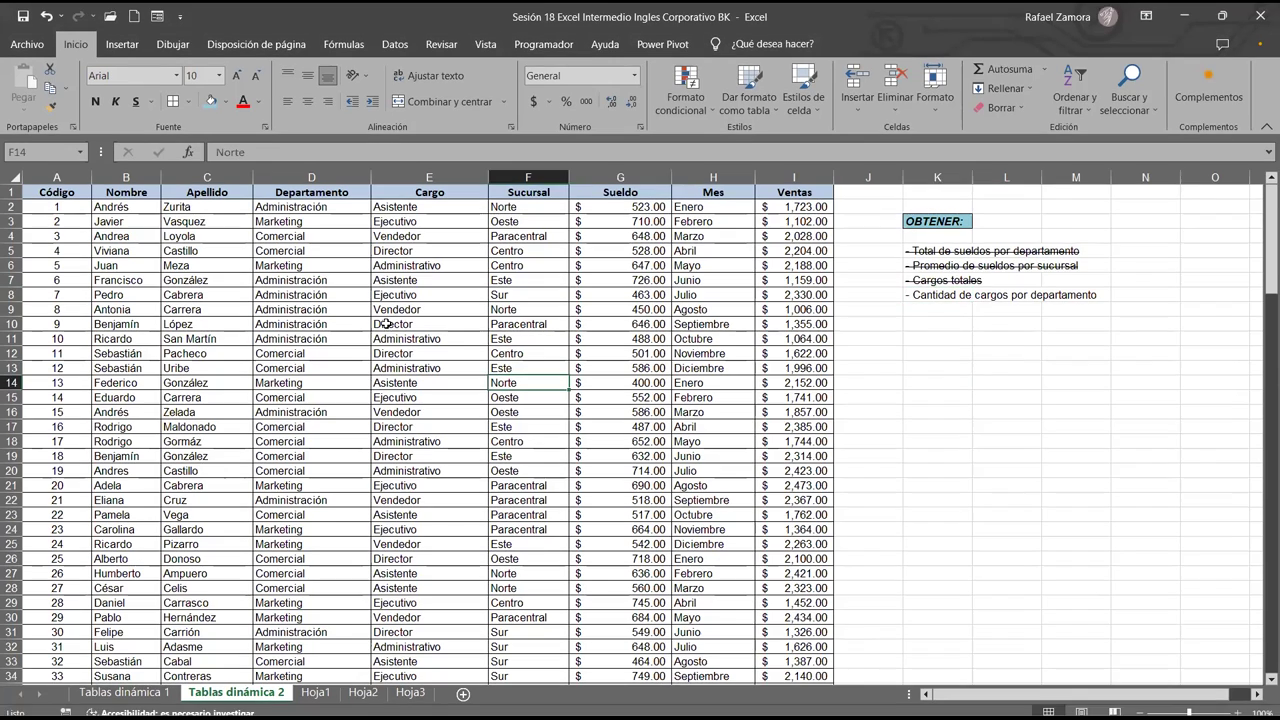
{"action": "left_click", "coordinate": [122, 41]}
{"action": "left_click", "coordinate": [33, 85]}
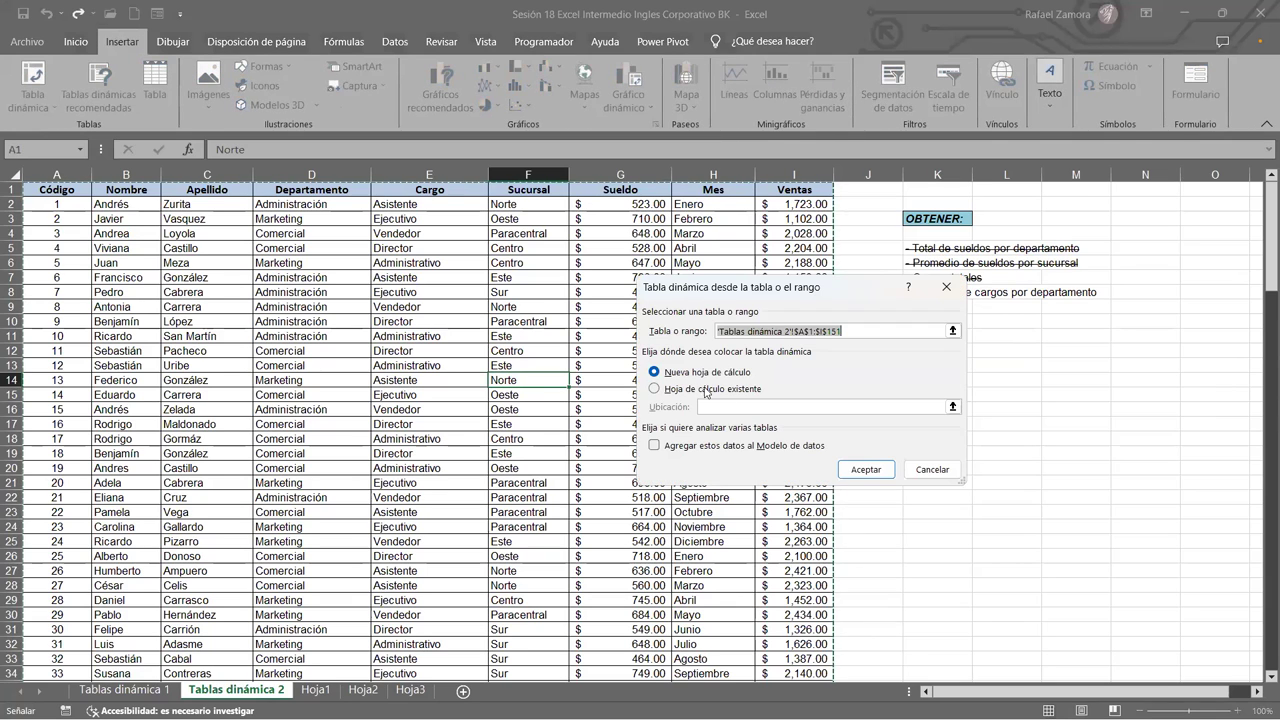
{"action": "left_click", "coordinate": [872, 474]}
{"action": "left_click_drag", "start_coordinate": [204, 690], "coordinate": [476, 696]}
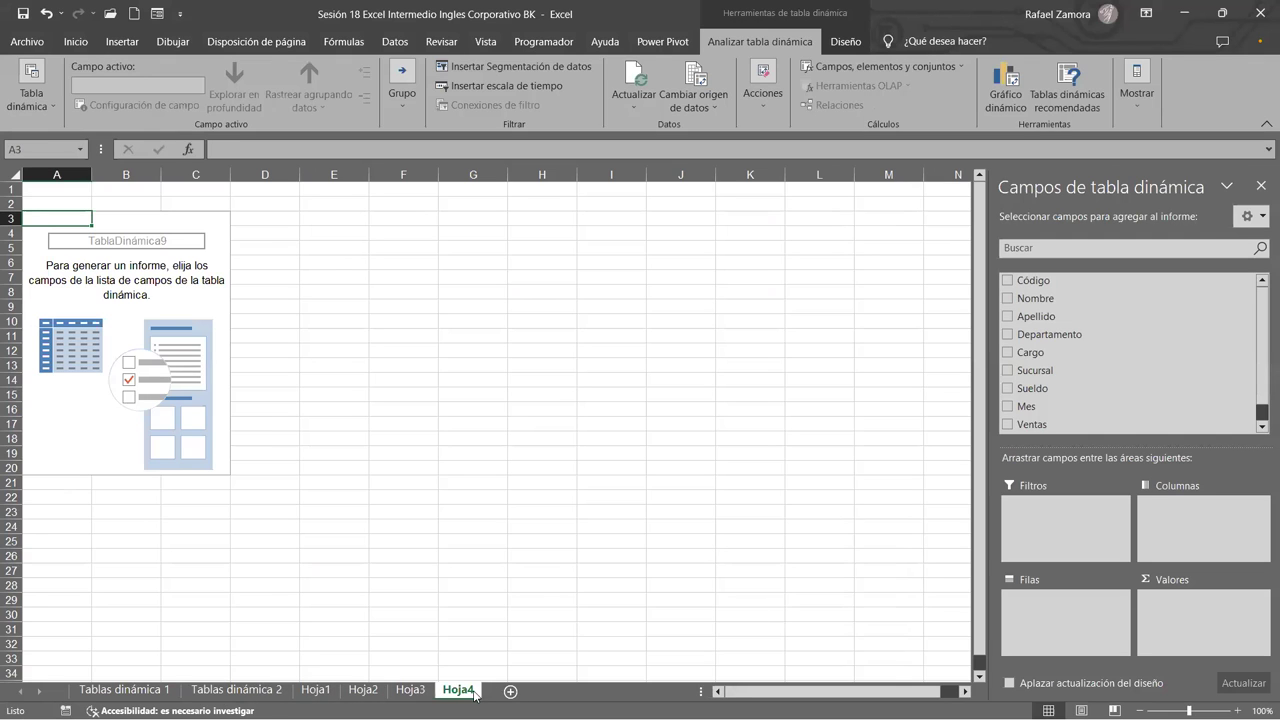
Copy the CARGOS TOTALES title banner from Hoja3 into cell A1 of Hoja4.
{"action": "left_click", "coordinate": [410, 690]}
{"action": "left_click", "coordinate": [61, 199]}
{"action": "key", "text": "ctrl+c"}
{"action": "left_click", "coordinate": [456, 690]}
{"action": "left_click", "coordinate": [65, 200]}
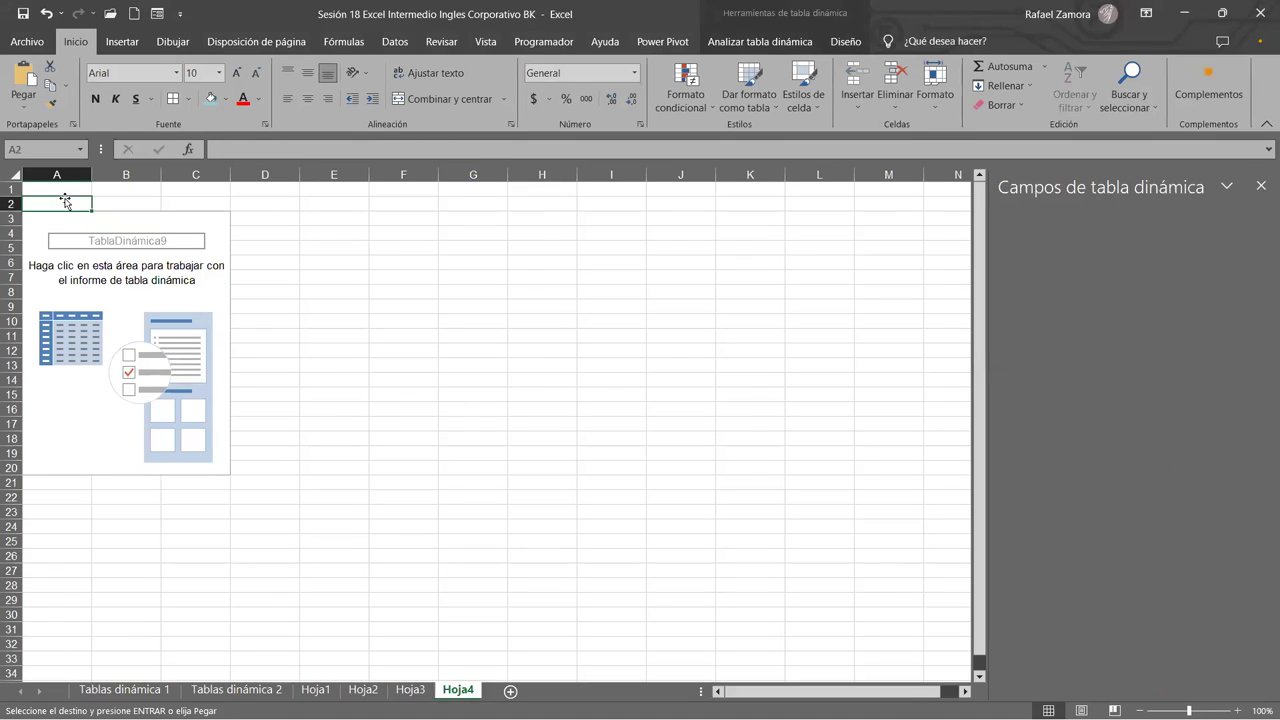
{"action": "left_click", "coordinate": [66, 188]}
{"action": "key", "text": "ctrl+v"}
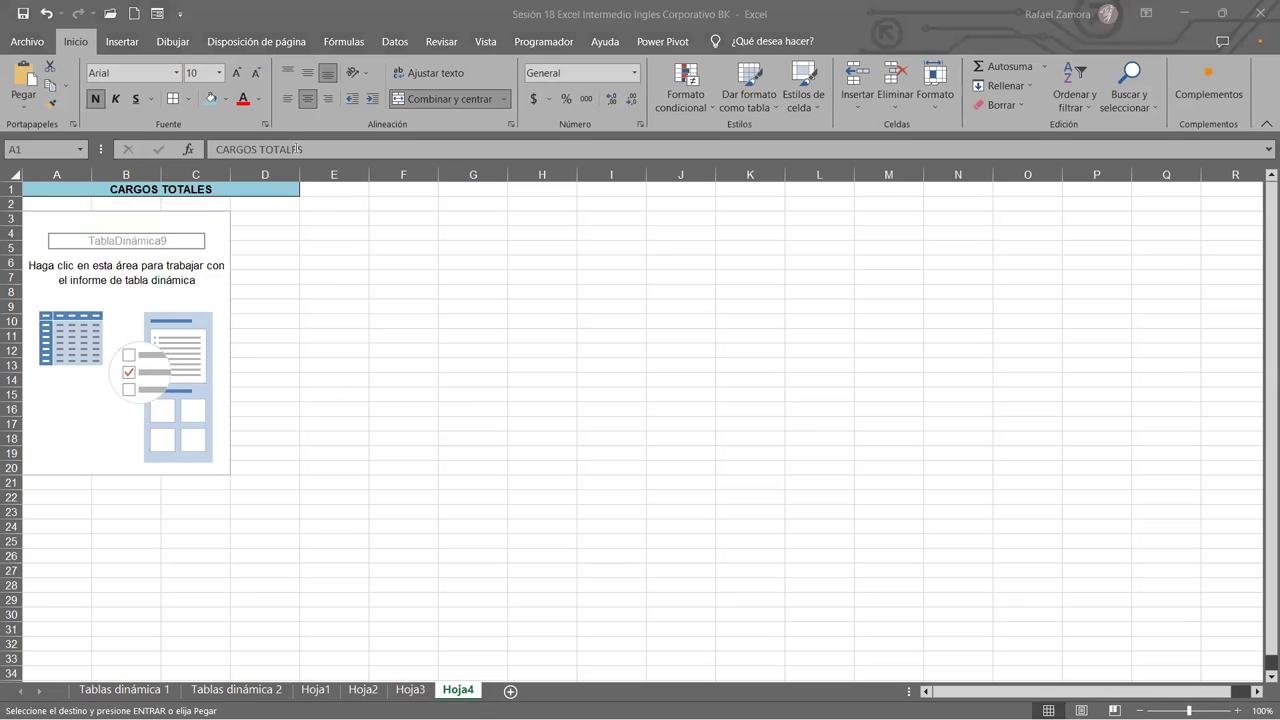
Change the title banner in A1 of Hoja4 to "CANTIDAD DE CARGOS POR DEPARTAMENTO".
{"action": "left_click", "coordinate": [218, 192]}
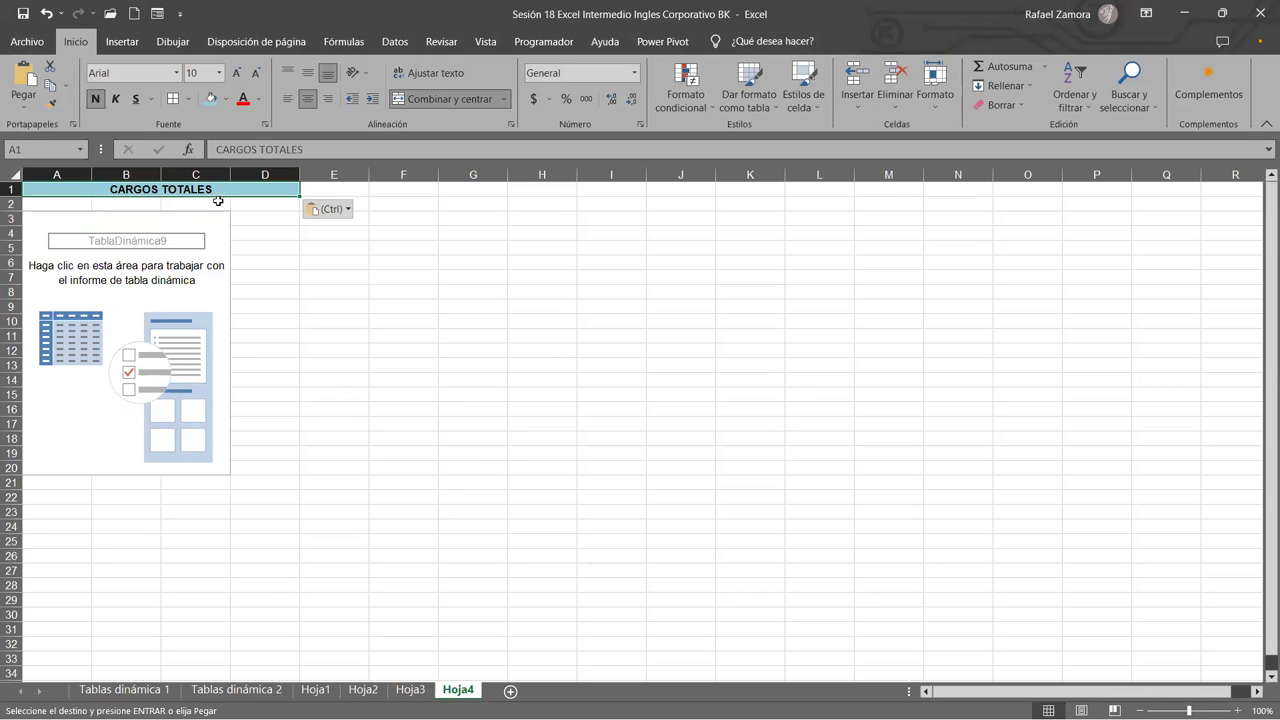
{"action": "left_click", "coordinate": [268, 690]}
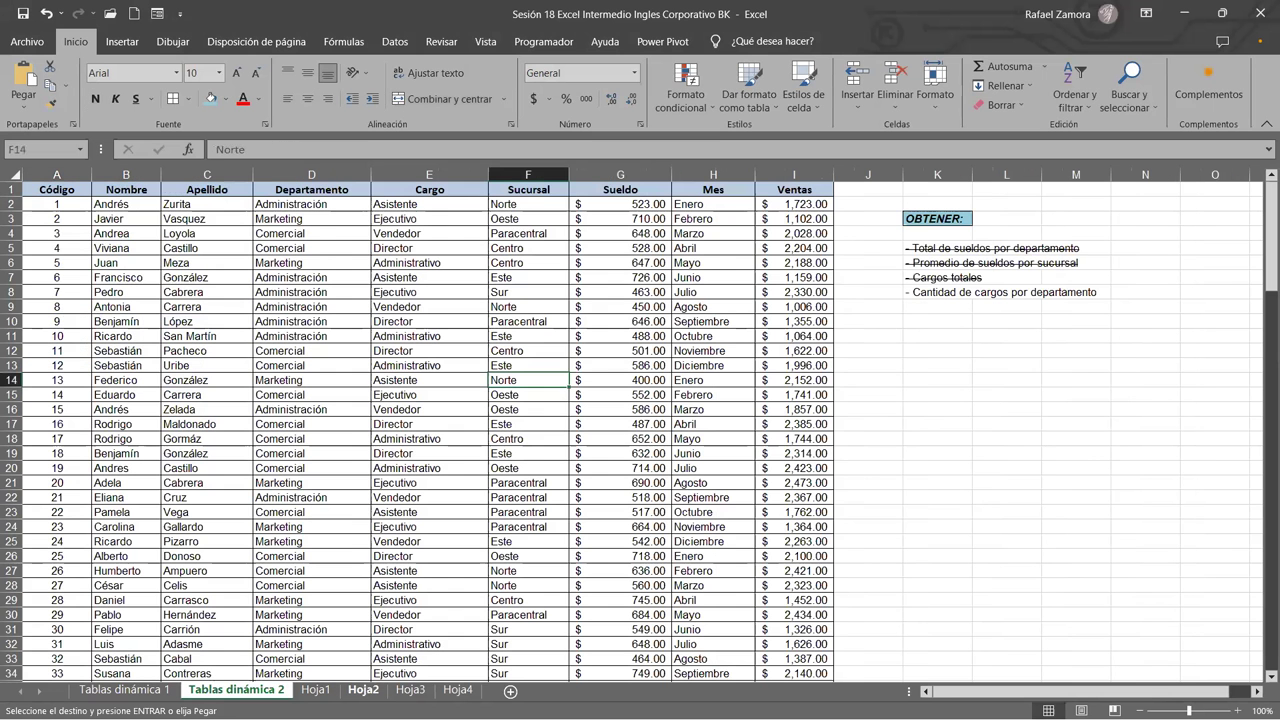
{"action": "left_click", "coordinate": [458, 690]}
{"action": "left_click", "coordinate": [155, 191]}
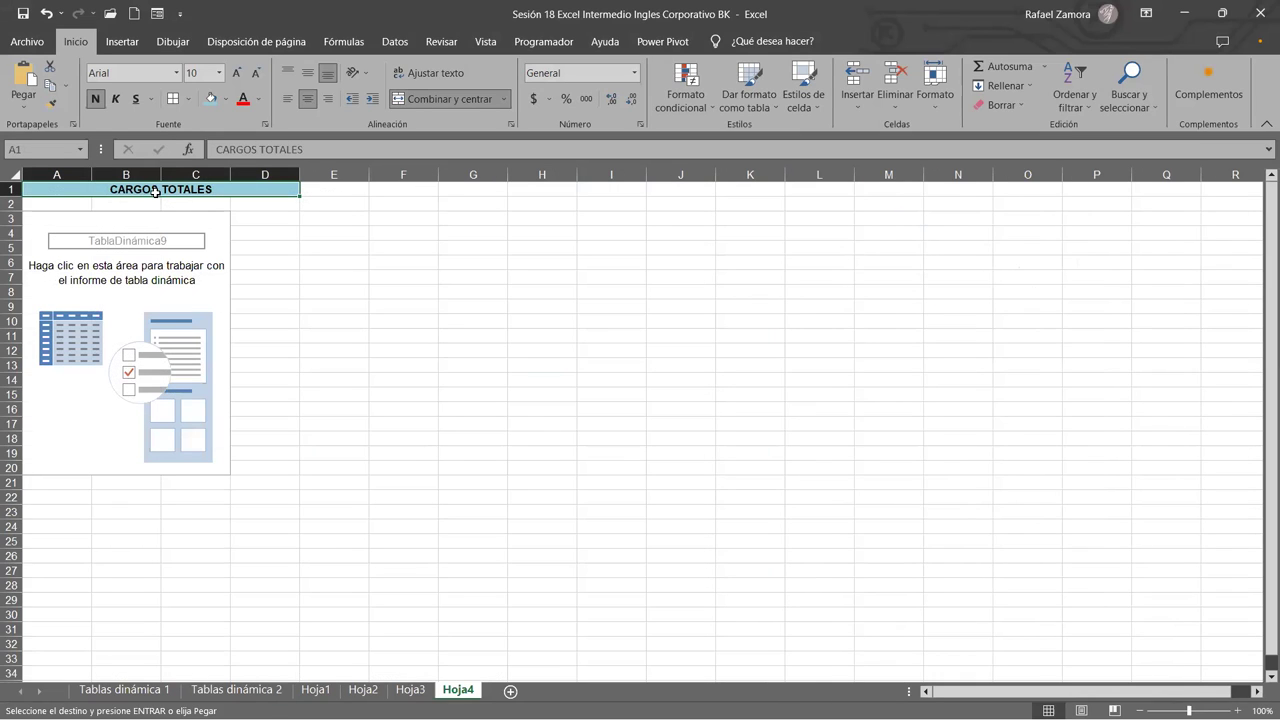
{"action": "double_click", "coordinate": [155, 191]}
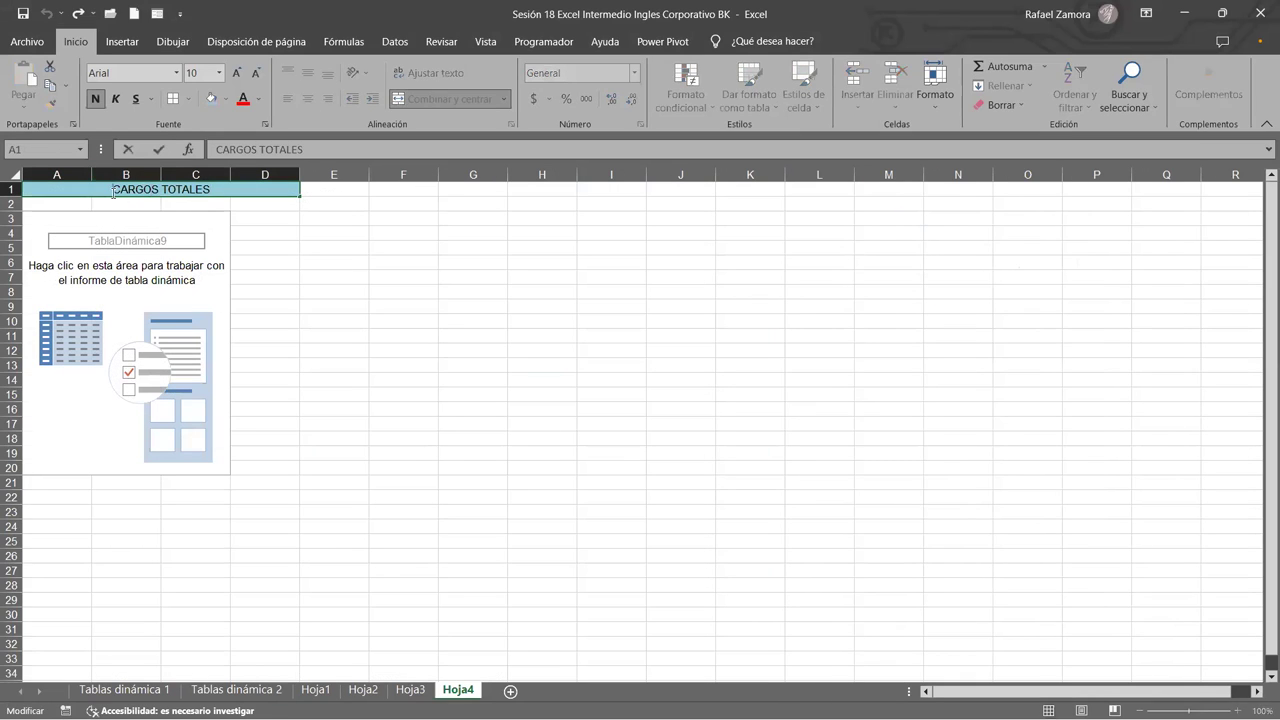
{"action": "type", "text": "CANTIDAD DE"}
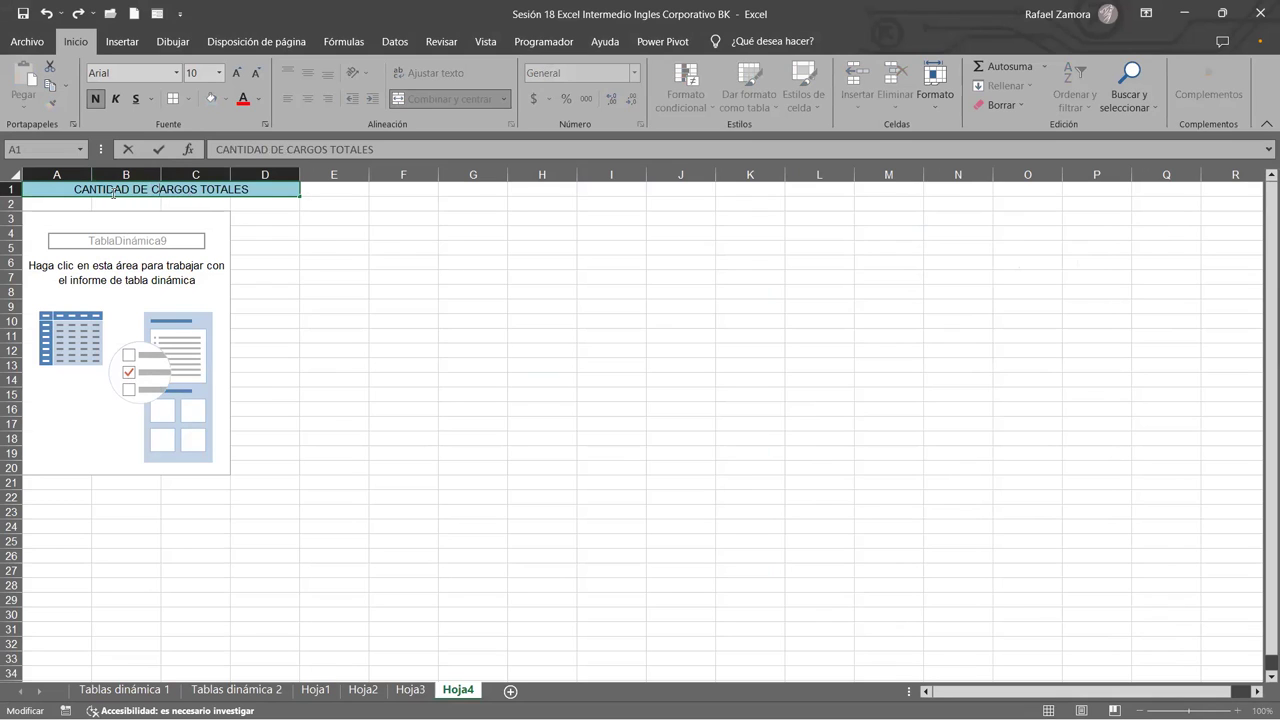
{"action": "key", "text": "ctrl+Right"}
{"action": "key", "text": "Delete"}
{"action": "key", "text": "ctrl+n"}
{"action": "type", "text": "POR DEPA"}
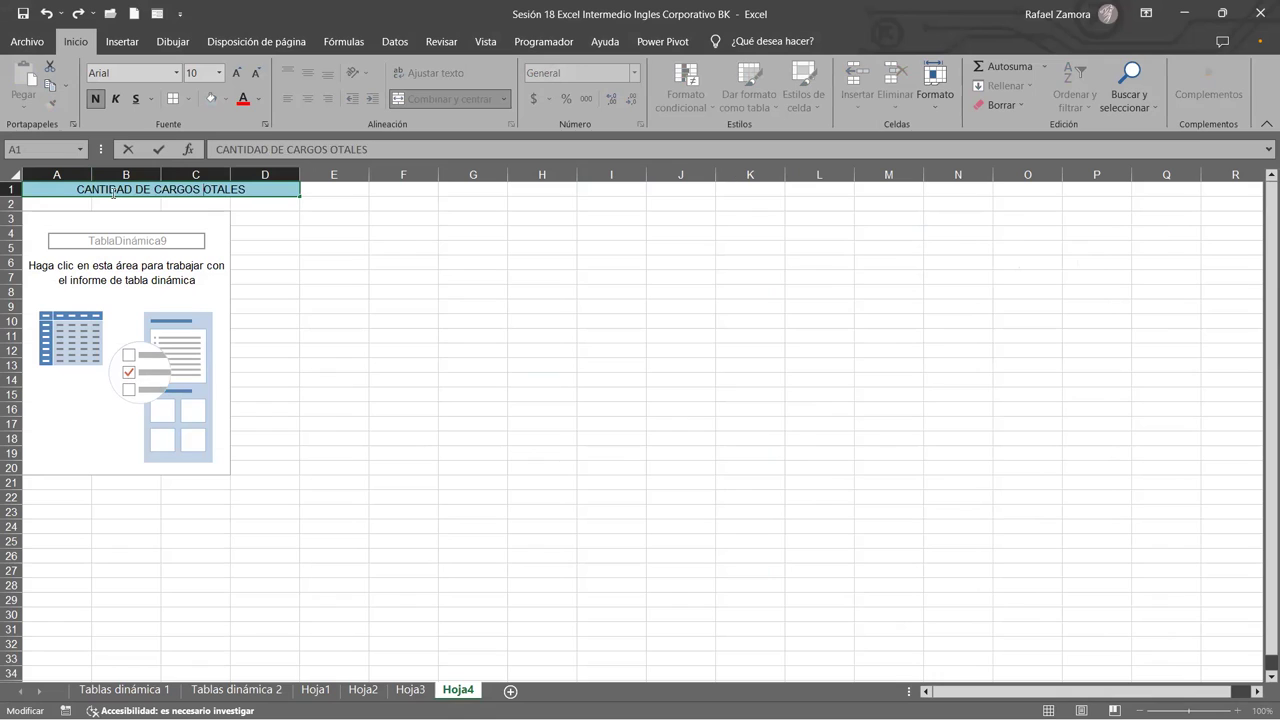
{"action": "type", "text": "RTAMENTO"}
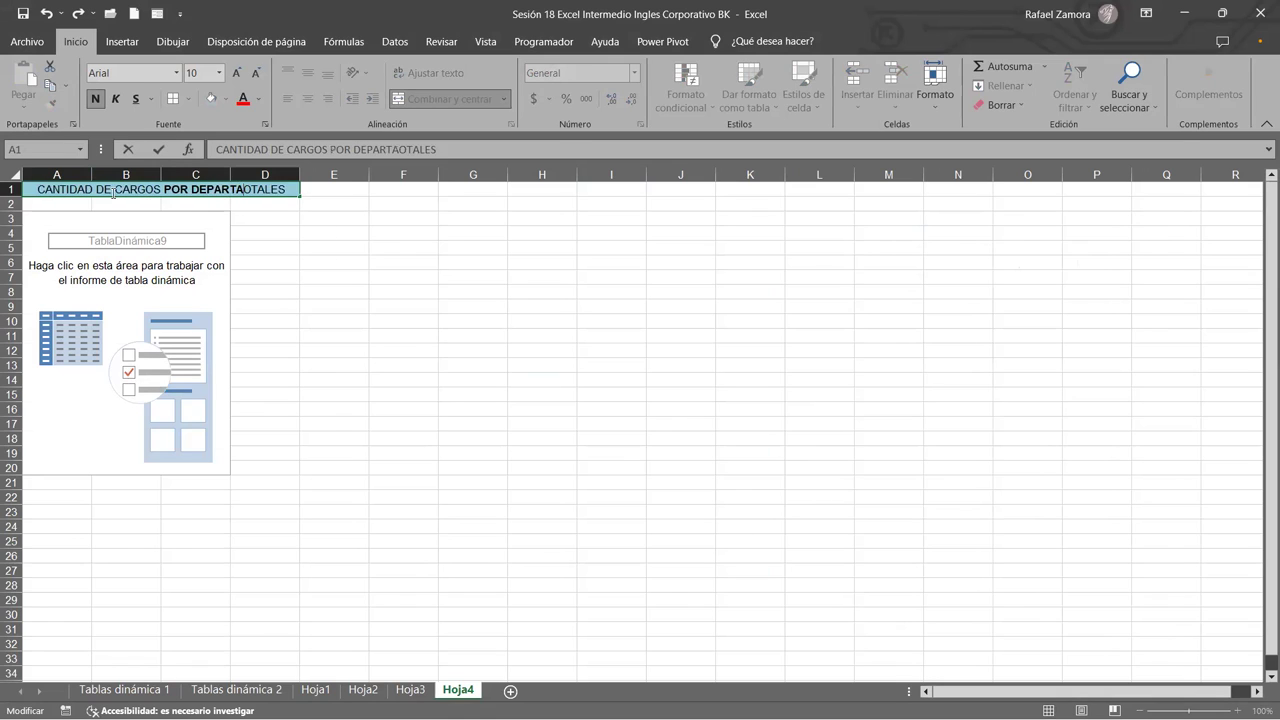
{"action": "key", "text": "Delete"}
{"action": "key", "text": "Delete"}
{"action": "key", "text": "Delete"}
{"action": "key", "text": "Delete"}
{"action": "key", "text": "Delete"}
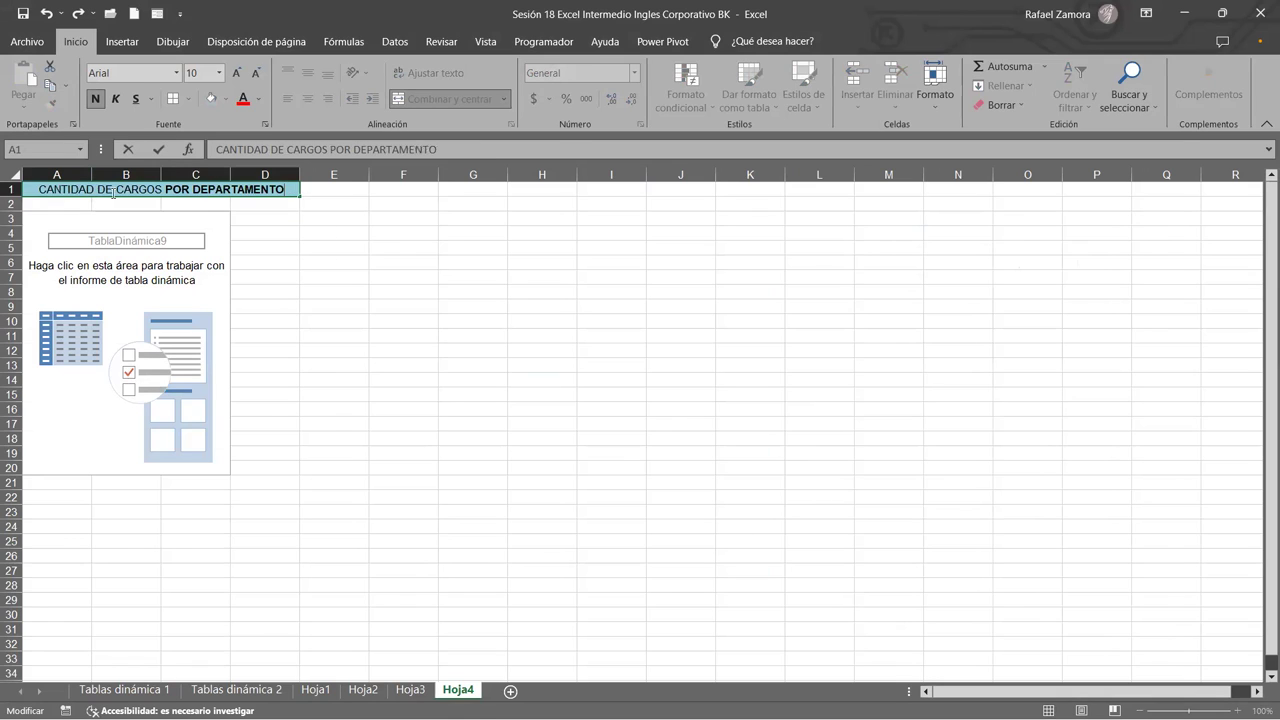
{"action": "left_click", "coordinate": [557, 397]}
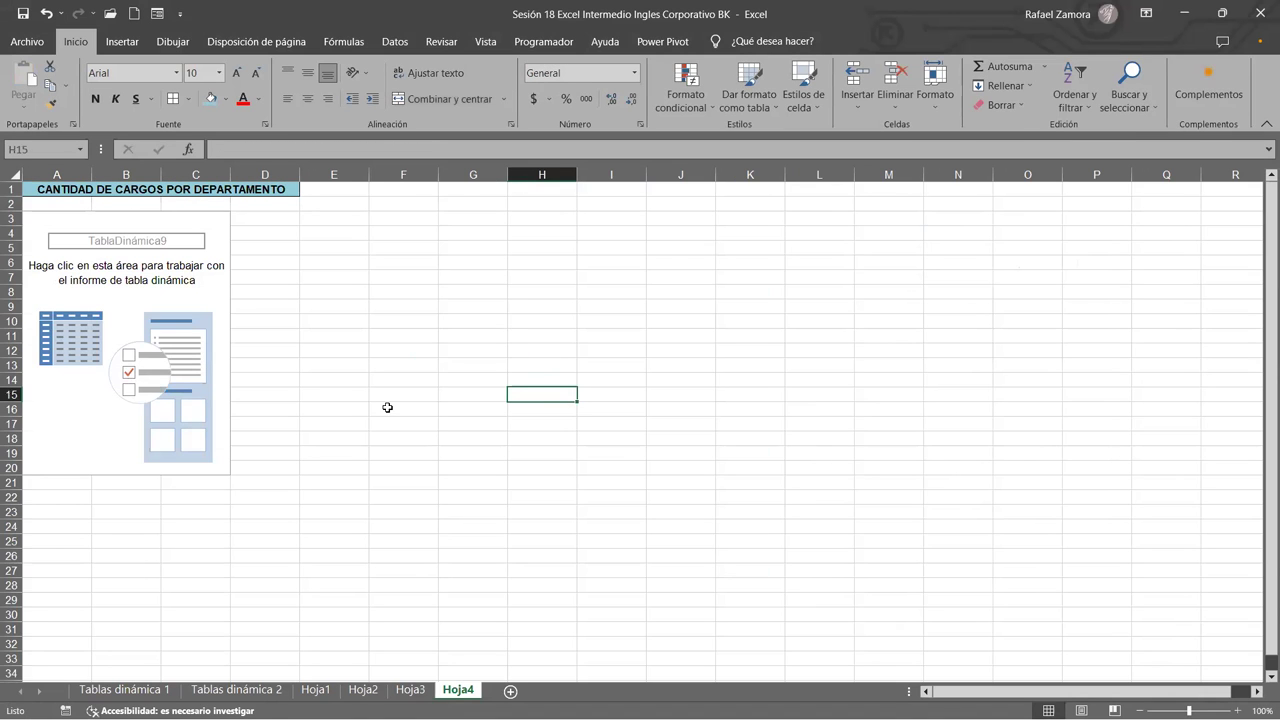
Set up the Hoja4 pivot table with the count of Cargo as values and Departamento as rows.
{"action": "scroll", "coordinate": [406, 411], "scroll_direction": "up", "scroll_amount": 2, "text": "ctrl"}
{"action": "left_click", "coordinate": [231, 401]}
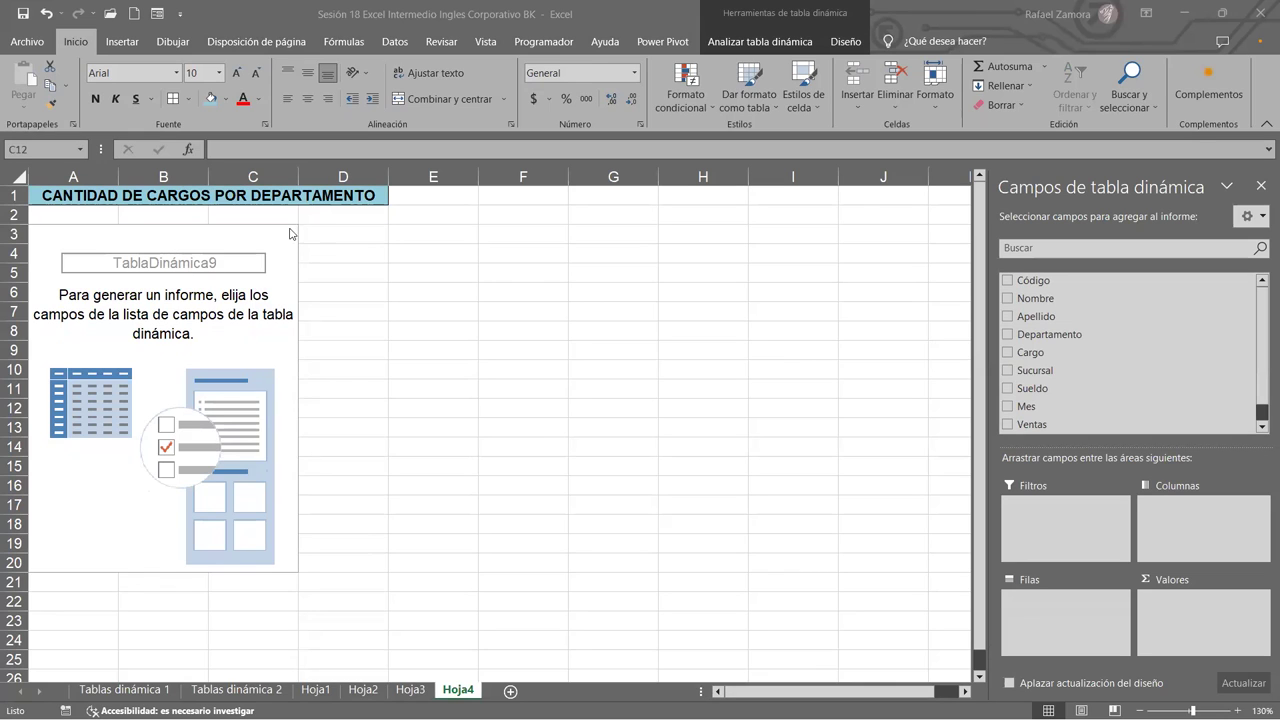
{"action": "left_click_drag", "start_coordinate": [1055, 355], "coordinate": [1195, 619]}
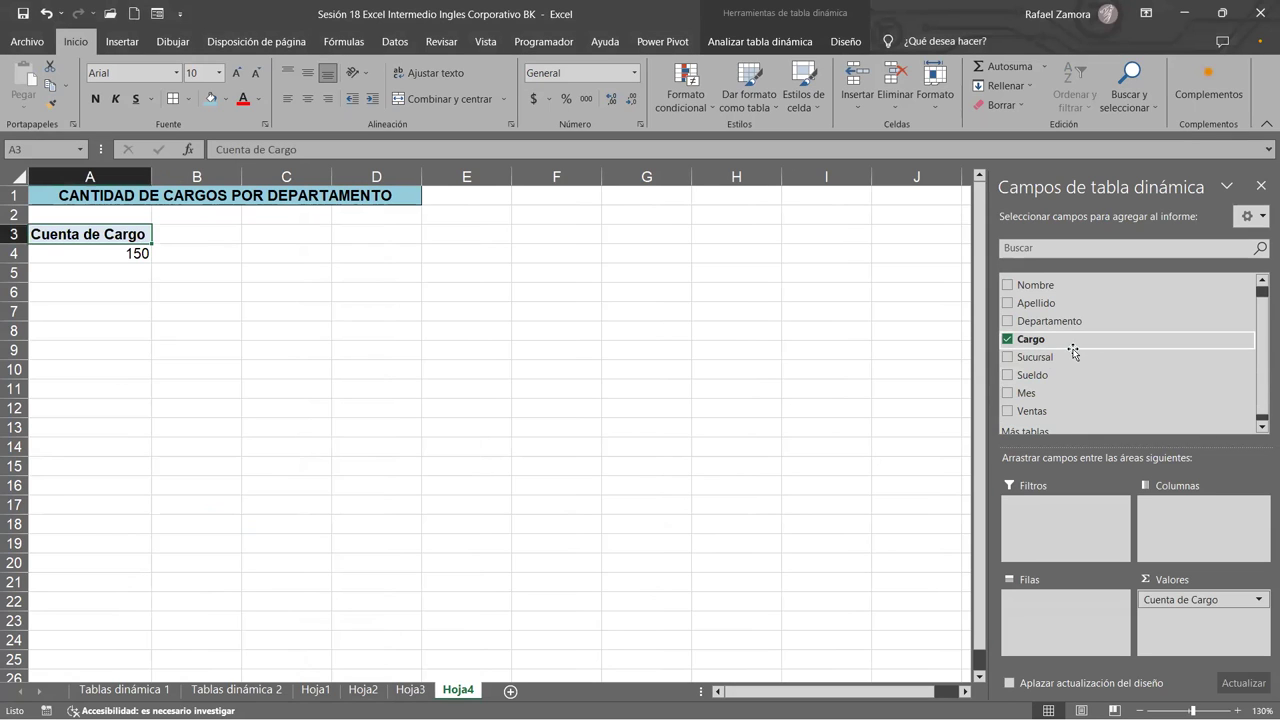
{"action": "left_click_drag", "start_coordinate": [1108, 326], "coordinate": [1060, 610]}
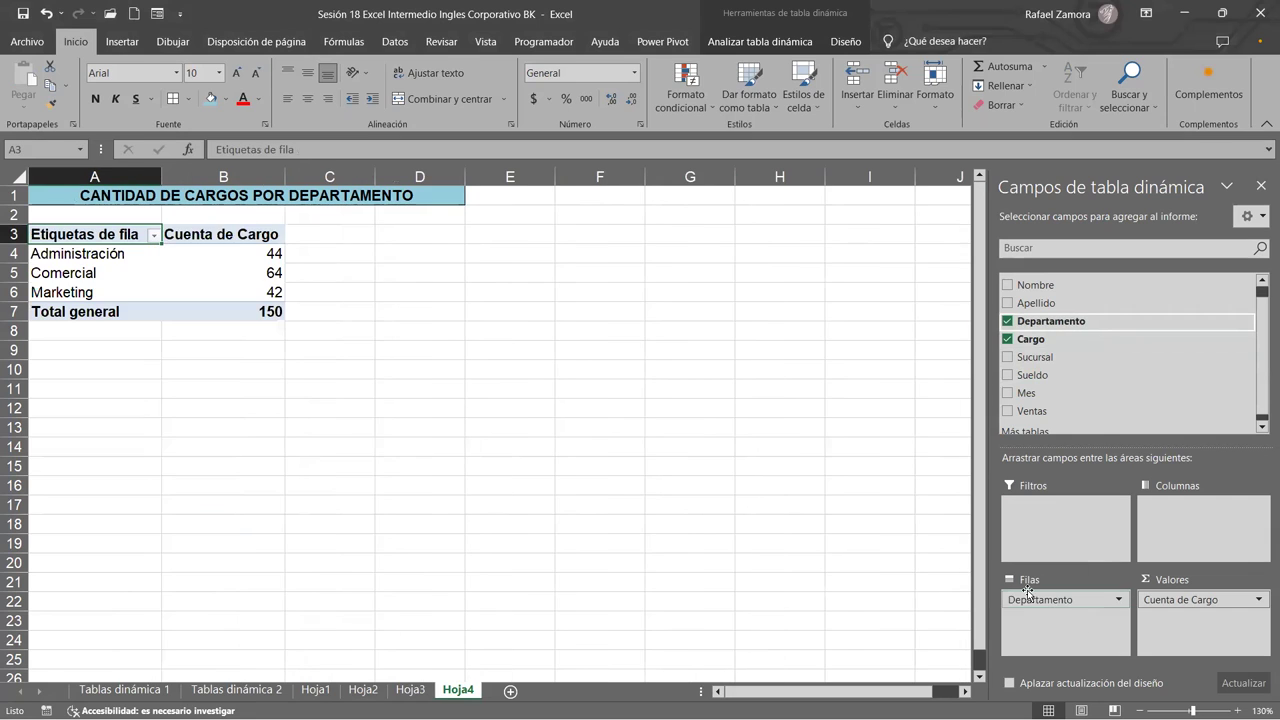
Apply the medium pivot table style with black header and total rows and light purple body to the positions per department table.
{"action": "left_click", "coordinate": [140, 276]}
{"action": "left_click", "coordinate": [850, 44]}
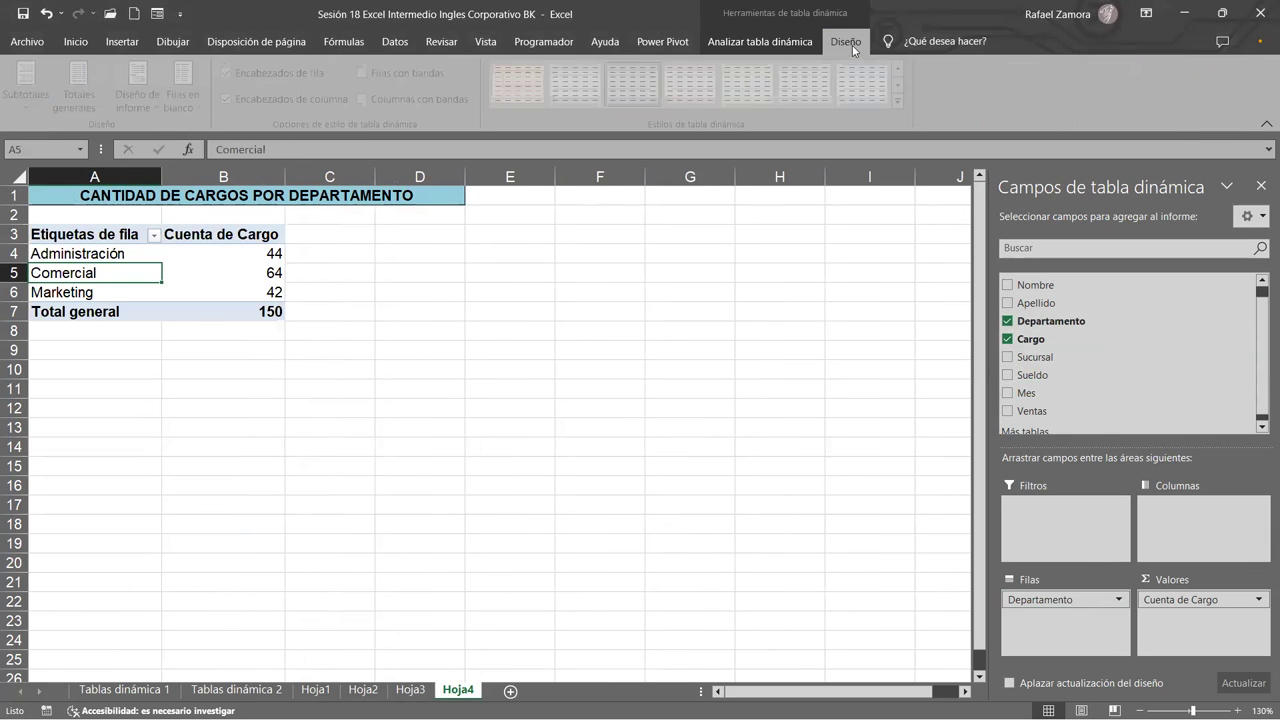
{"action": "left_click", "coordinate": [902, 100]}
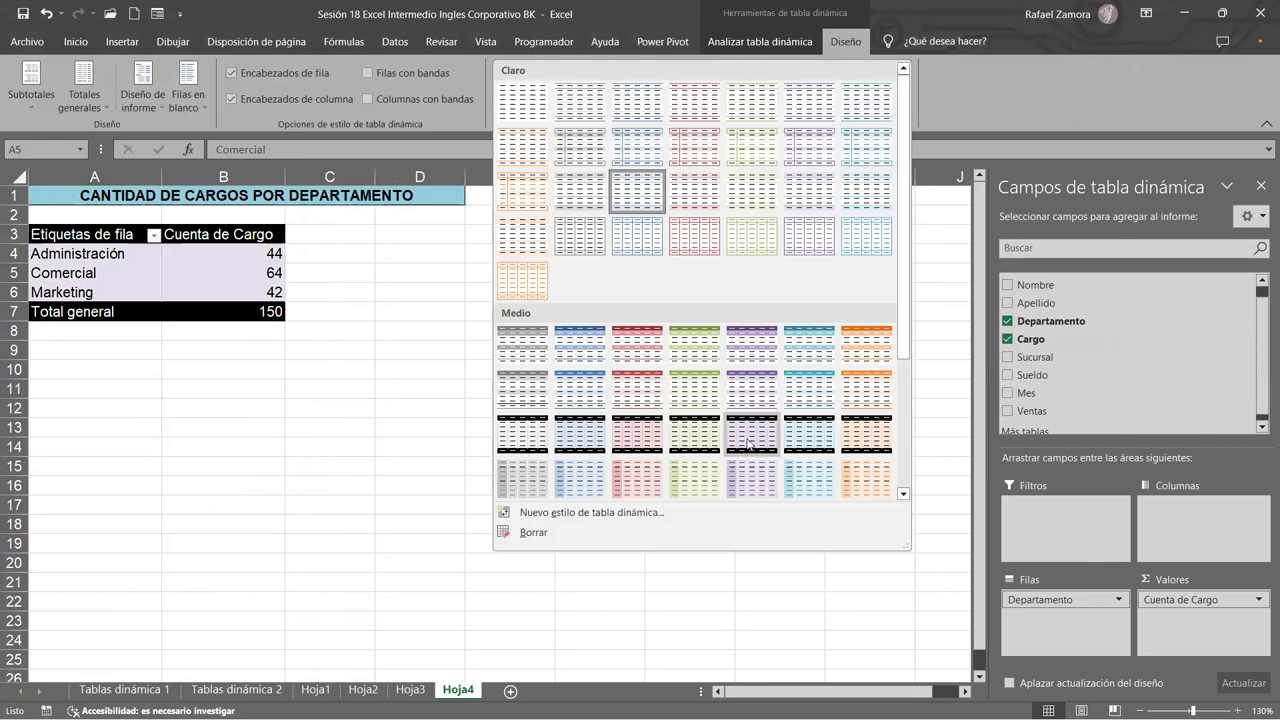
{"action": "left_click", "coordinate": [136, 372]}
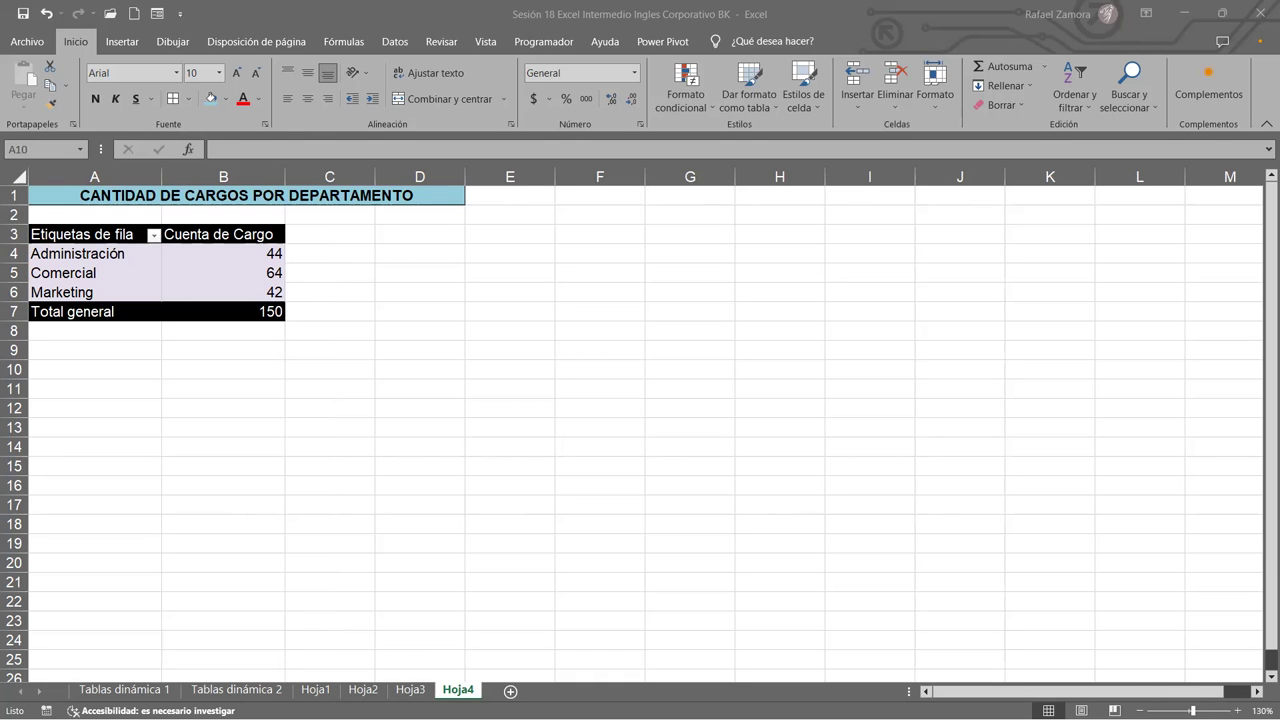
Review the finished pivot tables across sheets Hoja1 to Hoja4.
{"action": "left_click", "coordinate": [372, 694]}
{"action": "left_click", "coordinate": [425, 693]}
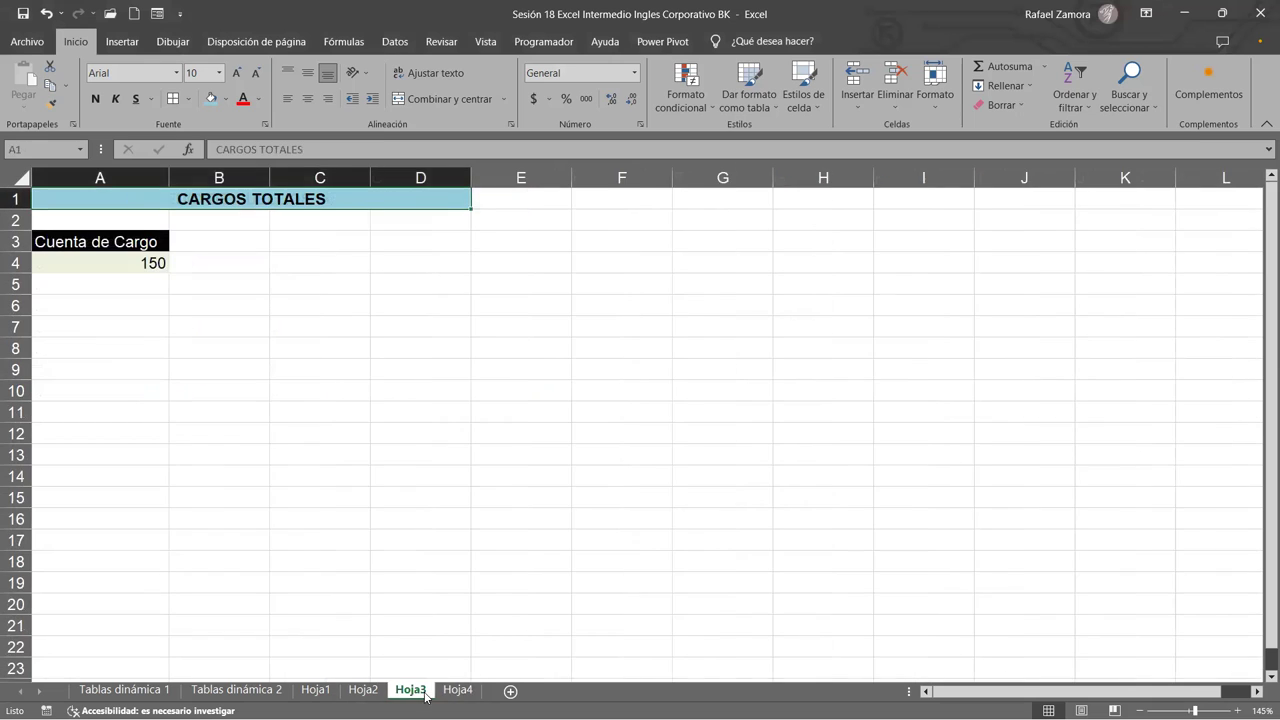
{"action": "left_click", "coordinate": [457, 690]}
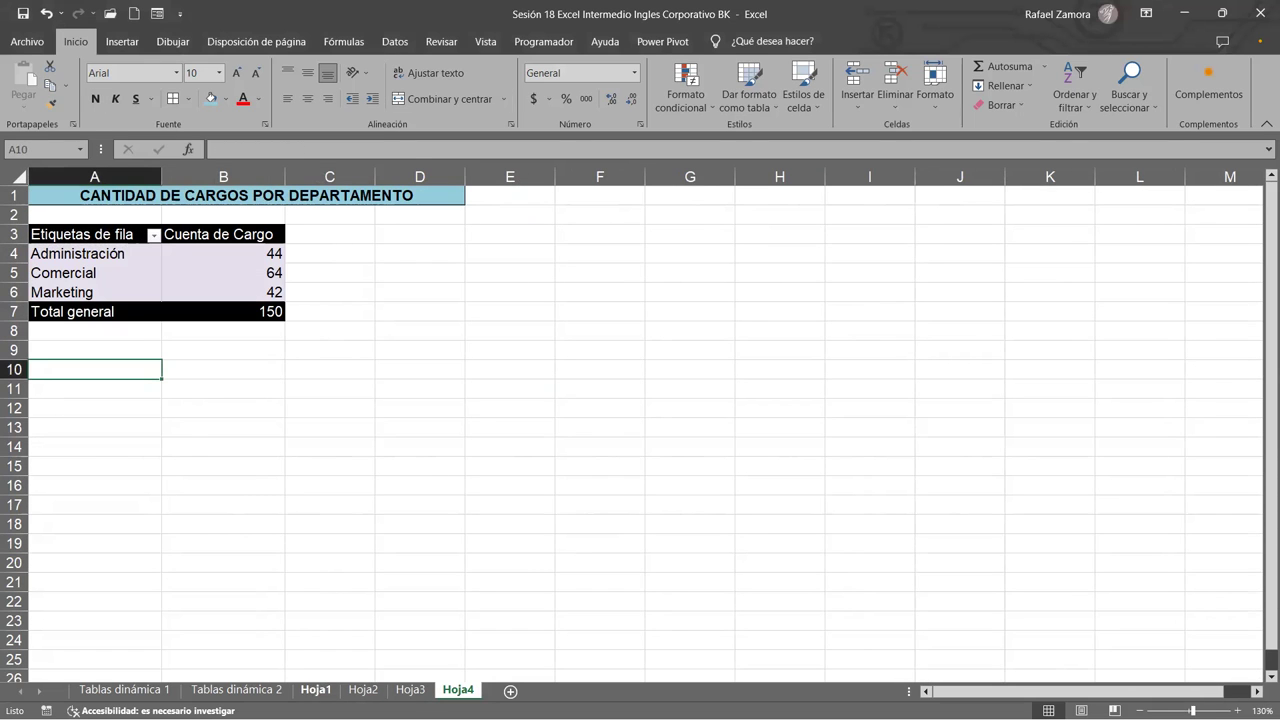
{"action": "left_click", "coordinate": [316, 691]}
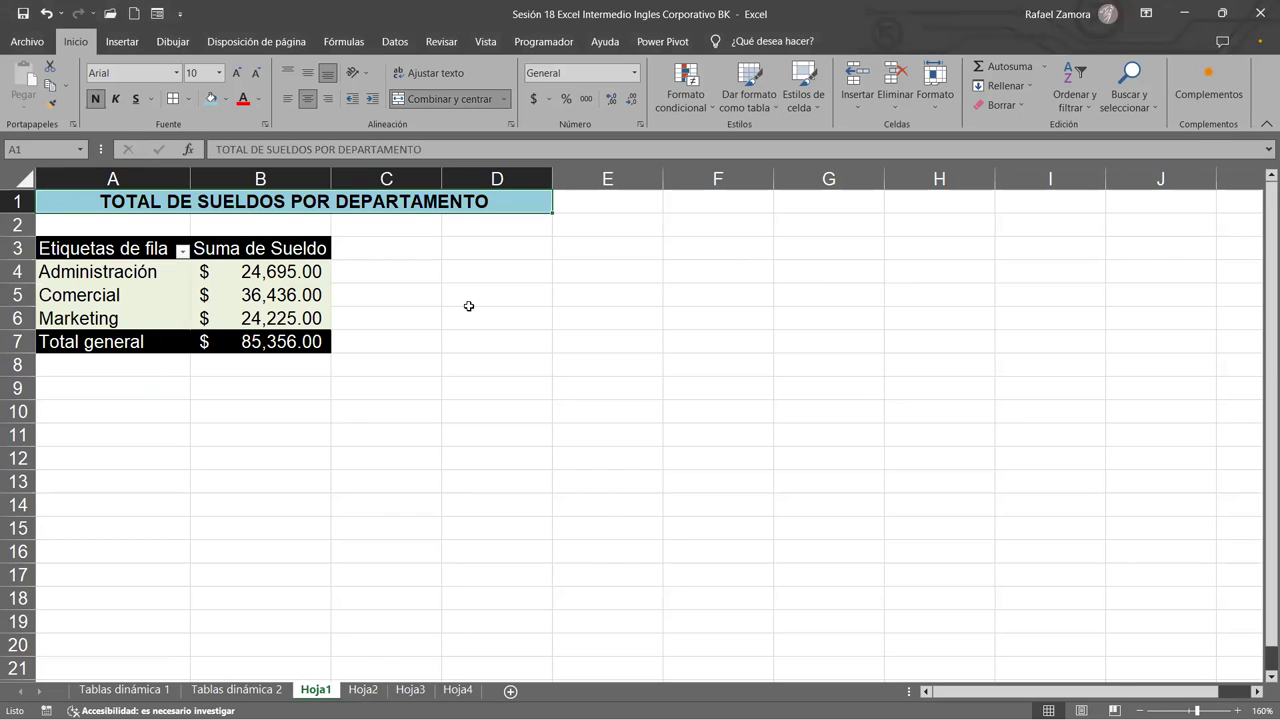
{"action": "left_click", "coordinate": [405, 691]}
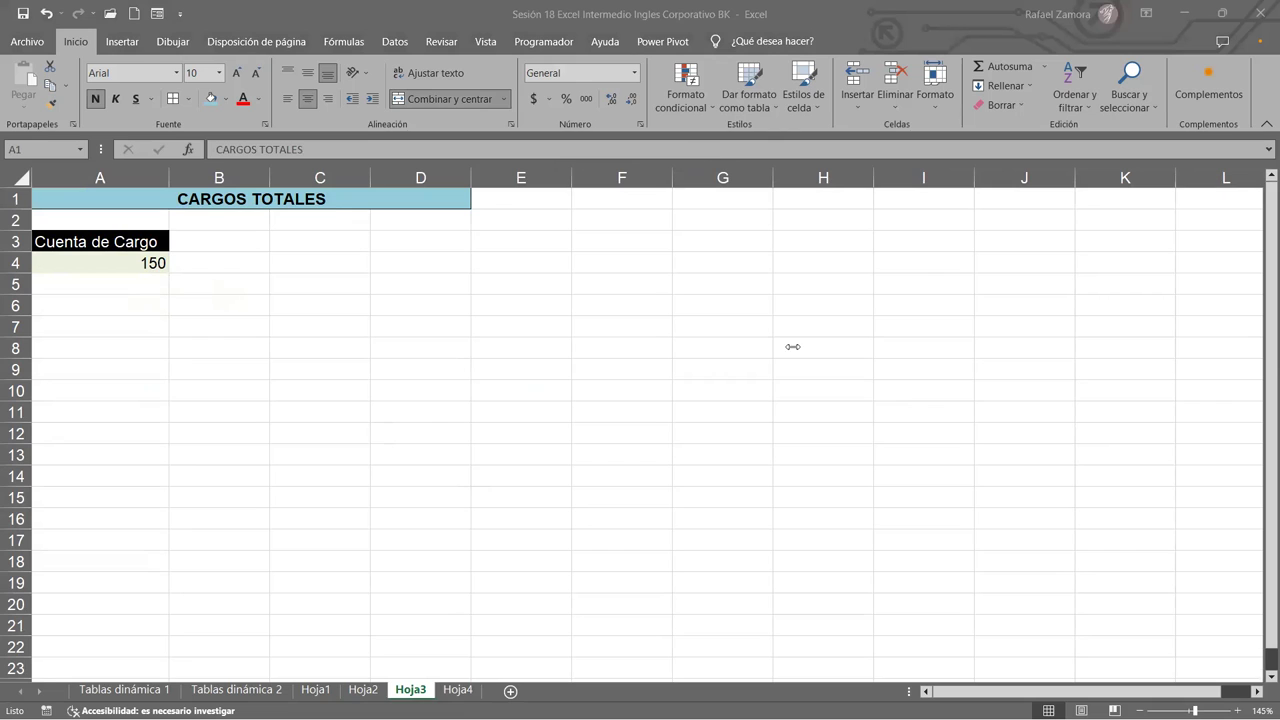
{"action": "left_click", "coordinate": [102, 250]}
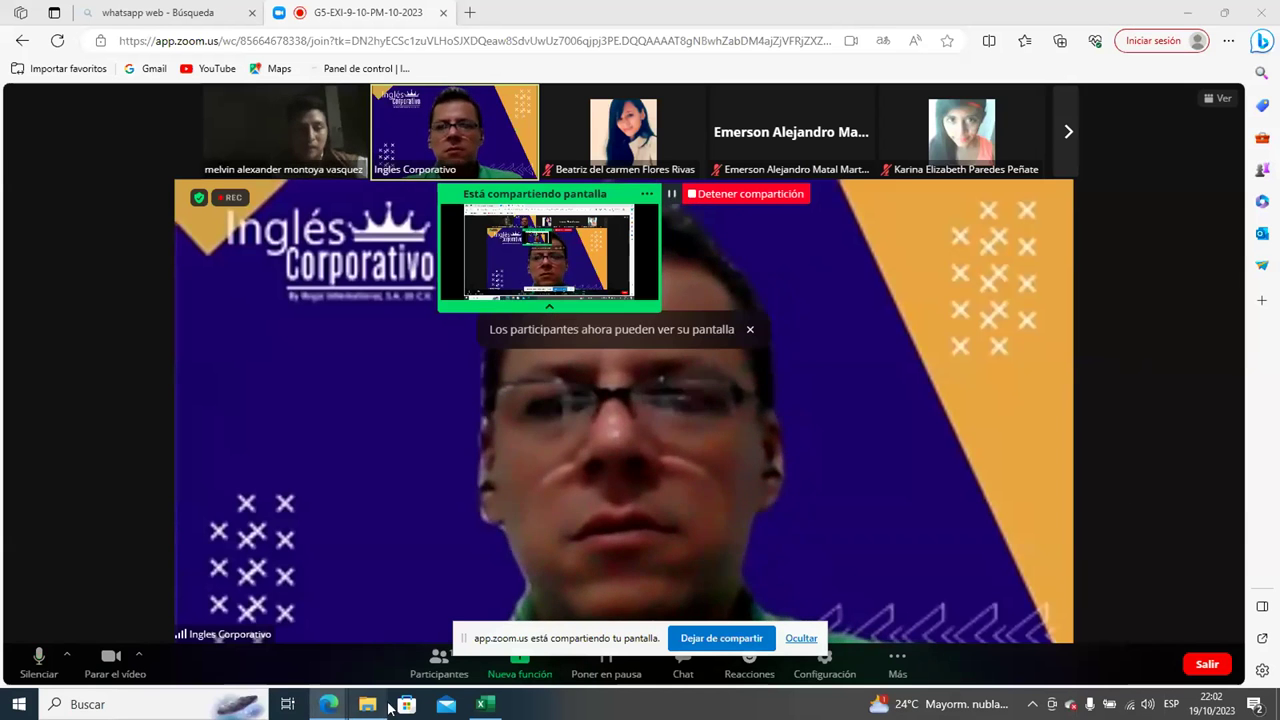
Switch from the Zoom meeting to the Excel workbook "Sesión 18 Excel Intermedio Ingles Corporativo" and maximize its window.
{"action": "left_click", "coordinate": [485, 704]}
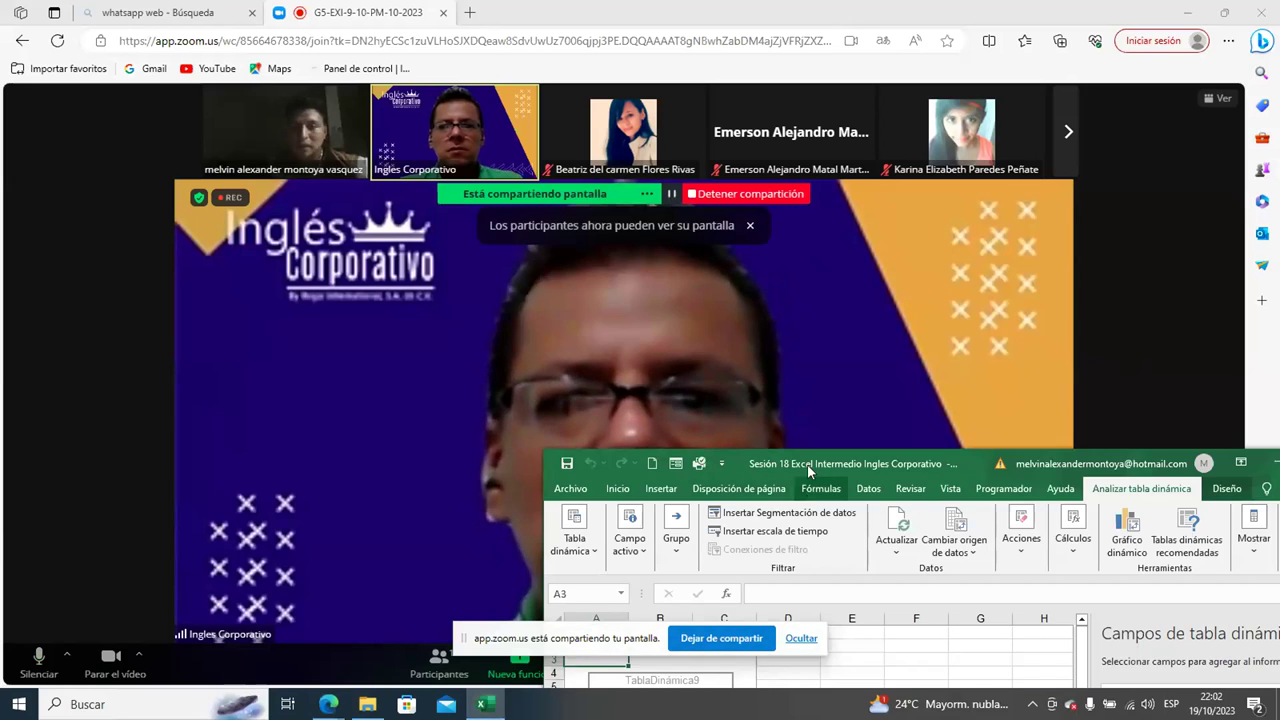
{"action": "left_click_drag", "start_coordinate": [807, 464], "coordinate": [524, 285]}
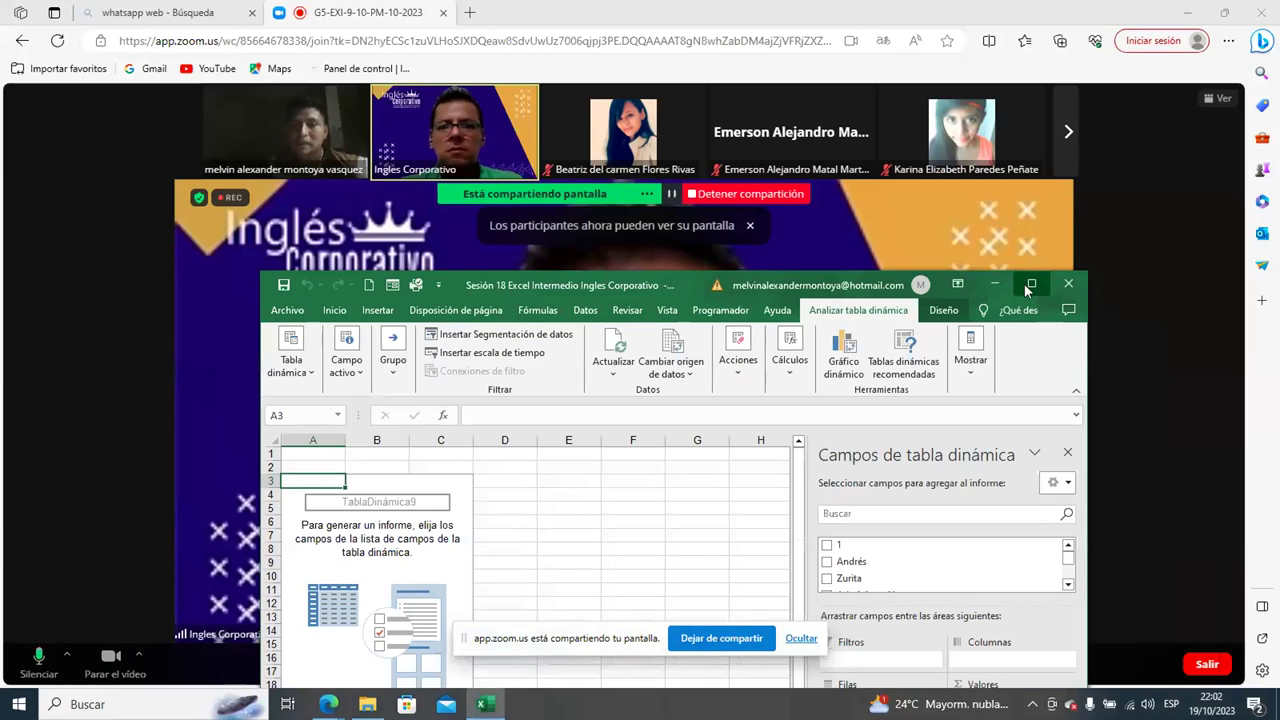
{"action": "left_click", "coordinate": [1027, 285]}
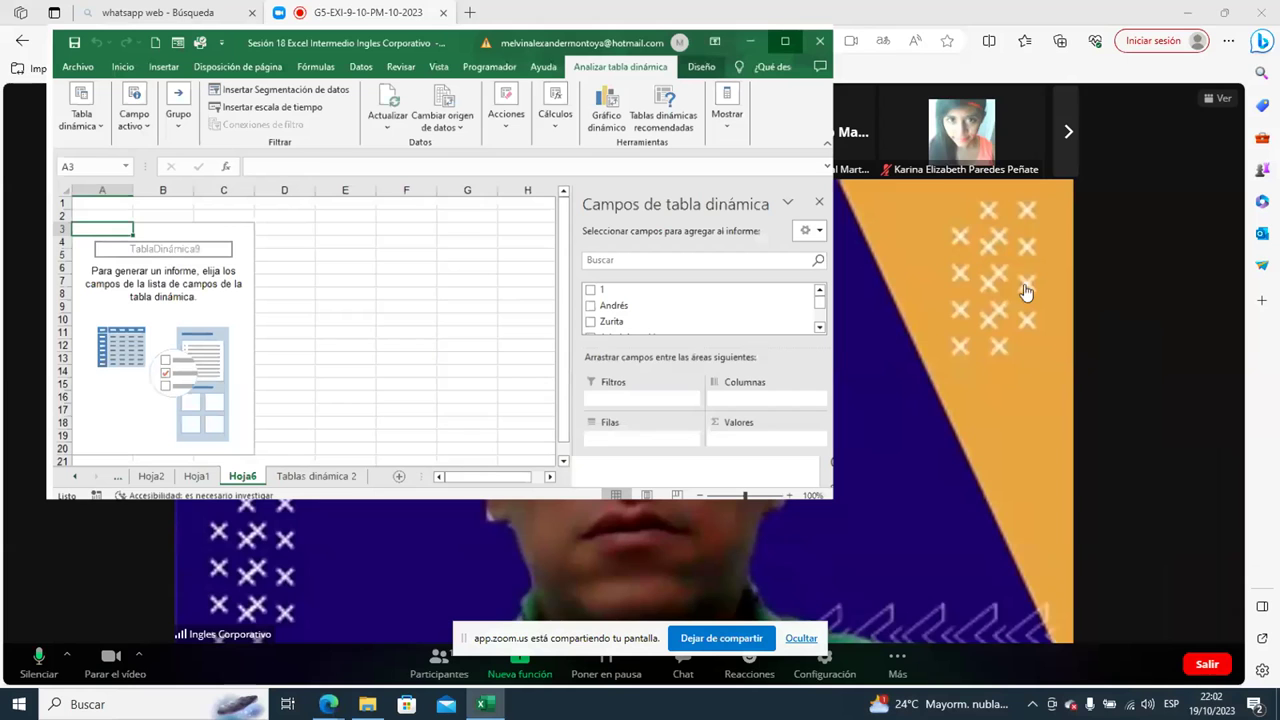
{"action": "key", "text": "super+Up"}
Delete sheet Hoja6 containing the empty pivot table and return to the employee table on Tablas dinámica 2.
{"action": "right_click", "coordinate": [200, 658]}
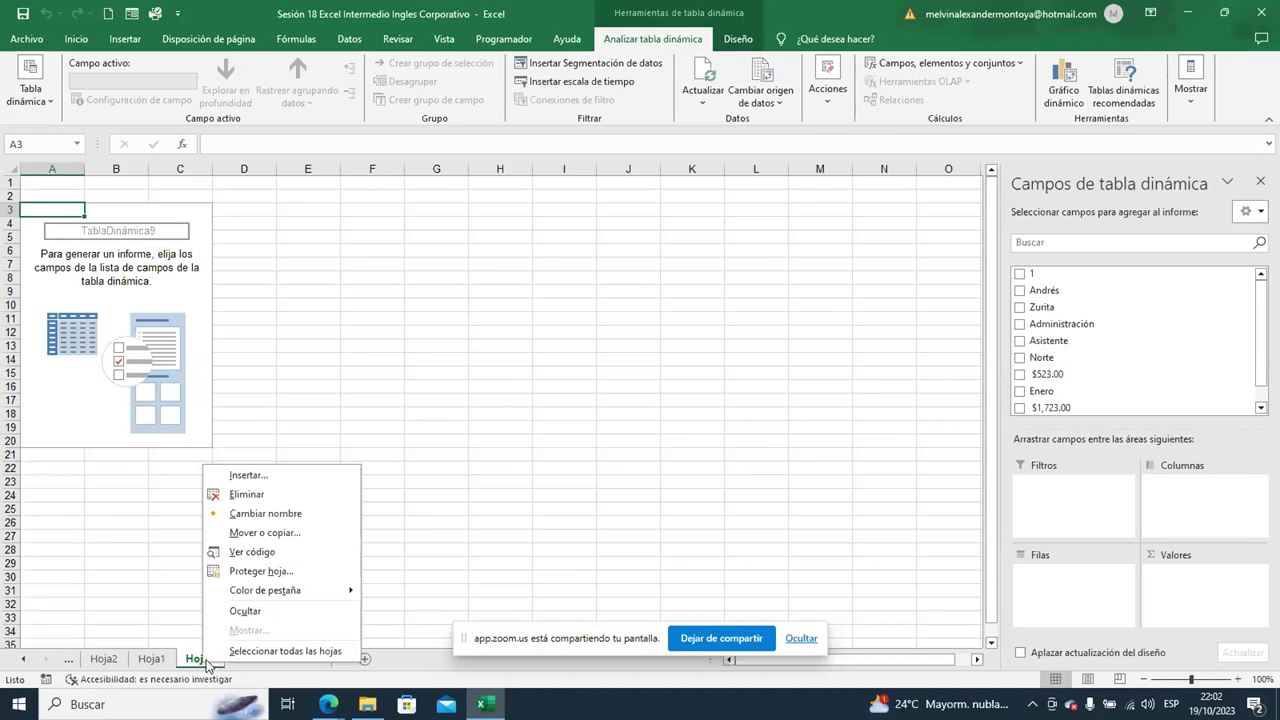
{"action": "left_click", "coordinate": [235, 499]}
{"action": "left_click", "coordinate": [603, 398]}
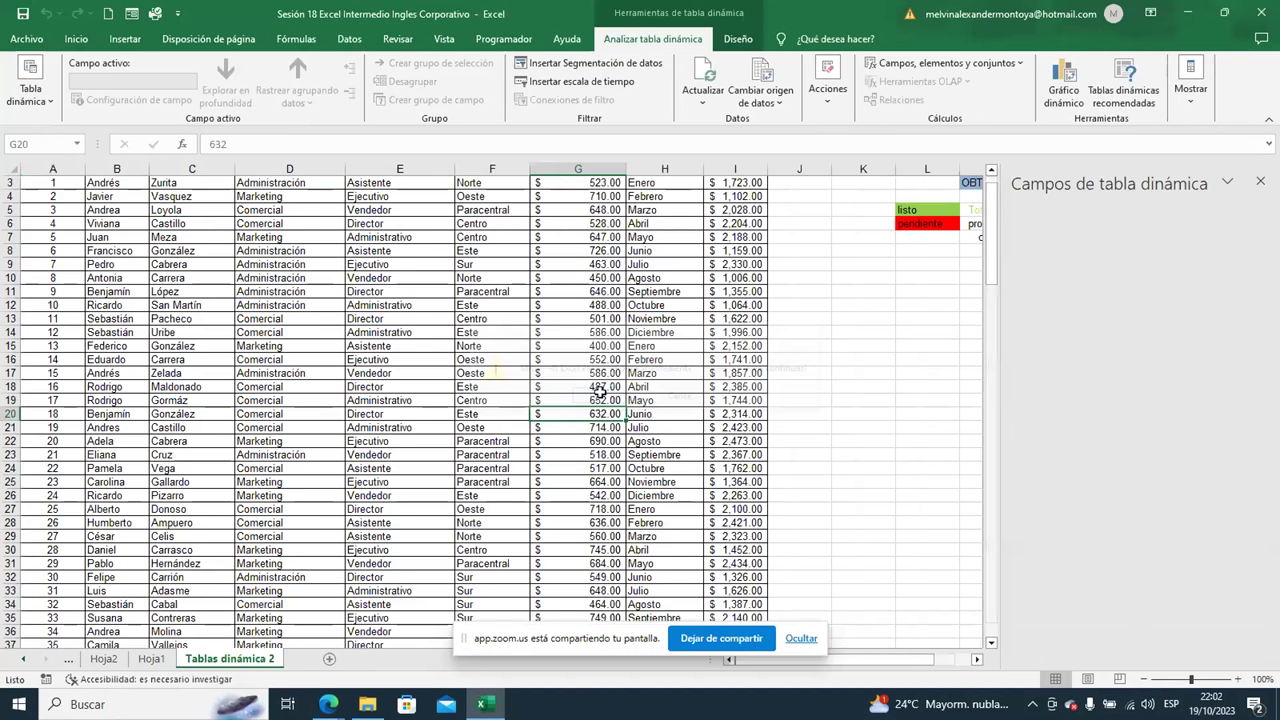
{"action": "scroll", "coordinate": [485, 482], "scroll_direction": "up", "scroll_amount": 1}
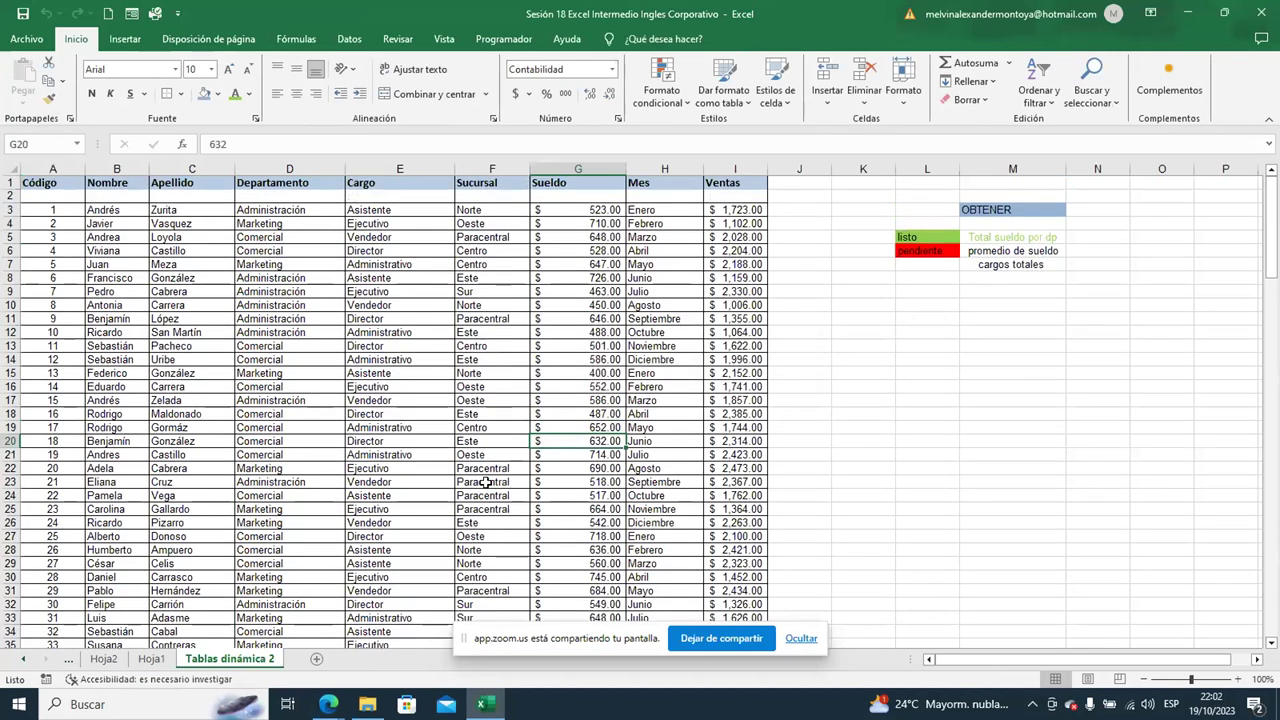
Insert a pivot table from range A3:I152 of Tablas dinámica 2 on a new worksheet and look through its field list.
{"action": "left_click", "coordinate": [476, 387]}
{"action": "left_click", "coordinate": [400, 334]}
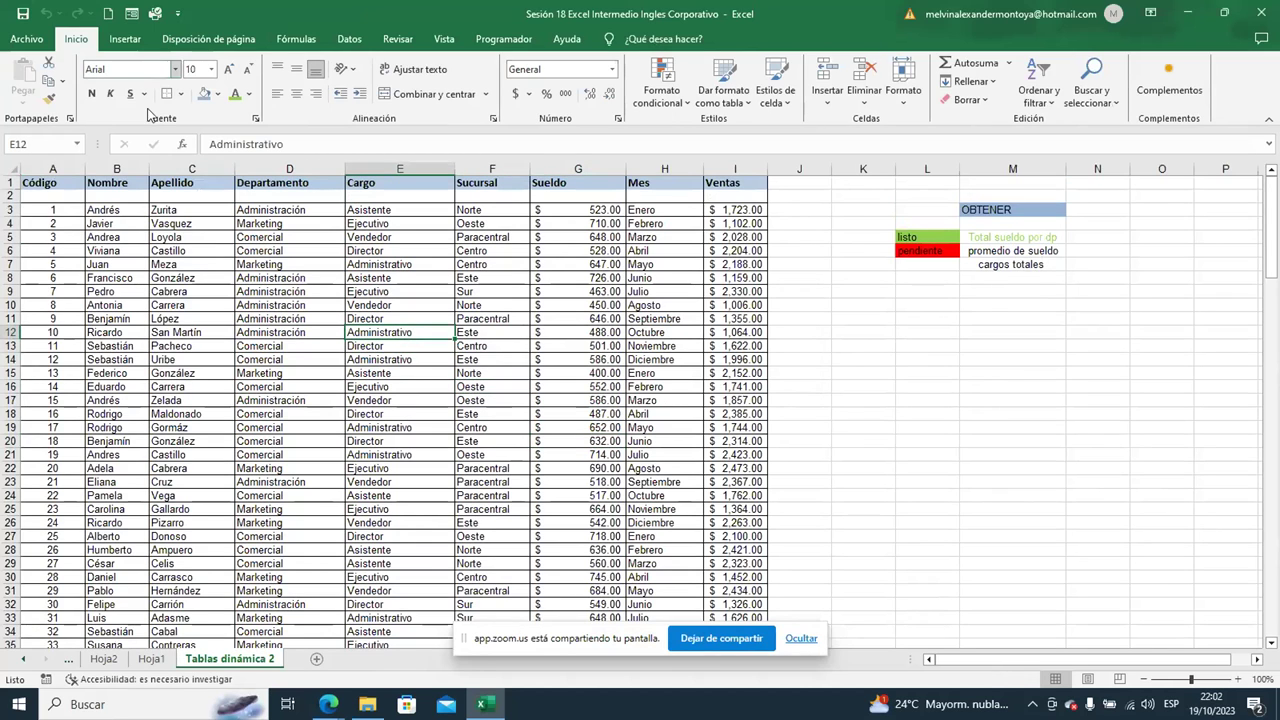
{"action": "left_click", "coordinate": [466, 372]}
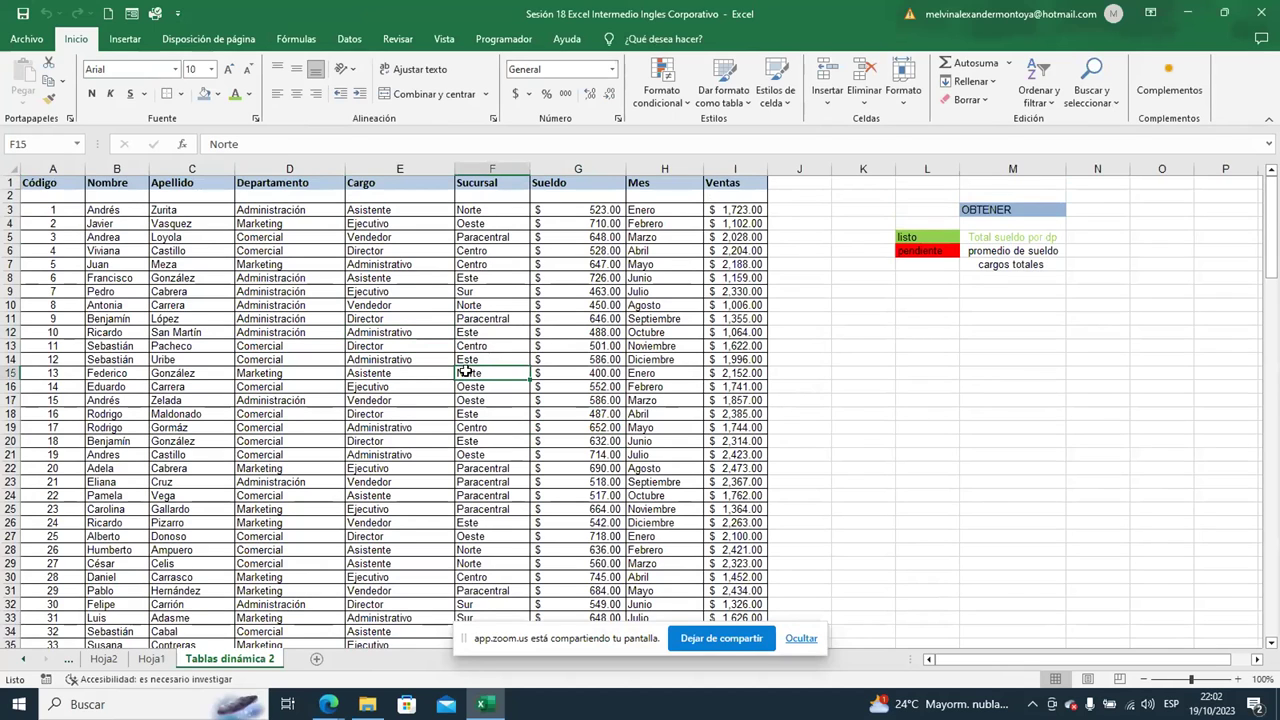
{"action": "left_click", "coordinate": [122, 40]}
{"action": "left_click", "coordinate": [30, 80]}
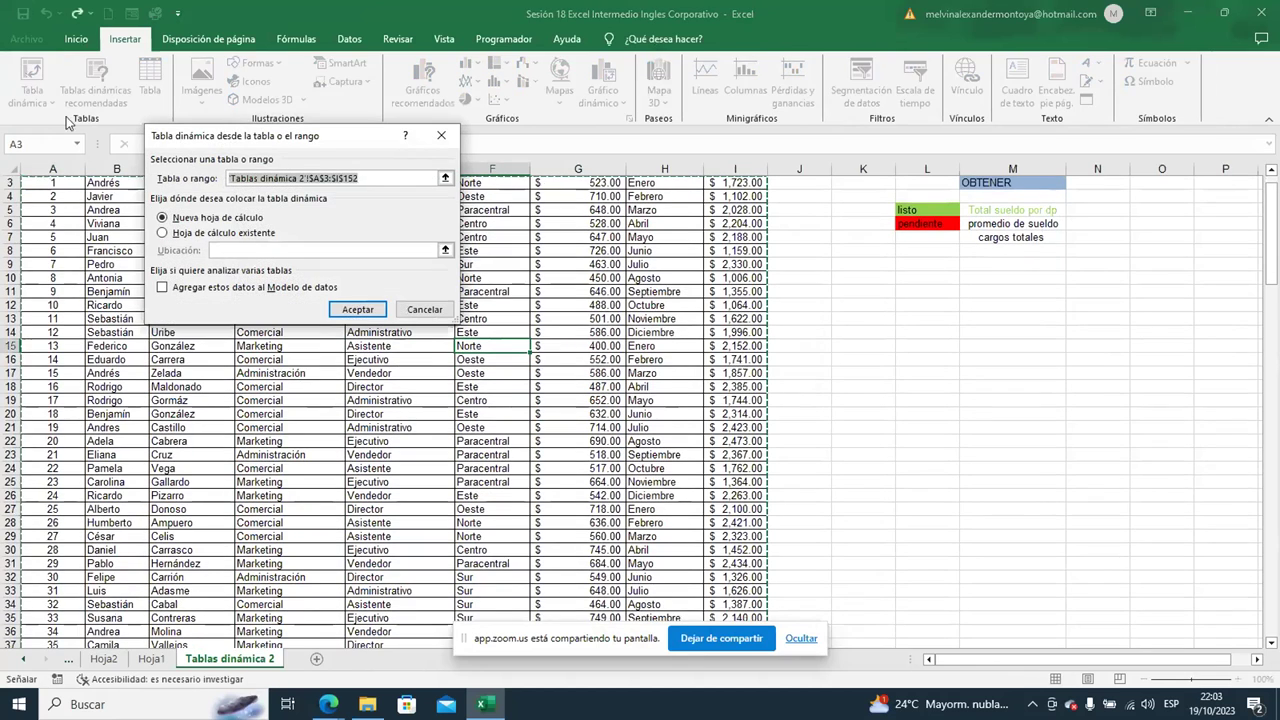
{"action": "left_click", "coordinate": [340, 314]}
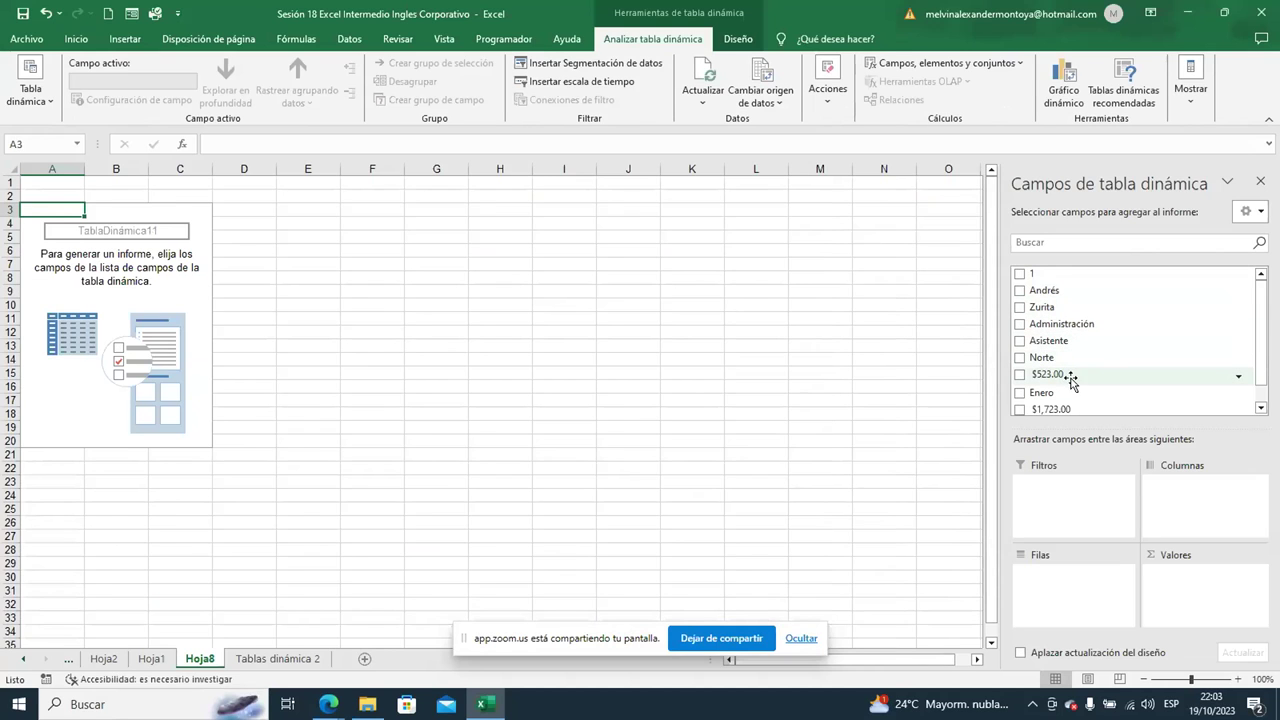
{"action": "scroll", "coordinate": [1080, 378], "scroll_direction": "down", "scroll_amount": 1}
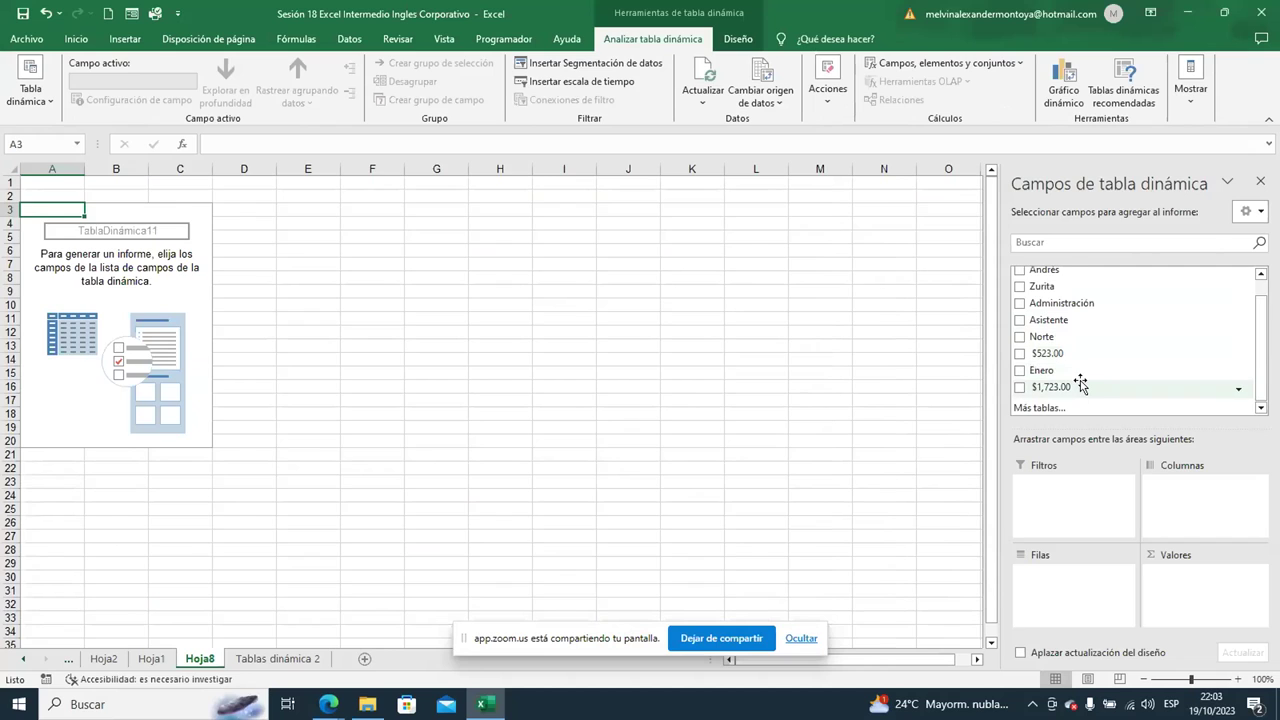
{"action": "scroll", "coordinate": [1080, 380], "scroll_direction": "up", "scroll_amount": 1}
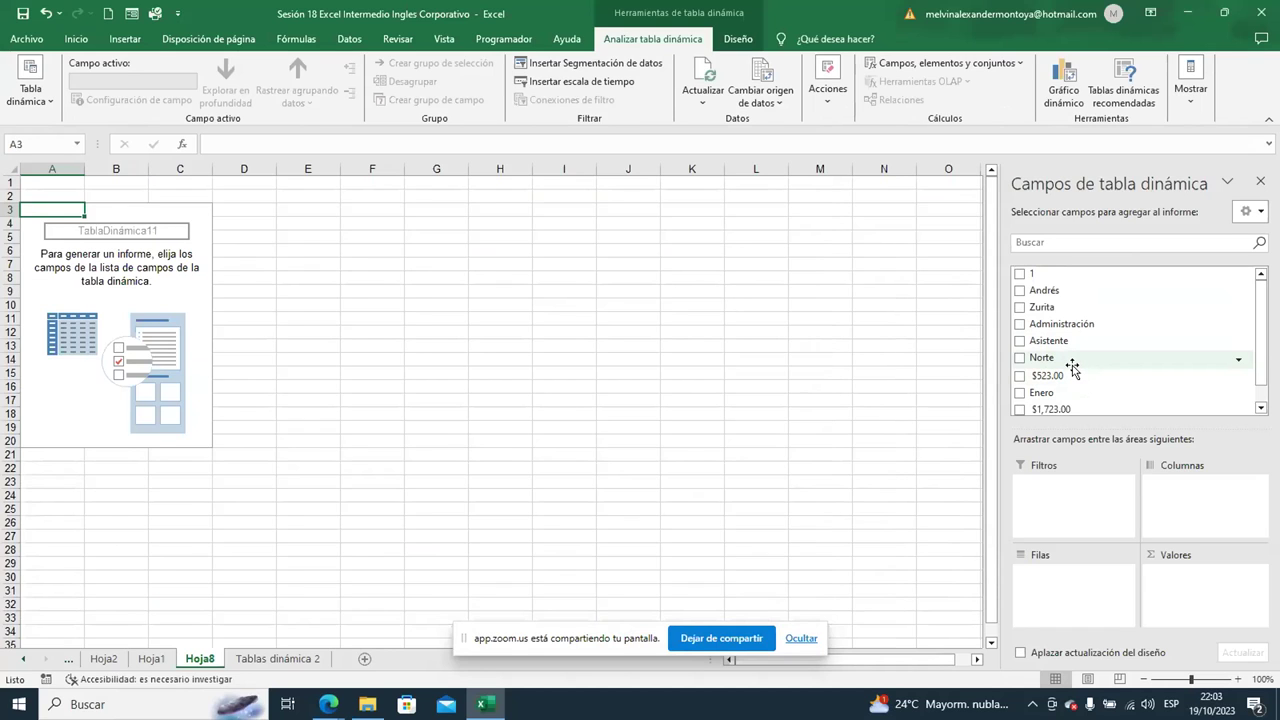
{"action": "scroll", "coordinate": [1072, 368], "scroll_direction": "down", "scroll_amount": 1}
{"action": "scroll", "coordinate": [1072, 368], "scroll_direction": "up", "scroll_amount": 1}
Delete sheet Hoja8 containing the empty pivot table.
{"action": "right_click", "coordinate": [201, 659]}
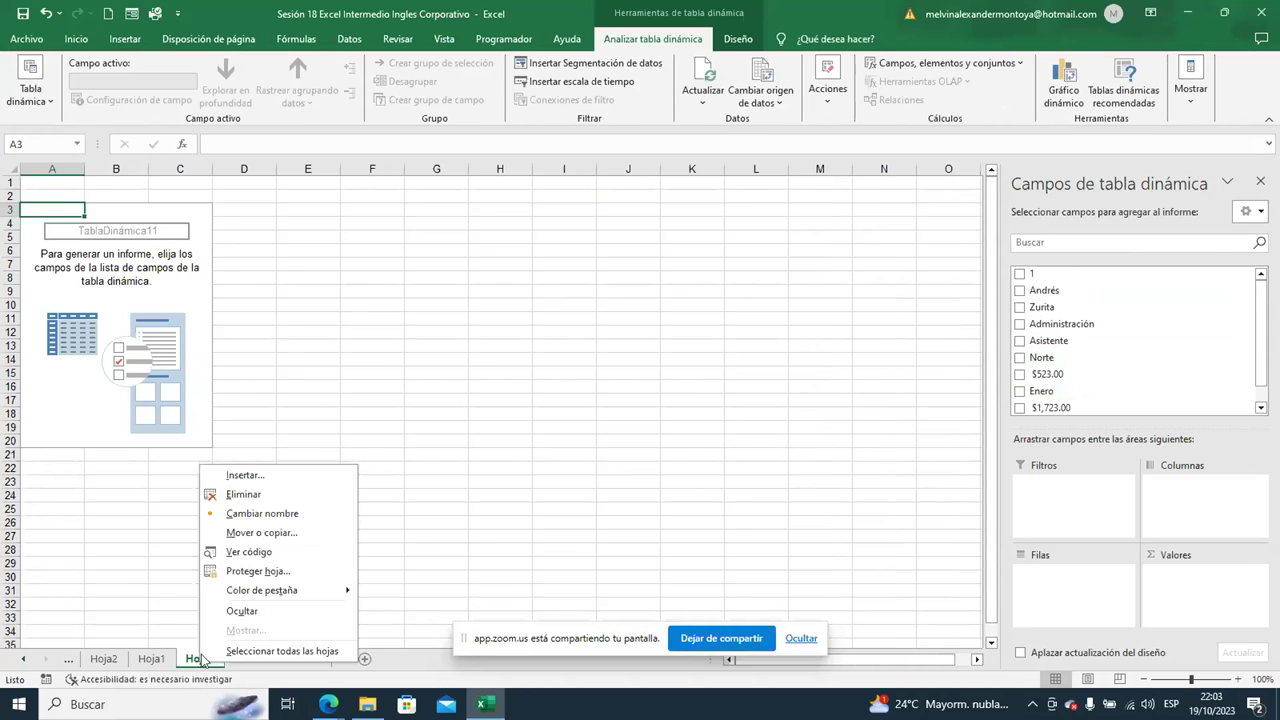
{"action": "left_click", "coordinate": [235, 494]}
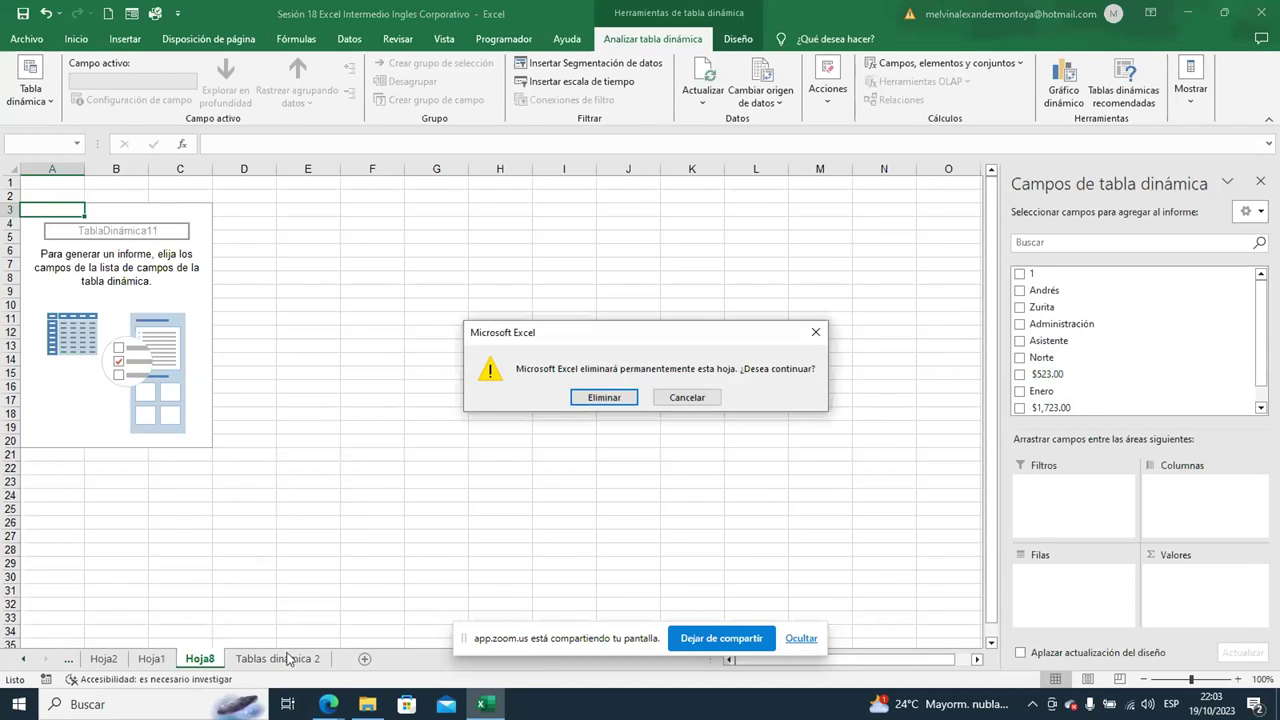
{"action": "left_click", "coordinate": [603, 397]}
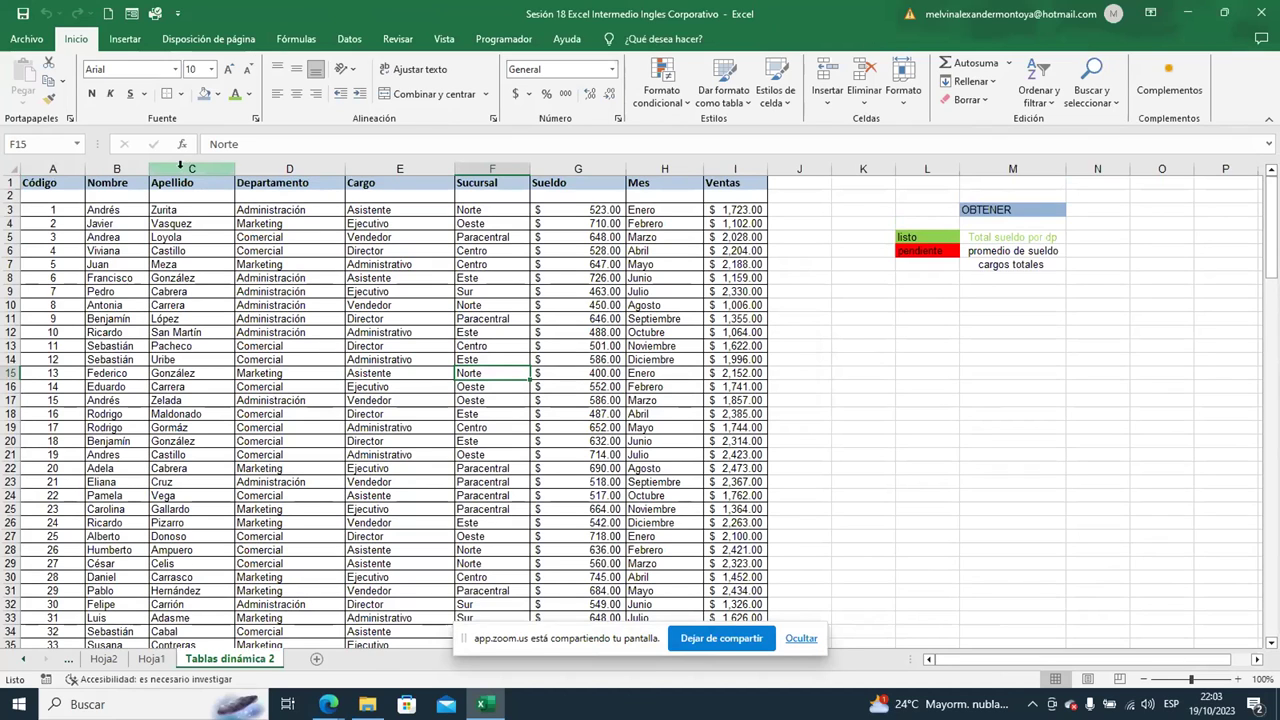
Center the headers Código, Nombre and Apellido in cells A1, B1 and C1 with Merge & Center.
{"action": "right_click", "coordinate": [74, 184]}
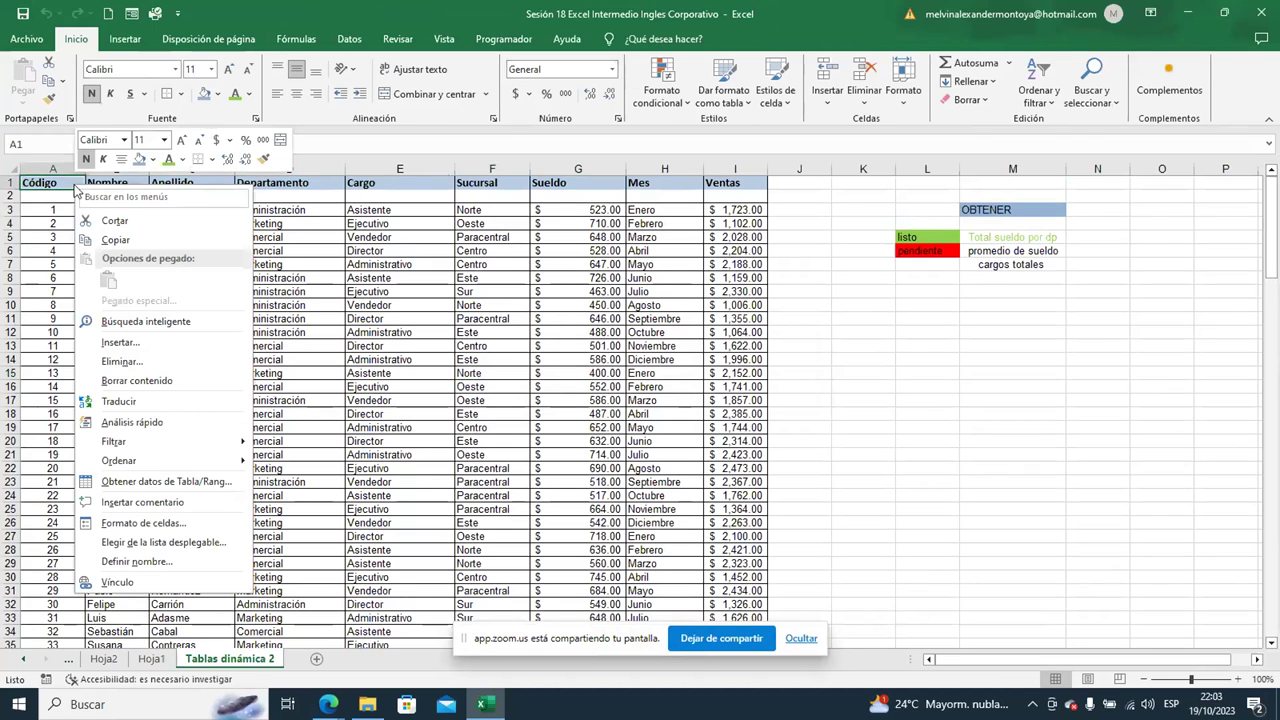
{"action": "left_click", "coordinate": [68, 184]}
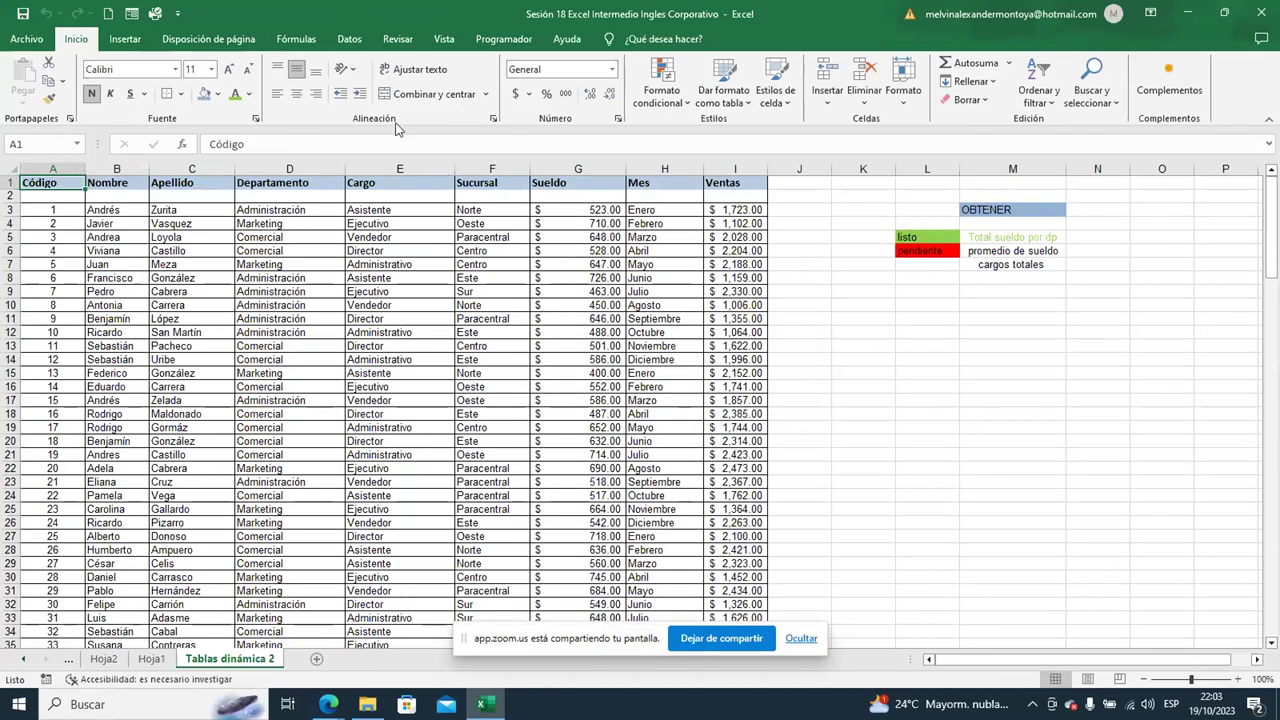
{"action": "left_click", "coordinate": [116, 188]}
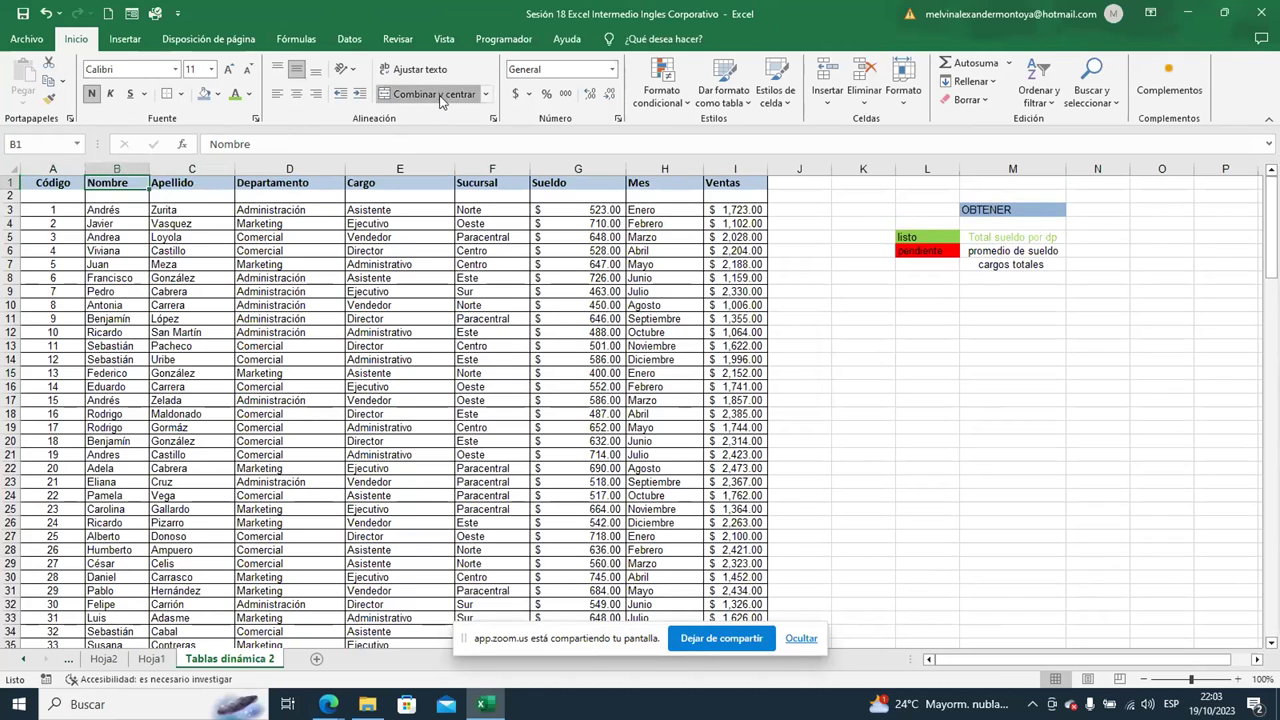
{"action": "left_click", "coordinate": [228, 186]}
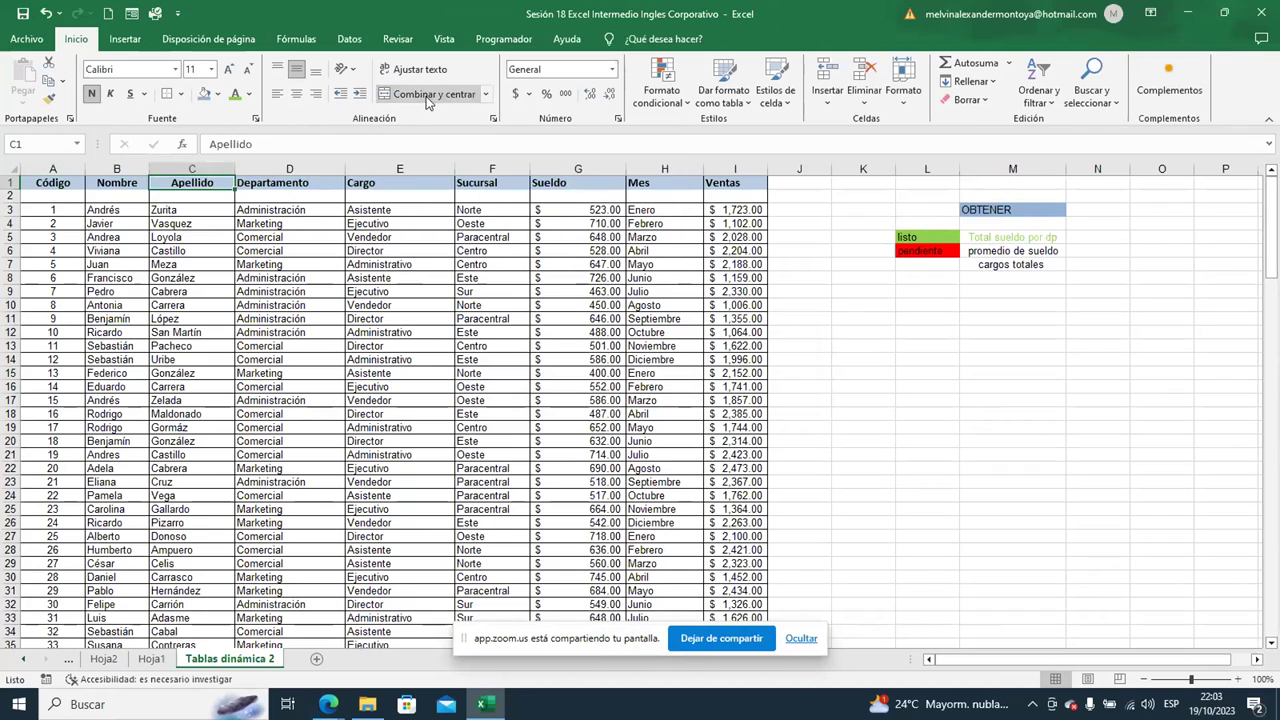
{"action": "left_click", "coordinate": [428, 100]}
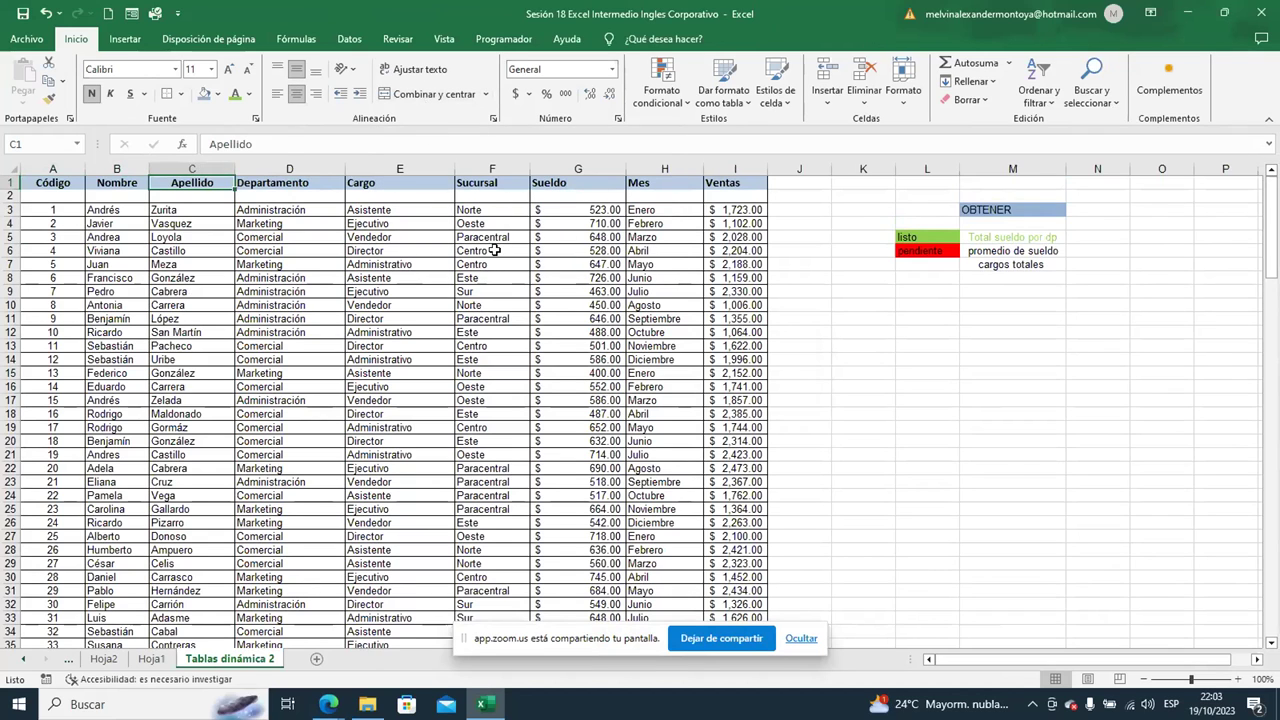
Delete the empty row 2 between the headers and the first employee record.
{"action": "left_click", "coordinate": [57, 210]}
{"action": "left_click", "coordinate": [58, 197]}
{"action": "left_click_drag", "start_coordinate": [87, 197], "coordinate": [56, 201]}
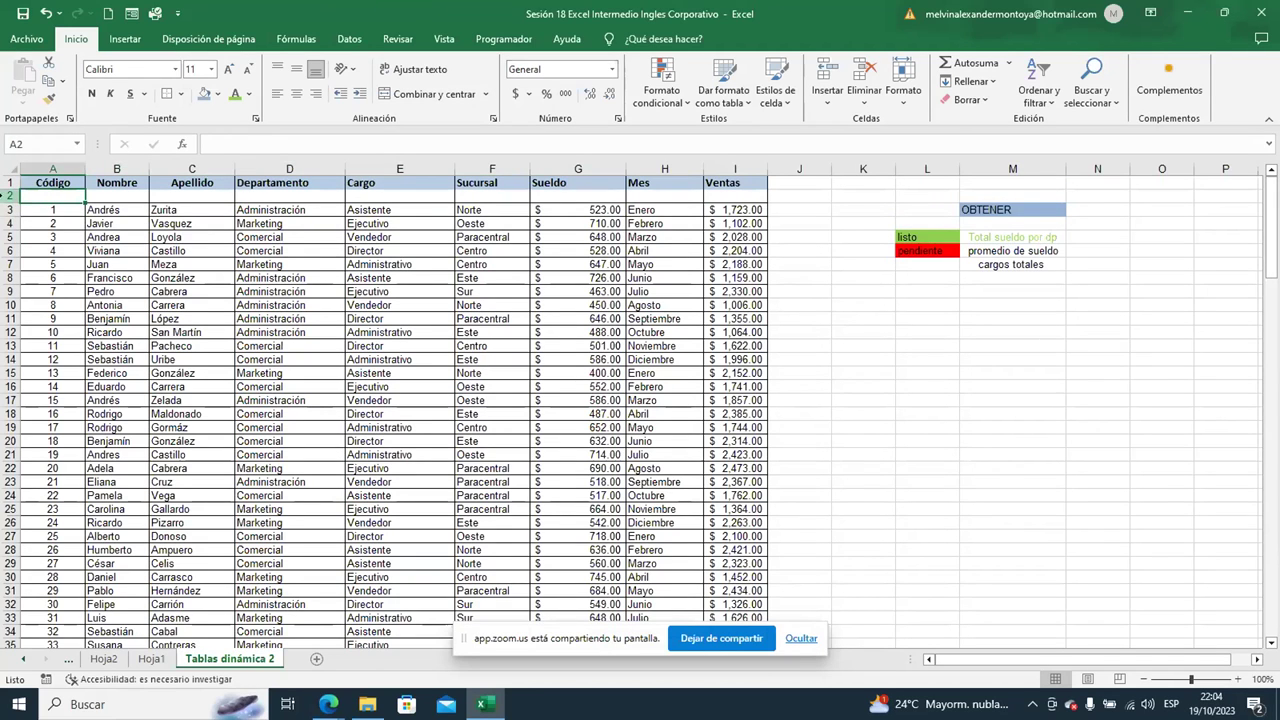
{"action": "left_click", "coordinate": [10, 195]}
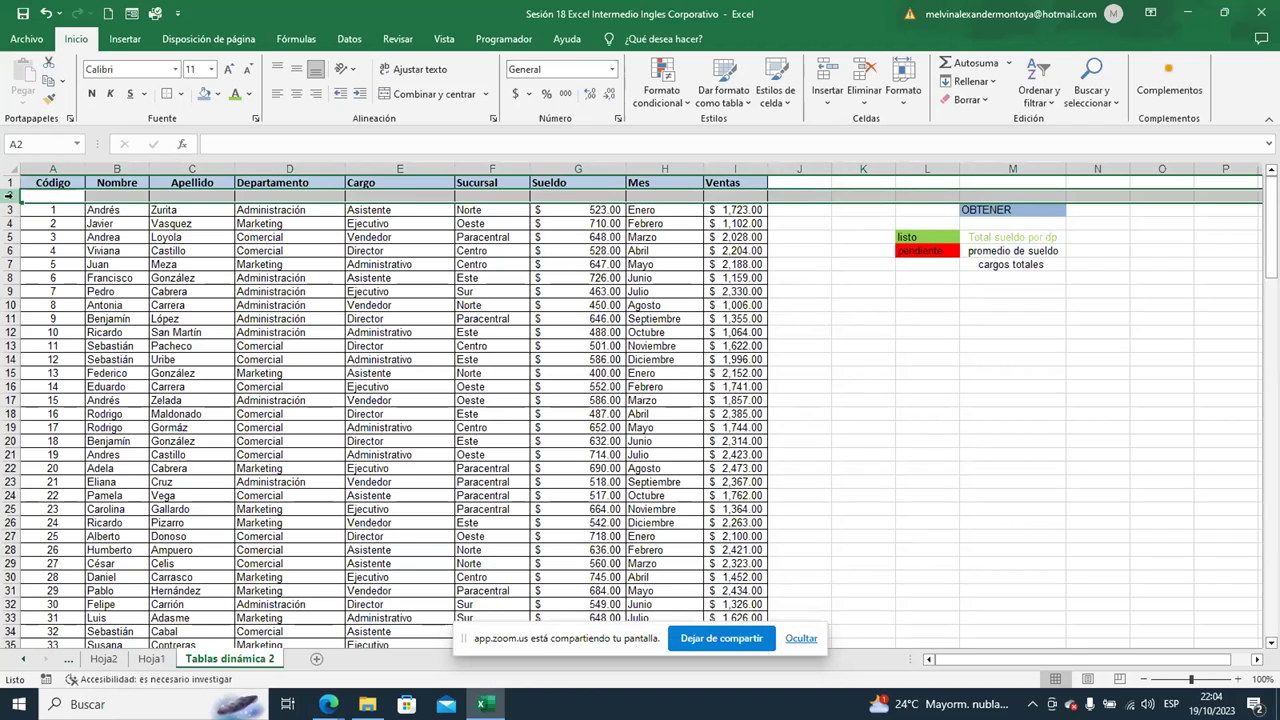
{"action": "key", "text": "ctrl+minus"}
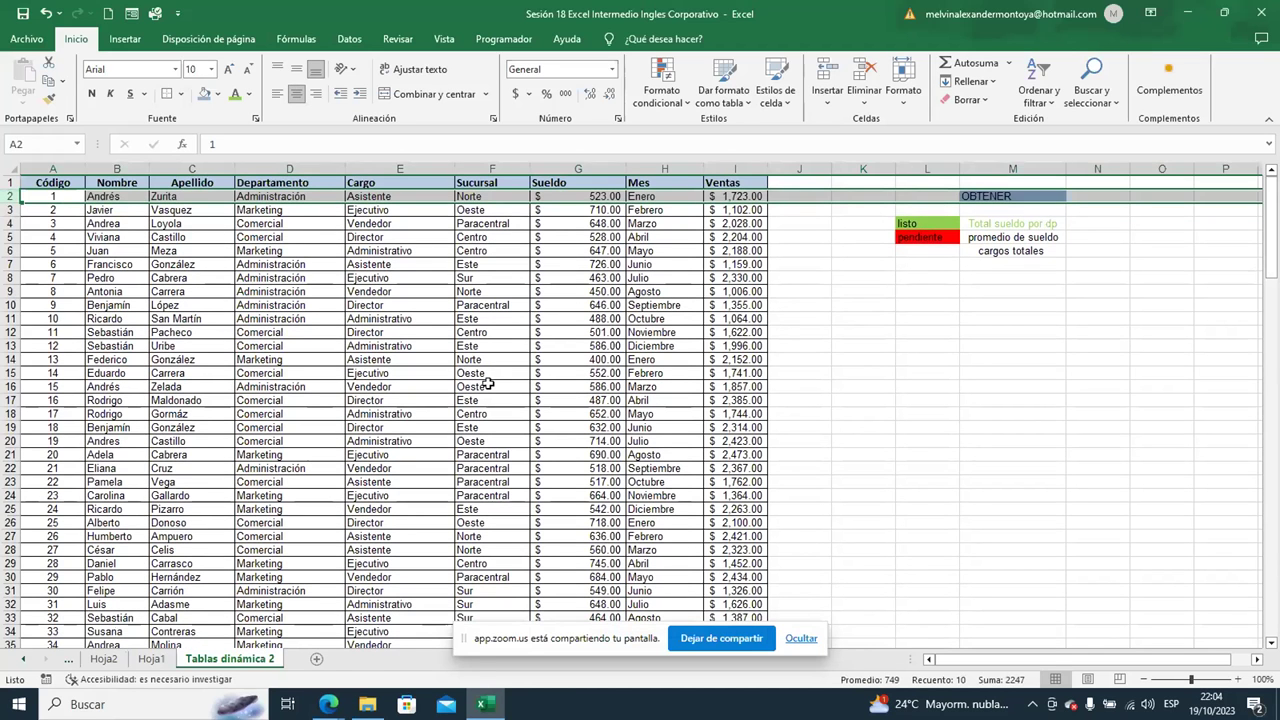
Insert a pivot table from range A1:I151 of Tablas dinámica 2 on a new worksheet.
{"action": "left_click", "coordinate": [409, 390]}
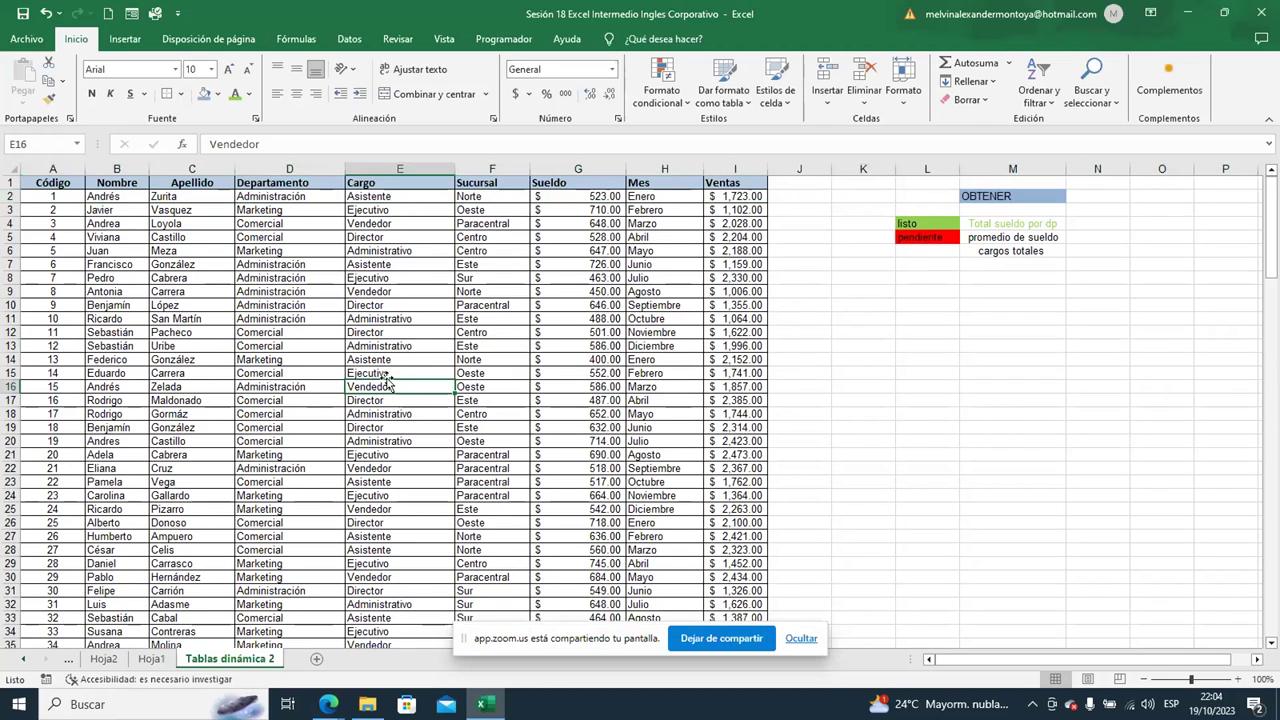
{"action": "left_click", "coordinate": [385, 278]}
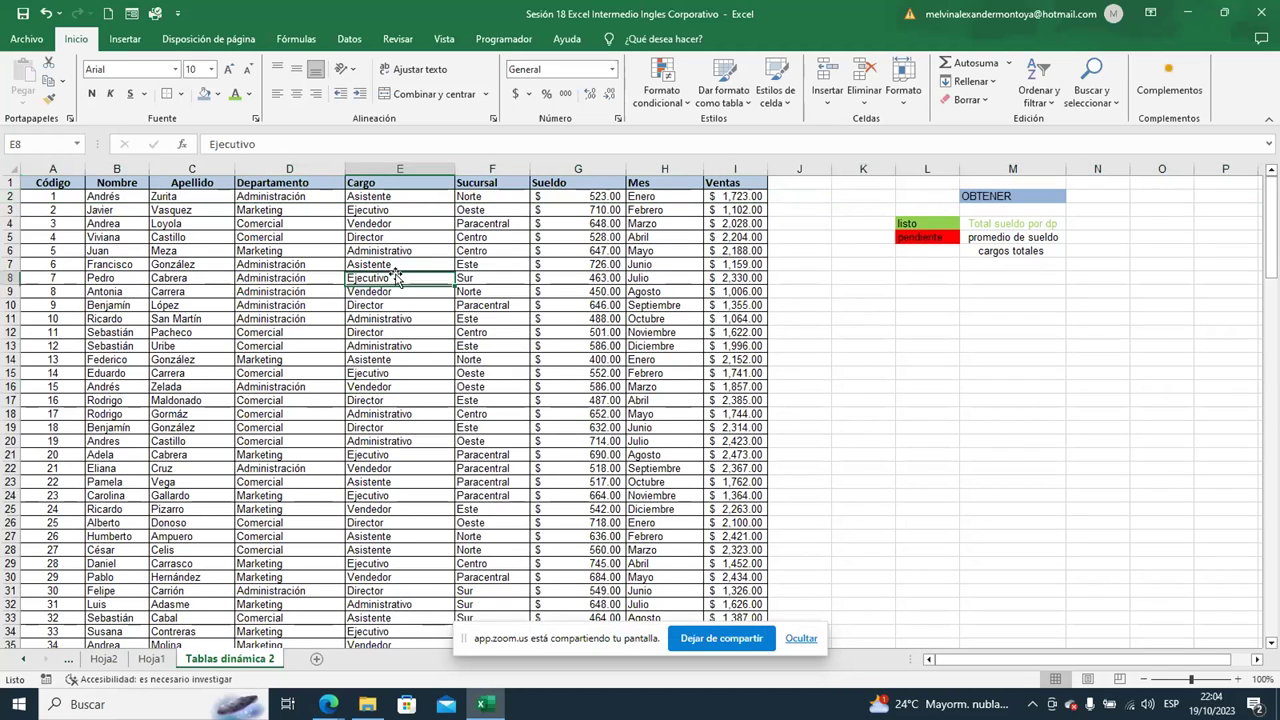
{"action": "left_click", "coordinate": [123, 42]}
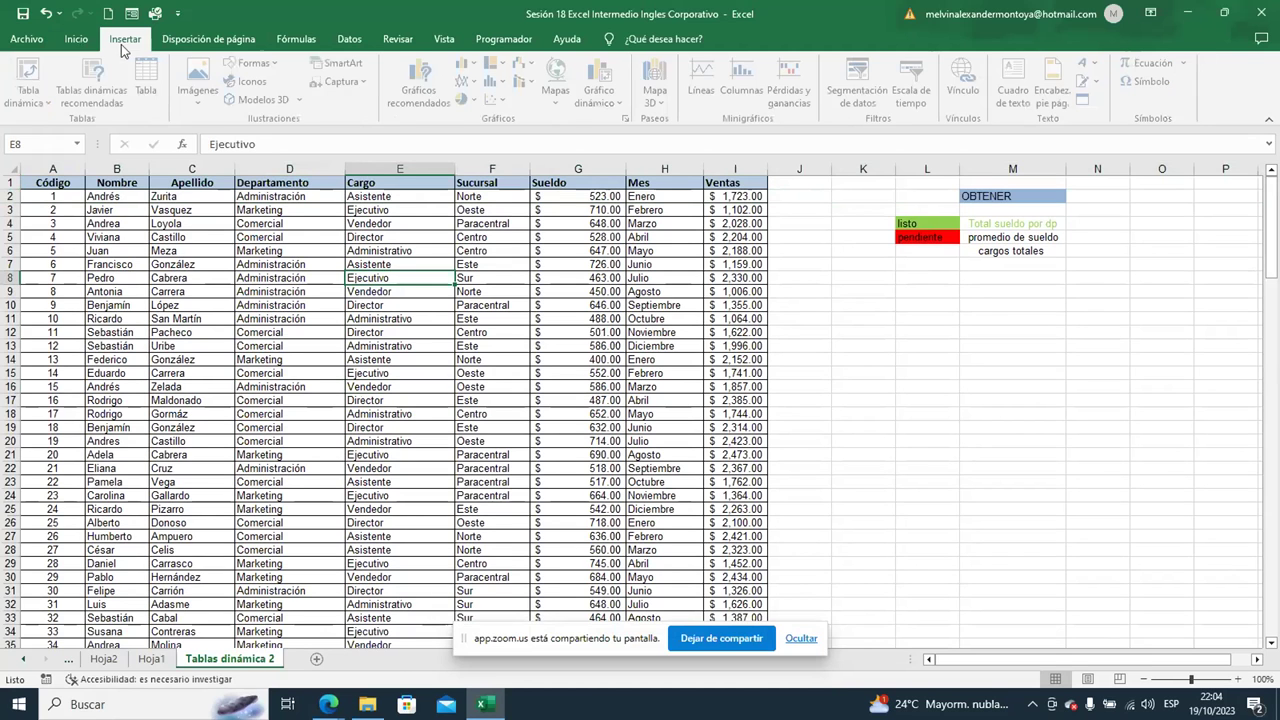
{"action": "left_click", "coordinate": [33, 70]}
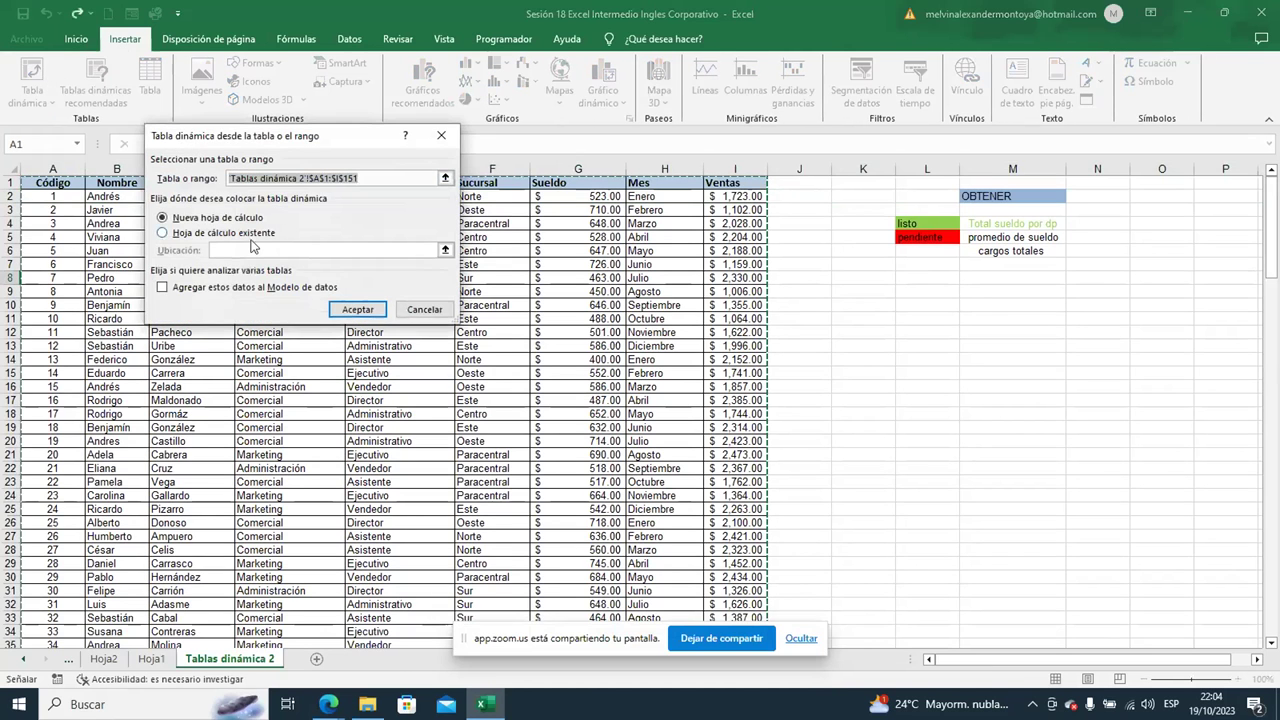
{"action": "left_click", "coordinate": [351, 303]}
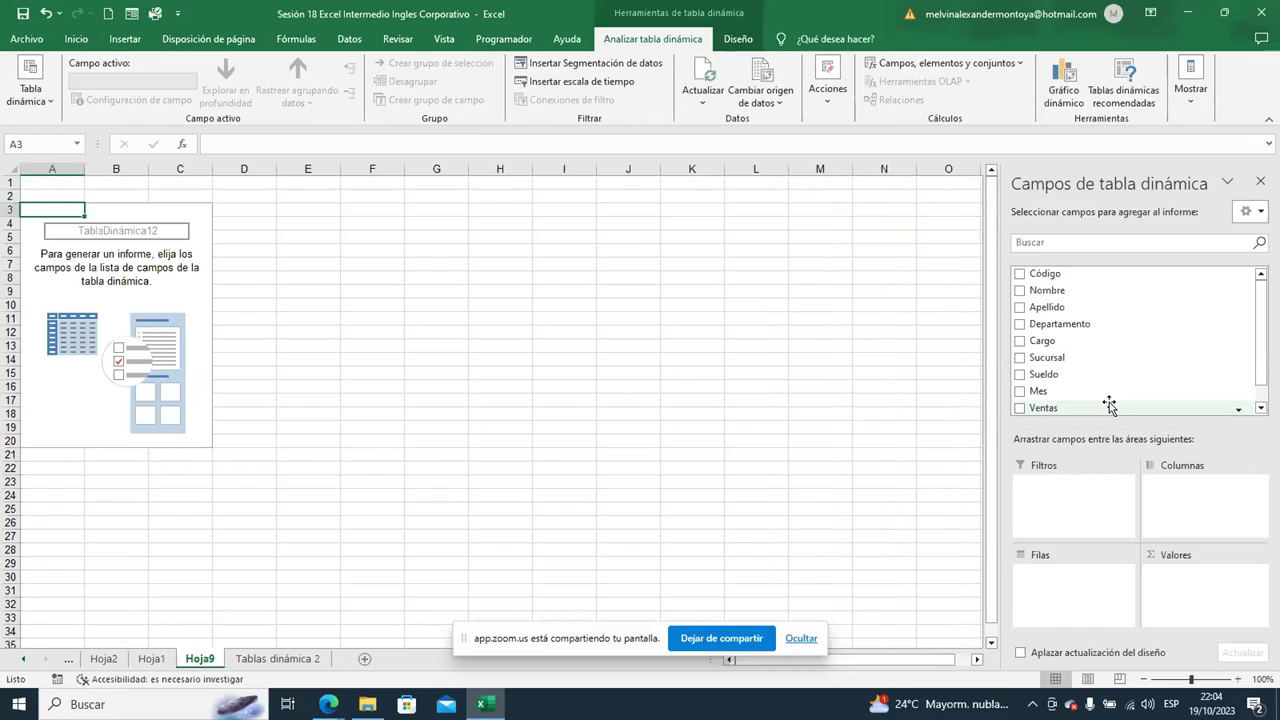
{"action": "scroll", "coordinate": [637, 403], "scroll_direction": "down", "scroll_amount": 3}
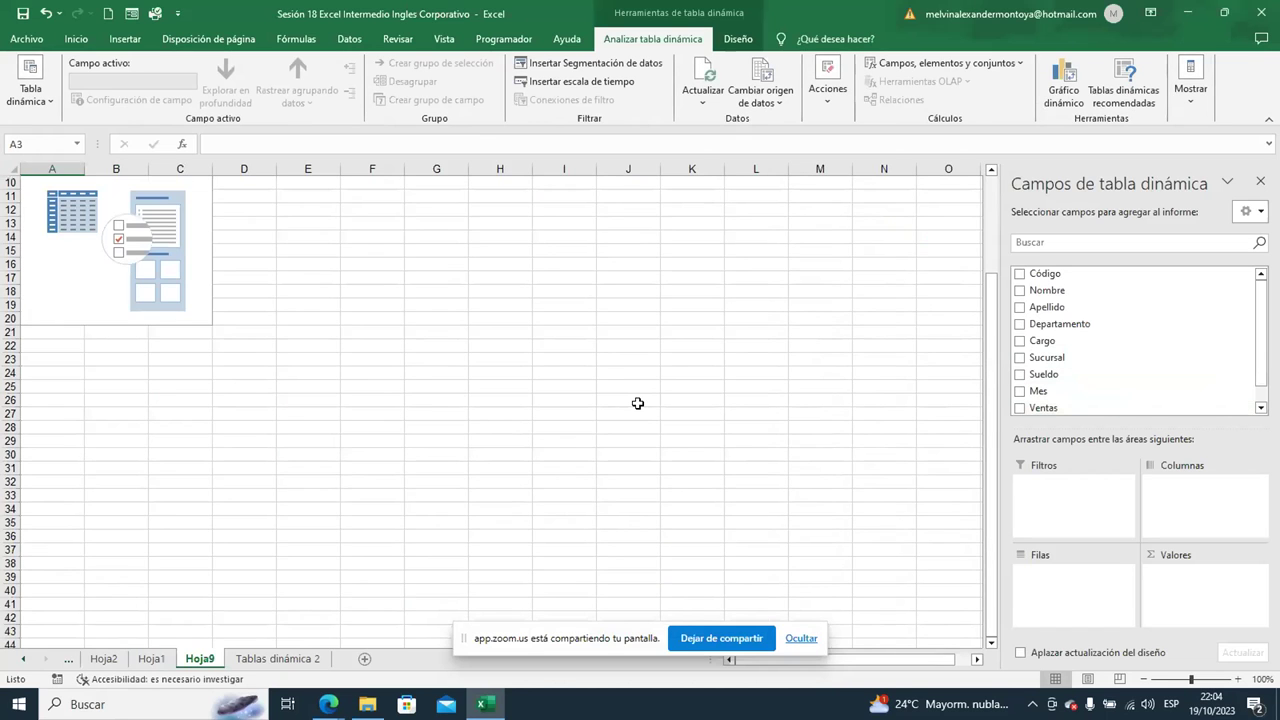
{"action": "scroll", "coordinate": [637, 403], "scroll_direction": "up", "scroll_amount": 3}
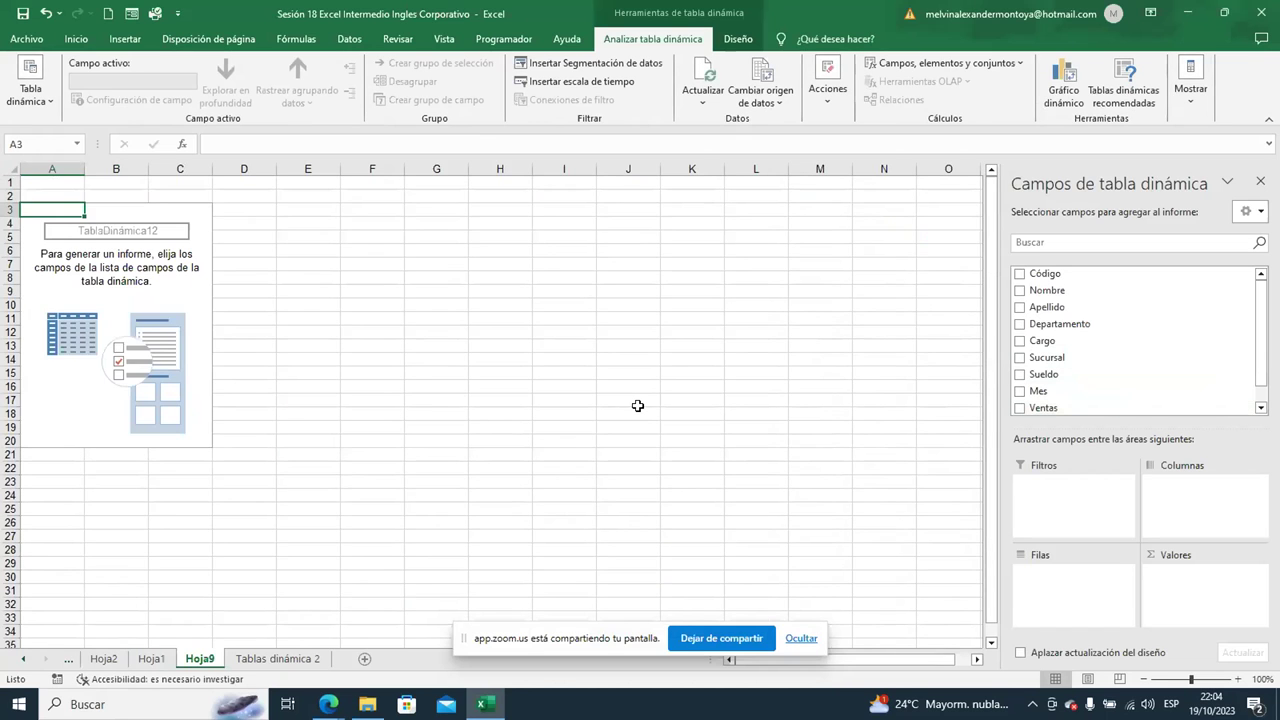
Minimize the workbook window to return to the Zoom meeting in the browser and stop sharing the screen.
{"action": "double_click", "coordinate": [831, 20]}
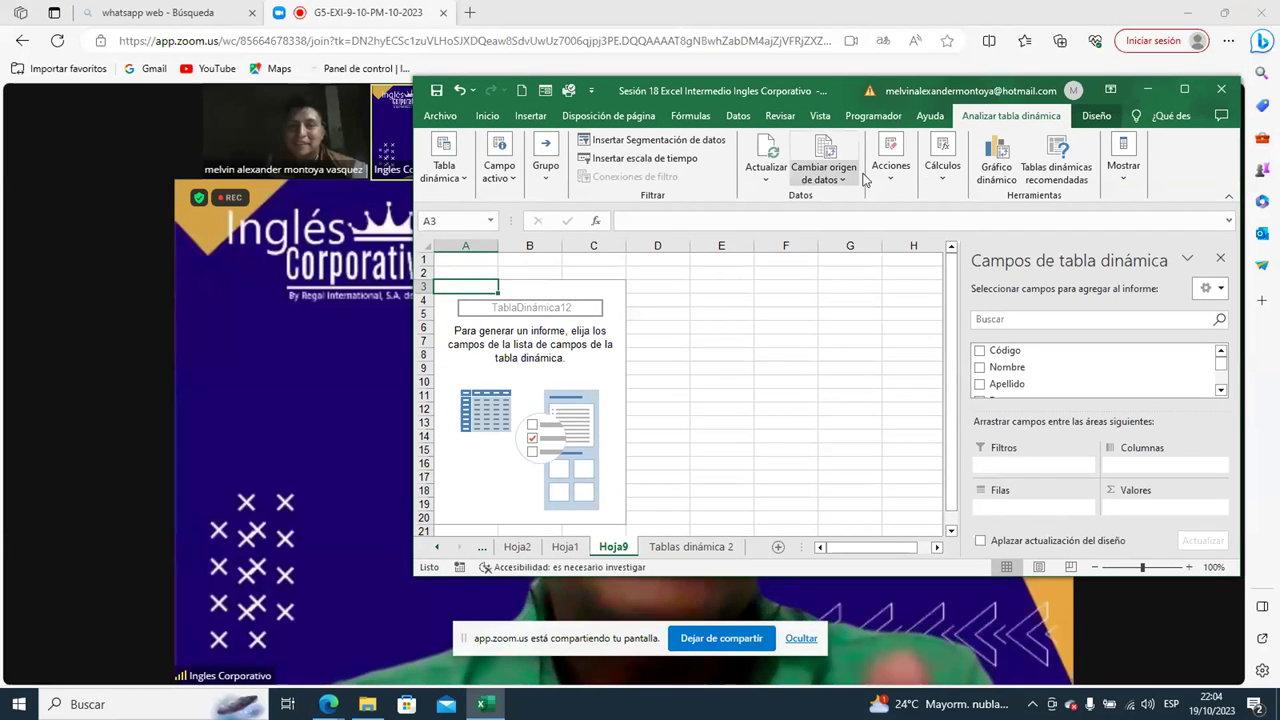
{"action": "left_click", "coordinate": [1147, 89]}
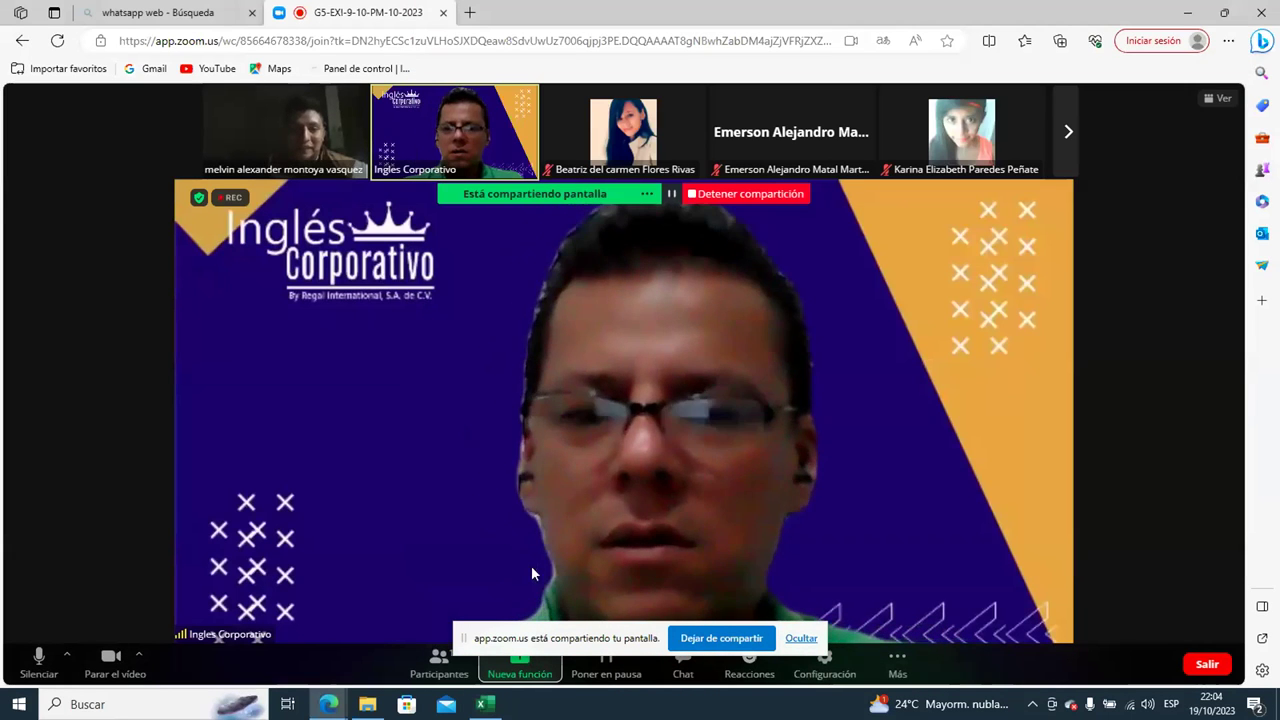
{"action": "left_click", "coordinate": [716, 640]}
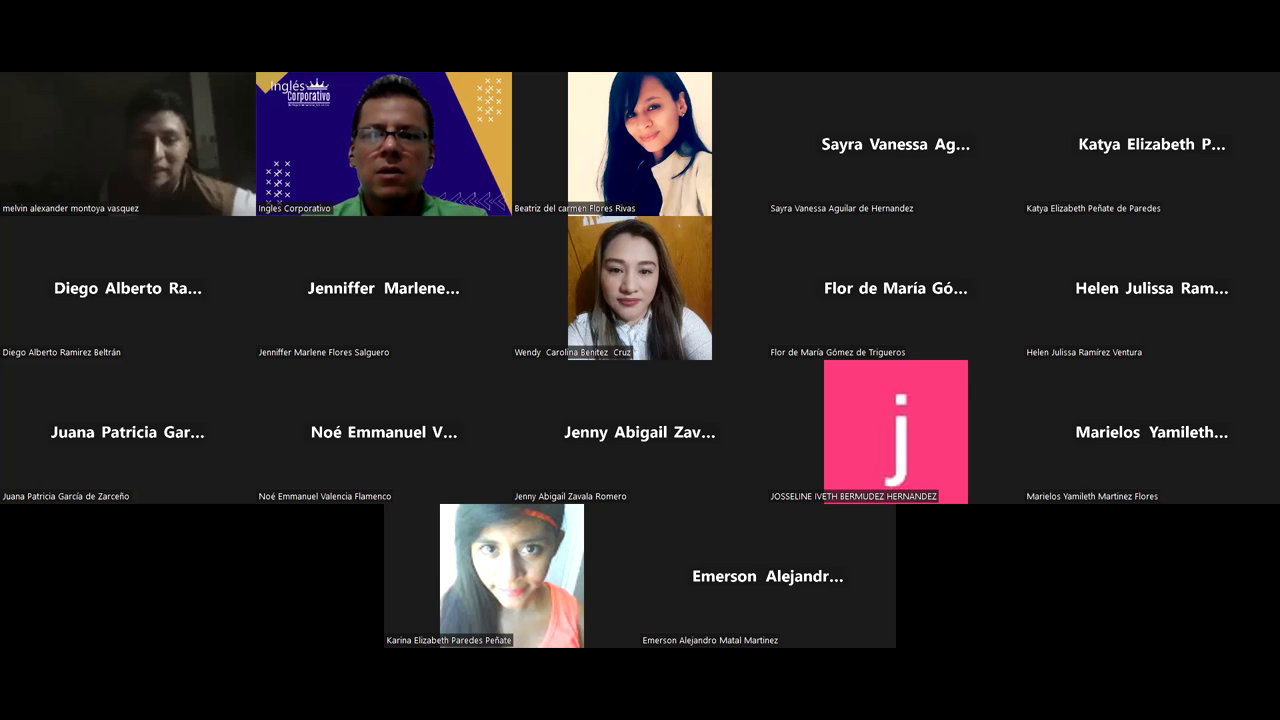